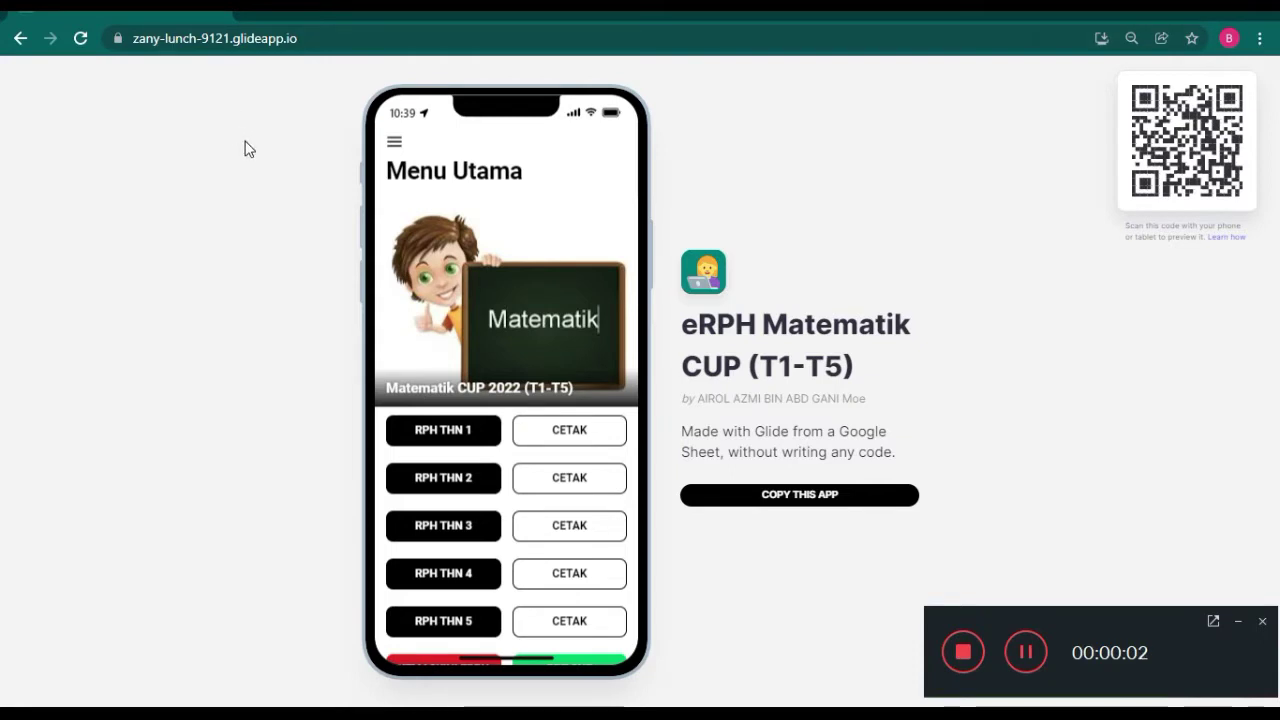
key("XF86AudioLowerVolume")
key("XF86AudioRaiseVolume")
key("XF86AudioRaiseVolume")
key("XF86AudioRaiseVolume")
key("XF86AudioRaiseVolume")
key("XF86AudioRaiseVolume")
key("XF86AudioRaiseVolume")
key("XF86AudioRaiseVolume")
key("XF86AudioRaiseVolume")
key("XF86AudioRaiseVolume")
key("XF86AudioRaiseVolume")
key("XF86AudioRaiseVolume")
key("XF86AudioRaiseVolume")
key("XF86AudioRaiseVolume")
key("XF86AudioRaiseVolume")
key("XF86AudioRaiseVolume")
key("XF86AudioRaiseVolume")
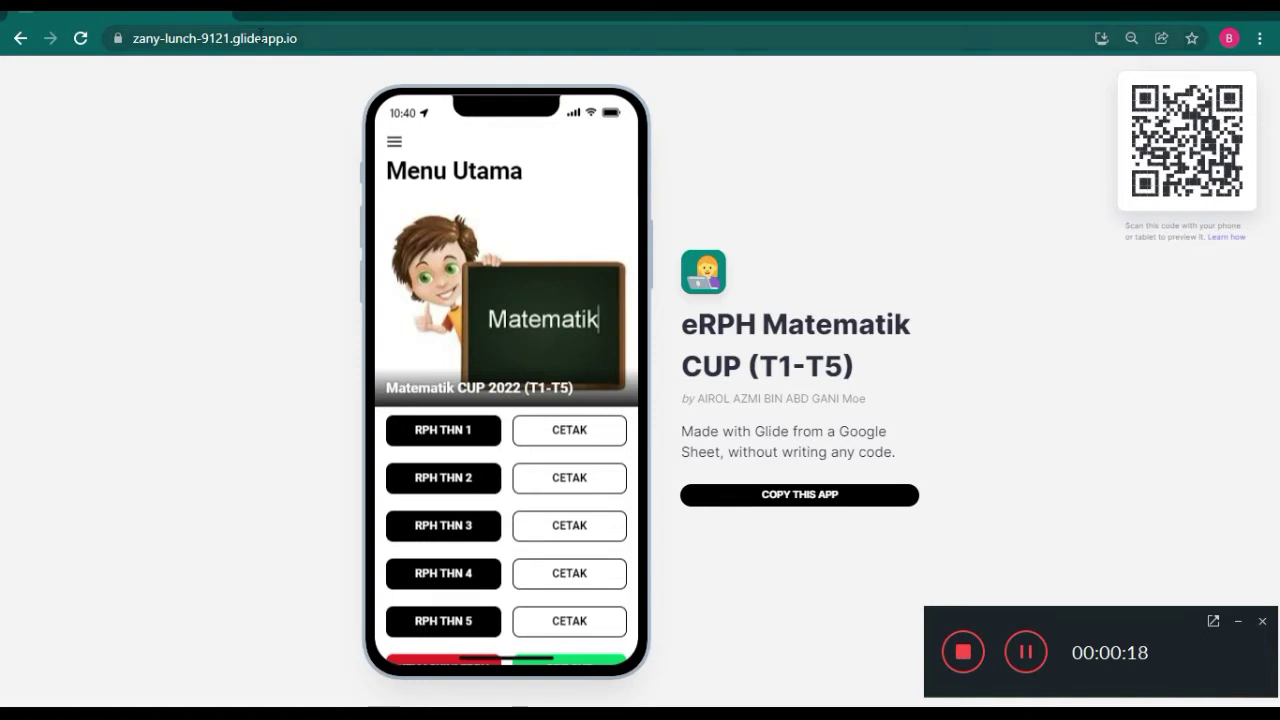
left_click(314, 38)
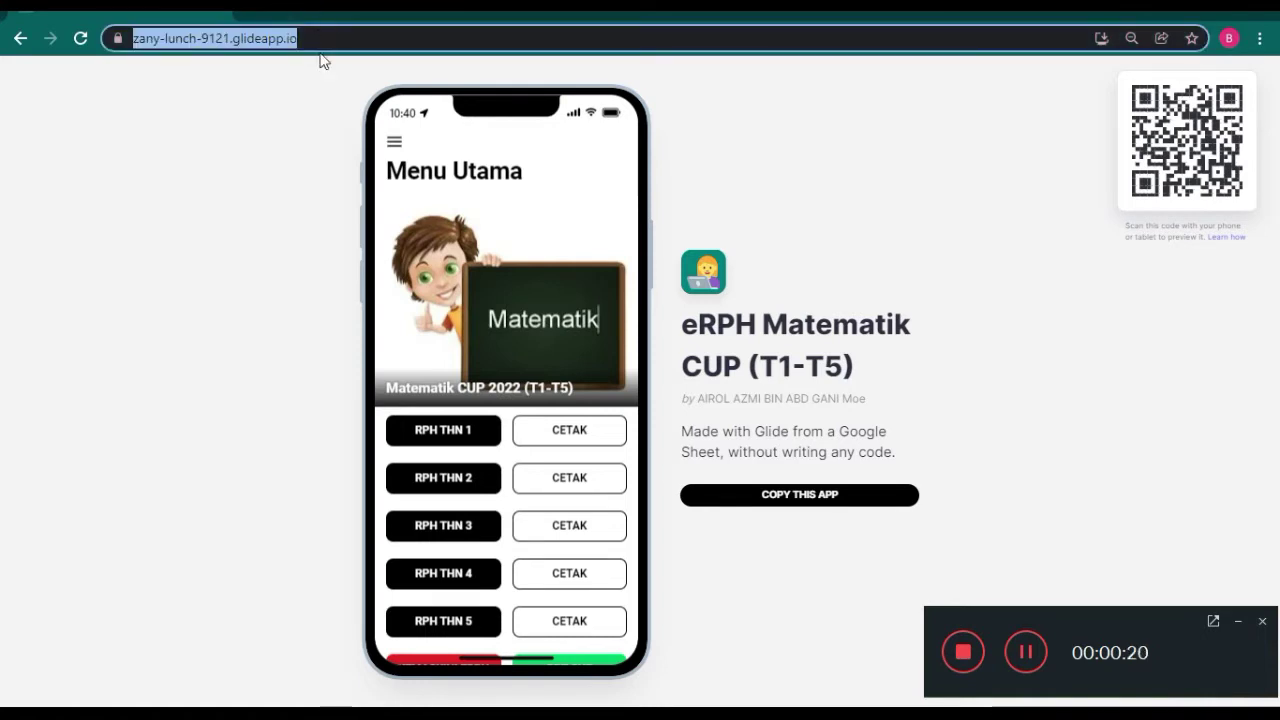
key("alt+Tab")
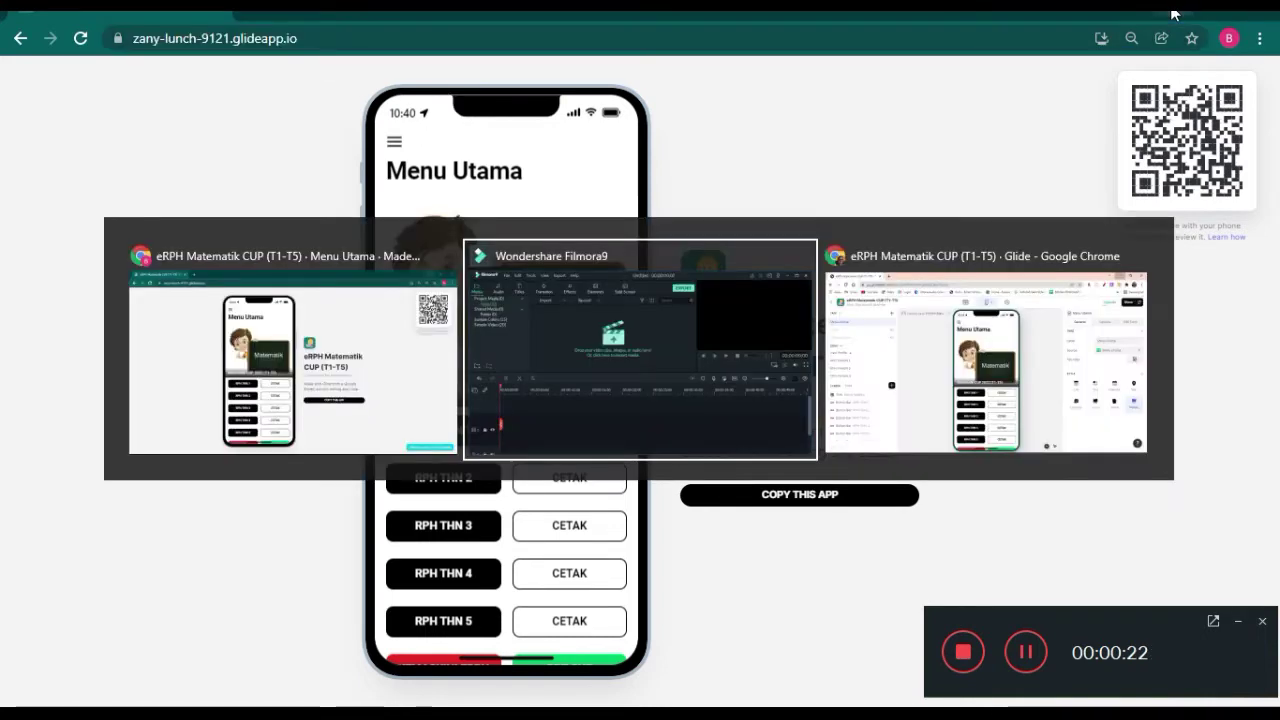
left_click(1087, 352)
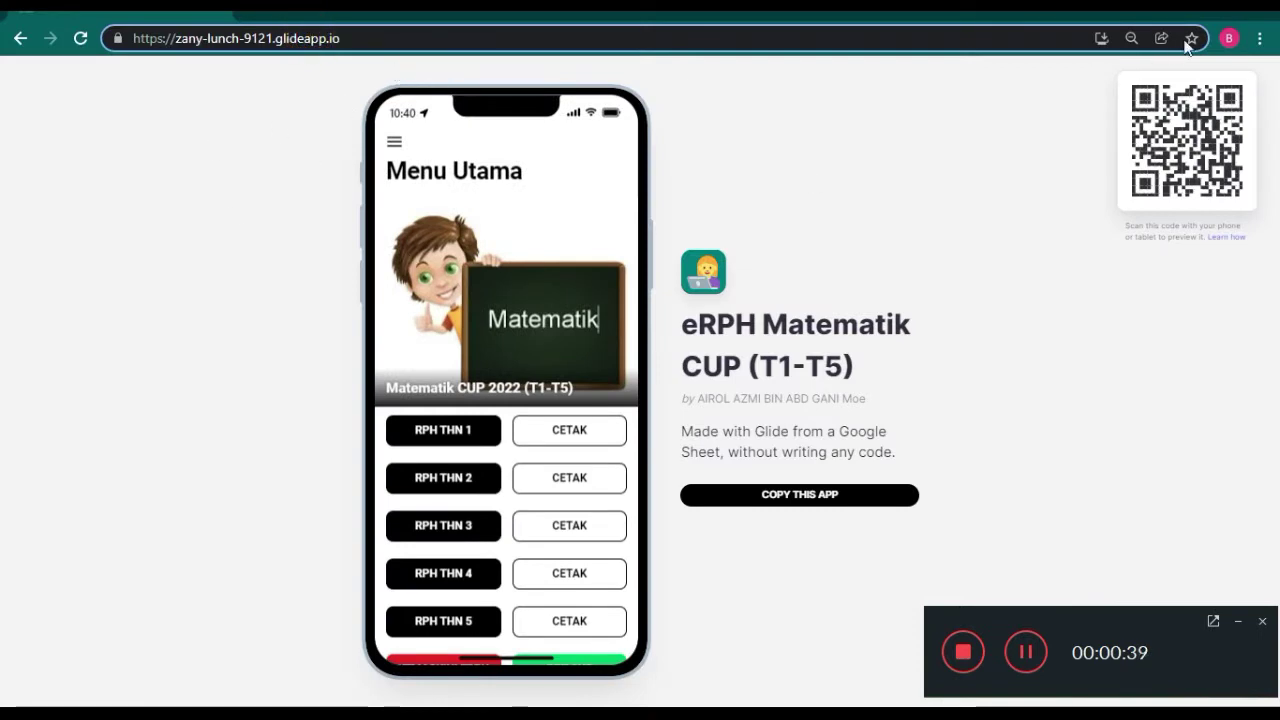
left_click(1228, 39)
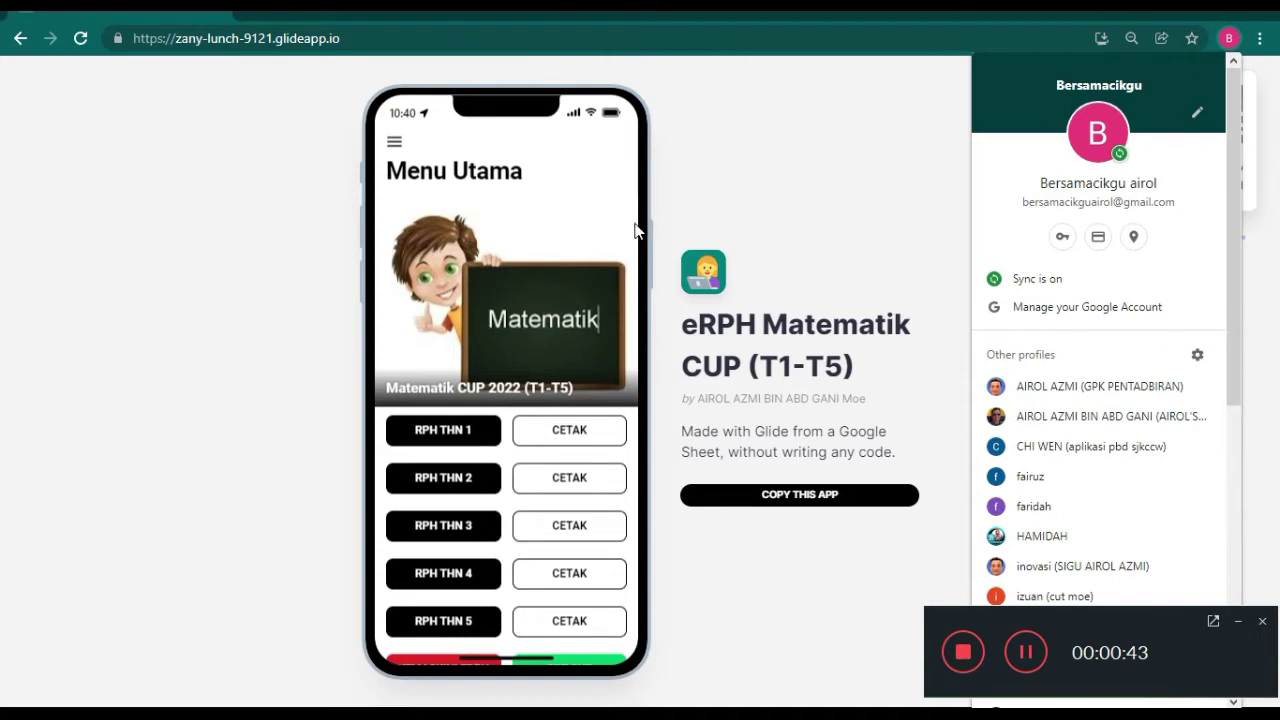
left_click(356, 38)
left_click(356, 38)
key("ctrl+c")
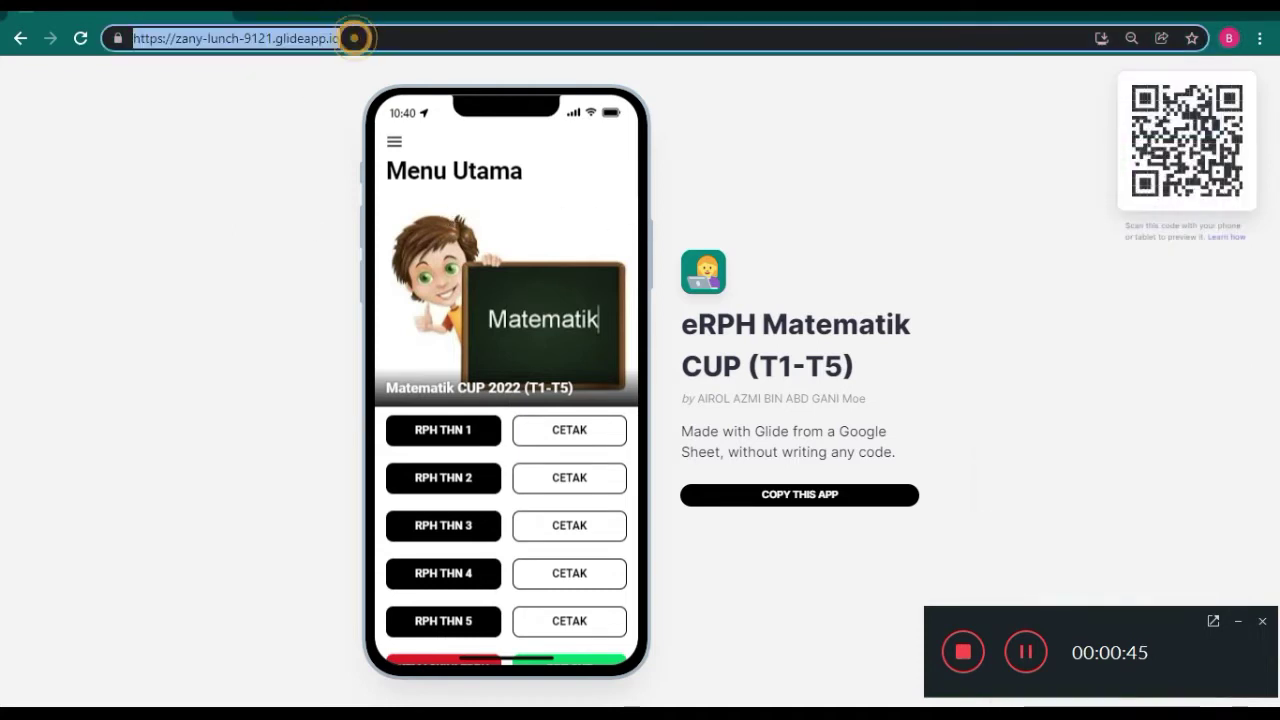
left_click(252, 17)
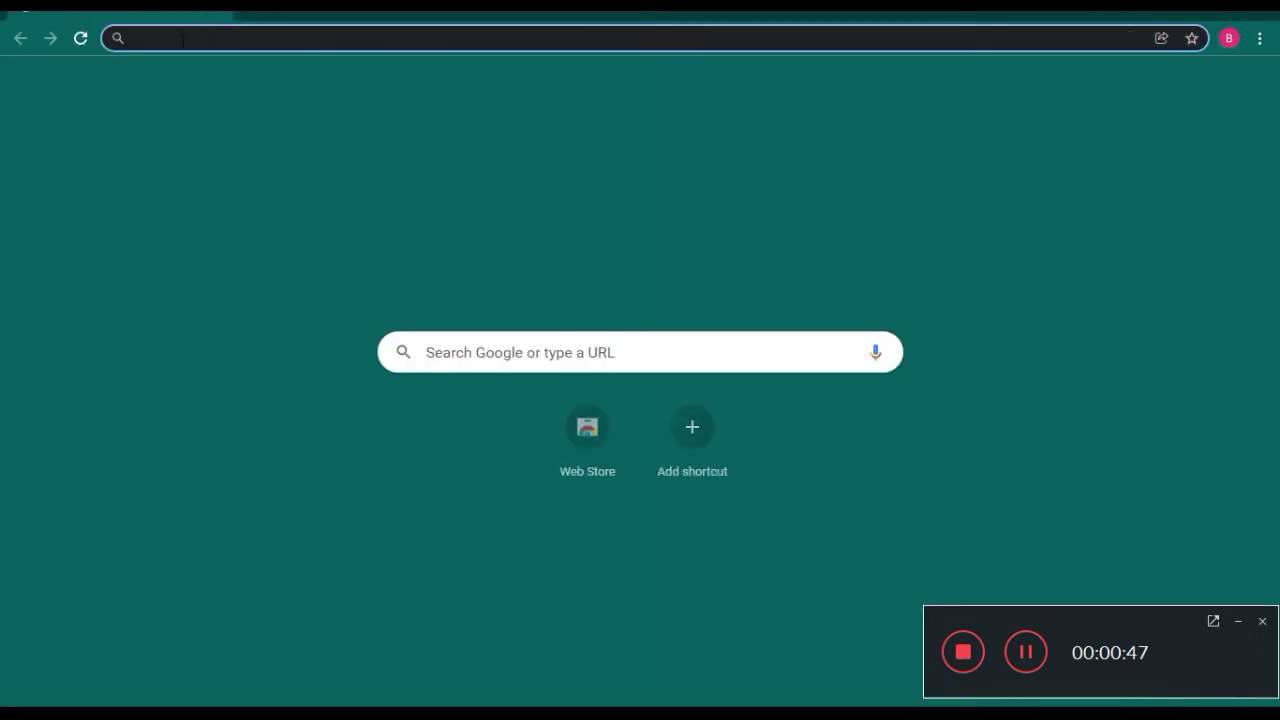
key("ctrl+v")
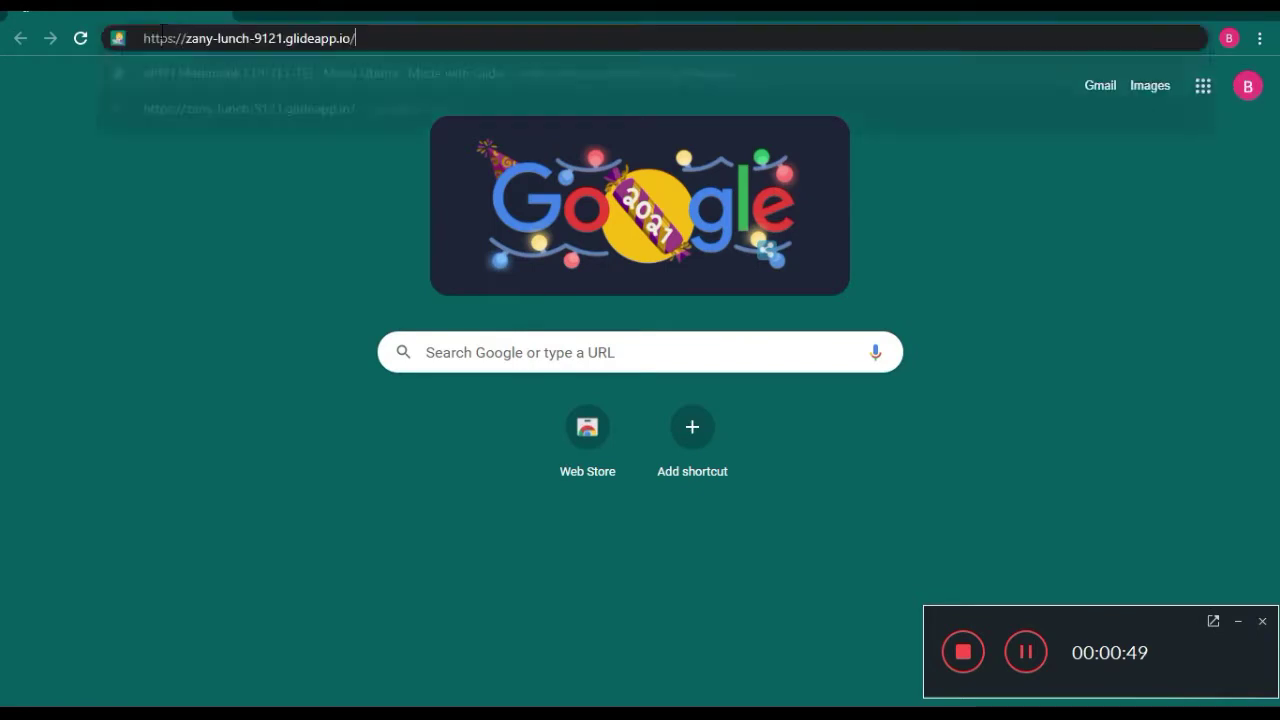
key("Return")
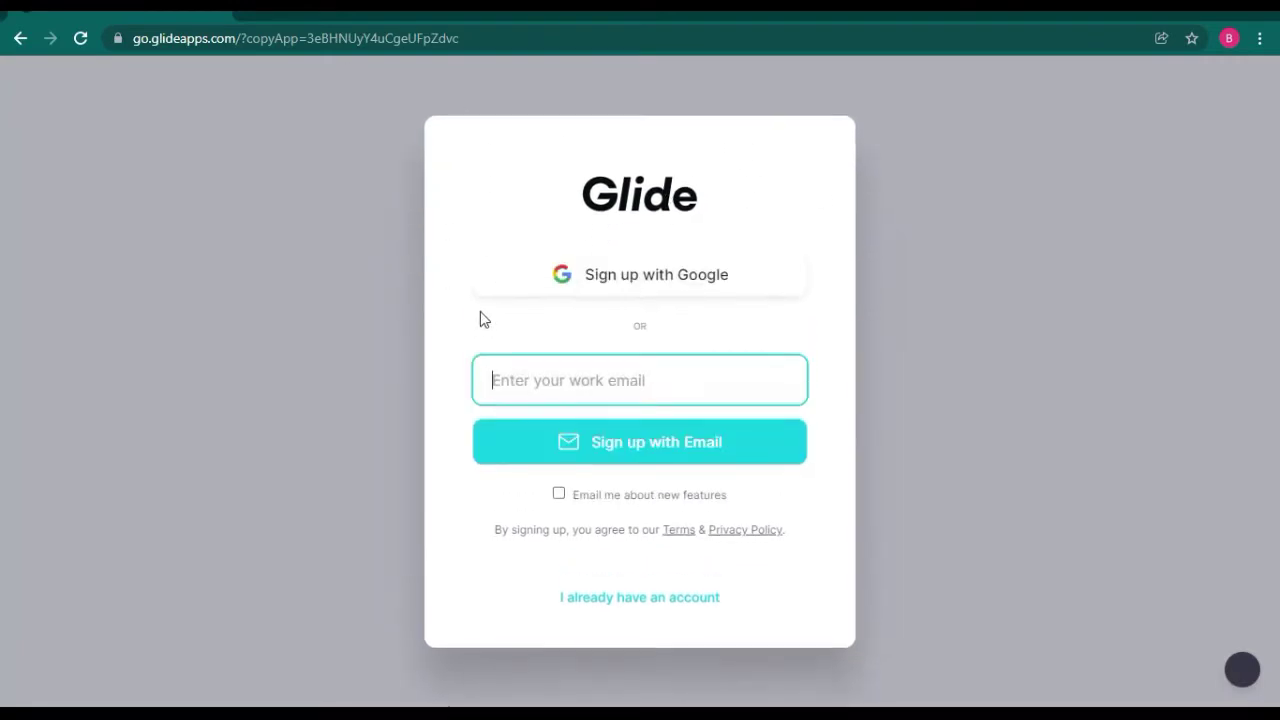
Sign up for Glide with the listed Google account and allow Glide access to its Drive files.
left_click(617, 293)
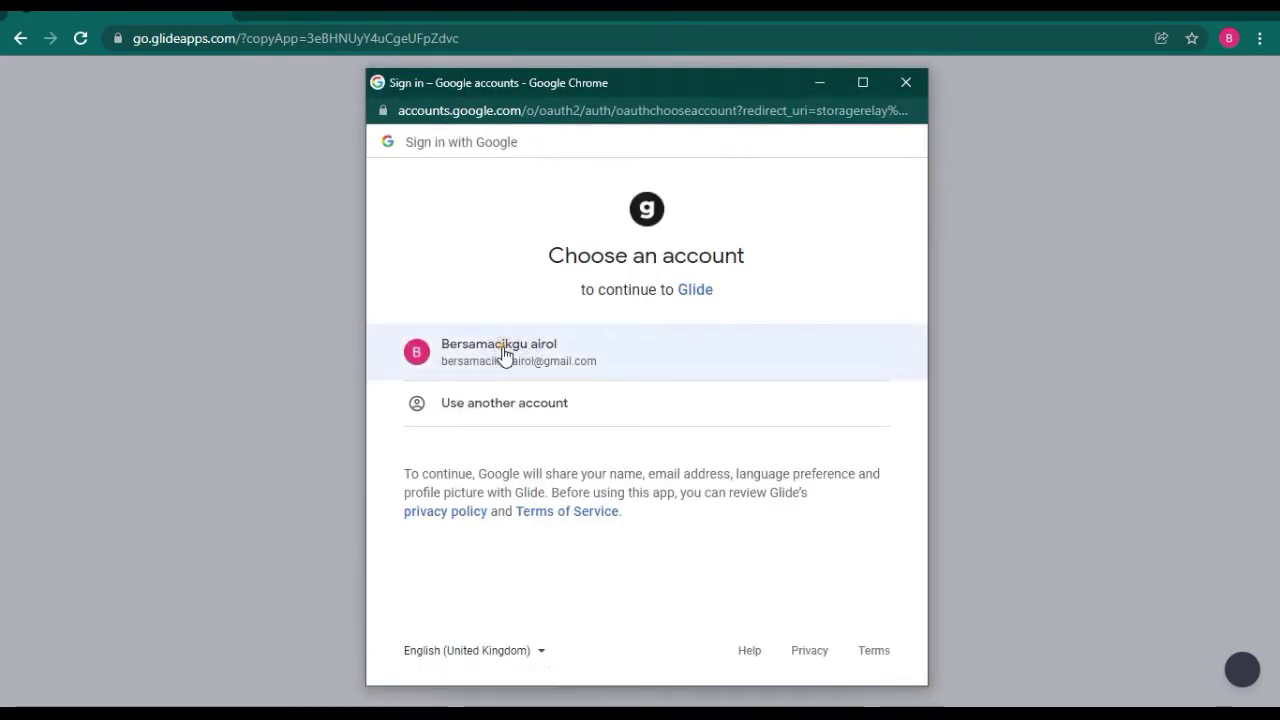
left_click(506, 353)
left_click(500, 370)
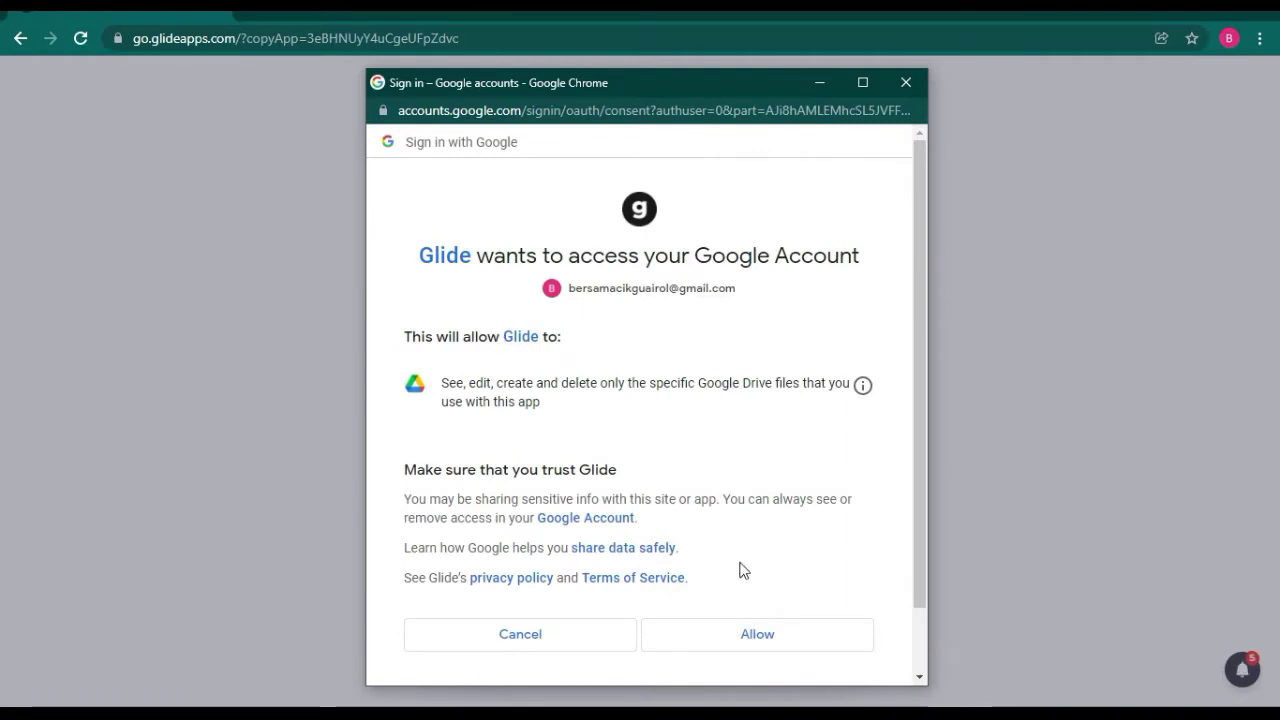
left_click(763, 637)
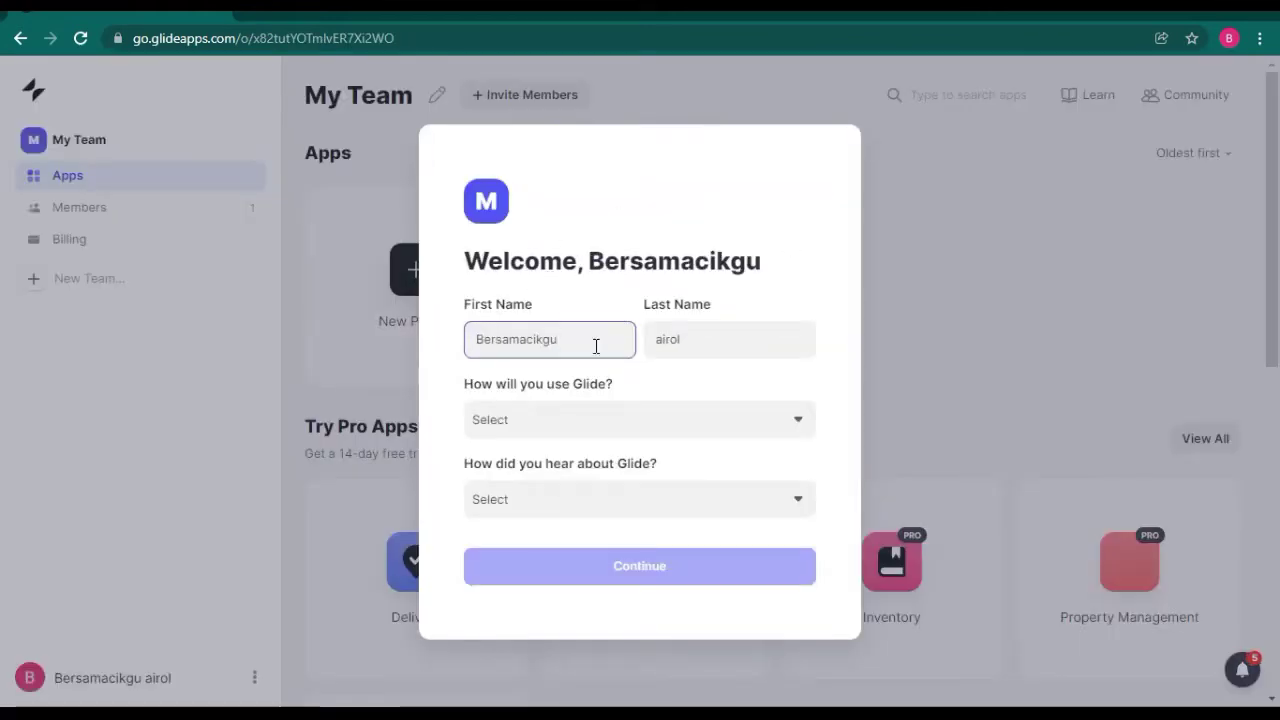
Submit the welcome form with use "For school" and source "Social media", and accept the terms.
left_click(533, 423)
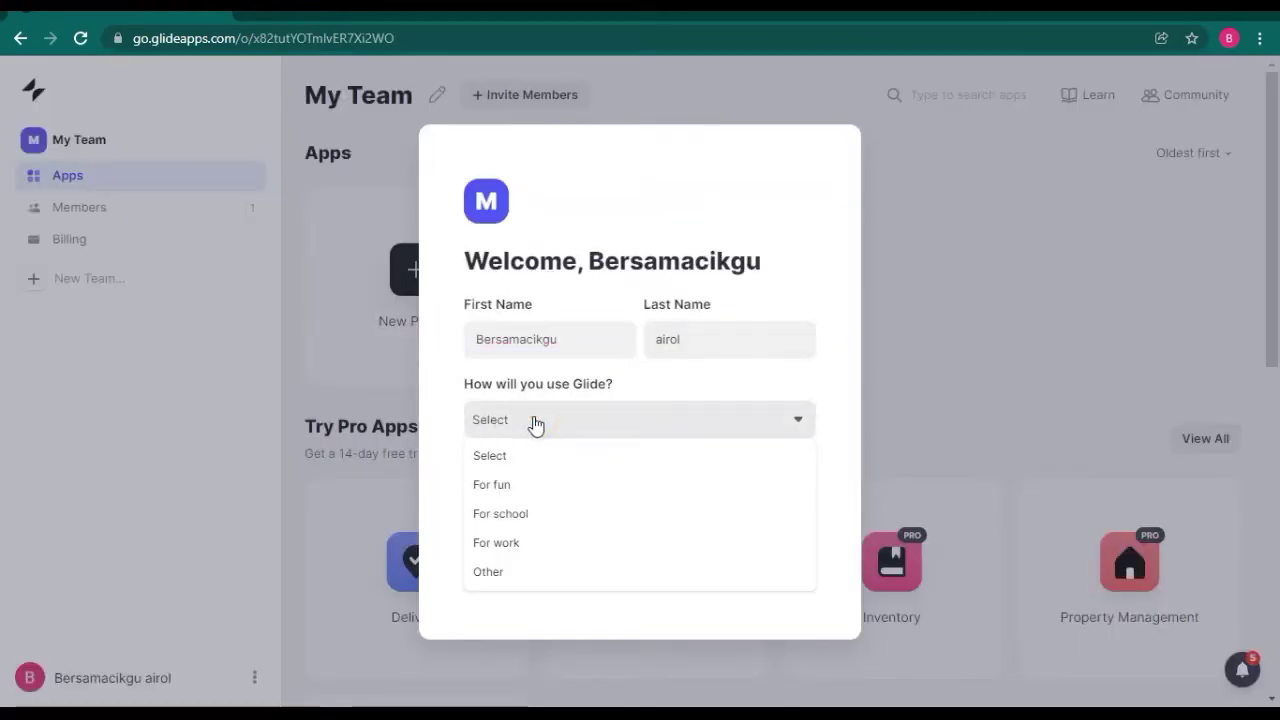
left_click(530, 514)
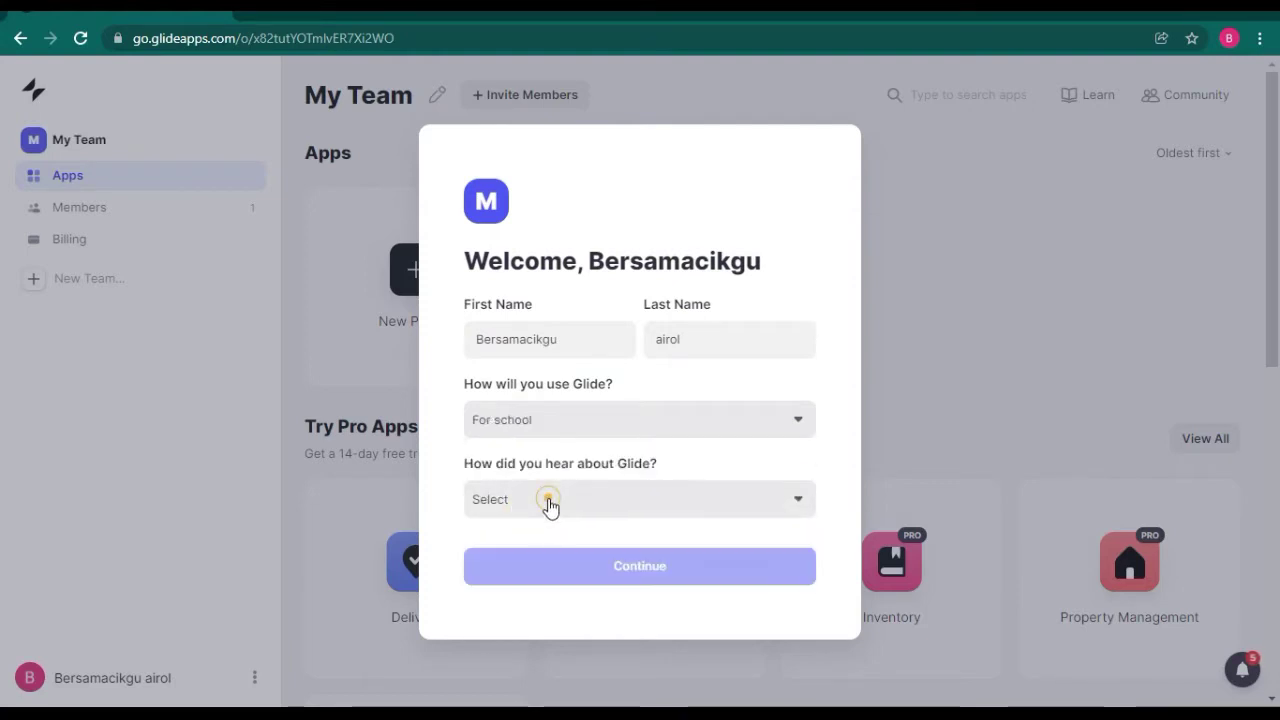
left_click(549, 500)
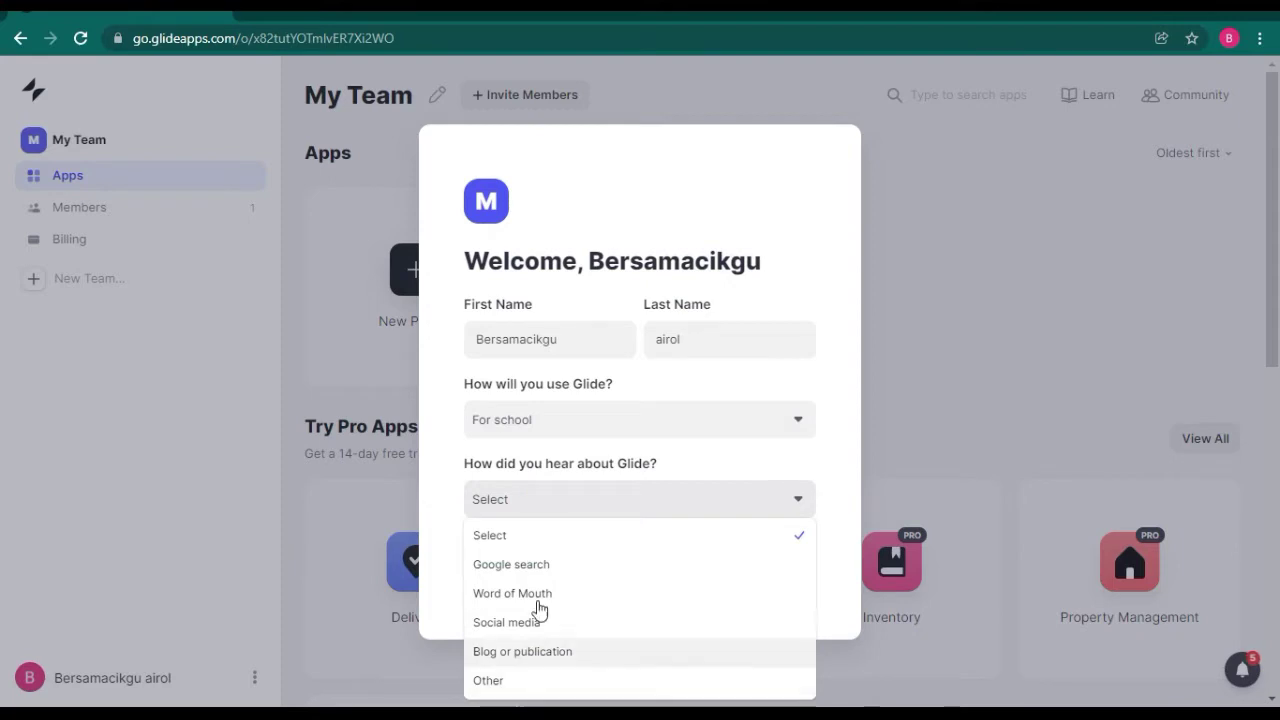
left_click(530, 624)
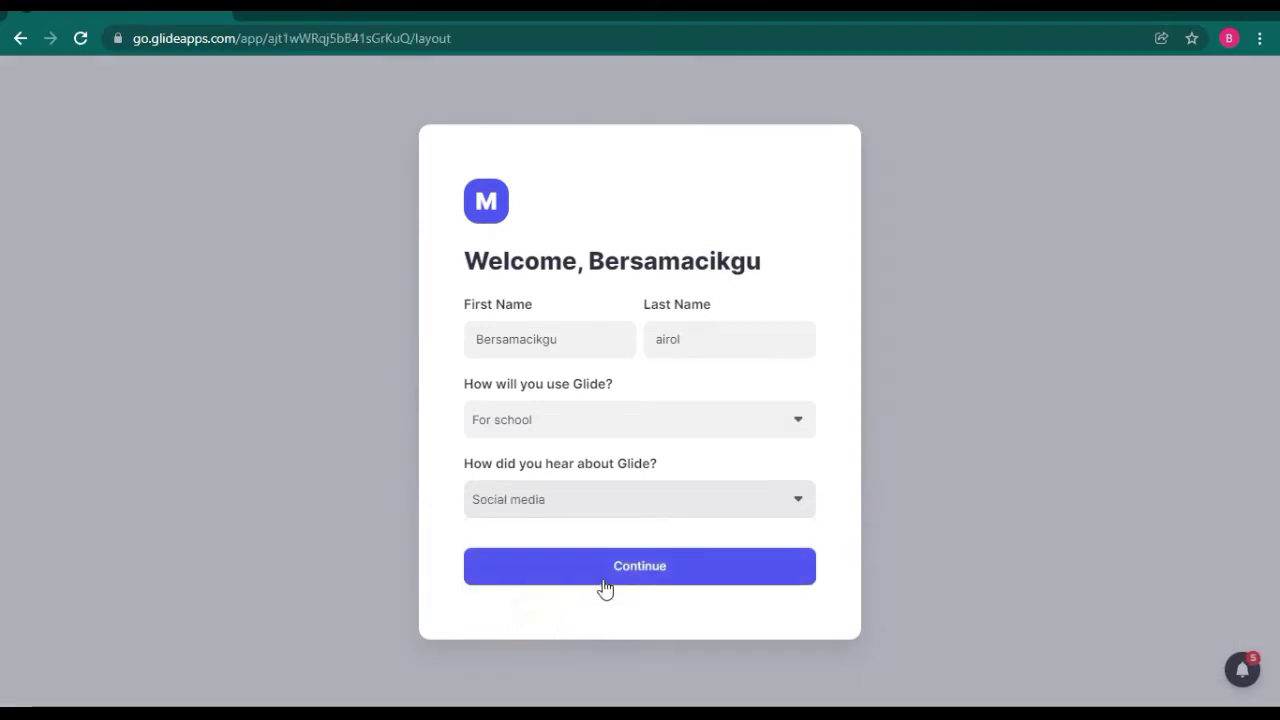
left_click(615, 572)
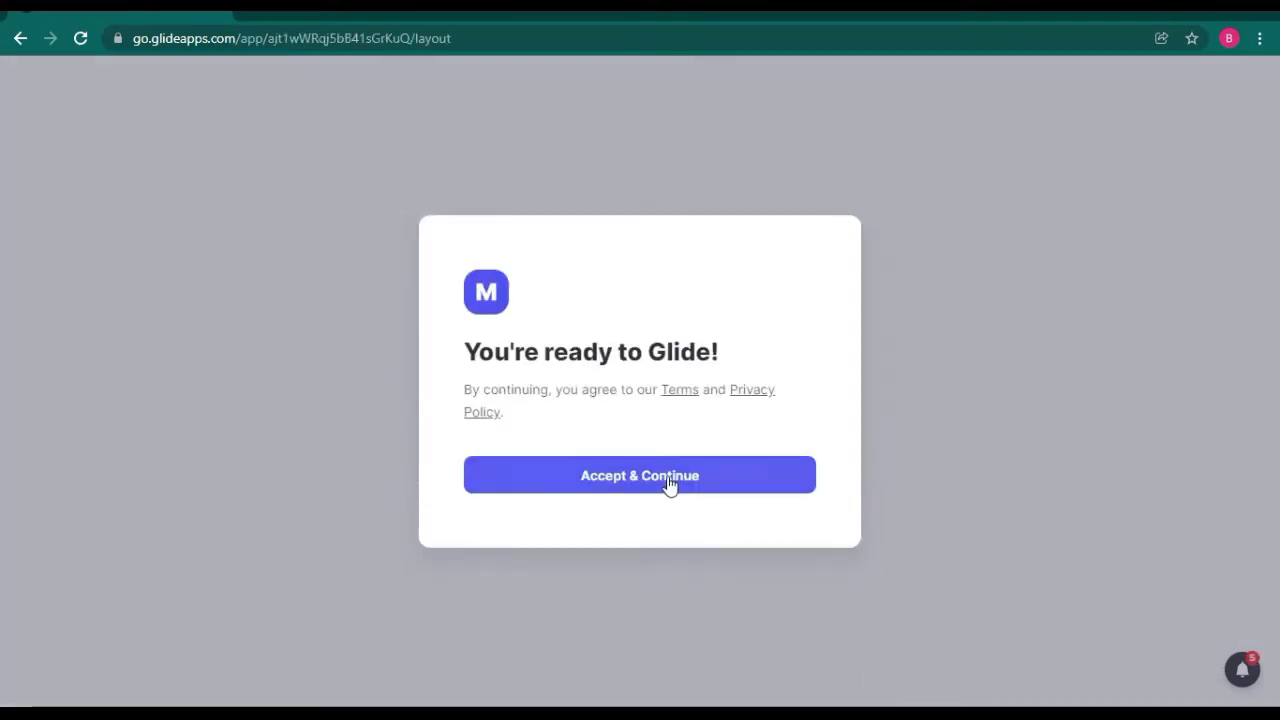
left_click(667, 480)
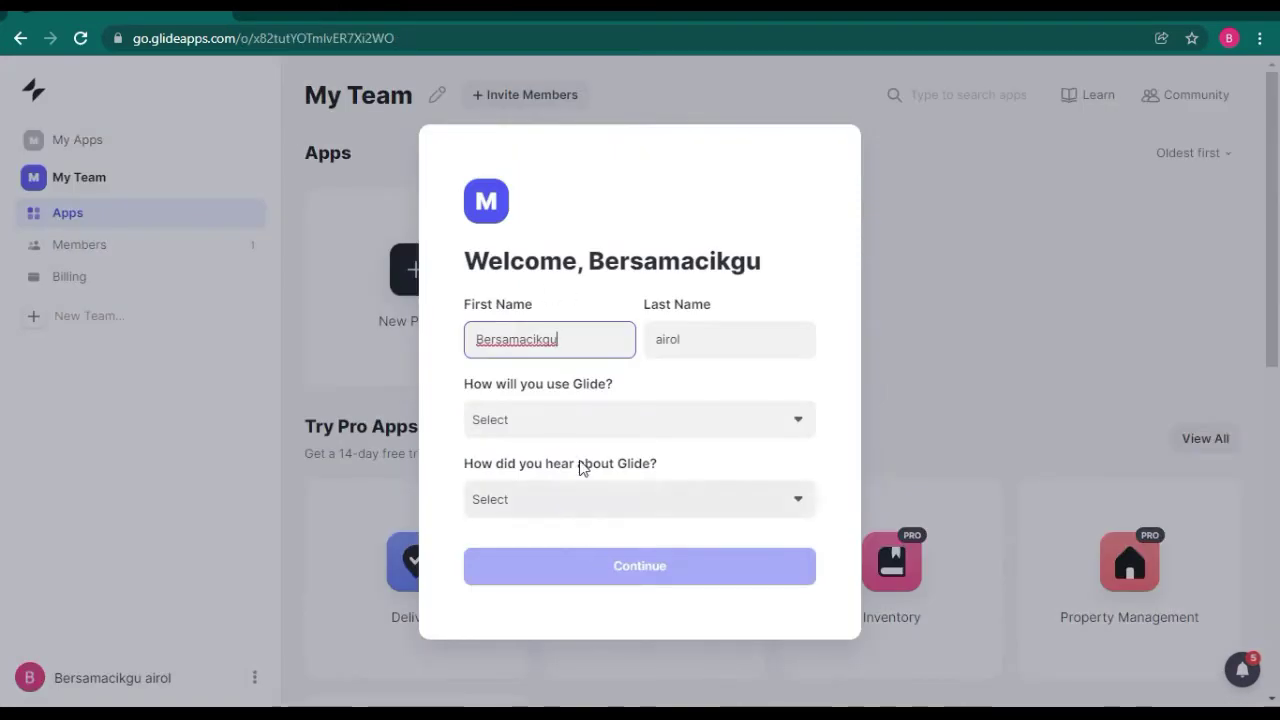
Complete the welcome form with use "For school" and source "Google search", and accept the terms.
left_click(551, 425)
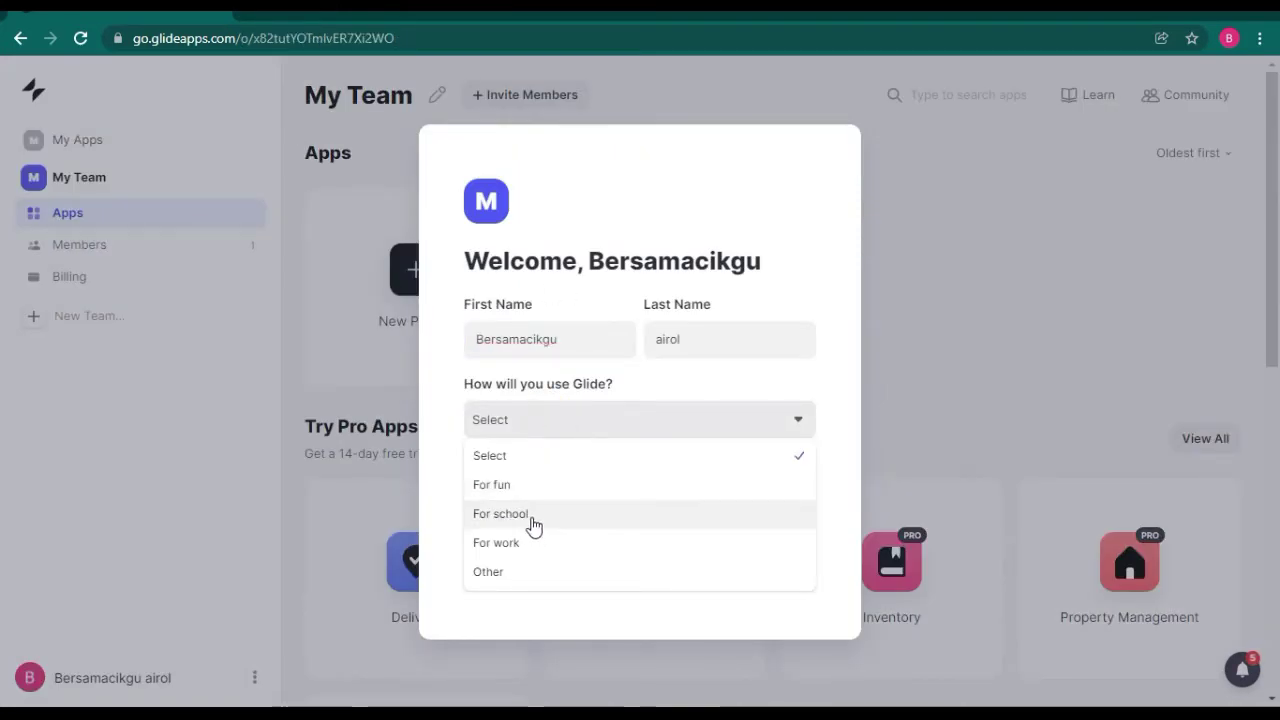
left_click(537, 515)
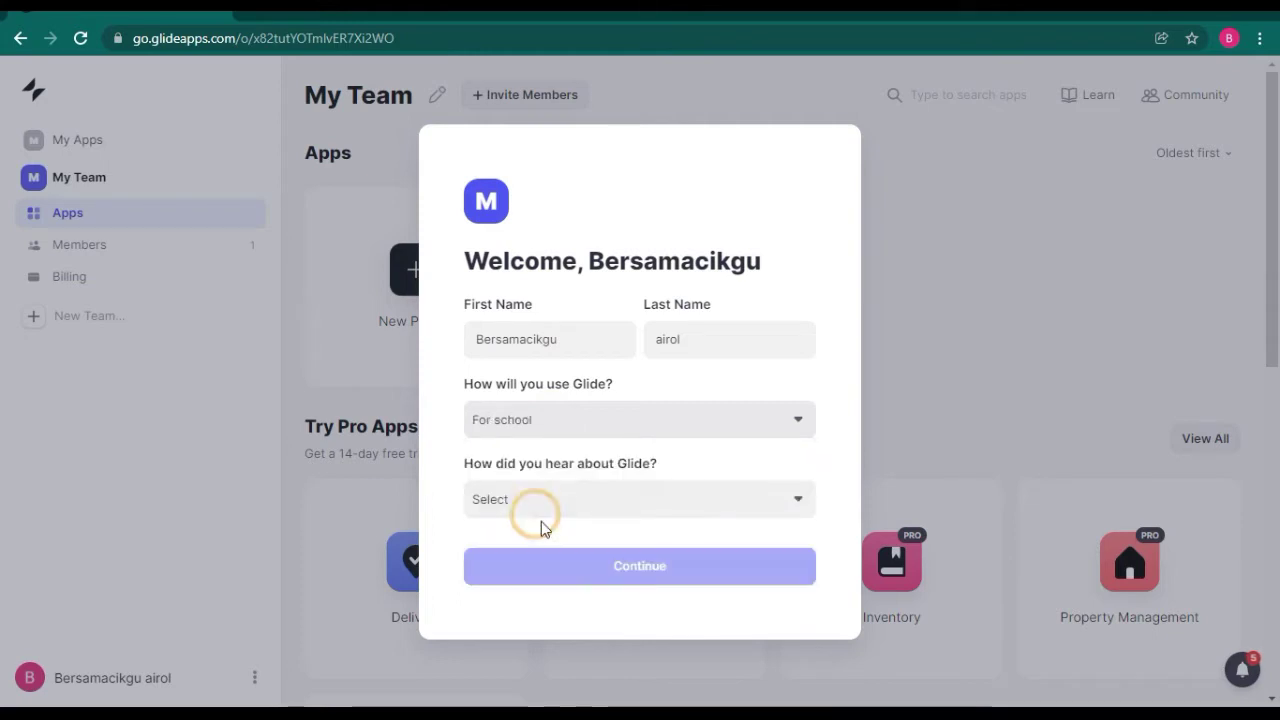
left_click(549, 515)
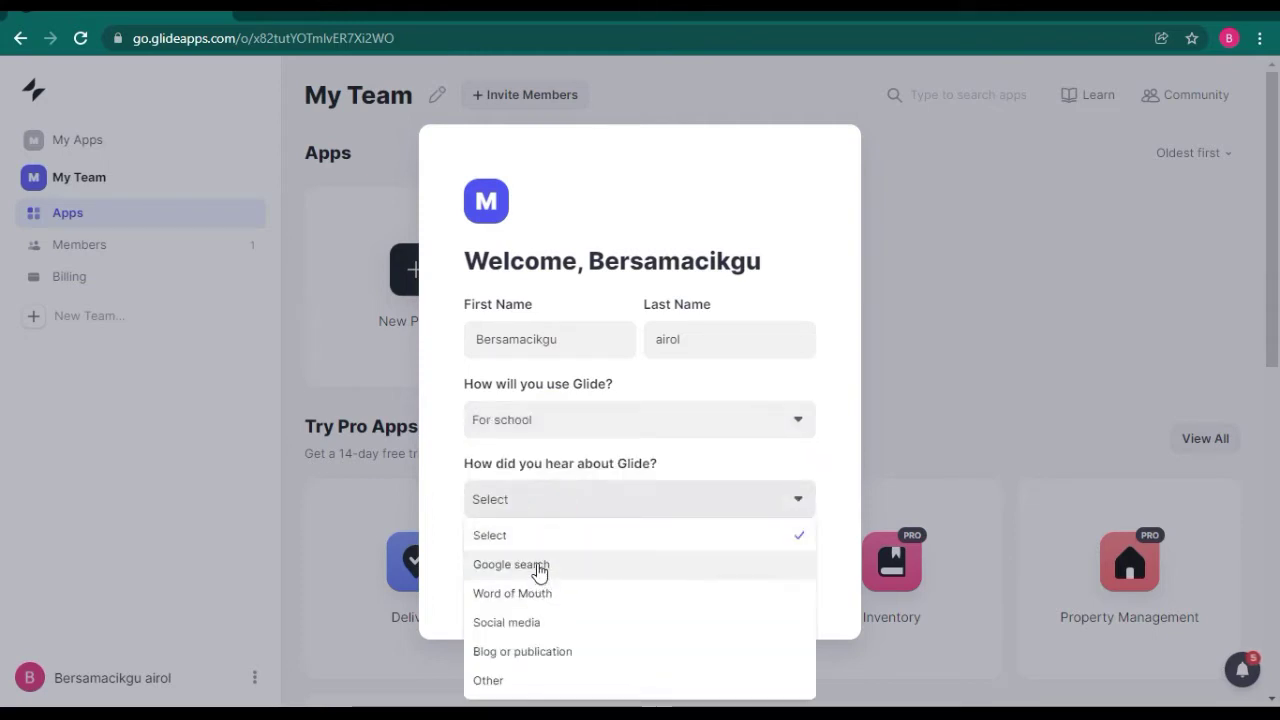
left_click(537, 567)
left_click(607, 558)
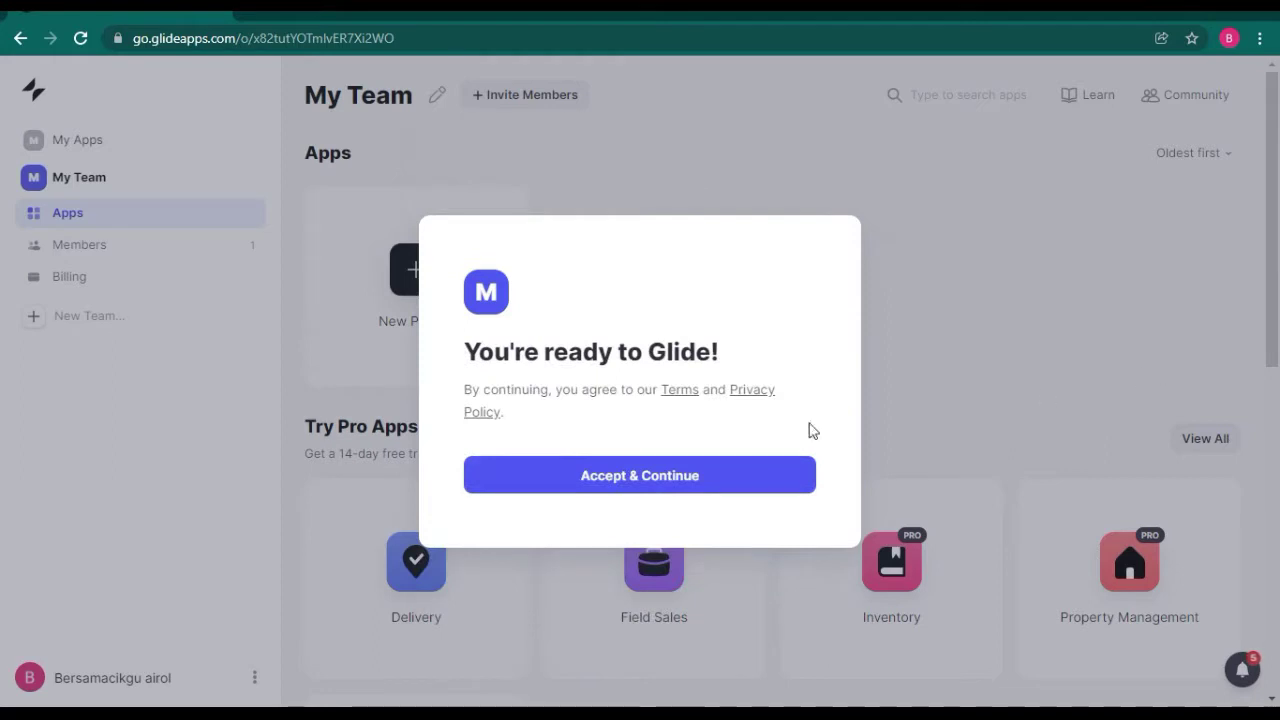
left_click(679, 478)
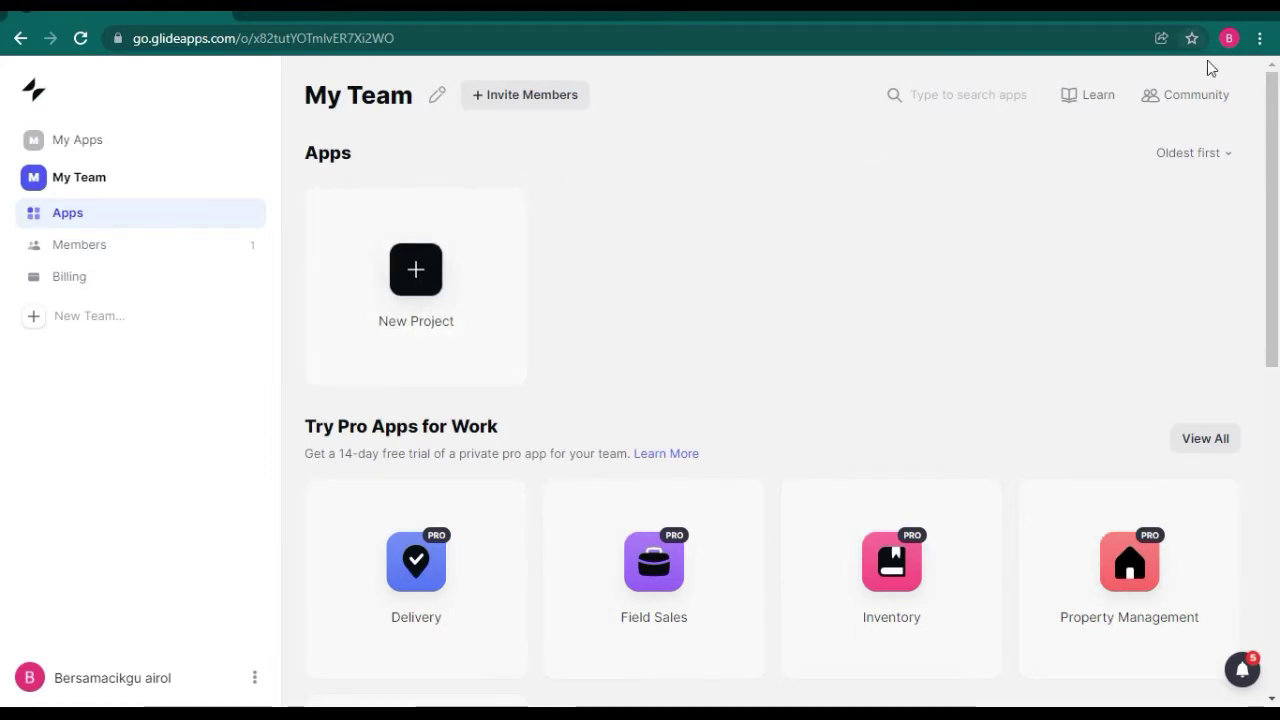
Reopen zany-lunch-9121.glideapp.io in a new tab and copy the eRPH Matematik CUP (T1-T5) app into the Glide account.
left_click(1229, 38)
left_click(665, 232)
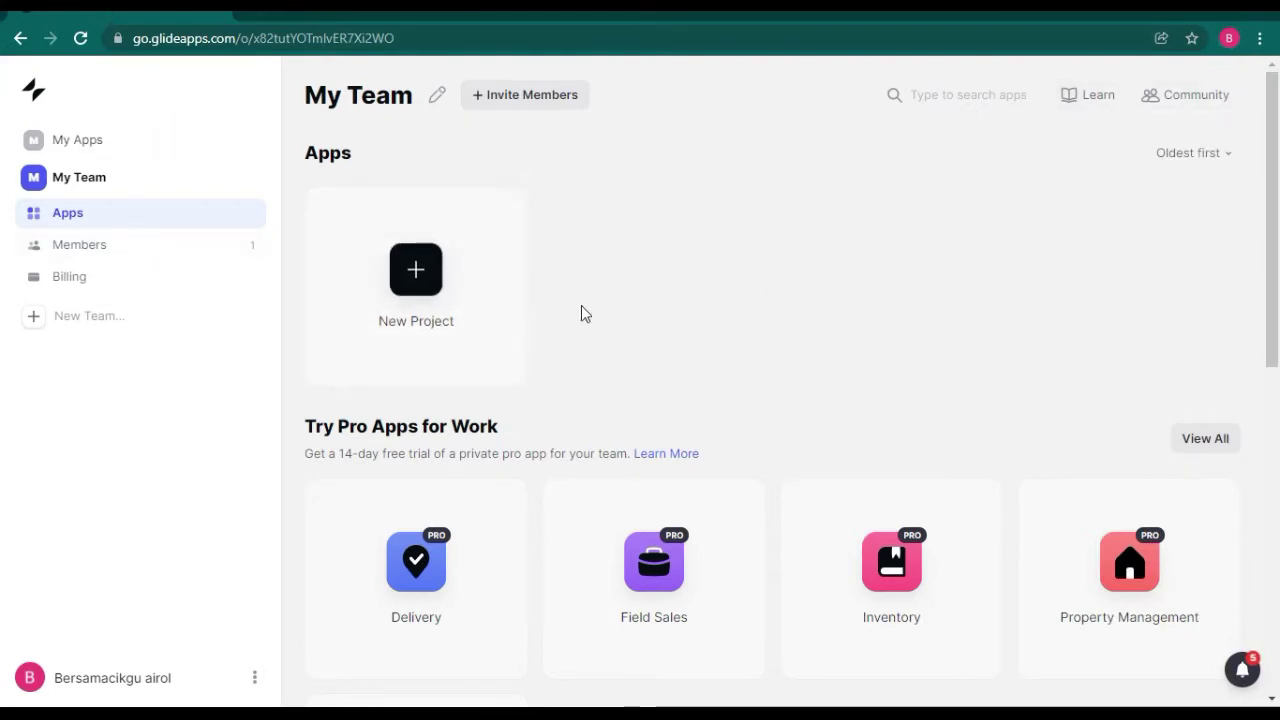
left_click(265, 10)
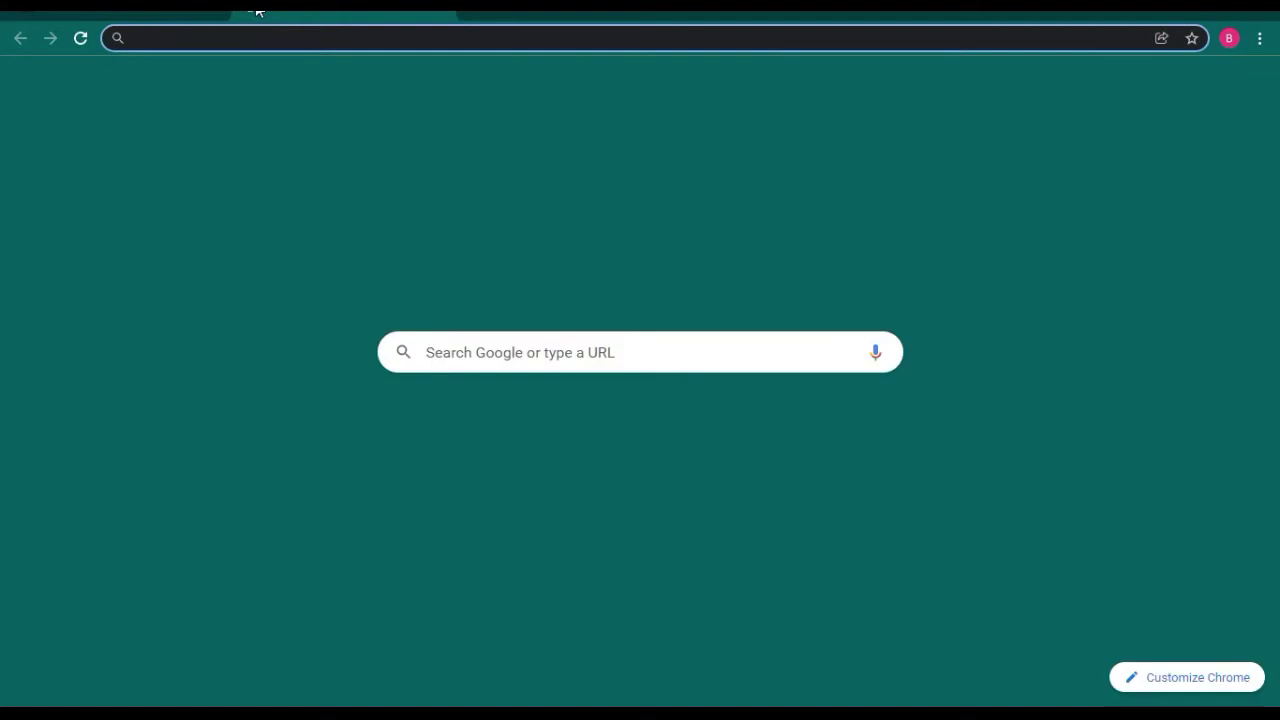
key("ctrl+v")
key("Return")
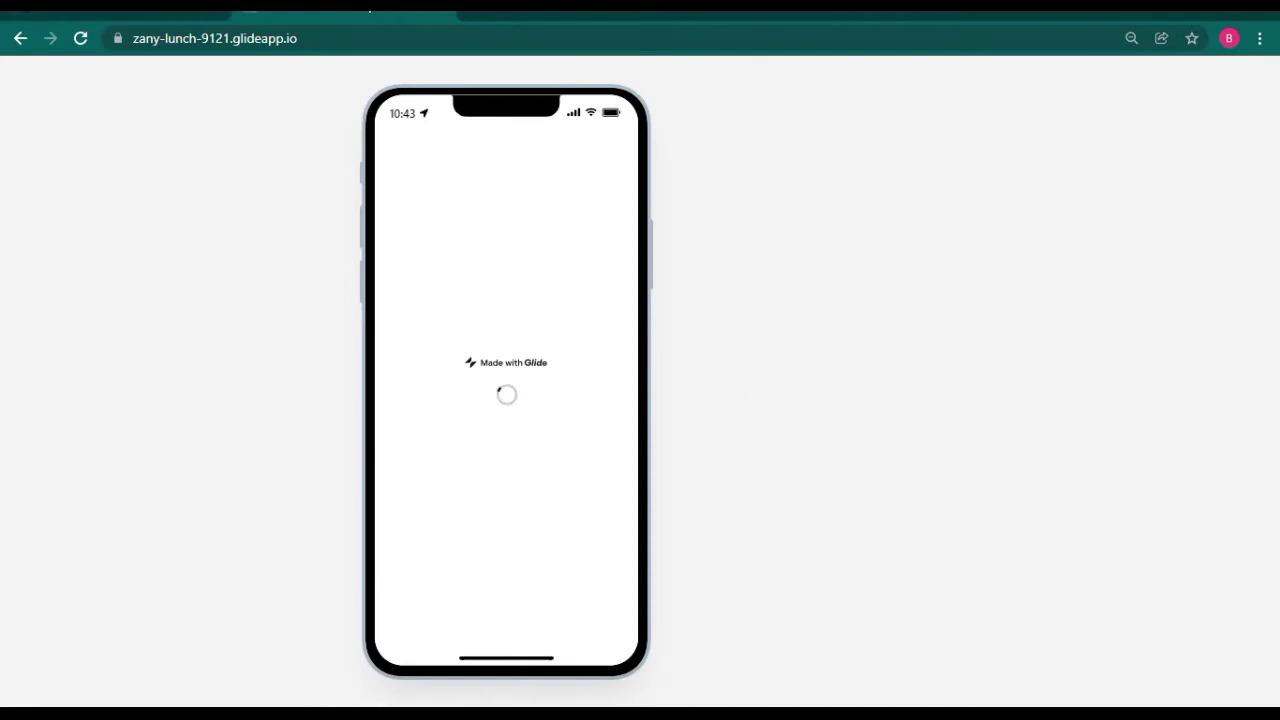
left_click(115, 5)
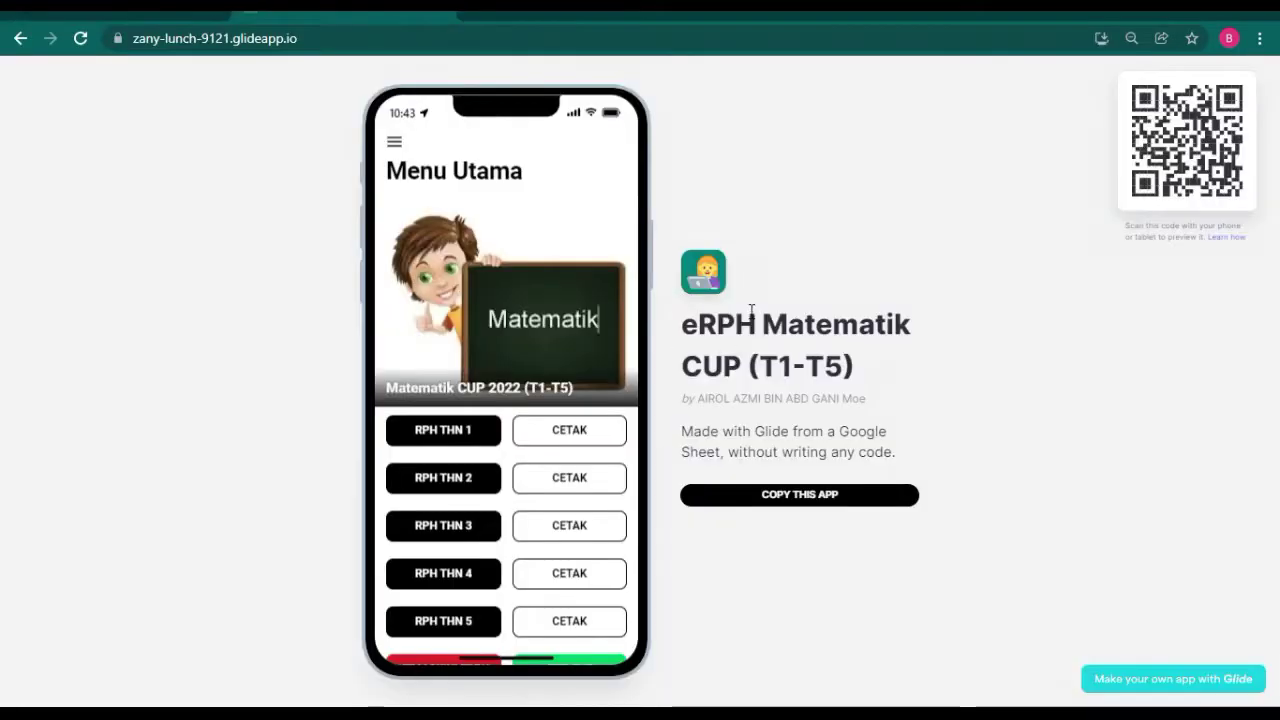
left_click(762, 494)
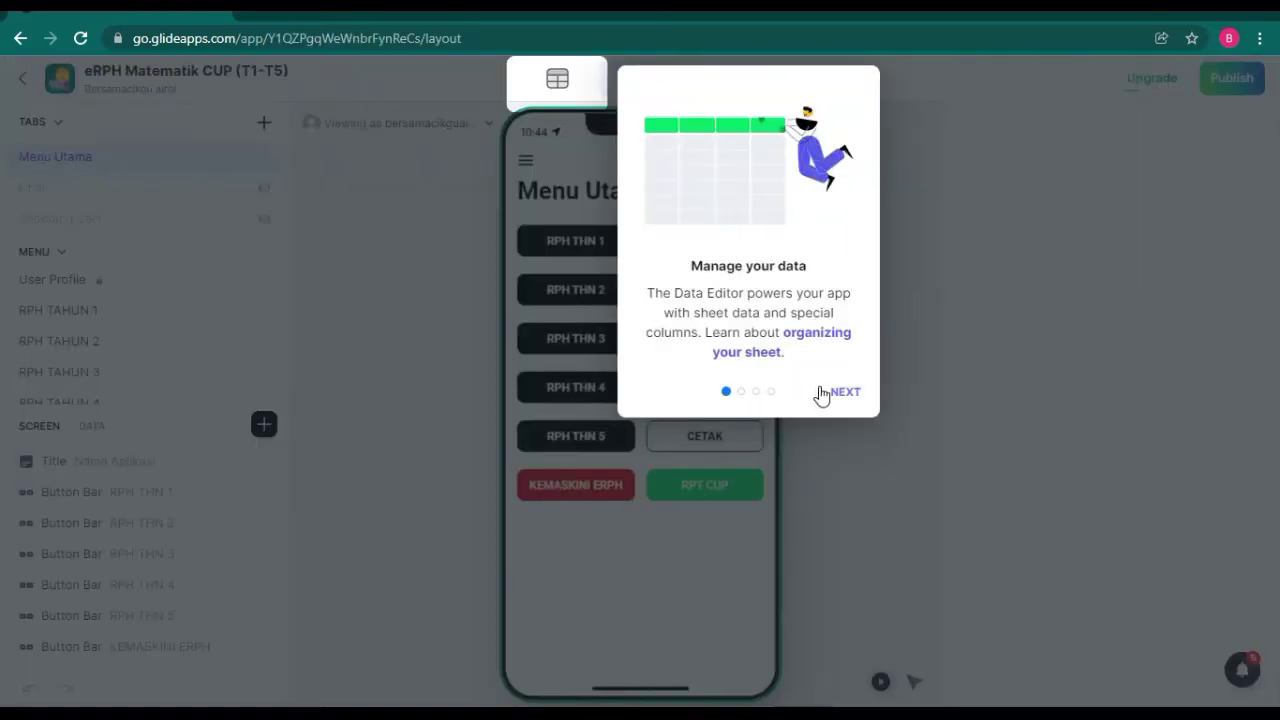
Go through the editor's introductory tour to its end and close it.
left_click(845, 392)
left_click(820, 393)
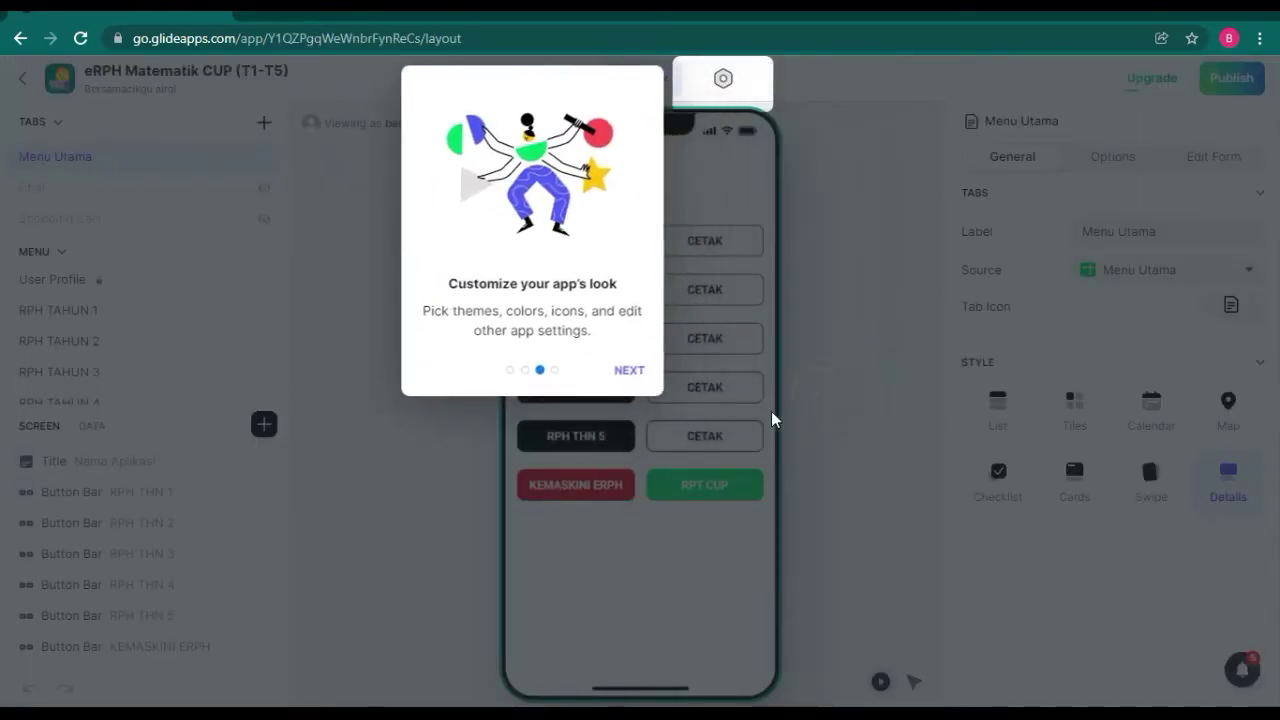
left_click(630, 371)
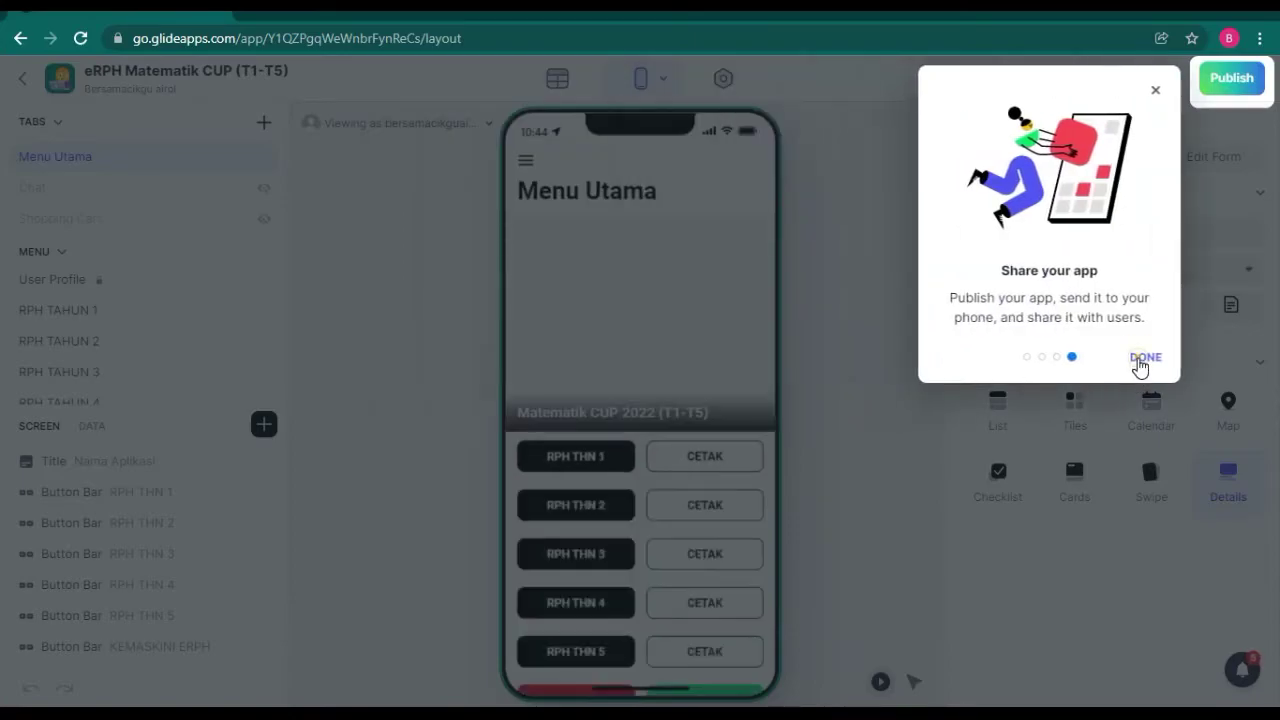
left_click(1145, 357)
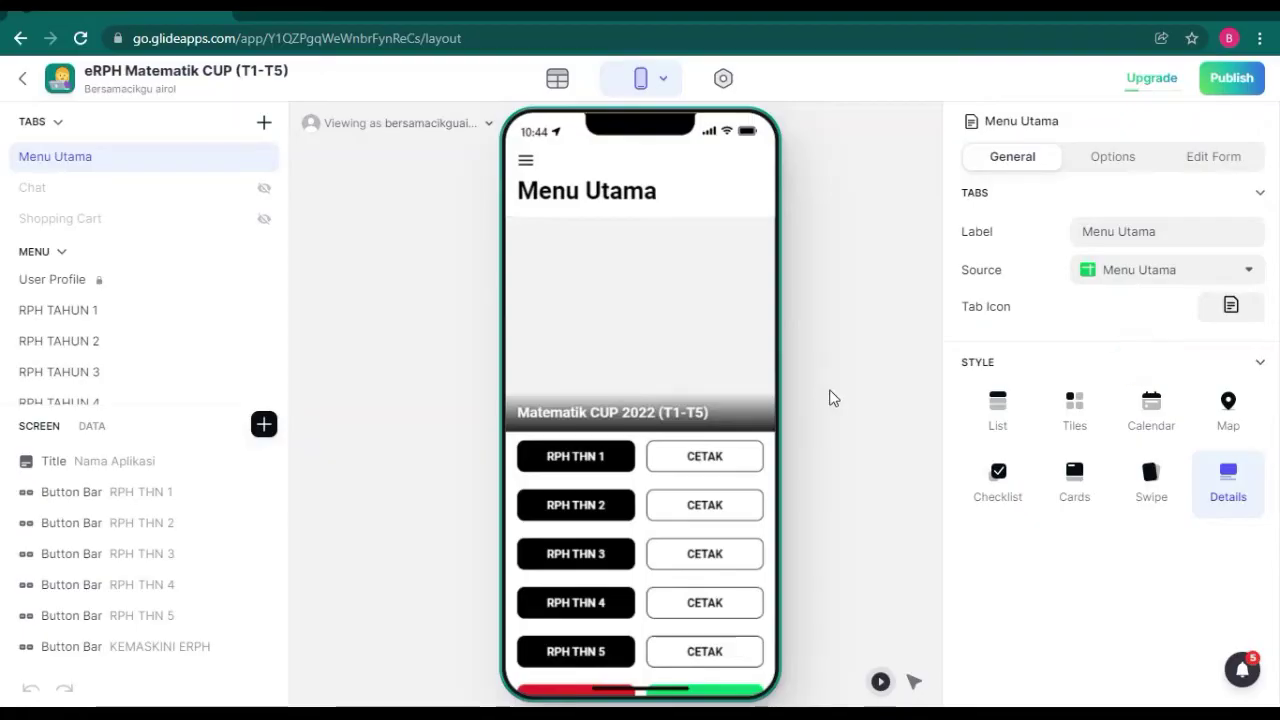
Check which Google account the browser is signed in with and look over the copied app's Menu Utama preview.
left_click(1228, 40)
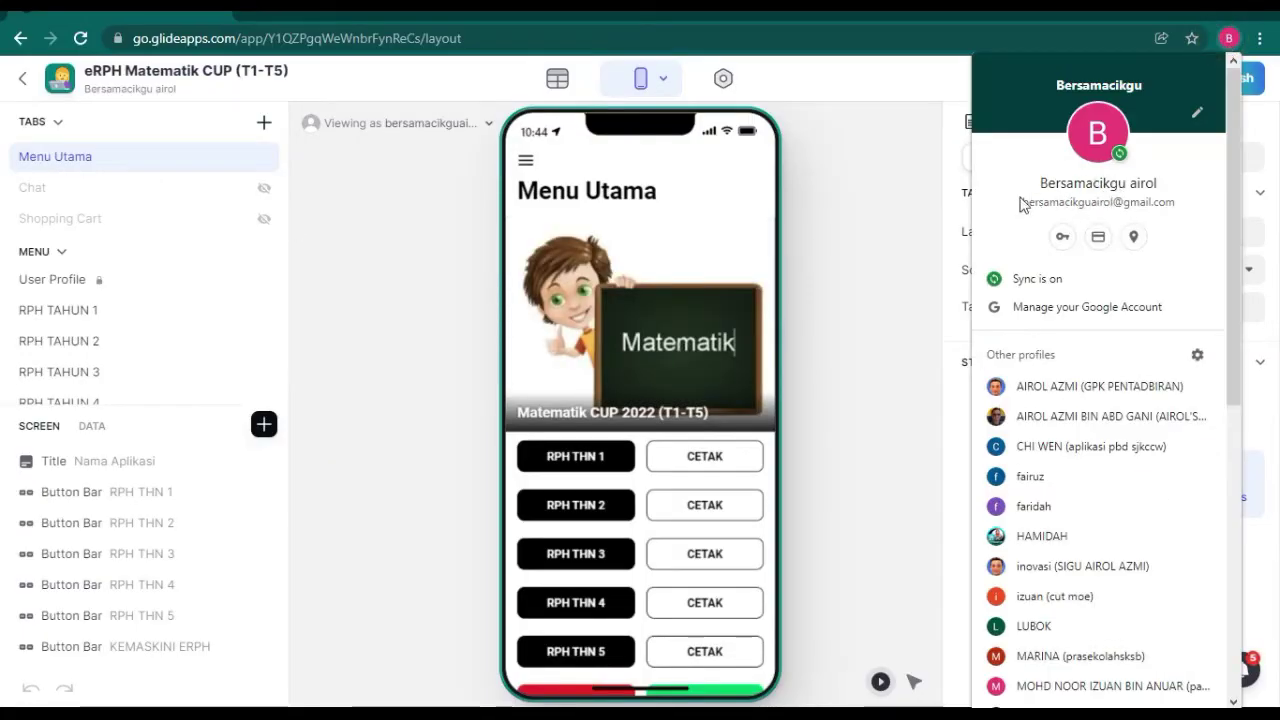
left_click(905, 212)
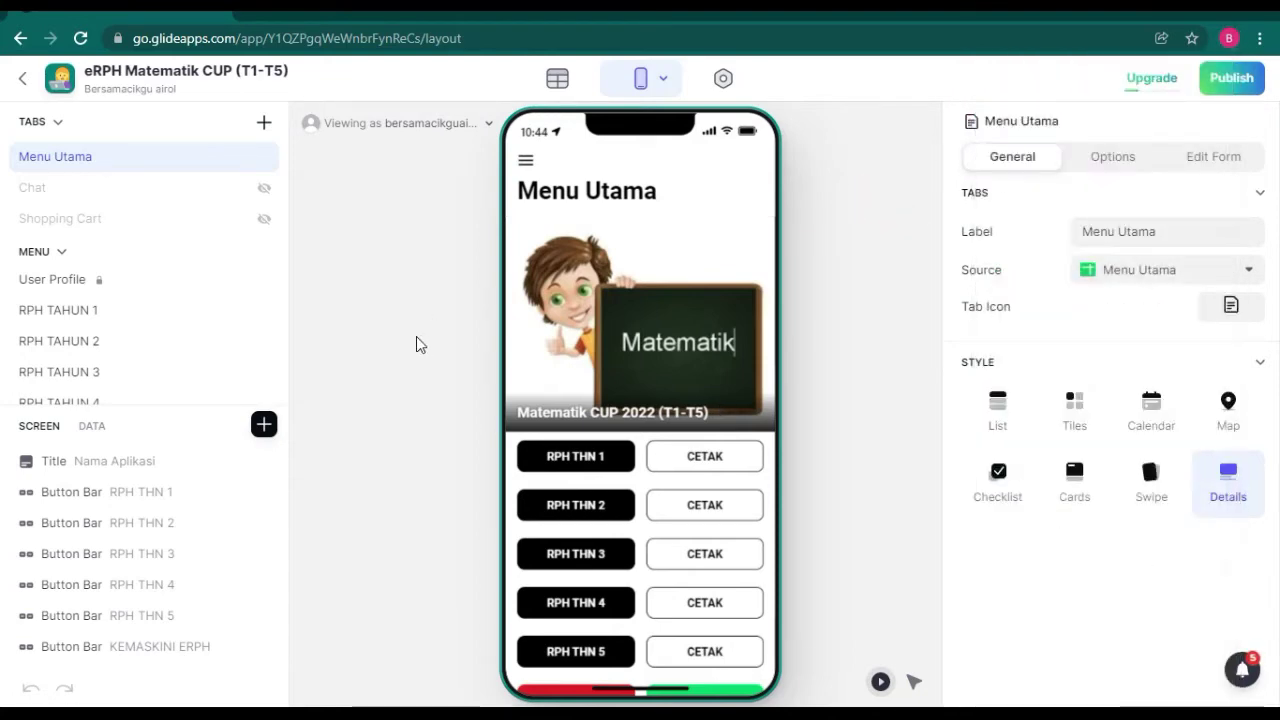
scroll(575, 460, "down", 1)
scroll(600, 571, "up", 1)
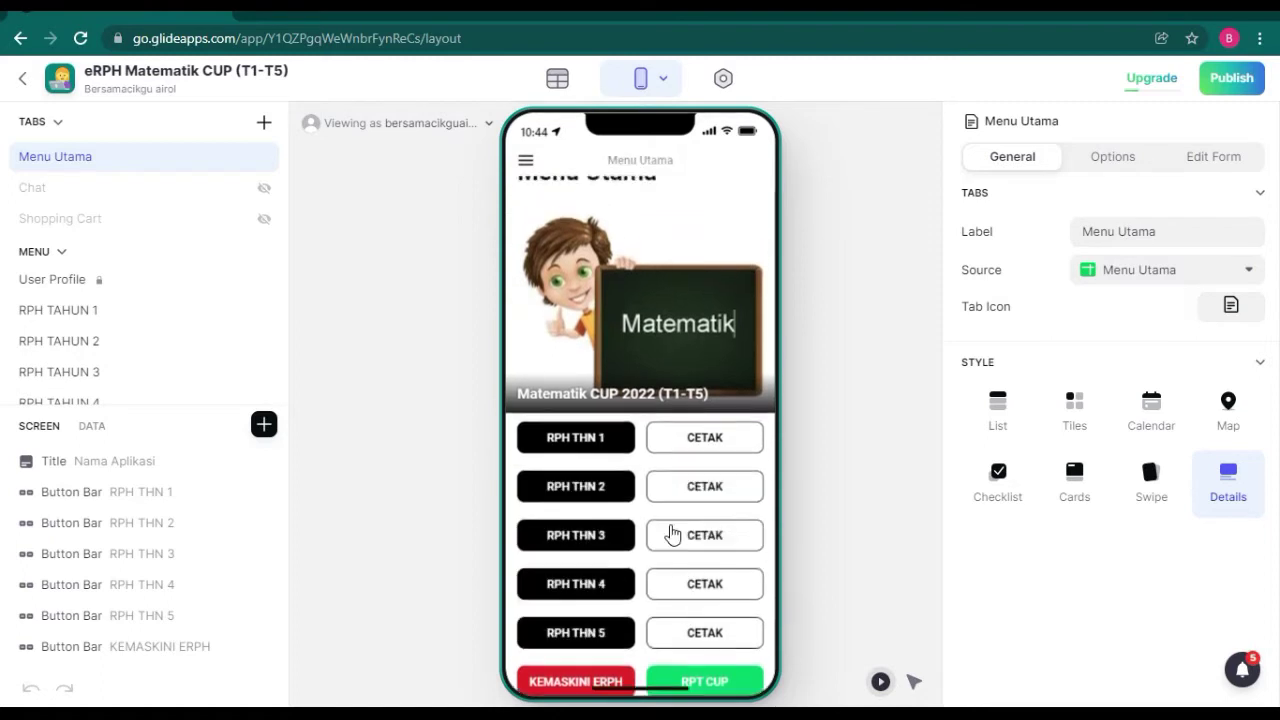
Open the account's Google Drive in a new browser tab and dismiss the offline sync notice.
left_click(258, 16)
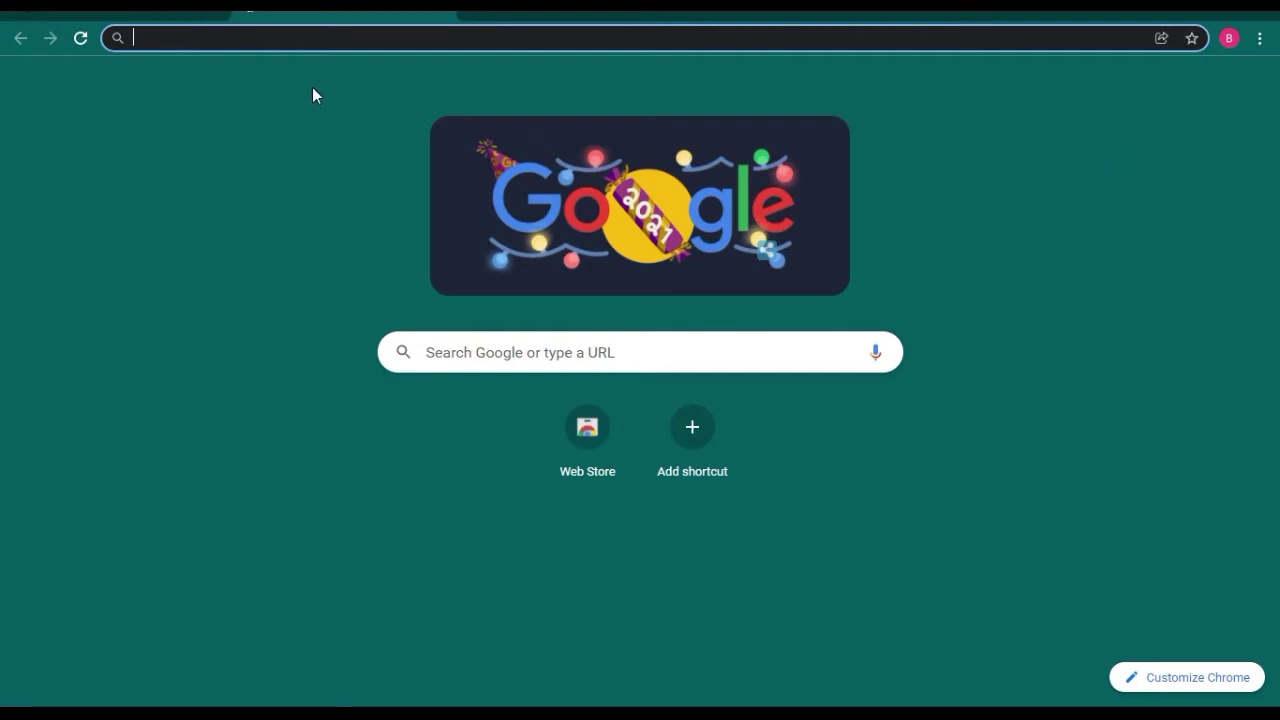
type("my")
key("Escape")
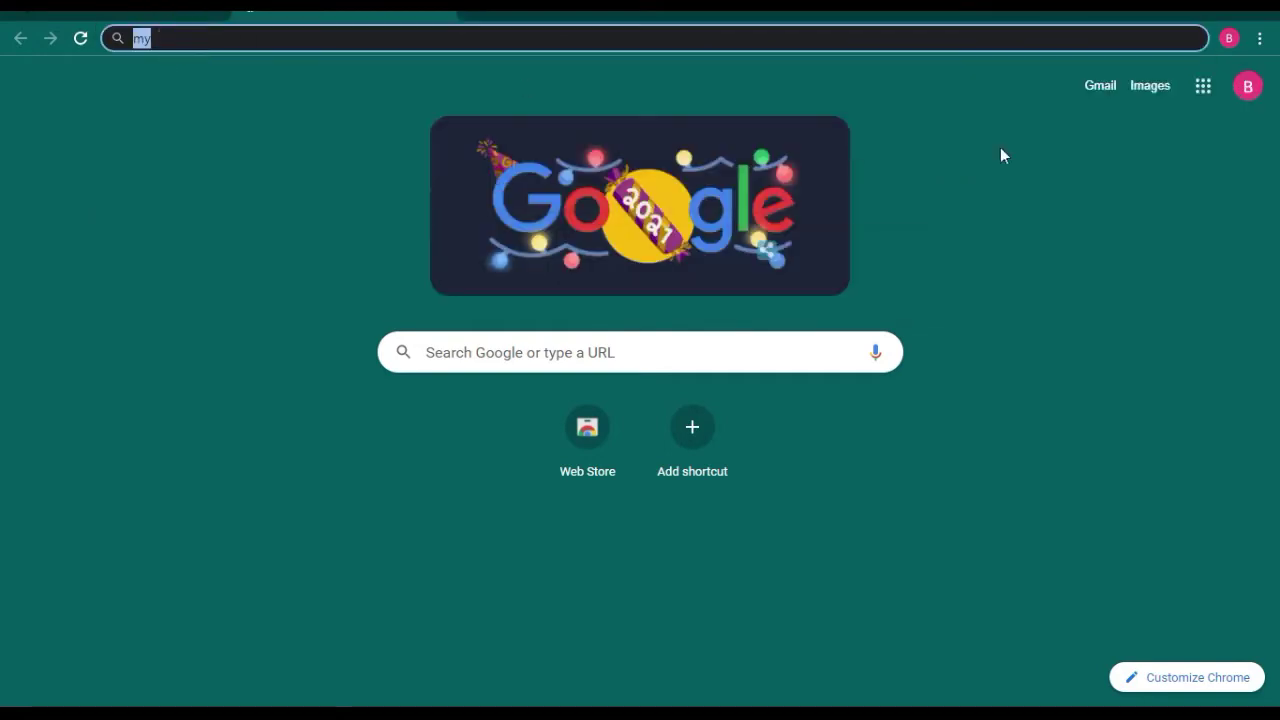
left_click(1205, 86)
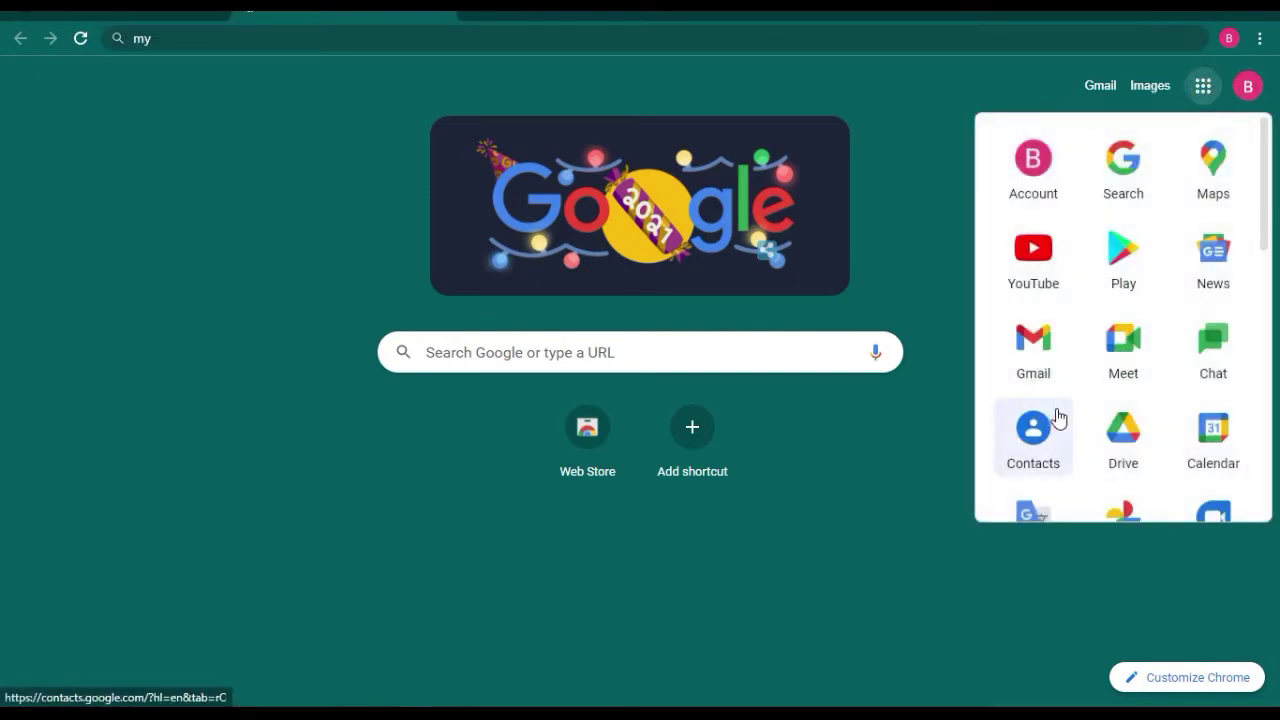
left_click(1112, 429)
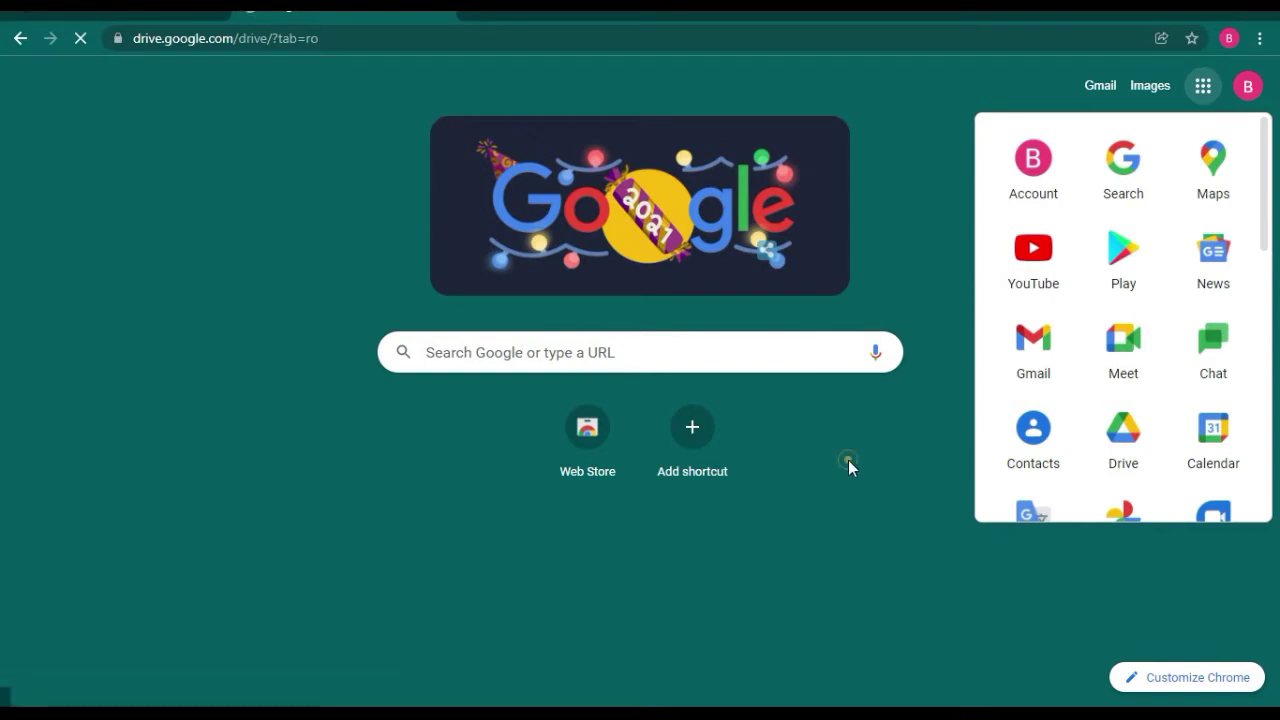
left_click(297, 12)
left_click(297, 12)
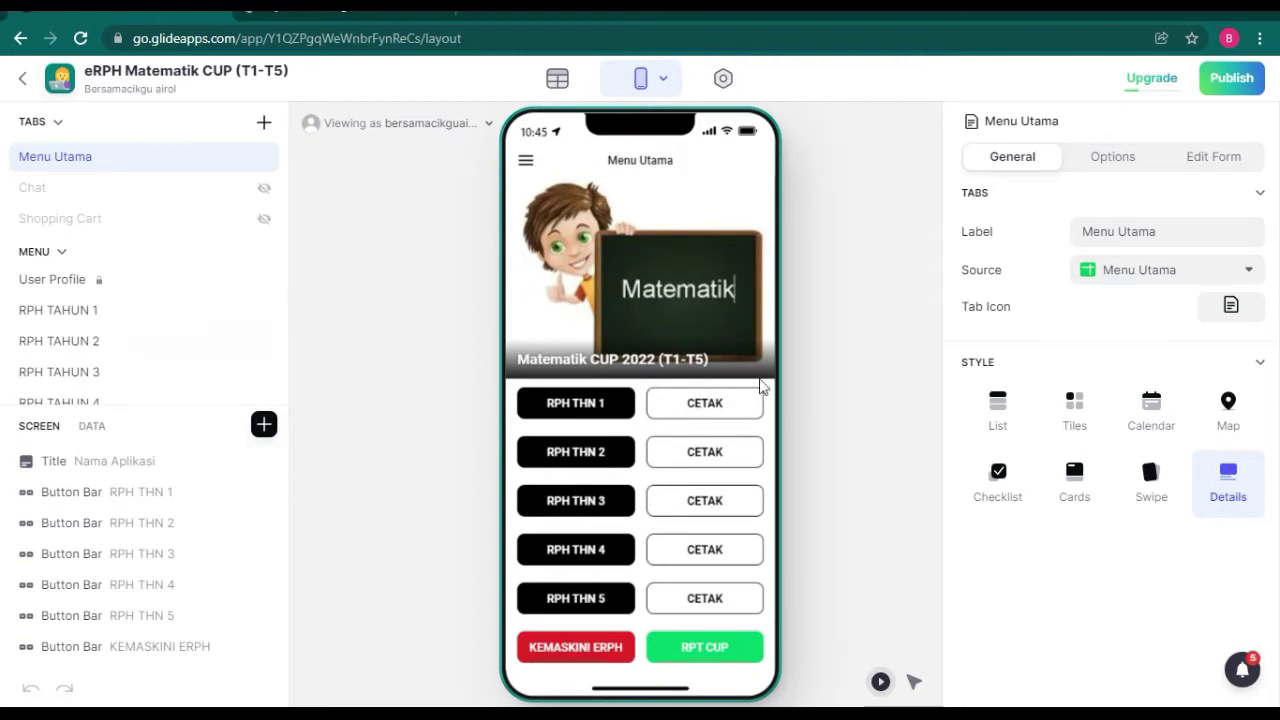
left_click(323, 15)
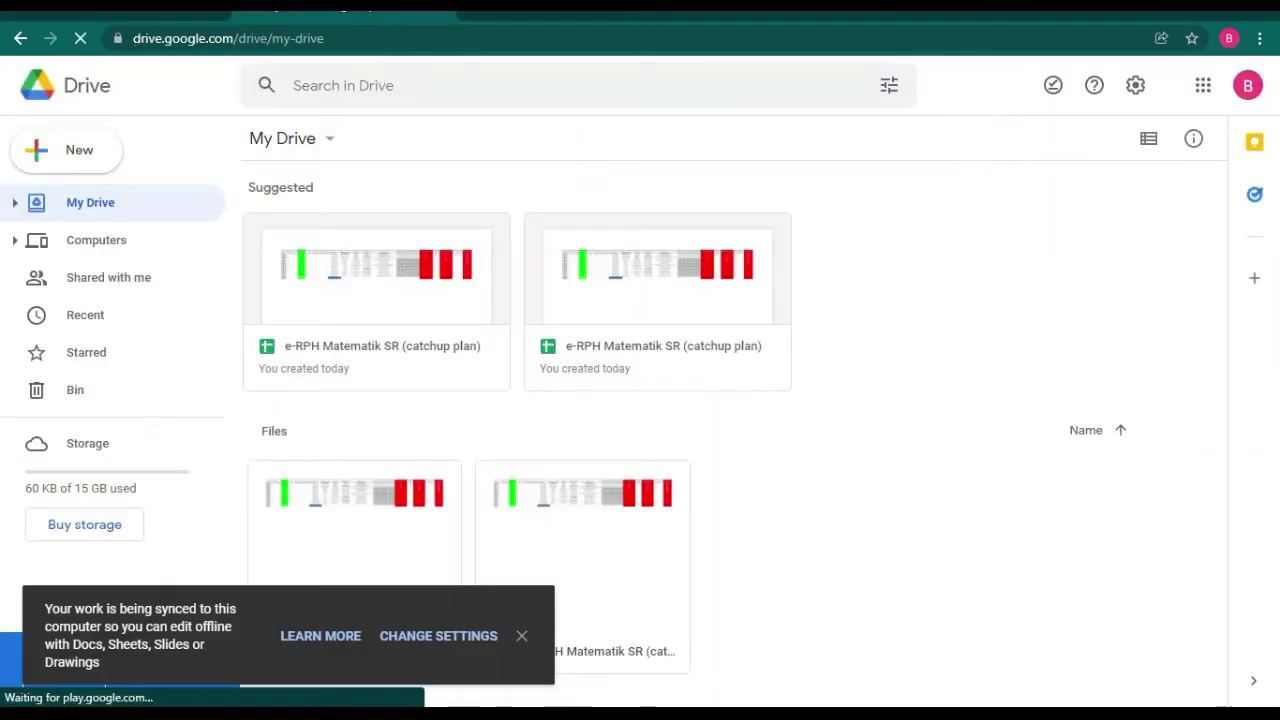
left_click(892, 380)
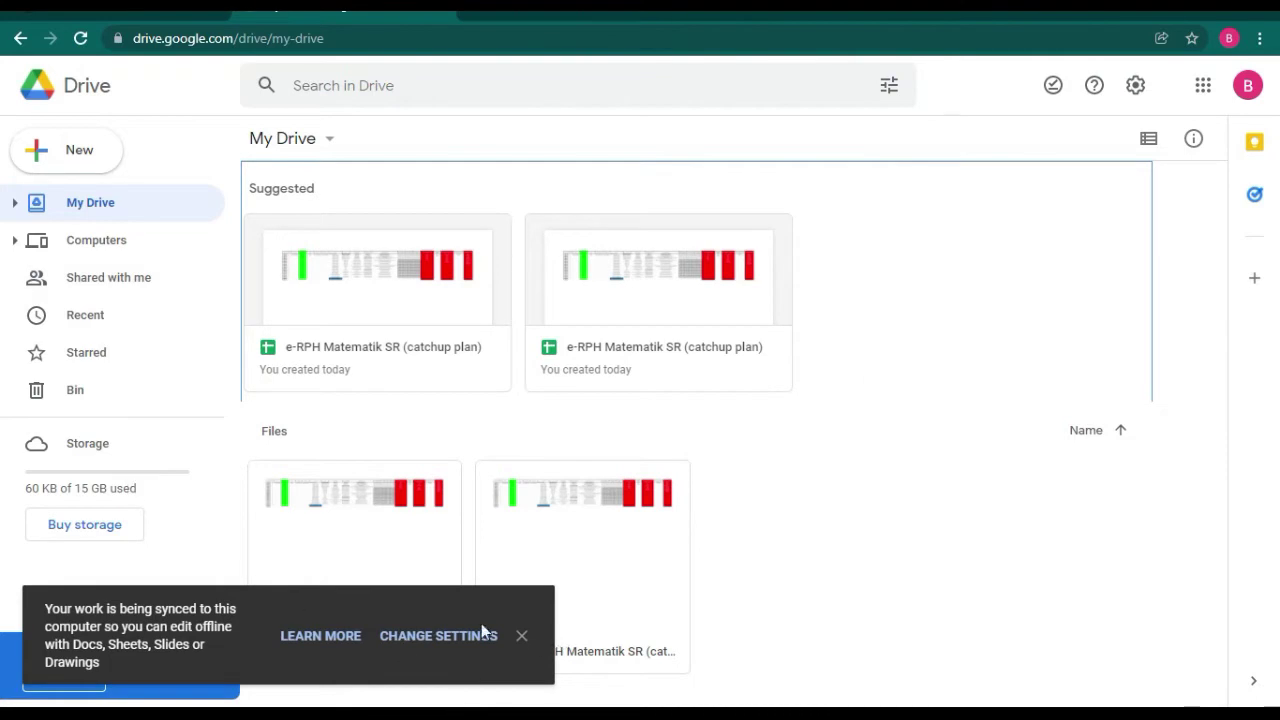
left_click(519, 638)
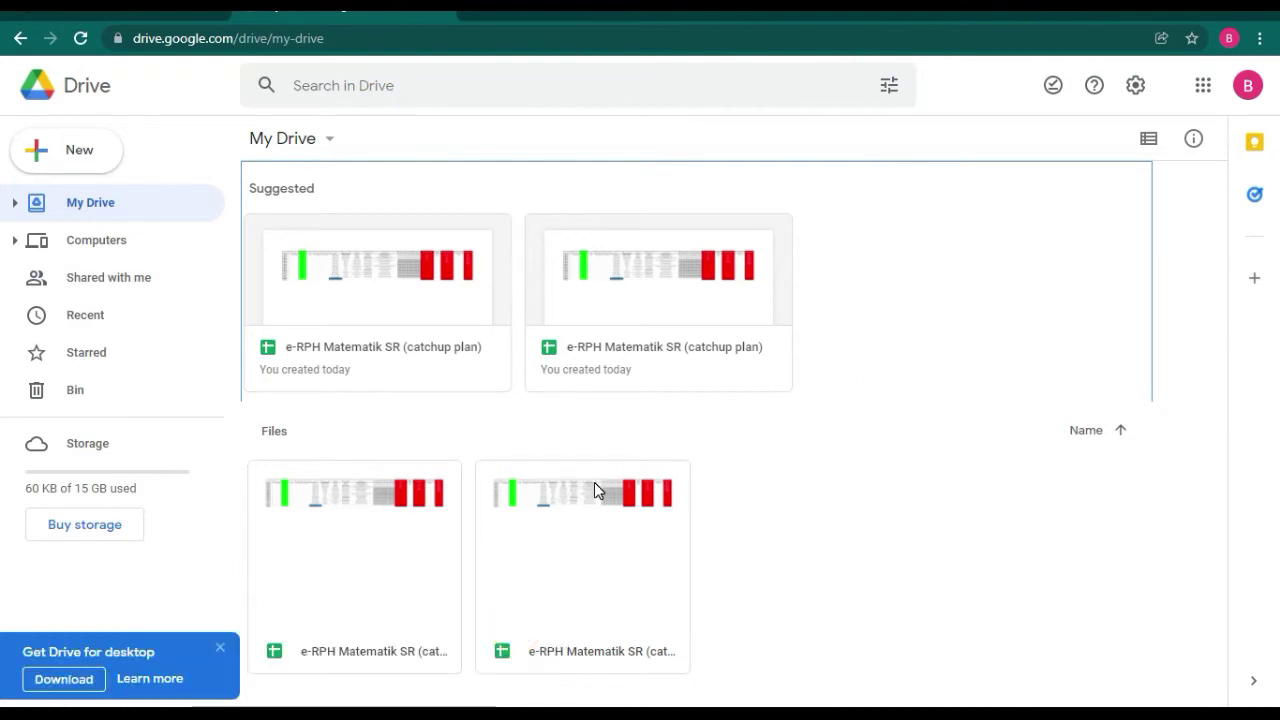
Switch to File Explorer from the desktop and open the Downloads folder containing ERPH MATH CUP 2022.
key("alt+Tab")
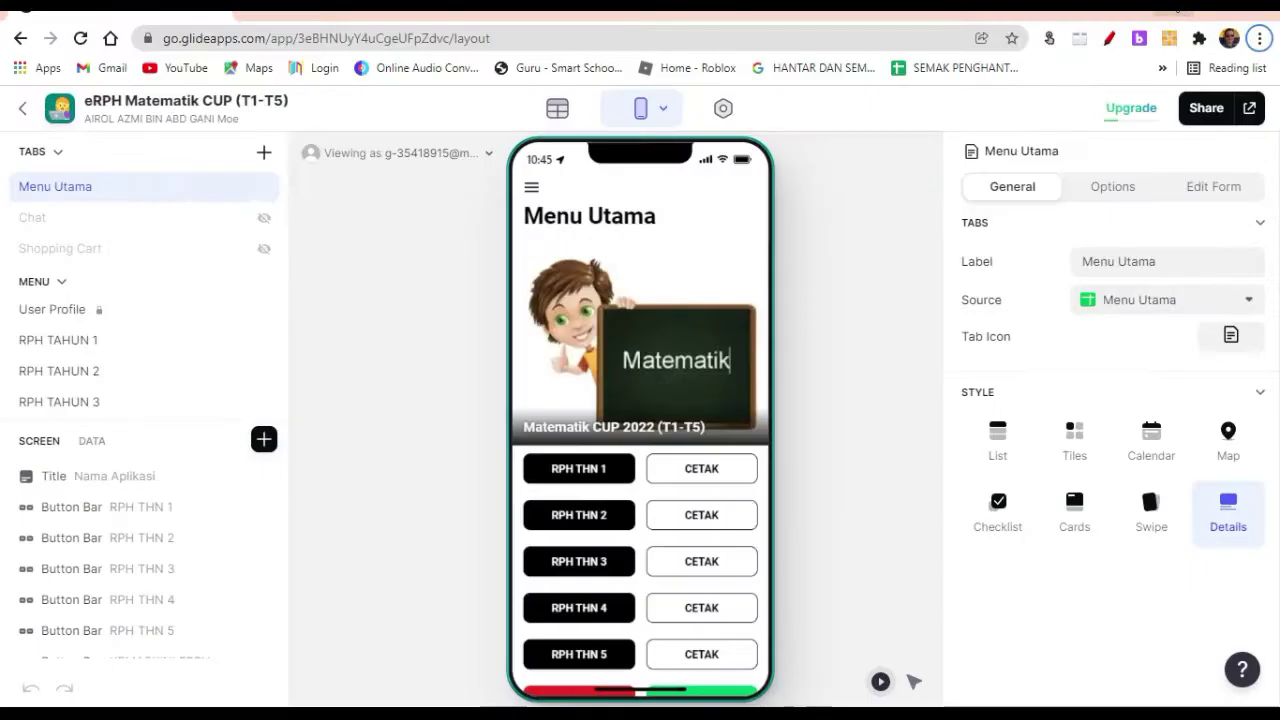
key("alt+Tab")
left_click(1174, 10)
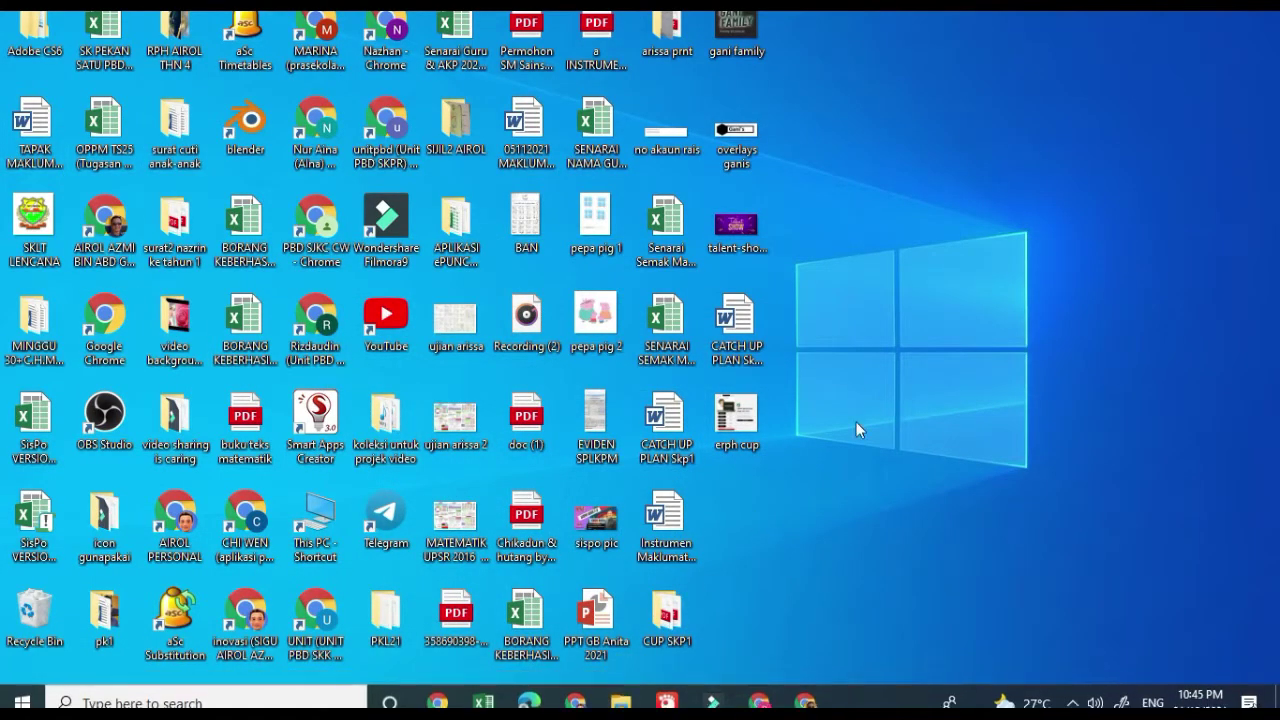
key("super+e")
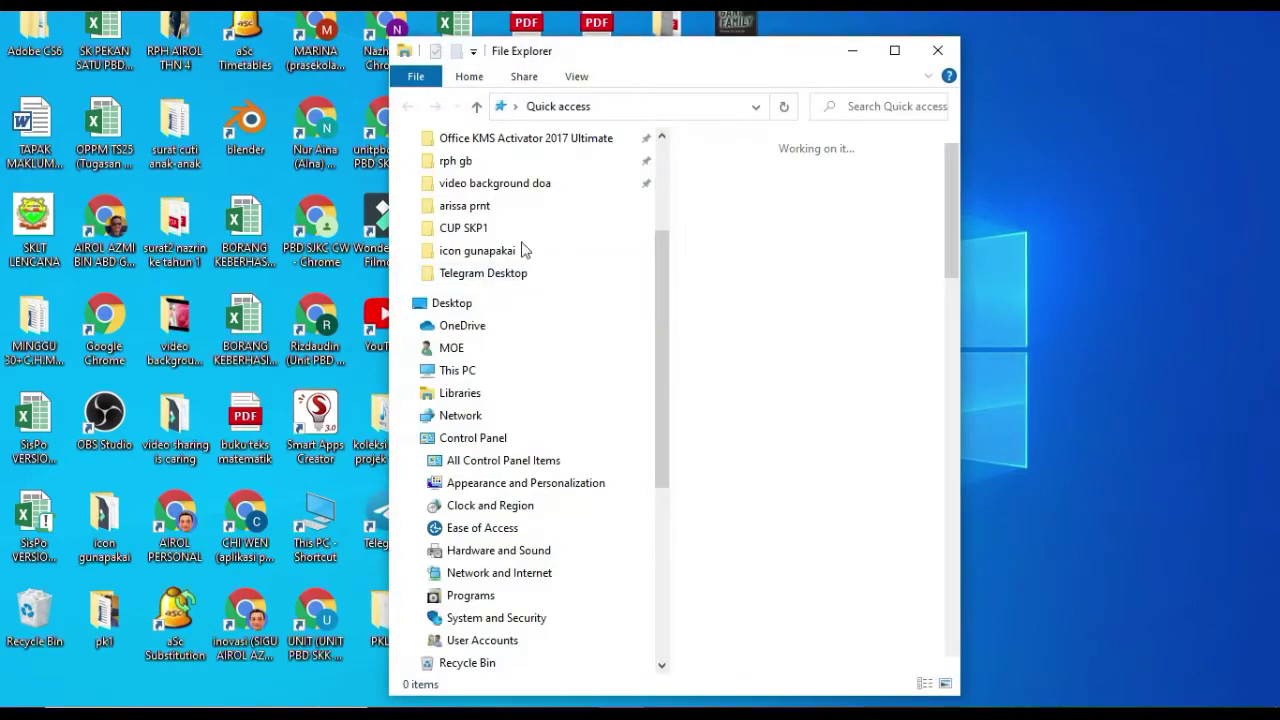
left_click(894, 50)
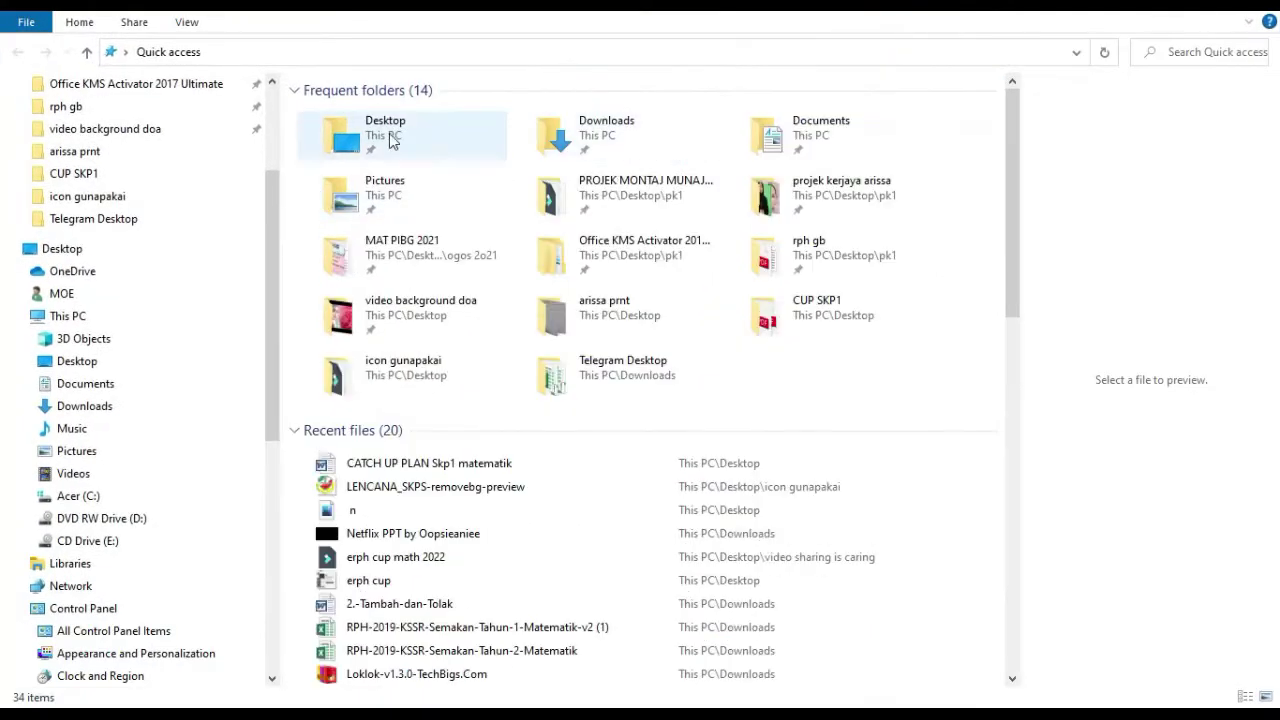
scroll(100, 150, "up", 3)
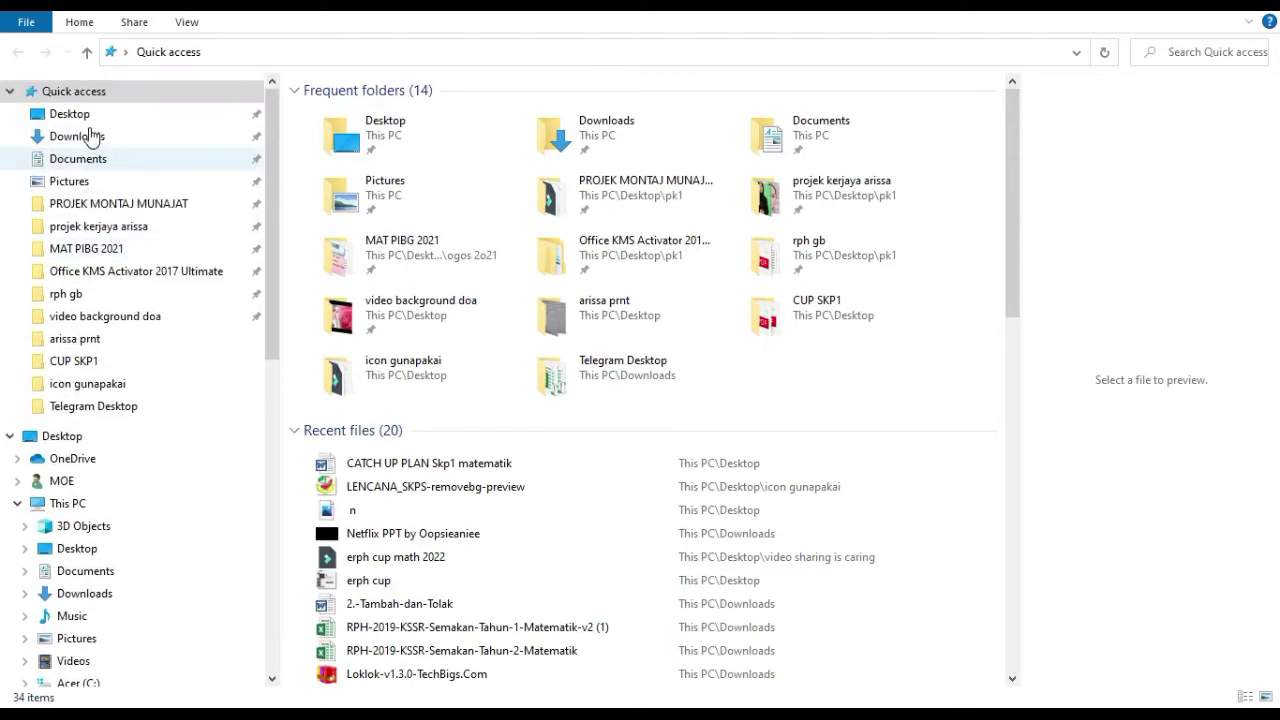
left_click(78, 138)
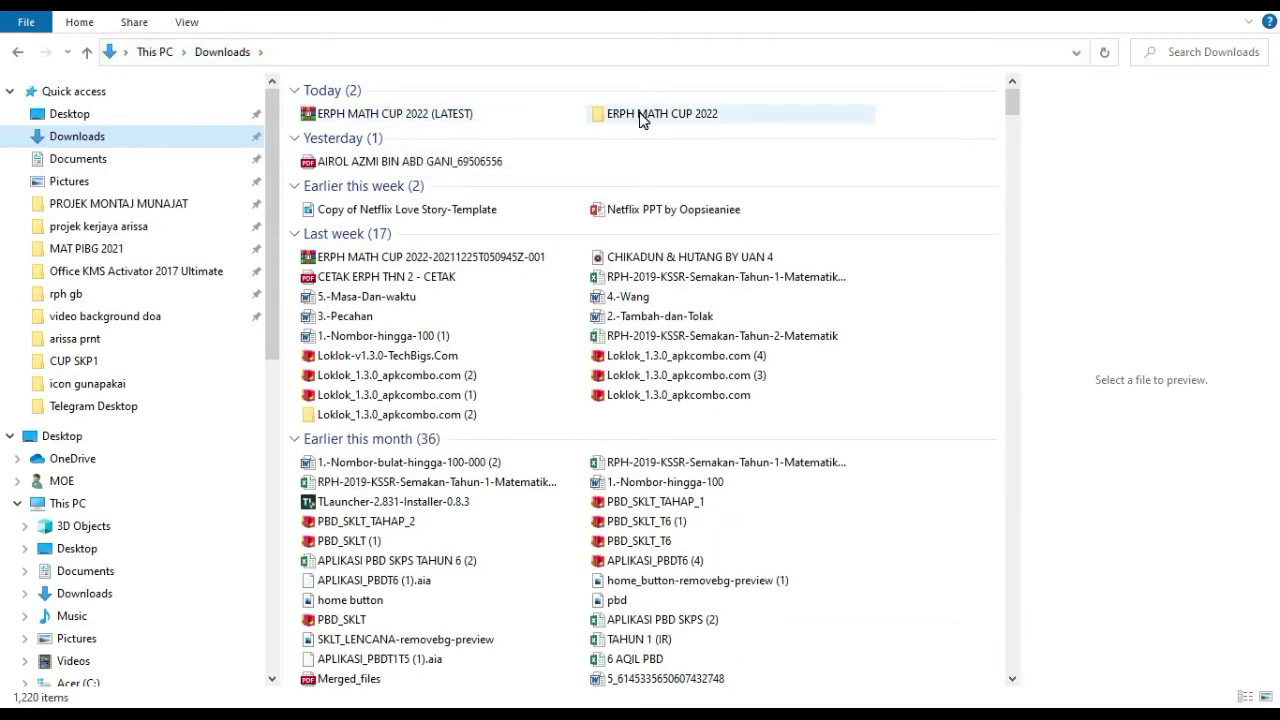
Arrange the reduced Downloads window and the Google Drive browser window side by side, keeping the ERPH MATH CUP 2022 folder visible.
key("super+Down")
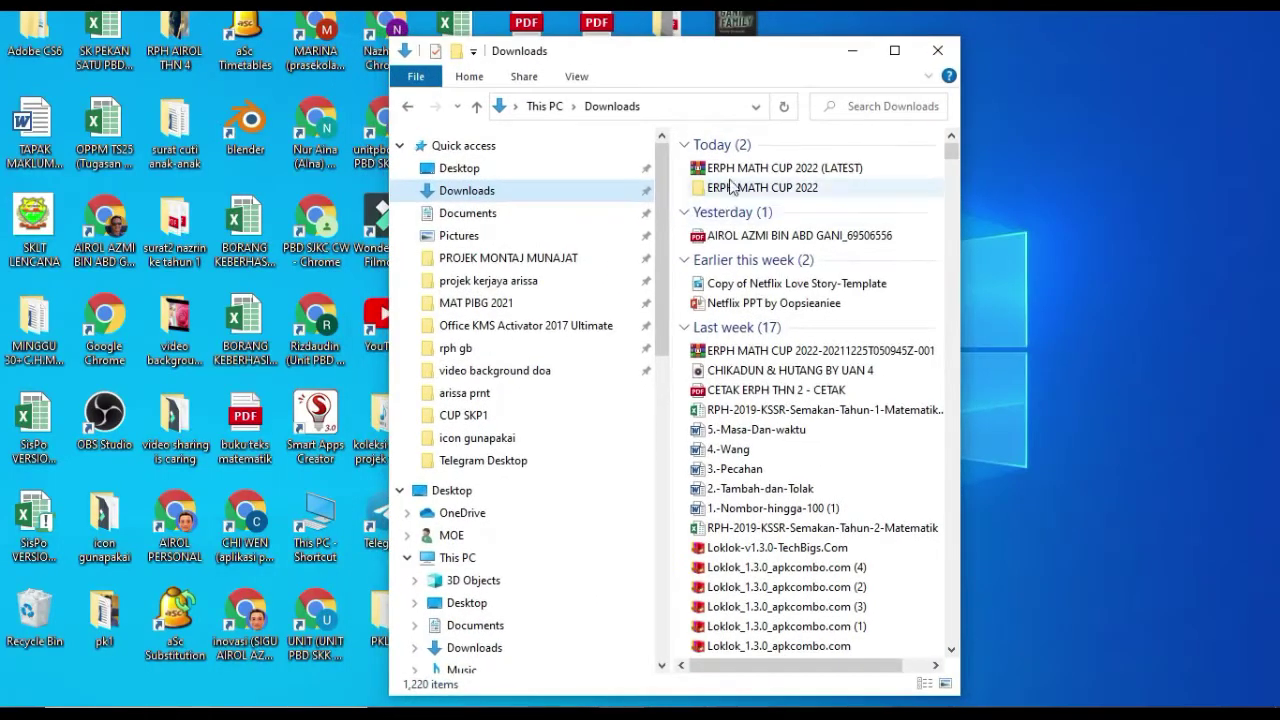
mouse_move(571, 689)
left_click_drag(705, 42, 901, 48)
mouse_move(607, 683)
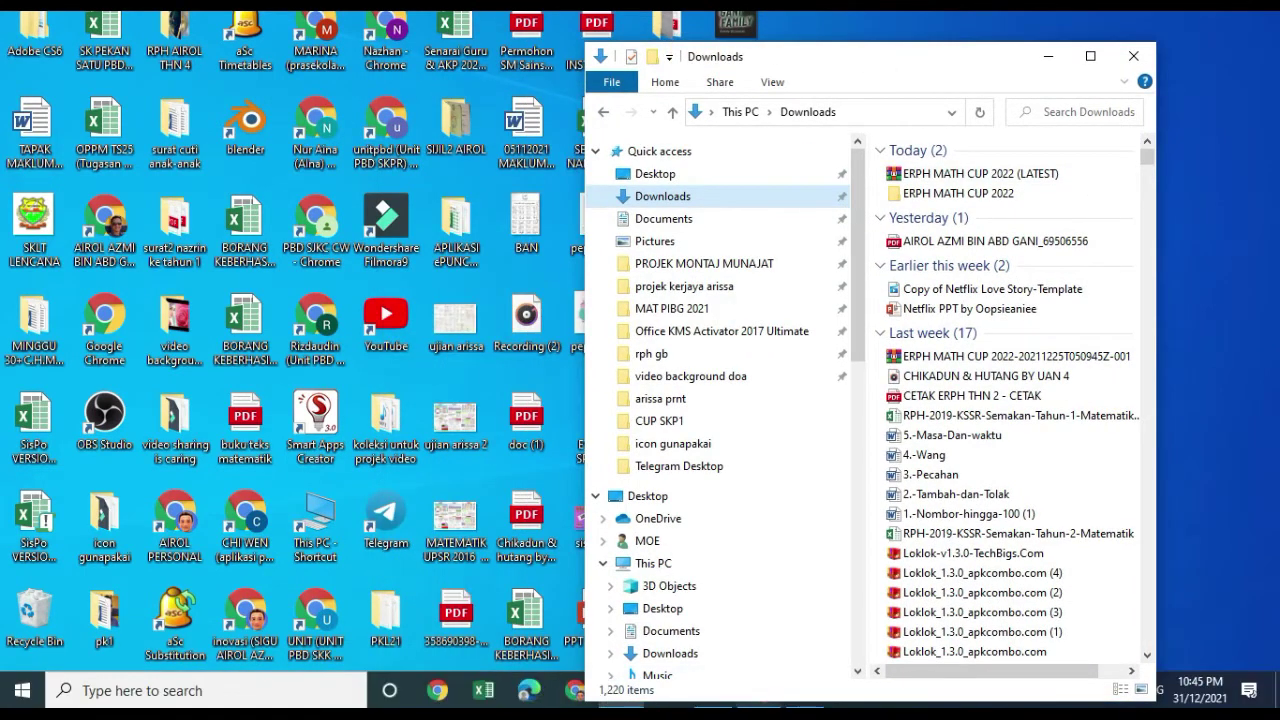
left_click_drag(760, 56, 835, 10)
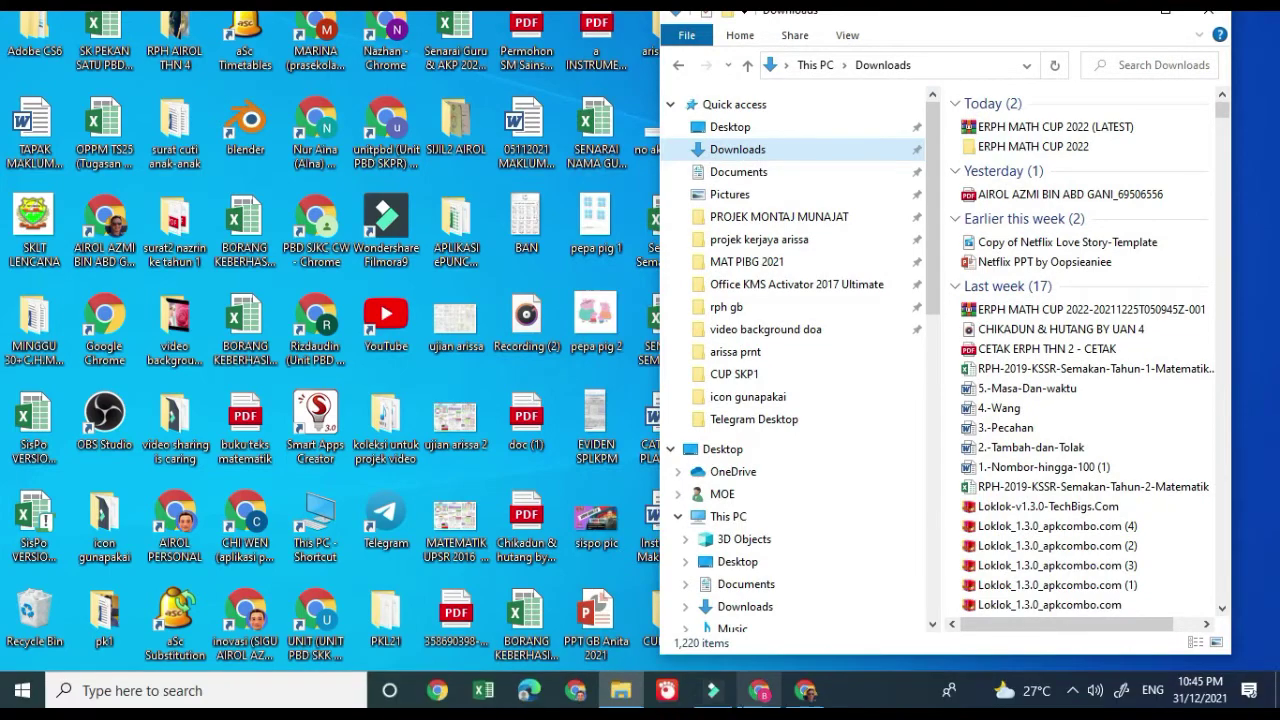
left_click(762, 689)
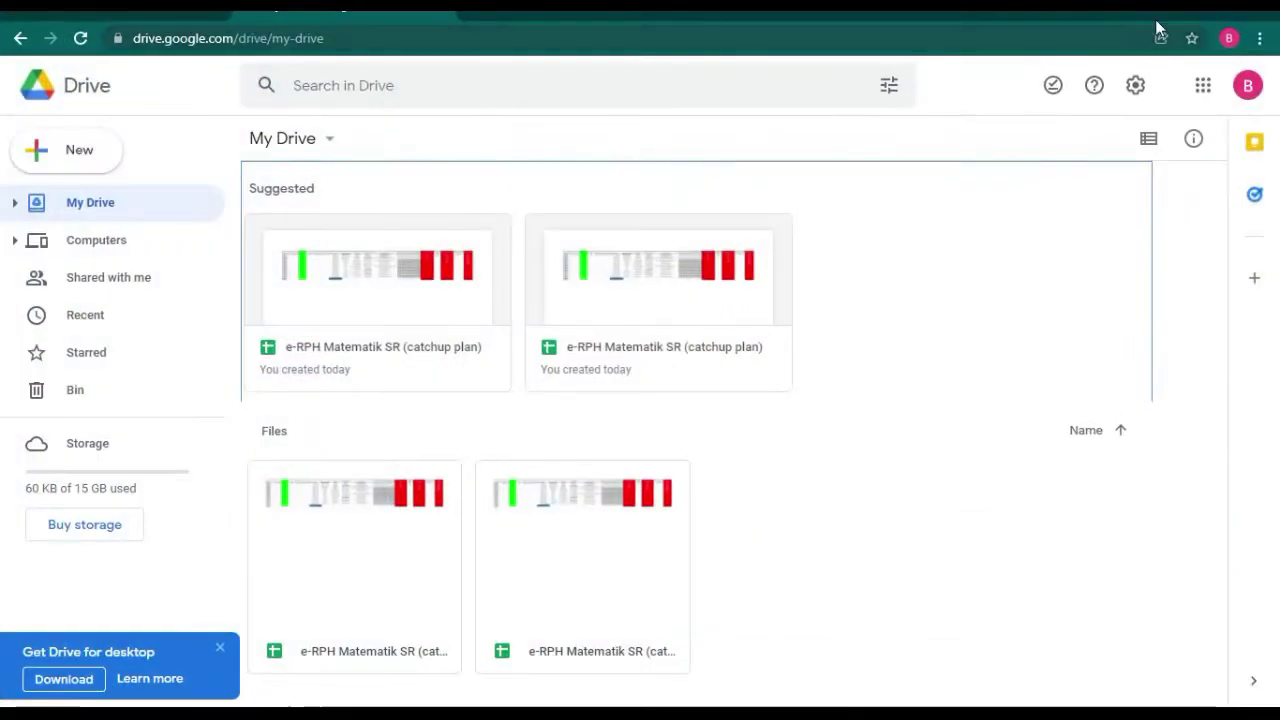
left_click(1216, 14)
left_click_drag(1086, 17, 487, 16)
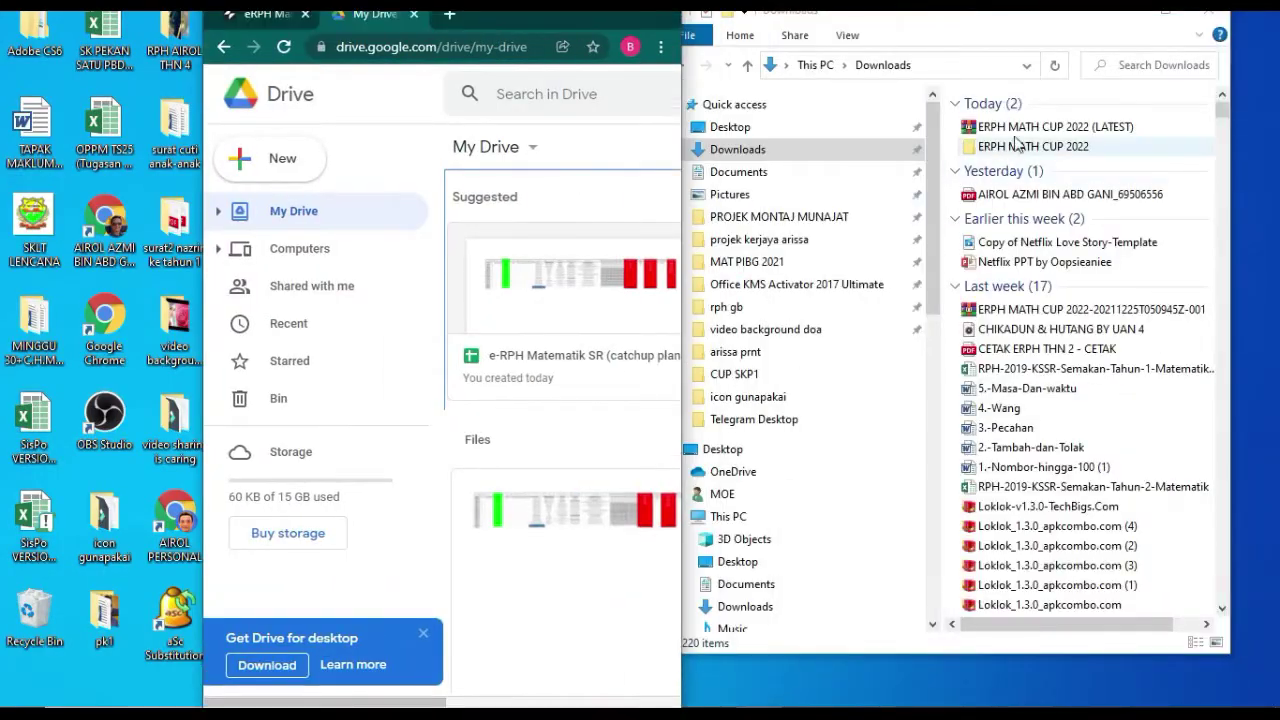
Upload the ERPH MATH CUP 2022 folder from Downloads to My Drive, open the uploaded folder and dismiss the upload notice.
left_click_drag(1020, 150, 538, 587)
double_click(617, 14)
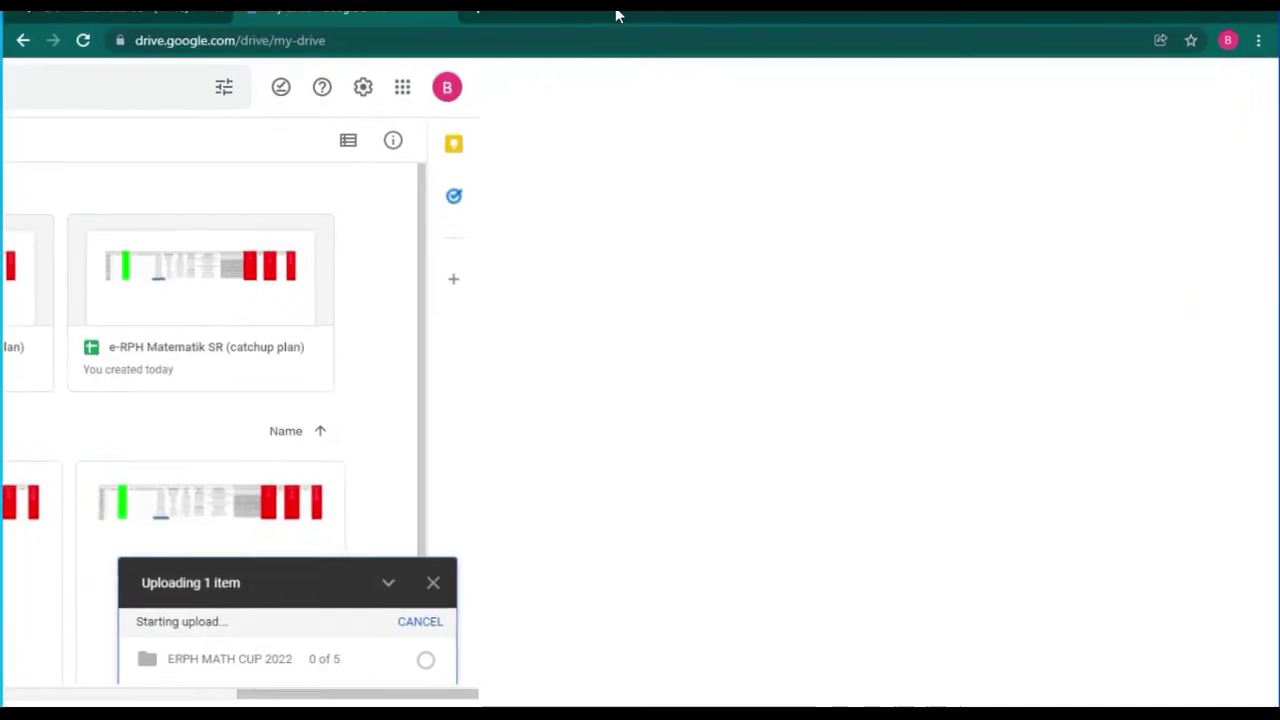
scroll(600, 465, "down", 1)
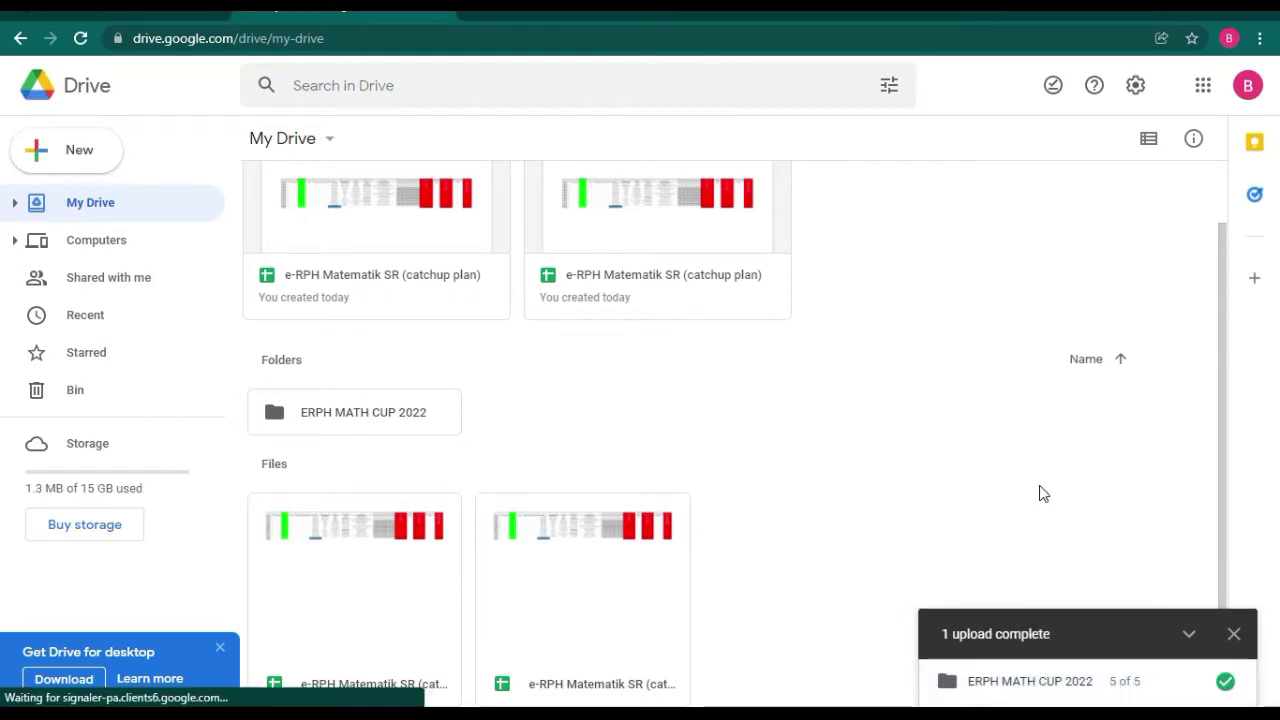
double_click(382, 416)
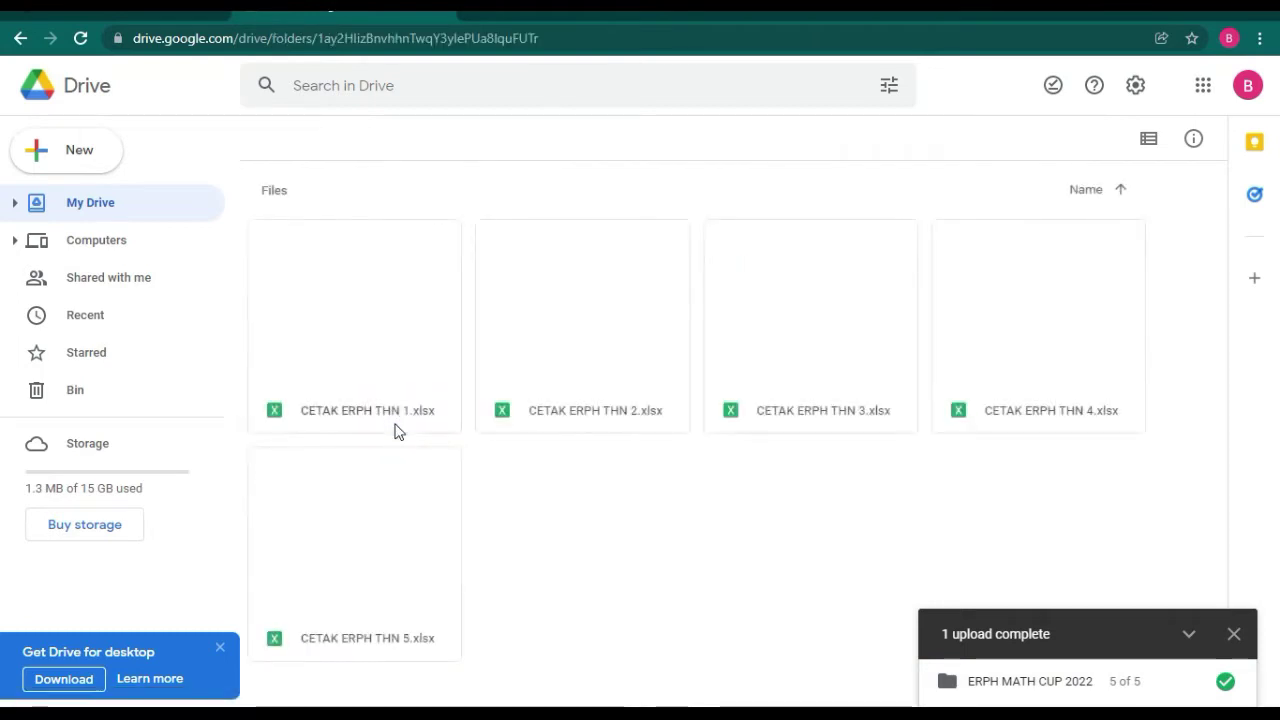
left_click(1234, 633)
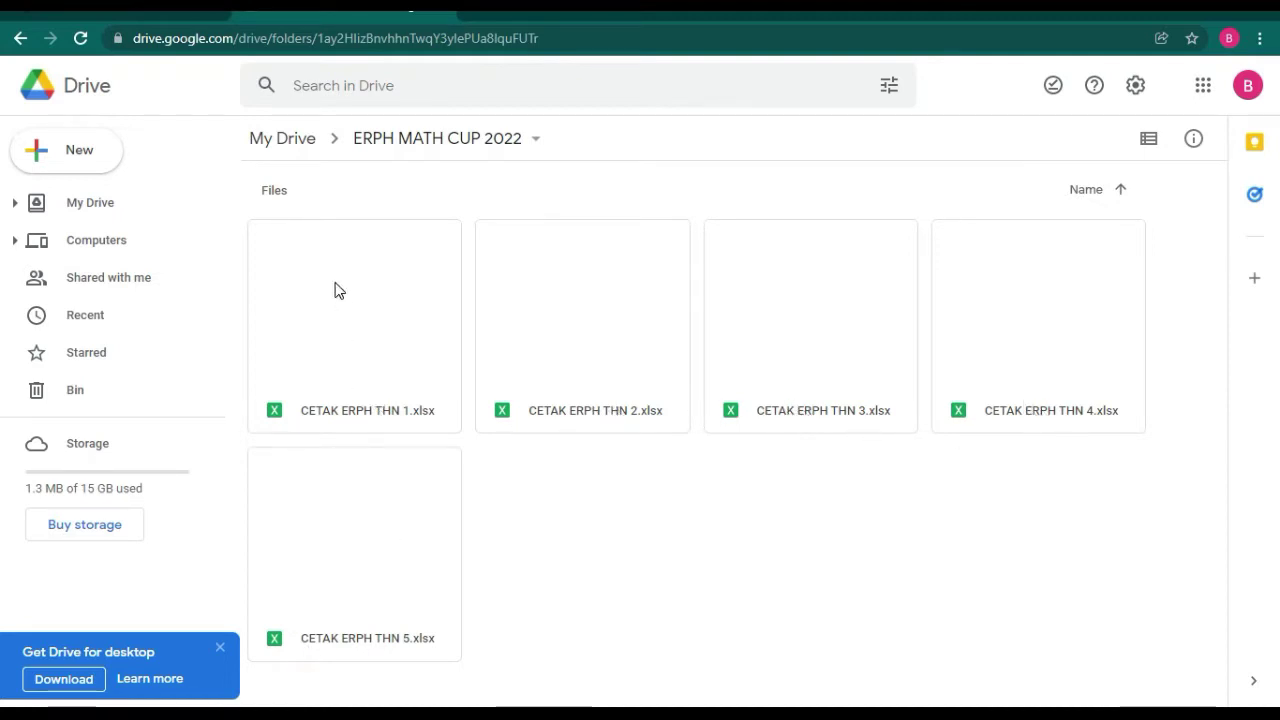
Move the second e-RPH Matematik SR (catchup plan) spreadsheet from My Drive into the ERPH MATH CUP 2022 folder.
left_click(274, 140)
left_click(570, 460)
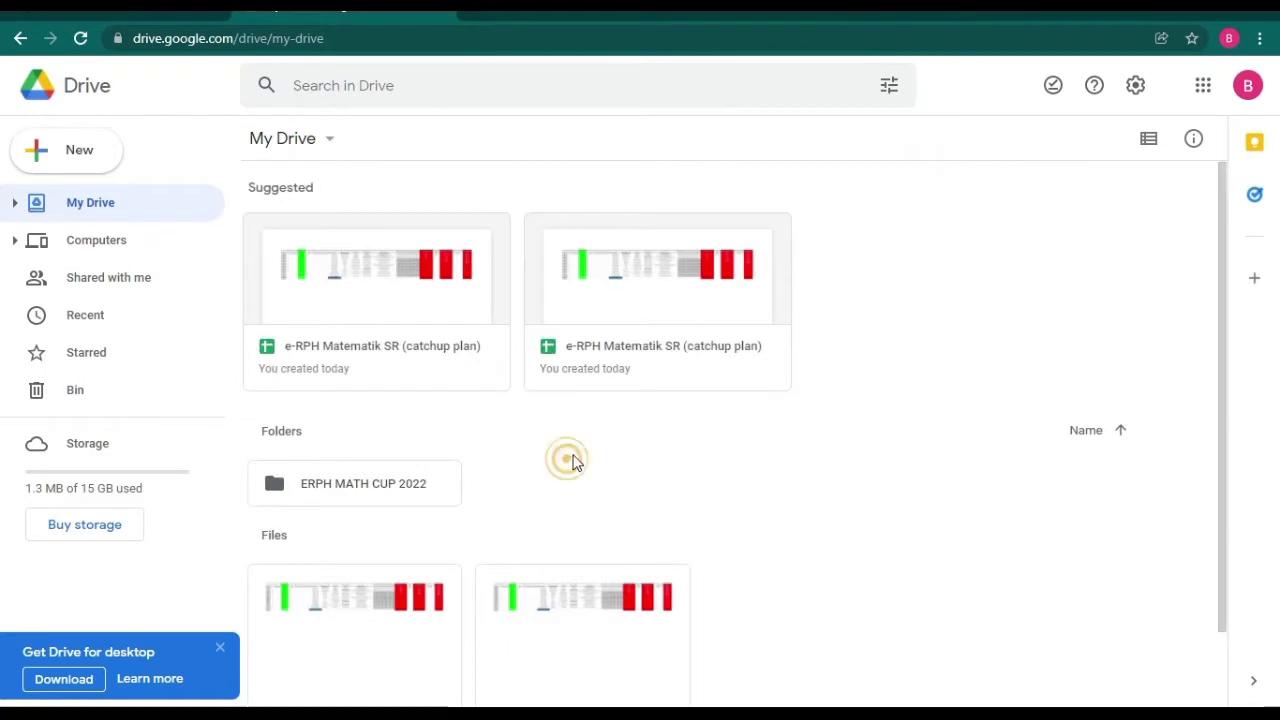
scroll(573, 462, "down", 1)
left_click_drag(586, 595, 440, 388)
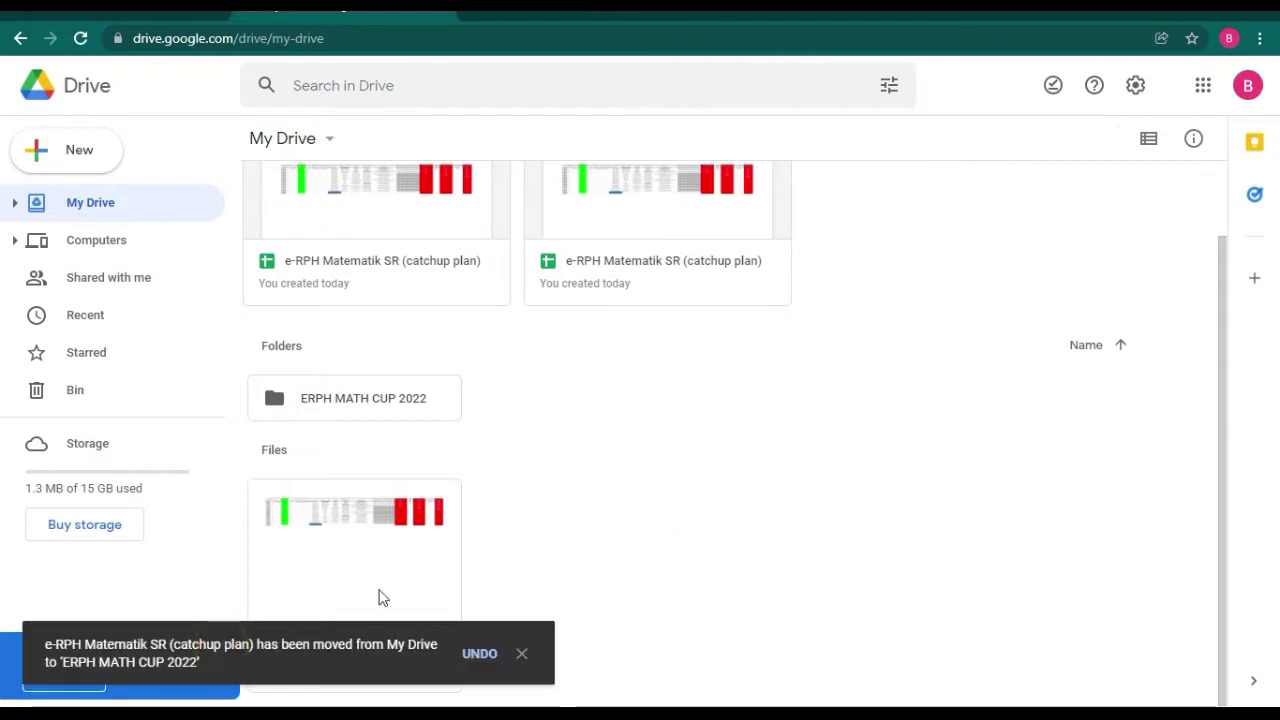
left_click(521, 652)
Open the ERPH MATH CUP 2022 folder and review the CETAK ERPH files and the moved spreadsheet.
double_click(357, 402)
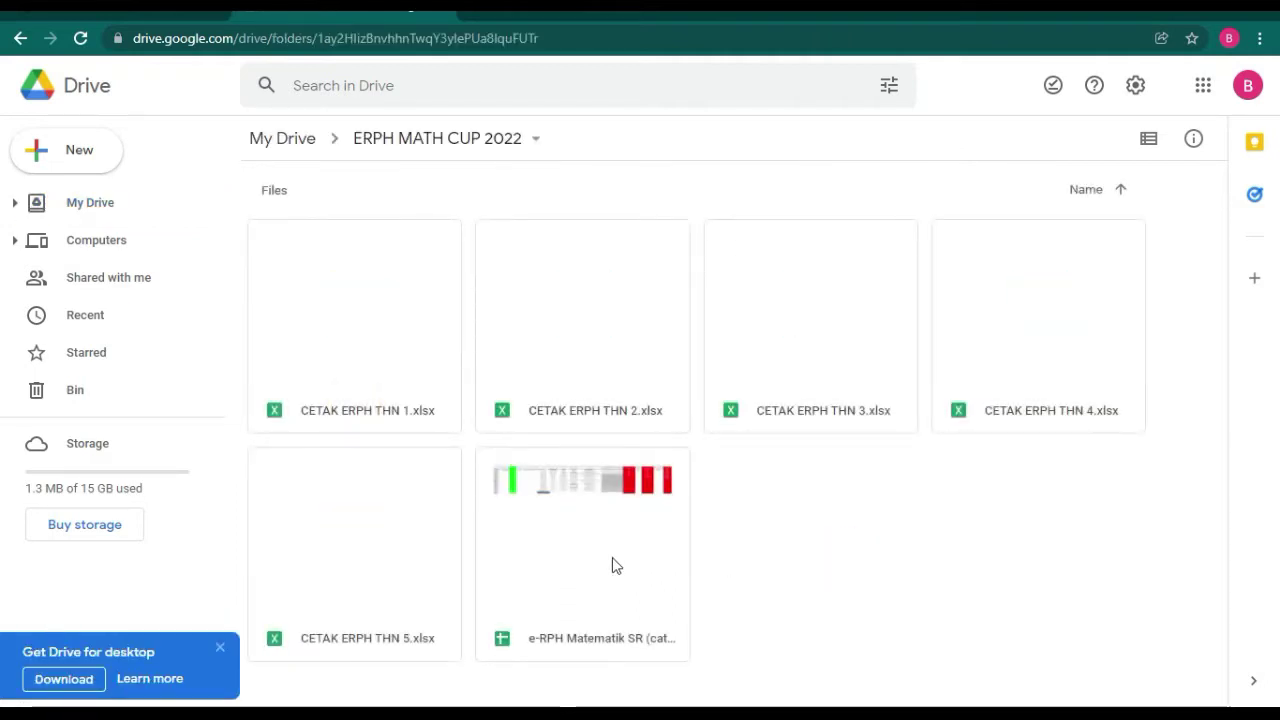
left_click(556, 541)
left_click(930, 596)
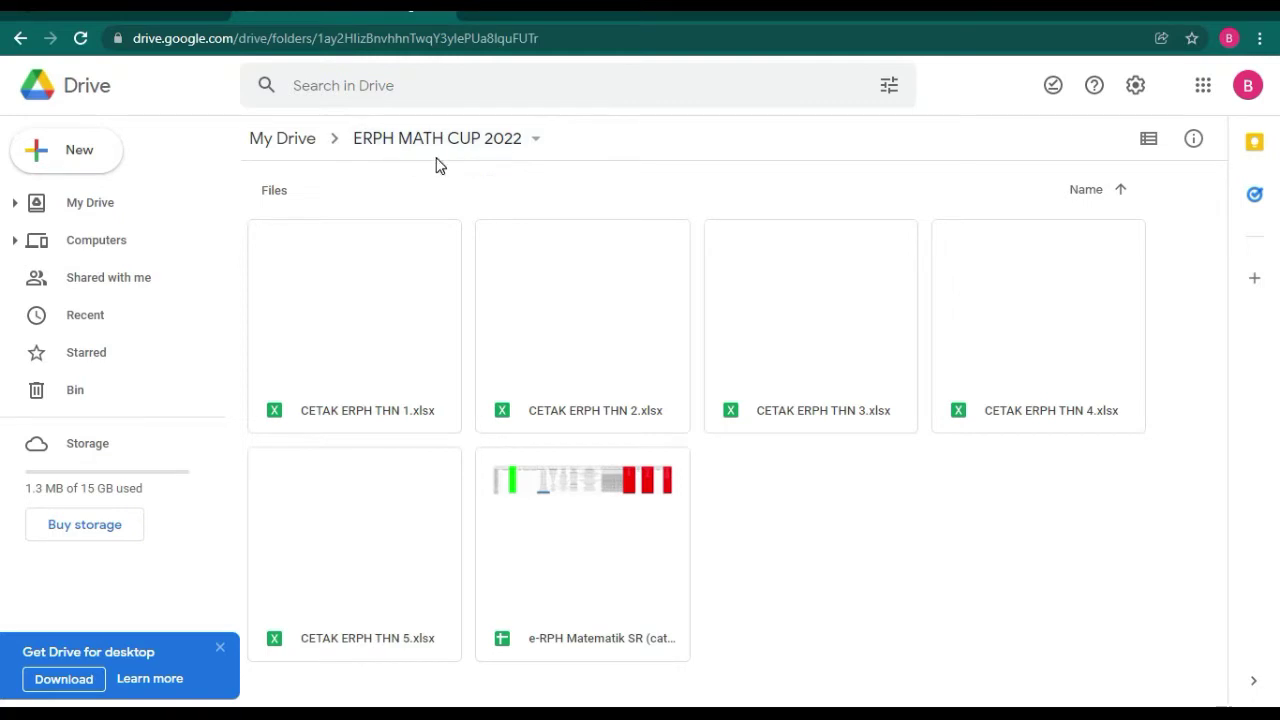
left_click(778, 526)
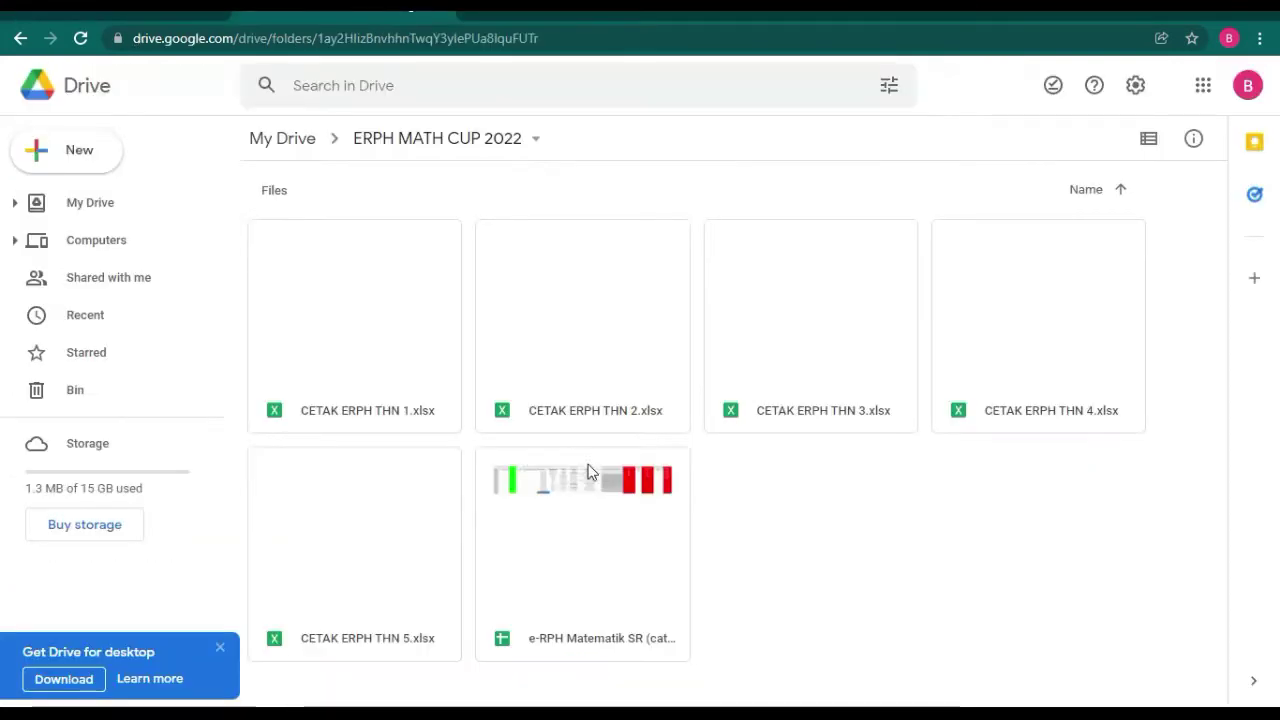
left_click(825, 528)
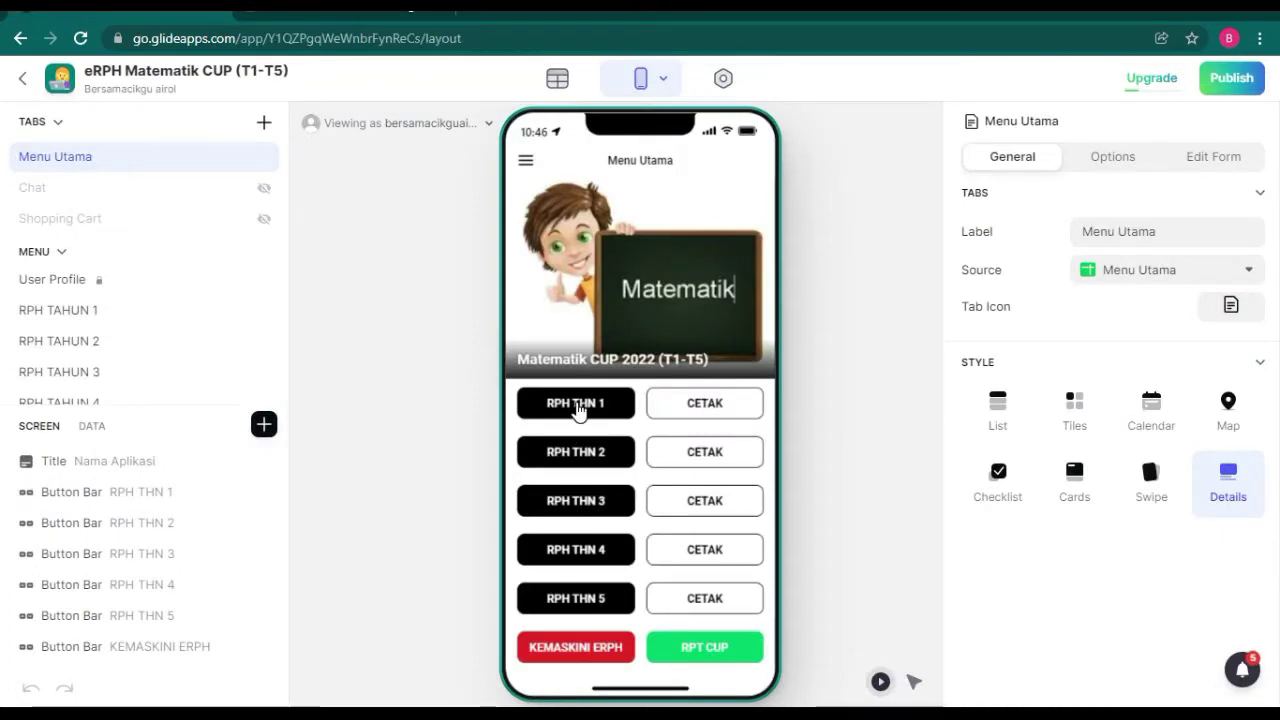
Open the Glide app's data tables and its linked e-RPH Matematik SR (catchup plan) Google spreadsheet.
left_click(557, 79)
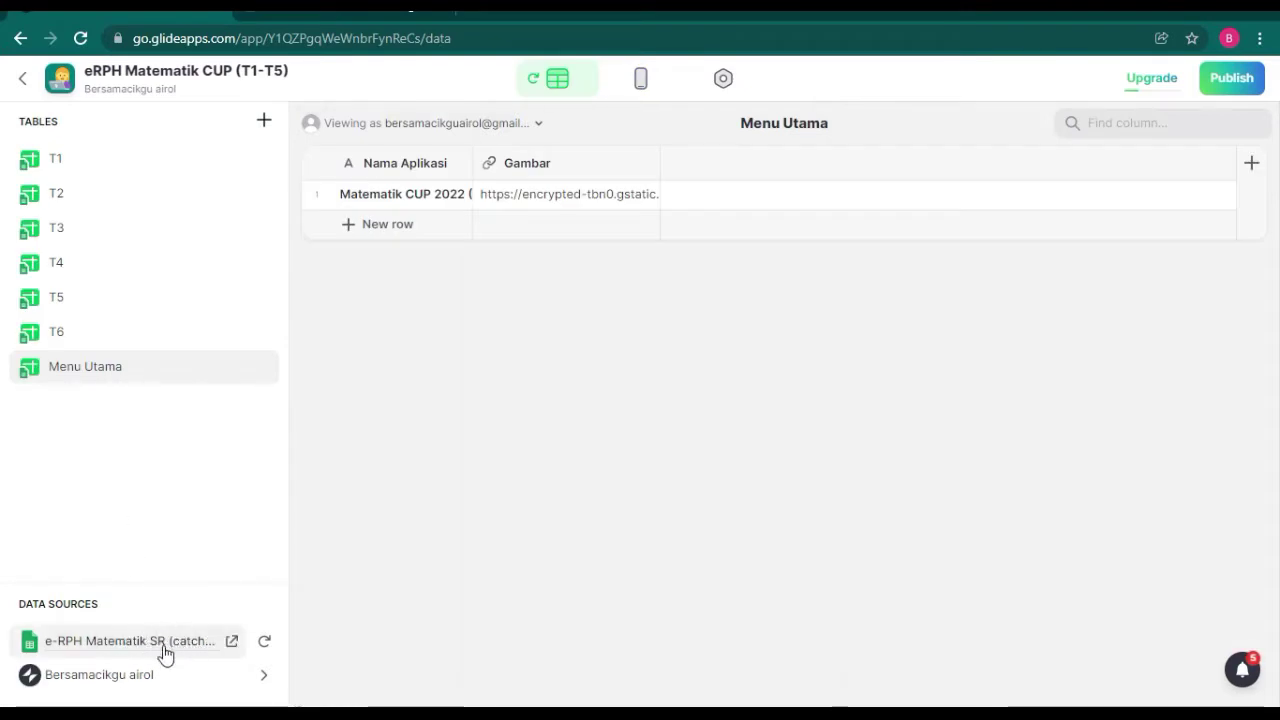
left_click(233, 644)
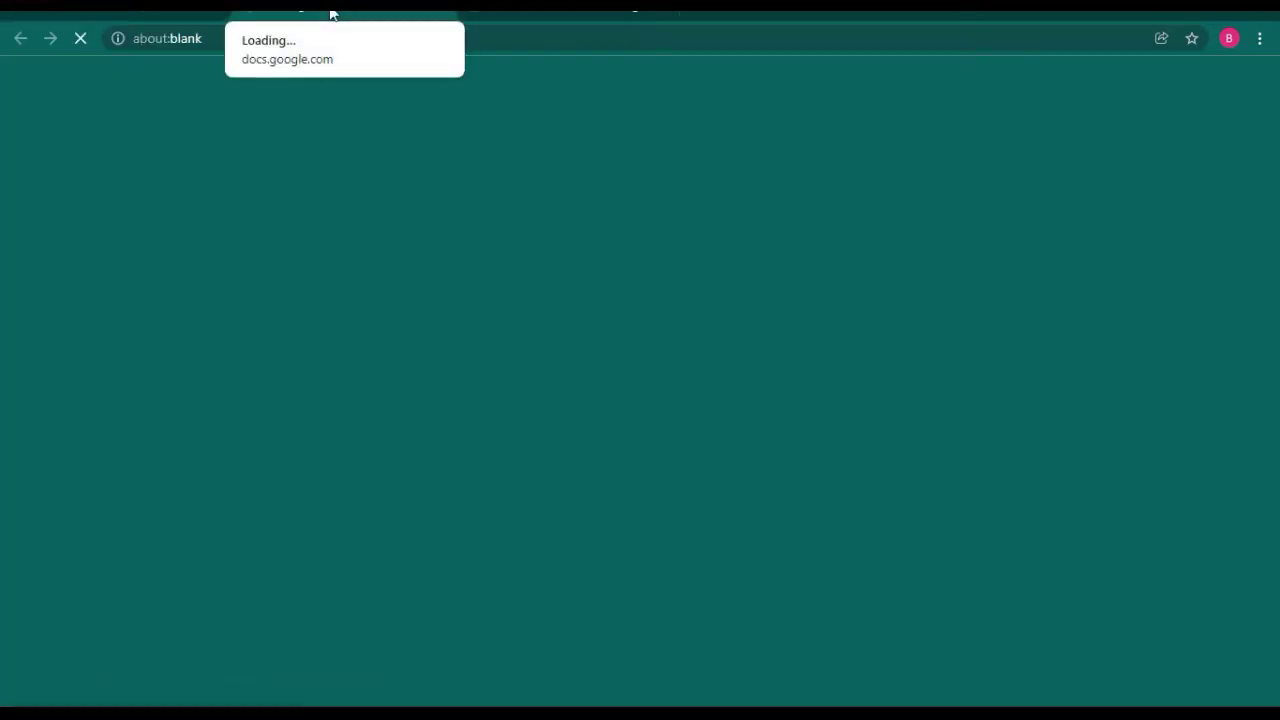
left_click(120, 13)
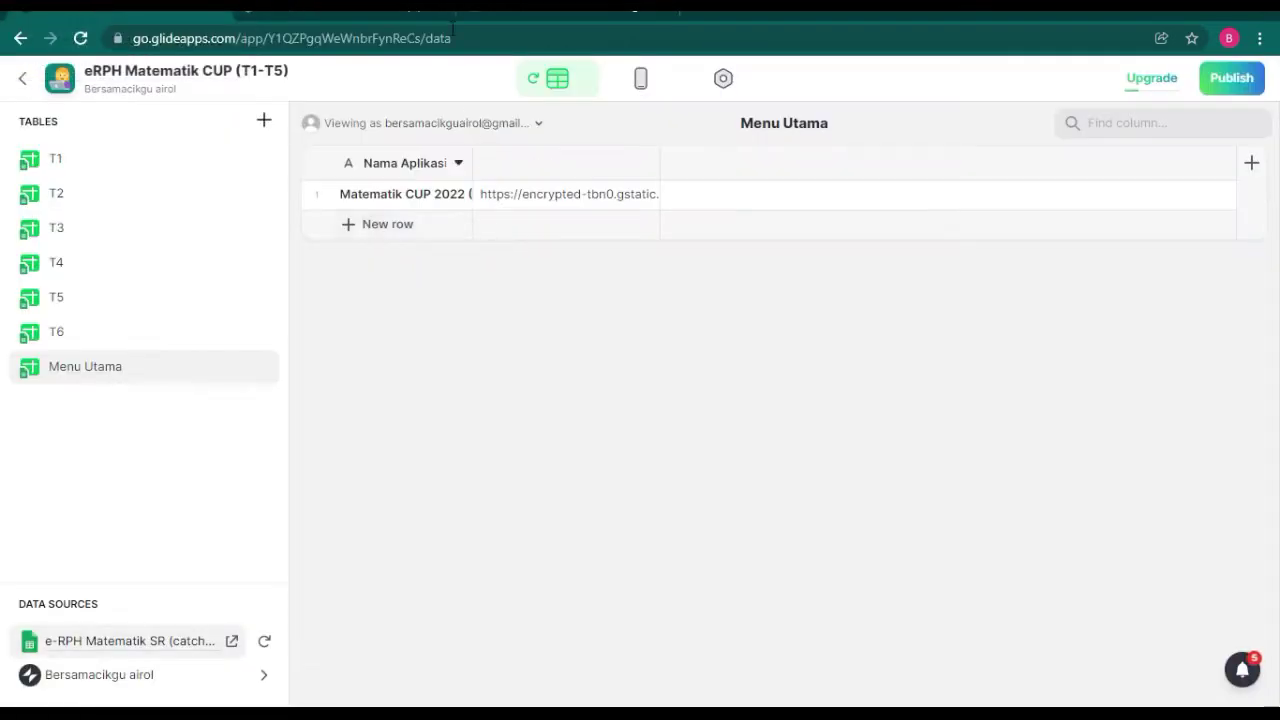
left_click(513, 17)
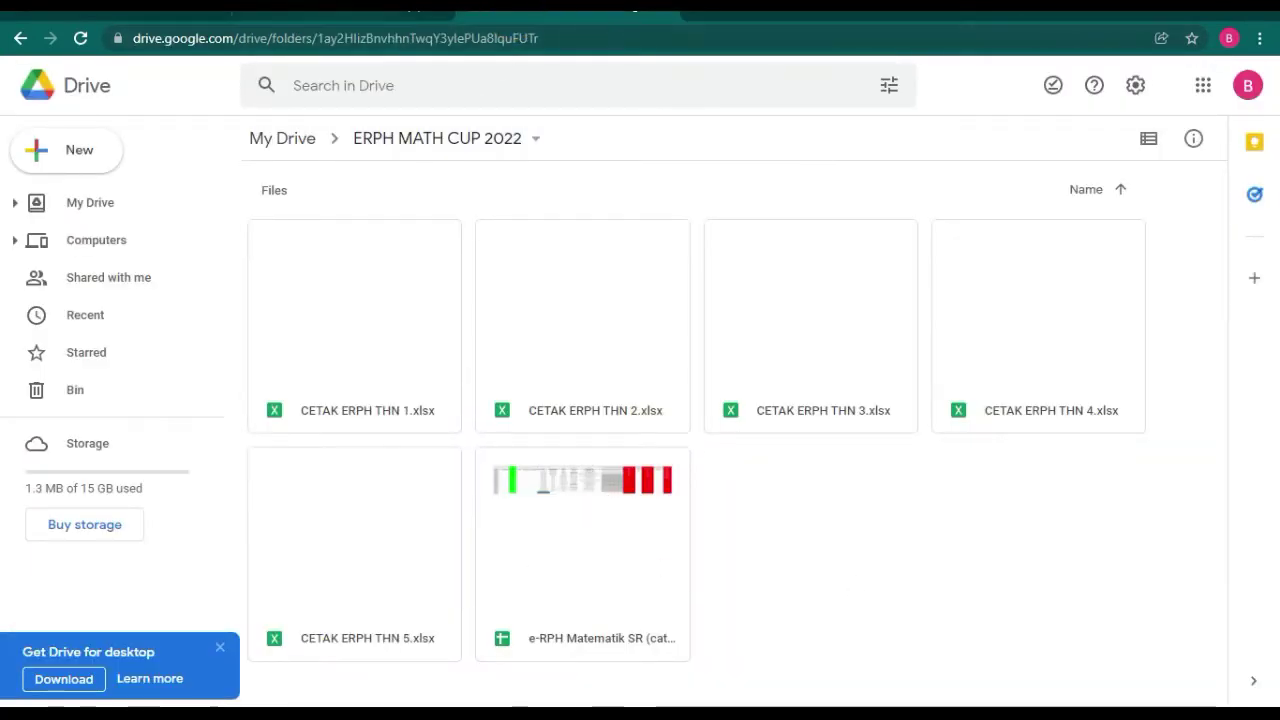
double_click(582, 540)
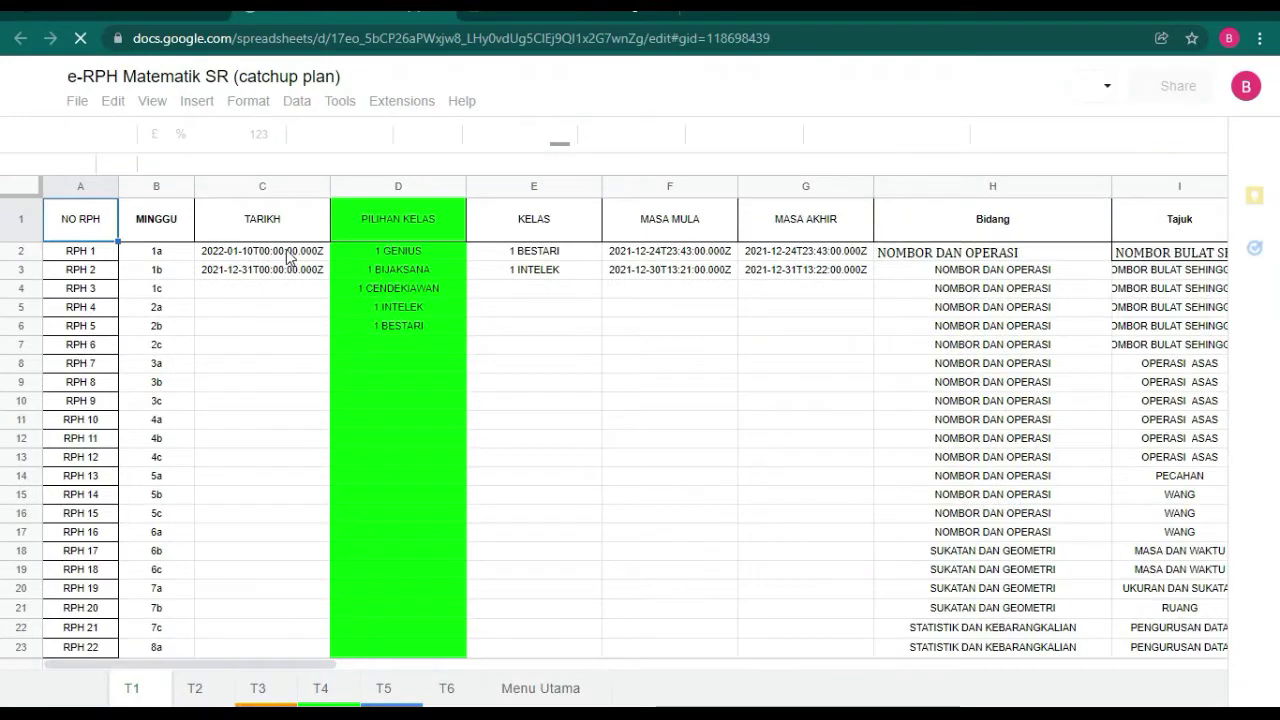
Clear the sample entries in the TARIKH, KELAS, MASA MULA and MASA AKHIR columns of sheet T1.
left_click_drag(288, 256, 277, 311)
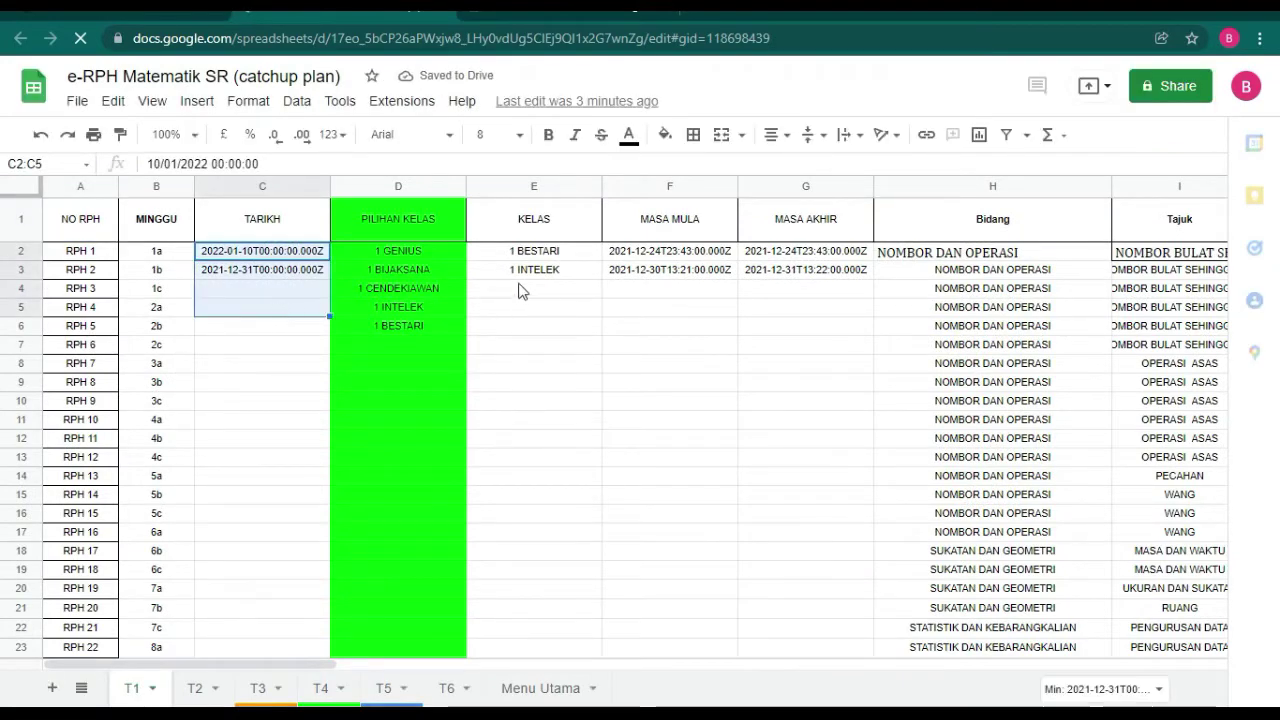
key("Delete")
left_click_drag(531, 251, 534, 311)
left_click_drag(533, 256, 851, 294)
key("Delete")
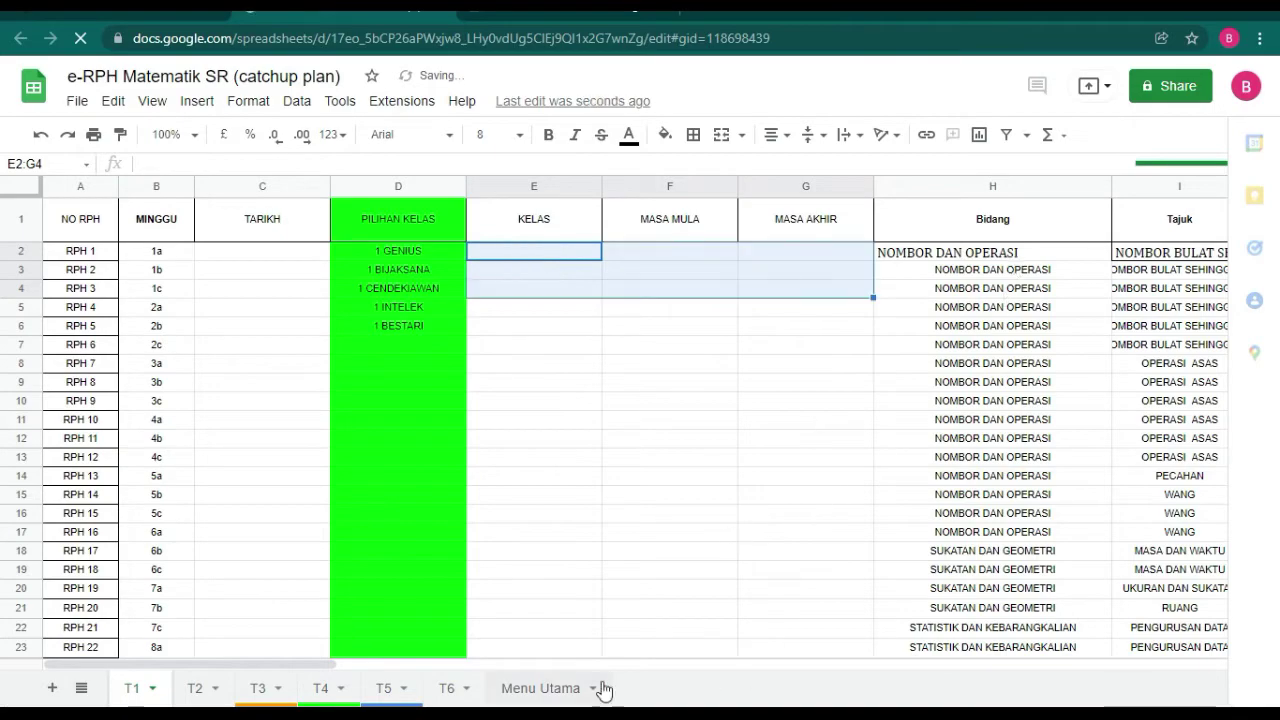
Look through the remaining columns of T1 and the sheets T2 to T6 for leftover sample entries.
left_click_drag(292, 663, 560, 643)
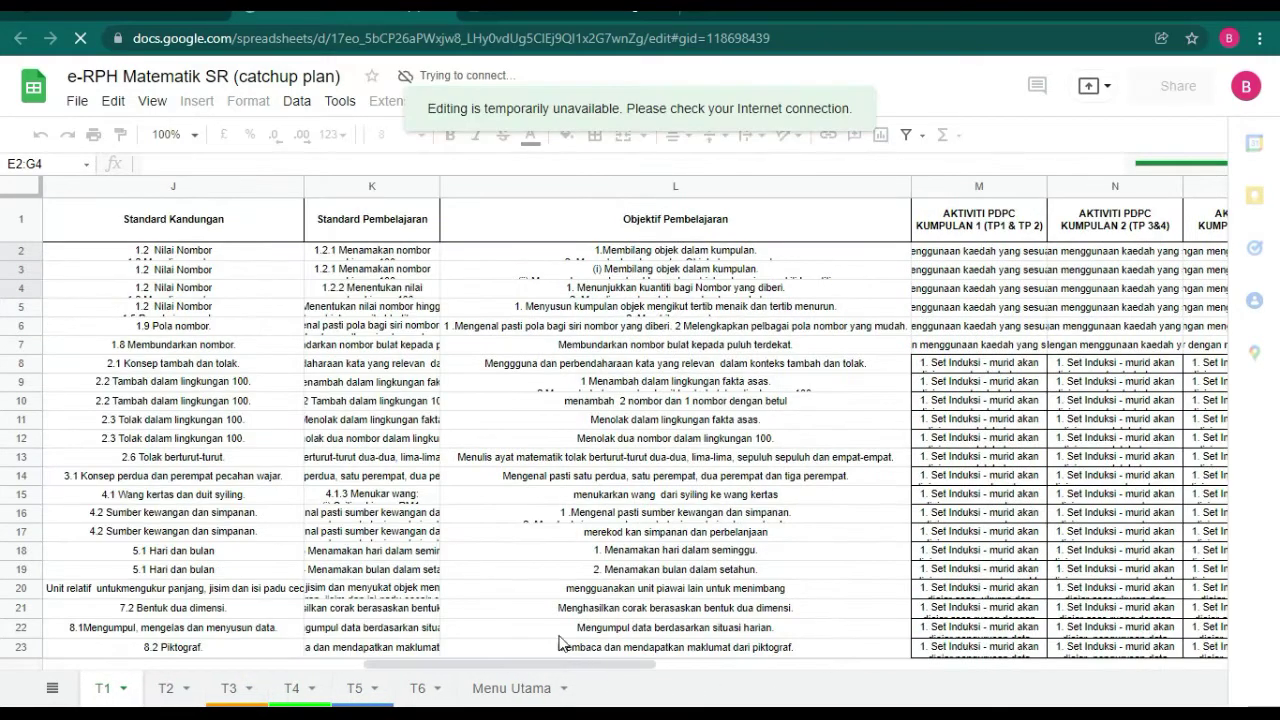
left_click(200, 690)
left_click(255, 689)
left_click(320, 689)
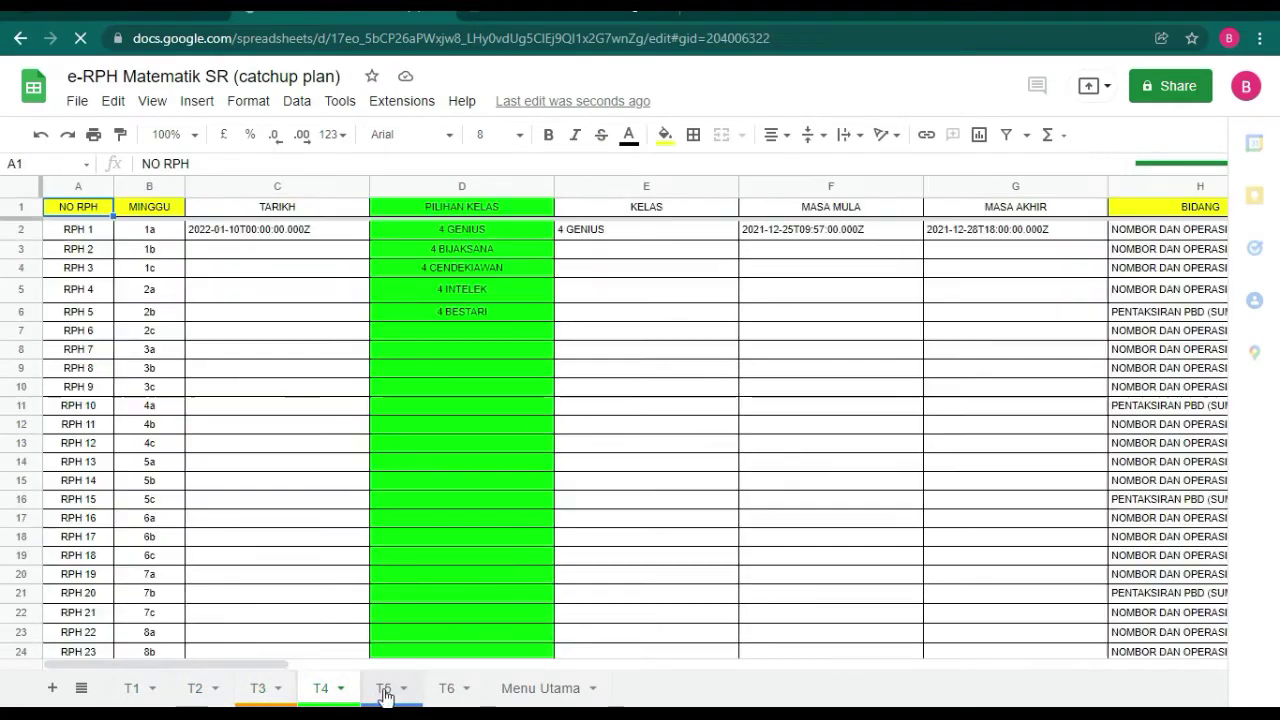
left_click(385, 690)
left_click(446, 688)
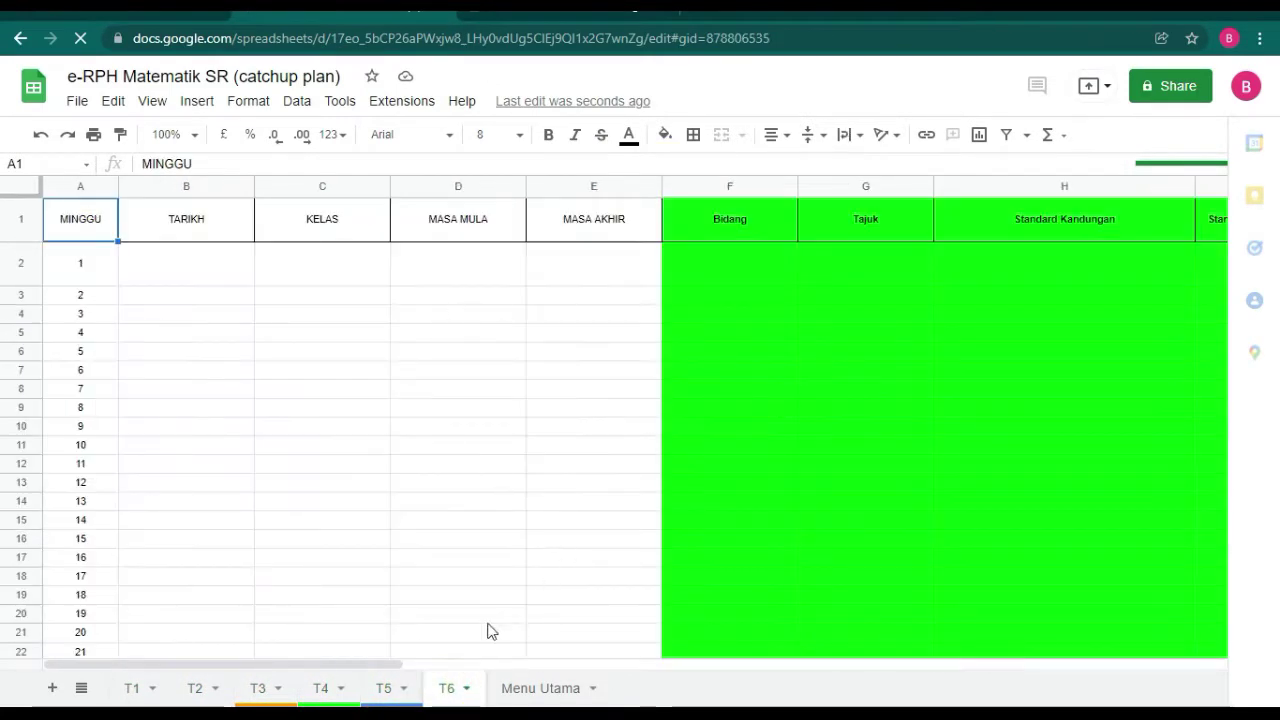
left_click_drag(337, 666, 540, 685)
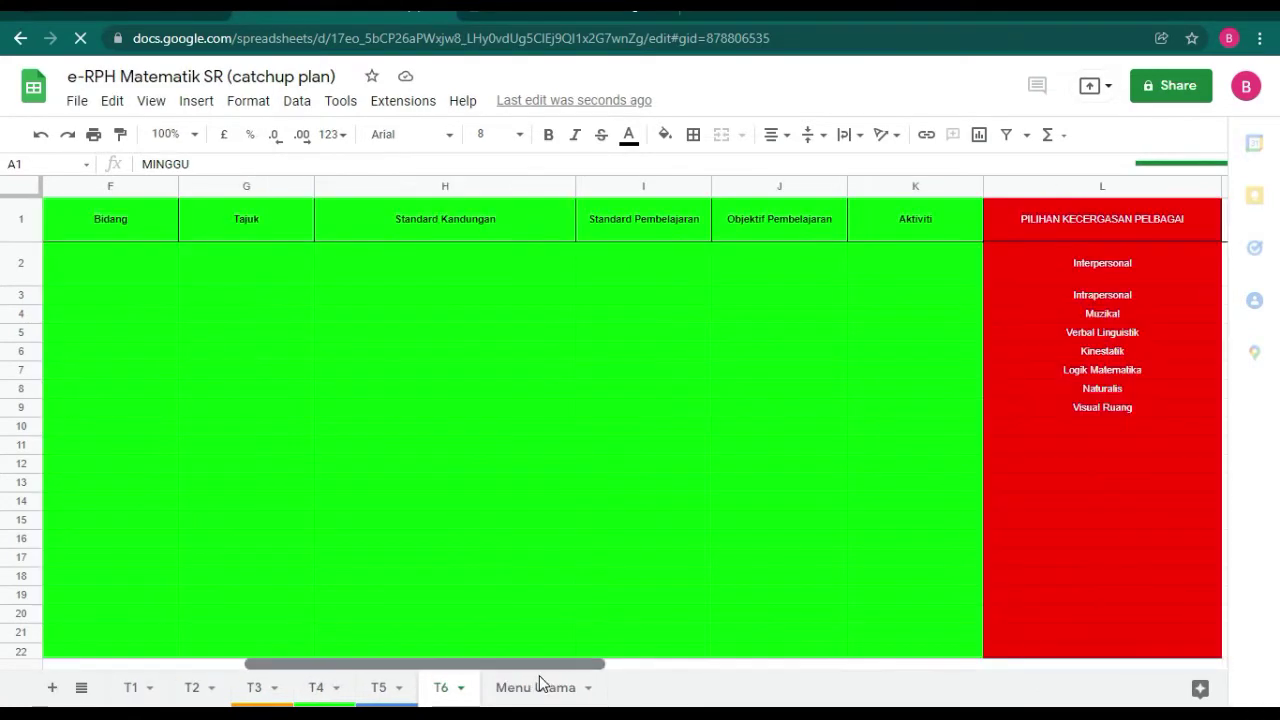
left_click(376, 688)
left_click(456, 689)
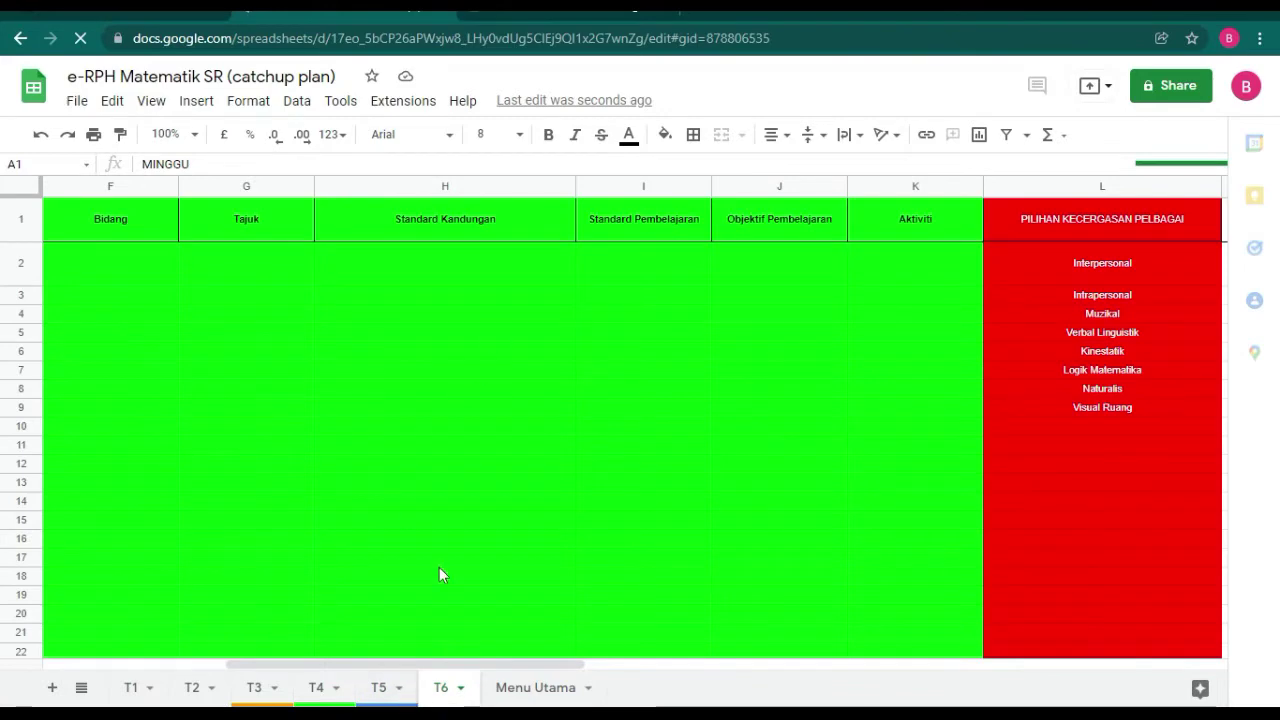
Clear the sample date in C2 and the class and time entries in E2:G5 on sheet T5.
left_click(377, 693)
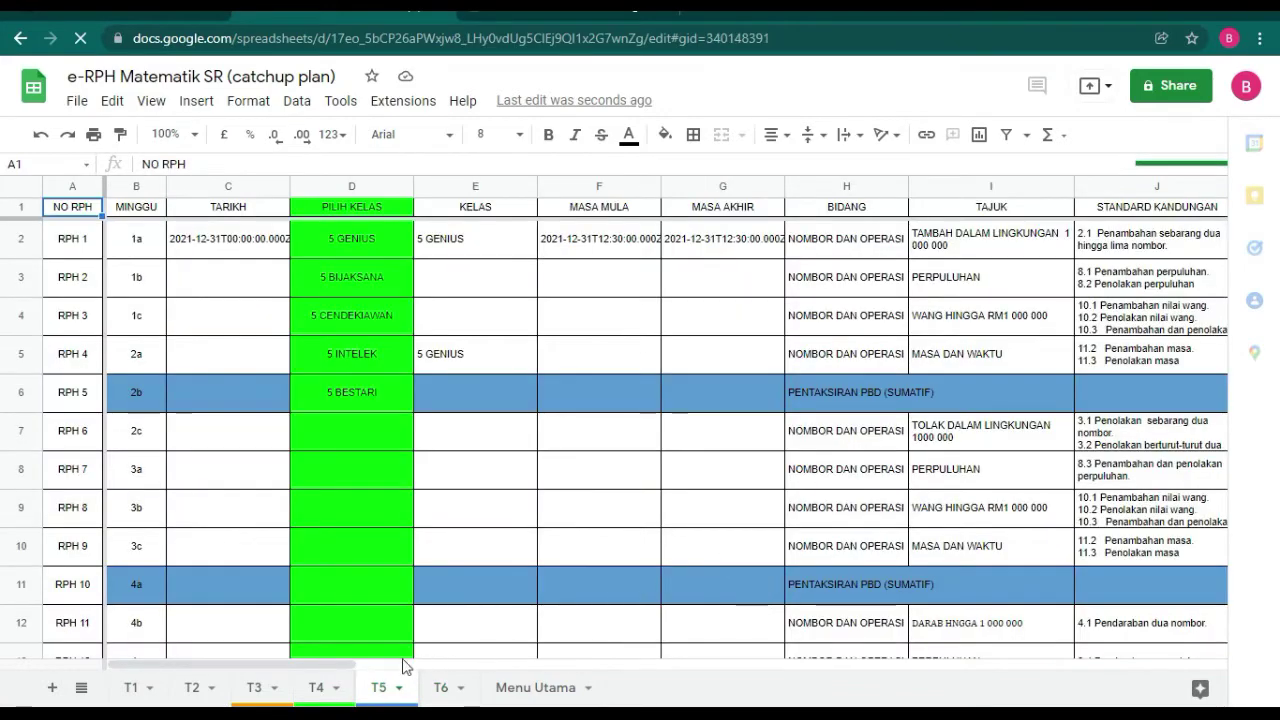
left_click(223, 244)
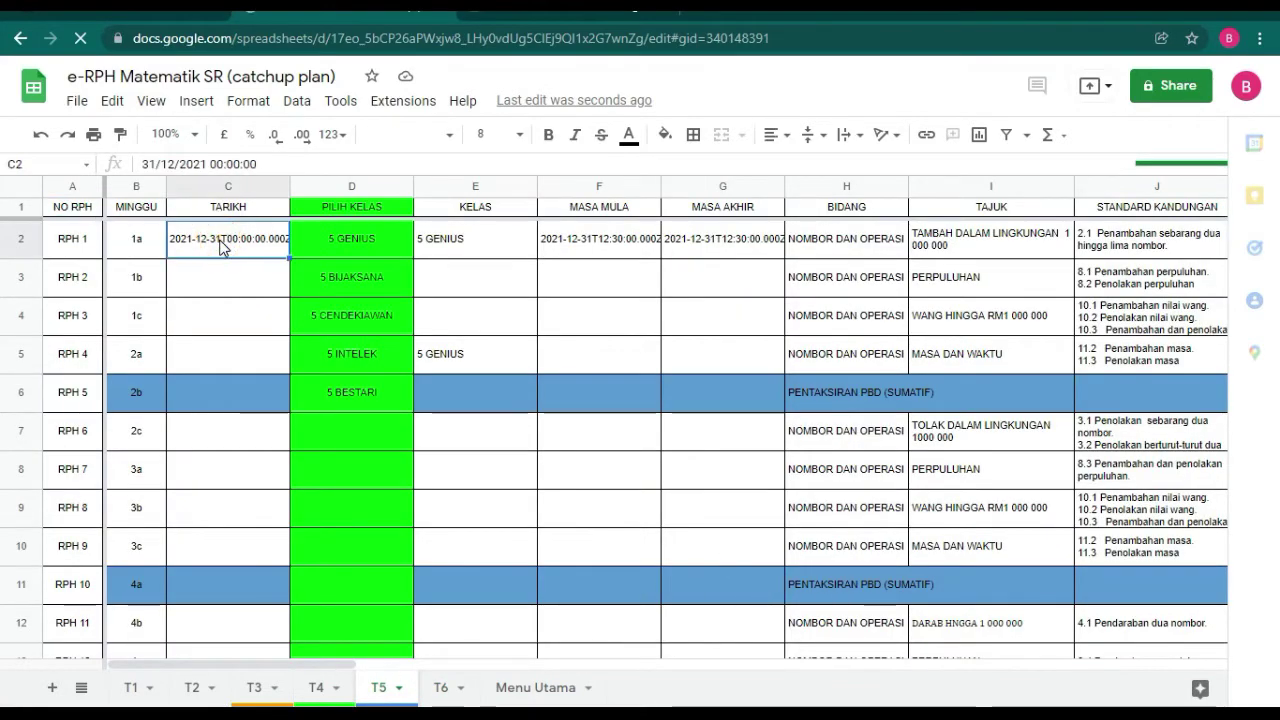
key("Delete")
double_click(445, 238)
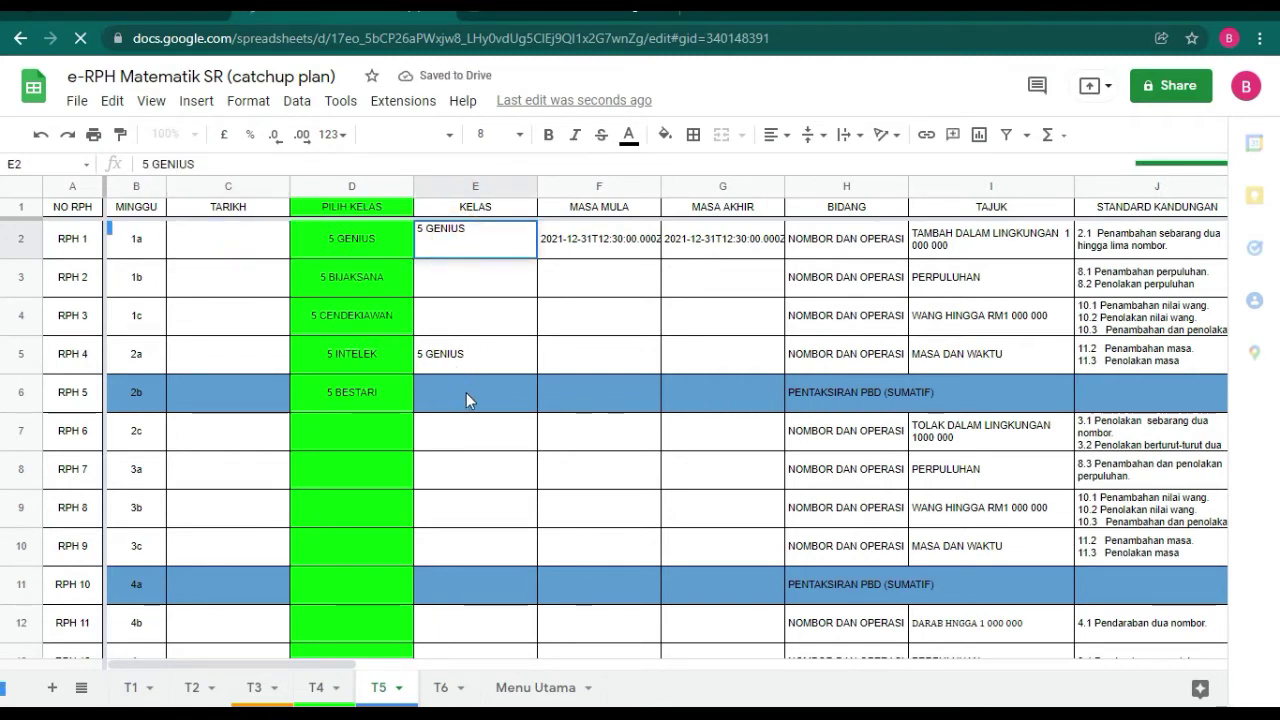
left_click(573, 357)
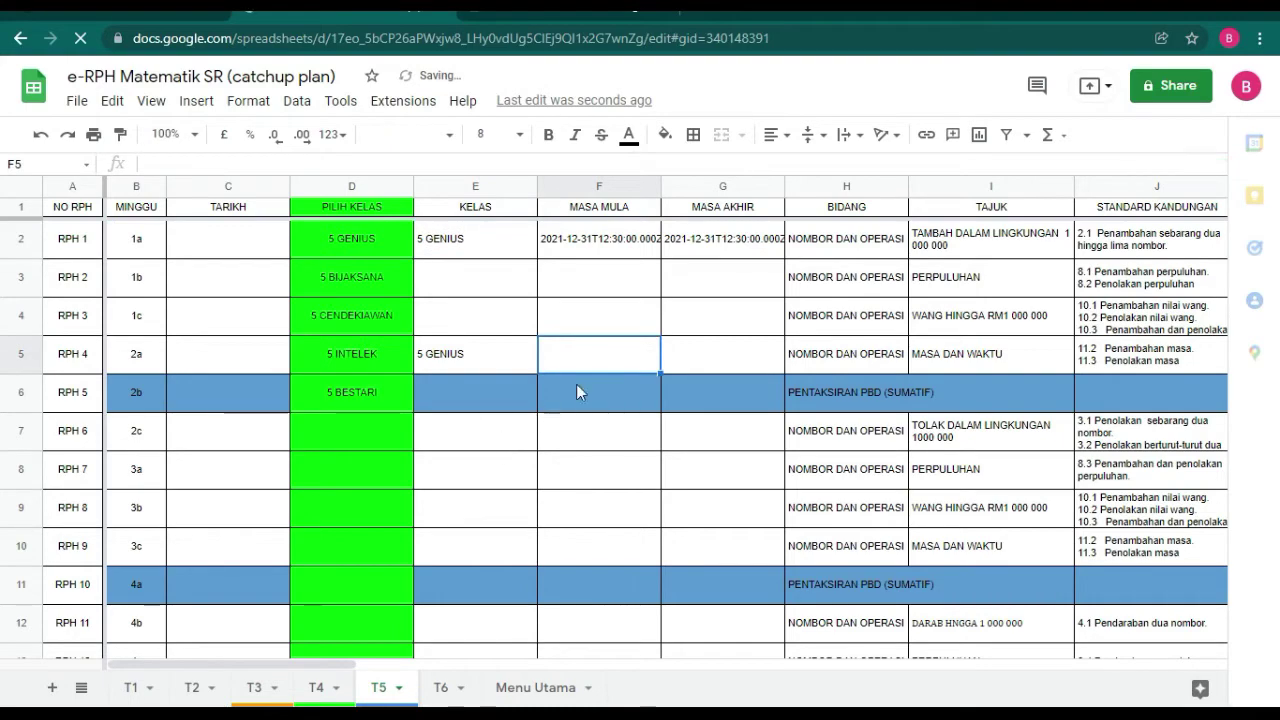
left_click_drag(471, 237, 734, 365)
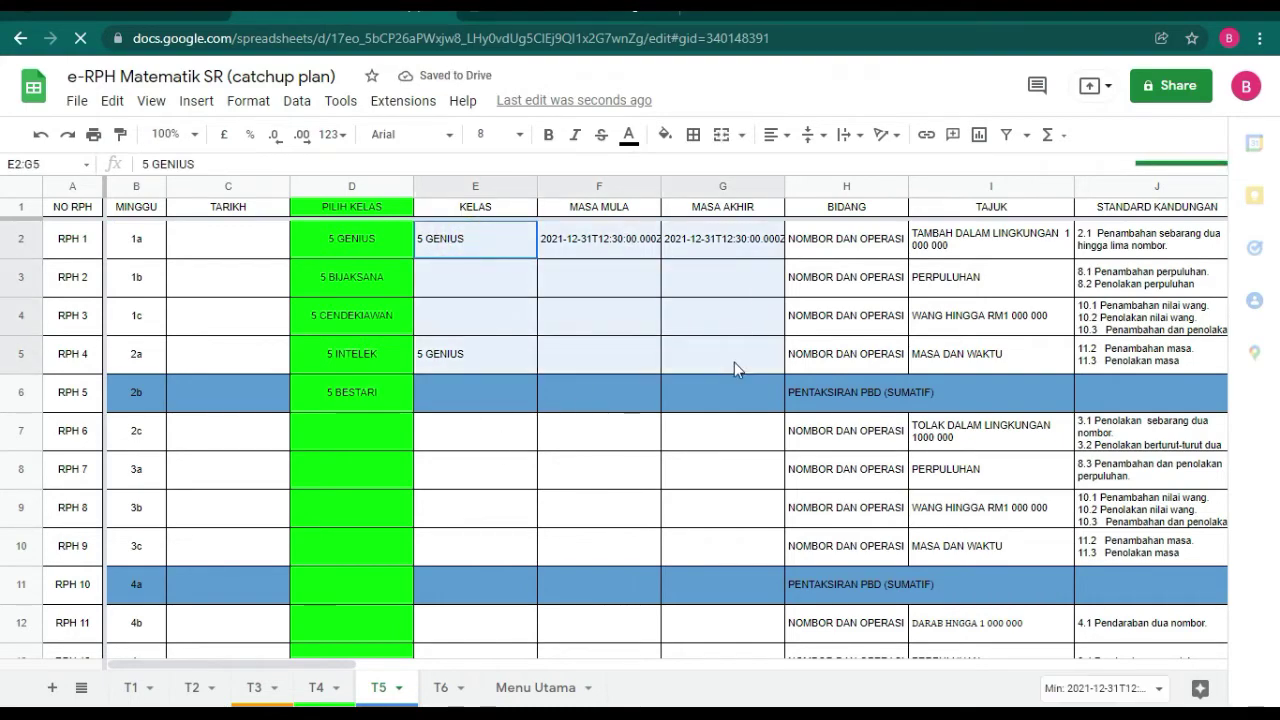
key("Delete")
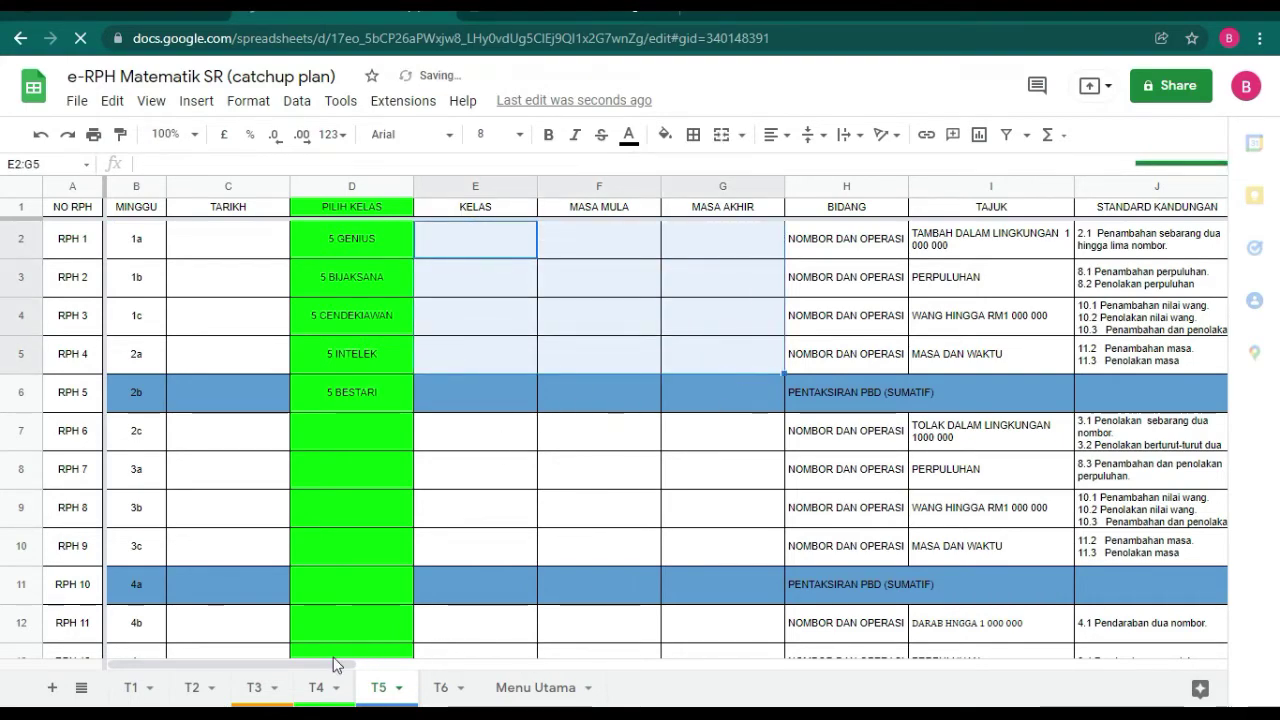
Switch to the Glide app's layout view and open the RPH 1 record under RPH THN 1 in the preview.
left_click(312, 663)
left_click_drag(548, 678, 348, 676)
left_click(140, 14)
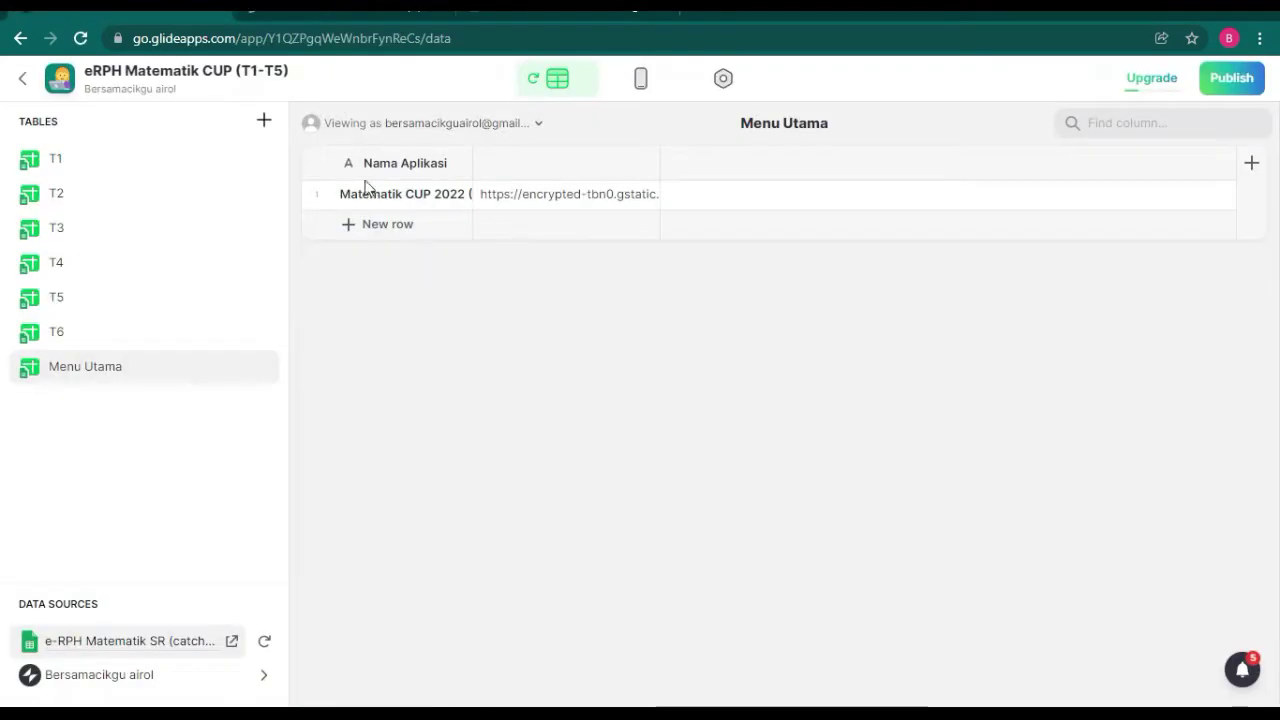
left_click(640, 78)
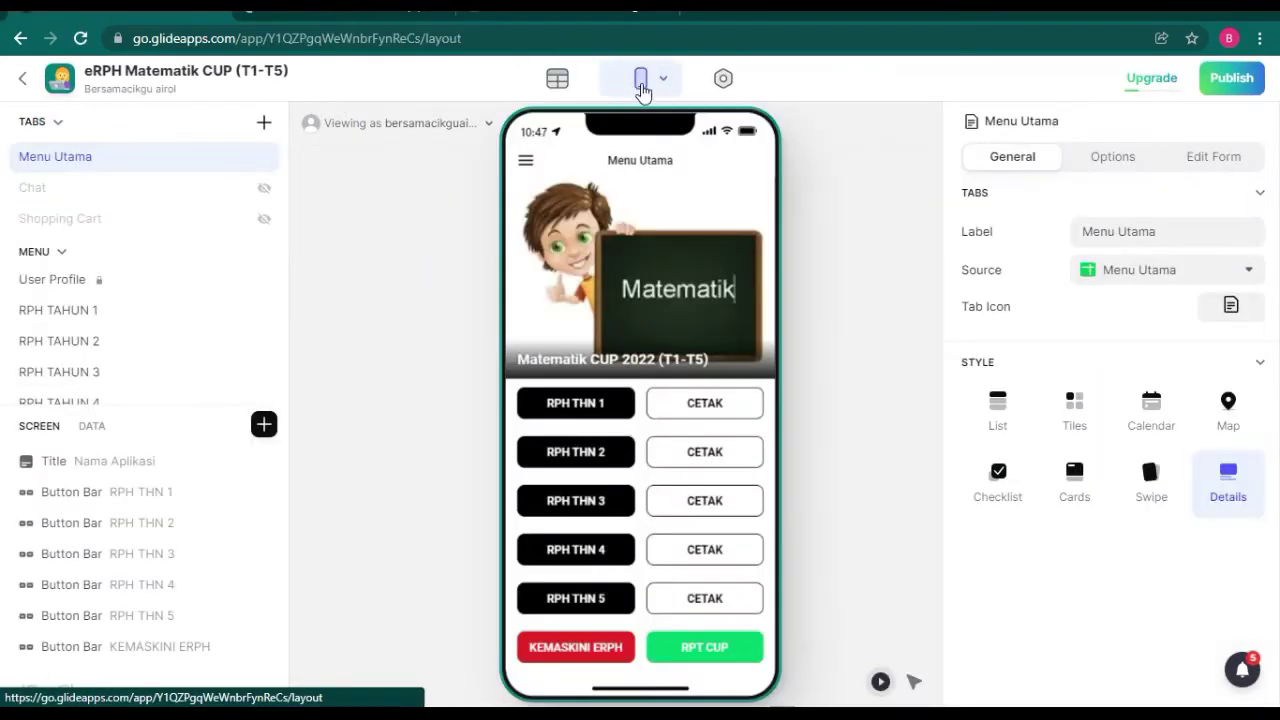
left_click(572, 406)
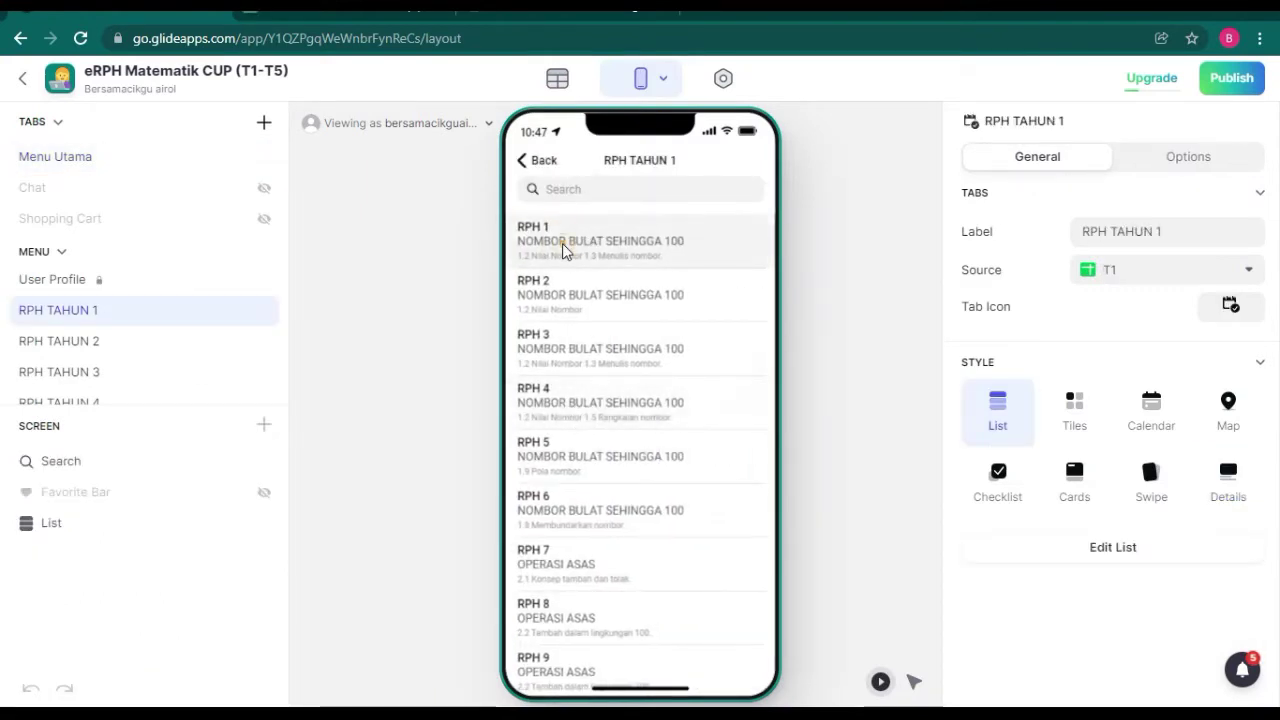
left_click(570, 251)
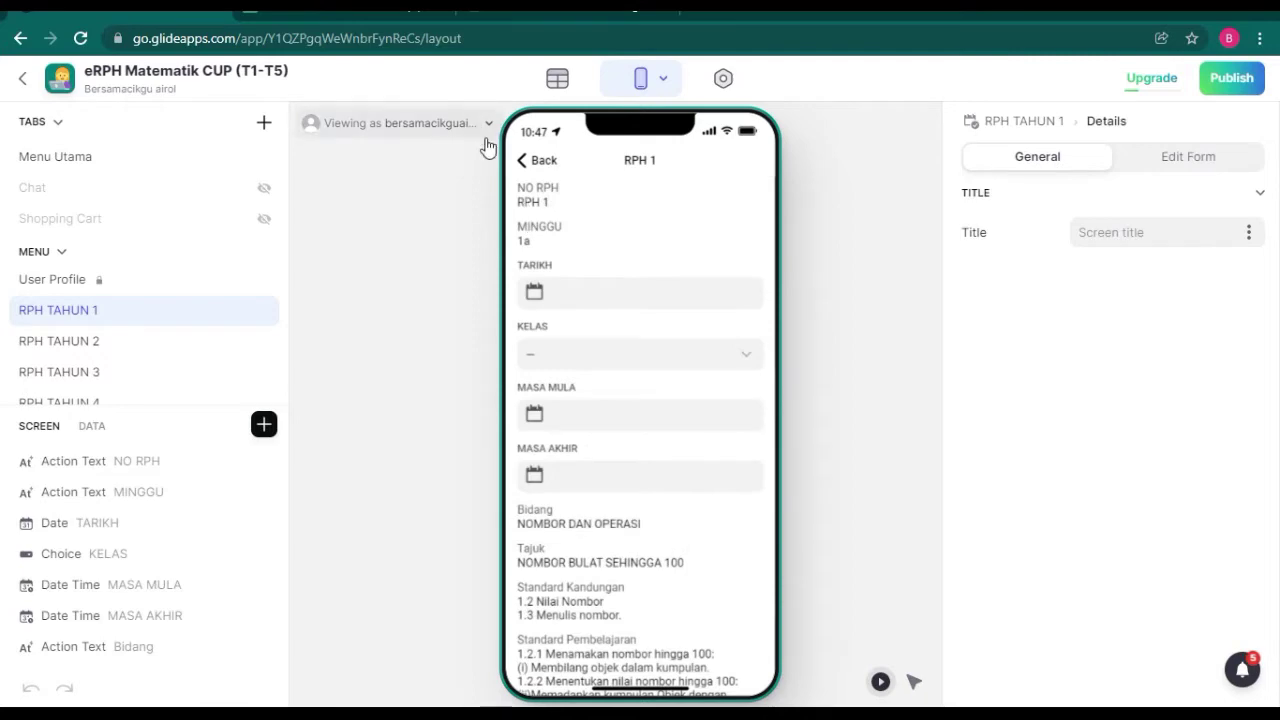
Switch to the Google spreadsheet's T1 sheet and compare the MINGGU and TARIKH cells of RPH 1.
left_click(311, 25)
left_click(130, 688)
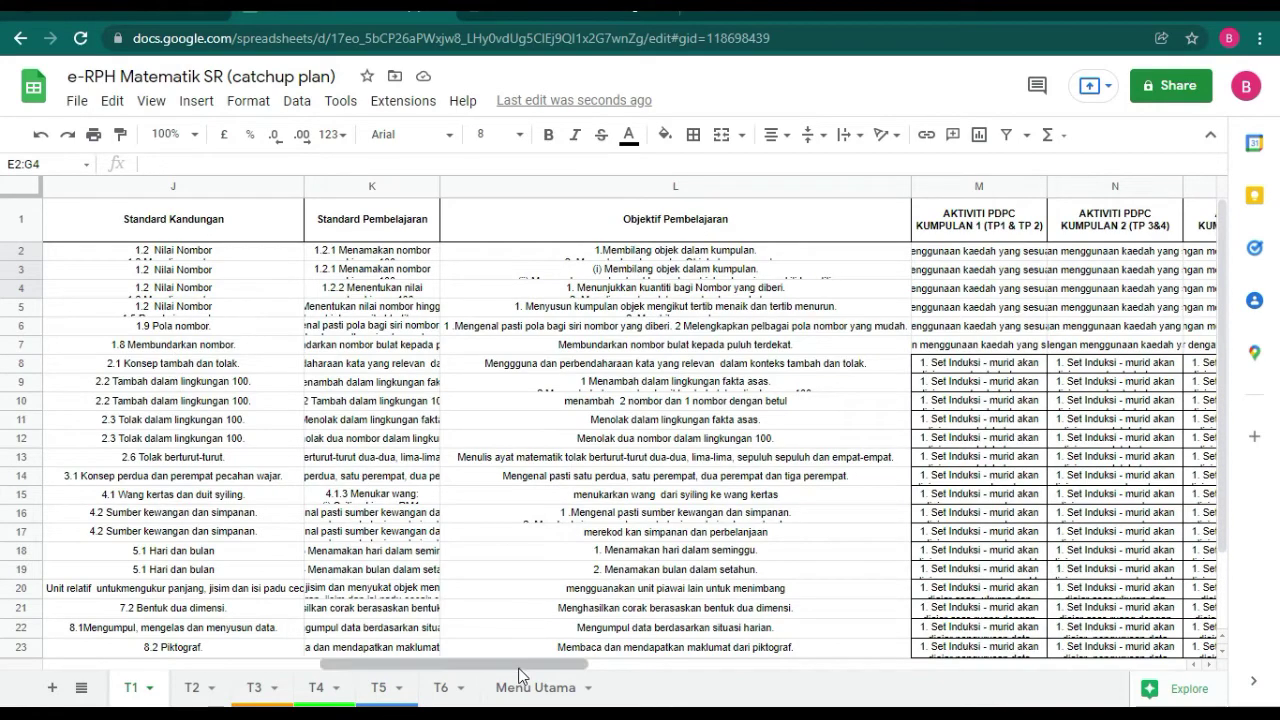
left_click_drag(520, 668, 144, 668)
left_click(157, 251)
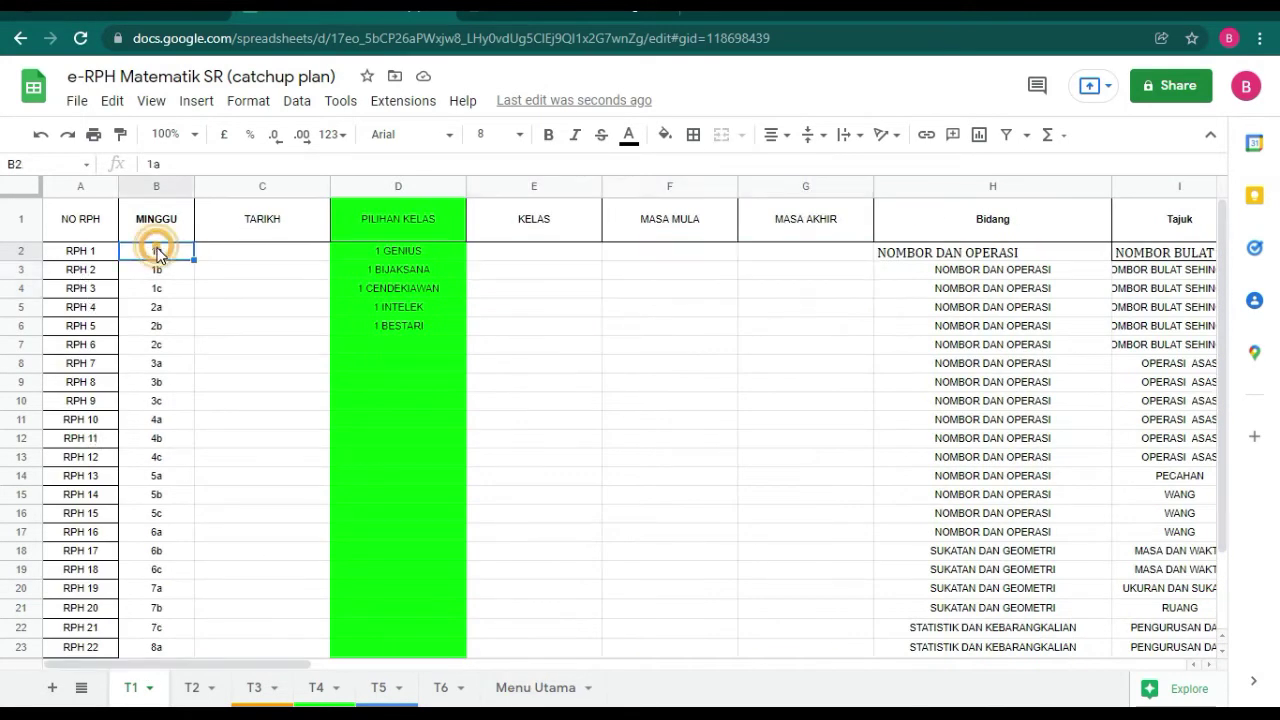
left_click(215, 252)
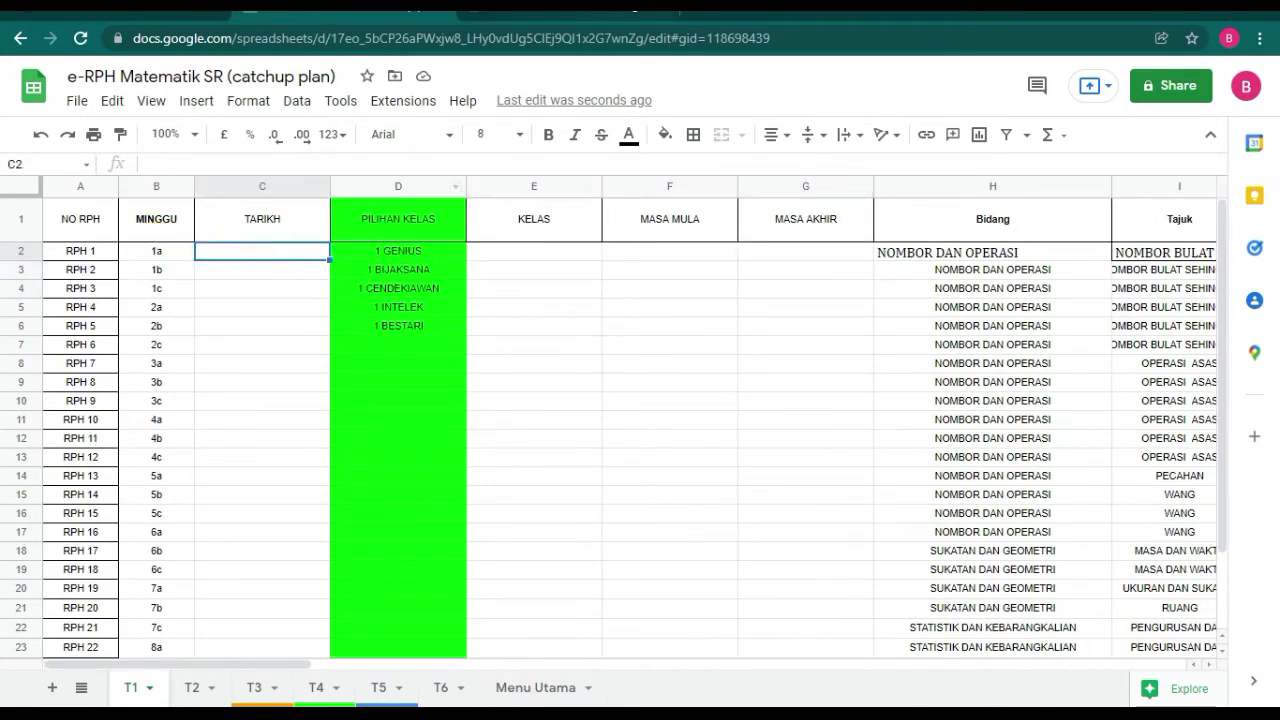
Switch to the Glide app and set the TARIKH of RPH 1 to 12/31/2021 in the preview.
left_click(591, 14)
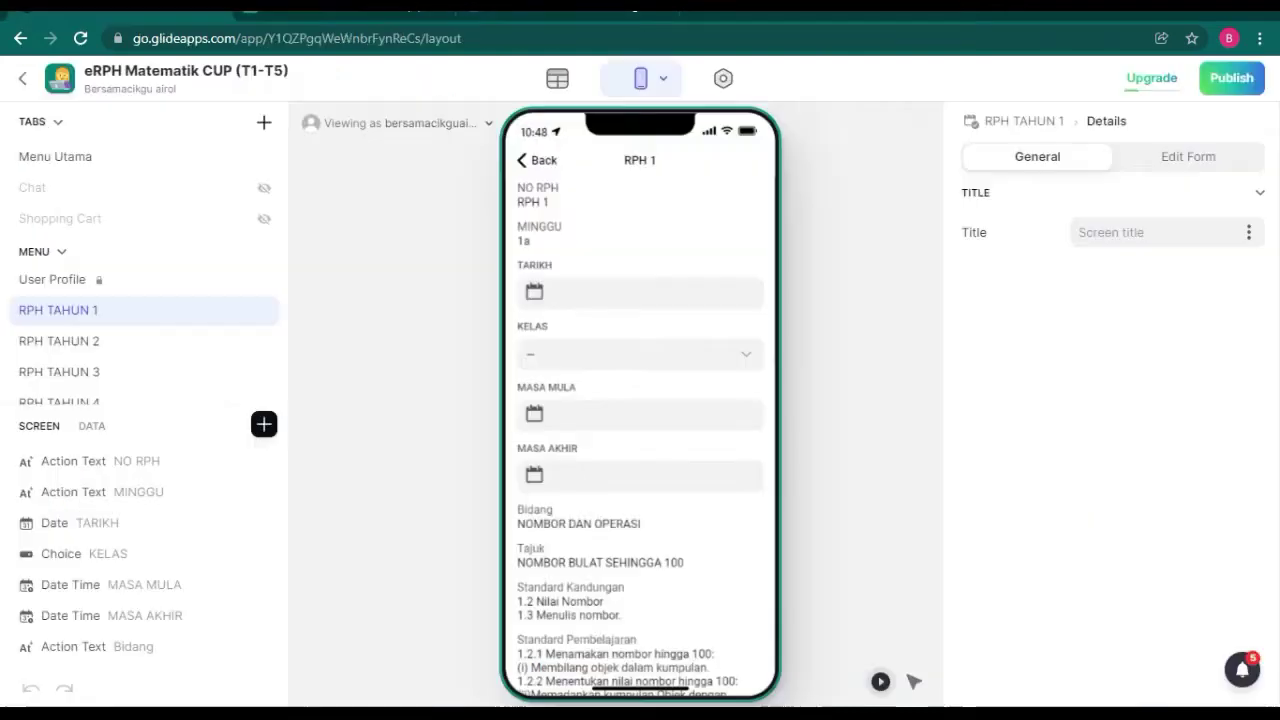
left_click(538, 291)
left_click(534, 295)
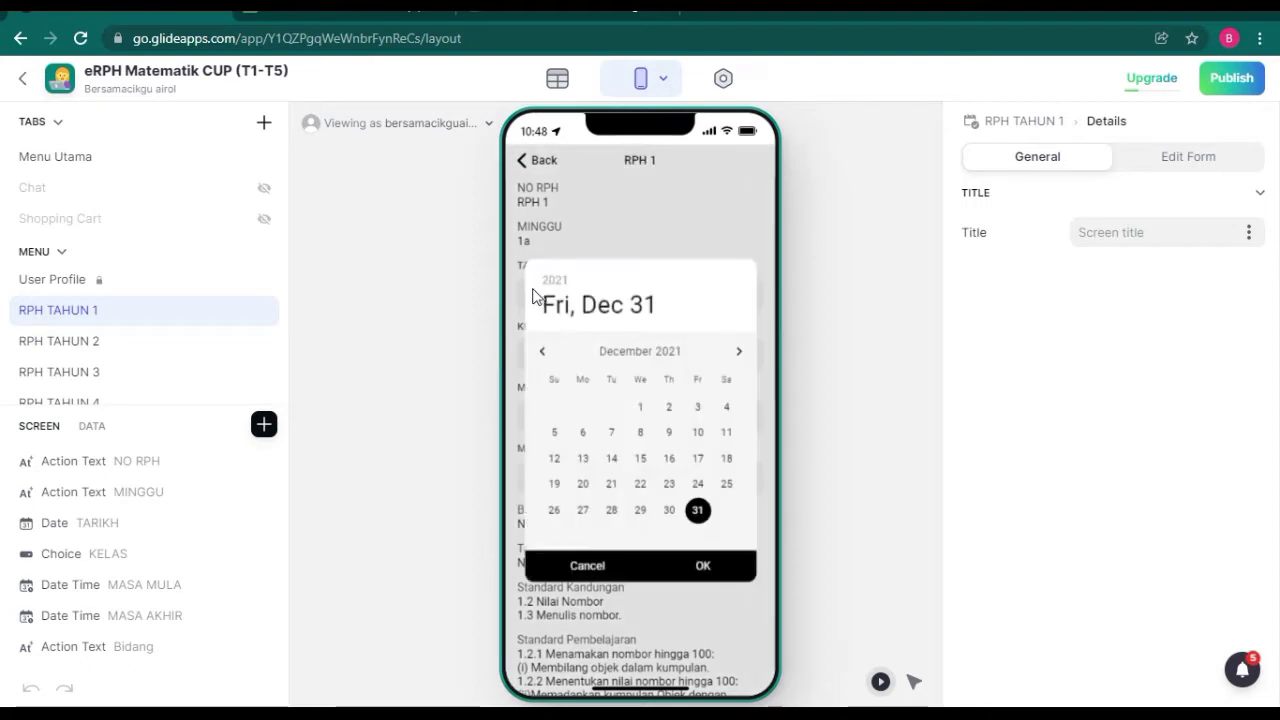
left_click(703, 566)
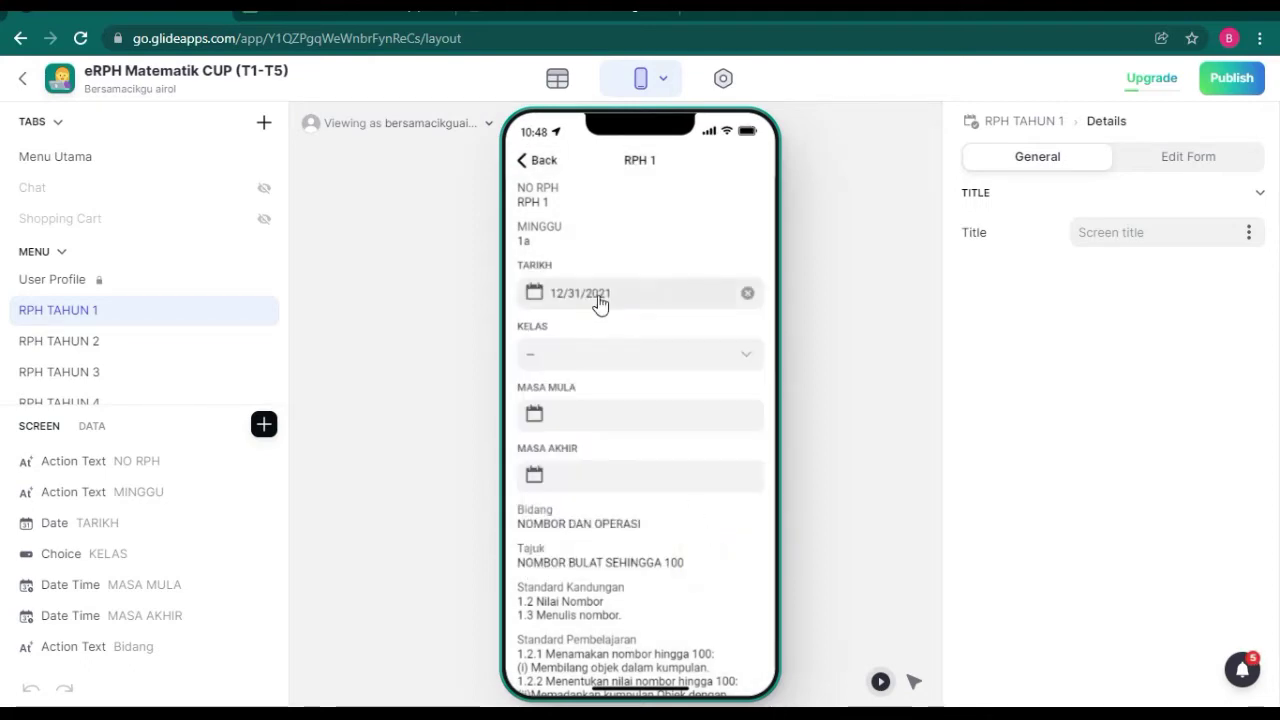
Switch to the spreadsheet and check whether the RPH 1 date syncs into the TARIKH column of T1.
key("ctrl+Tab")
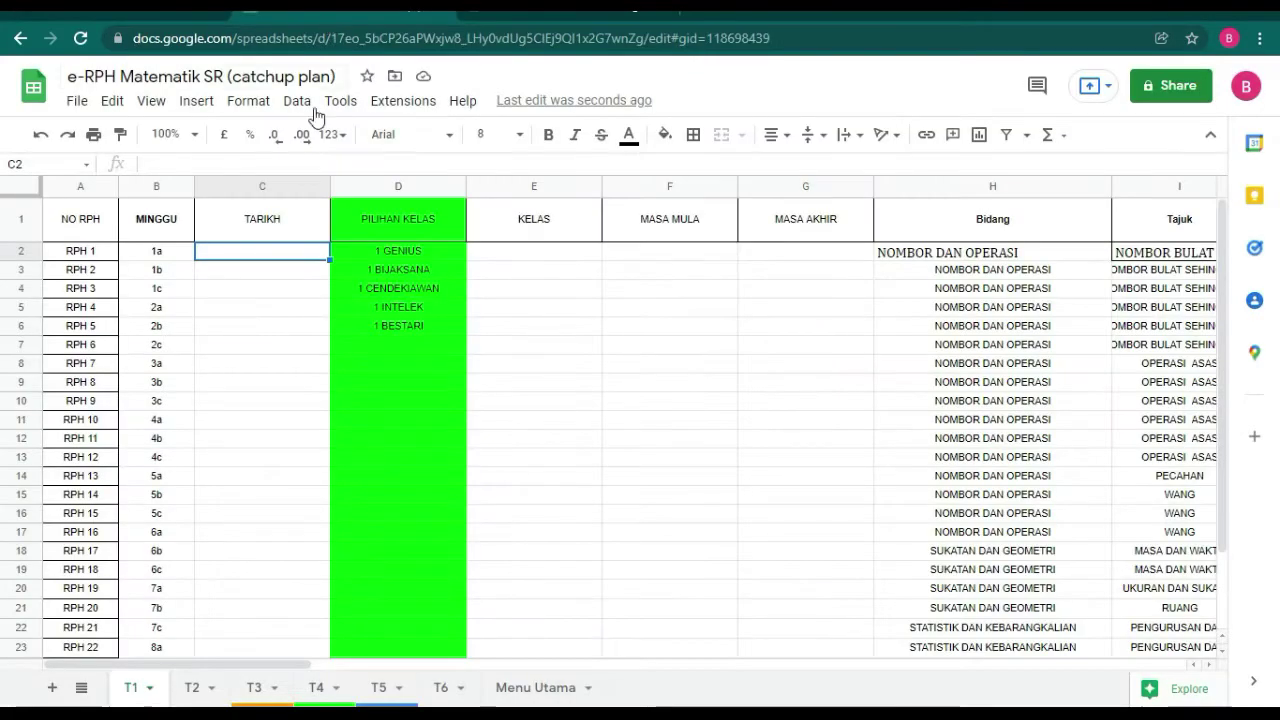
left_click(252, 326)
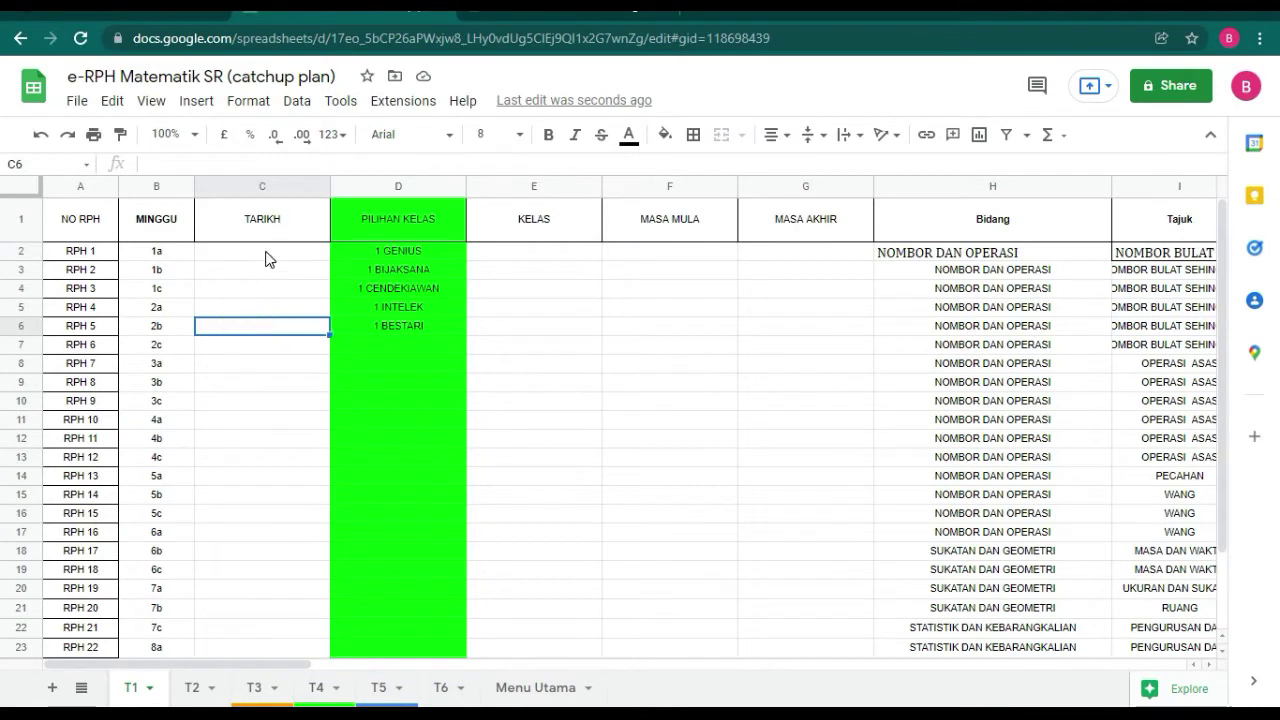
left_click(268, 259)
left_click(278, 350)
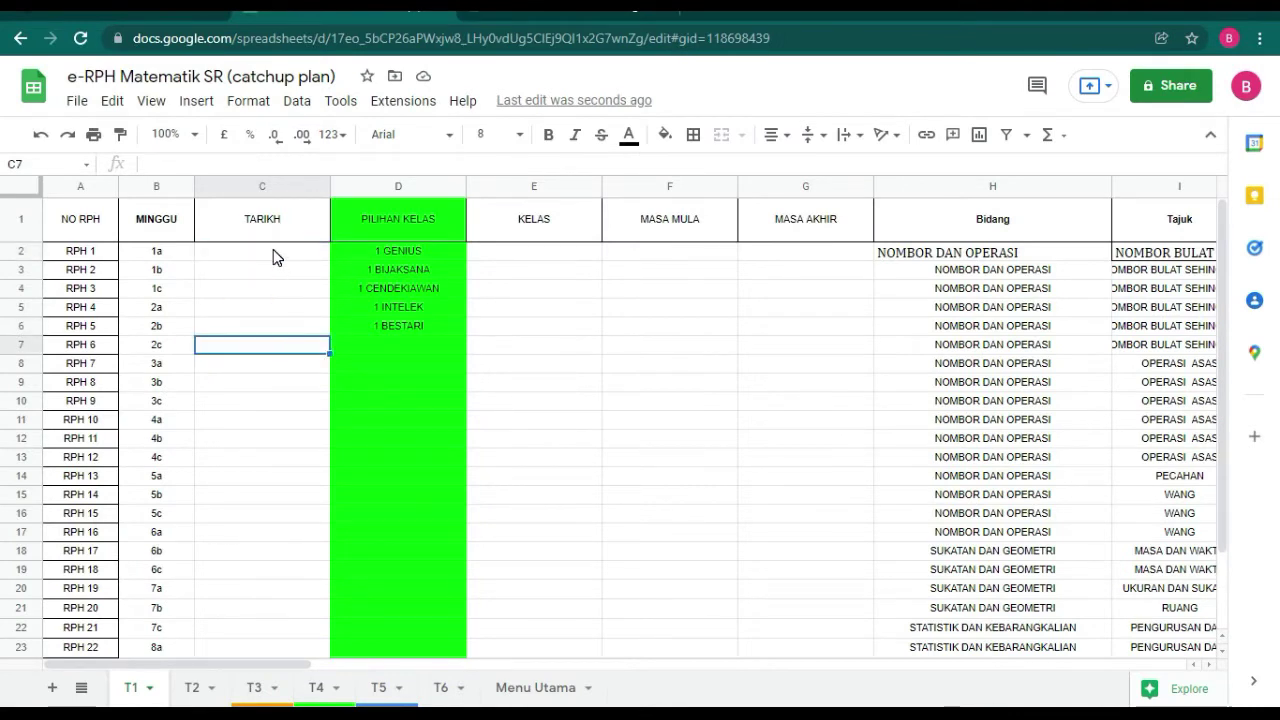
left_click(275, 257)
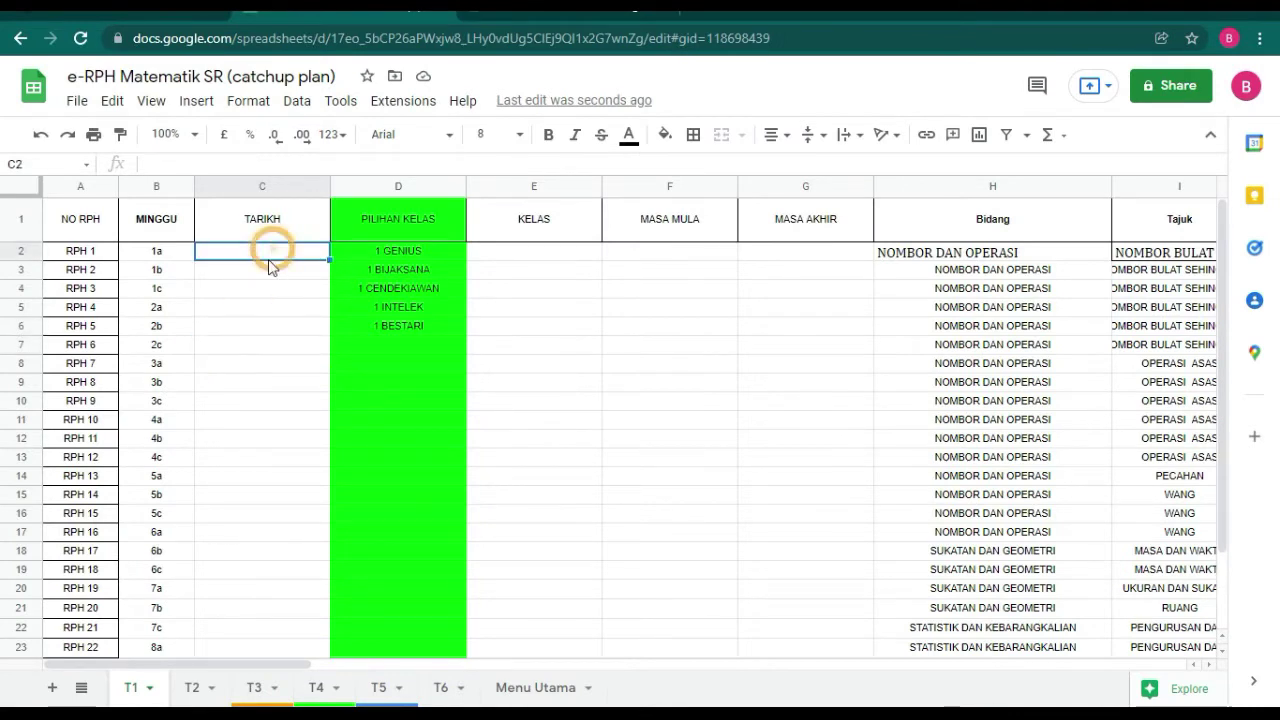
double_click(212, 163)
left_click(274, 346)
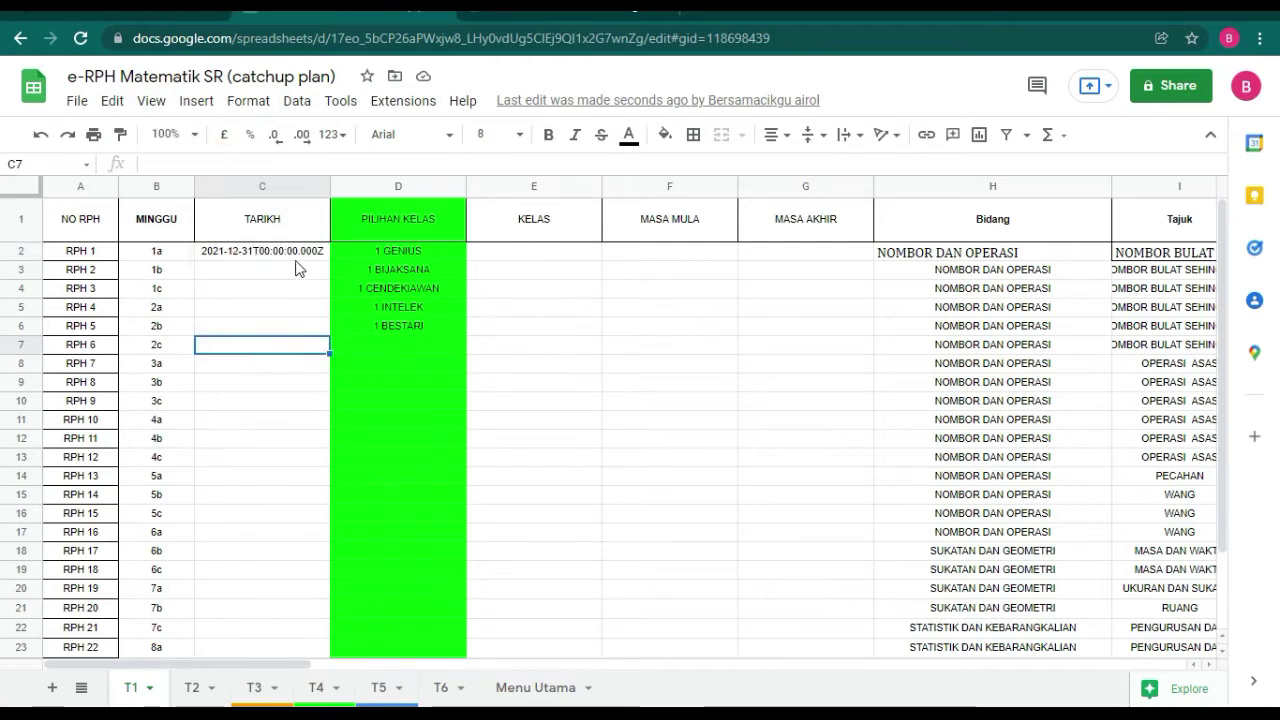
left_click(422, 253)
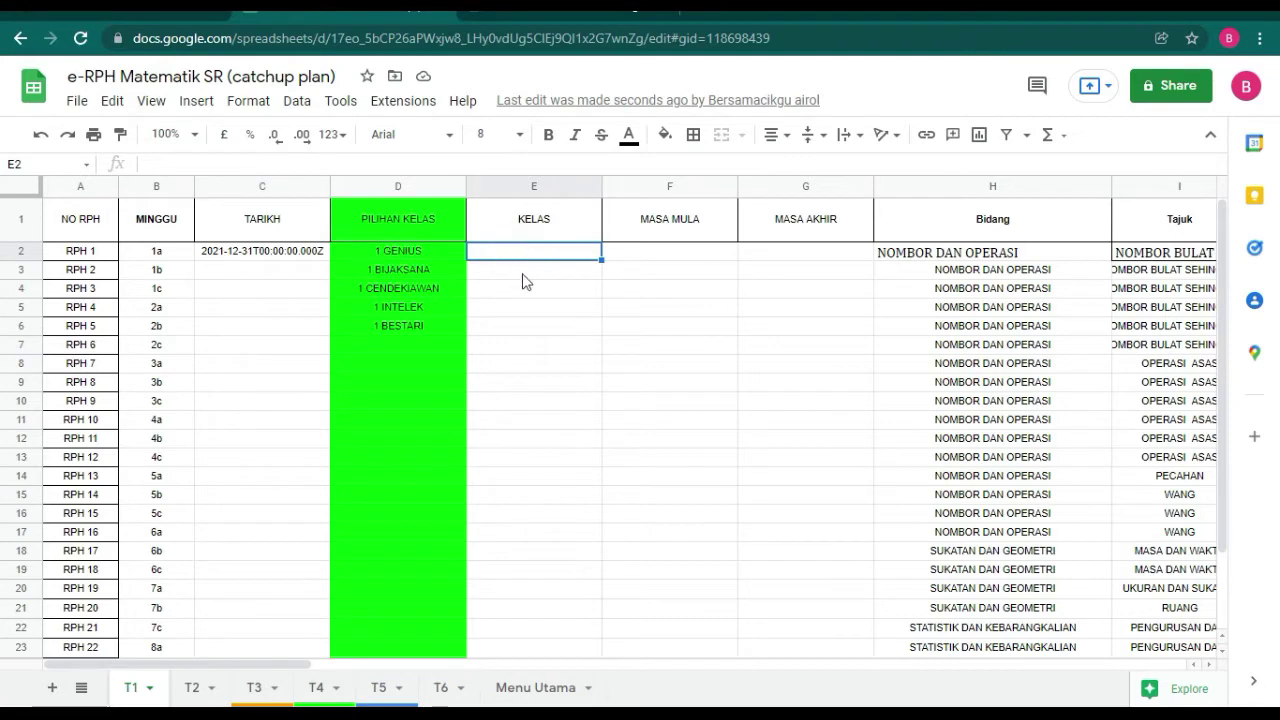
Switch to the Glide app and set the KELAS of RPH 1 to 1 INTELEK.
left_click(137, 10)
left_click(646, 366)
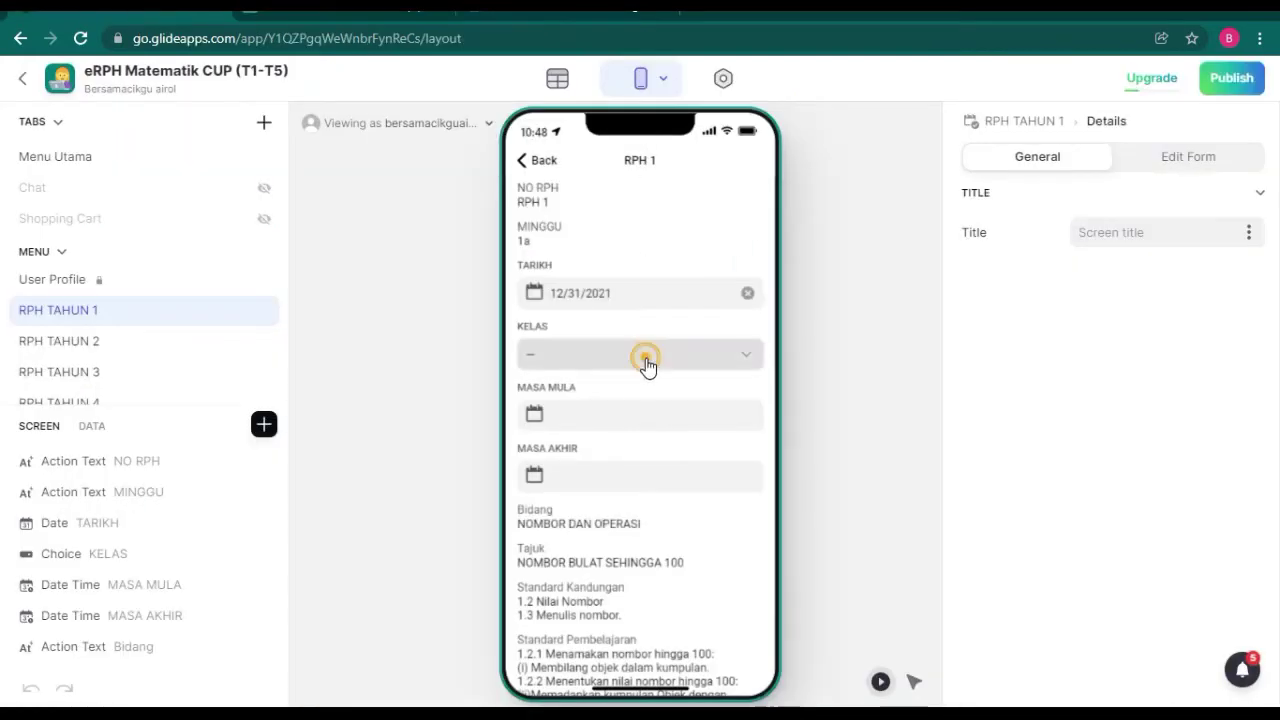
left_click(593, 316)
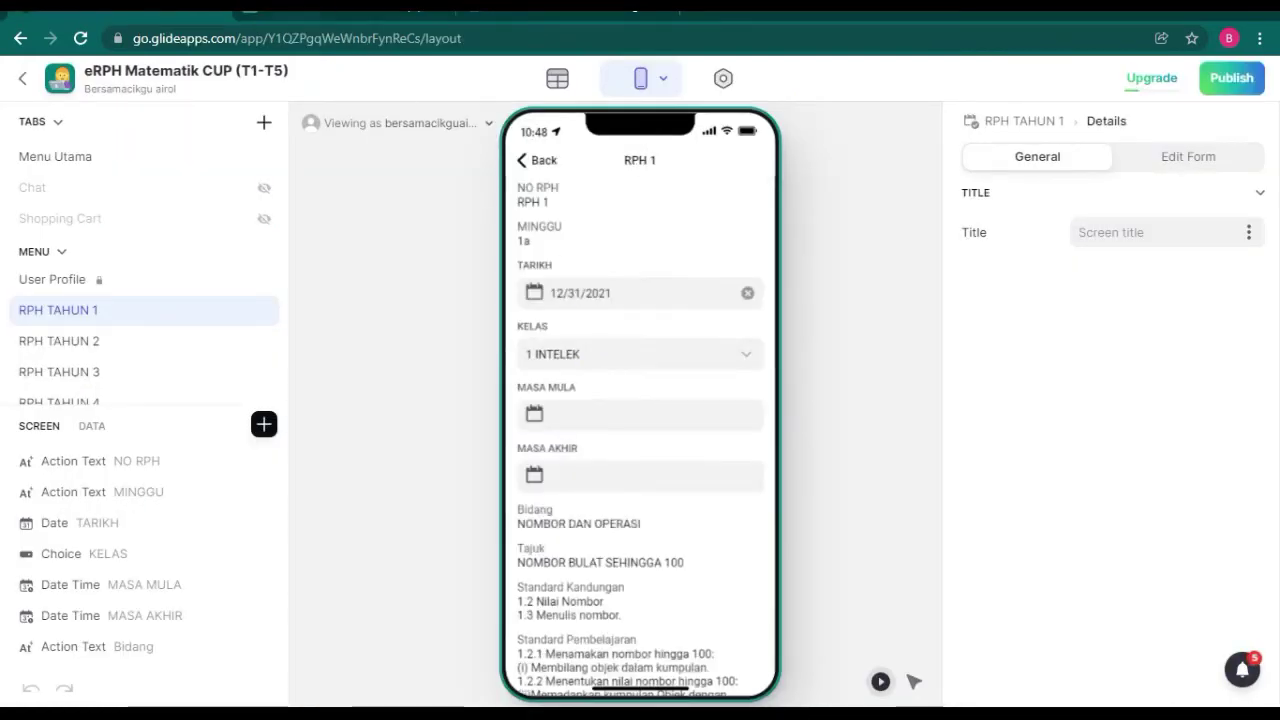
Check the synced KELAS entry of RPH 1 on sheet T1 and select the AKTIVITI PDPC cells M2:O22.
left_click(339, 10)
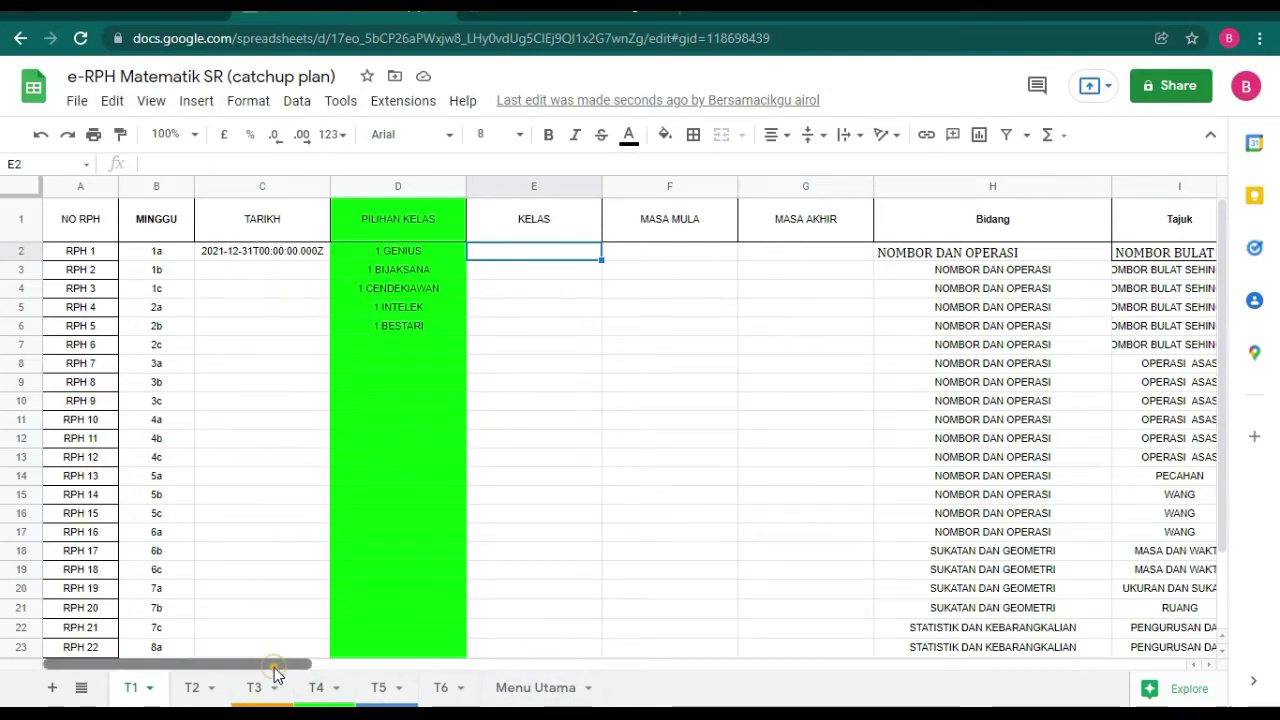
left_click_drag(300, 664, 266, 666)
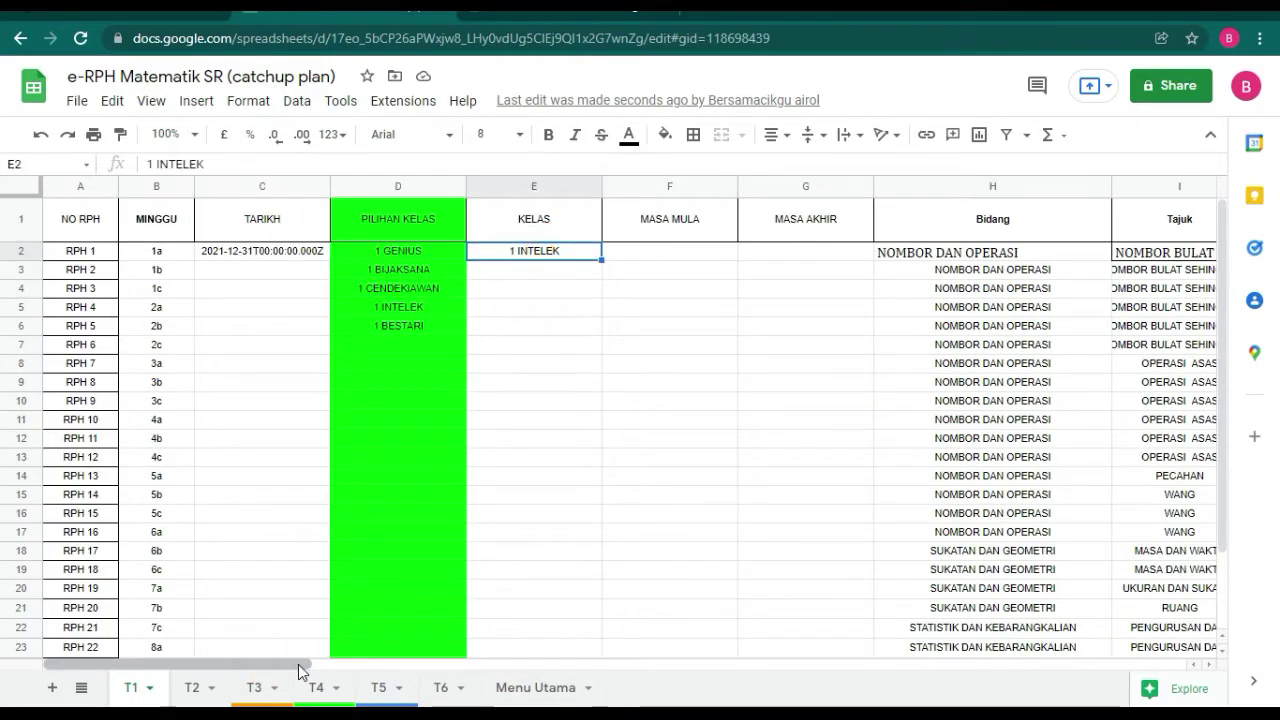
left_click_drag(298, 664, 685, 662)
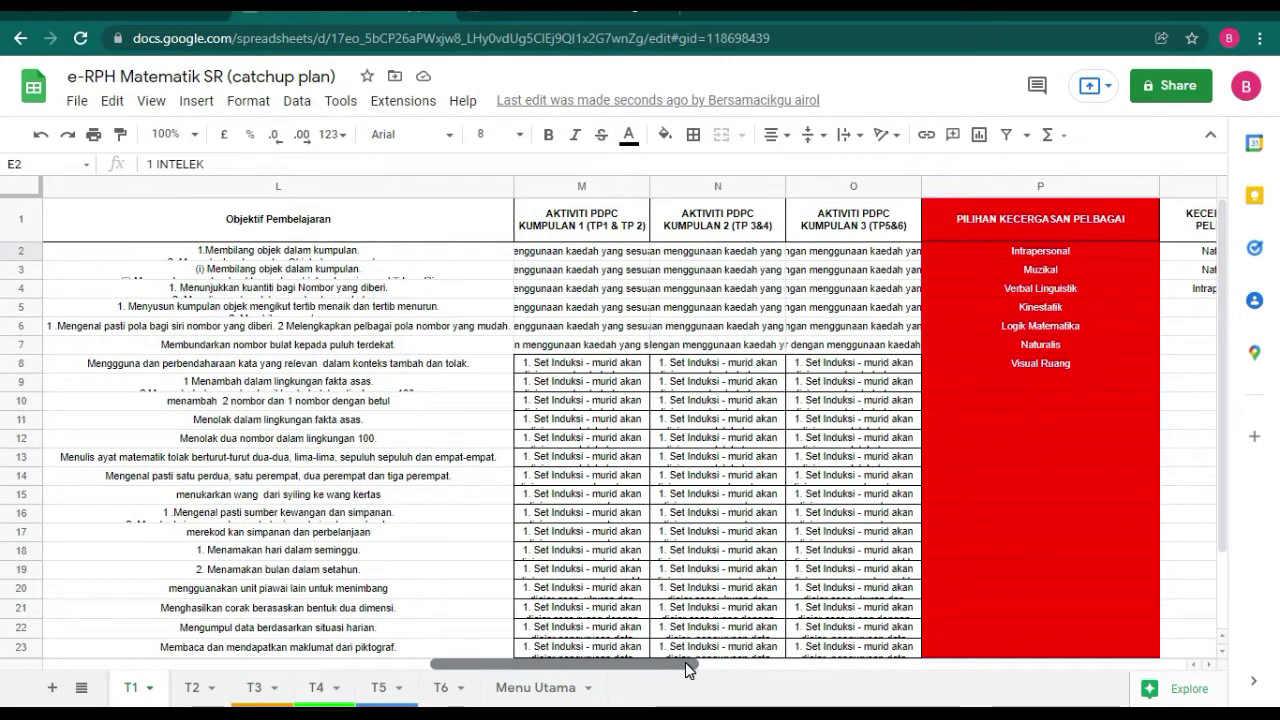
left_click_drag(587, 256, 870, 630)
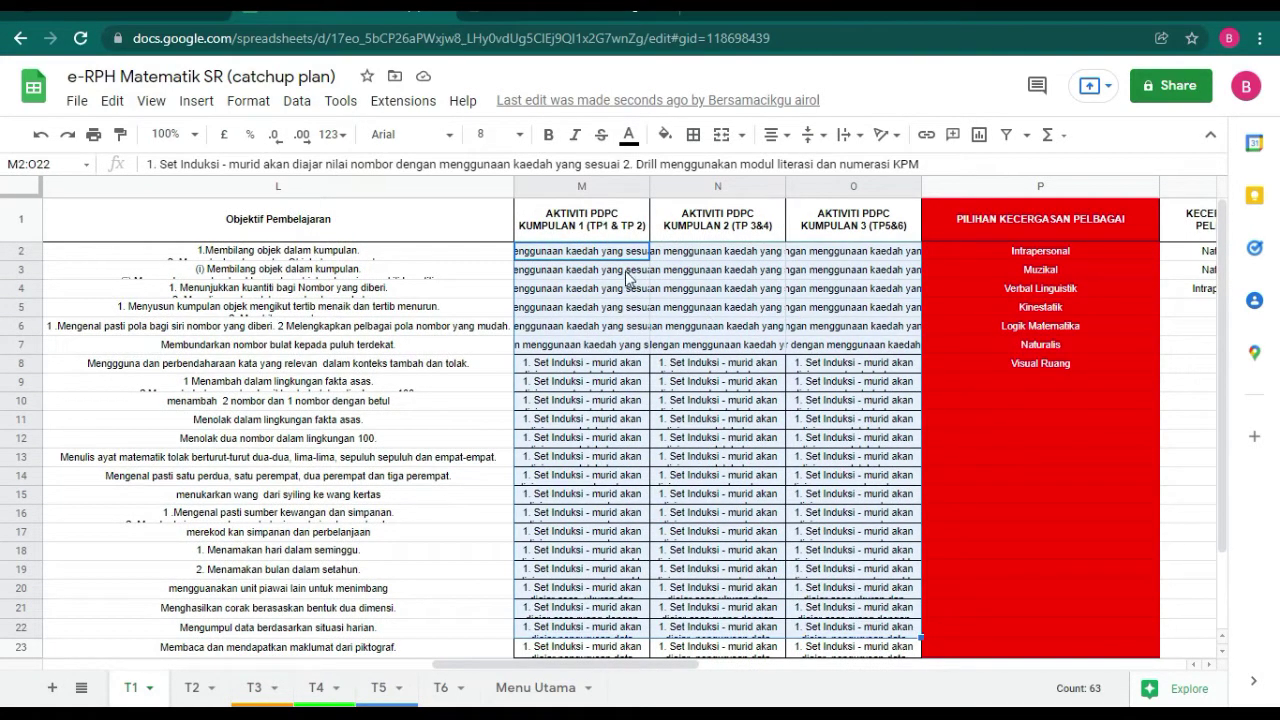
Read the AKTIVITI PDPC text for KUMPULAN 1 and KUMPULAN 2 of RPH 1, and review the class and time columns of T1.
left_click(592, 252)
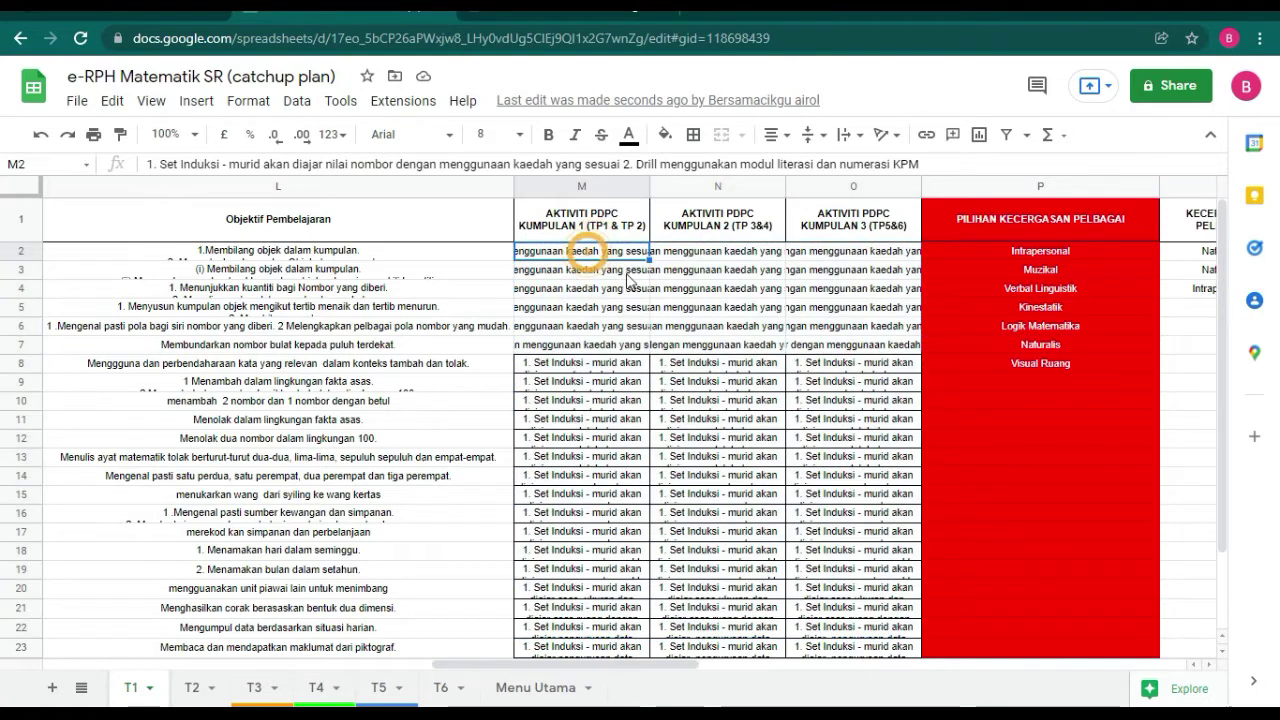
left_click(689, 251)
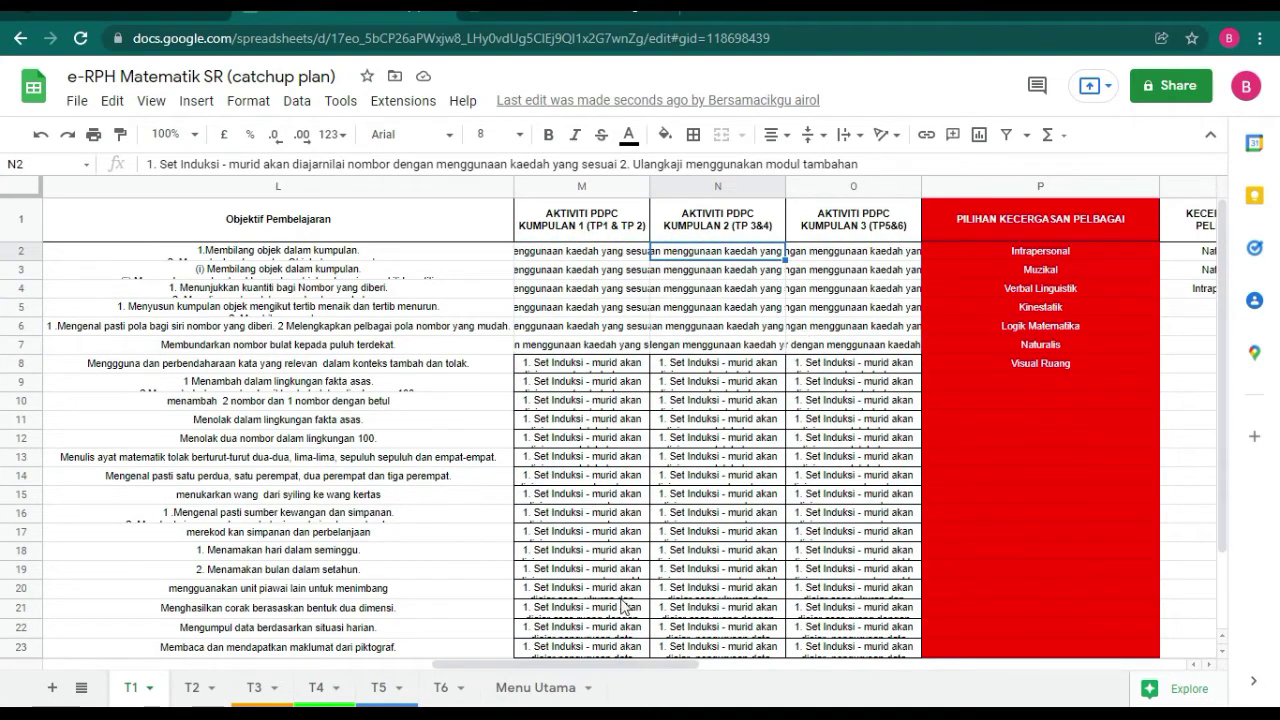
left_click_drag(612, 663, 194, 662)
left_click(586, 343)
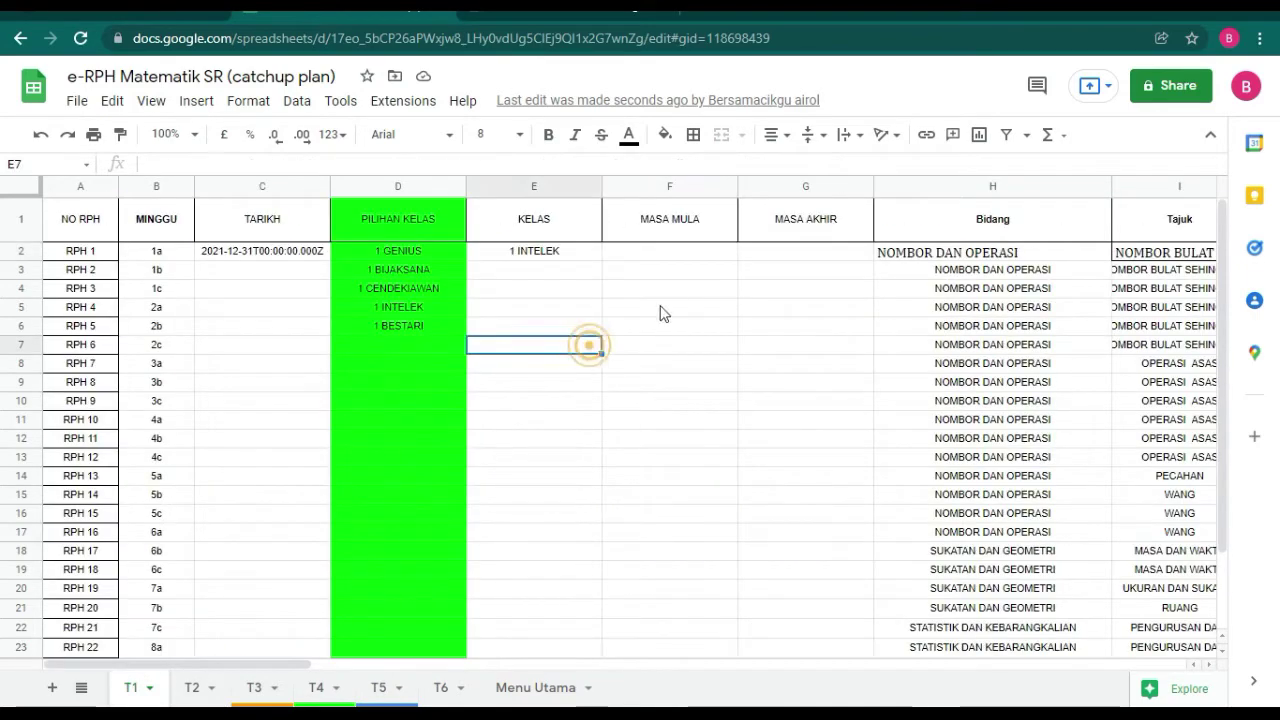
left_click(670, 272)
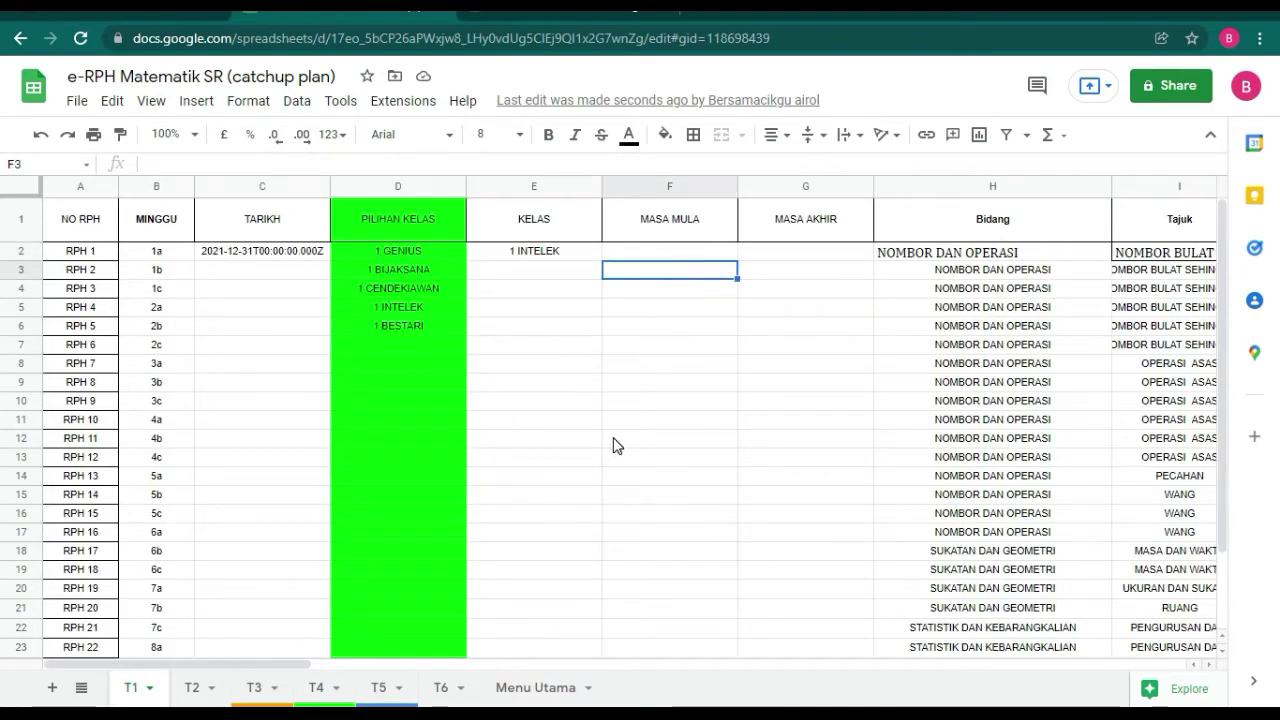
mouse_move(287, 663)
left_mouse_down()
mouse_move(1168, 660)
mouse_move(290, 663)
left_mouse_up()
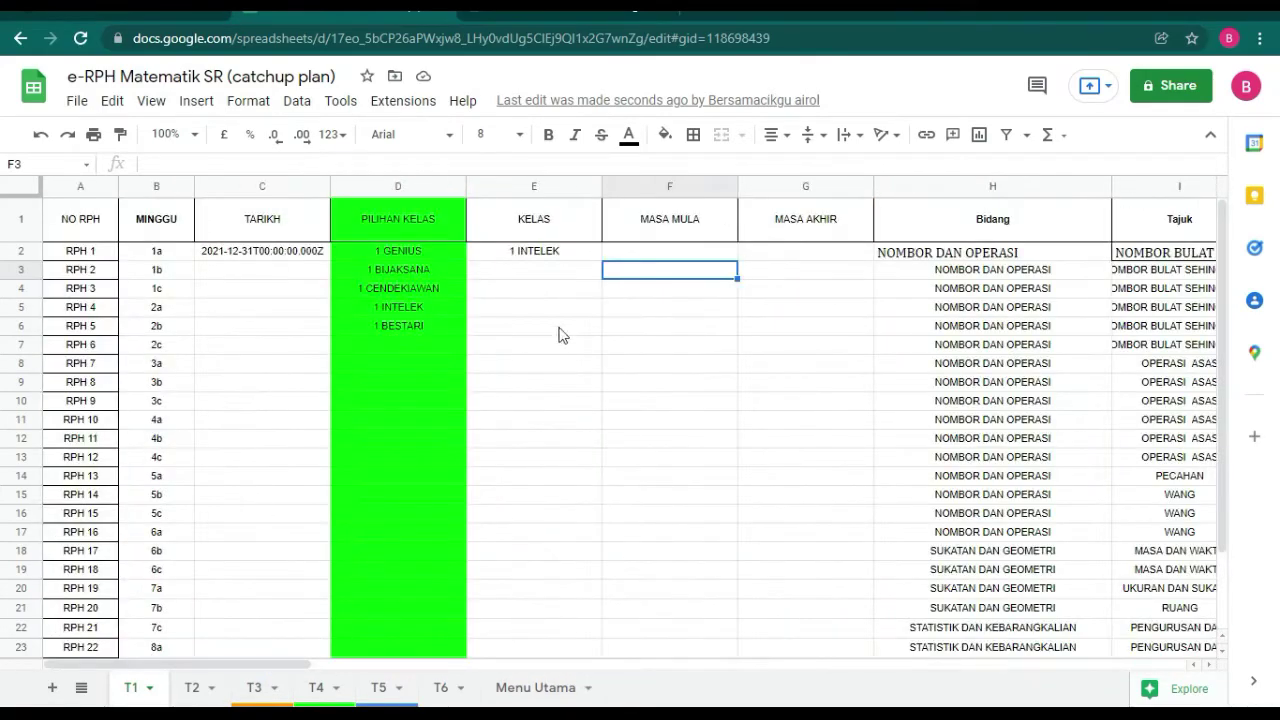
left_click(682, 327)
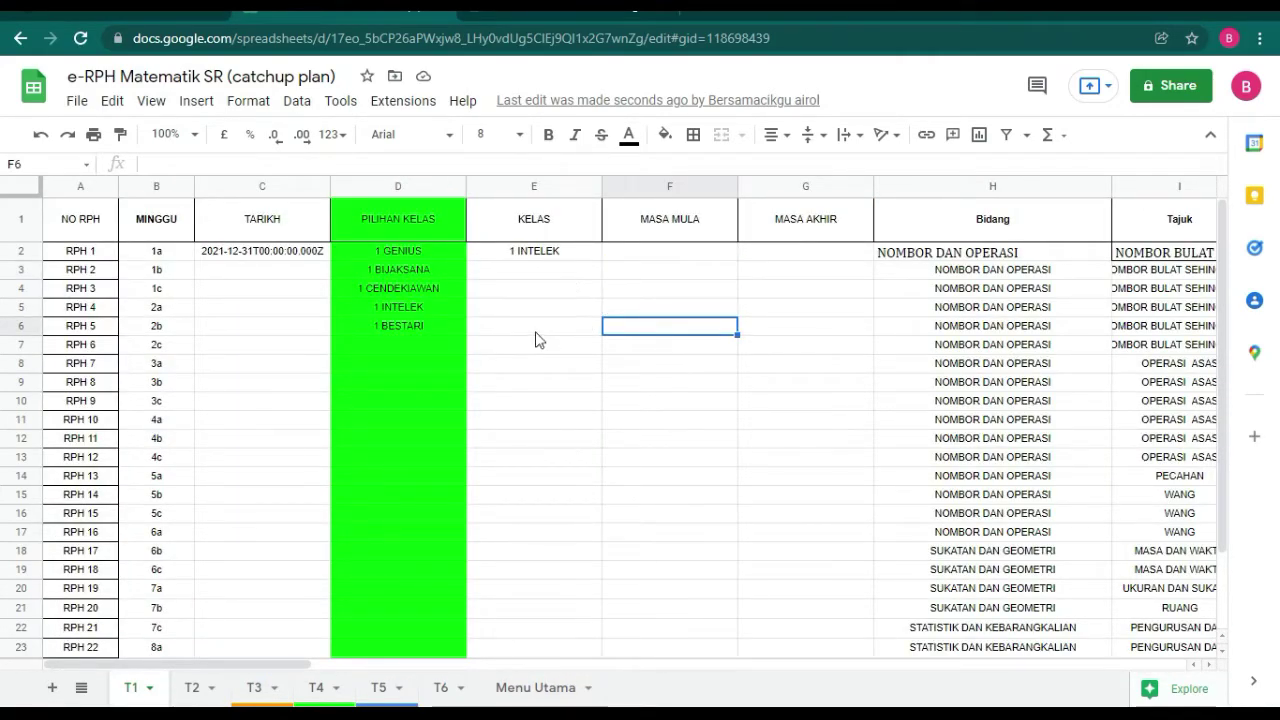
Switch to the Glide app and review all fields of RPH 1 in the preview, from TARIKH down to REFLEKSI.
left_click(282, 12)
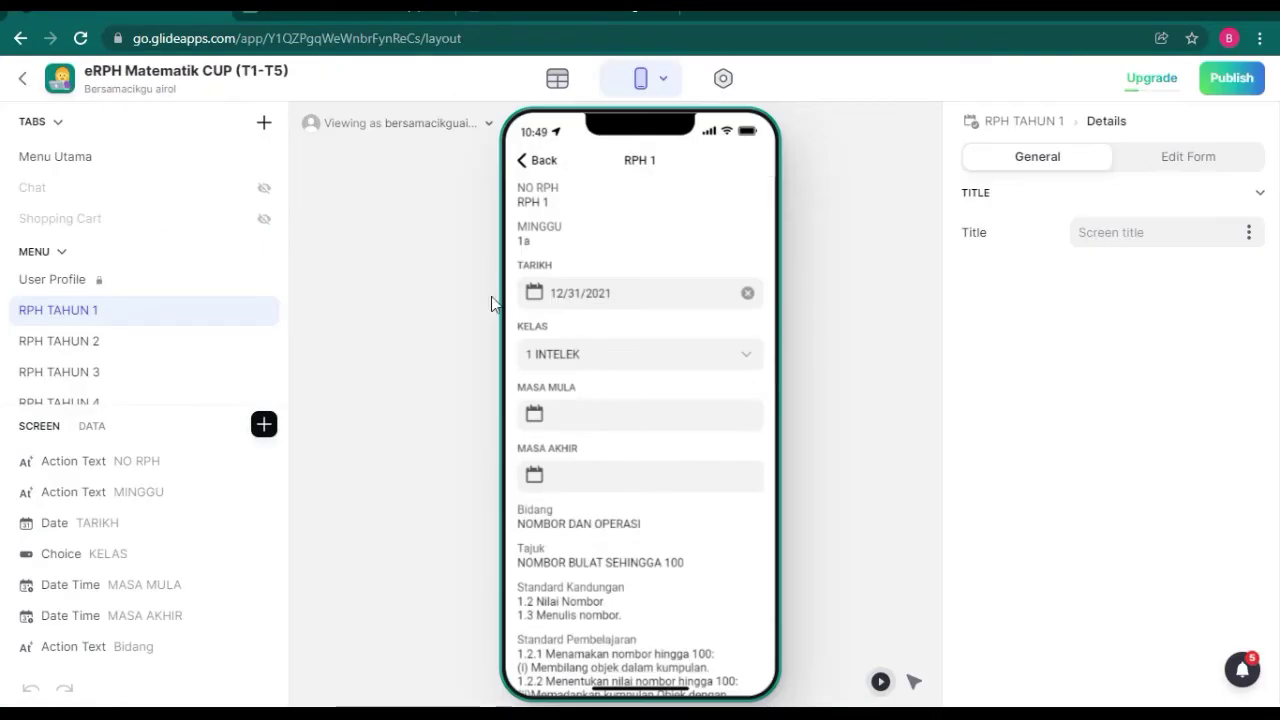
left_click(342, 14)
left_click(574, 389)
left_click(282, 12)
left_click(530, 160)
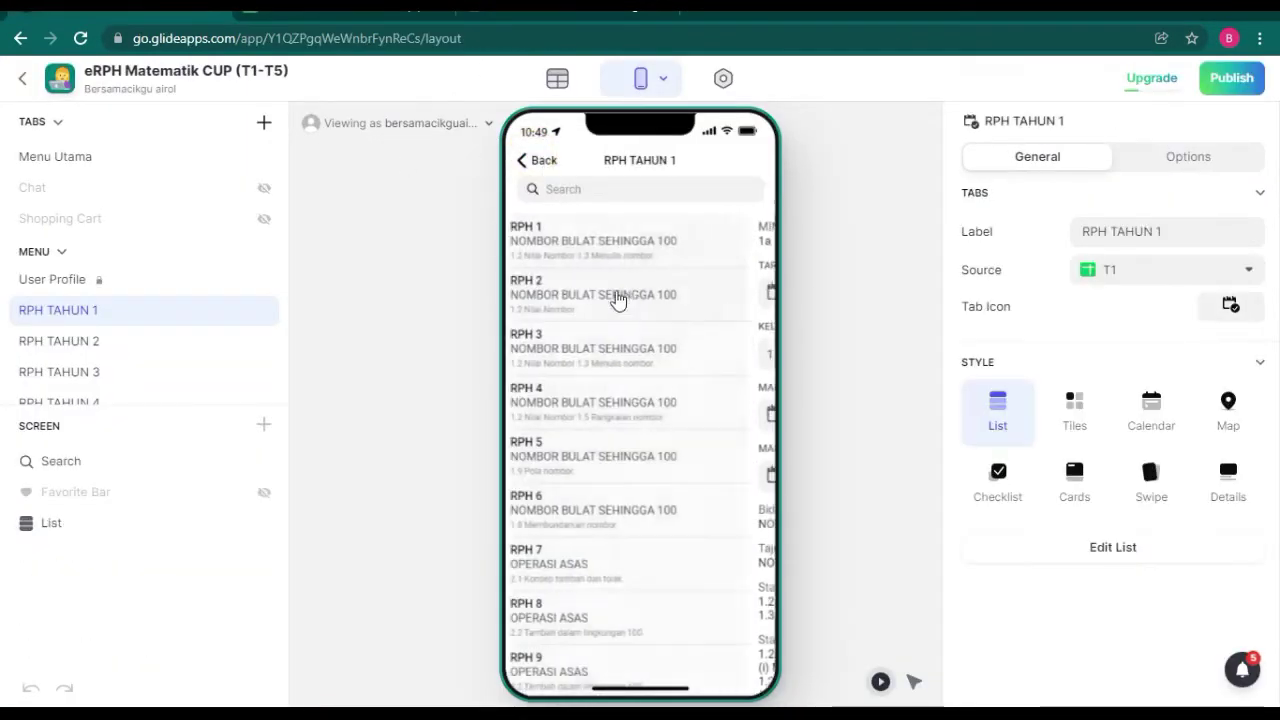
left_click(561, 247)
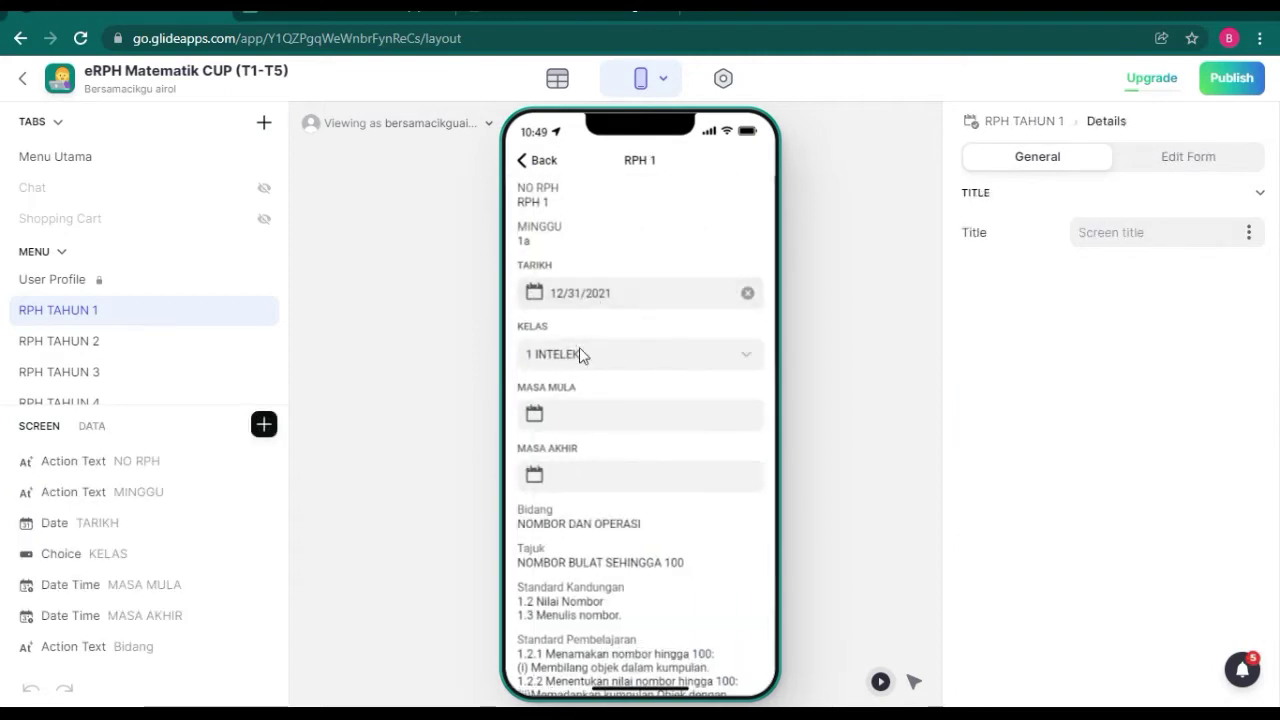
left_click(536, 164)
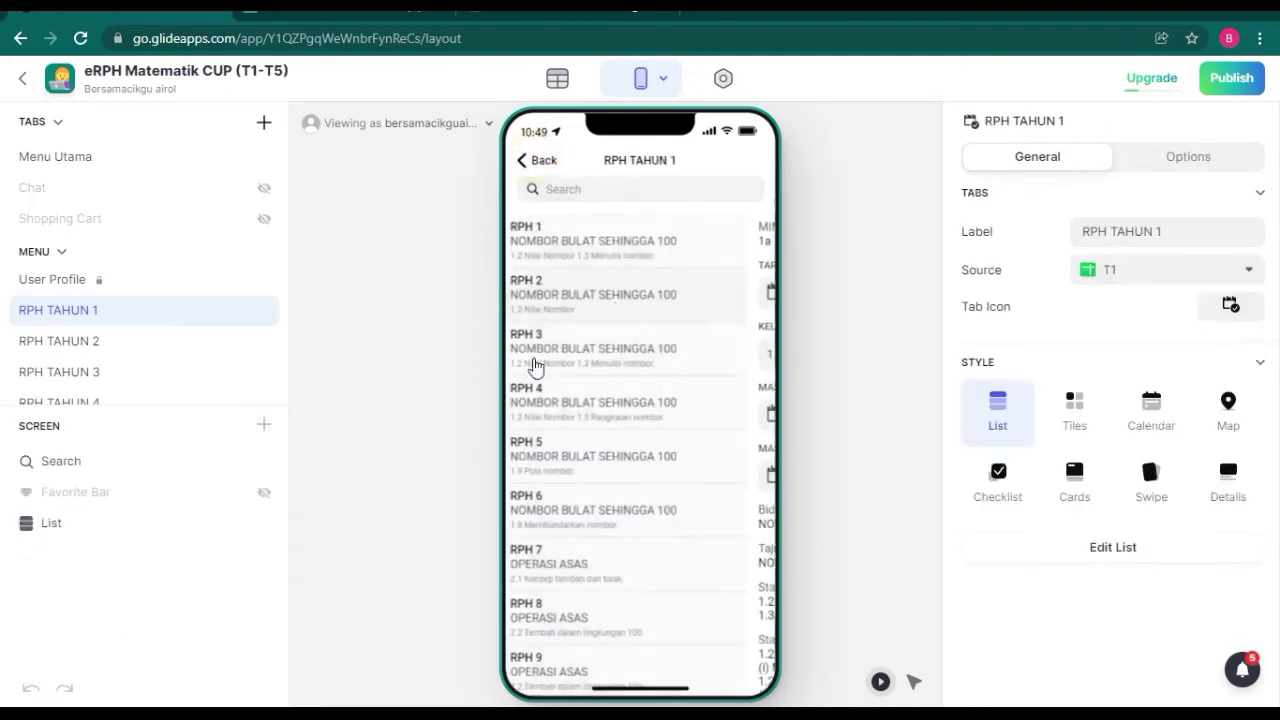
left_click(597, 250)
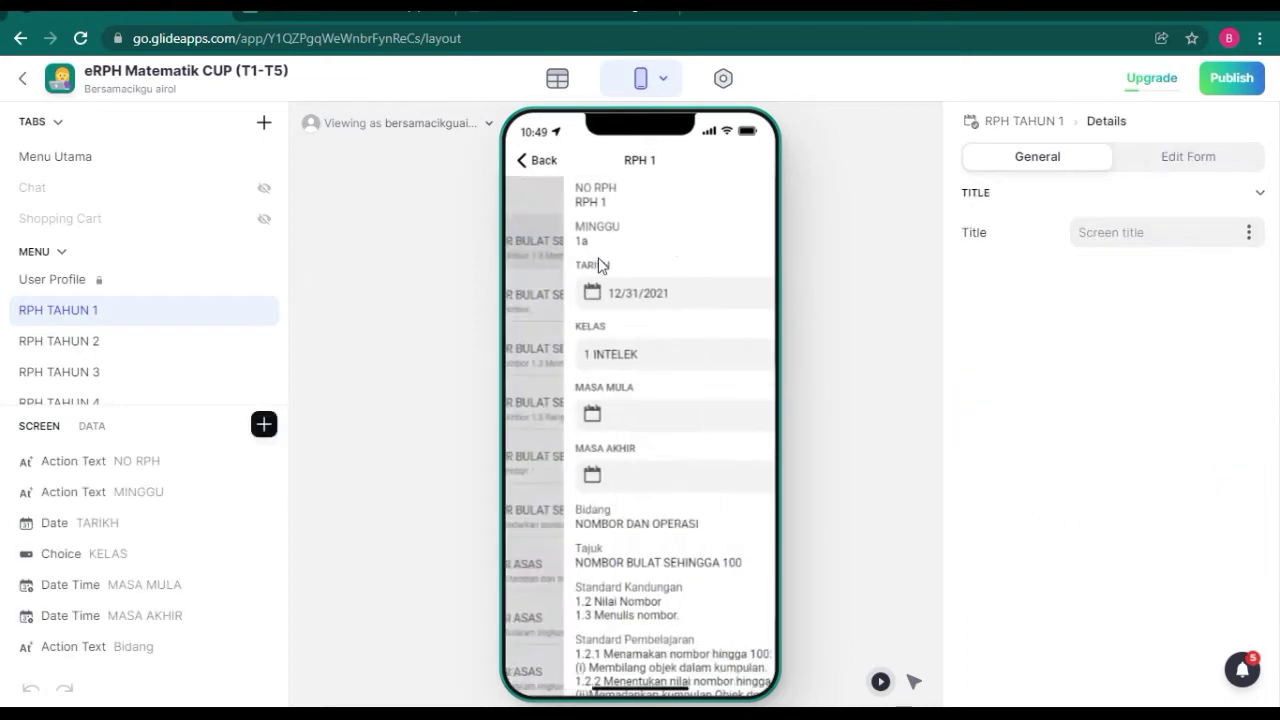
scroll(635, 380, "down", 15)
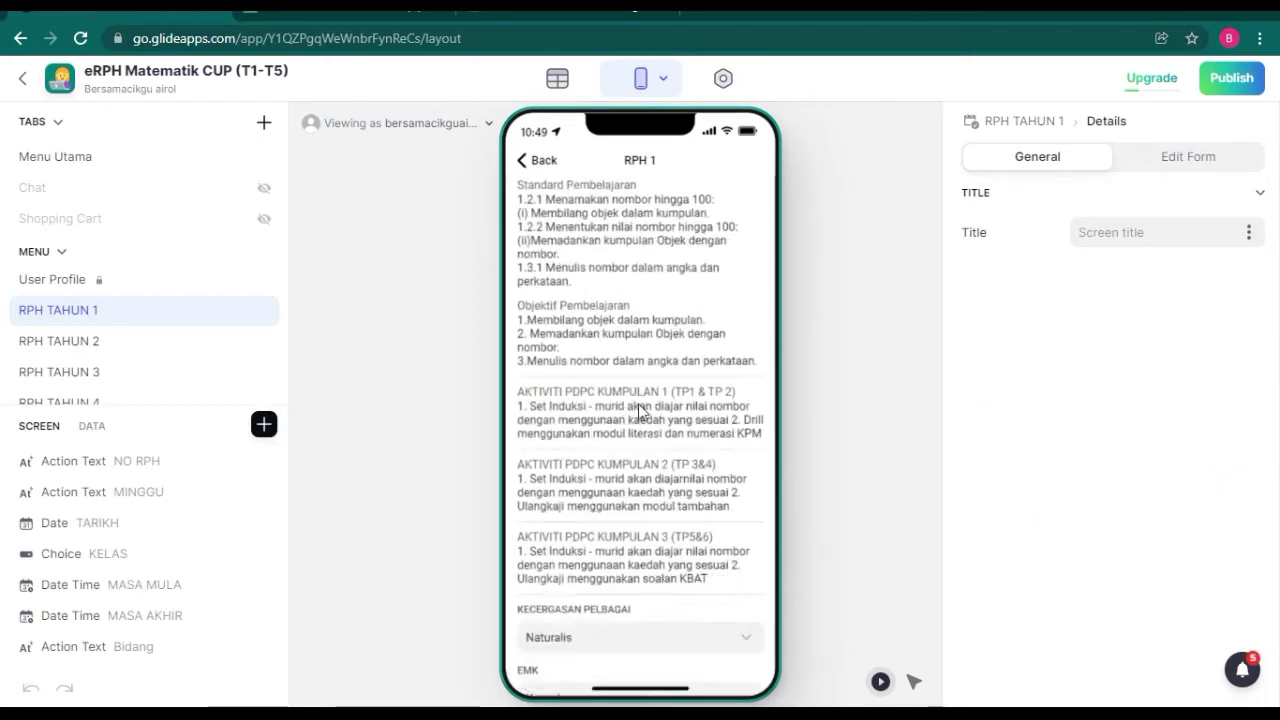
scroll(643, 358, "down", 3)
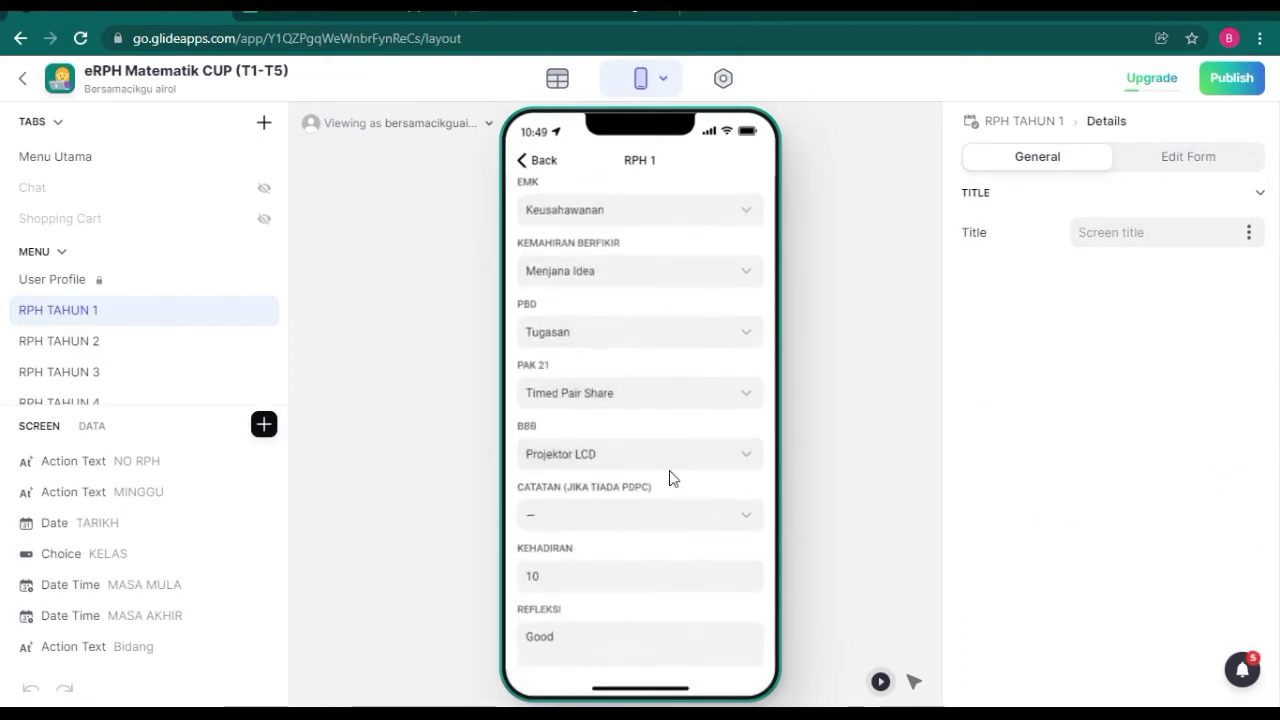
Open RPH 14 from the RPH TAHUN 1 list and set its TARIKH to 12/31/2021 and KELAS to 1 BESTARI.
left_click(530, 162)
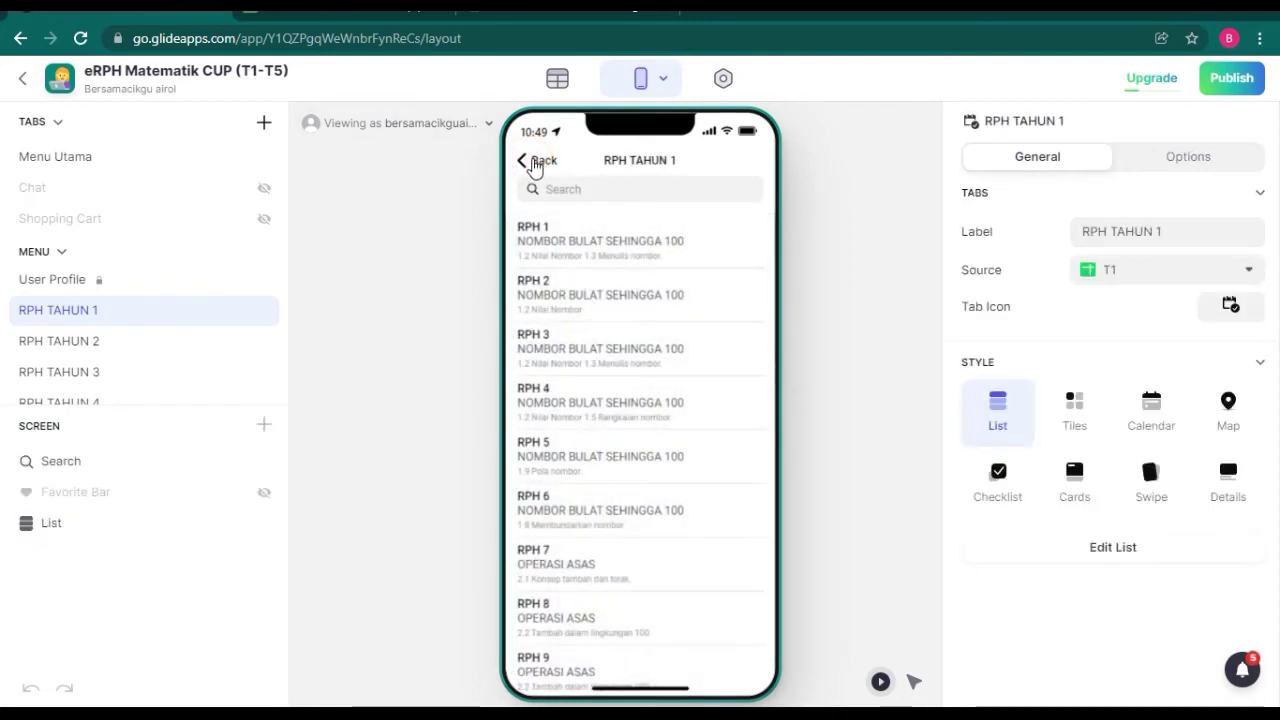
scroll(574, 489, "down", 4)
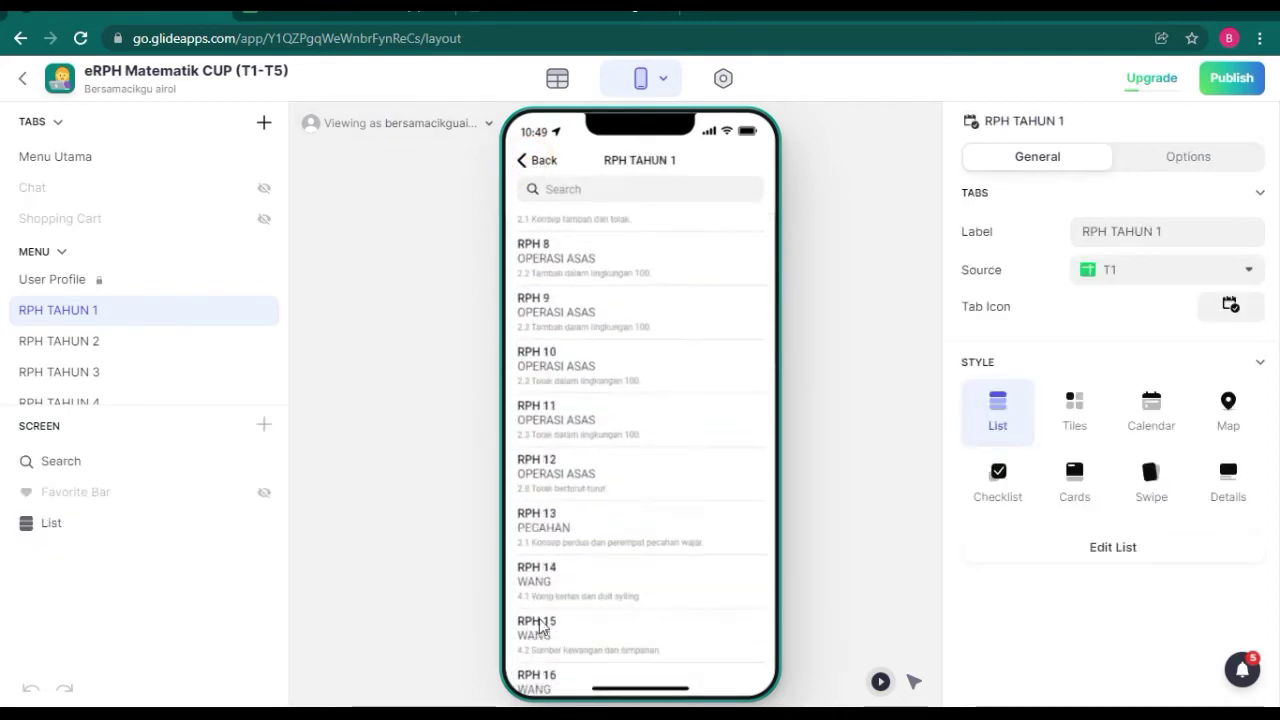
left_click(565, 572)
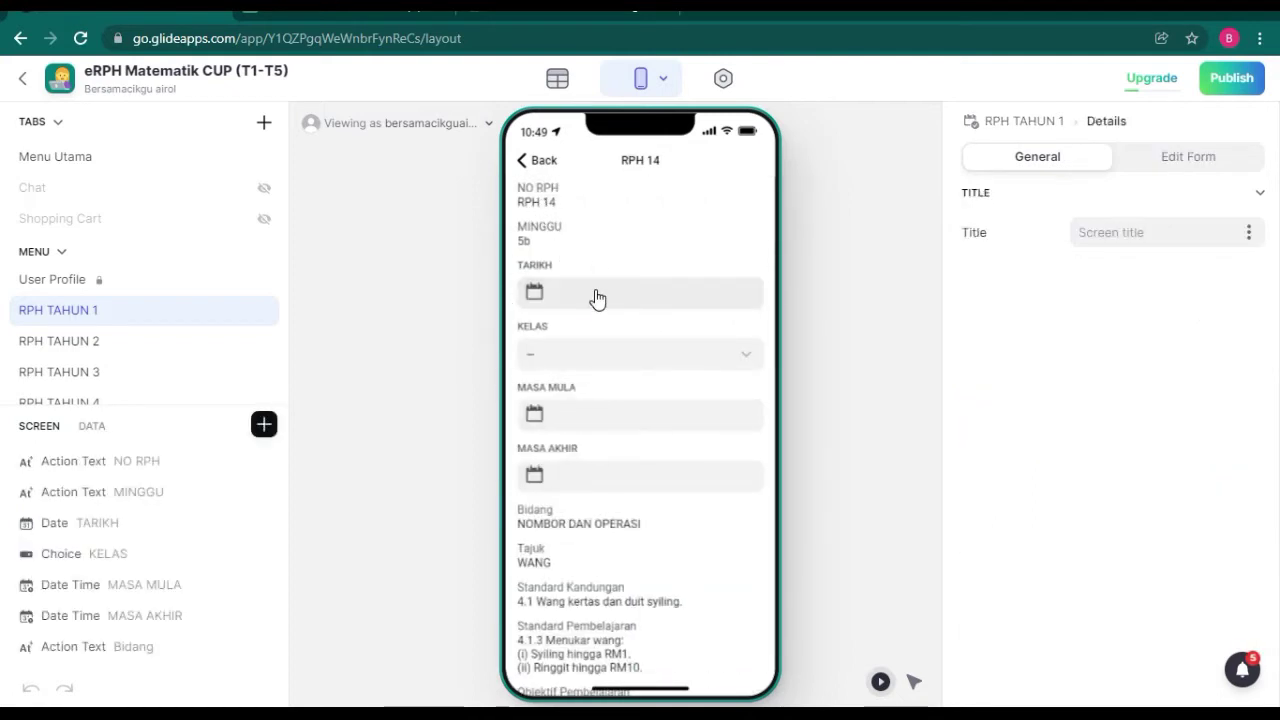
left_click(597, 299)
left_click(706, 567)
left_click(588, 352)
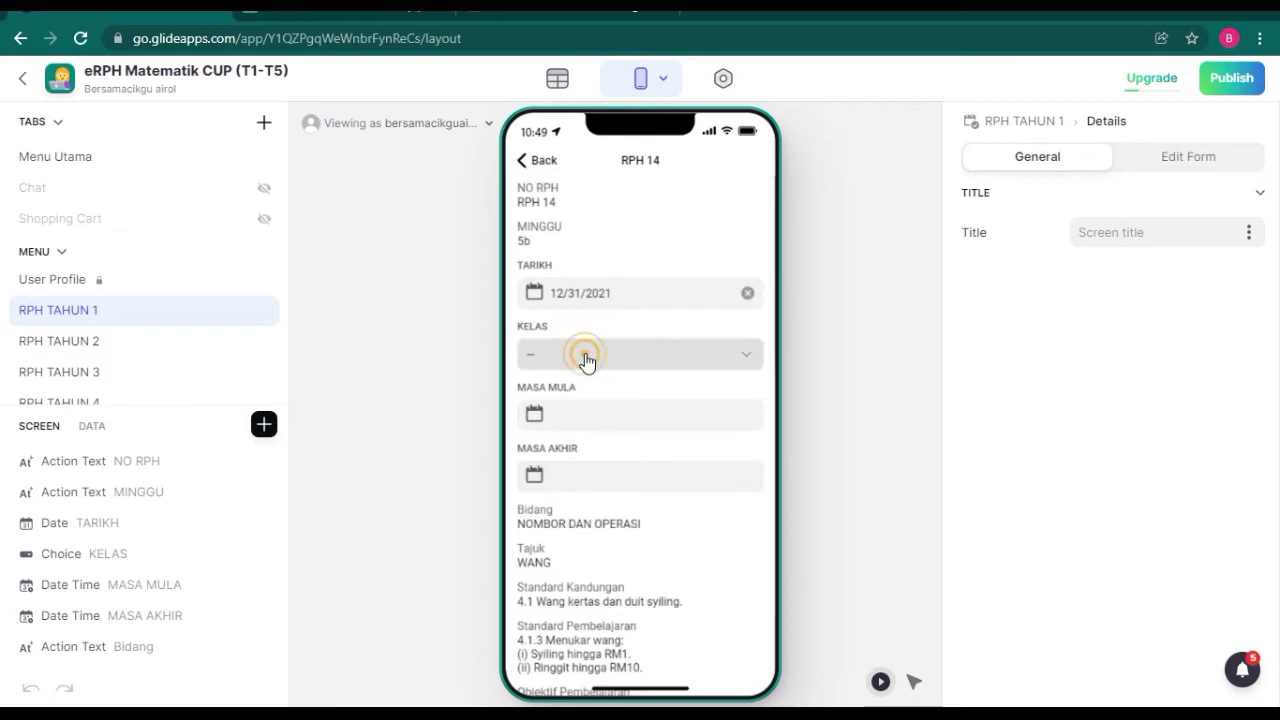
left_click(572, 360)
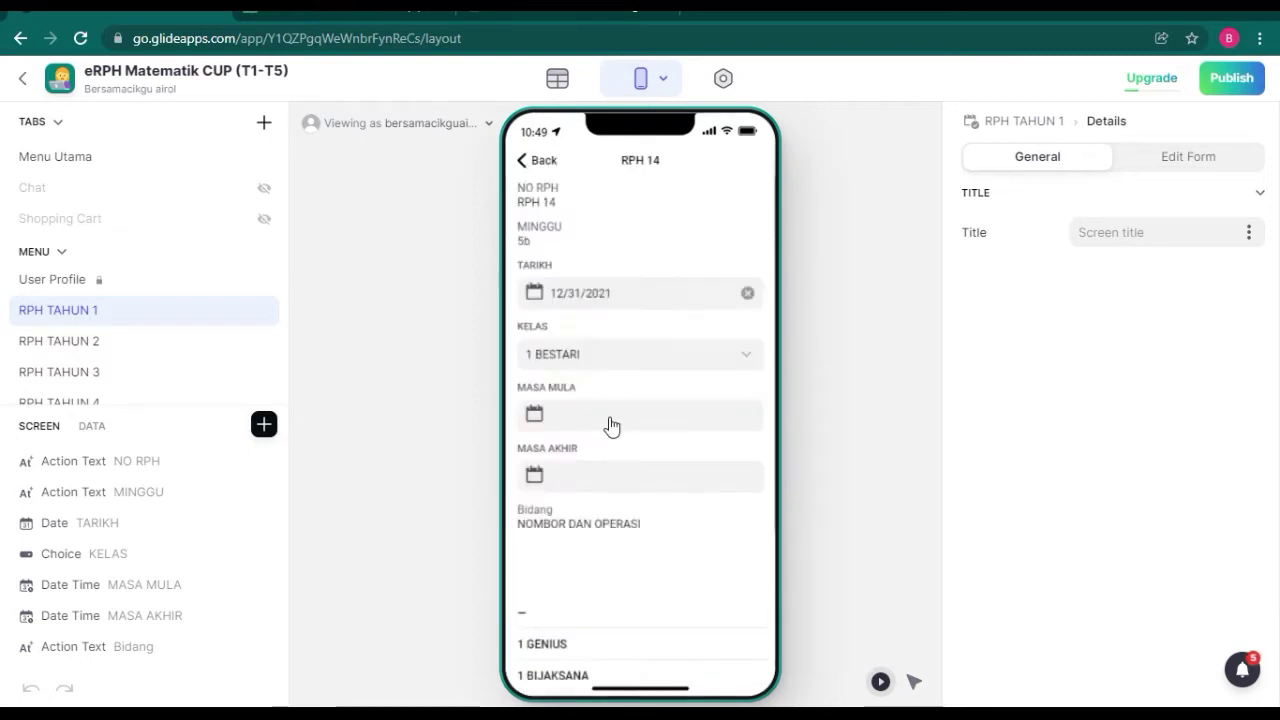
Set both MASA MULA and MASA AKHIR of RPH 14 to 12/31/2021 10:49:00 PM.
left_click(566, 410)
left_click(702, 578)
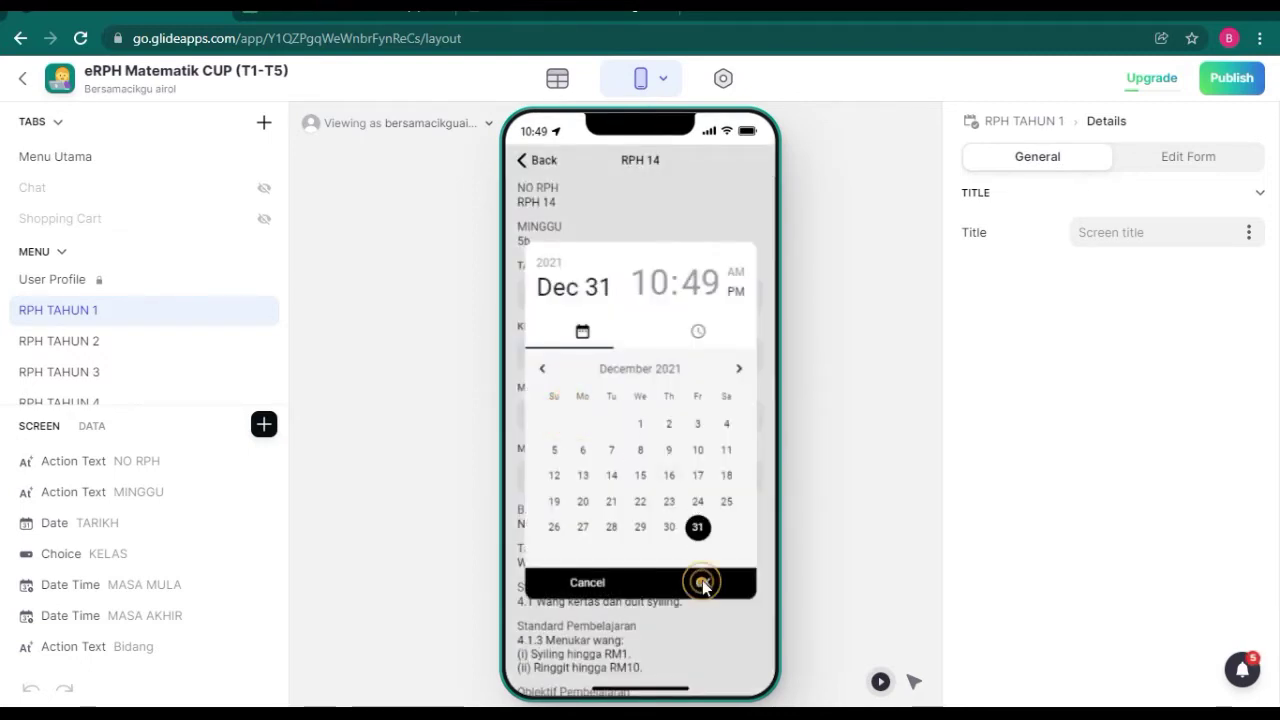
left_click(593, 478)
left_click(703, 580)
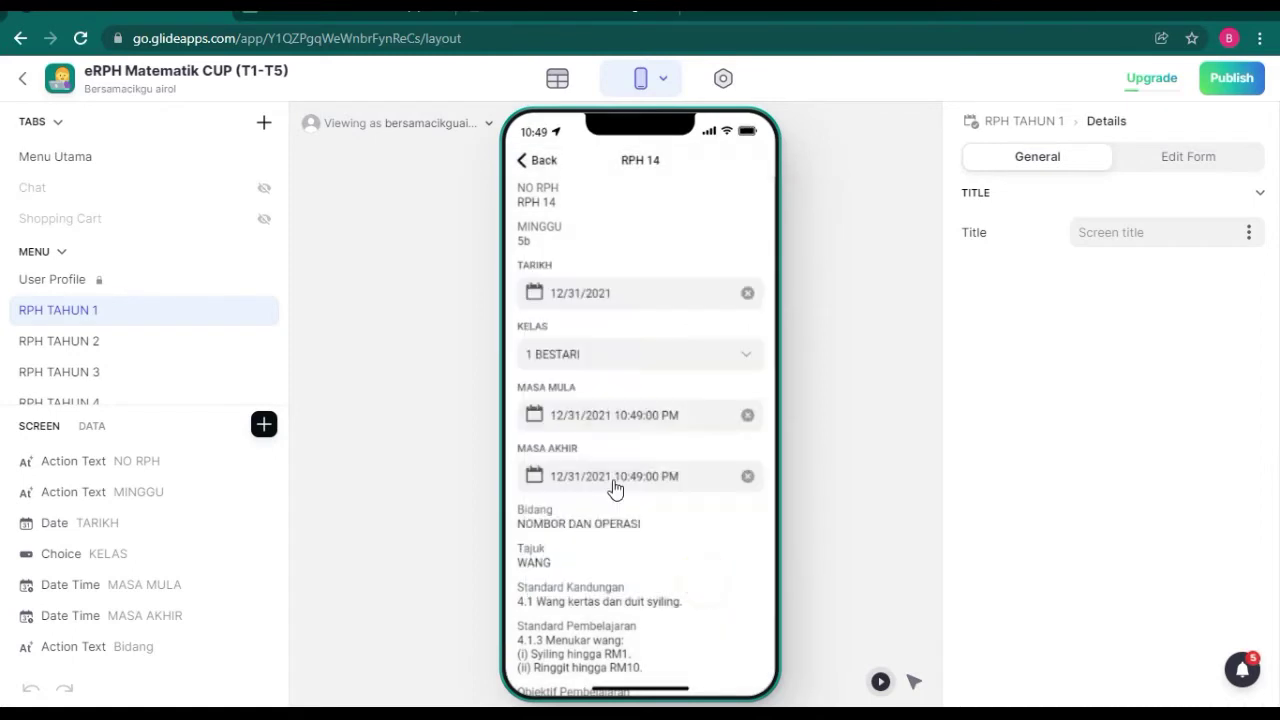
Set KECERGASAN PELBAGAI of RPH 14 to Intrapersonal and EMK to Kelestarian Alam Sekitar.
scroll(625, 482, "down", 3)
scroll(643, 375, "down", 5)
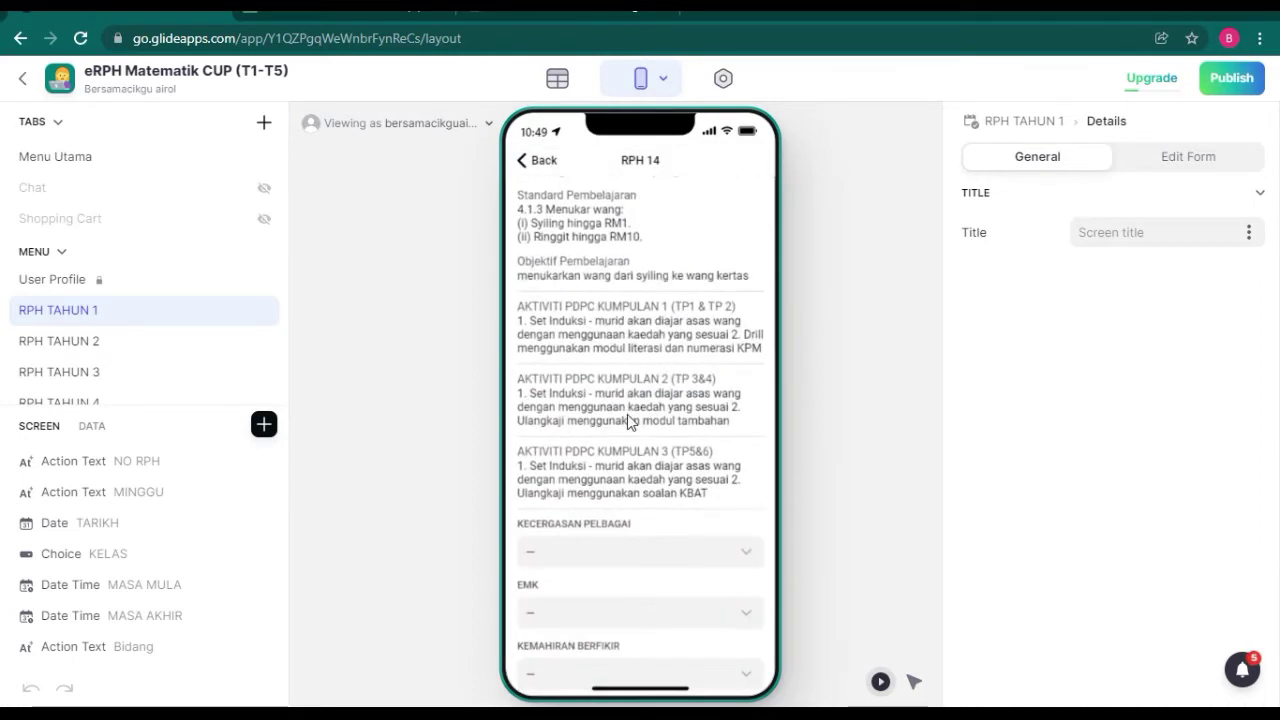
left_click(611, 405)
left_click(574, 226)
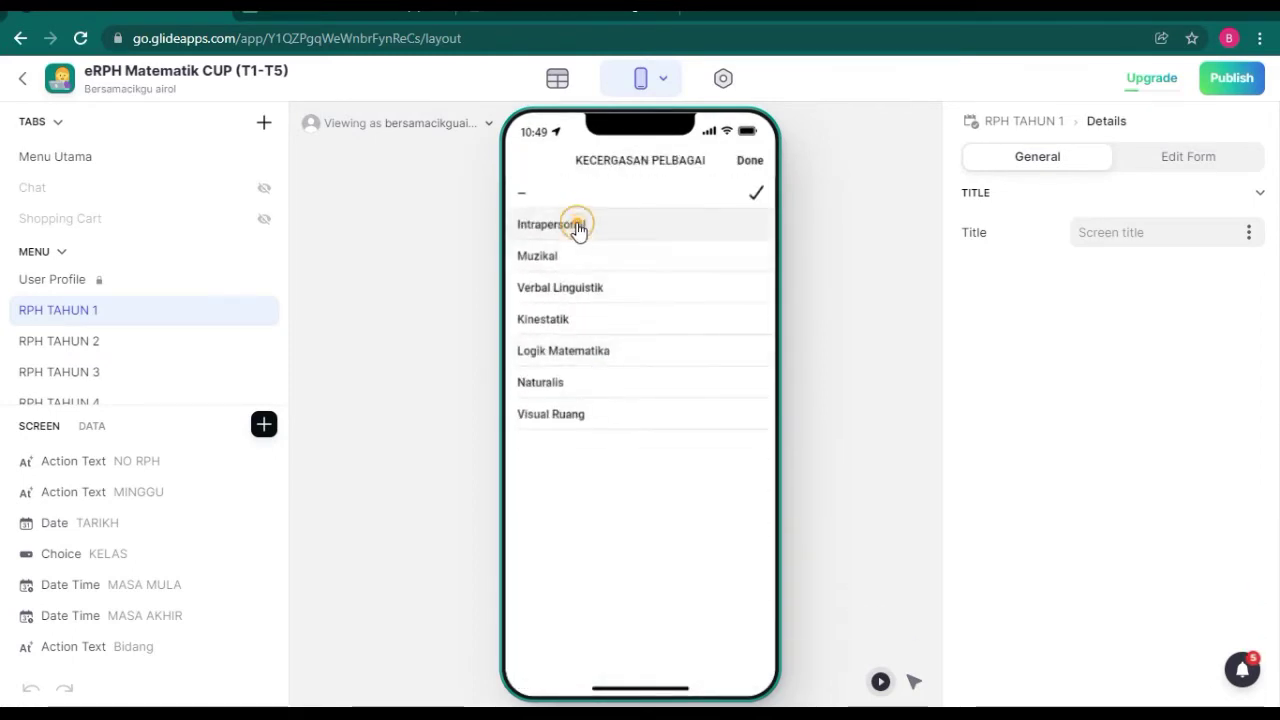
left_click(583, 471)
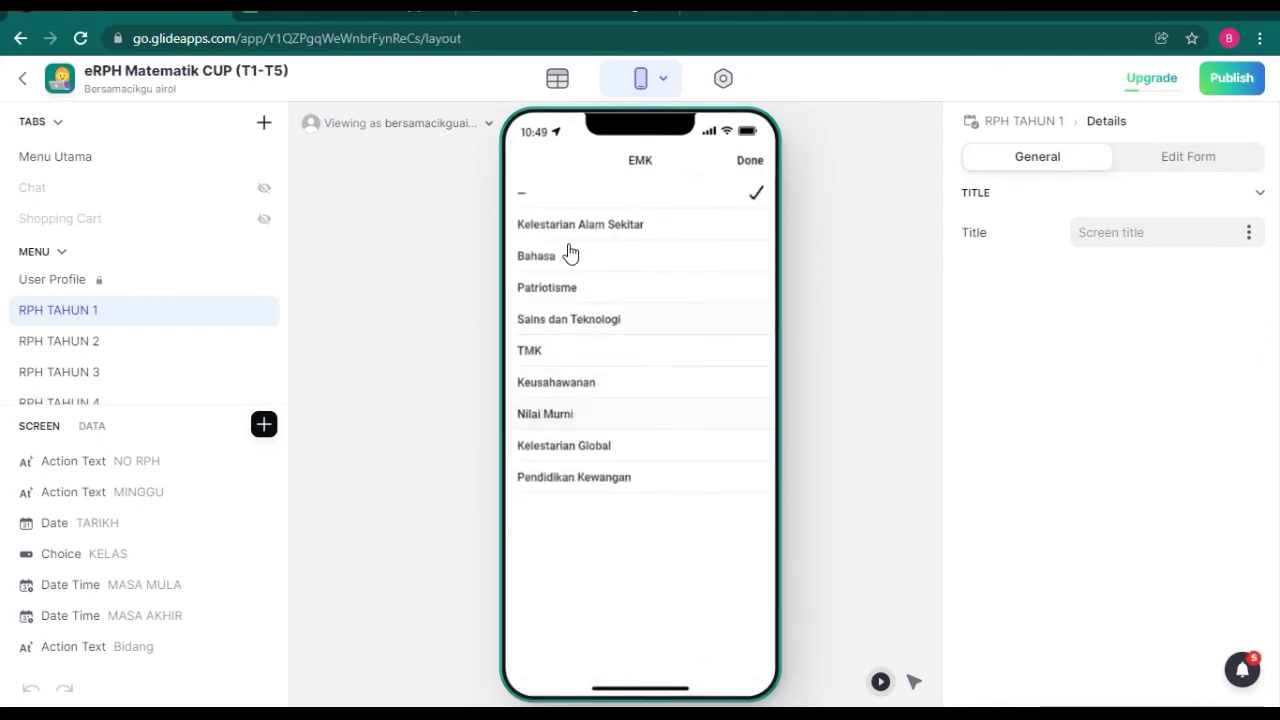
left_click(571, 222)
Set KEMAHIRAN BERFIKIR of RPH 14 to Mengkategori and PBD to Hasil Kerja.
left_click(586, 532)
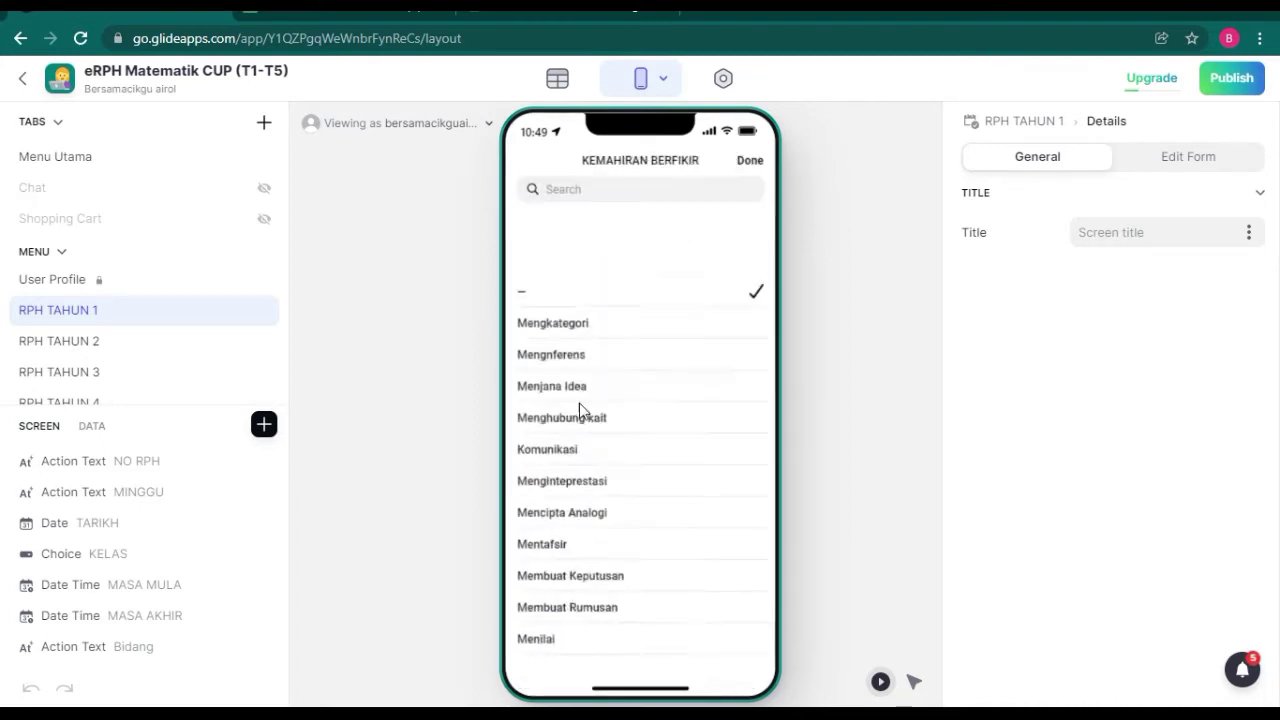
left_click(570, 264)
left_click(576, 585)
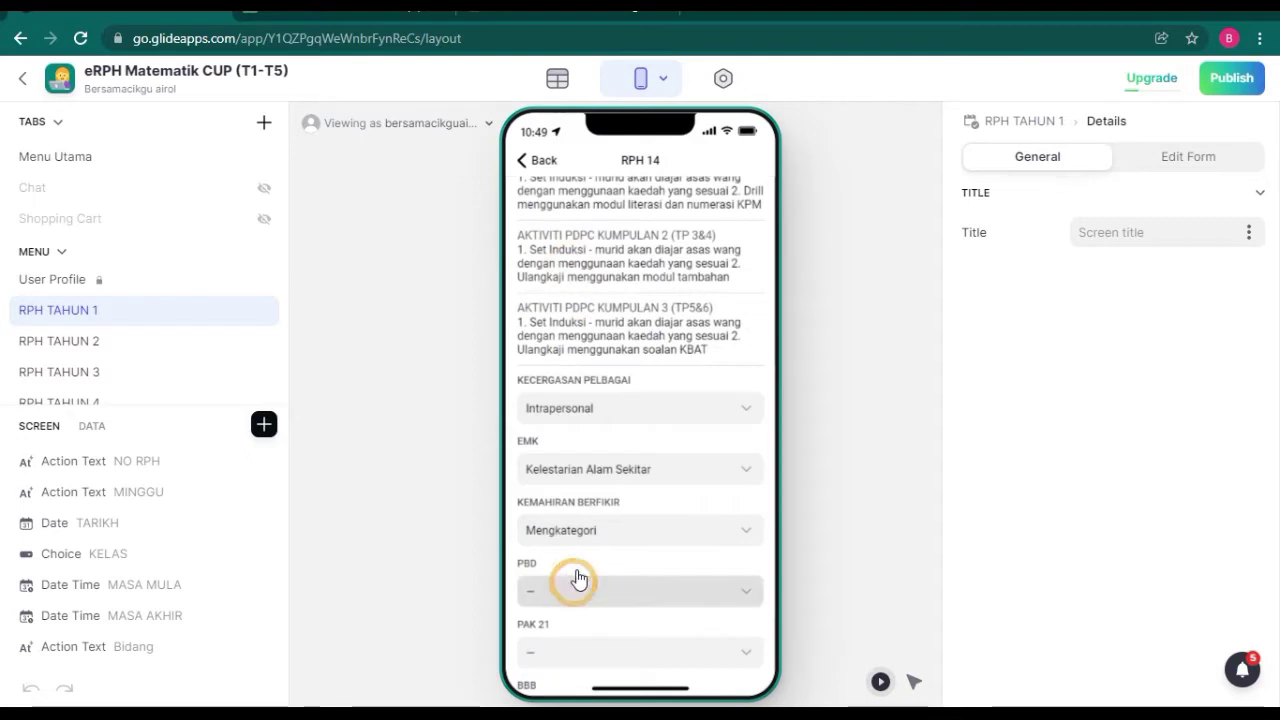
left_click(571, 226)
Set PAK 21 of RPH 14 to Same Different and BBB to CD.
scroll(600, 610, "down", 3)
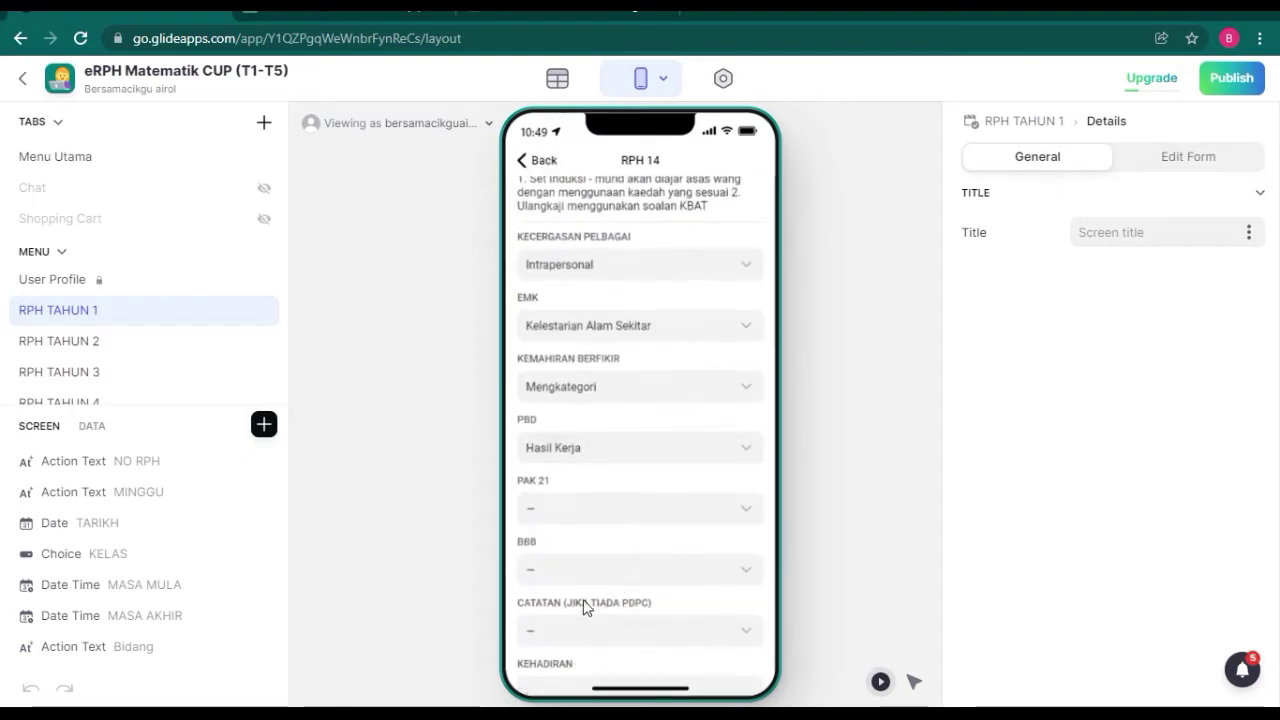
left_click(580, 512)
left_click(556, 266)
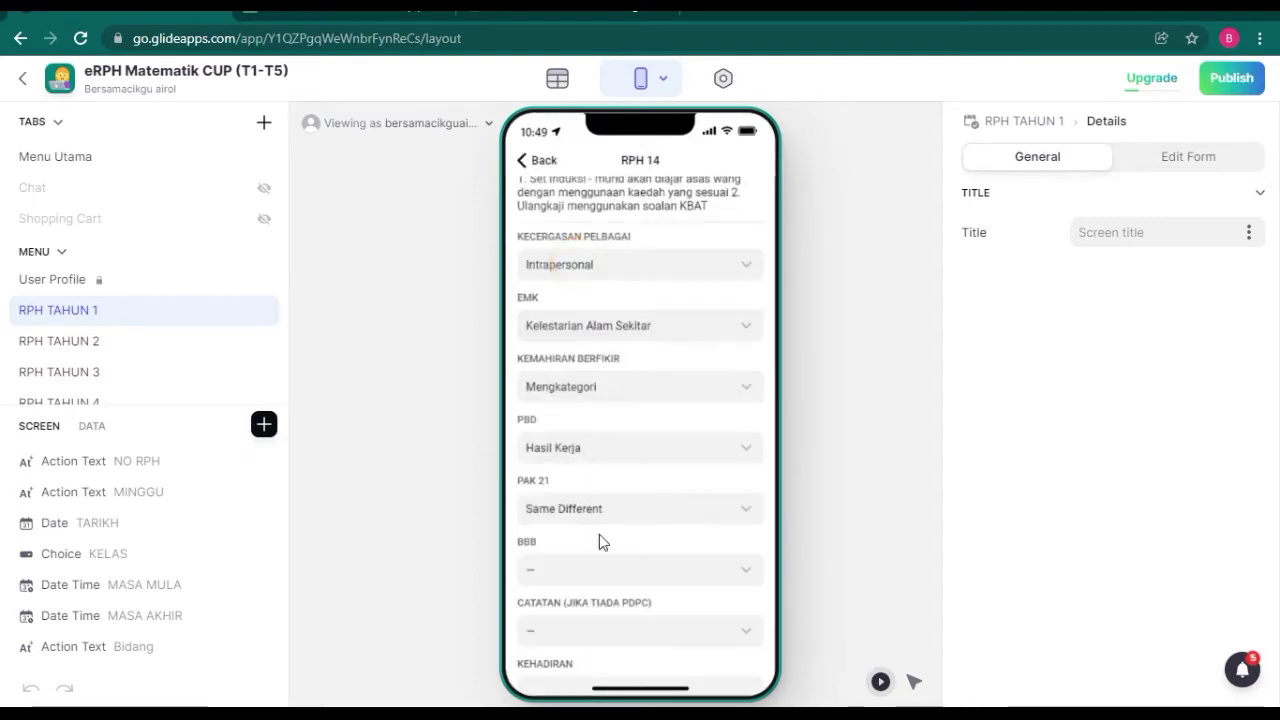
scroll(620, 528, "down", 1)
left_click(610, 499)
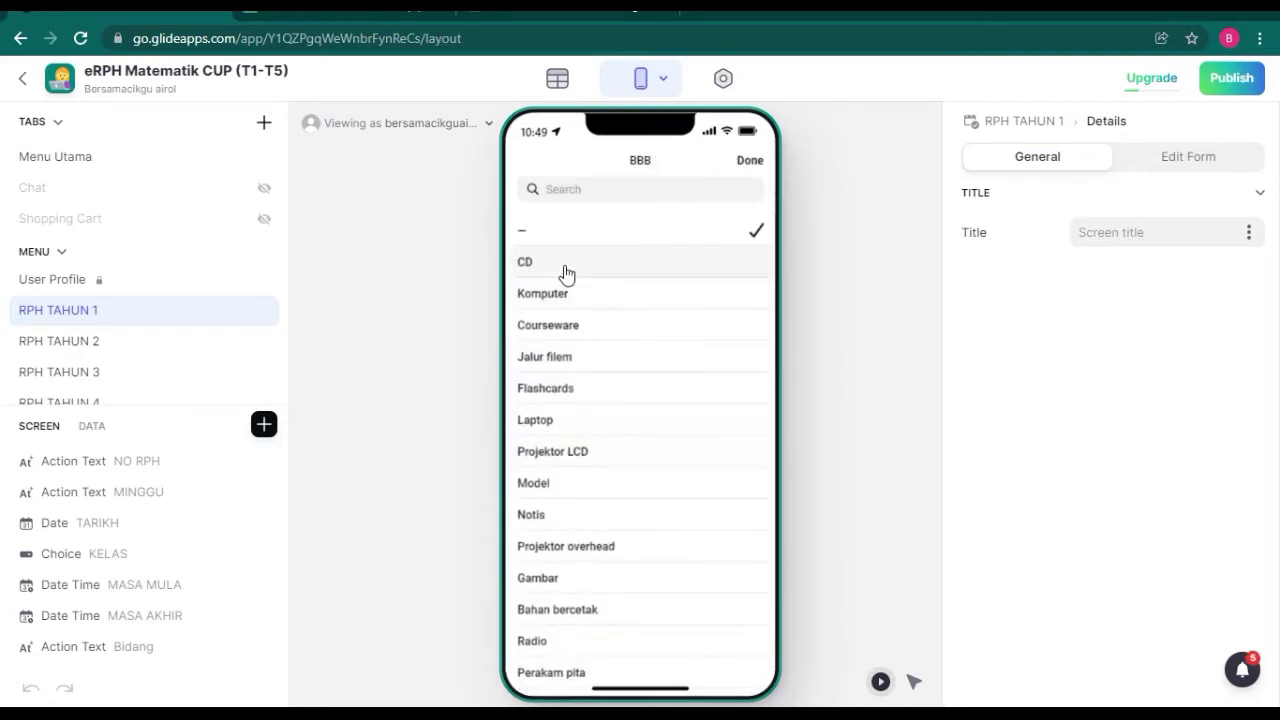
left_click(566, 272)
Leave CATATAN (JIKA TIADA PDPC) of RPH 14 empty, and enter 32 for KEHADIRAN and "test" for REFLEKSI.
scroll(600, 560, "down", 1)
left_click(581, 533)
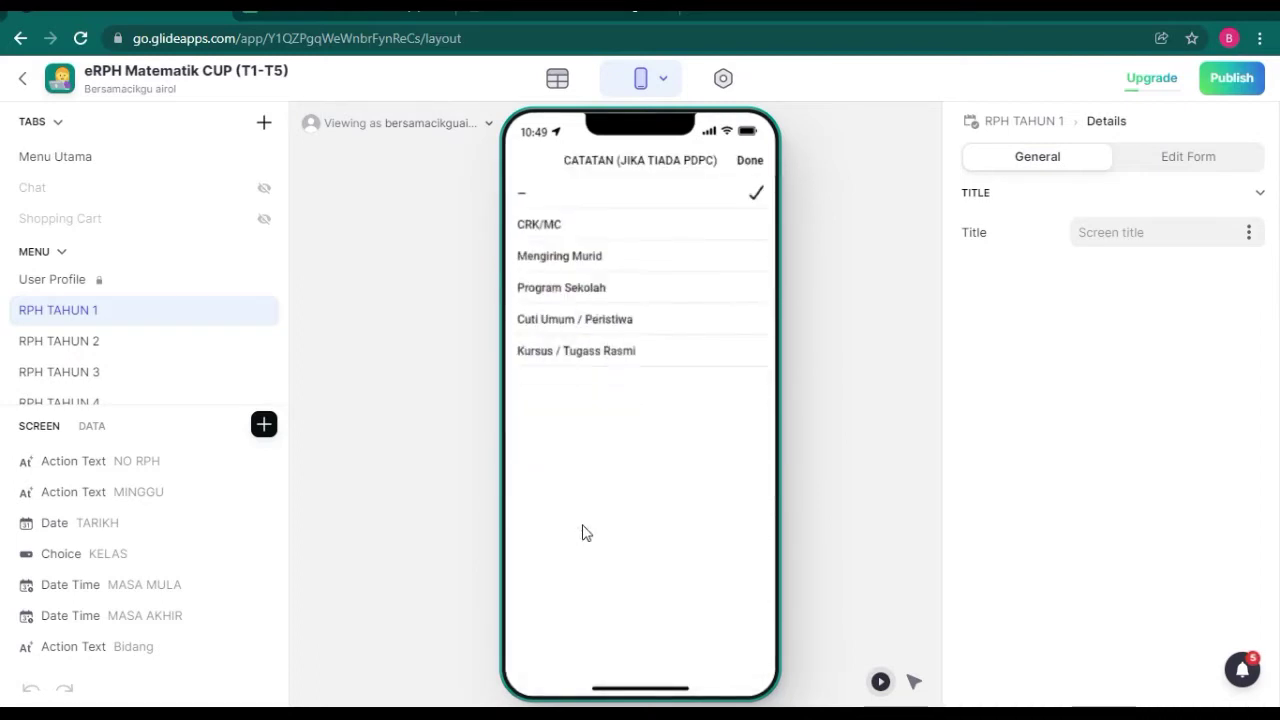
left_click(748, 160)
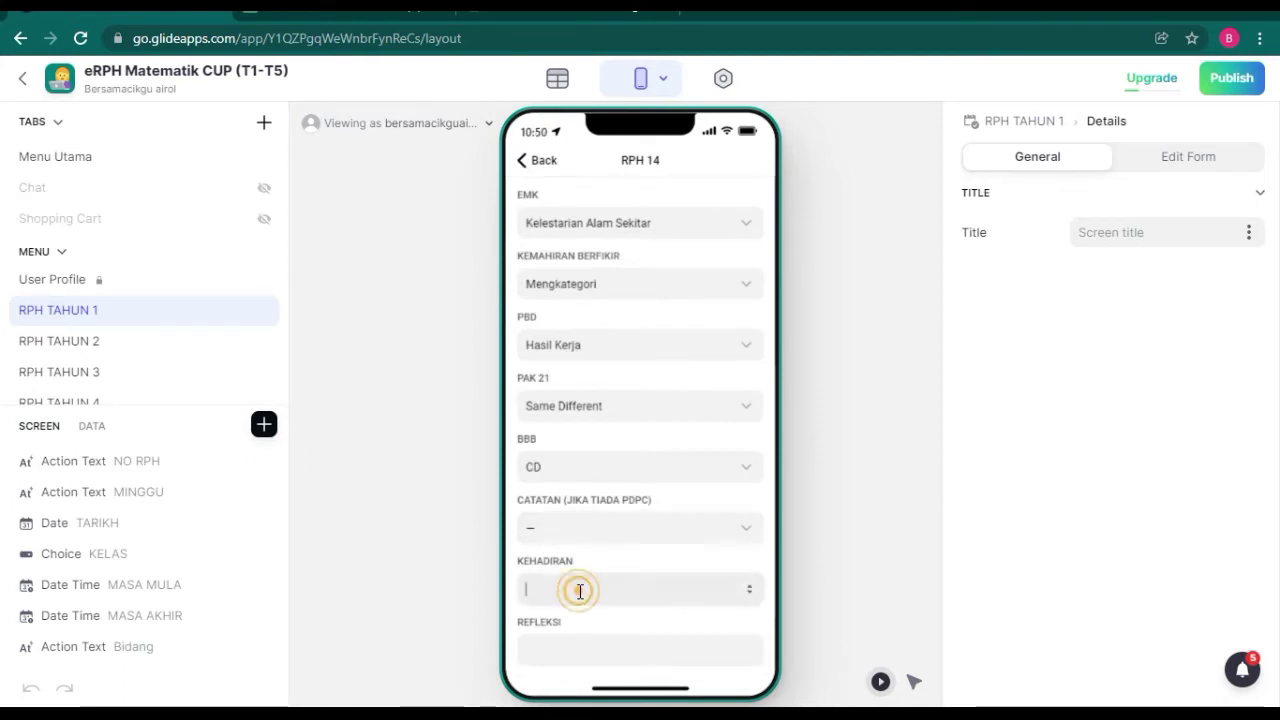
left_click(580, 591)
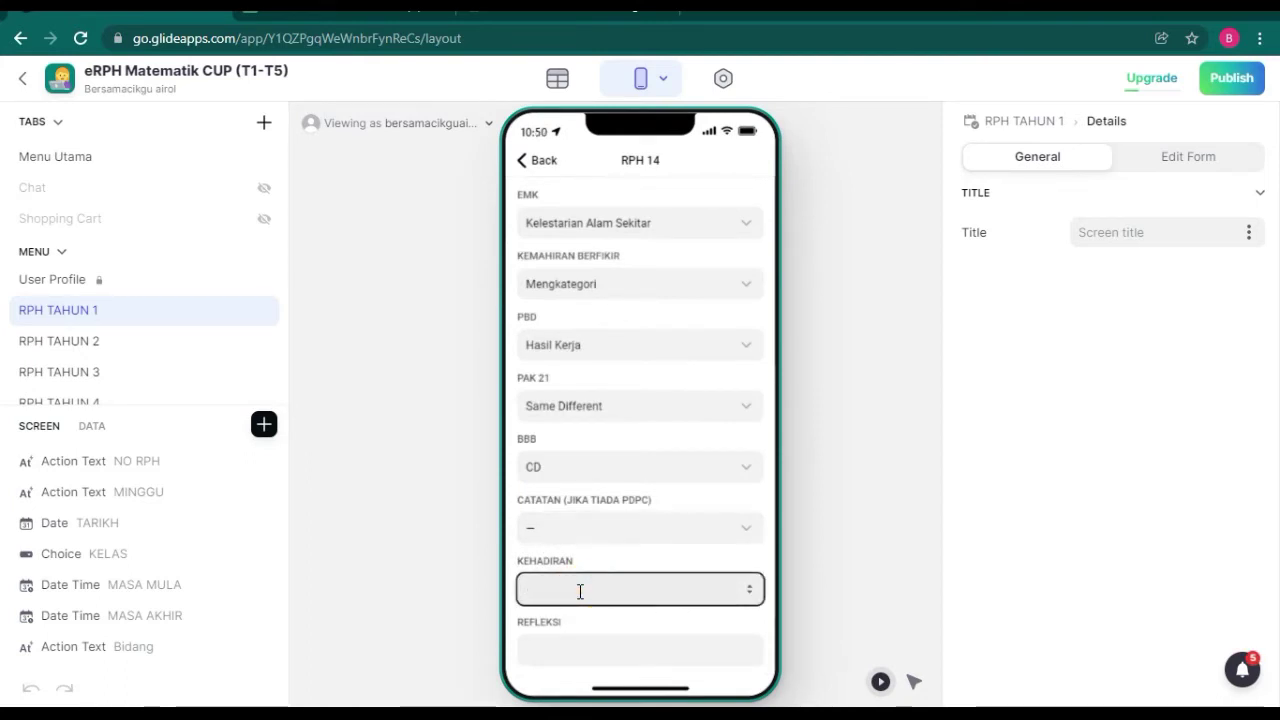
left_click(557, 643)
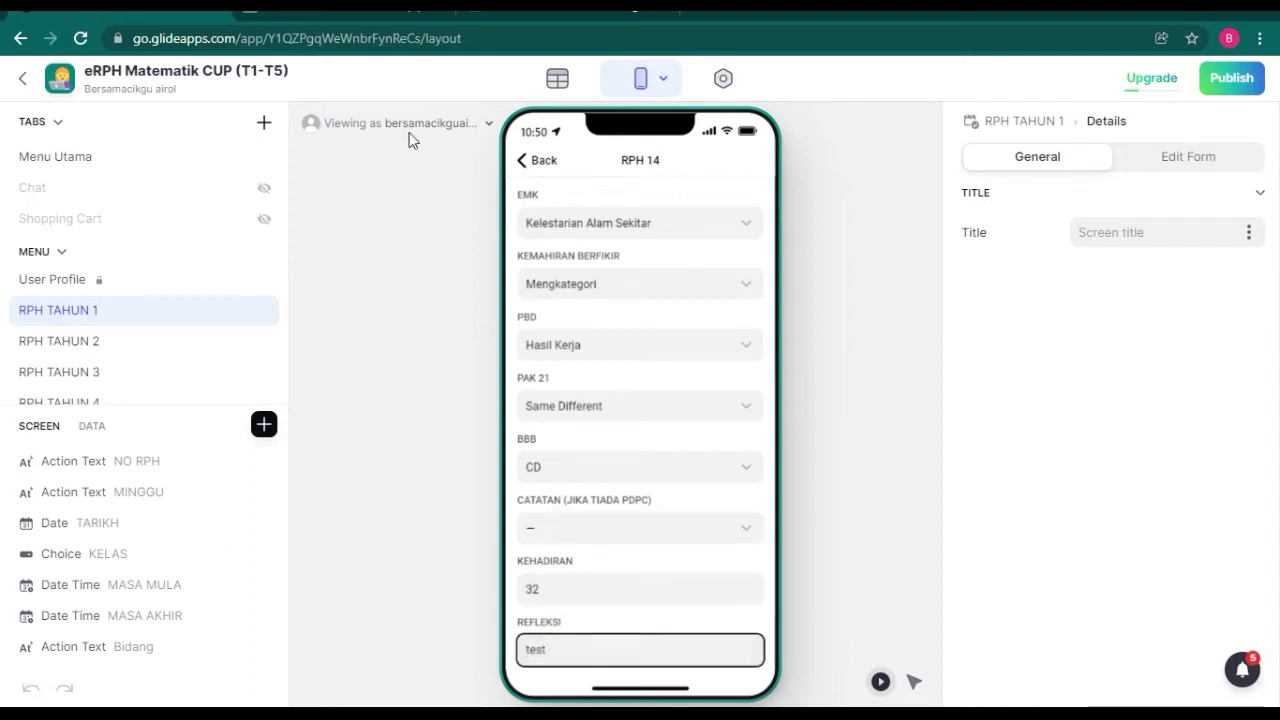
left_click(698, 170)
Return to the RPH TAHUN 1 list, then switch to the spreadsheet and check the RPH 14 row on sheet T1.
left_click(535, 163)
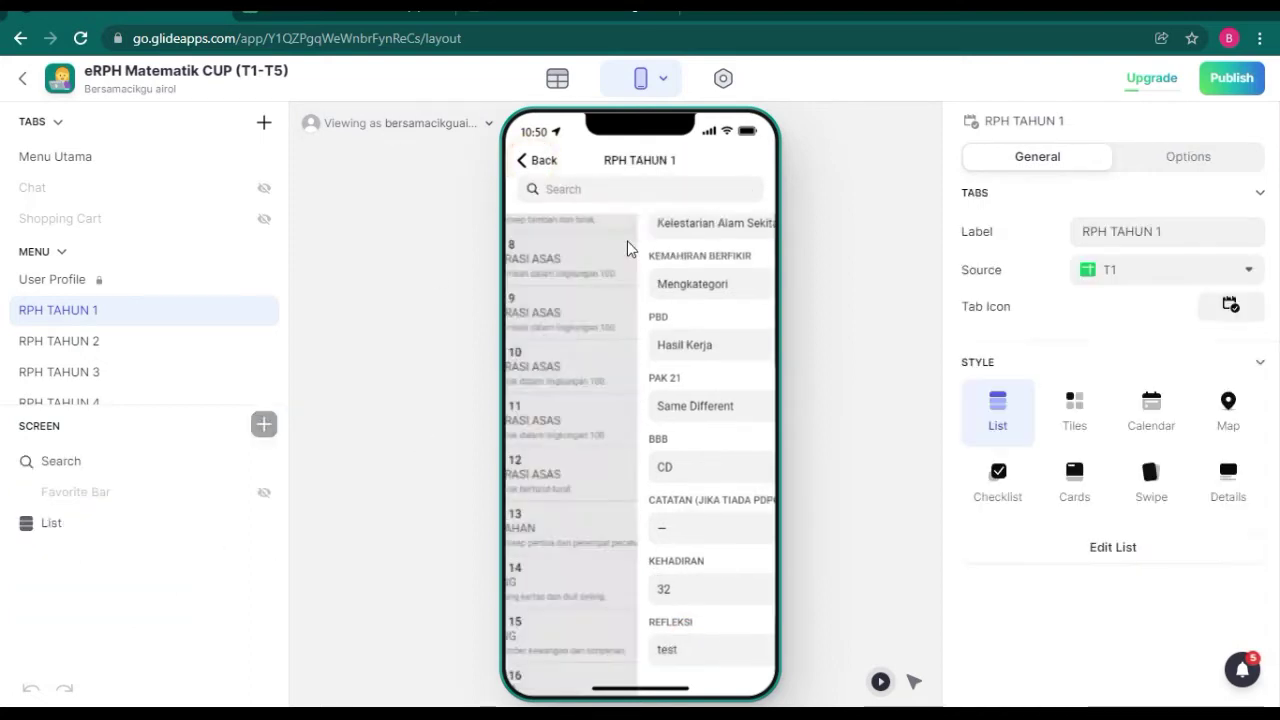
left_click(342, 14)
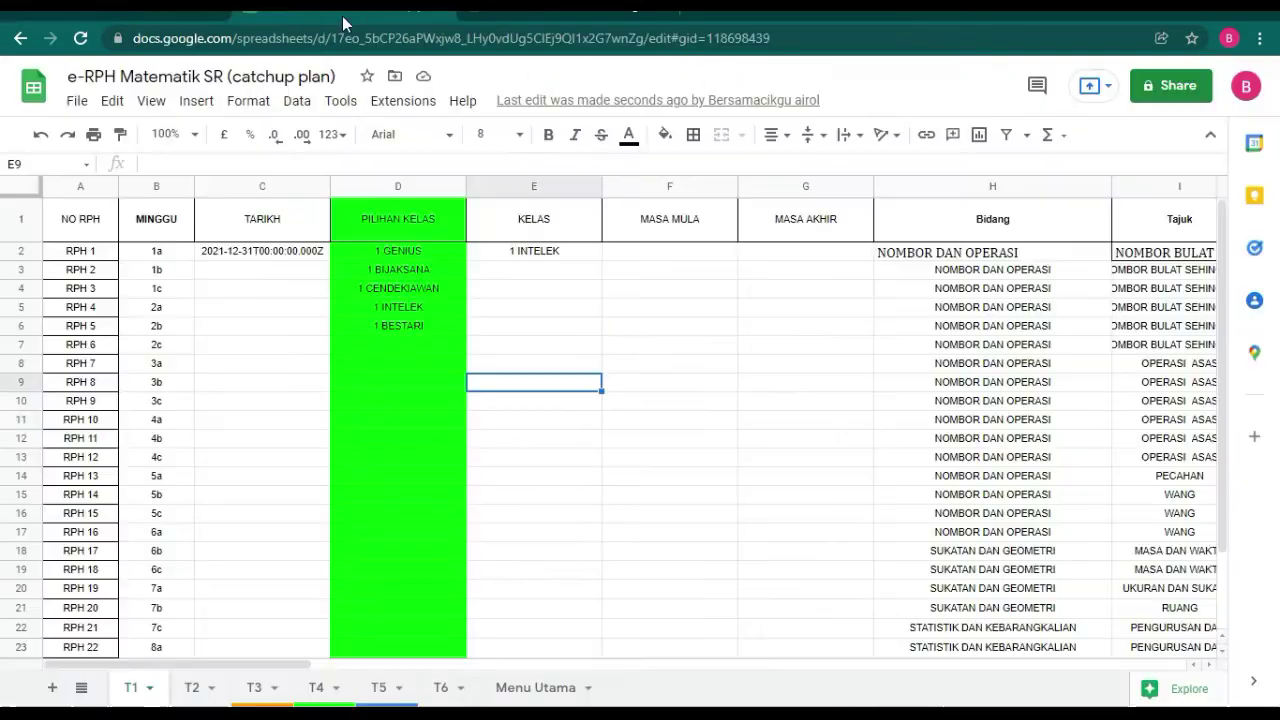
scroll(193, 453, "down", 2)
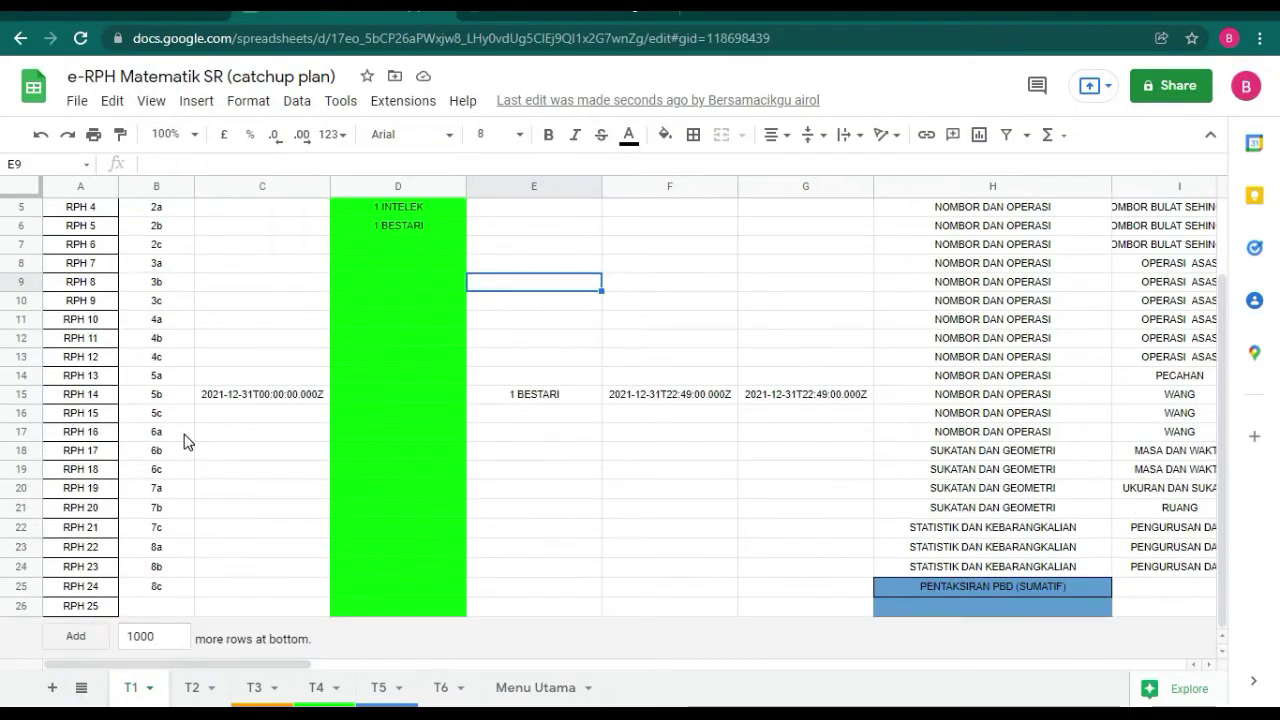
Check the date, class times, Bidang, Tajuk and Standard Kandungan cells of the RPH 14 row on sheet T1.
left_click(83, 398)
left_click(260, 396)
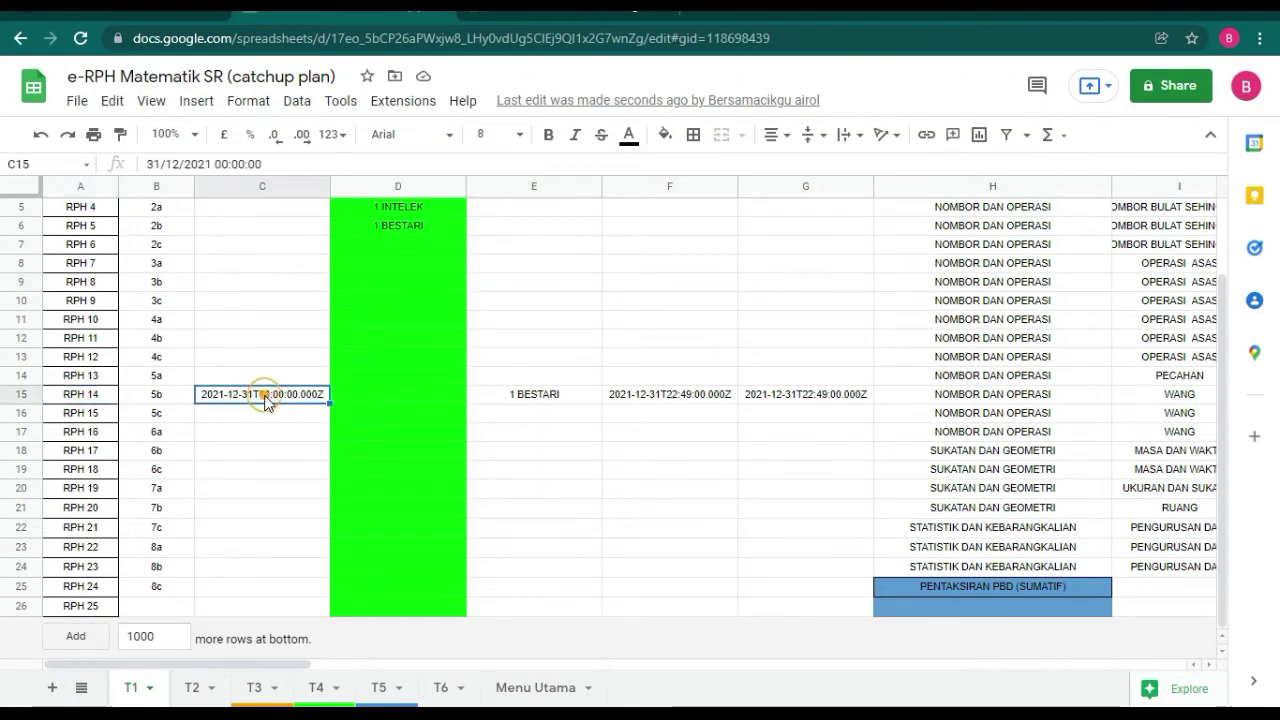
left_click(24, 399)
left_click(775, 398)
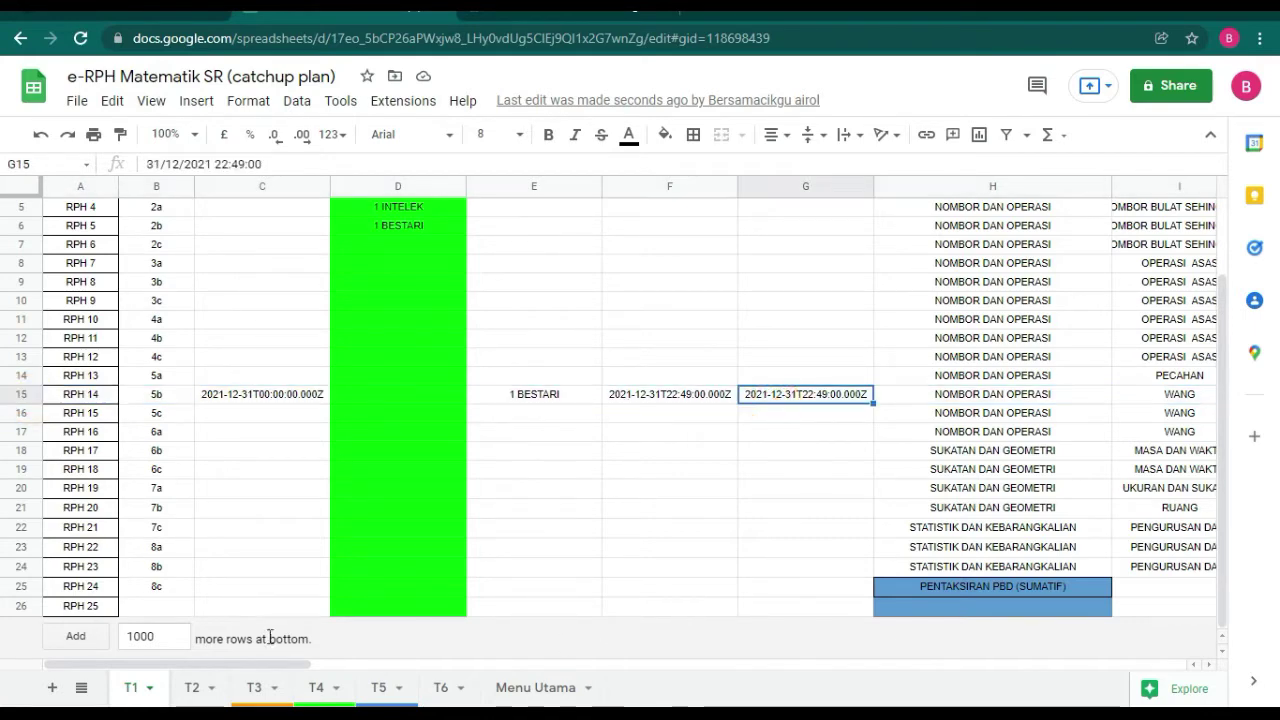
left_click_drag(263, 663, 414, 663)
left_click(437, 392)
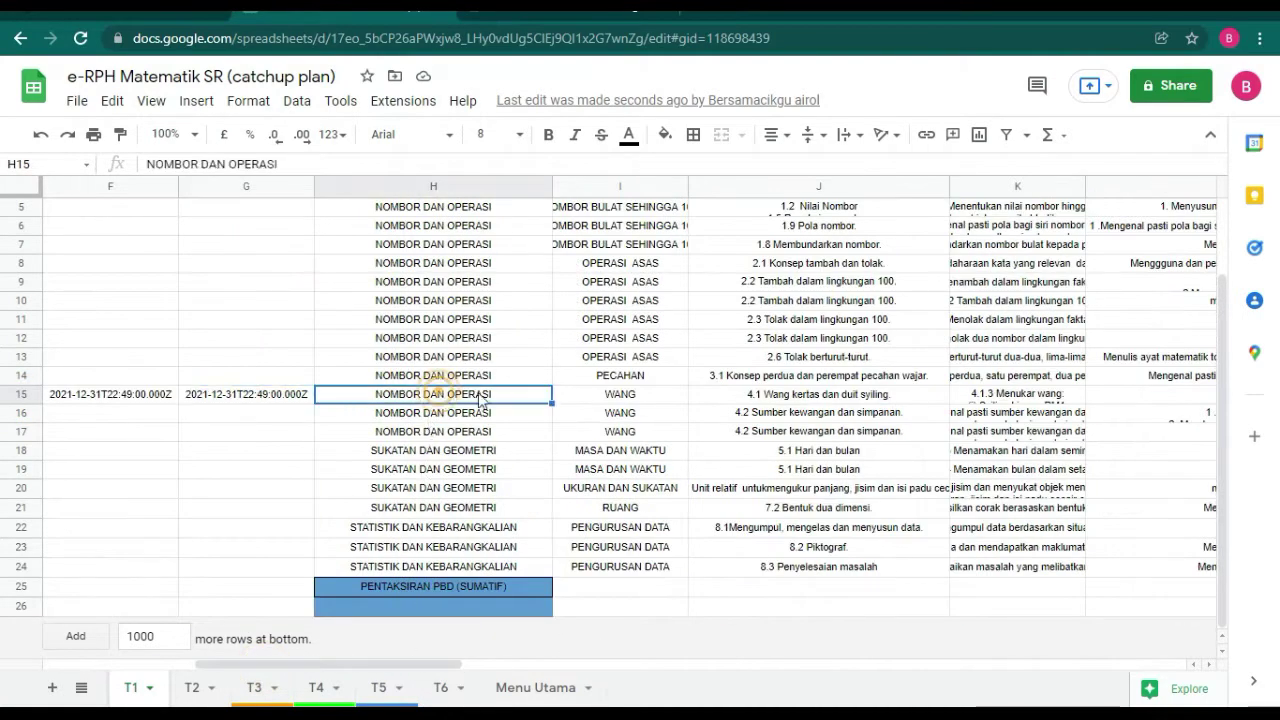
left_click(617, 402)
left_click(810, 400)
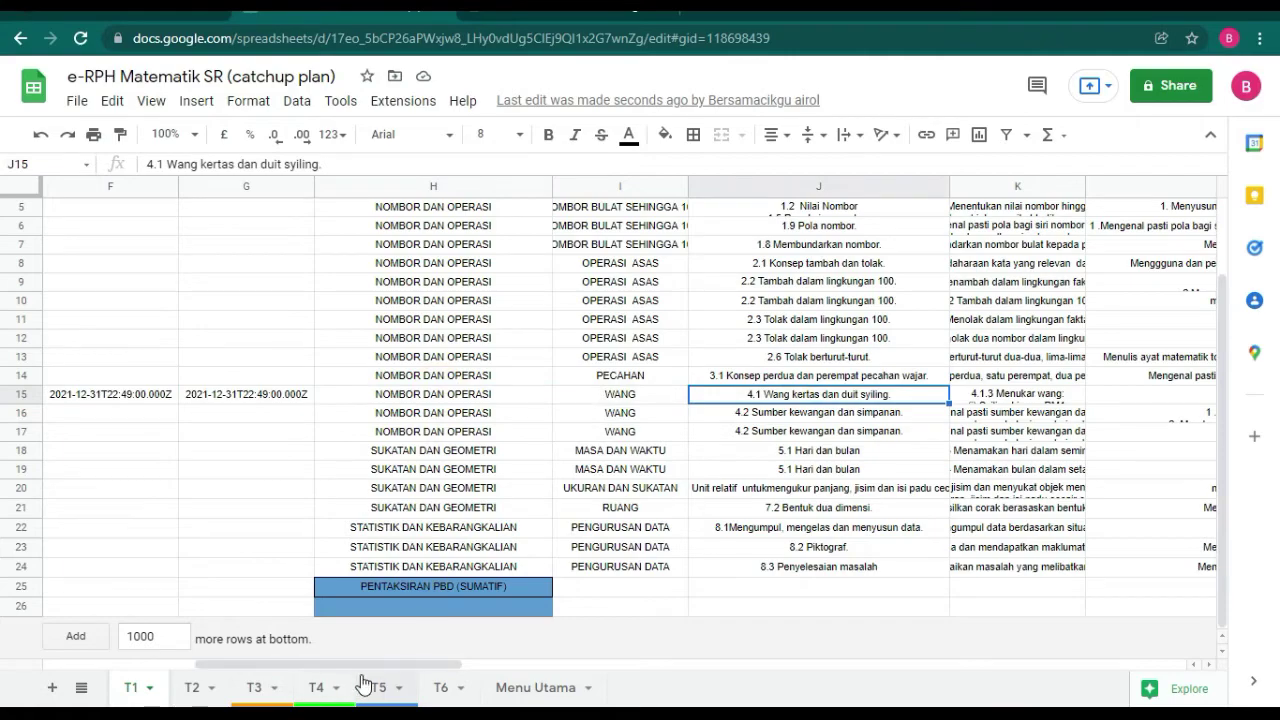
left_click_drag(370, 665, 803, 703)
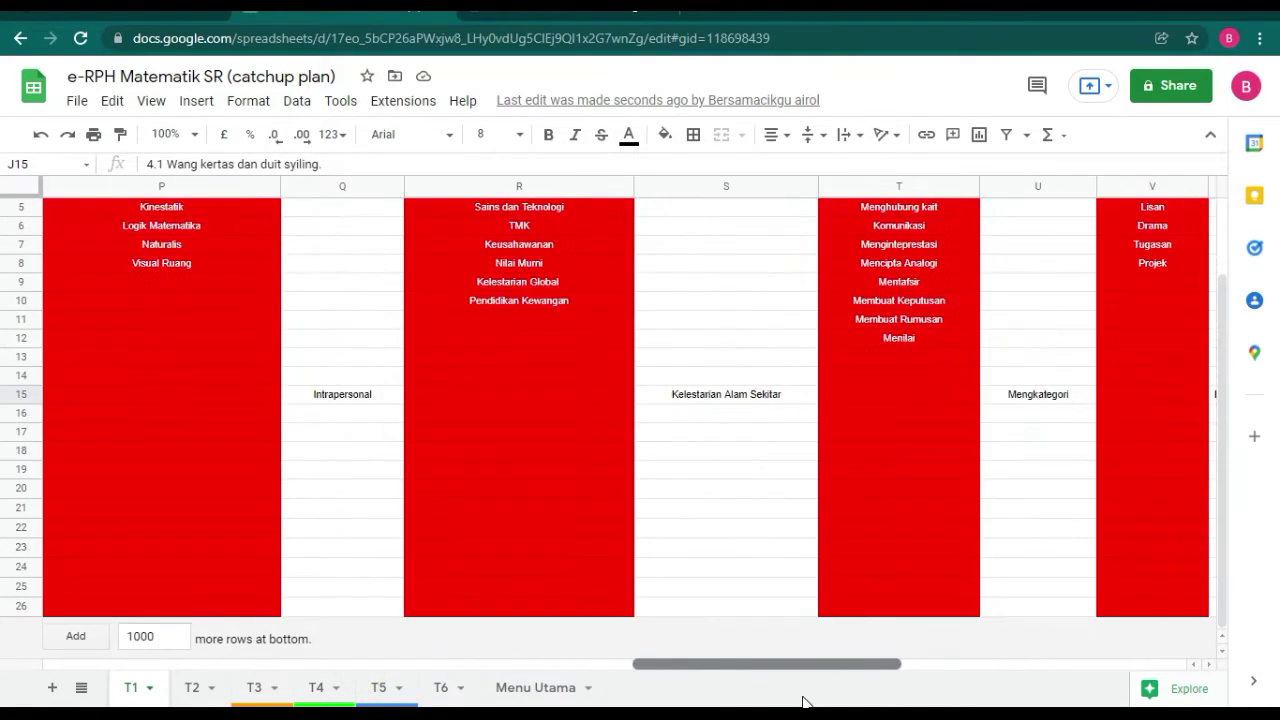
Compare the red PILIHAN option columns with the KECERGASAN PELBAGAI and ELEMEN MERENTAS KOKURIKULUM choices recorded for RPH 14.
scroll(366, 500, "up", 2)
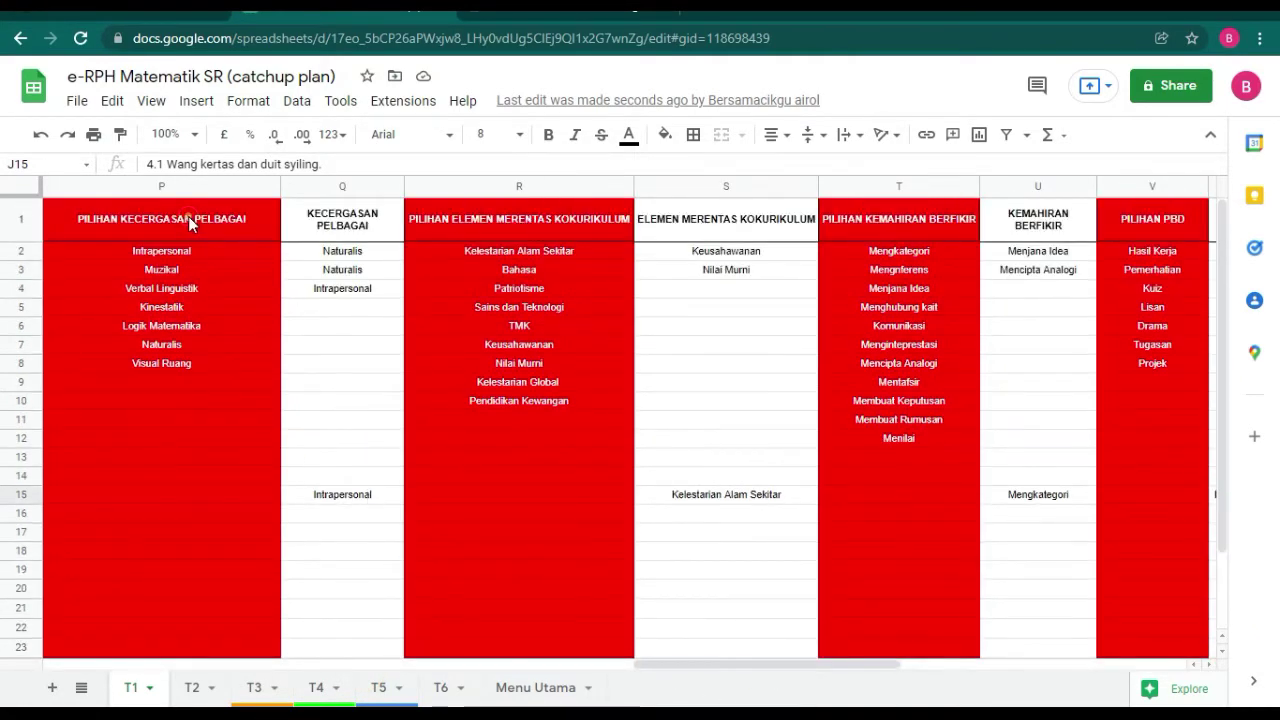
left_click_drag(188, 222, 177, 634)
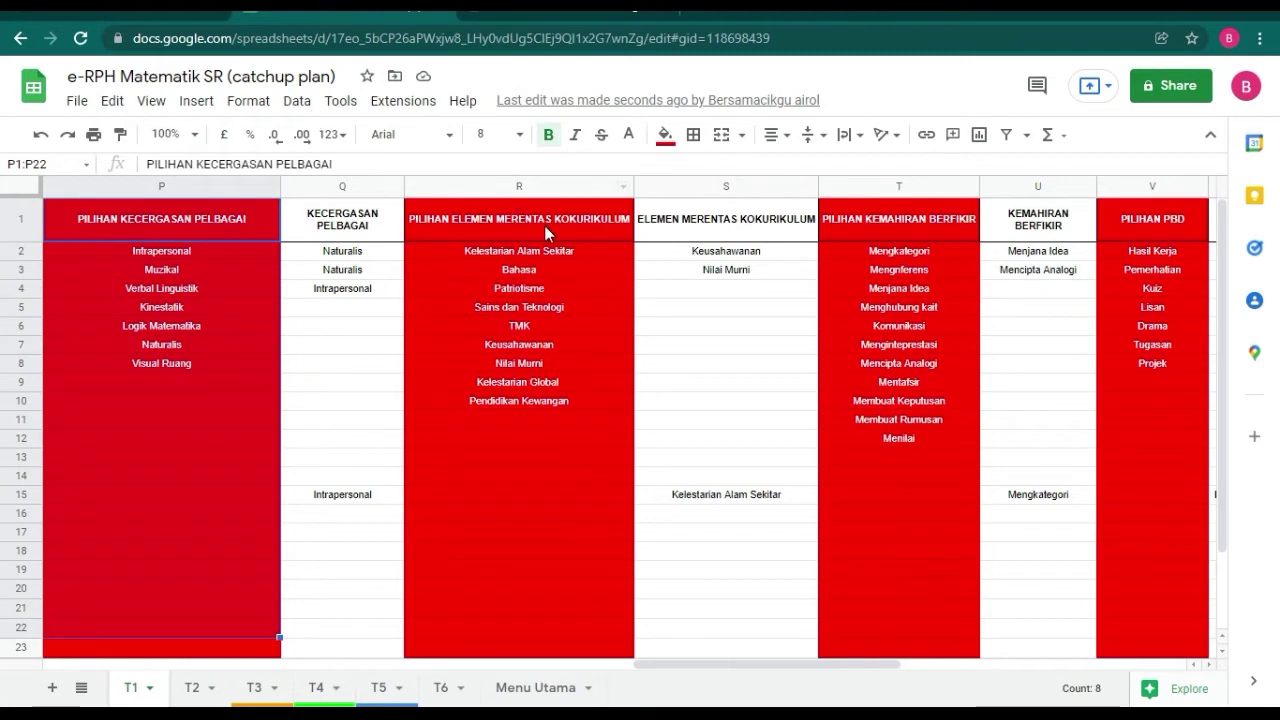
left_click_drag(544, 225, 541, 540)
left_click(341, 495)
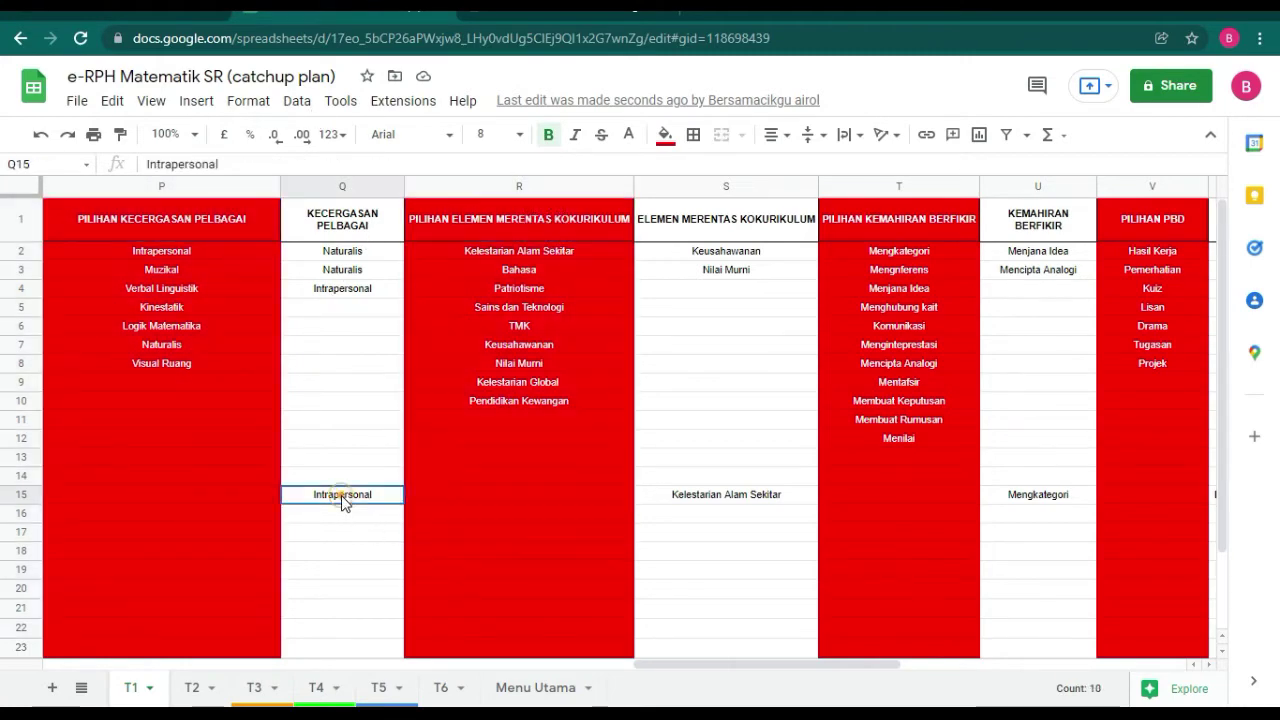
left_click(735, 500)
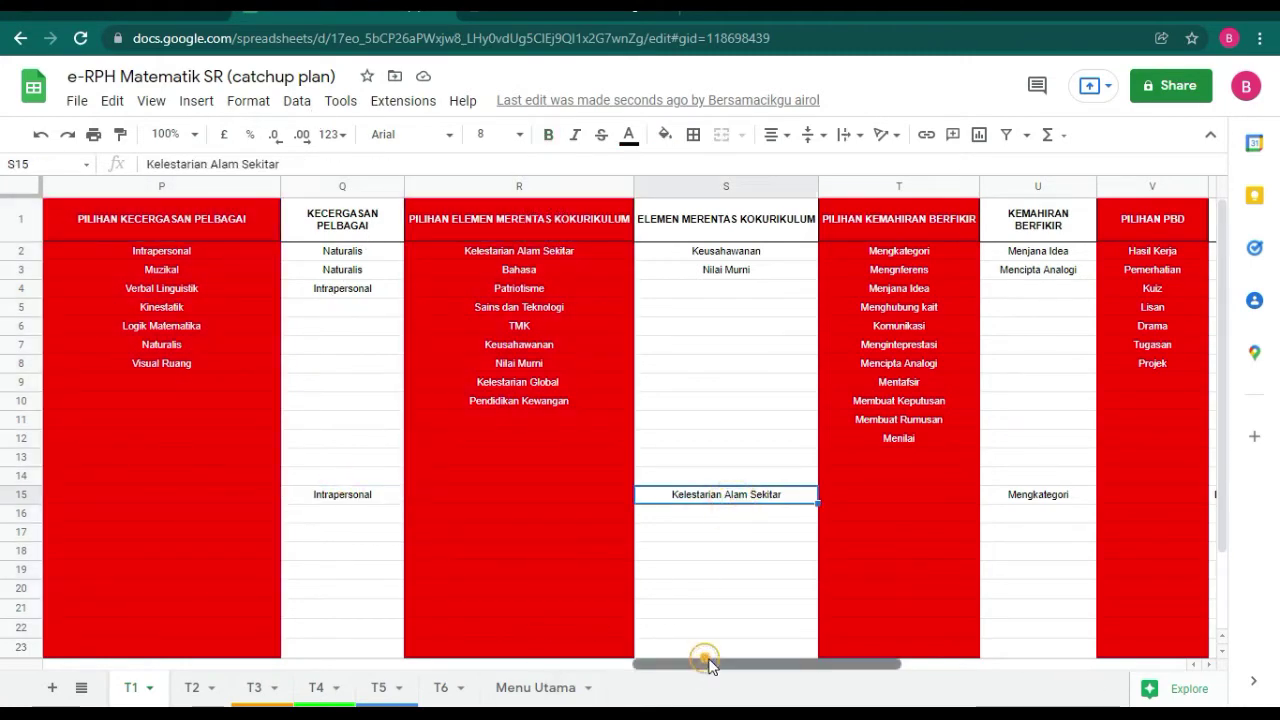
left_click_drag(703, 662, 871, 667)
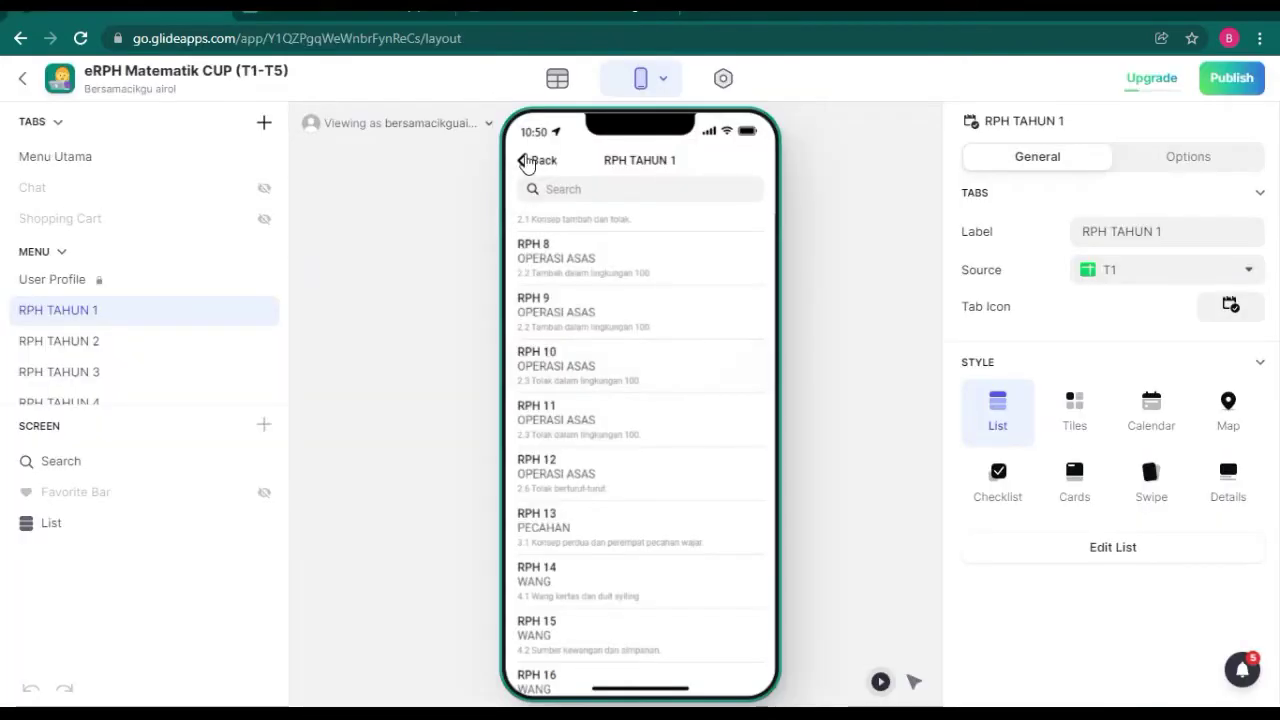
Switch to the Glide app, review the saved fields of RPH 14, and go back to Menu Utama.
left_click(574, 580)
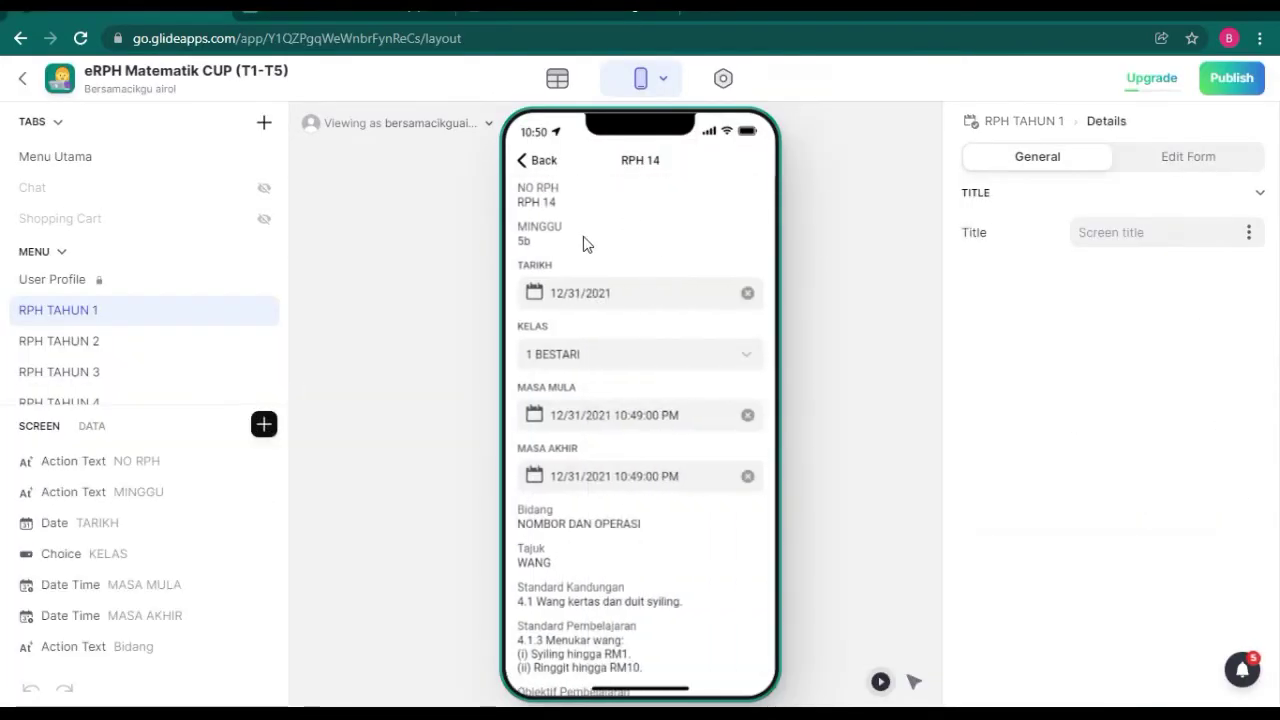
scroll(643, 411, "down", 8)
scroll(620, 226, "up", 2)
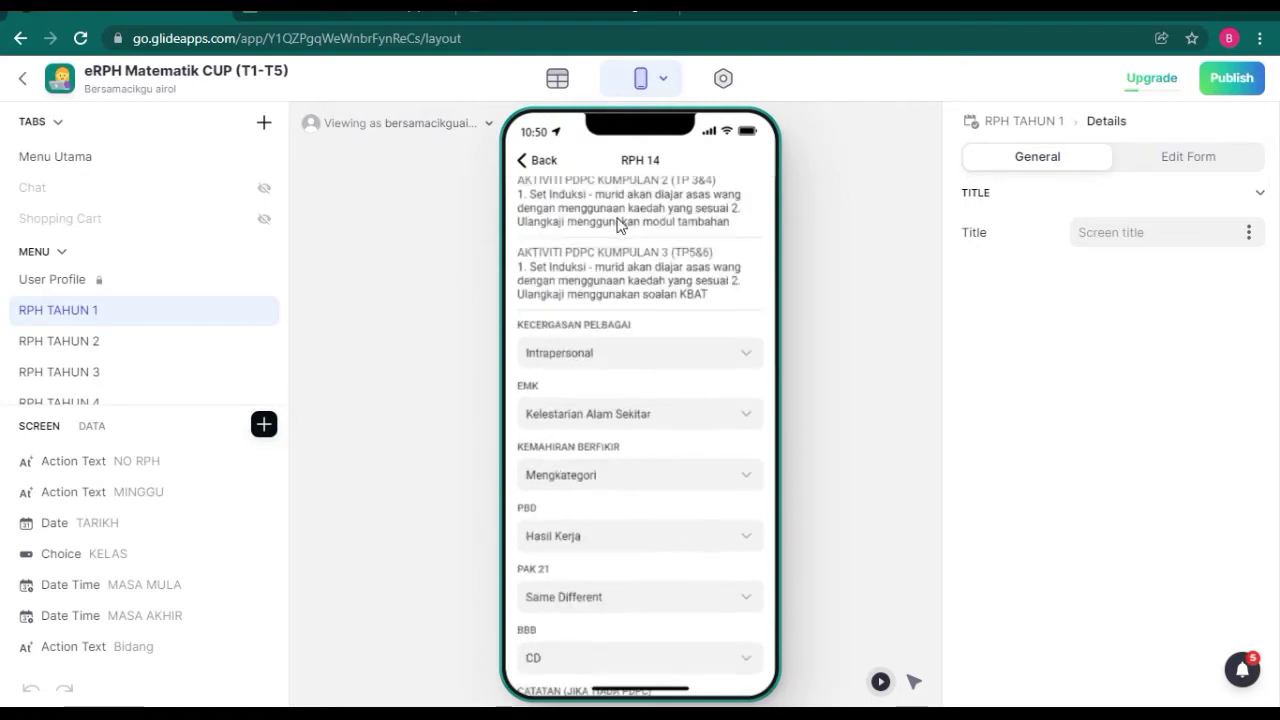
scroll(610, 220, "up", 3)
left_click(531, 160)
scroll(620, 410, "down", 4)
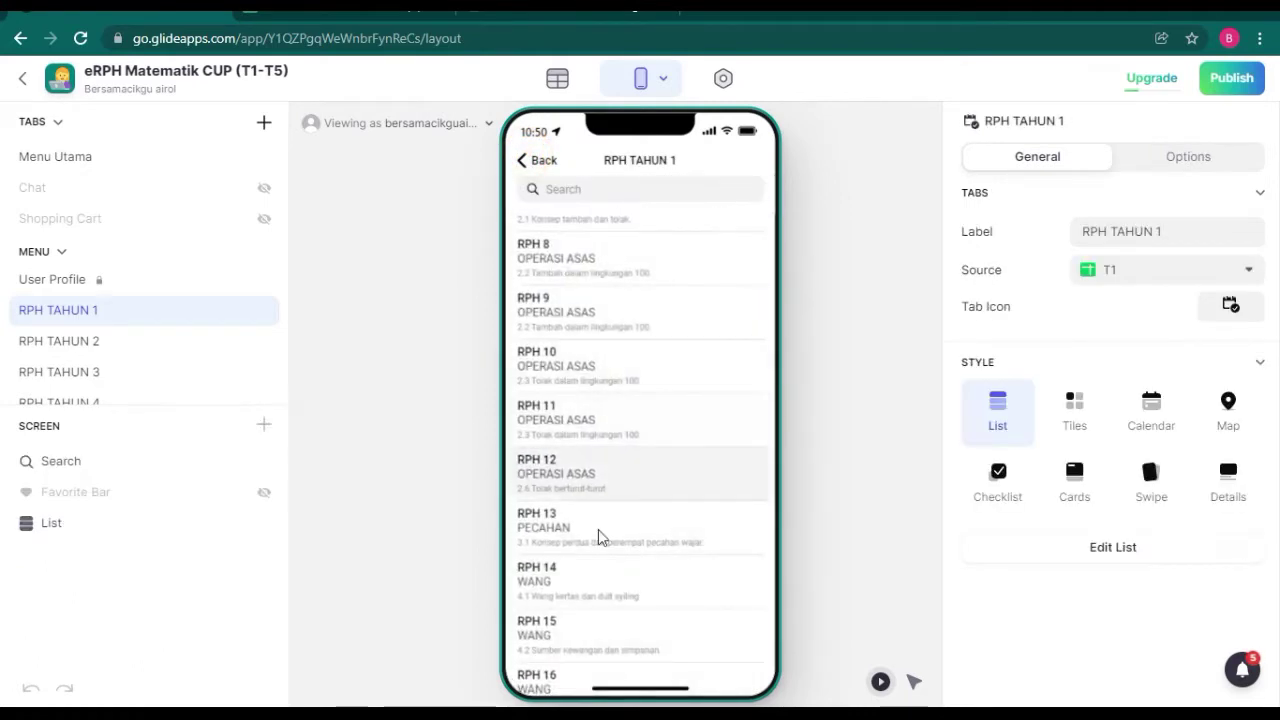
left_click(580, 585)
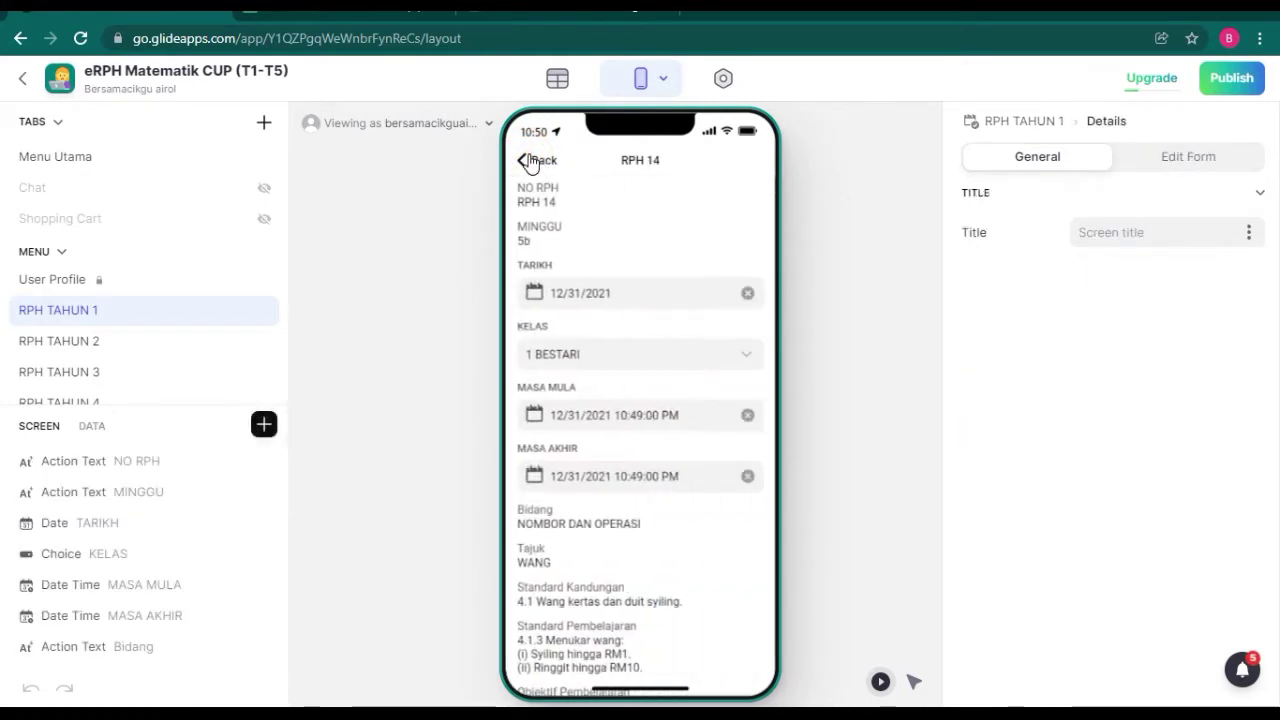
left_click(531, 160)
left_click(521, 160)
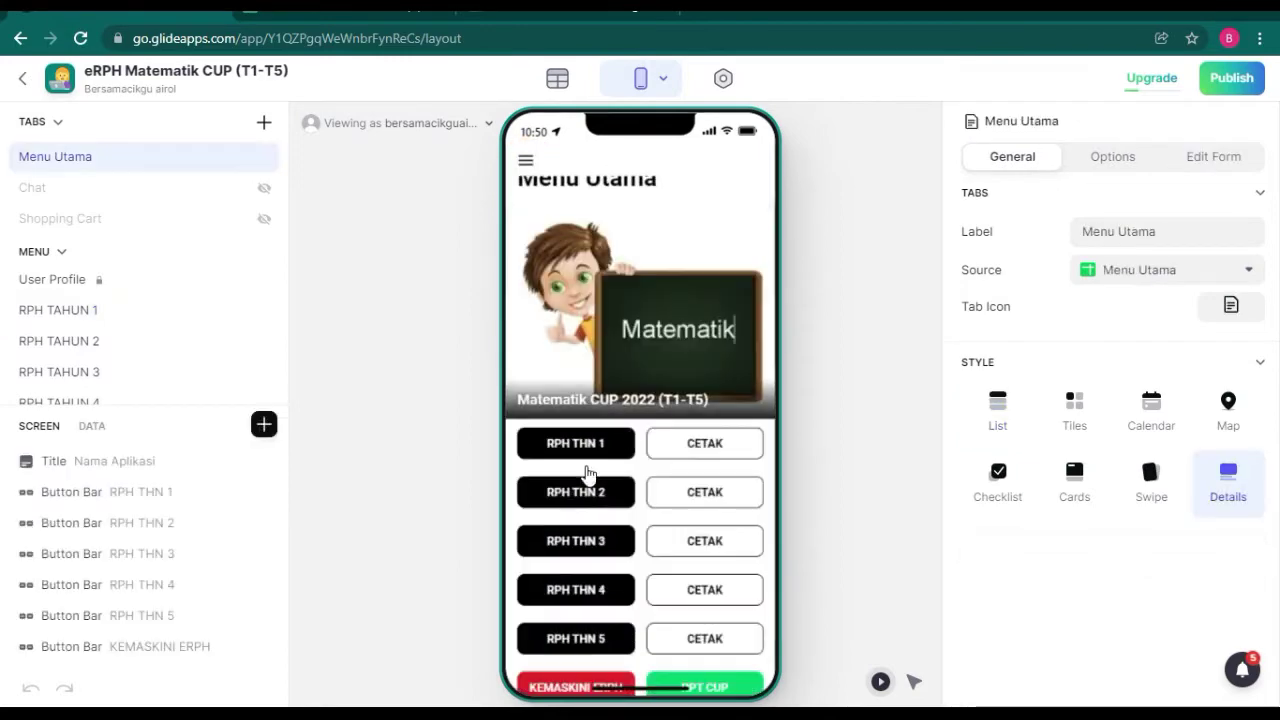
Test the CETAK link for RPH THN 1 and inspect its button bar settings and the linked print sheet.
left_click(706, 444)
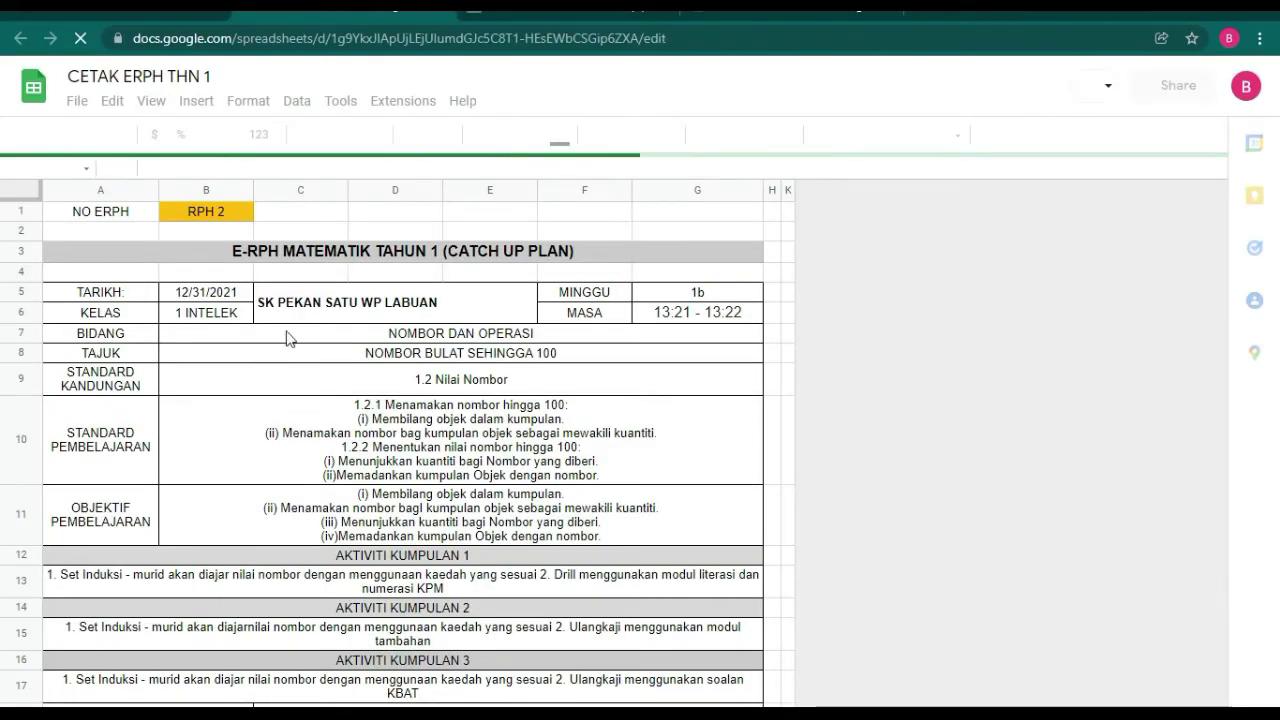
left_click(118, 12)
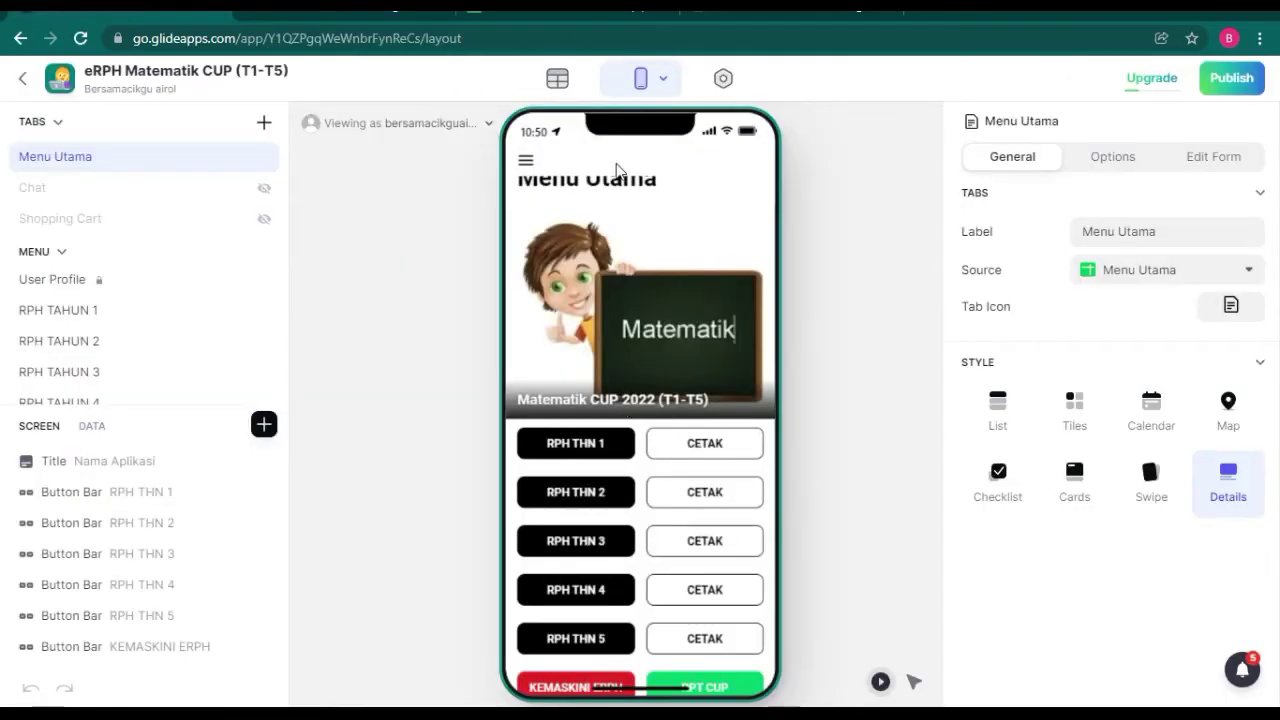
left_click(1229, 38)
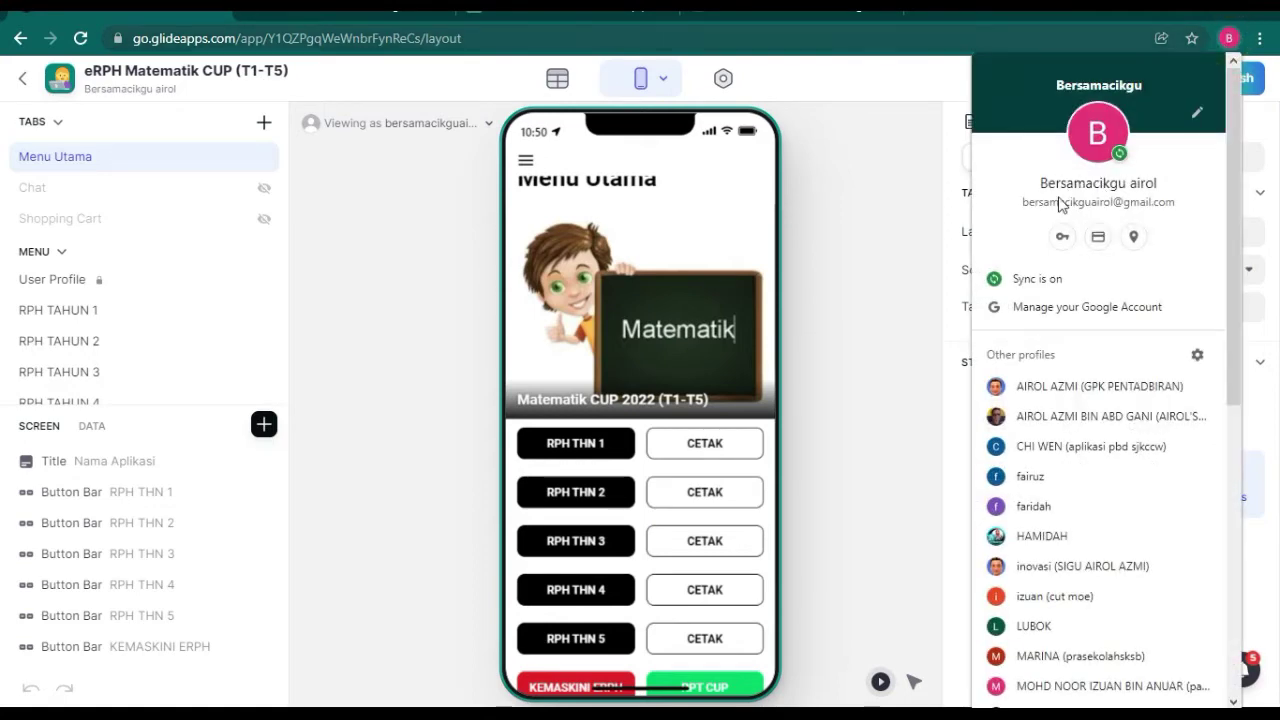
left_click(883, 208)
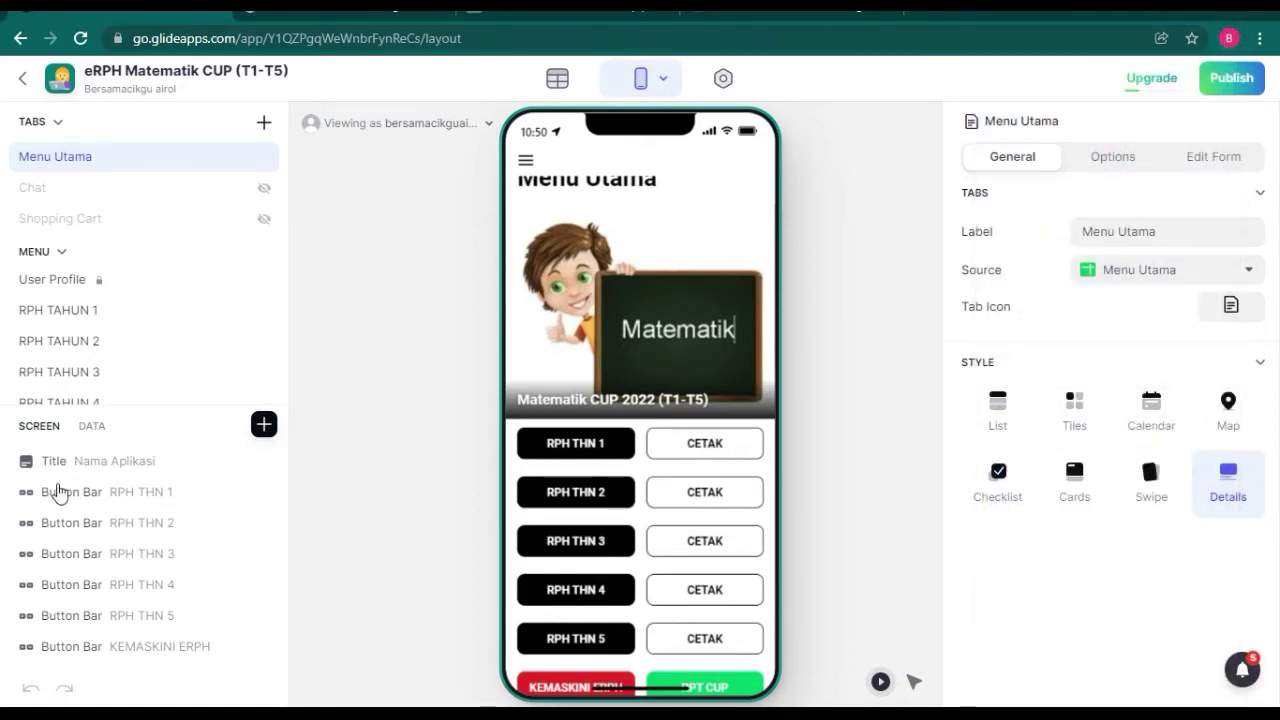
left_click(133, 500)
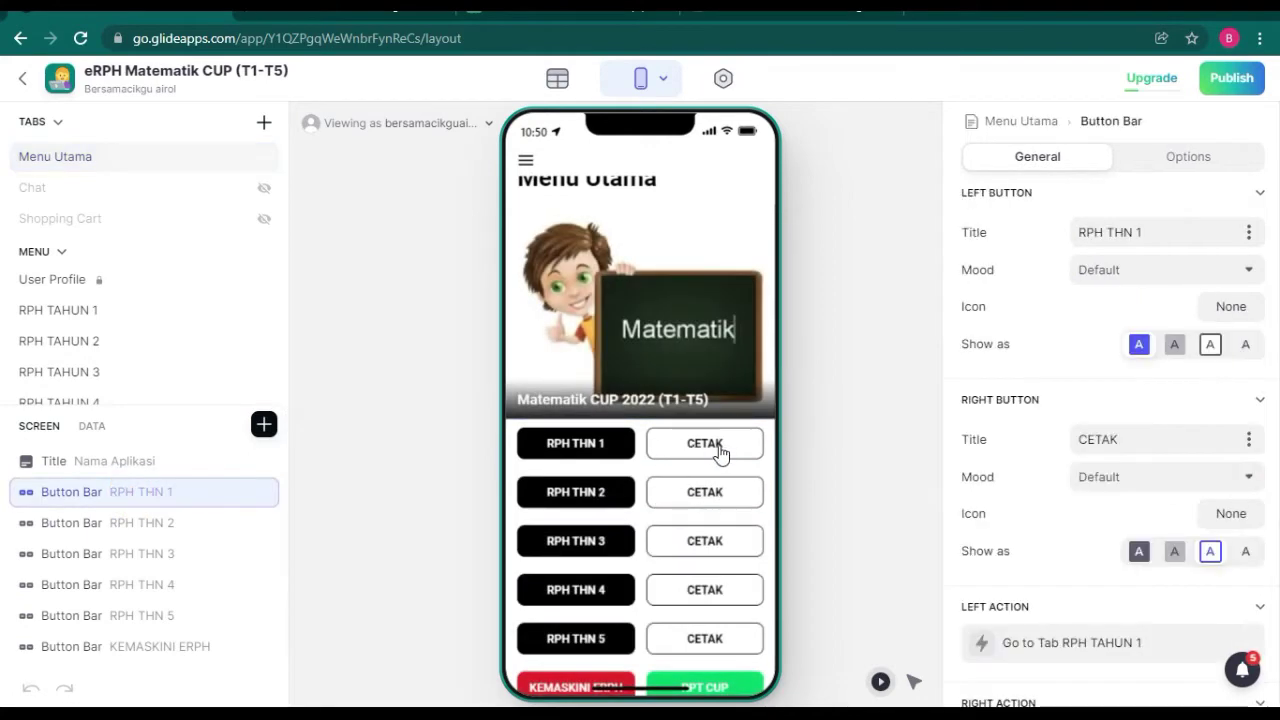
left_click(478, 10)
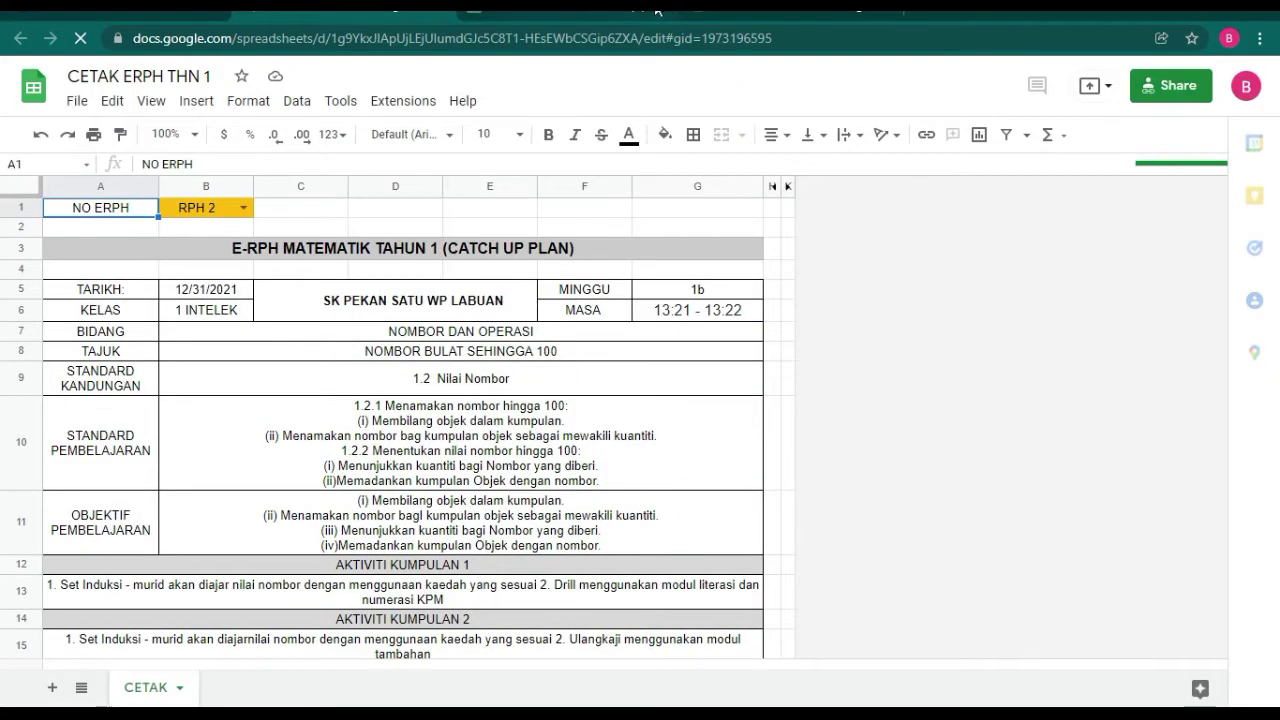
left_click(445, 12)
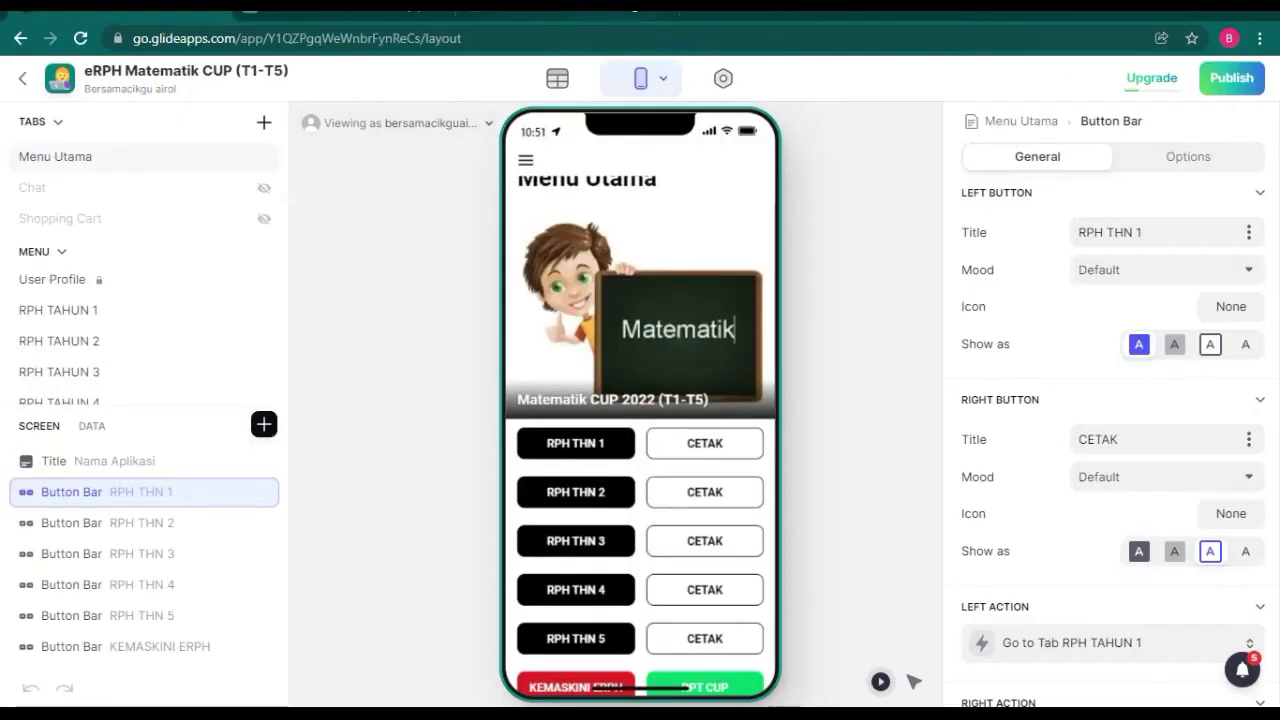
Open CETAK ERPH THN 1.xlsx from the Drive folder ERPH MATH CUP 2022 and save it as Google Sheets.
left_click(565, 10)
double_click(368, 381)
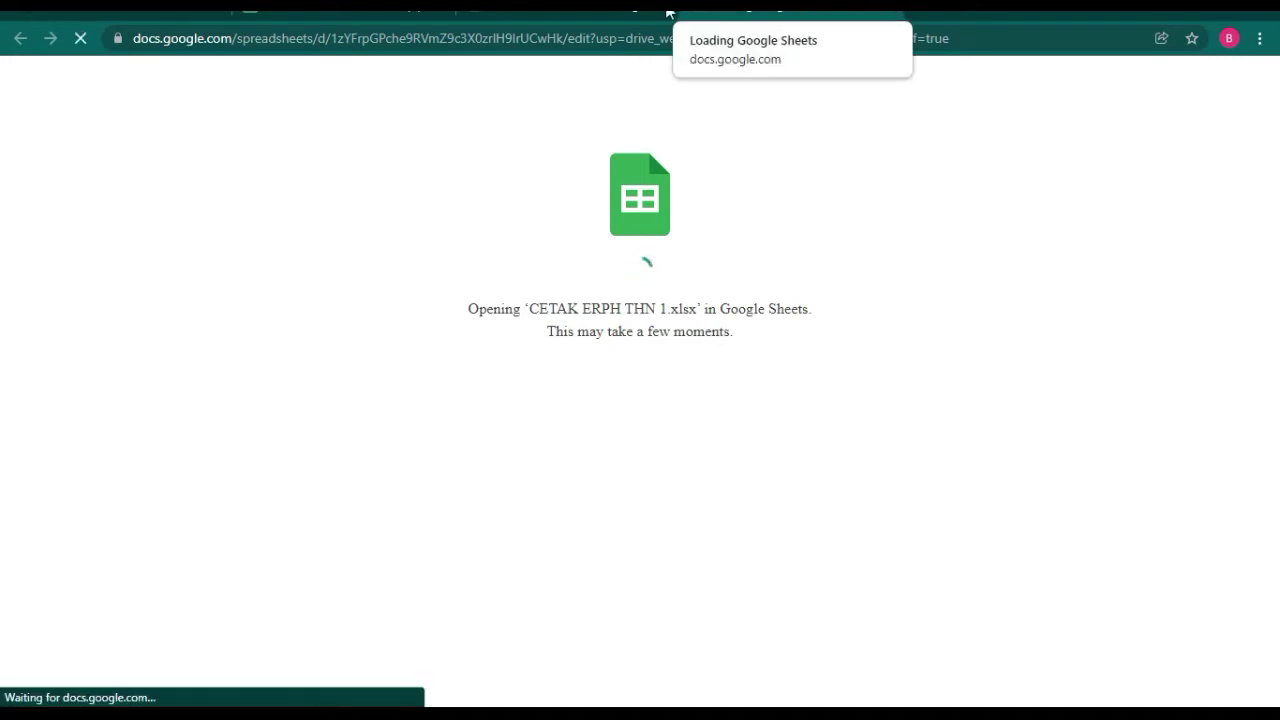
left_click(549, 18)
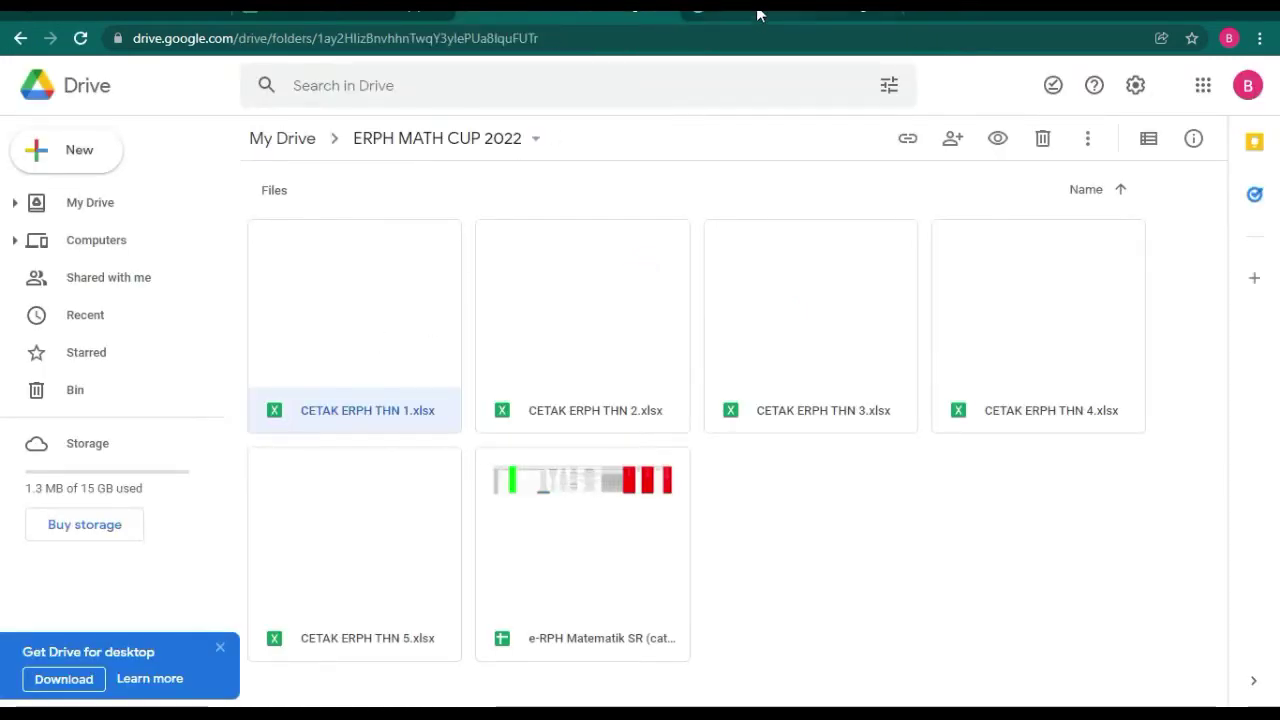
left_click(690, 18)
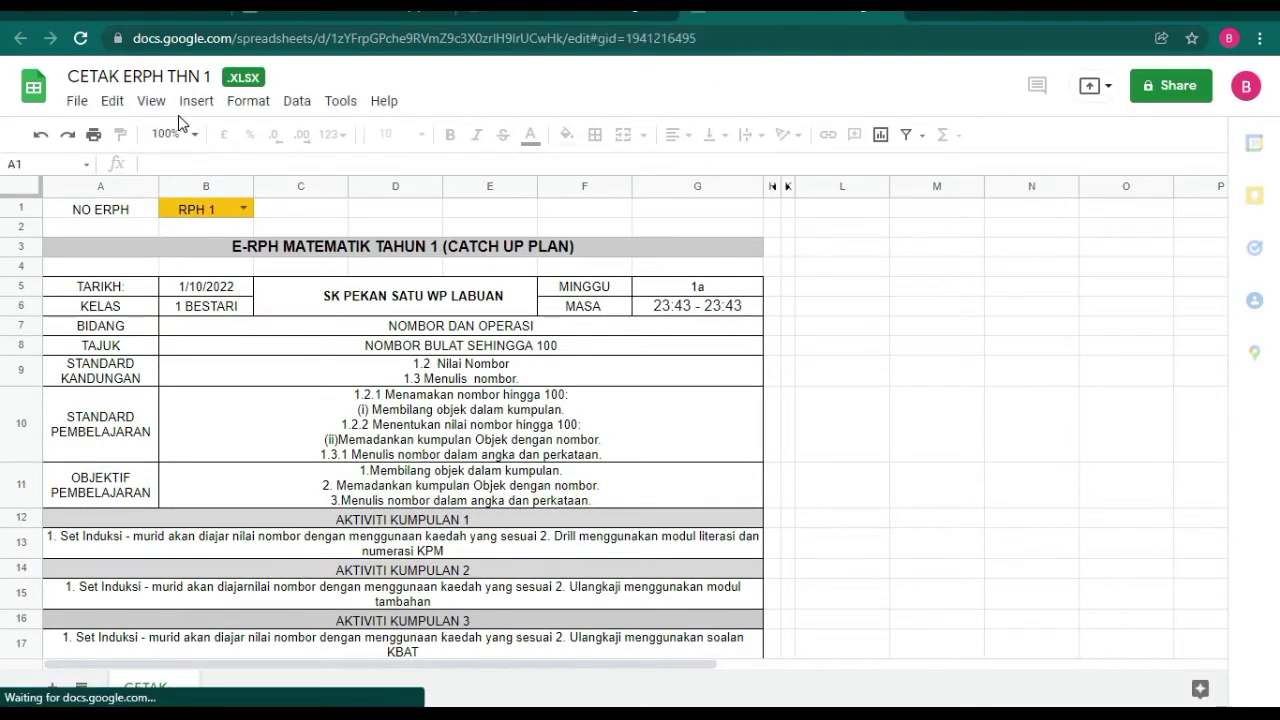
left_click(77, 101)
left_click(157, 255)
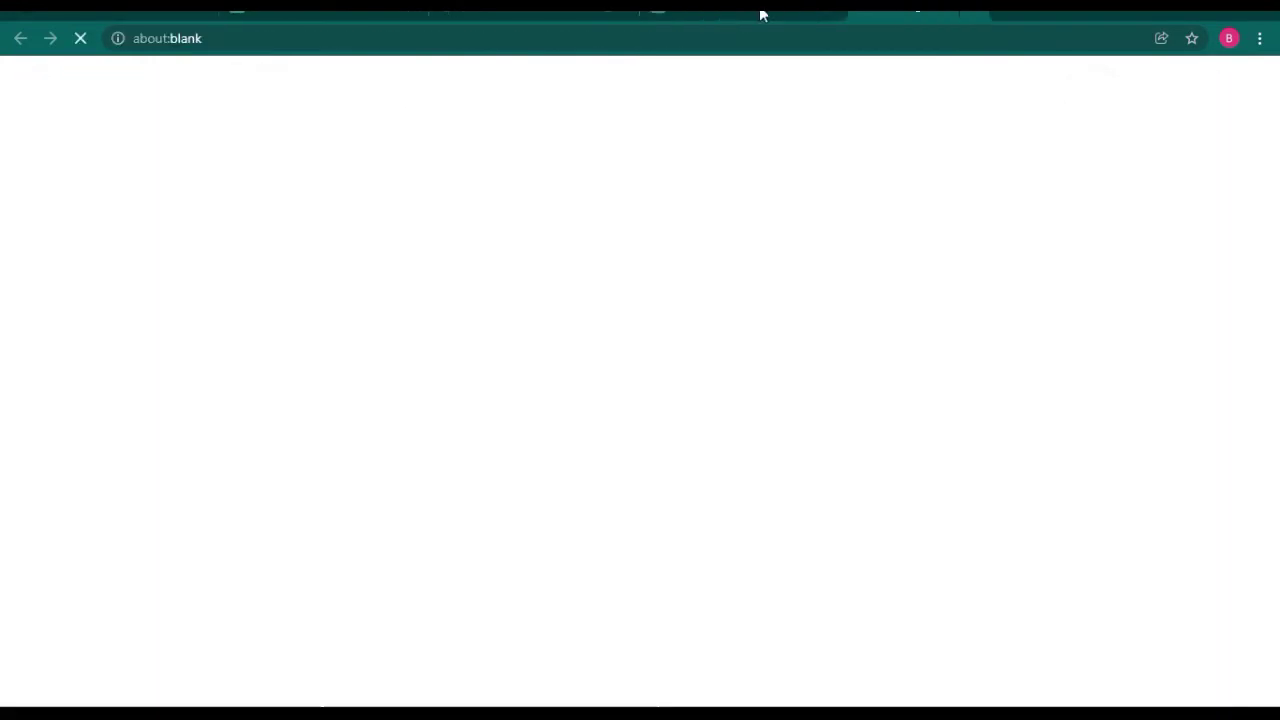
Open CETAK ERPH THN 2.xlsx and CETAK ERPH THN 3.xlsx from the Drive folder in separate browser tabs.
left_click(490, 11)
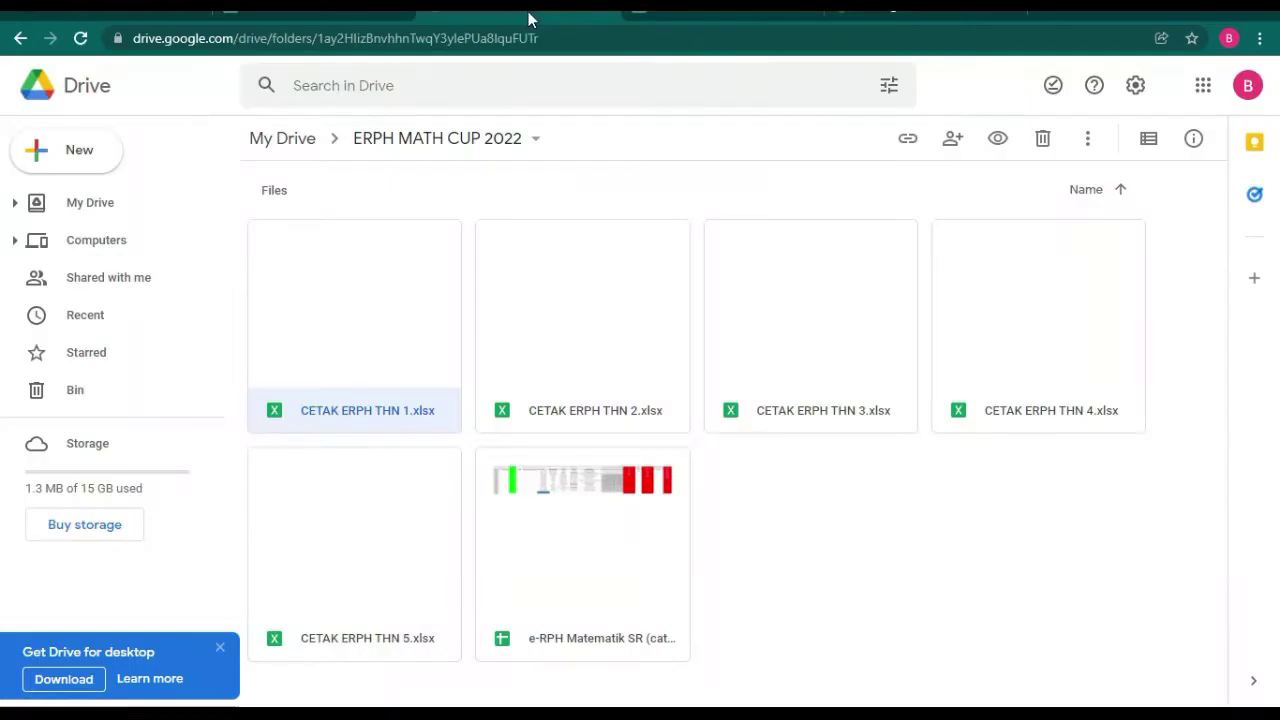
double_click(610, 387)
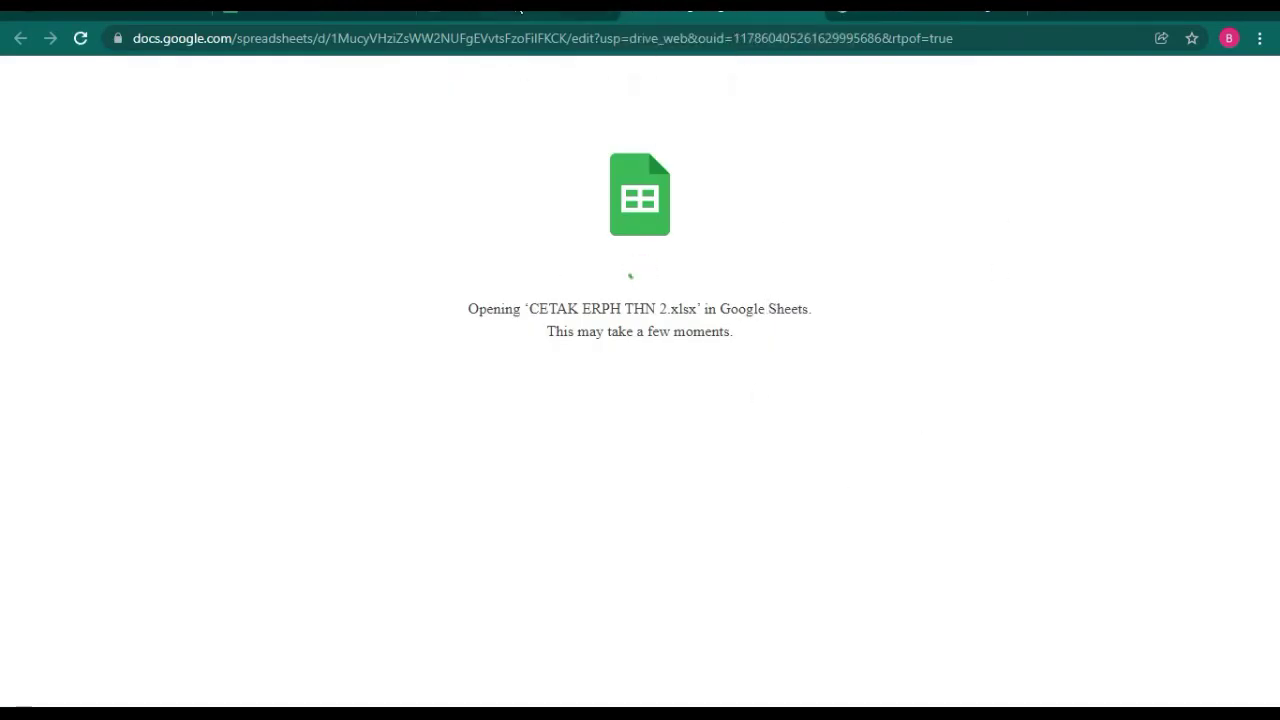
left_click(490, 11)
left_click(1048, 358)
double_click(1048, 358)
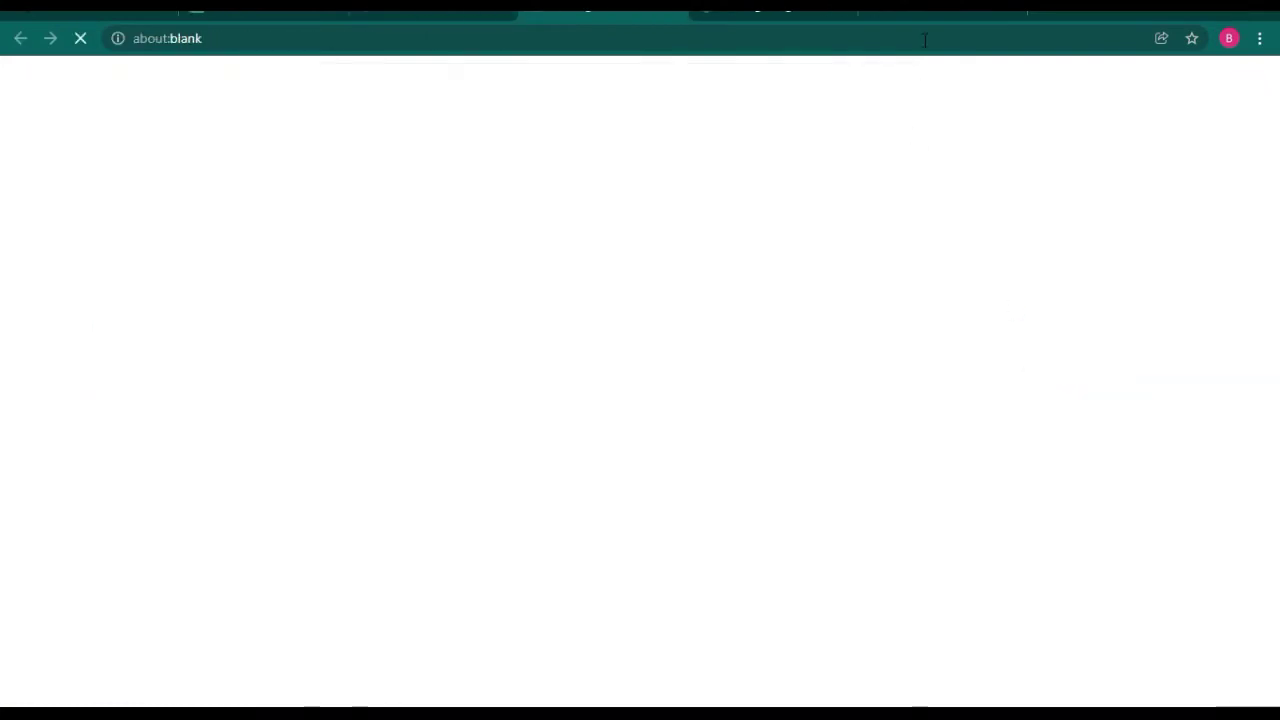
left_click(934, 14)
left_click(996, 14)
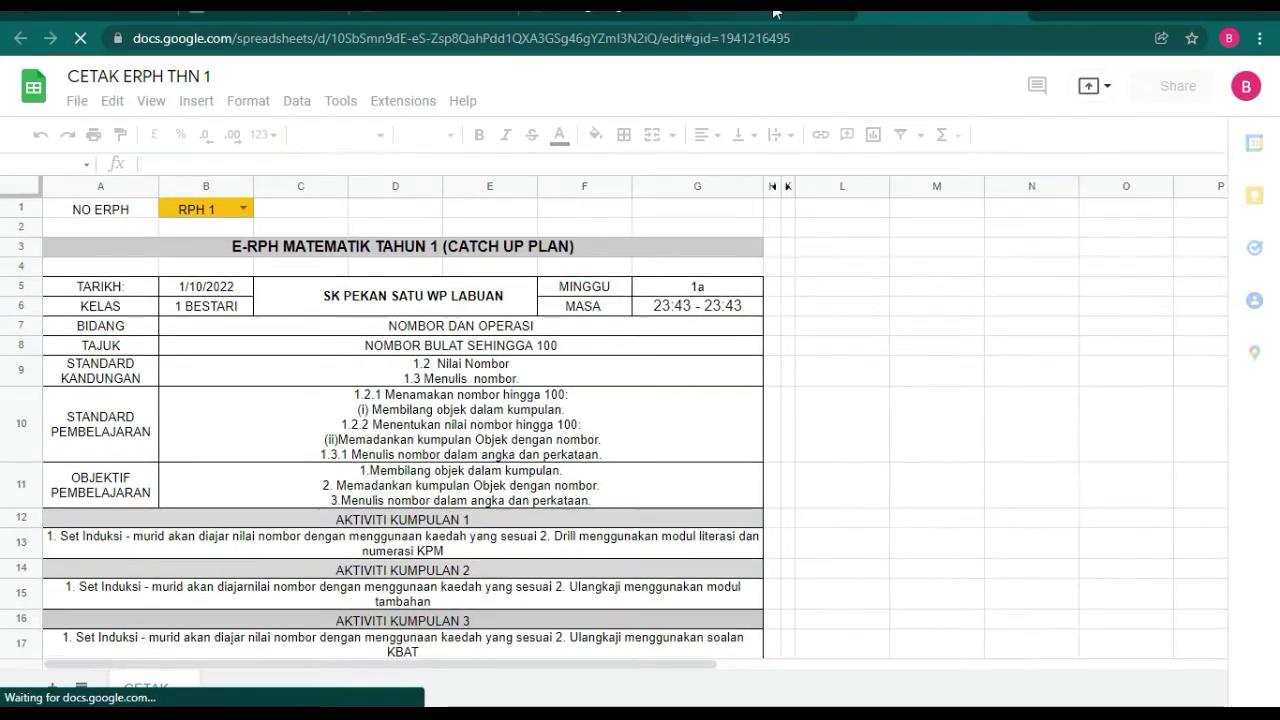
left_click(779, 16)
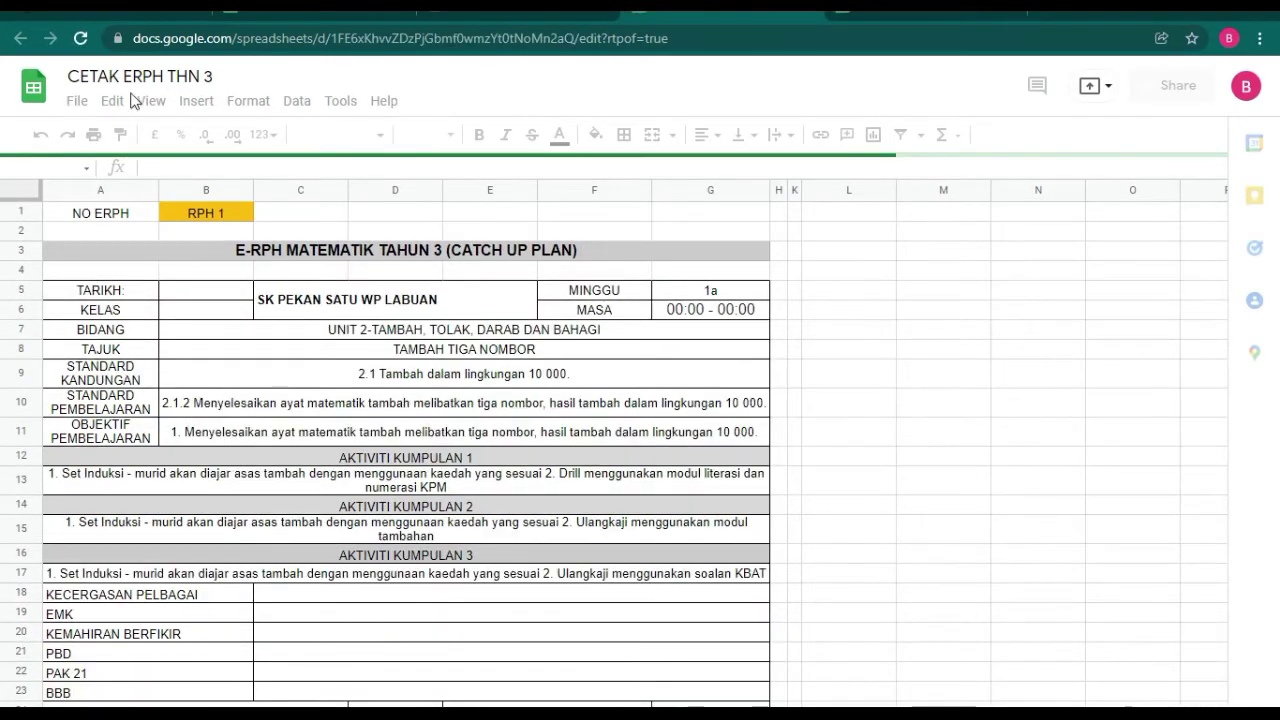
Save CETAK ERPH THN 2.xlsx as Google Sheets.
left_click(915, 10)
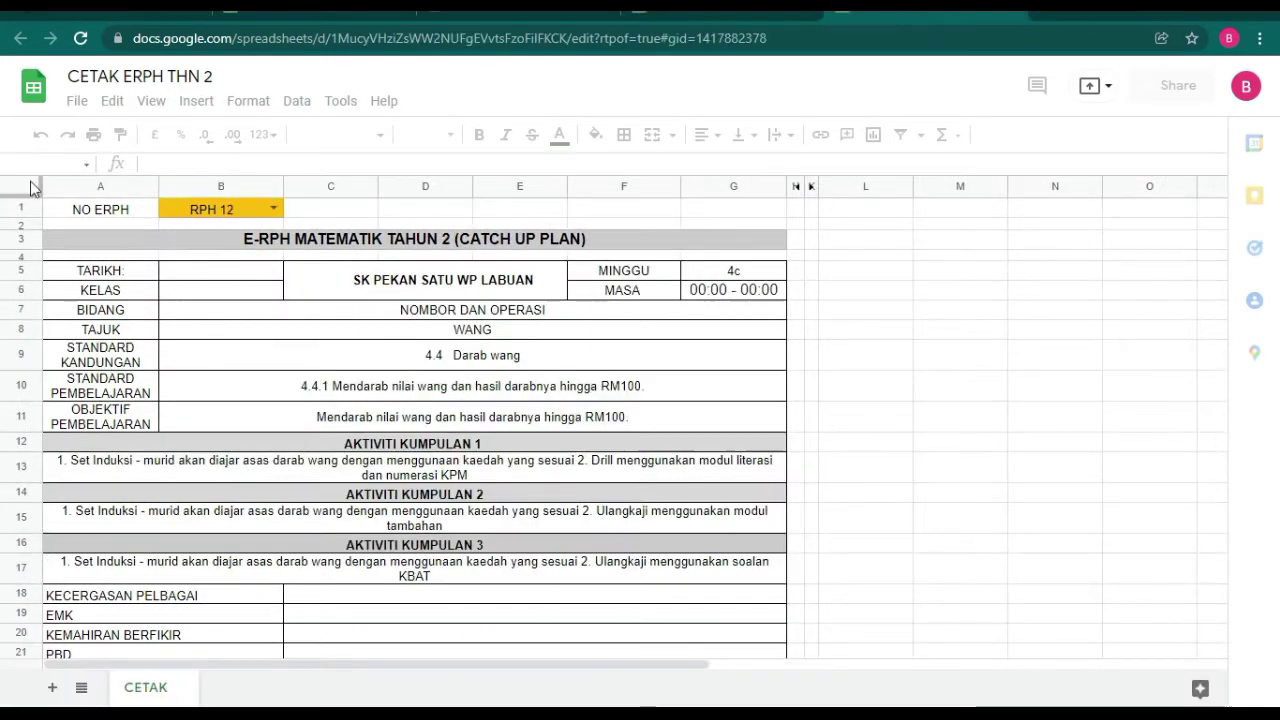
left_click(77, 101)
left_click(143, 256)
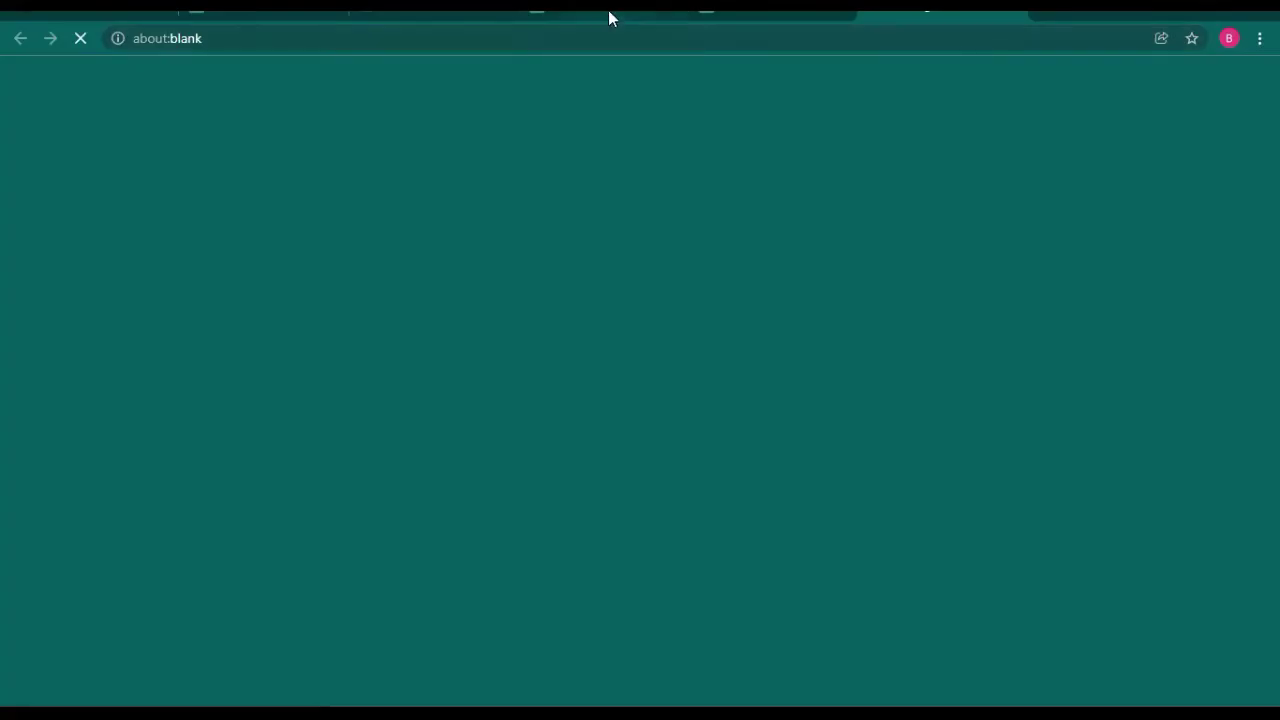
Save CETAK ERPH THN 3.xlsx as Google Sheets.
left_click(558, 12)
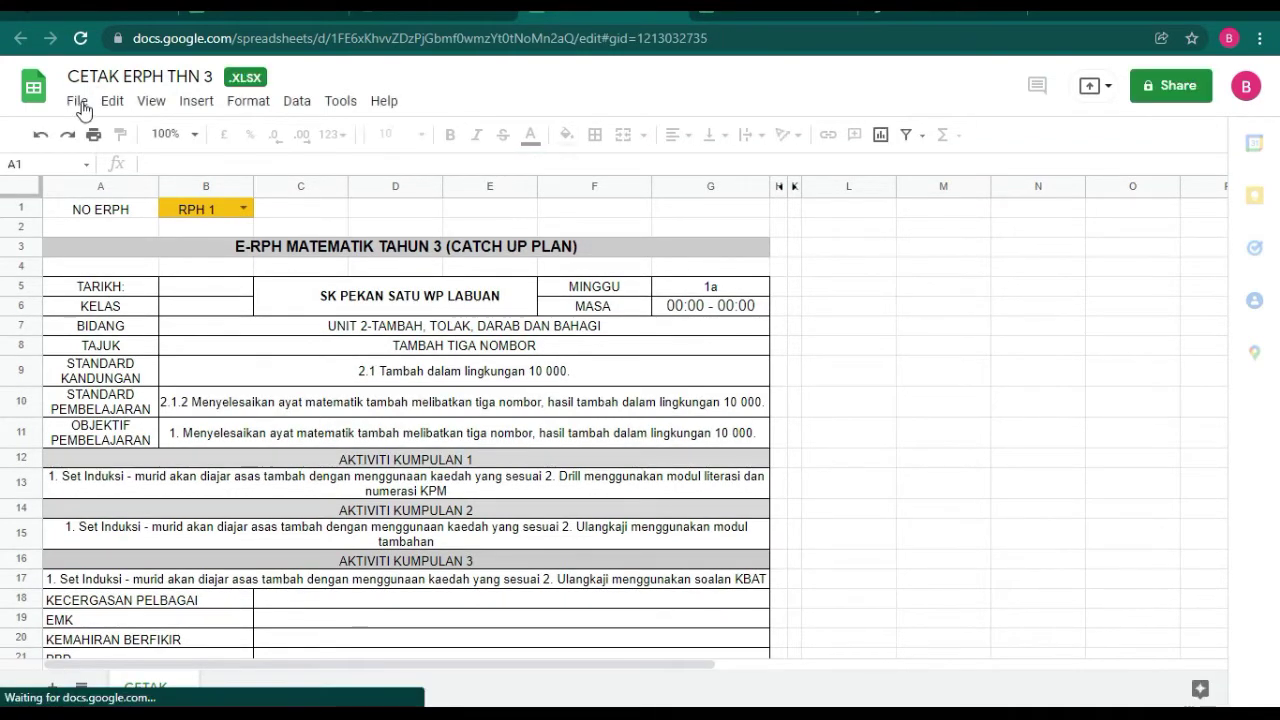
left_click(77, 101)
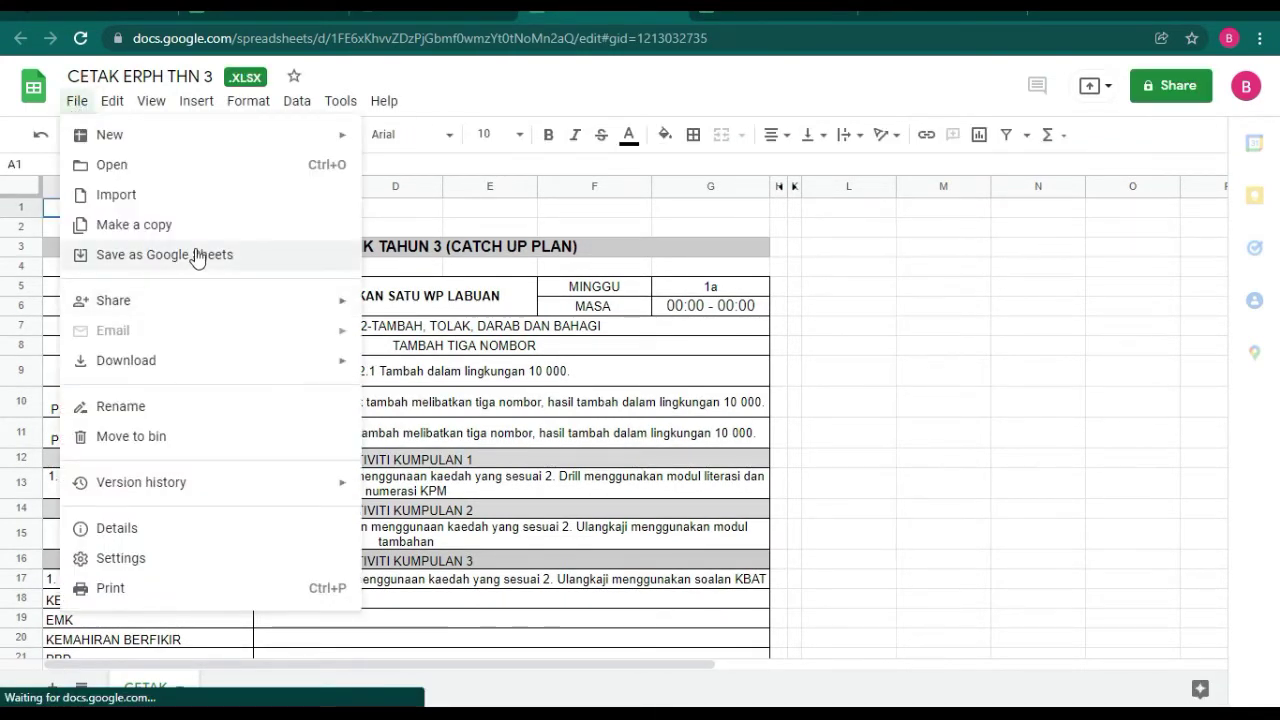
left_click(192, 254)
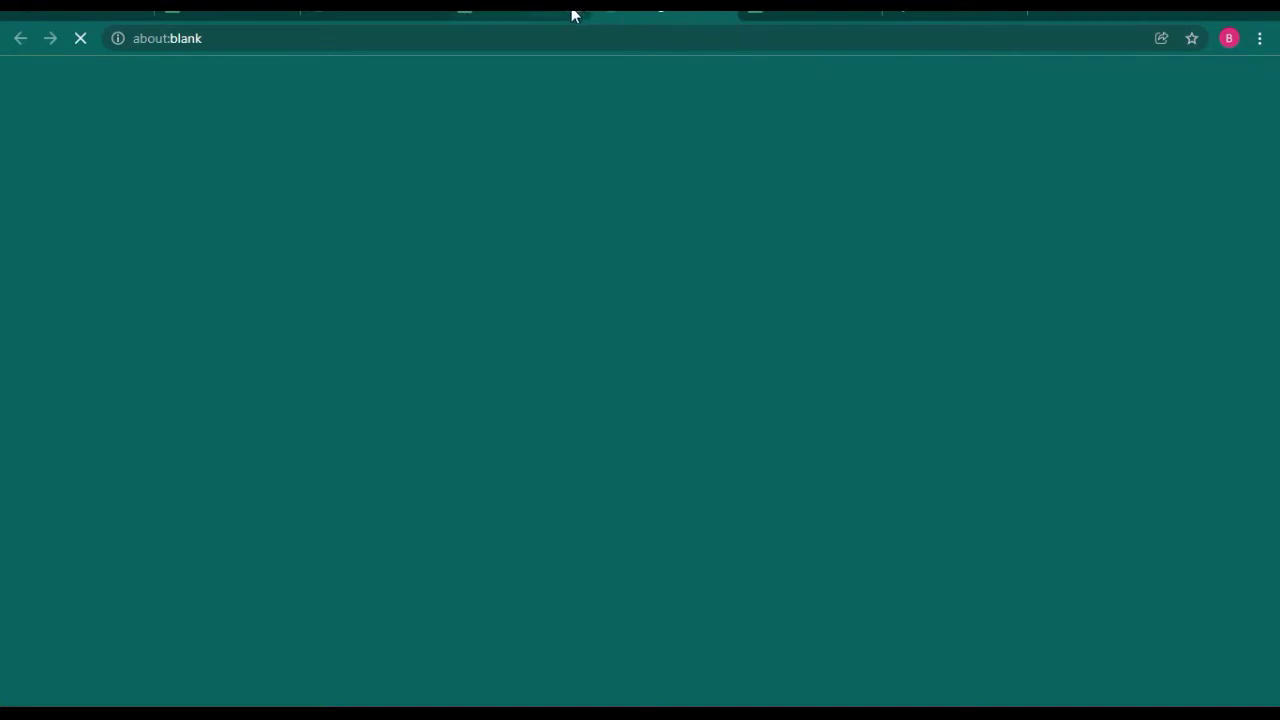
Open CETAK ERPH THN 5.xlsx and CETAK ERPH THN 4.xlsx from the Drive folder ERPH MATH CUP 2022 in separate browser tabs.
left_click(376, 14)
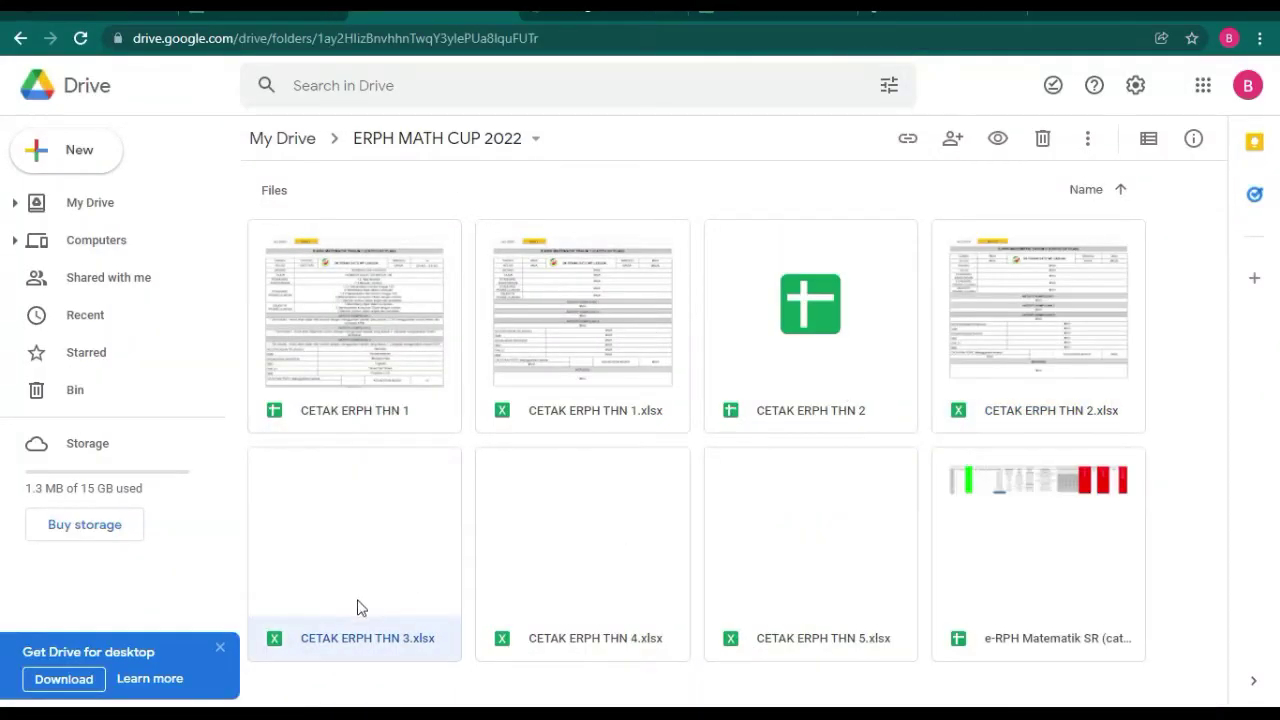
double_click(655, 637)
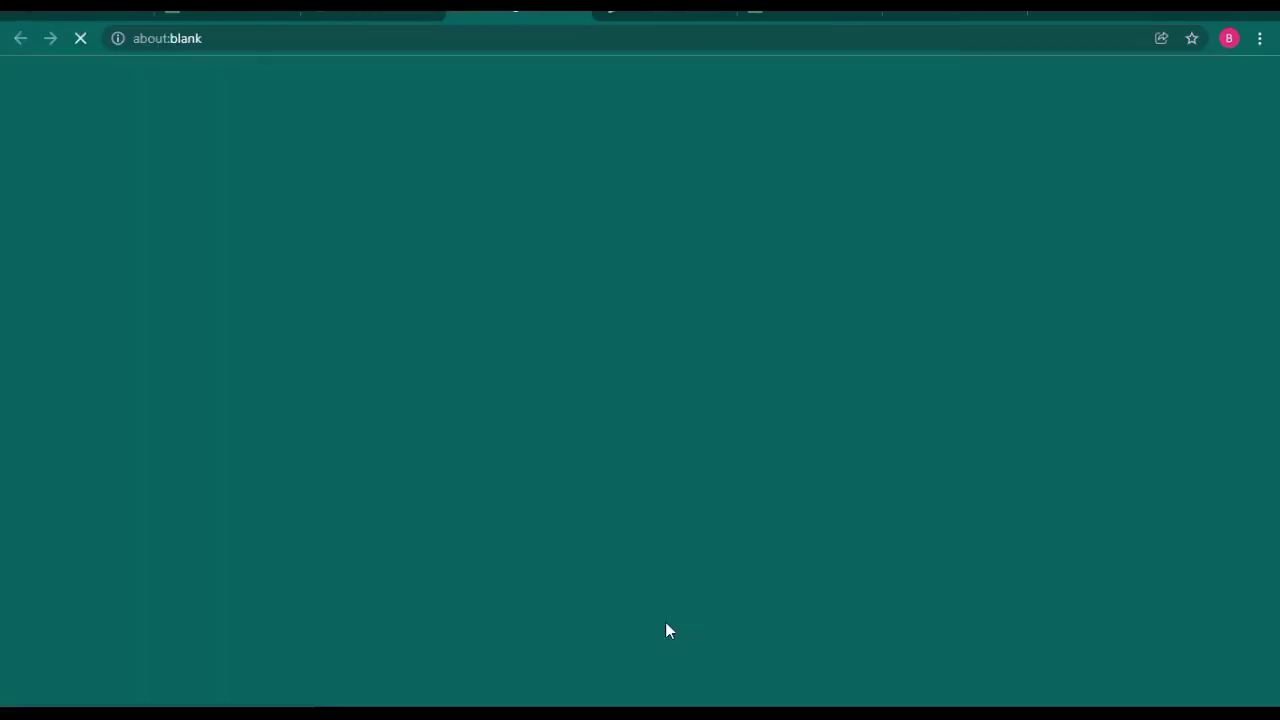
left_click(357, 25)
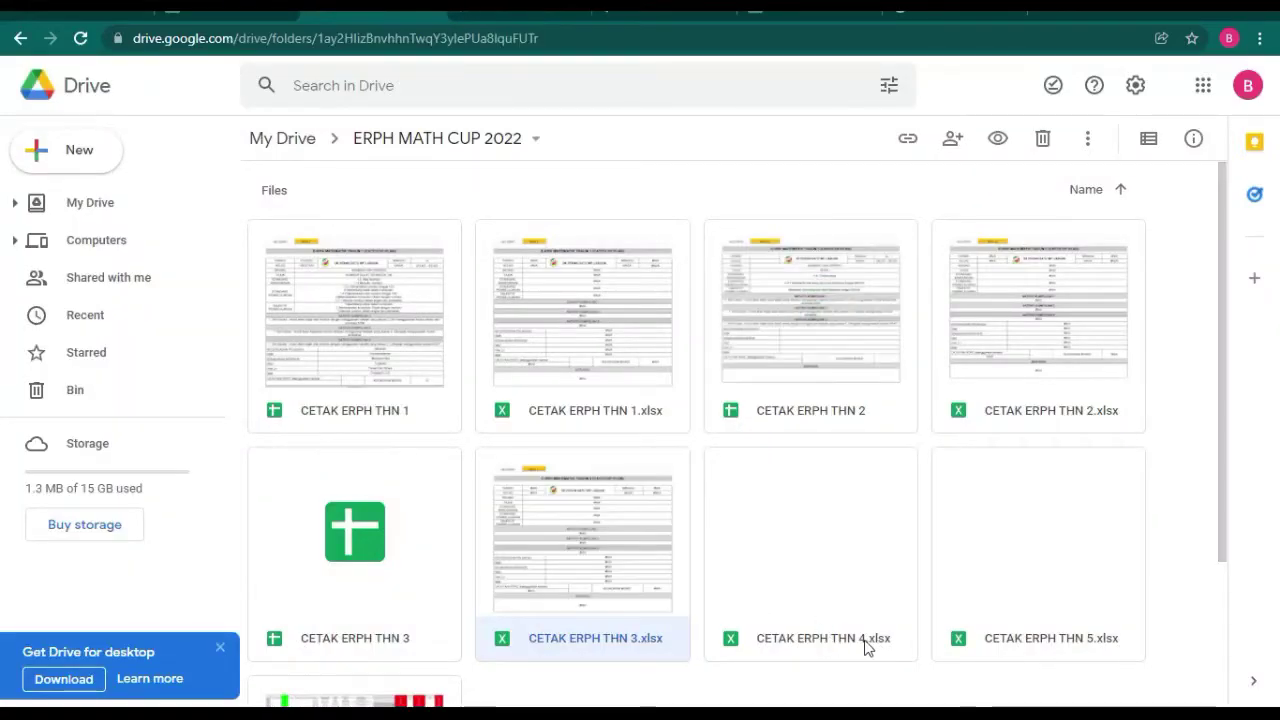
left_click(1063, 642)
double_click(1063, 640)
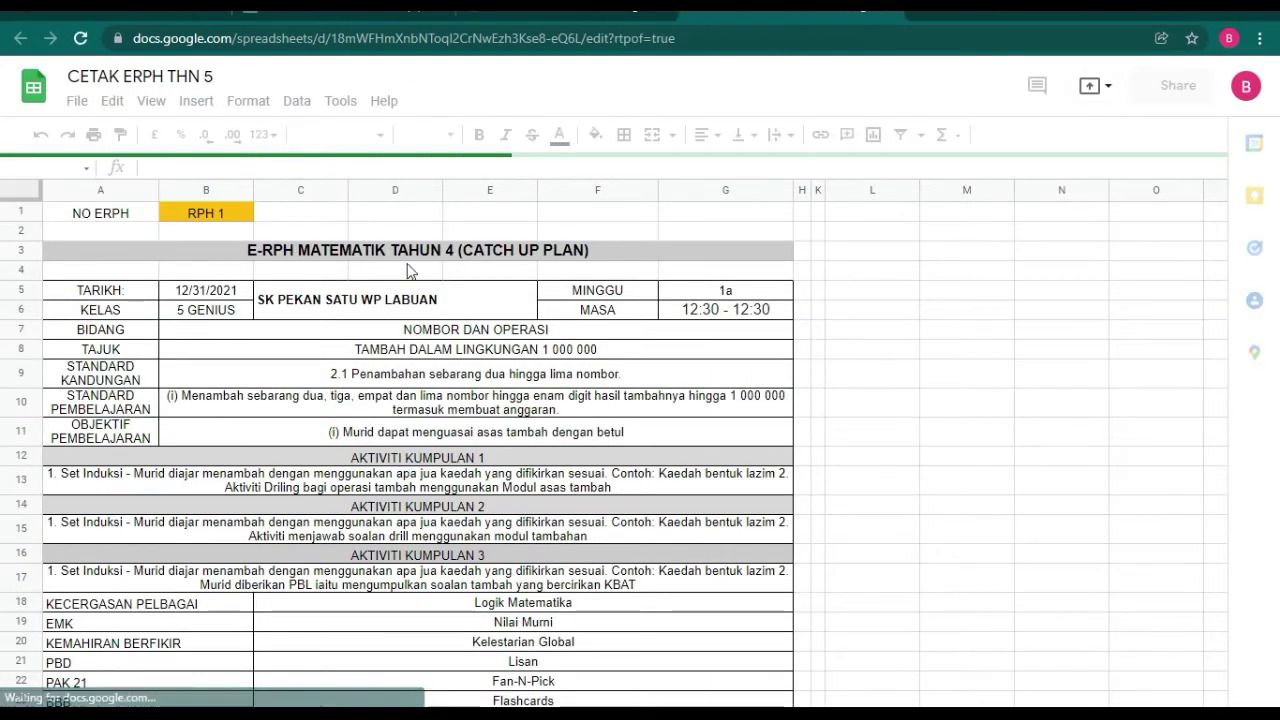
left_click(526, 14)
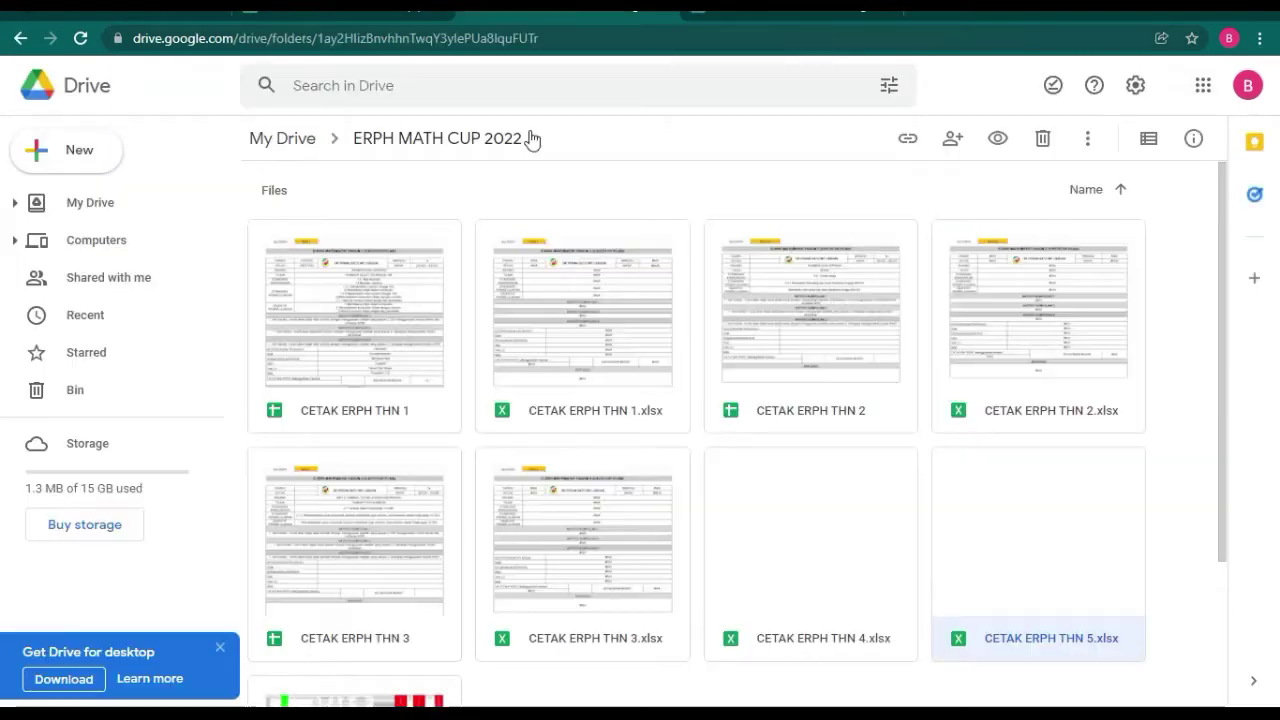
left_click(815, 648)
double_click(815, 648)
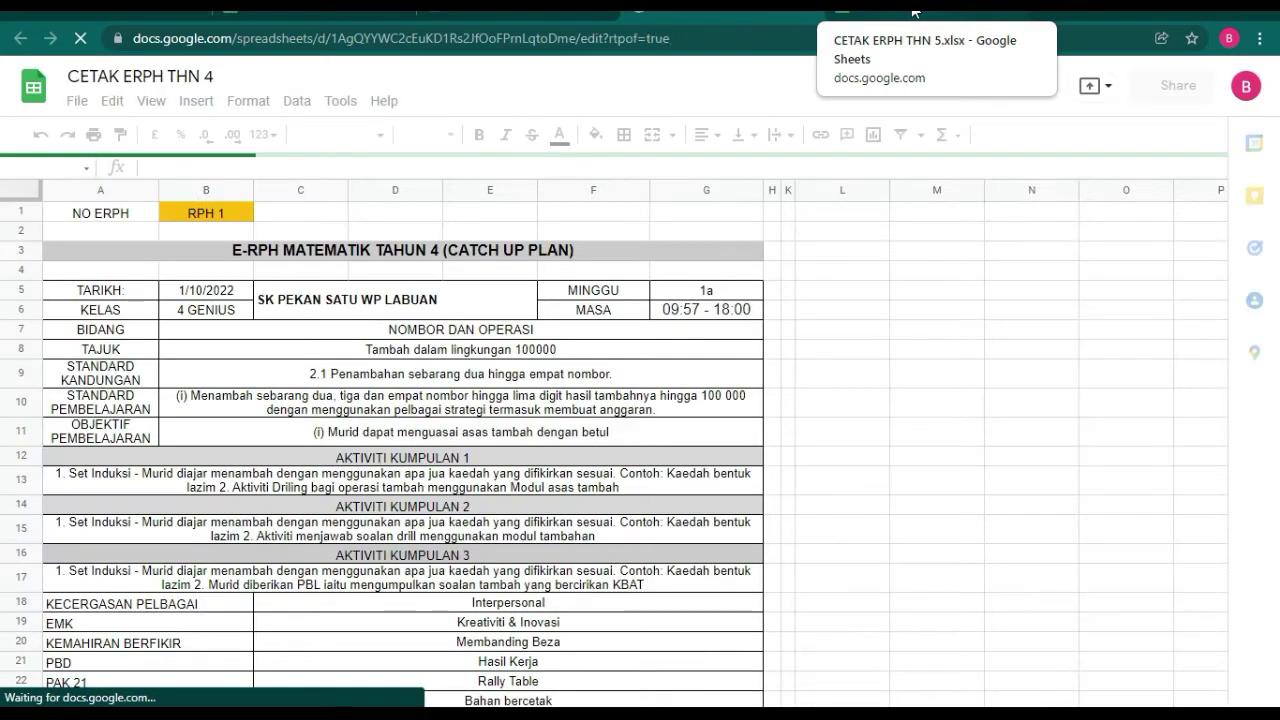
left_click(913, 12)
left_click(703, 12)
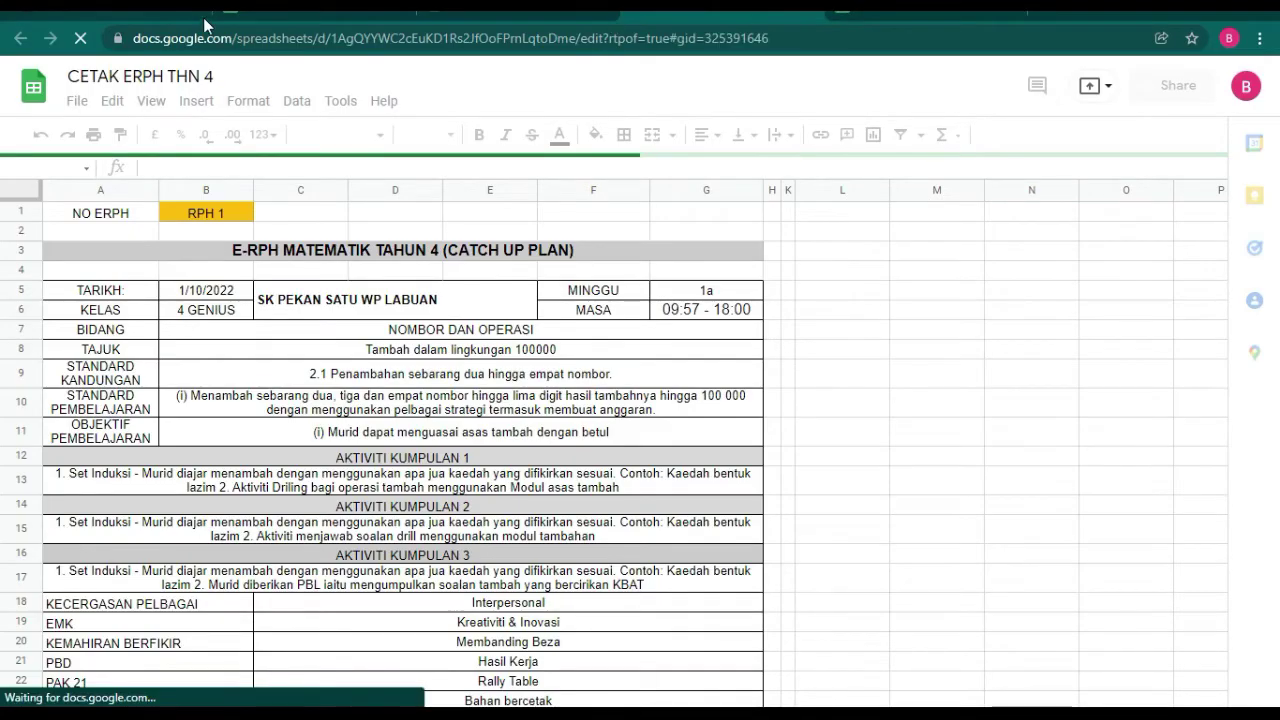
Review the CETAK and RPT CUP buttons on the Menu Utama screen of the Glide app while the print files load.
left_click(205, 14)
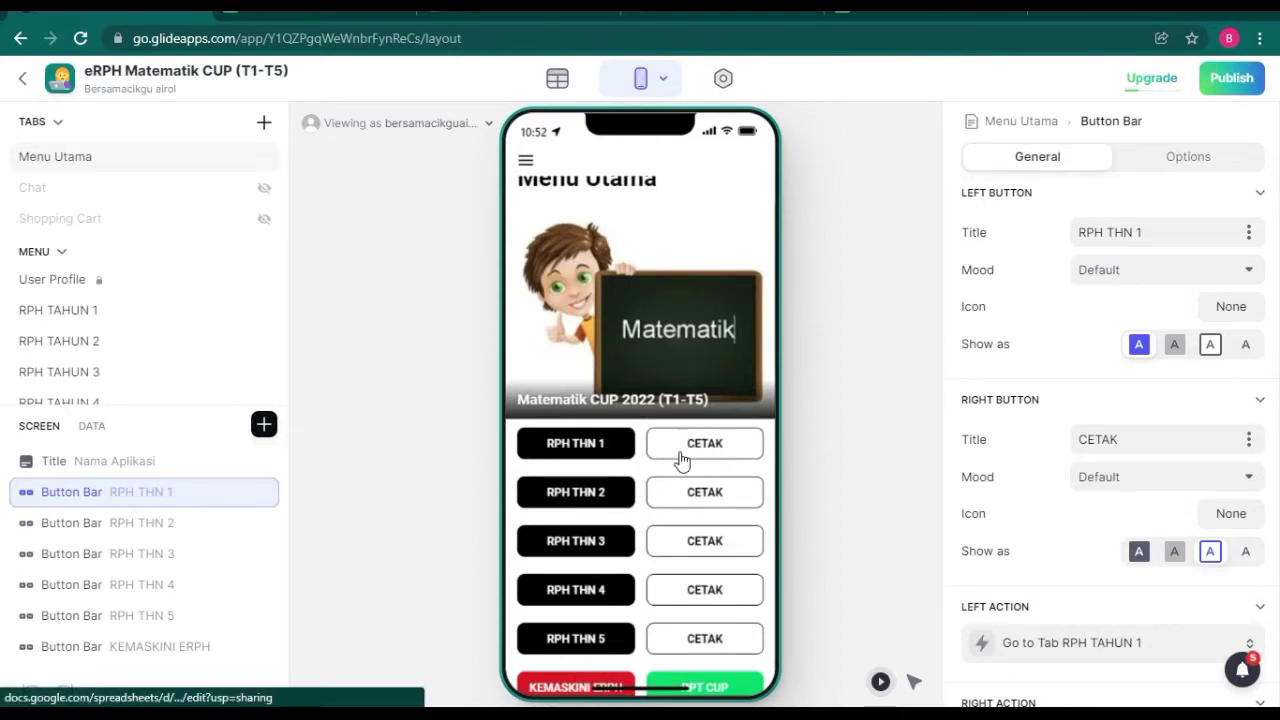
scroll(705, 465, "down", 1)
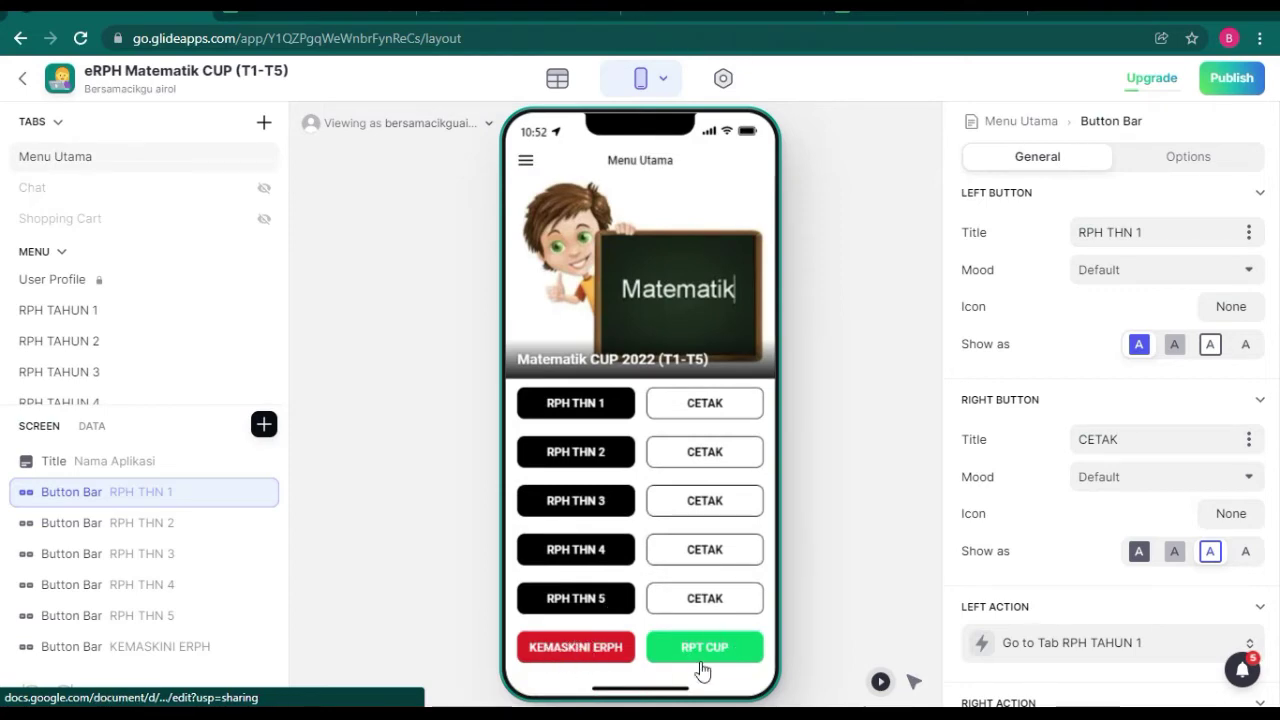
left_click(703, 488)
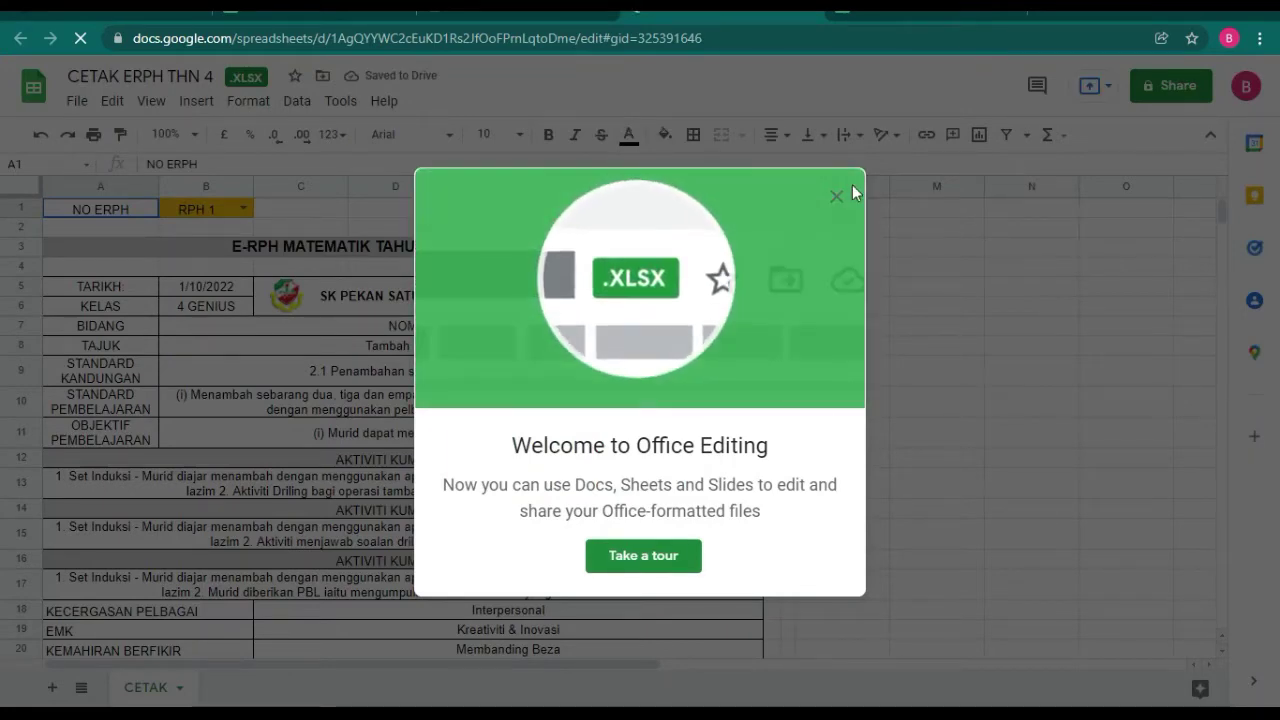
Dismiss the Office Editing welcome message and save CETAK ERPH THN 4.xlsx as Google Sheets.
left_click(835, 196)
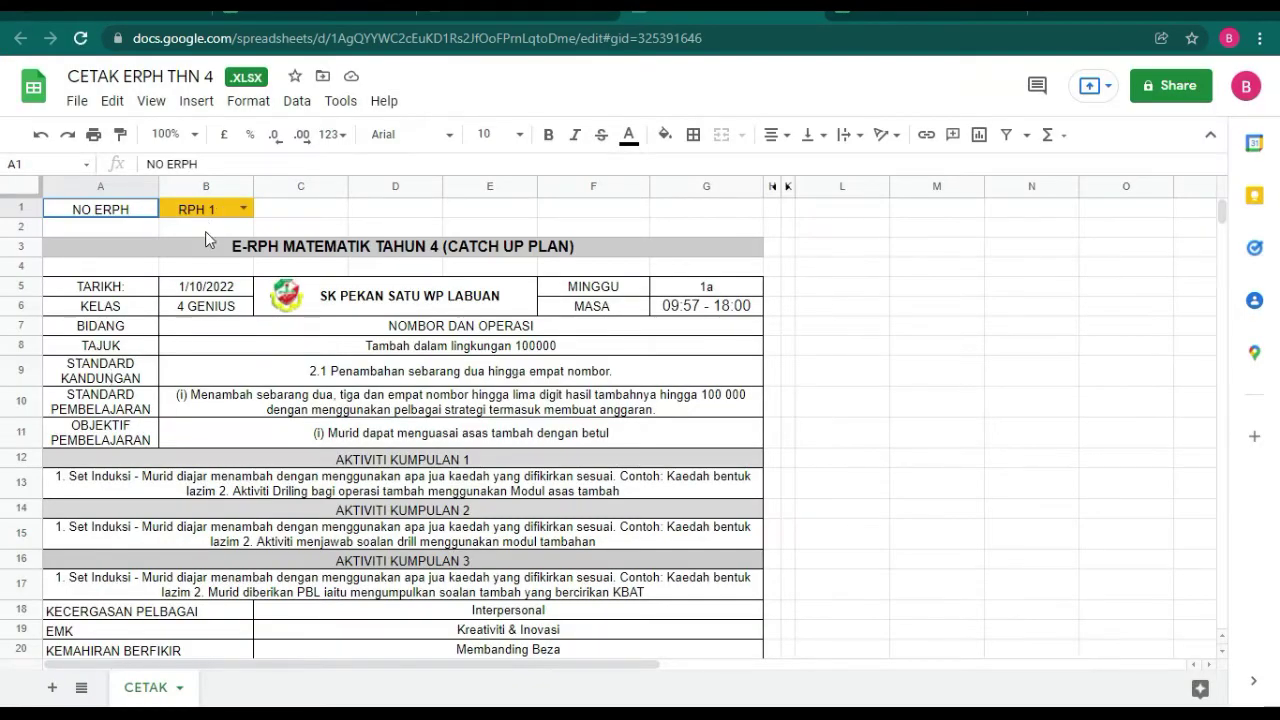
left_click(77, 101)
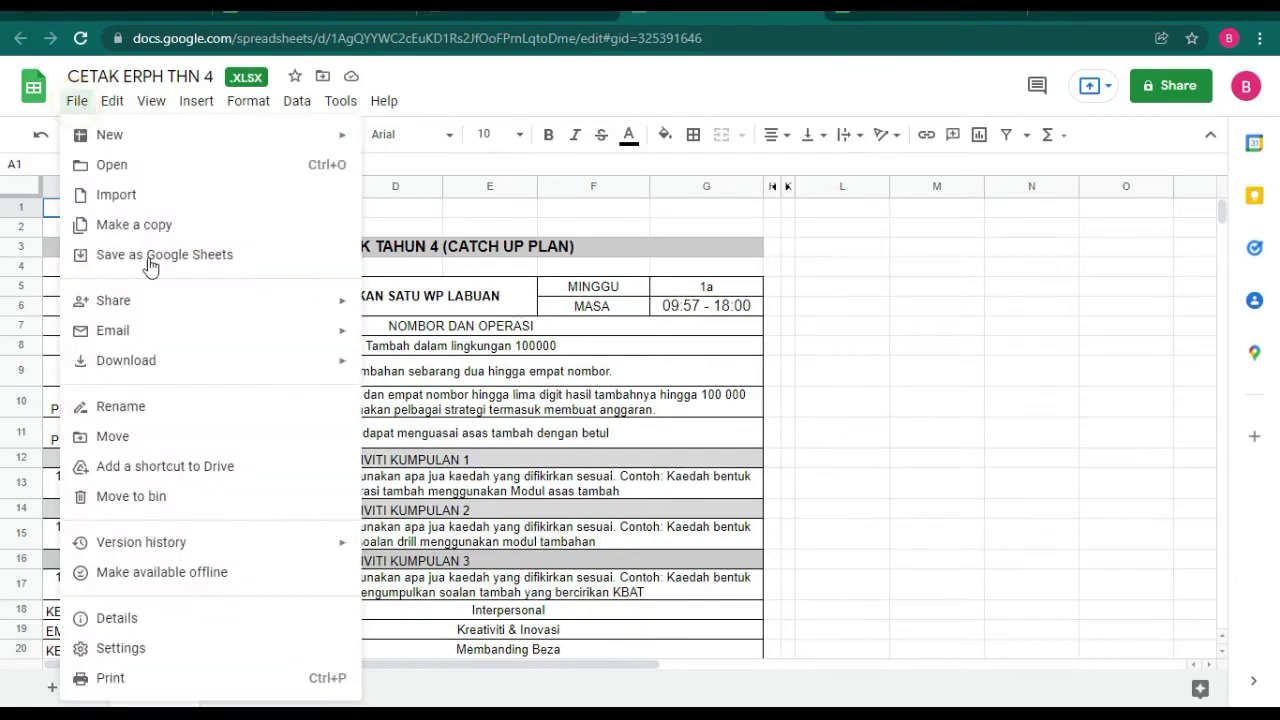
left_click(152, 253)
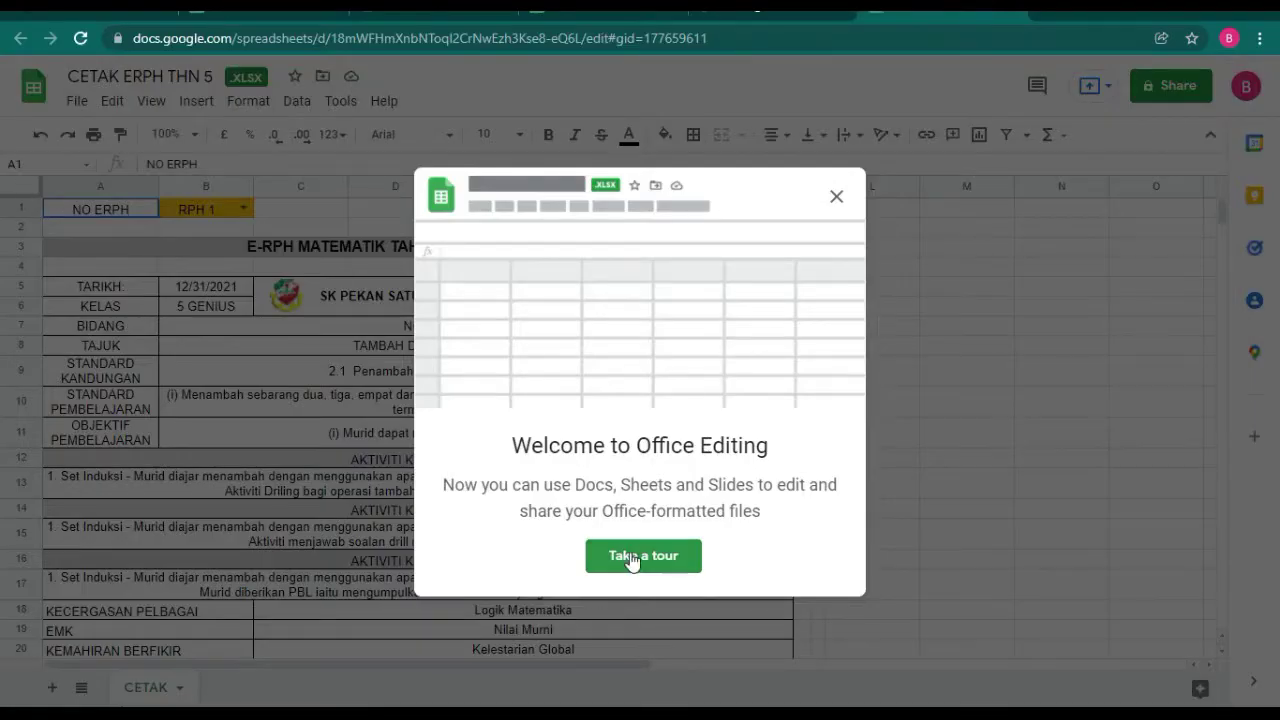
Dismiss the Office Editing welcome message and save CETAK ERPH THN 5.xlsx as Google Sheets.
left_click(838, 198)
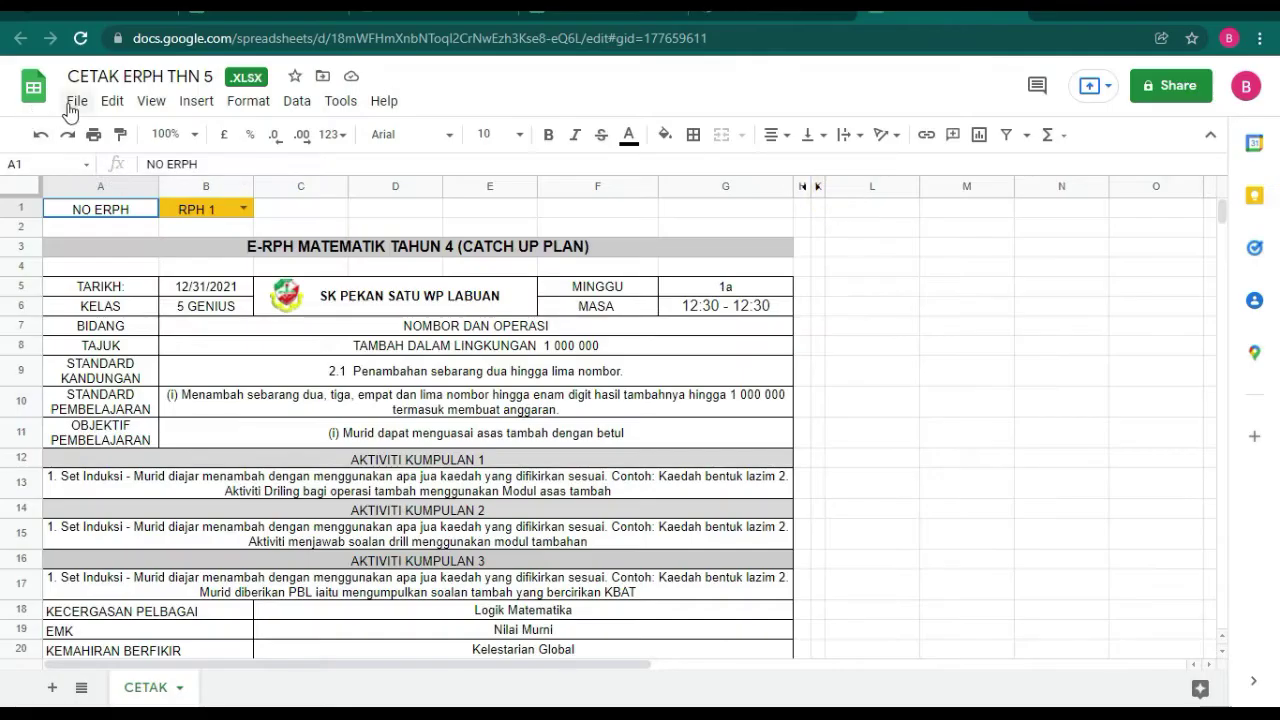
left_click(77, 101)
left_click(172, 262)
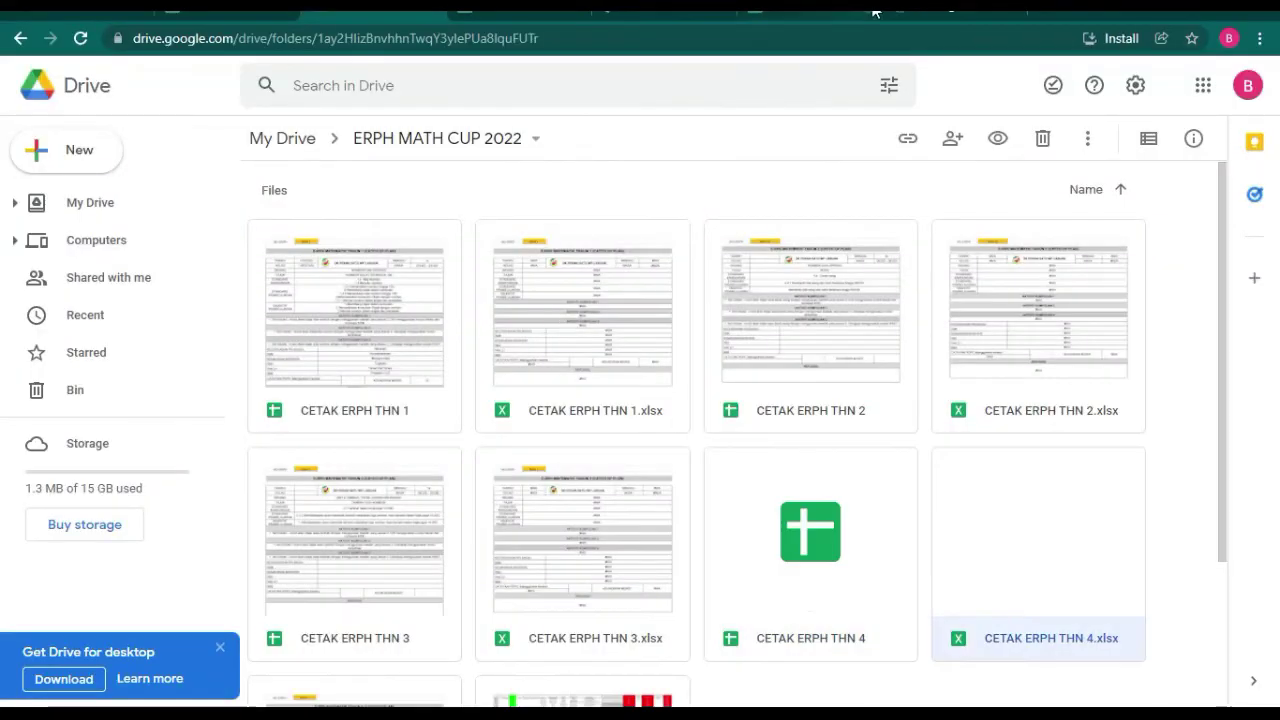
Close the leftover CETAK ERPH THN 4 and THN 5 spreadsheet tabs and return to the Drive folder ERPH MATH CUP 2022.
left_click(920, 12)
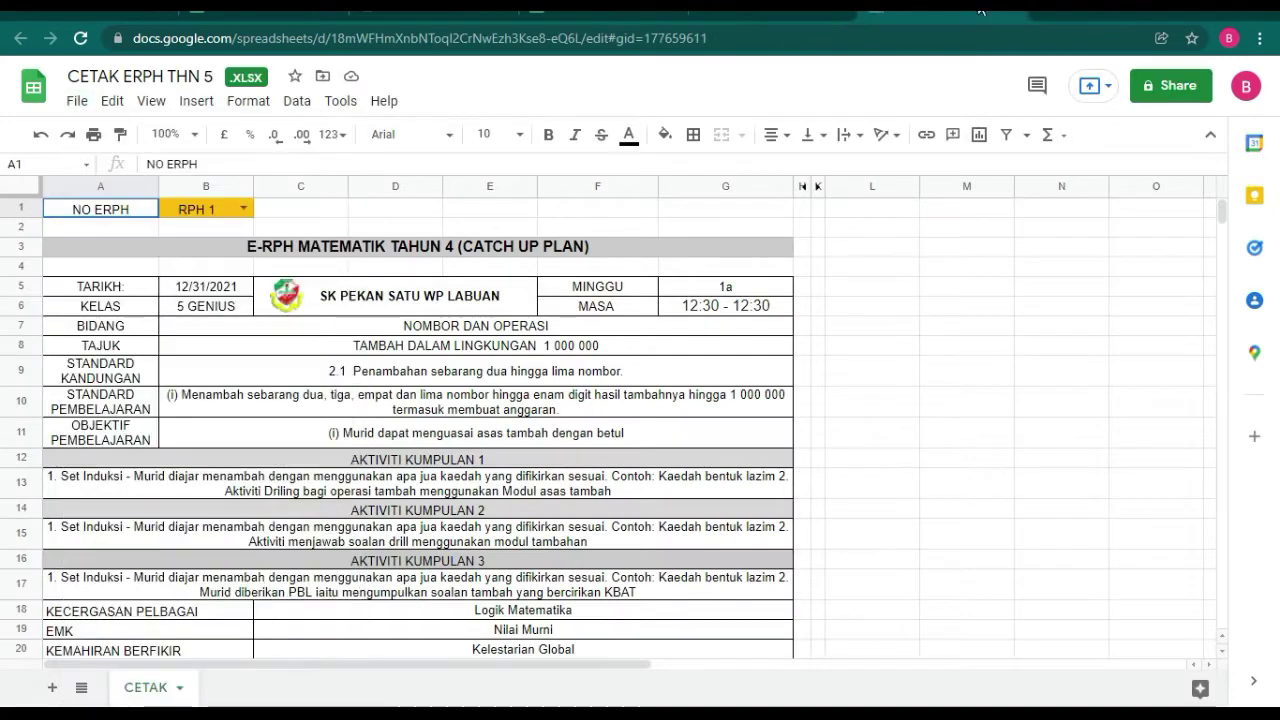
left_click(852, 14)
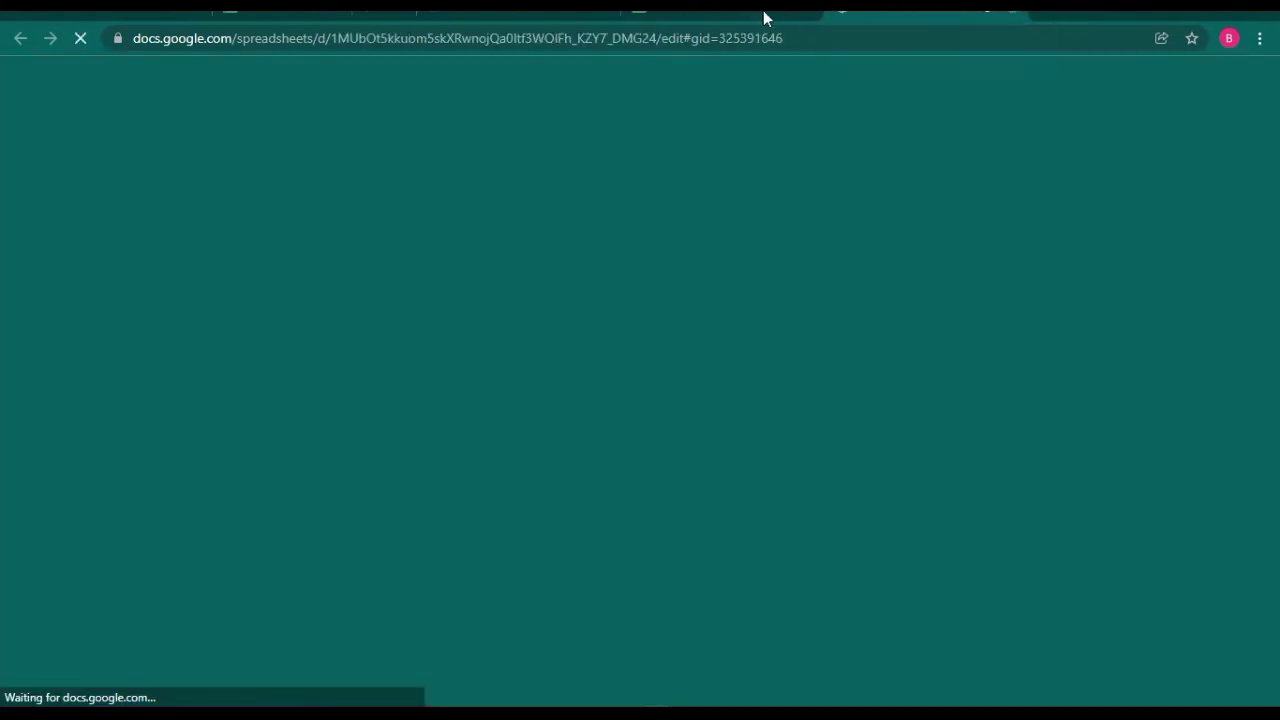
left_click(808, 14)
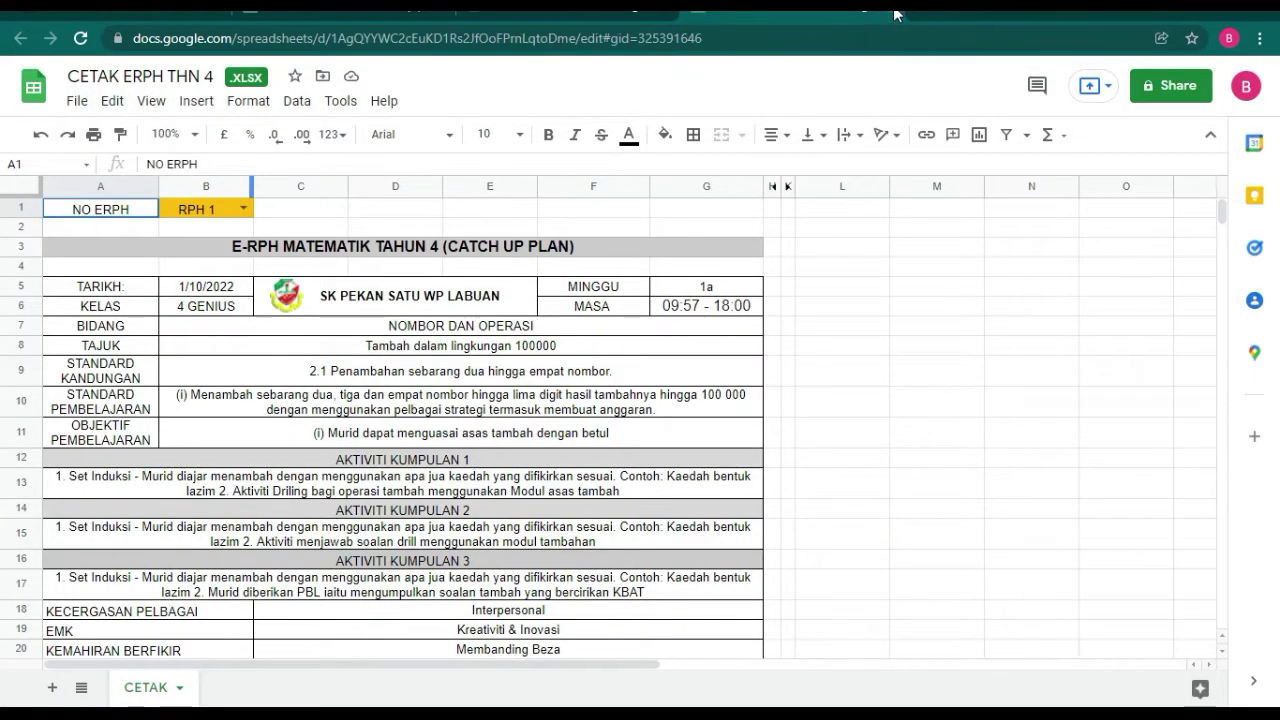
left_click(583, 12)
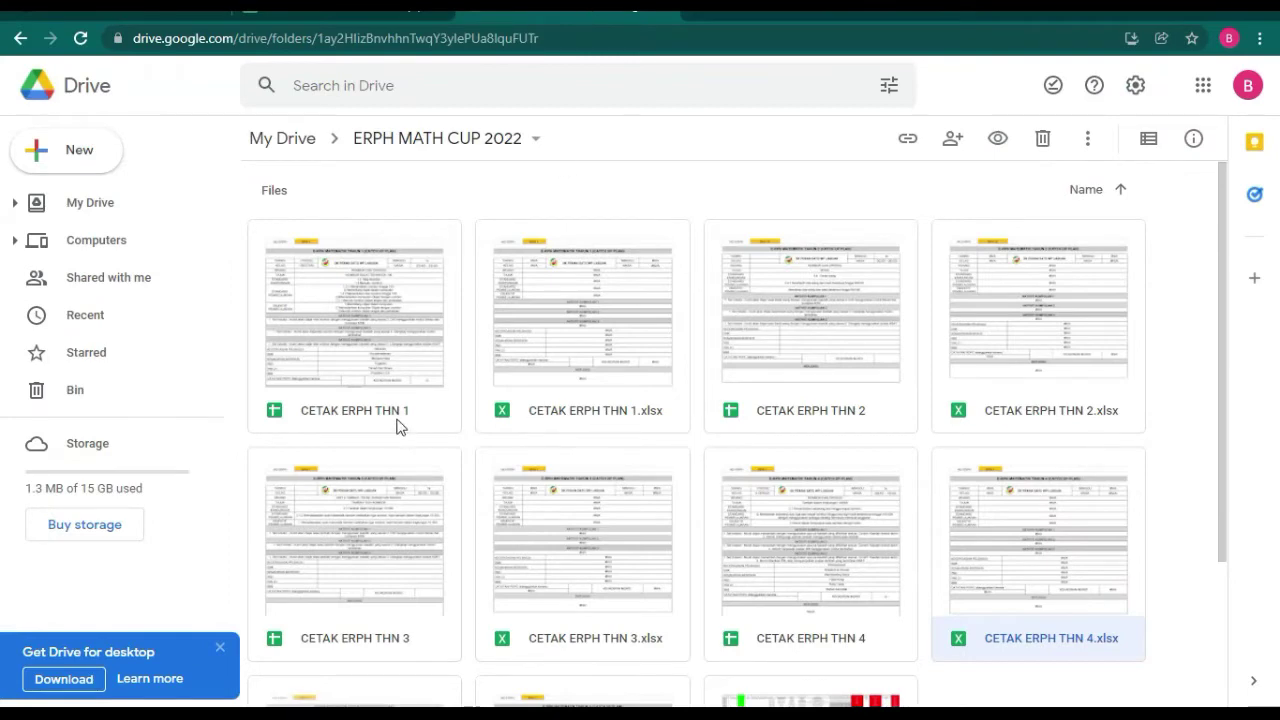
Move the five original .xlsx files, CETAK ERPH THN 1 to THN 5, to the bin, keeping the Google Sheets versions.
left_click(640, 420)
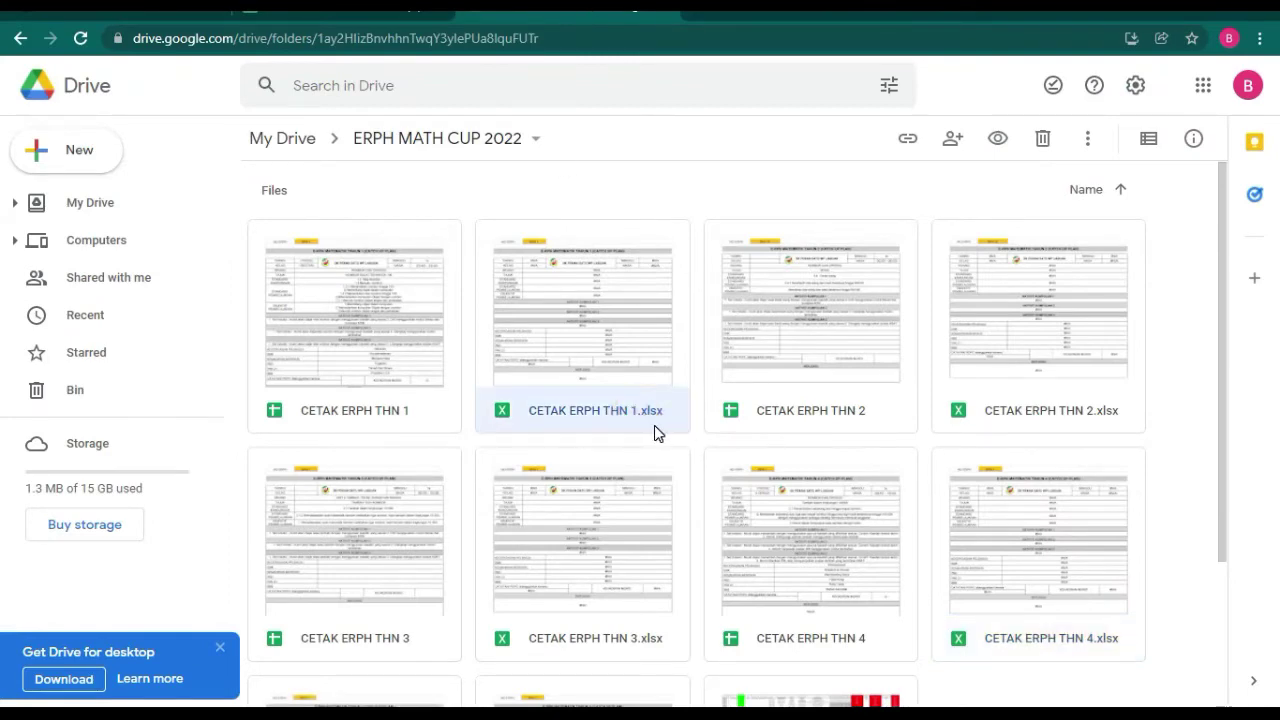
left_click(1088, 412)
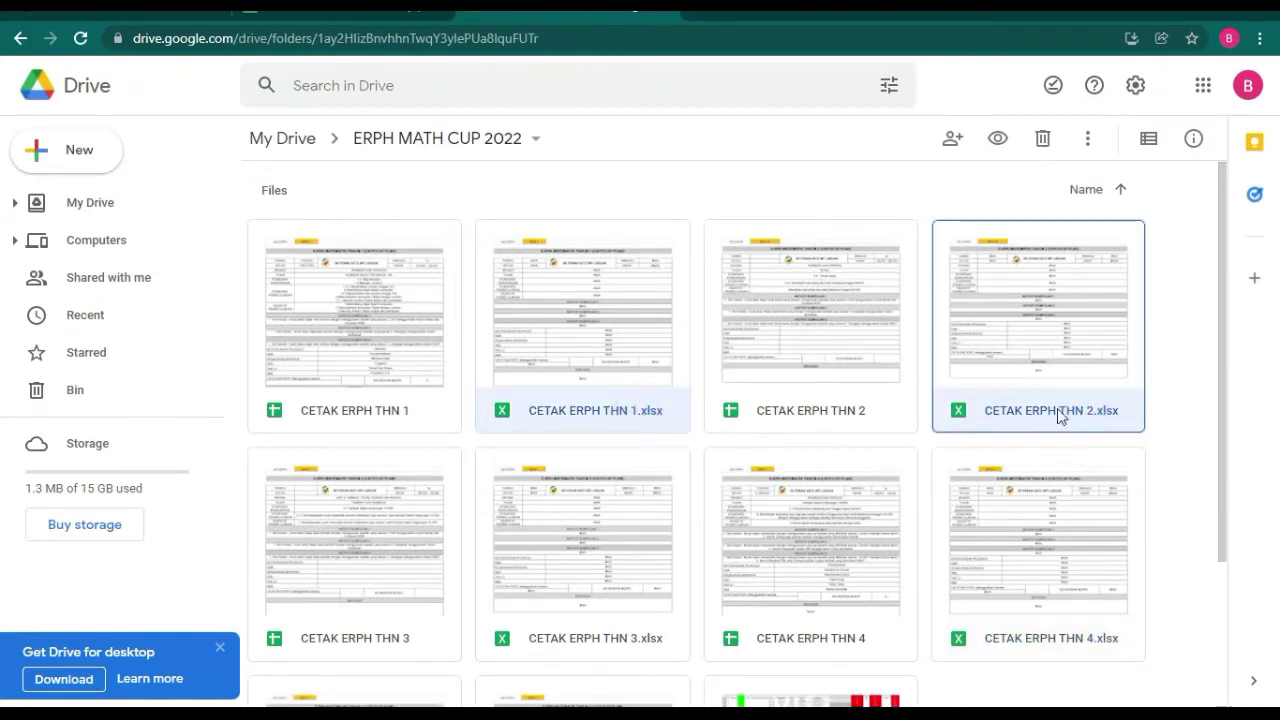
left_click(617, 645, "ctrl")
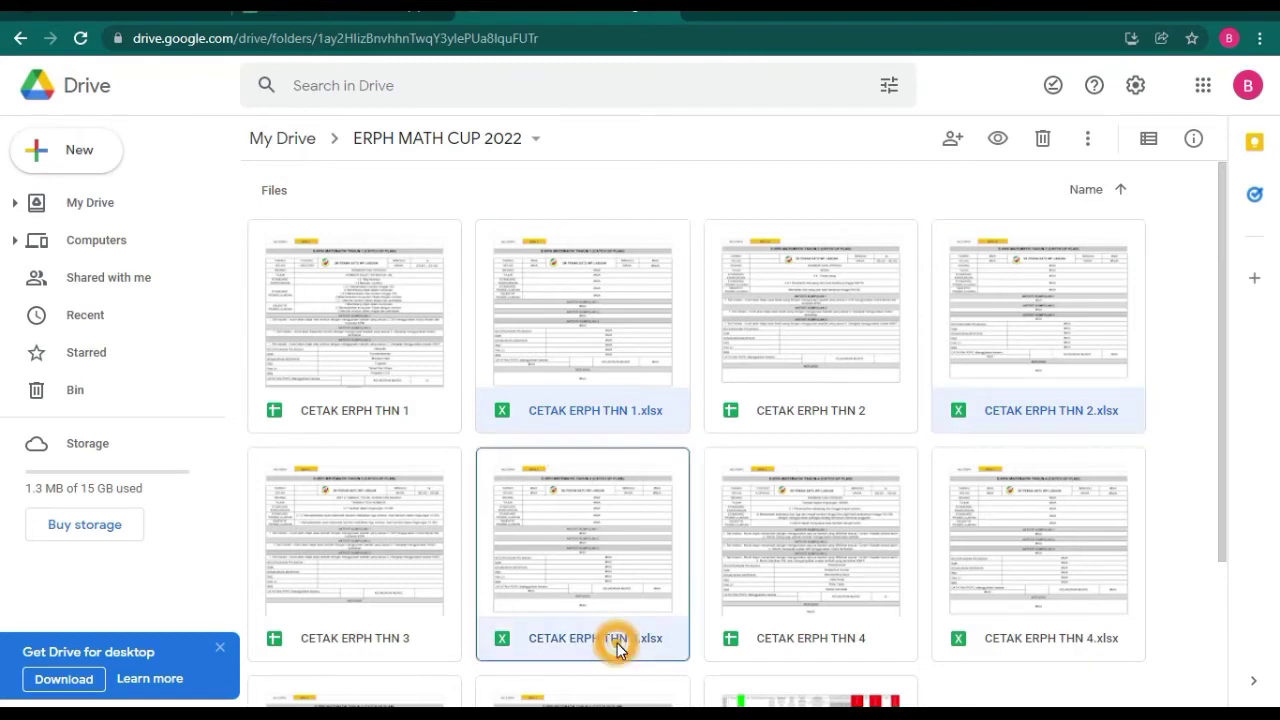
left_click(1007, 645, "ctrl")
left_click_drag(1223, 468, 1211, 623)
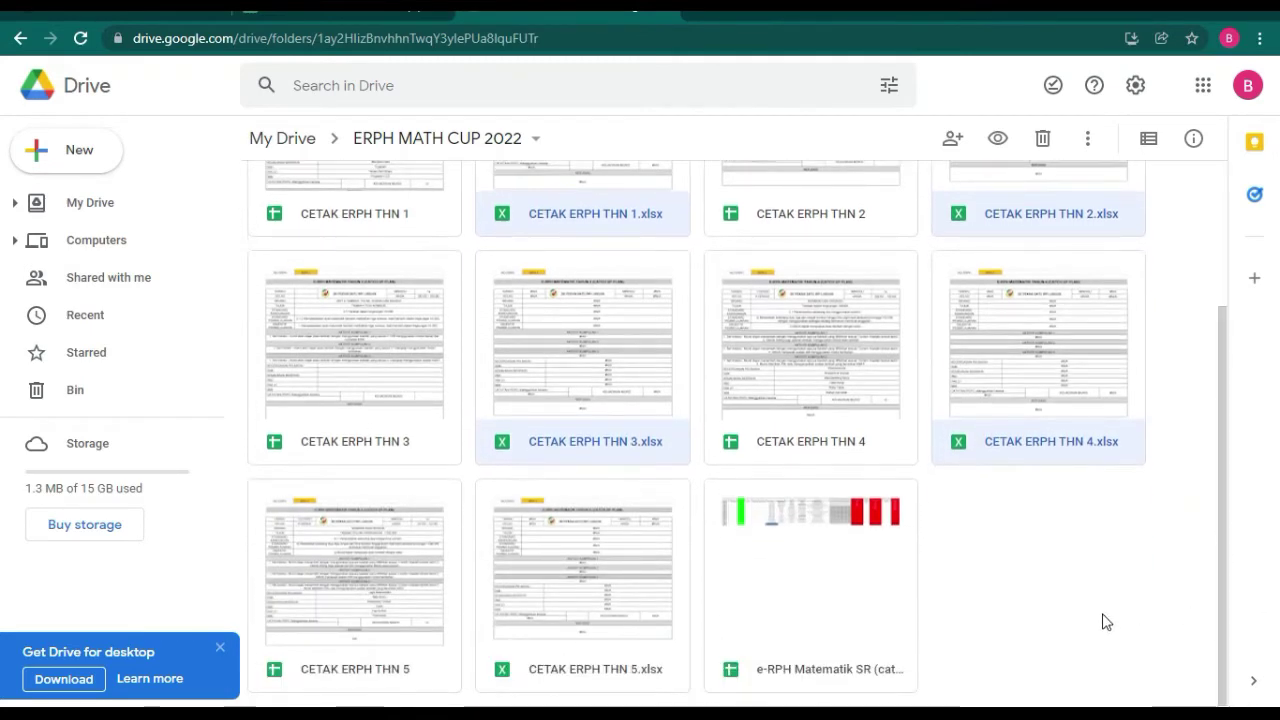
left_click(658, 680, "ctrl")
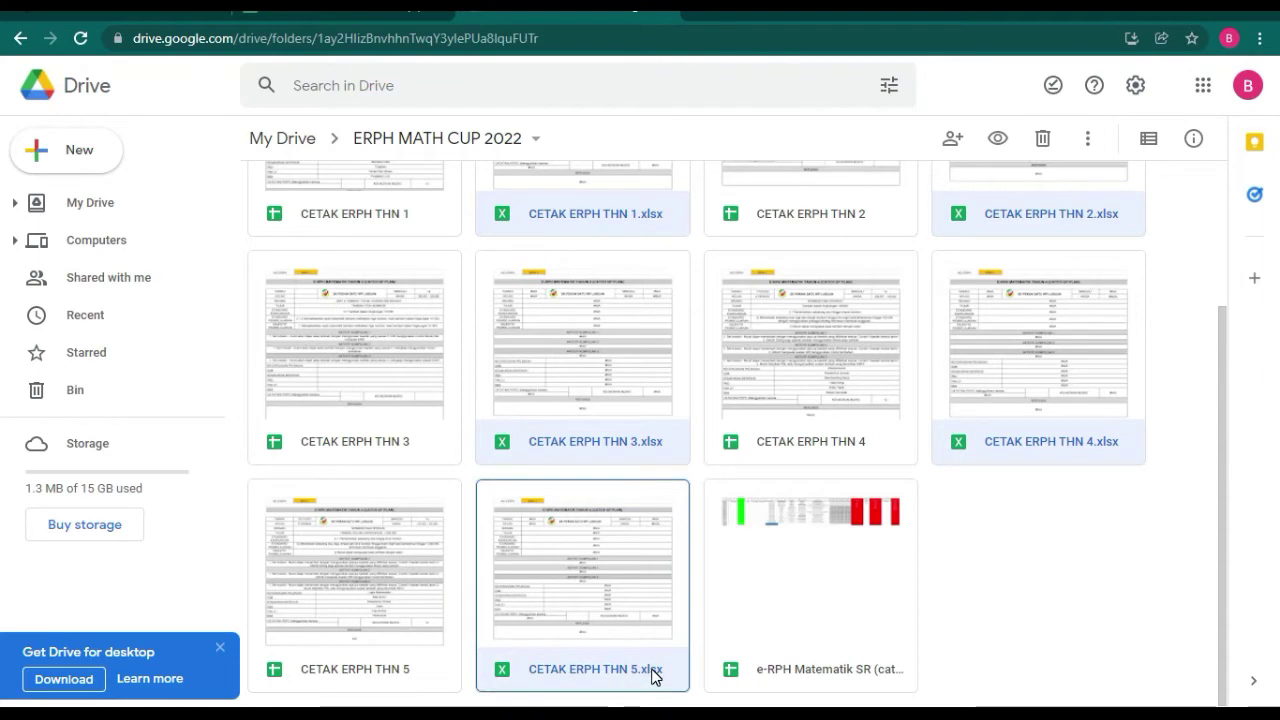
key("Delete")
left_click(868, 563)
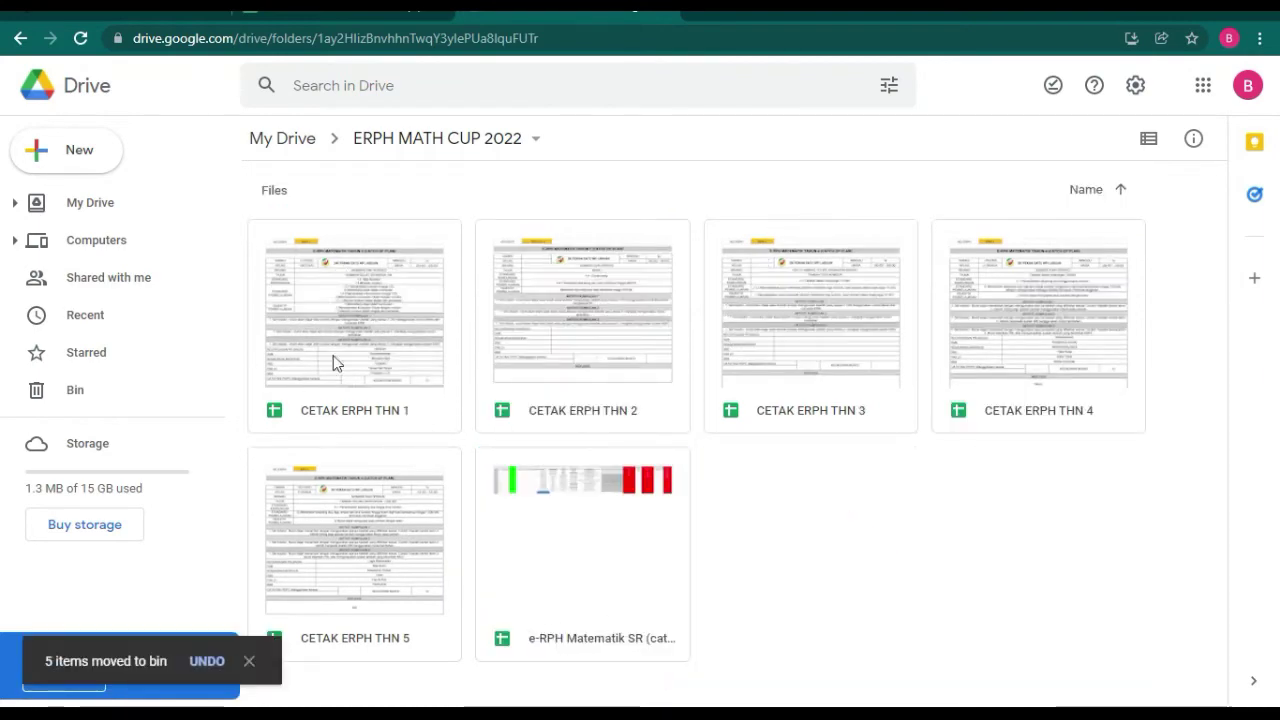
left_click(249, 658)
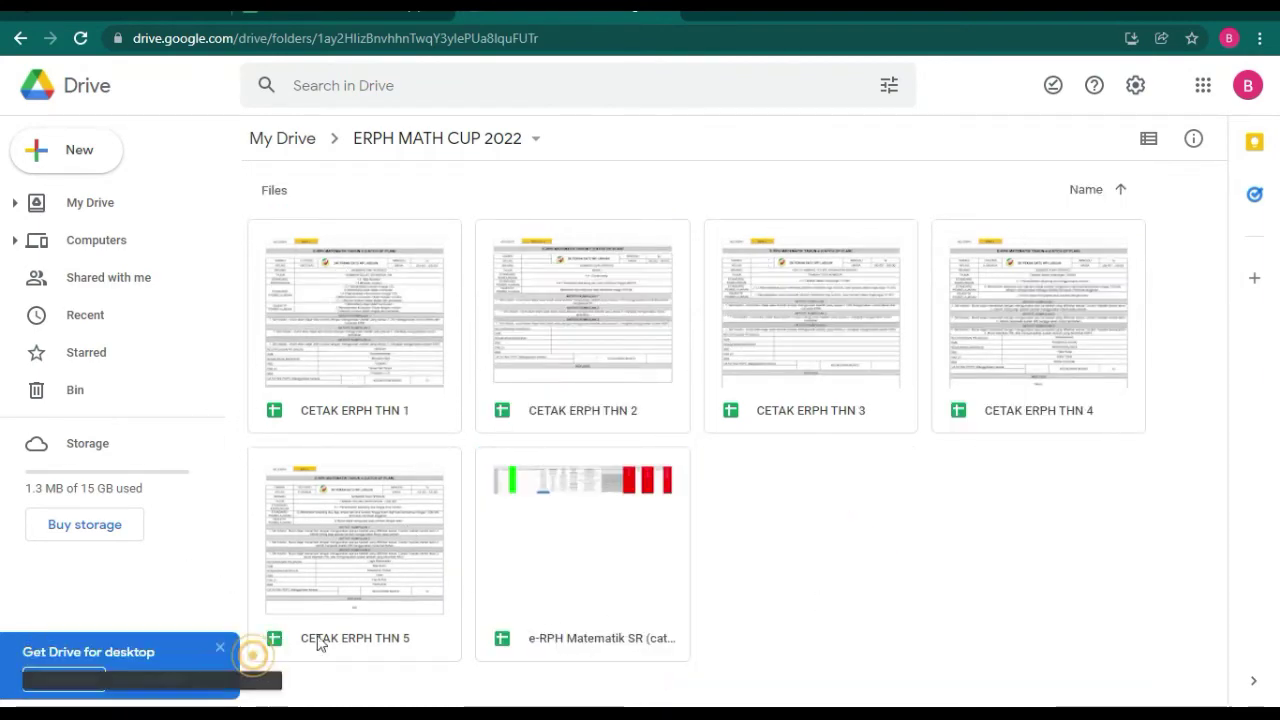
Open the converted CETAK ERPH THN 1 spreadsheet from the Drive folder and show its hidden T1 sheet.
double_click(358, 350)
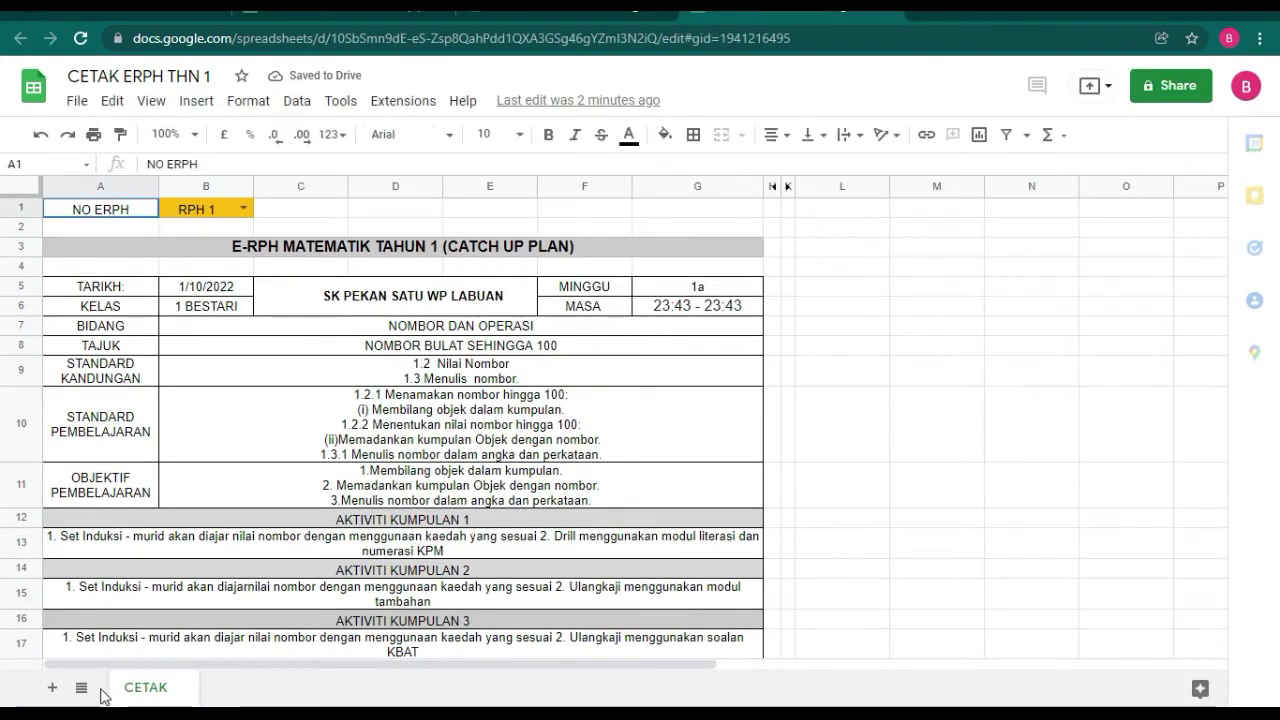
left_click(80, 689)
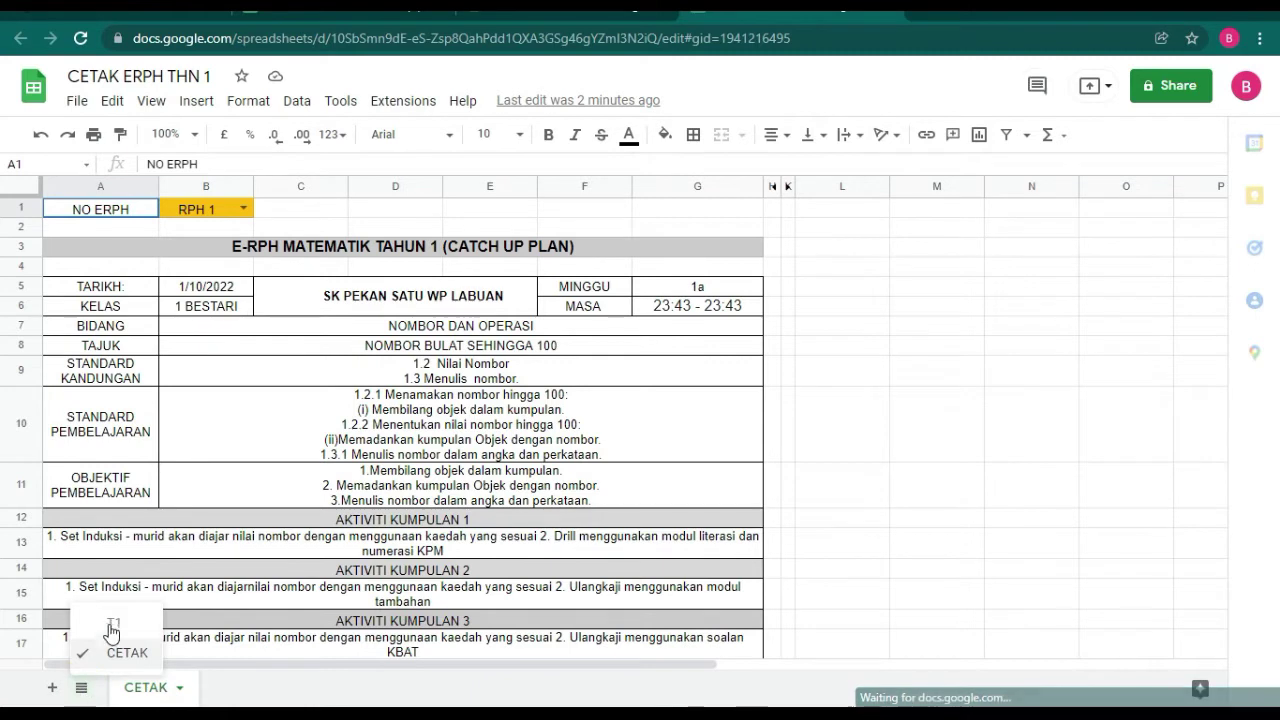
left_click(80, 690)
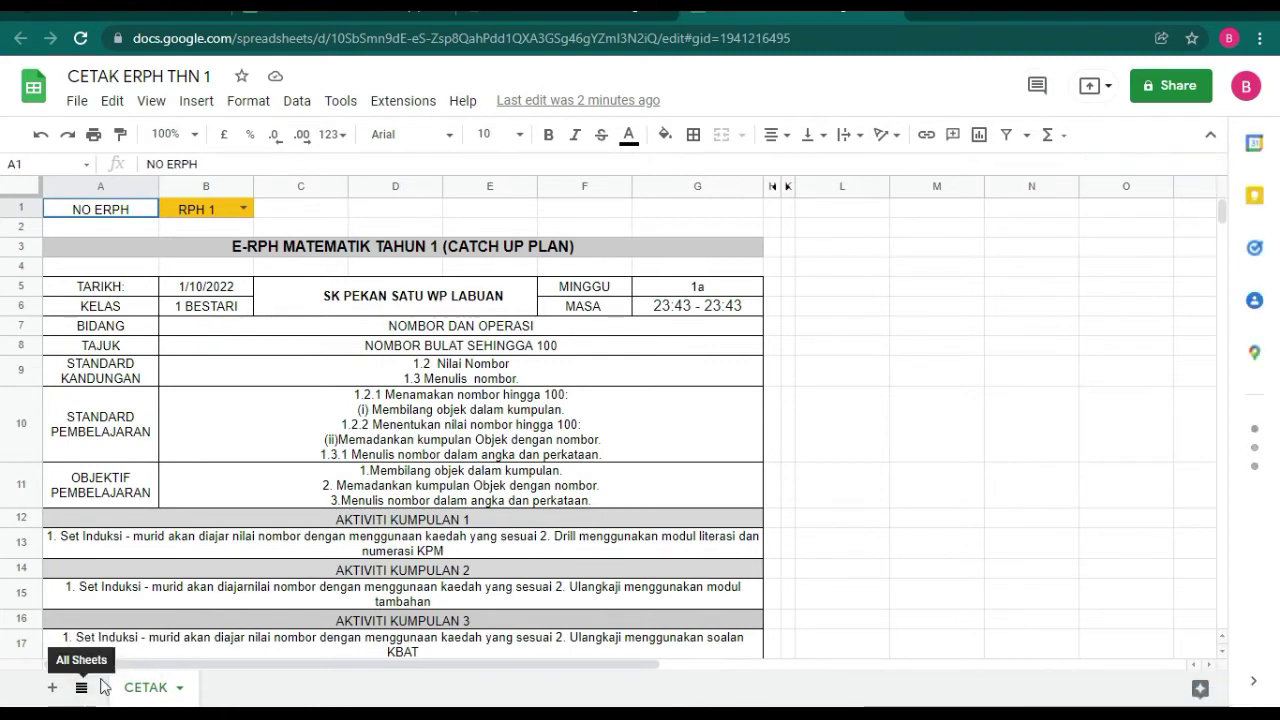
left_click(84, 690)
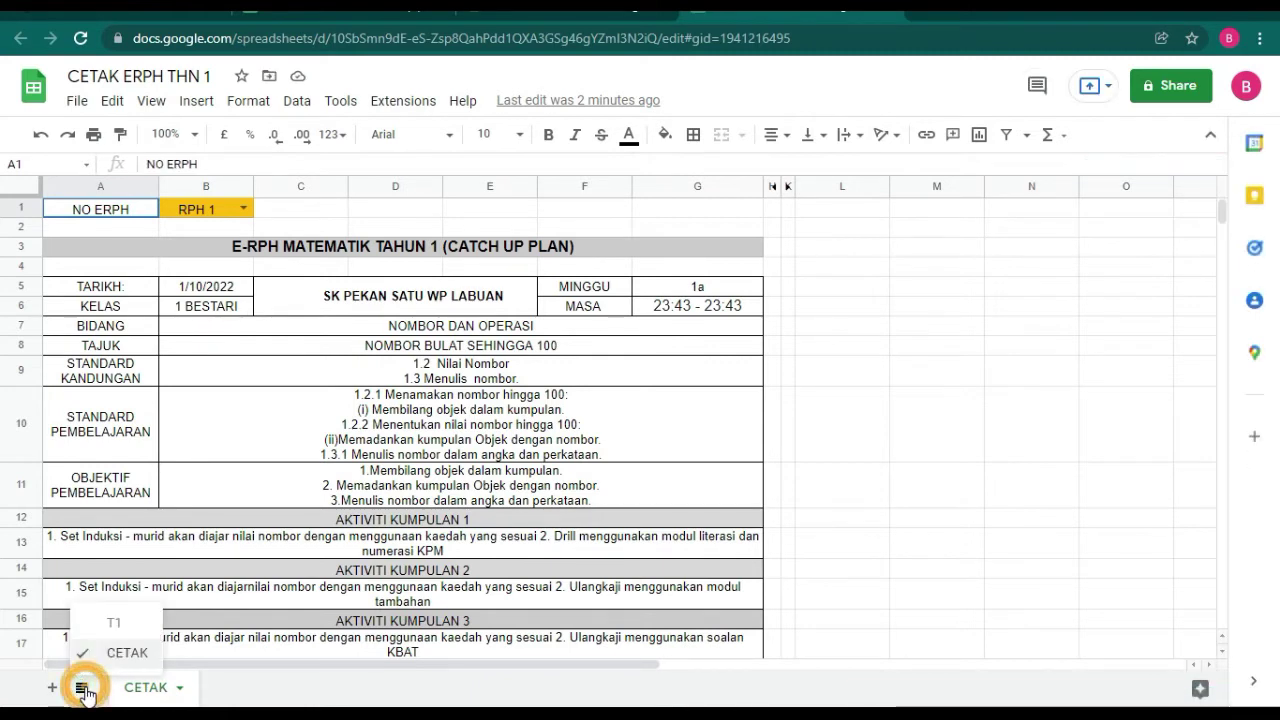
left_click(118, 625)
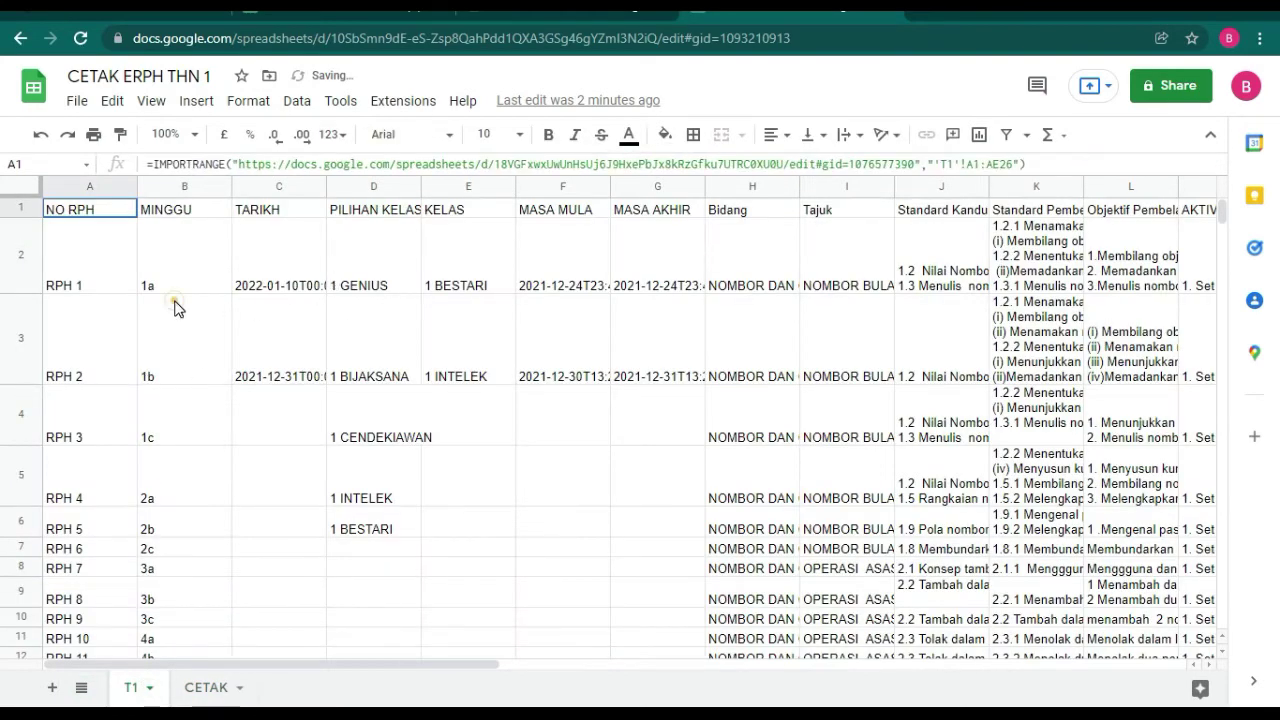
Clear the source spreadsheet URL from the IMPORTRANGE formula in cell A1, keeping its quotation marks and the 'T1'!A1:AE26 range.
left_click(177, 306)
left_click(86, 212)
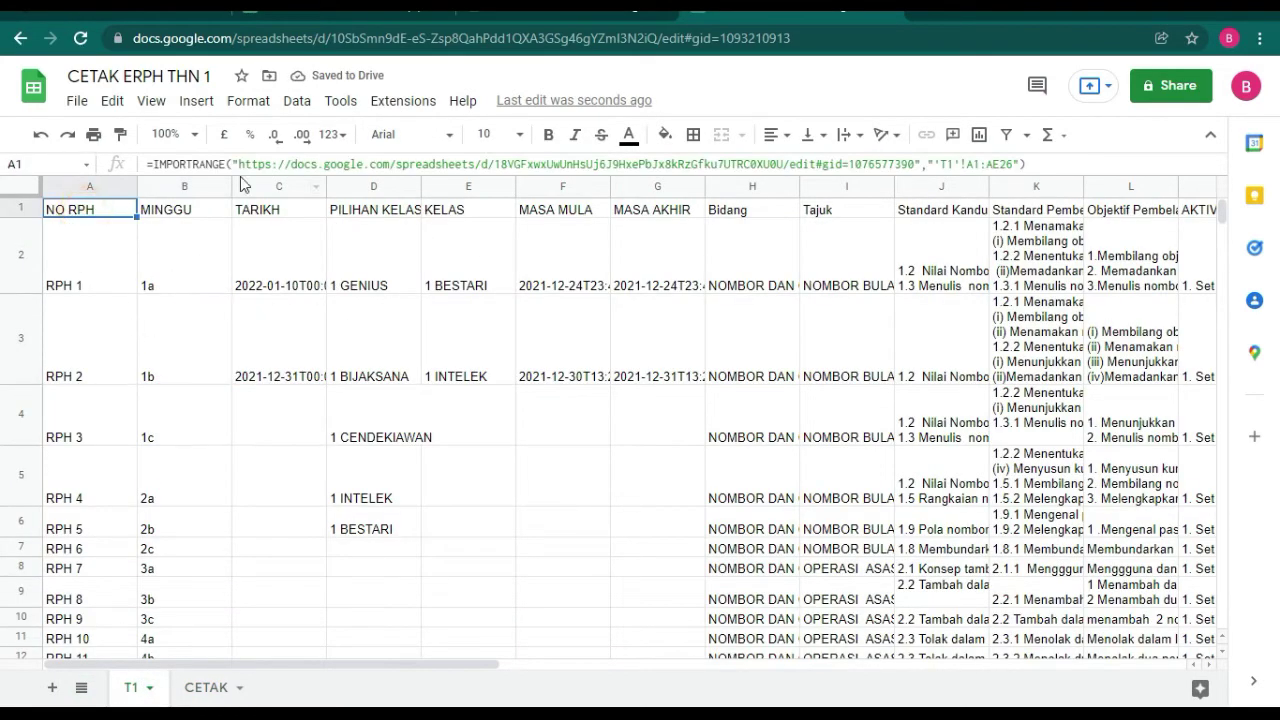
left_click_drag(914, 160, 240, 168)
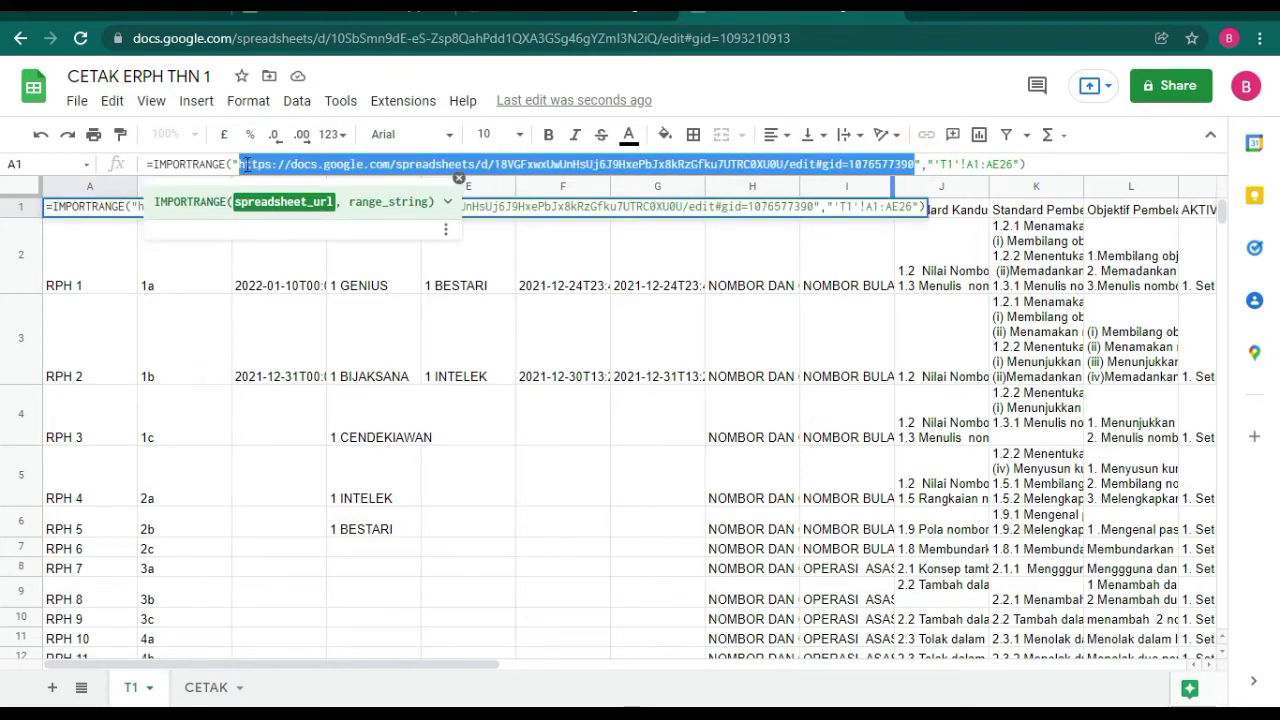
key("Delete")
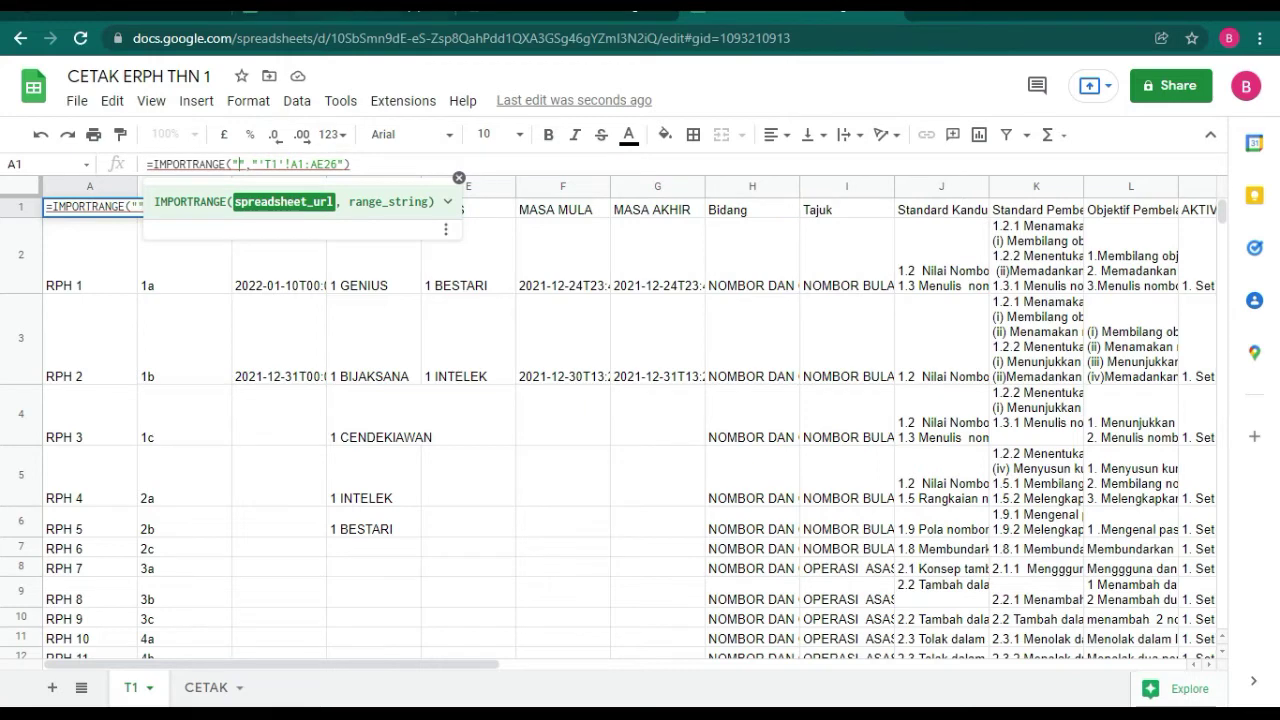
Share the e-RPH Matematik SR (catchup plan) spreadsheet with anyone with the link as Editor and copy its link.
key("ctrl+Tab")
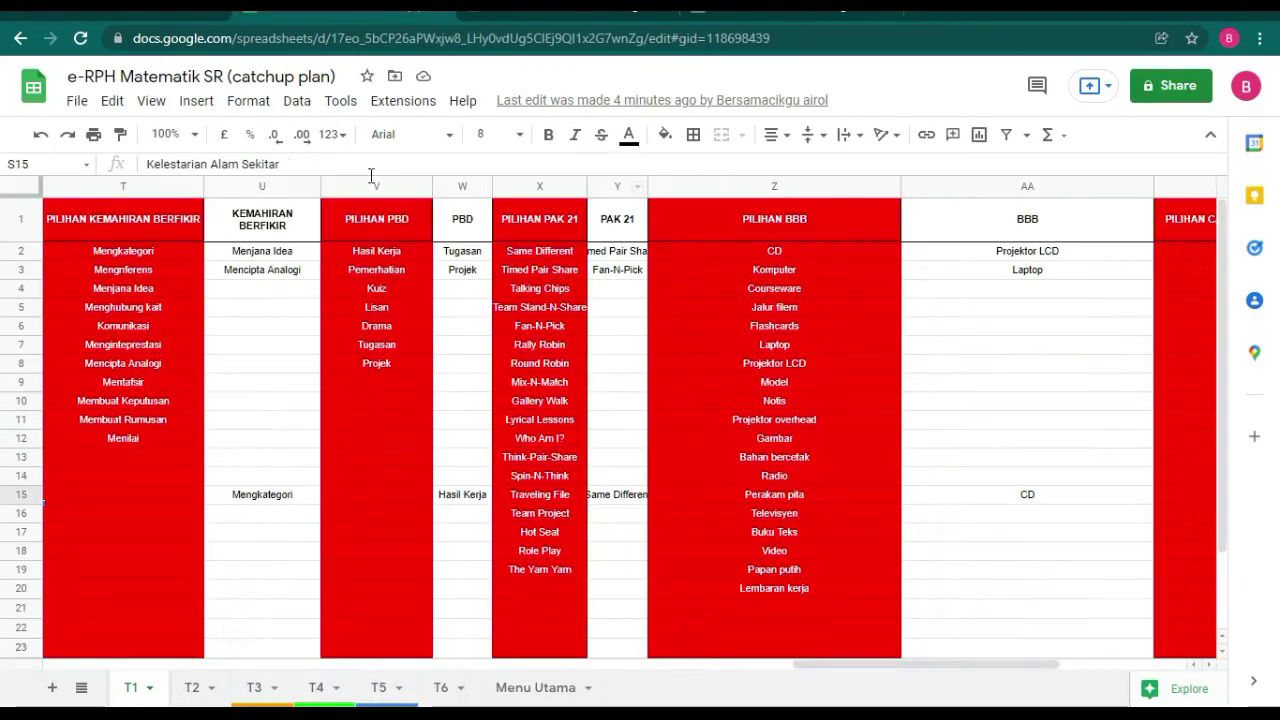
left_click(1171, 85)
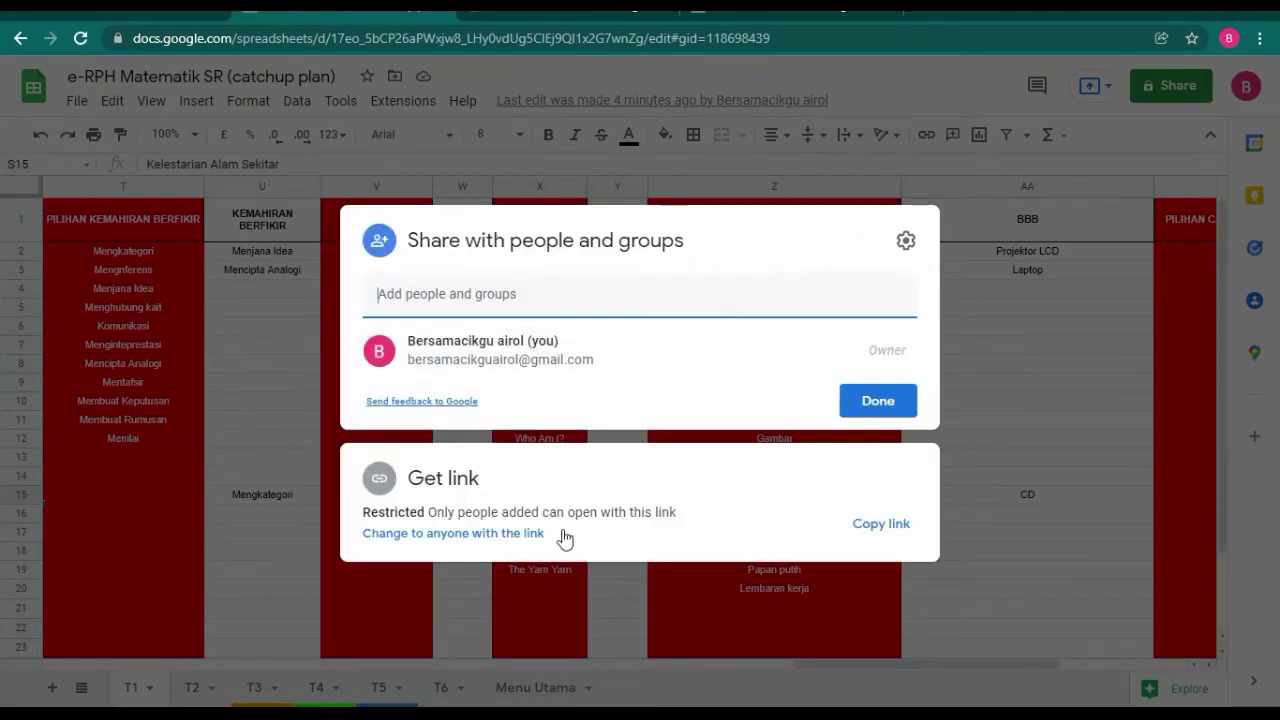
left_click(480, 543)
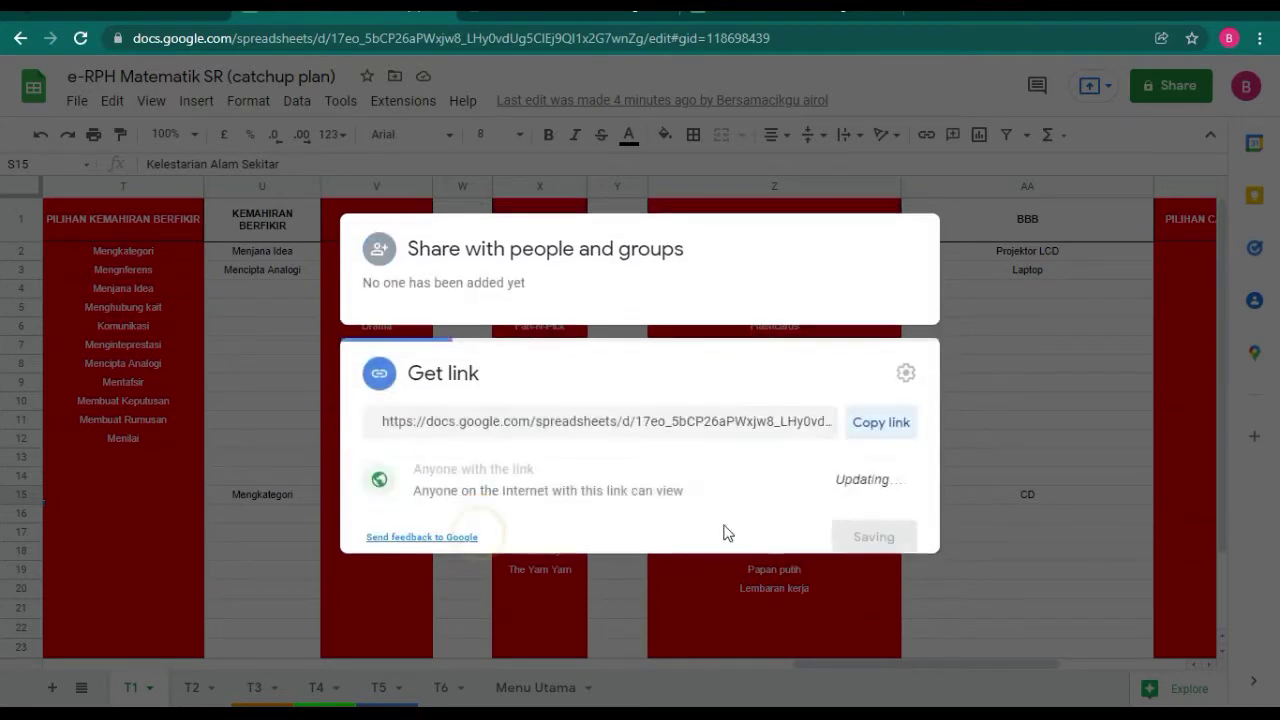
left_click(903, 466)
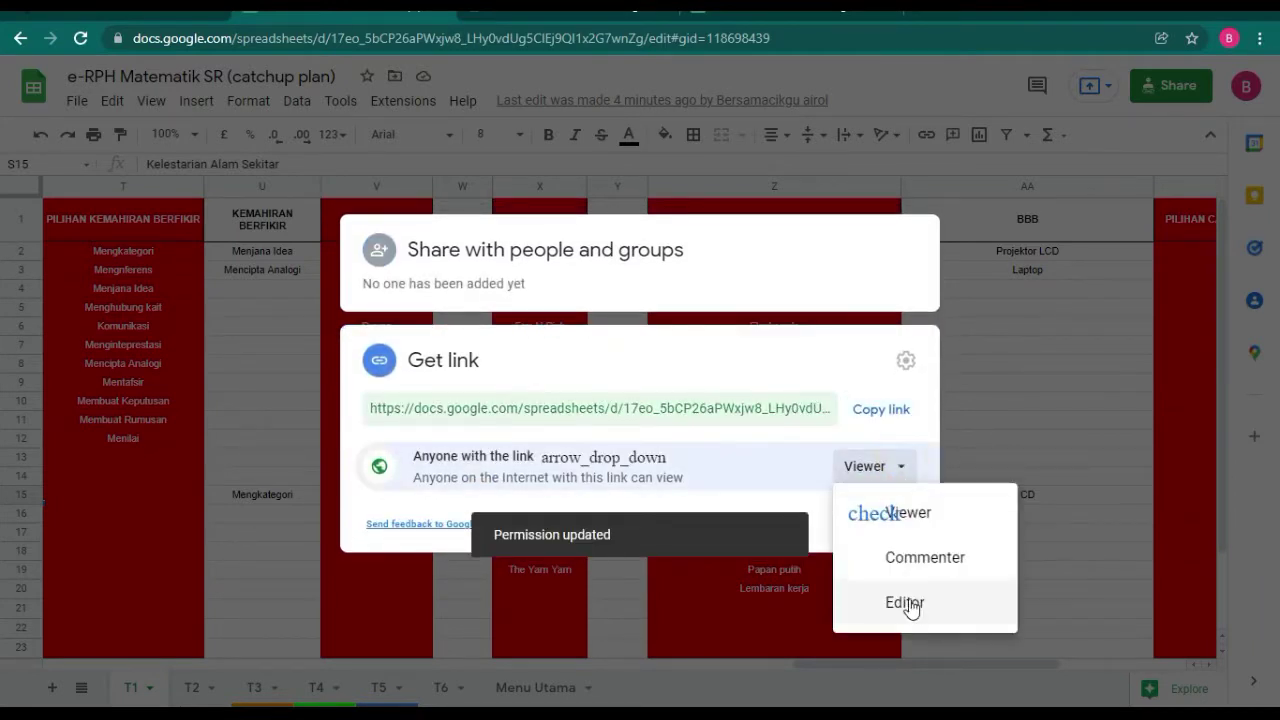
left_click(905, 606)
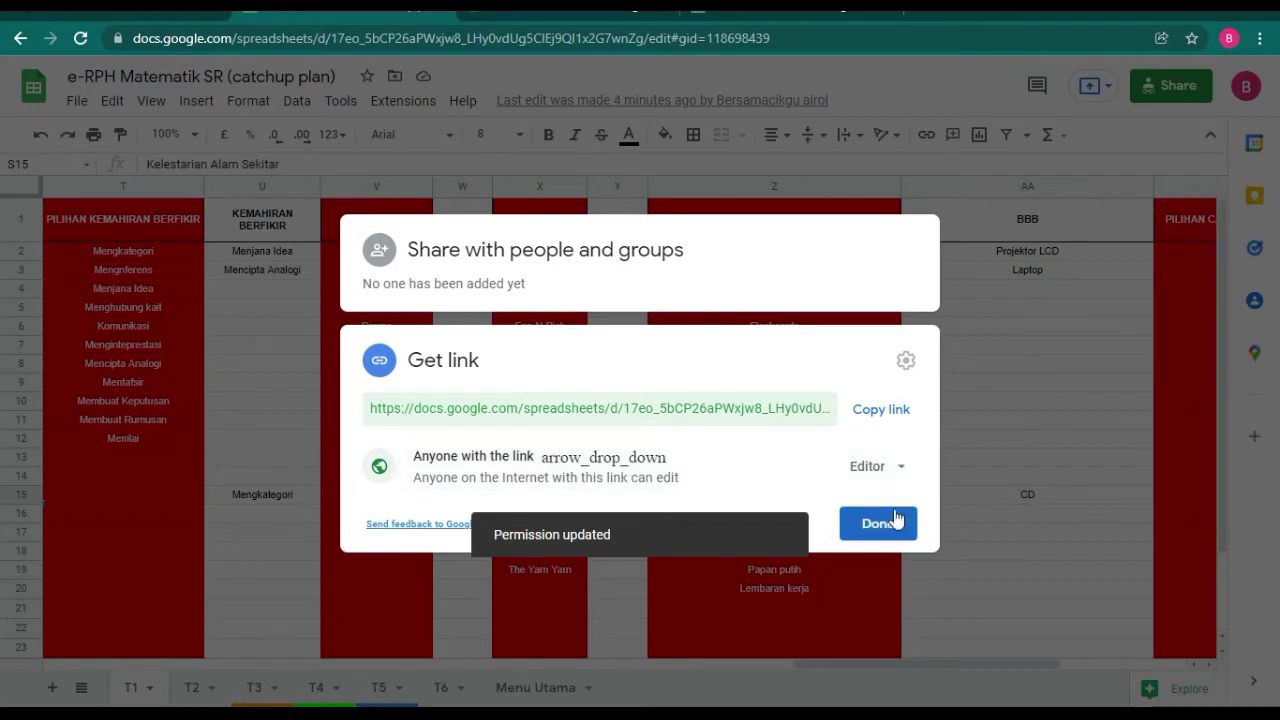
left_click(884, 412)
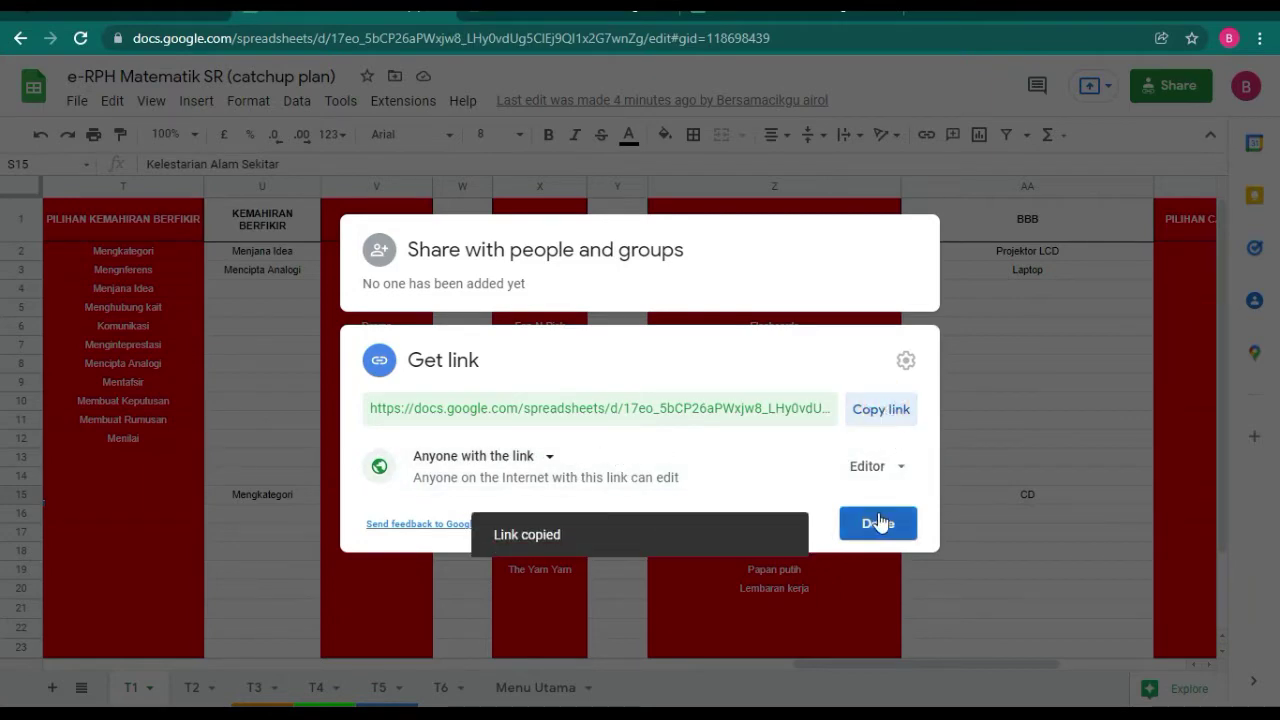
left_click(875, 522)
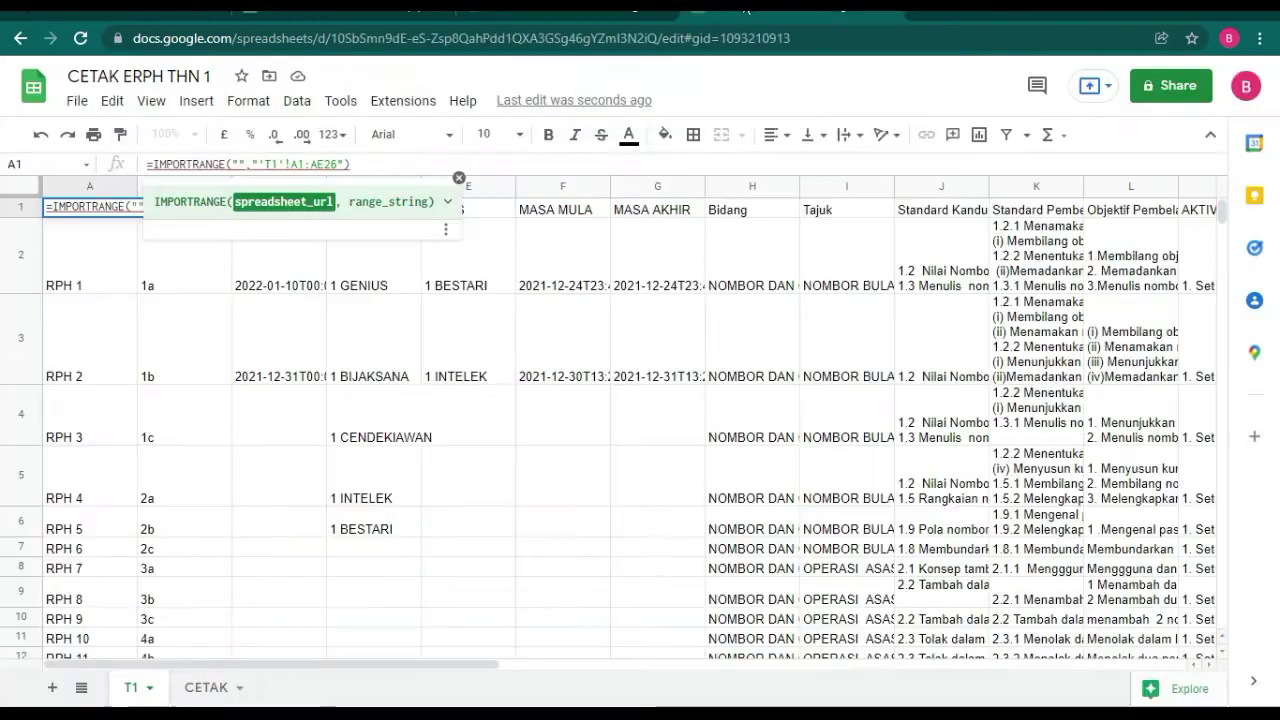
Paste the copied e-RPH Matematik SR link as the spreadsheet URL in the IMPORTRANGE formula in cell A1 of CETAK ERPH THN 1.
left_click(238, 163)
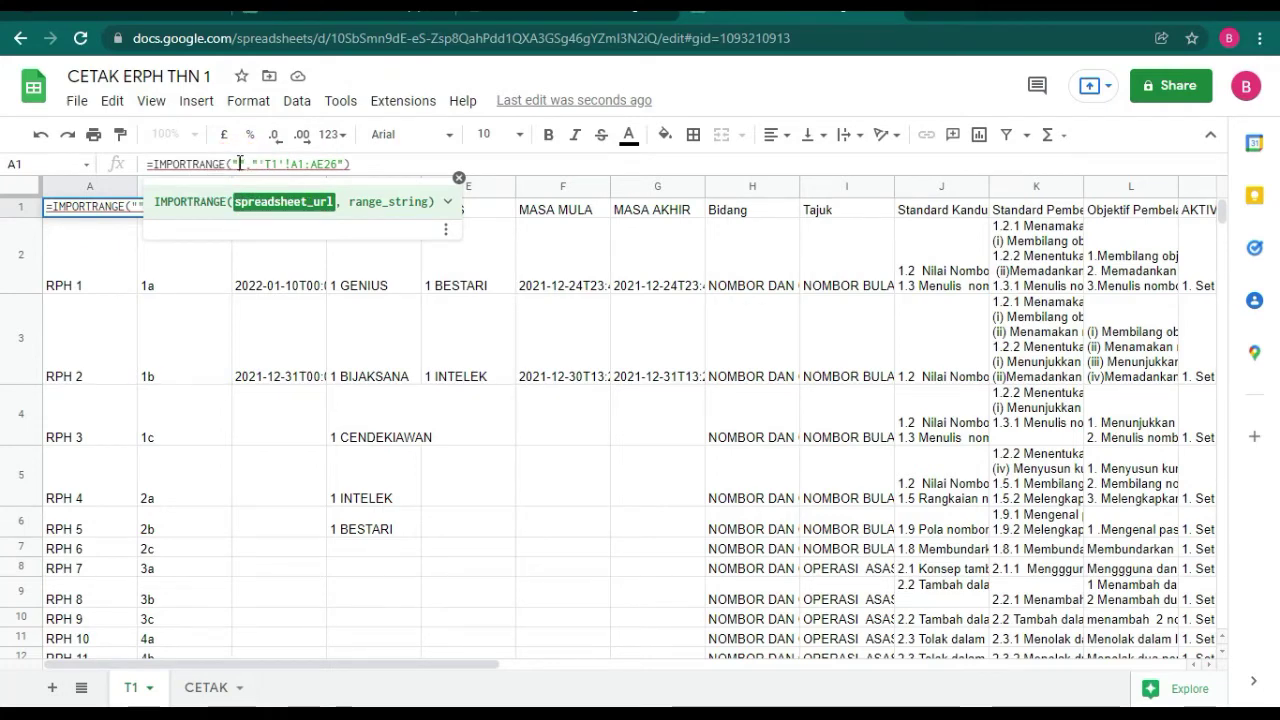
key("ctrl+v")
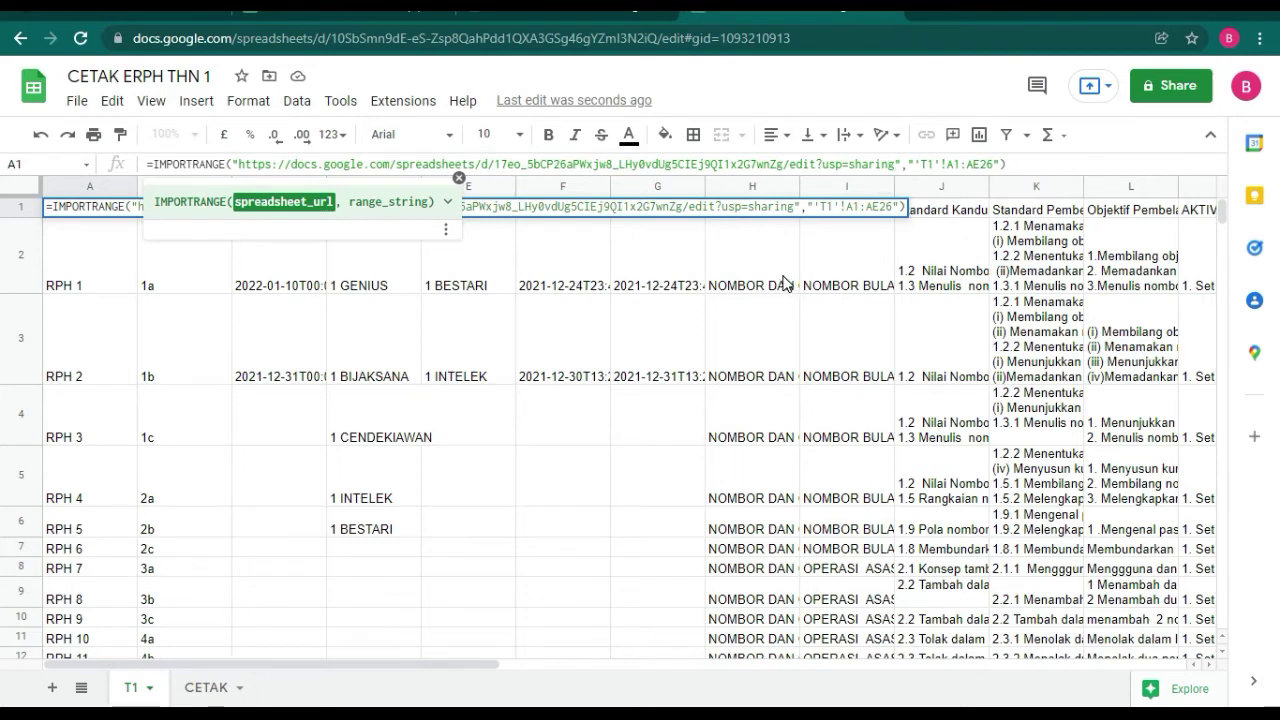
key("Return")
left_click(100, 212)
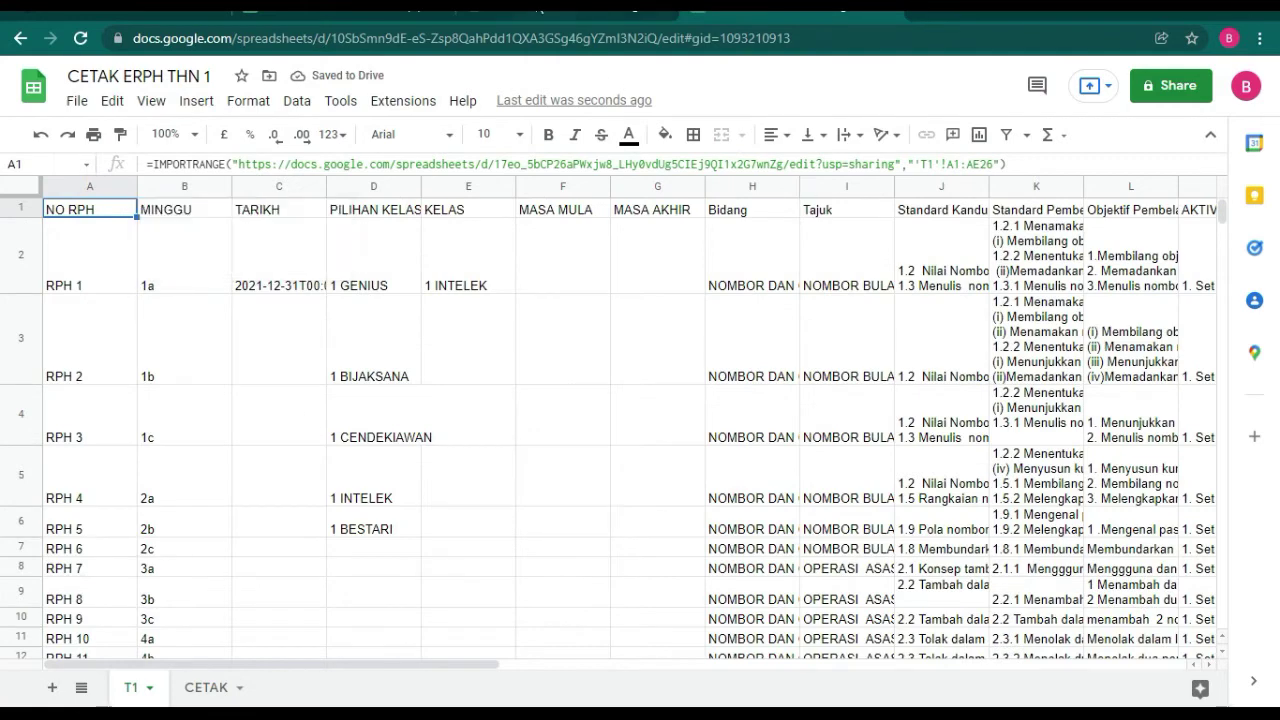
Review the new link inside the A1 formula and hide the T1 sheet.
key("ctrl+shift+Tab")
key("ctrl+Tab")
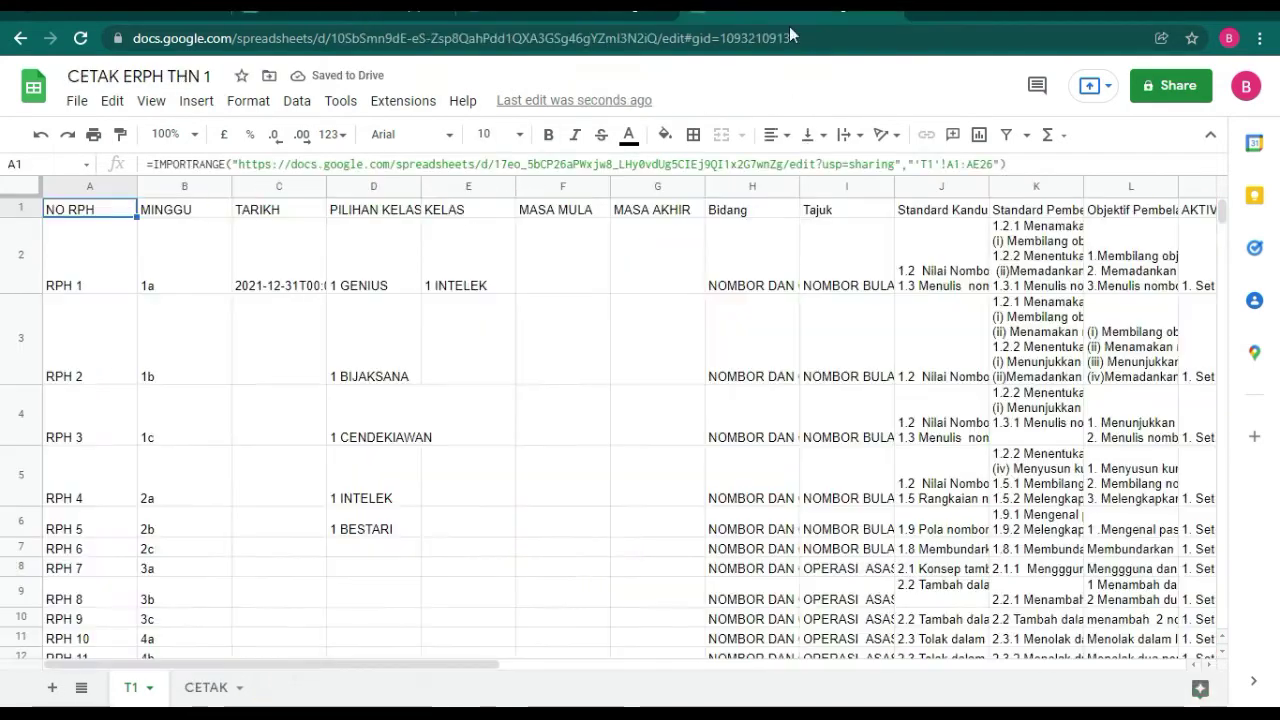
left_click_drag(240, 163, 895, 163)
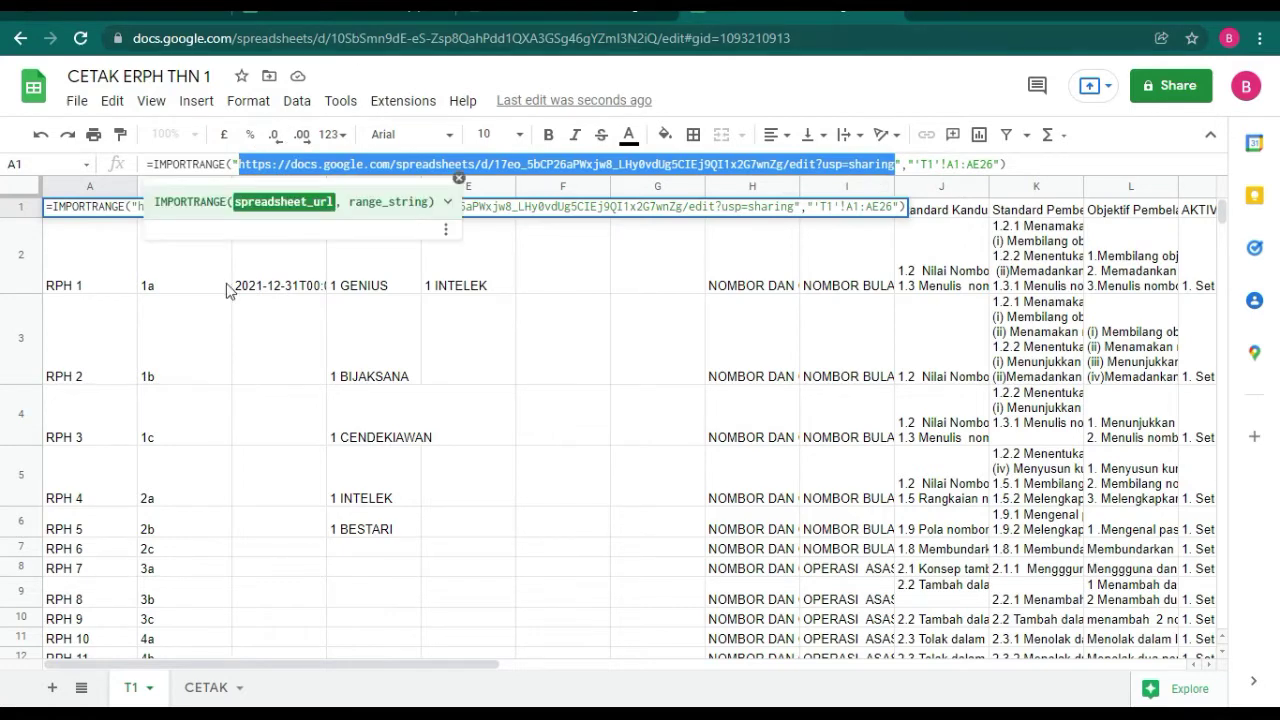
left_click(198, 257)
left_click(112, 257)
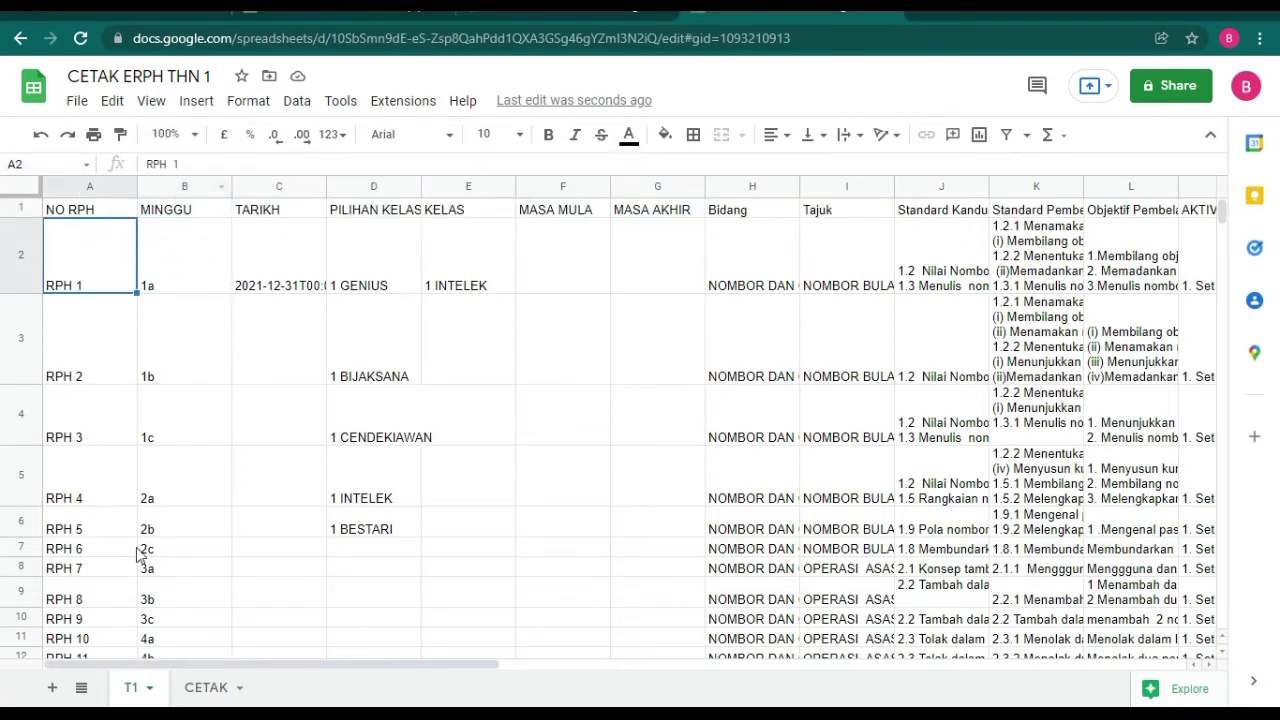
right_click(133, 690)
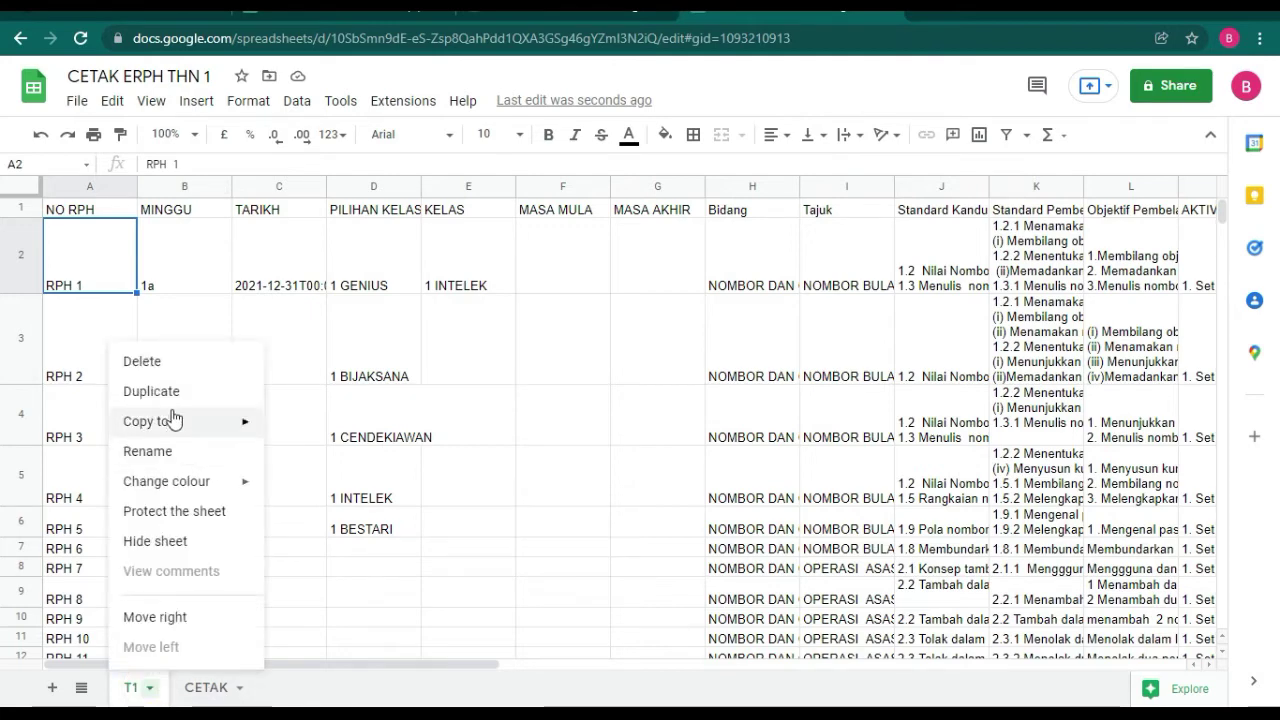
left_click(179, 546)
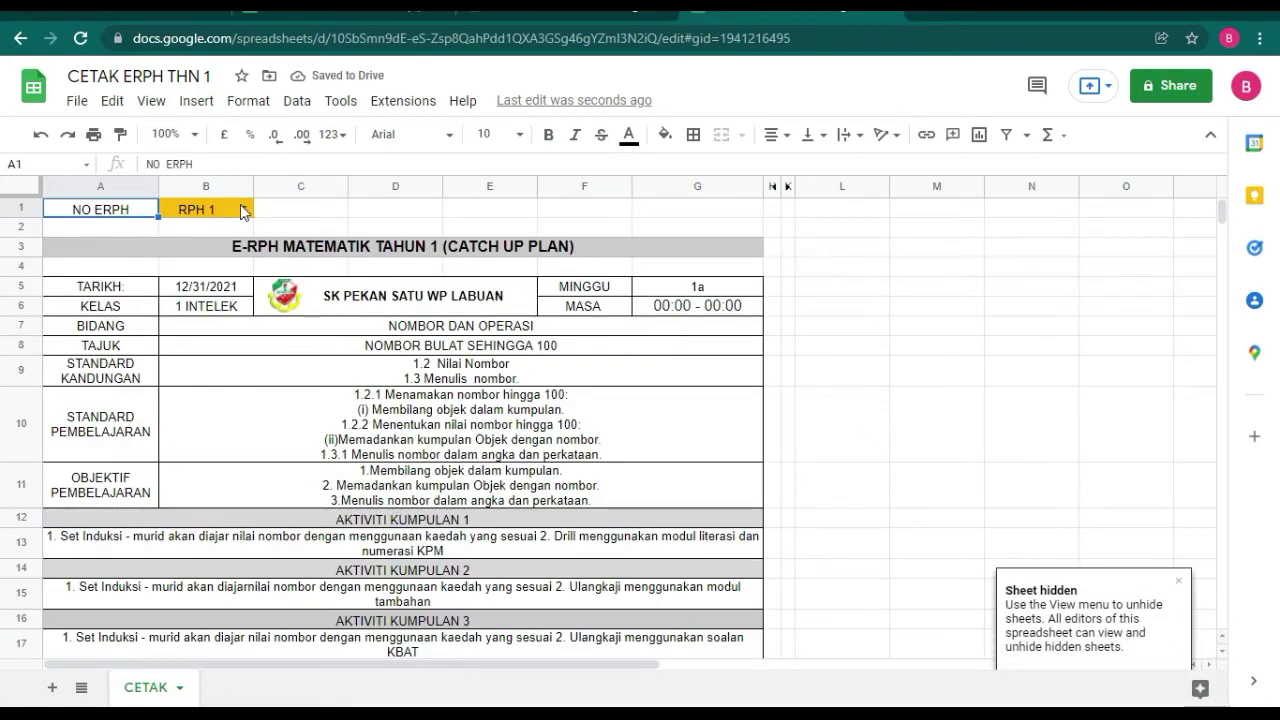
Share the CETAK ERPH THN 1 spreadsheet with anyone with the link as Editor and copy its link.
left_click(1162, 86)
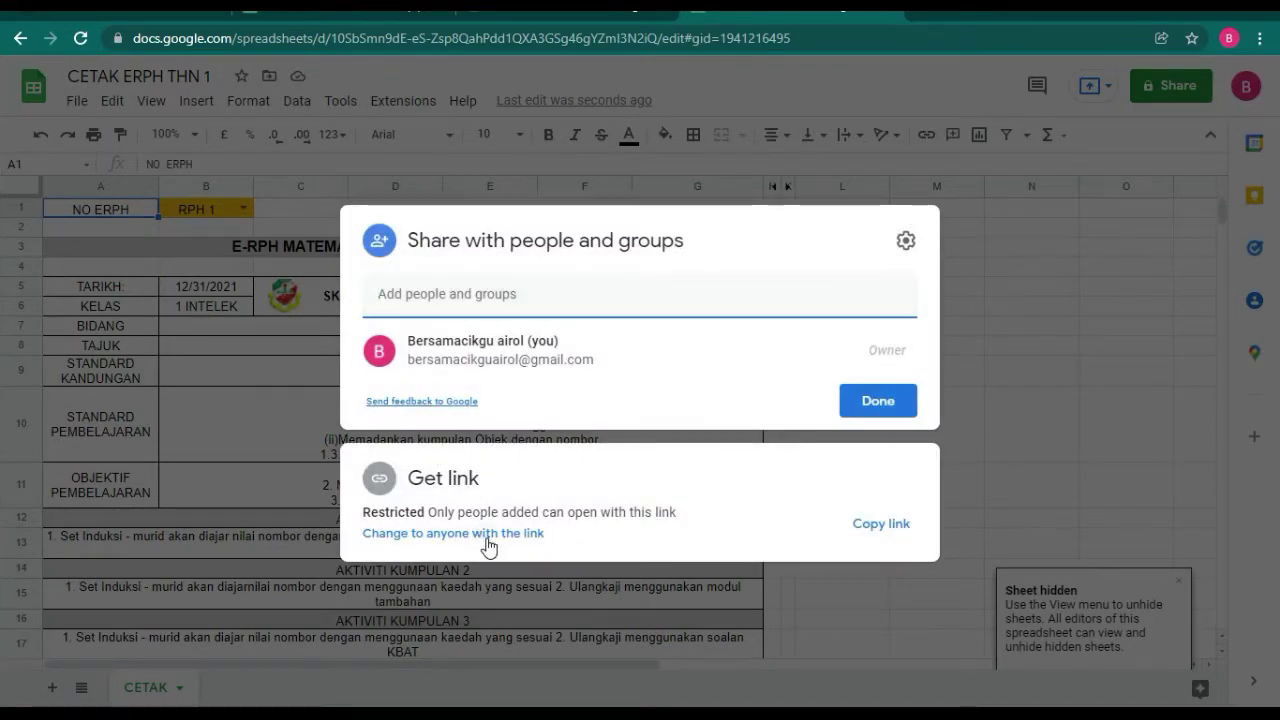
left_click(488, 534)
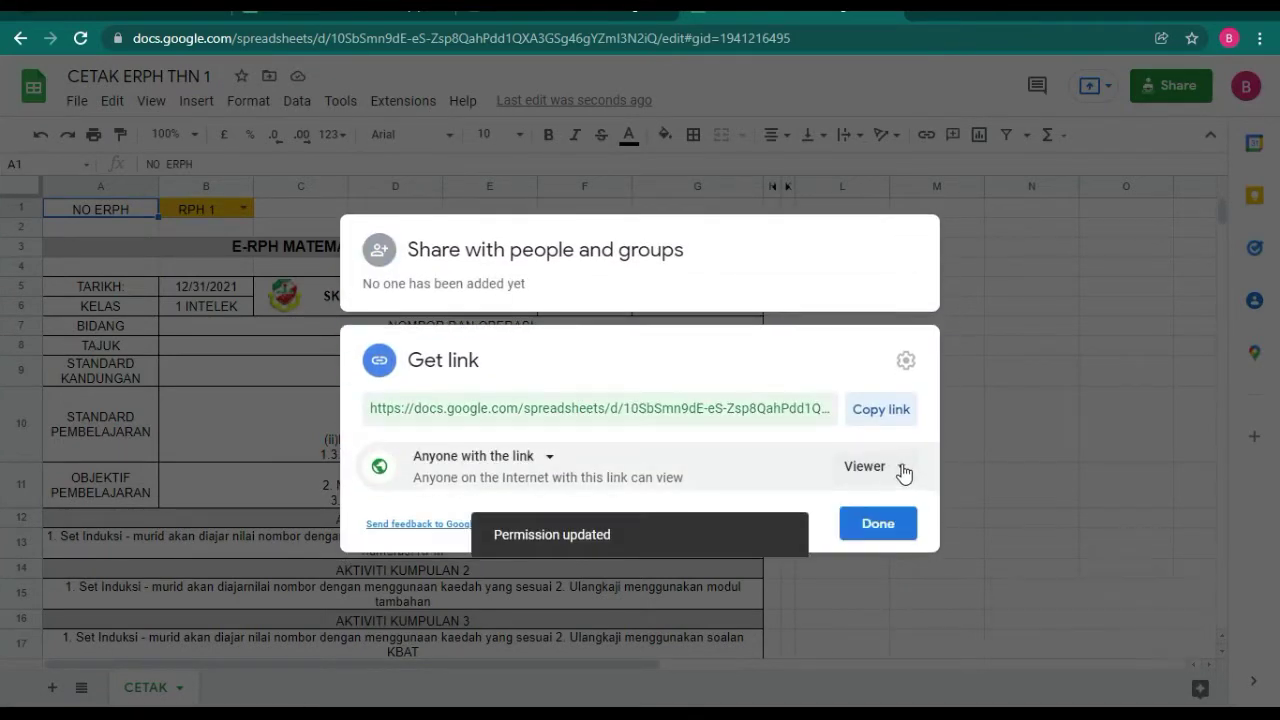
left_click(903, 470)
left_click(905, 600)
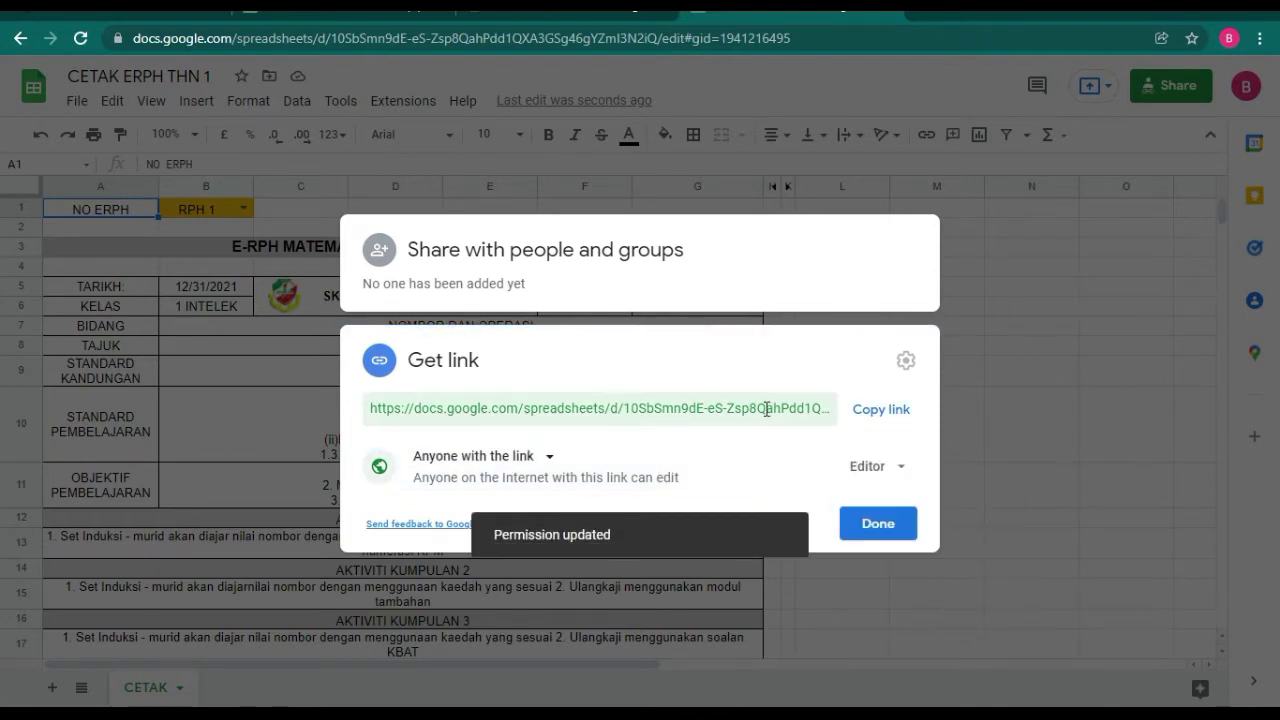
left_click(903, 412)
left_click(878, 525)
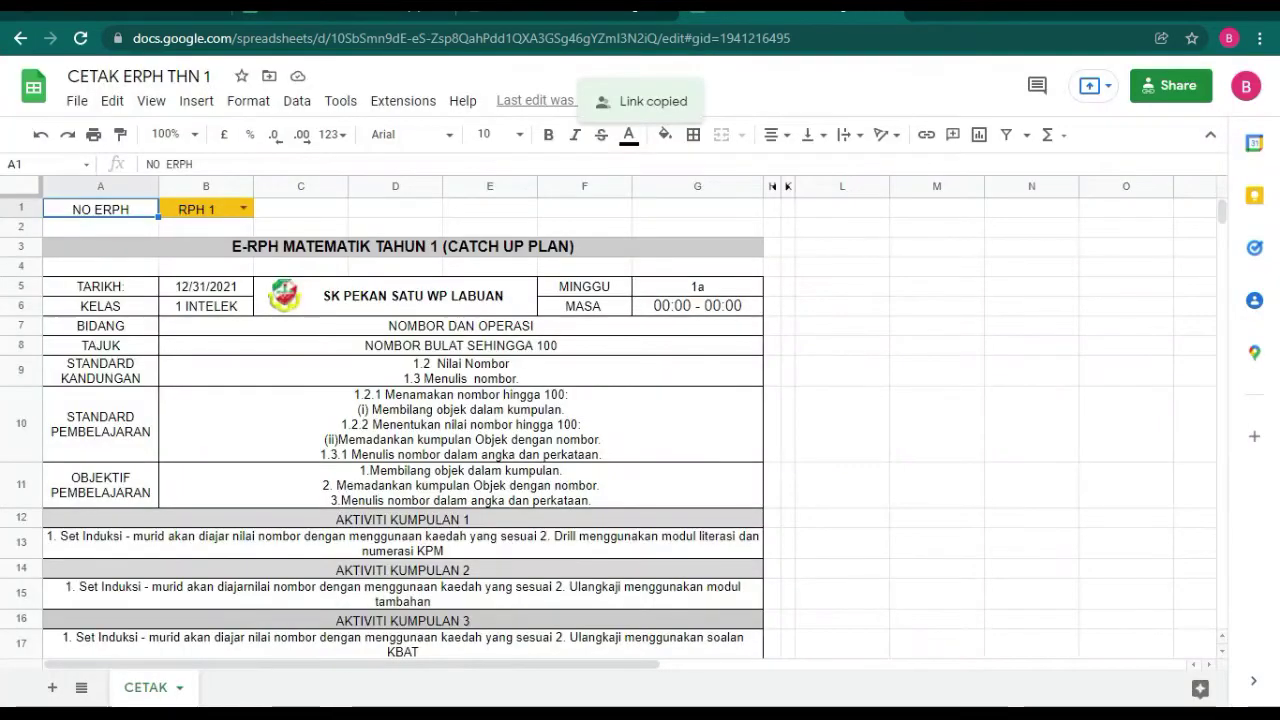
Switch to the Glide app's Menu Utama screen, remove the RPH THN 2 button bar and select the RPH THN 1 button bar.
left_click(105, 12)
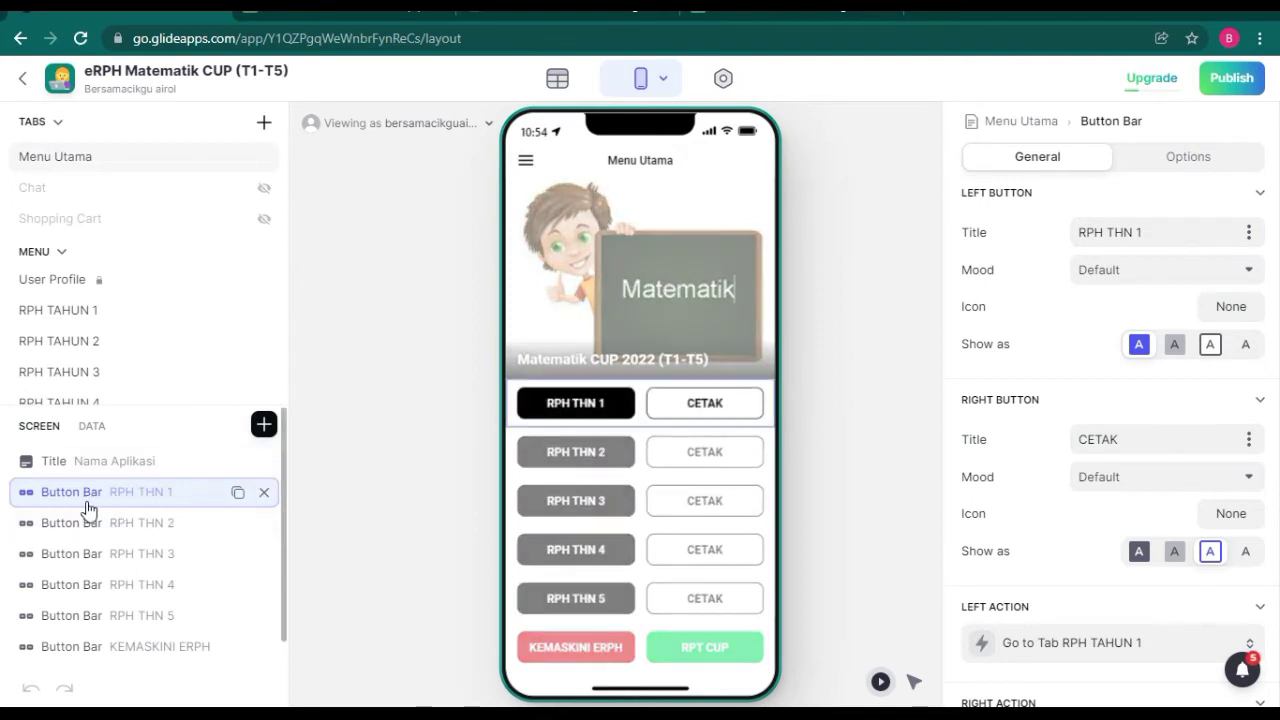
double_click(123, 489)
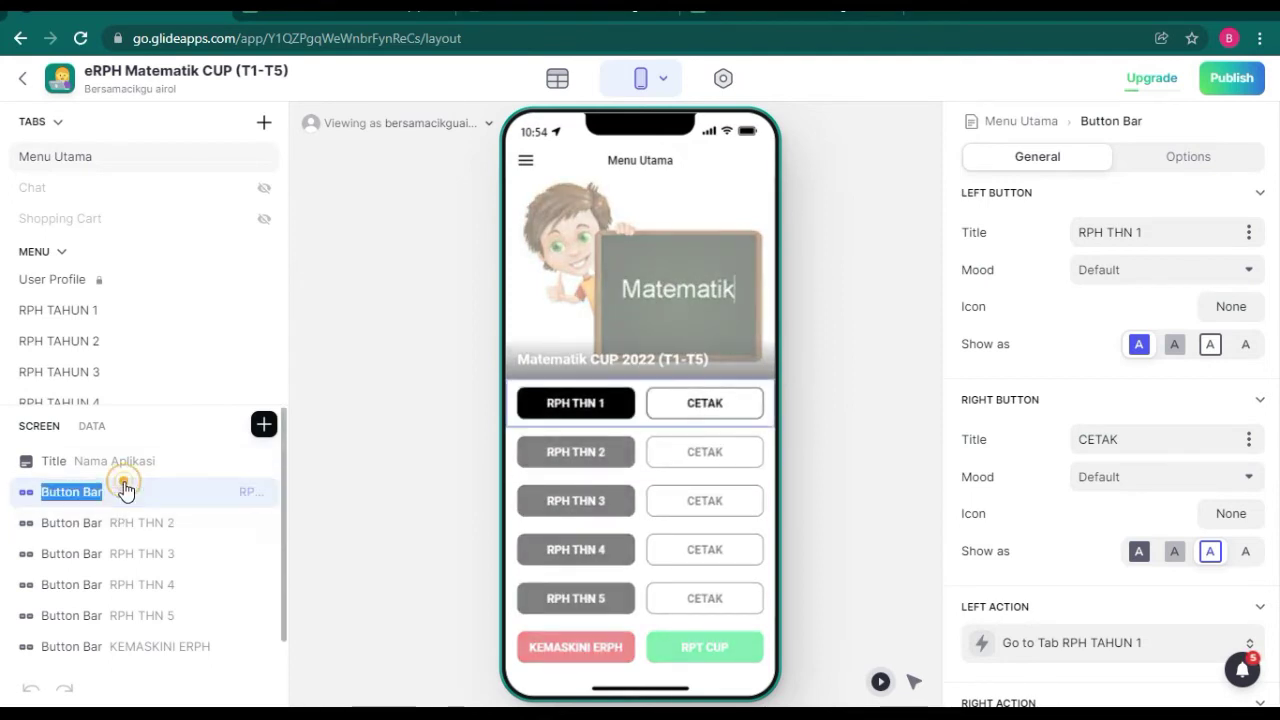
left_click(257, 518)
left_click(200, 491)
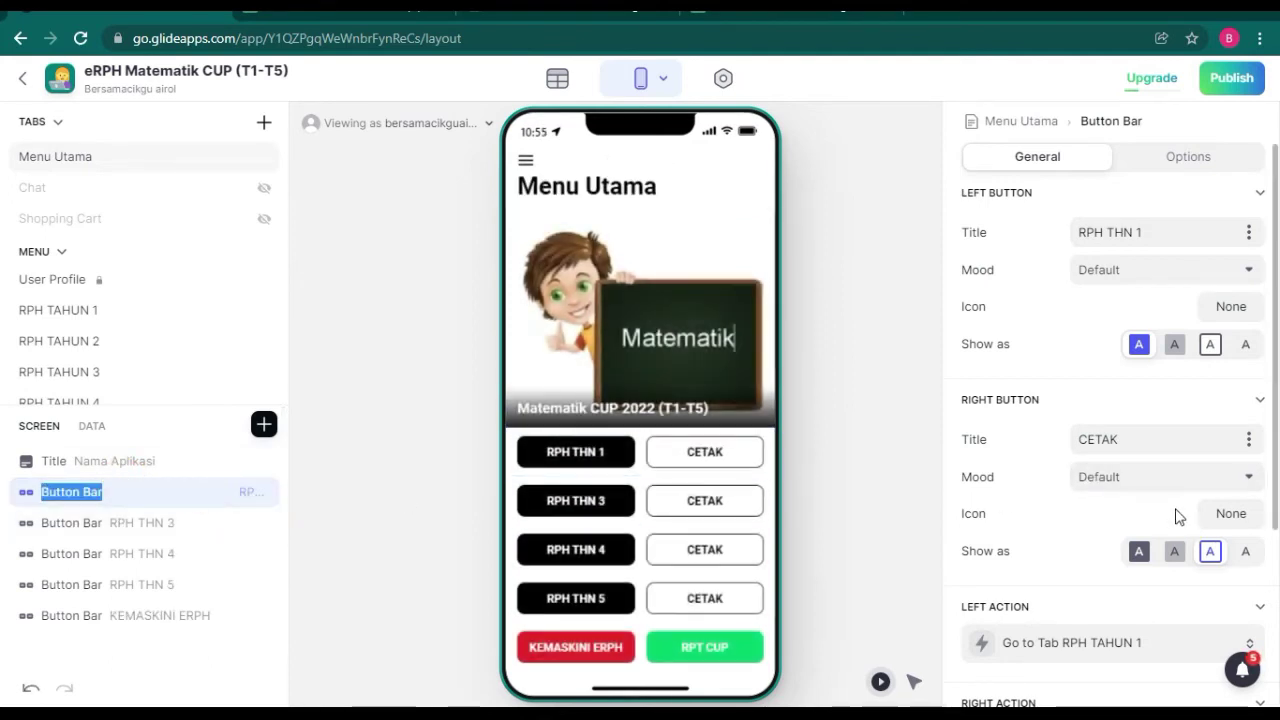
Clear the URL in the Open Link action of the RPH THN 1 bar's CETAK button.
scroll(1140, 550, "down", 3)
left_click(1110, 490)
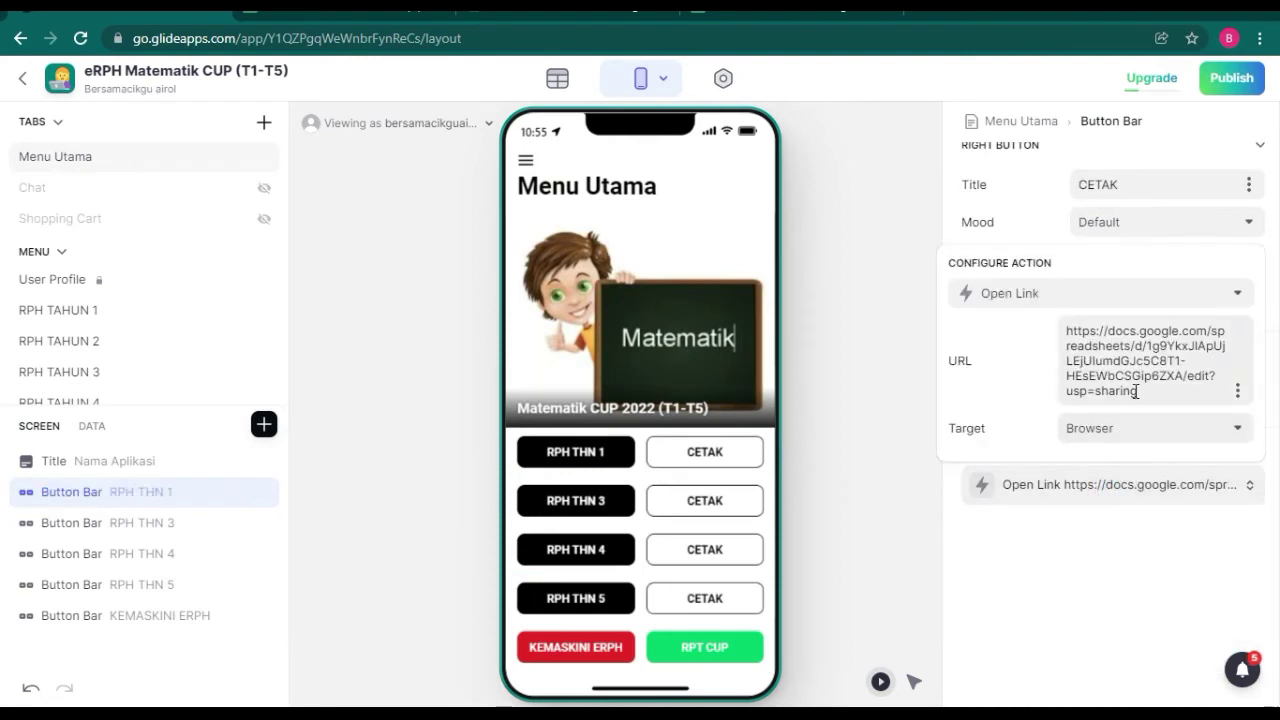
left_click_drag(1138, 391, 1050, 328)
key("BackSpace")
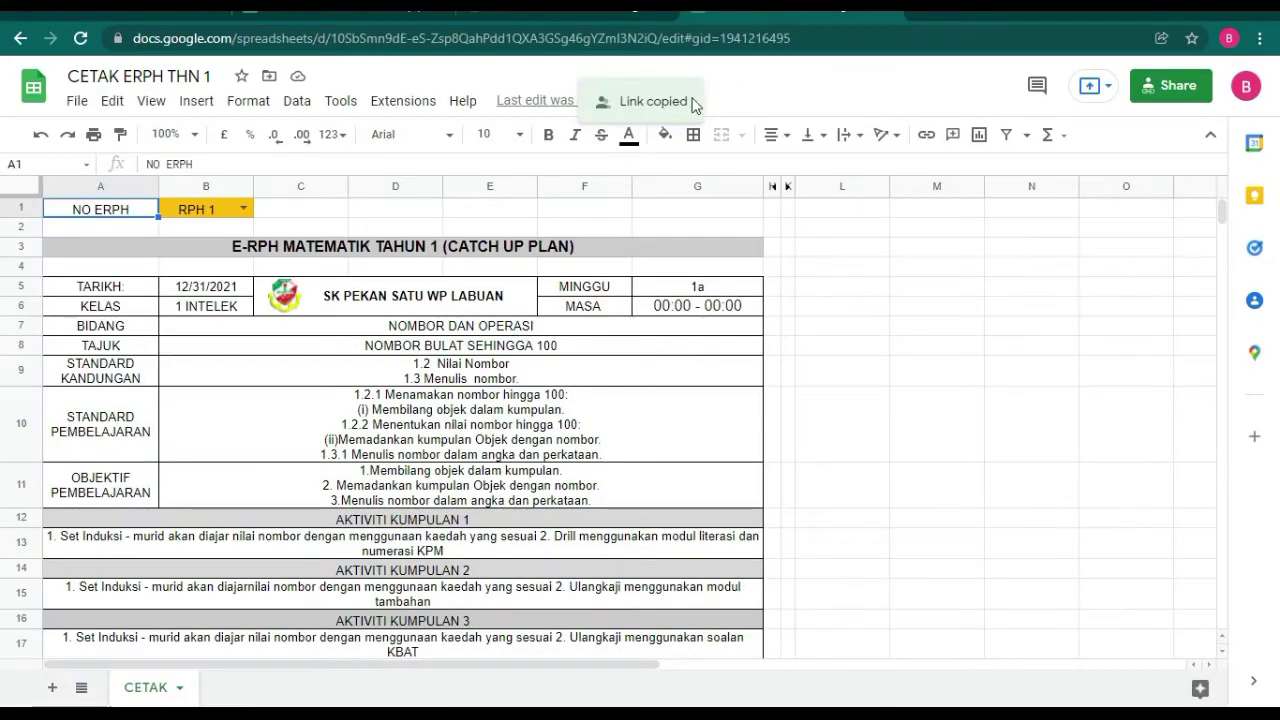
Copy the CETAK ERPH THN 1 sharing link again and paste it as the Open Link URL of the RPH THN 1 bar's CETAK button.
left_click(1170, 86)
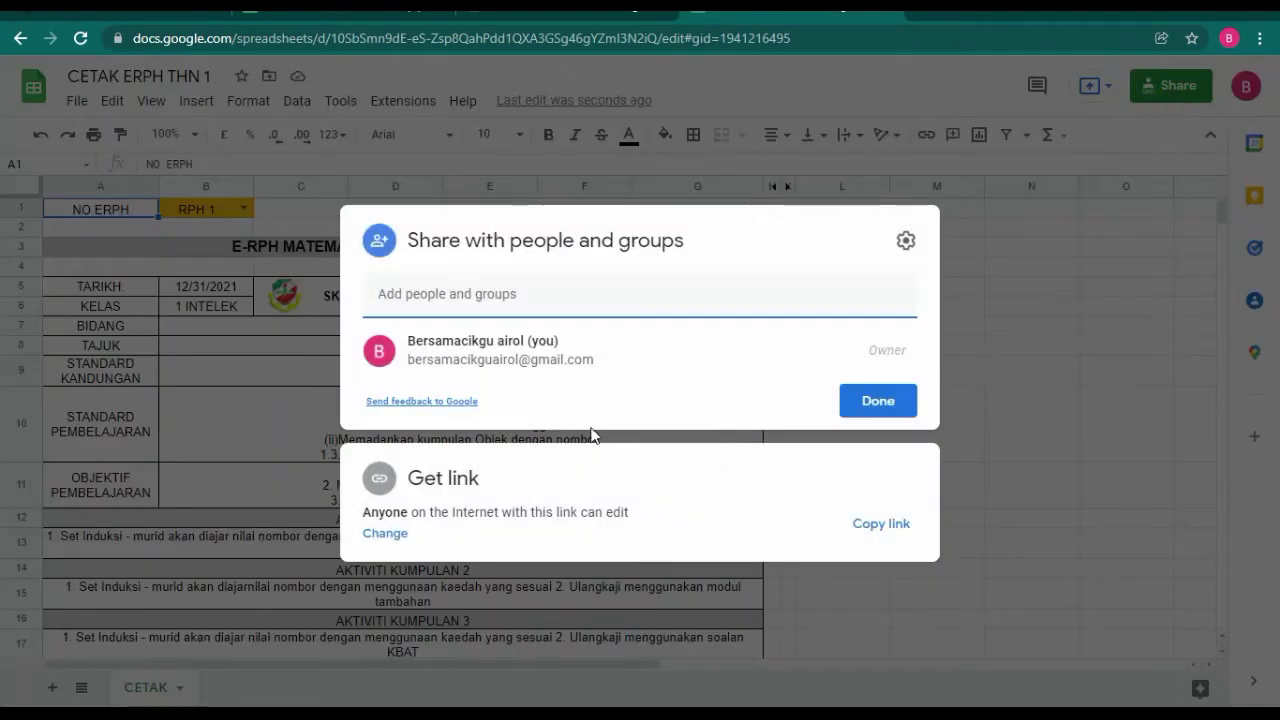
left_click(879, 538)
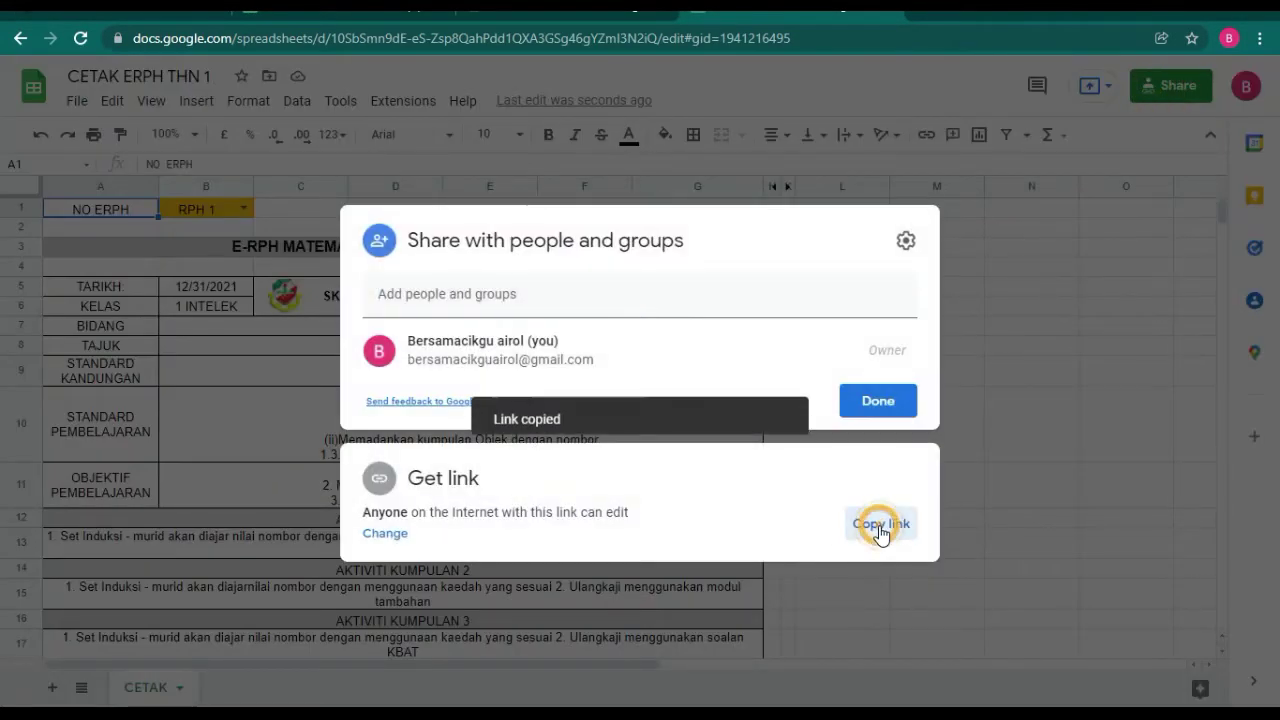
left_click(1005, 271)
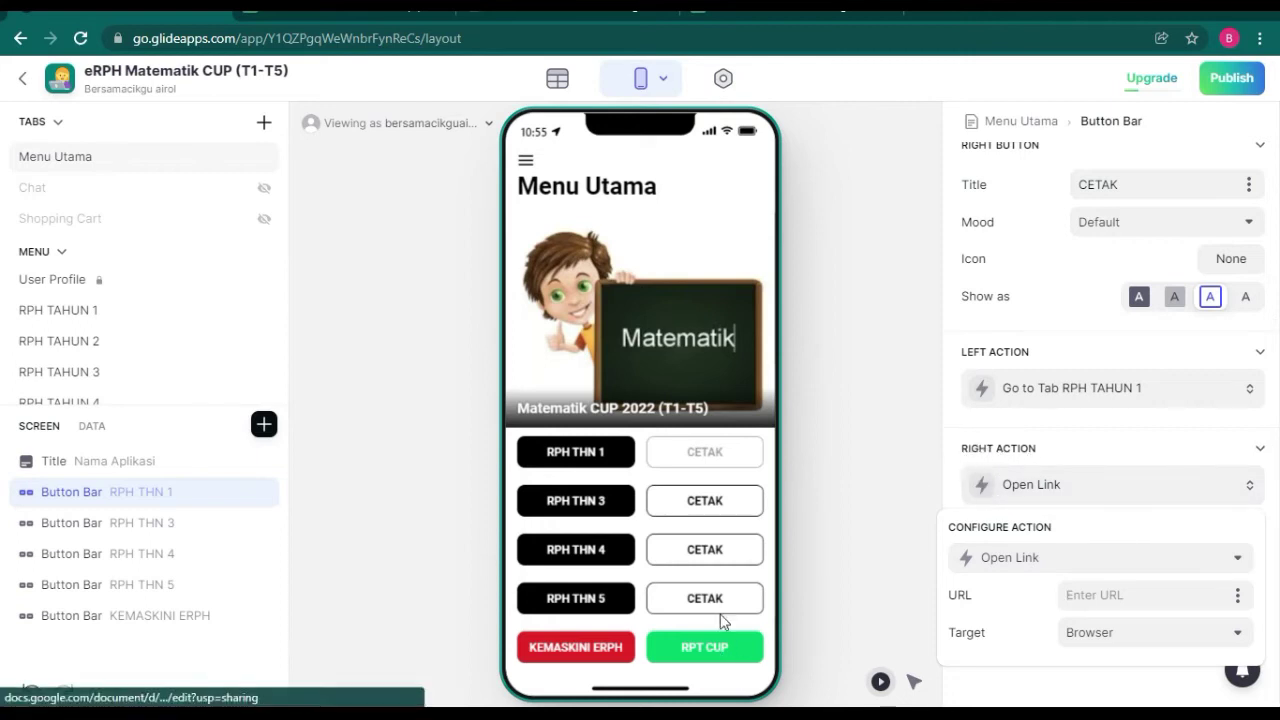
right_click(1068, 594)
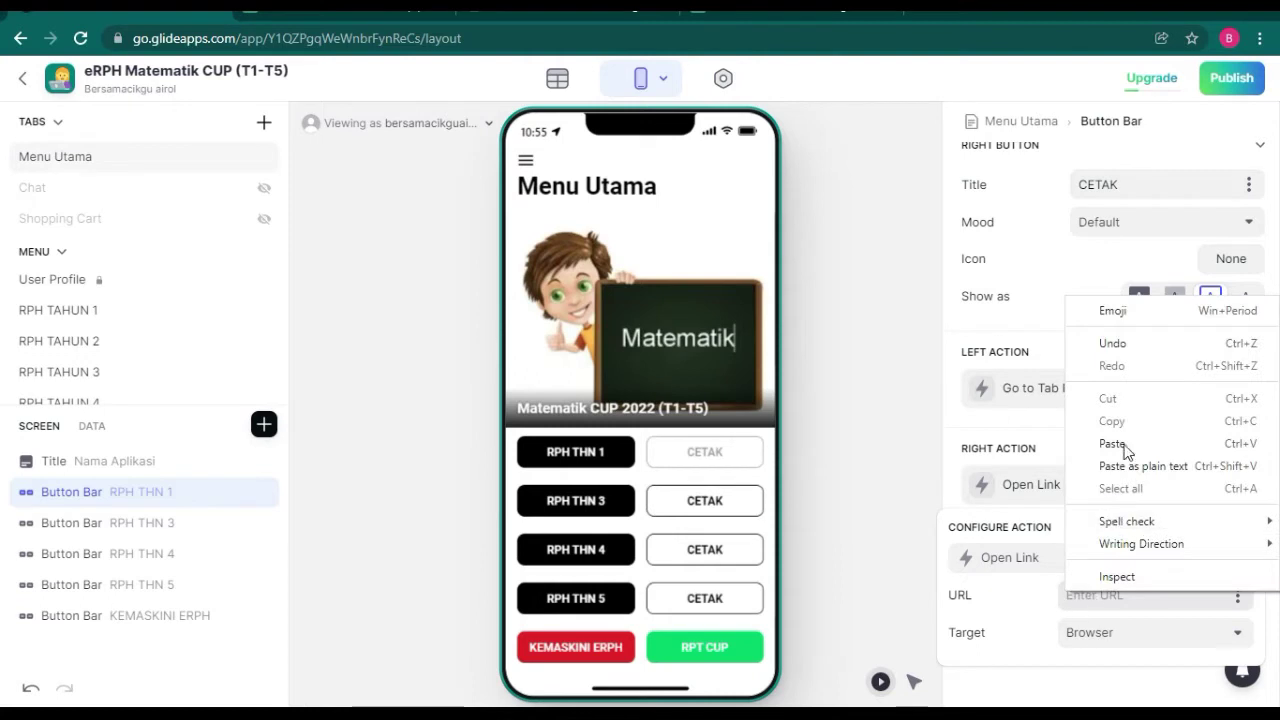
left_click(1112, 443)
left_click(1092, 622)
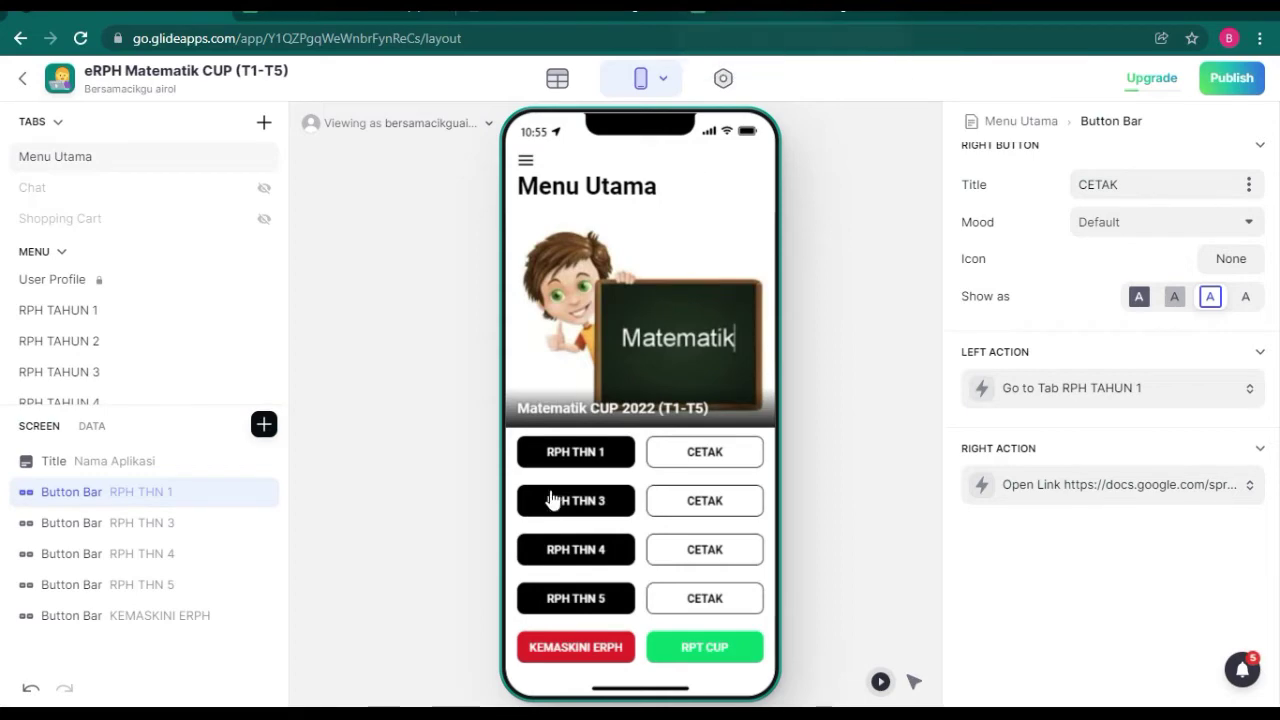
left_click(866, 181)
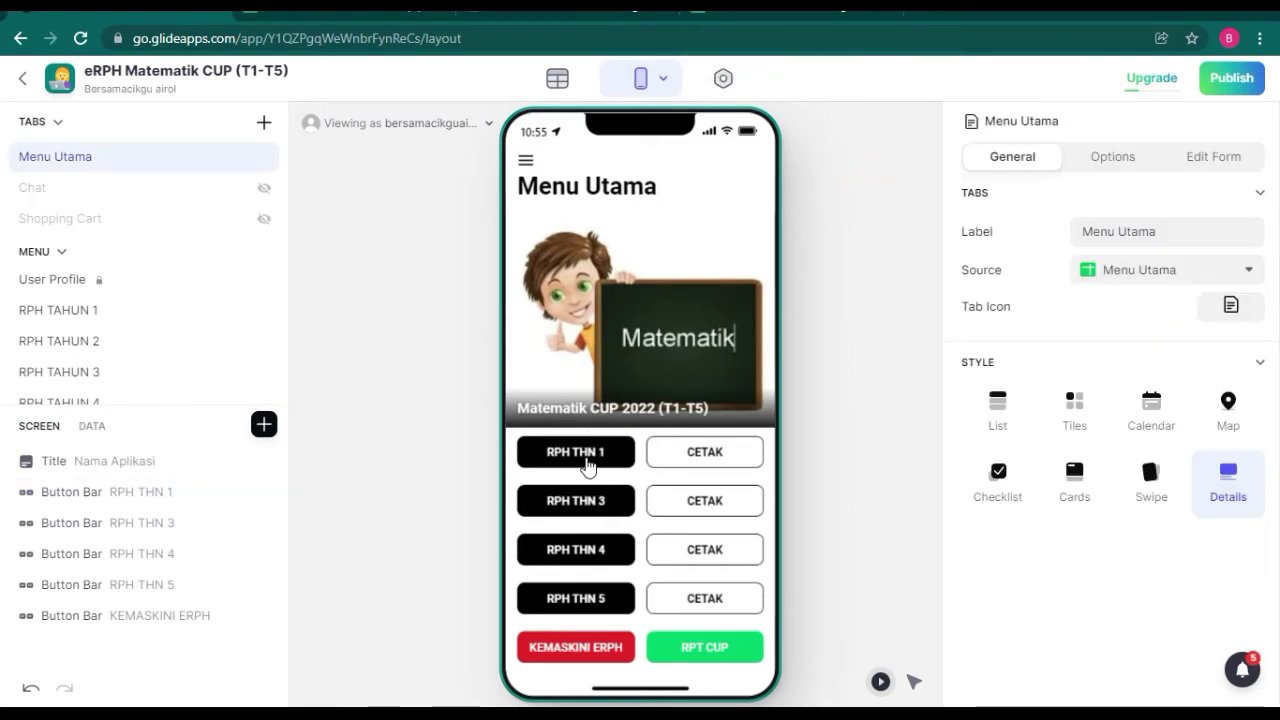
Return to the e-RPH Matematik SR (catchup plan) spreadsheet and look through its T1 sheet.
left_click(350, 10)
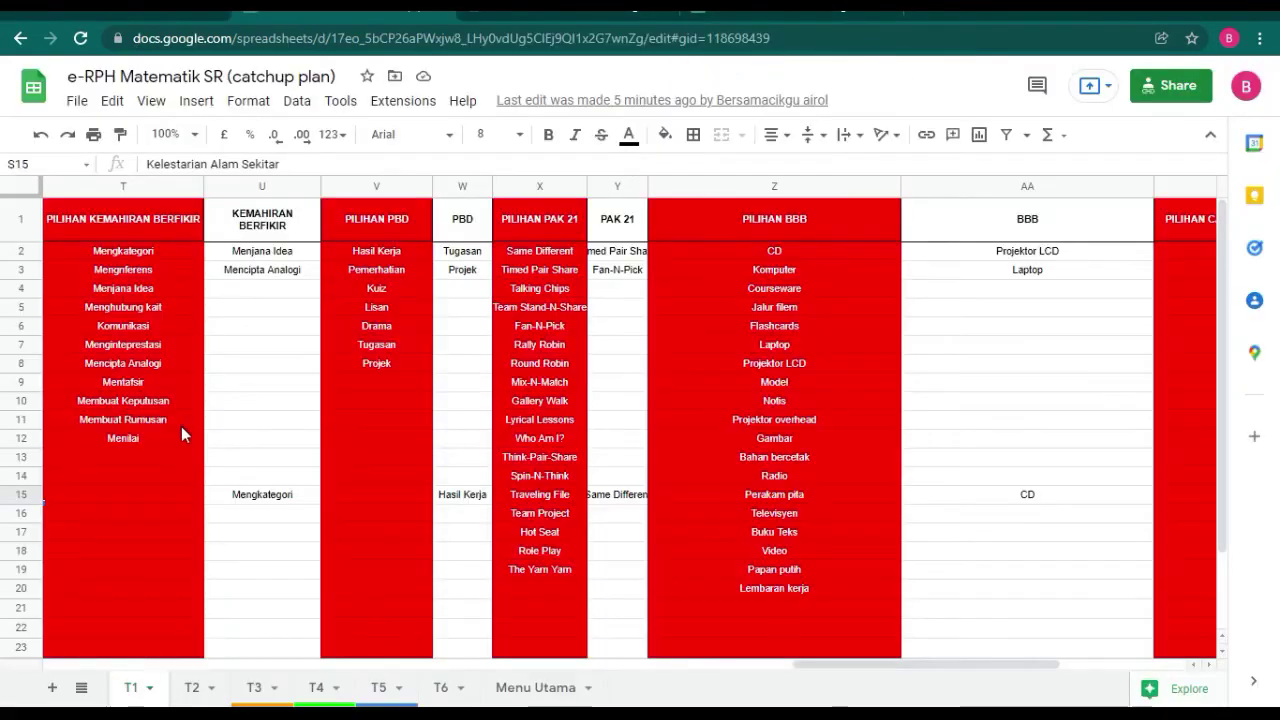
scroll(262, 481, "down", 1)
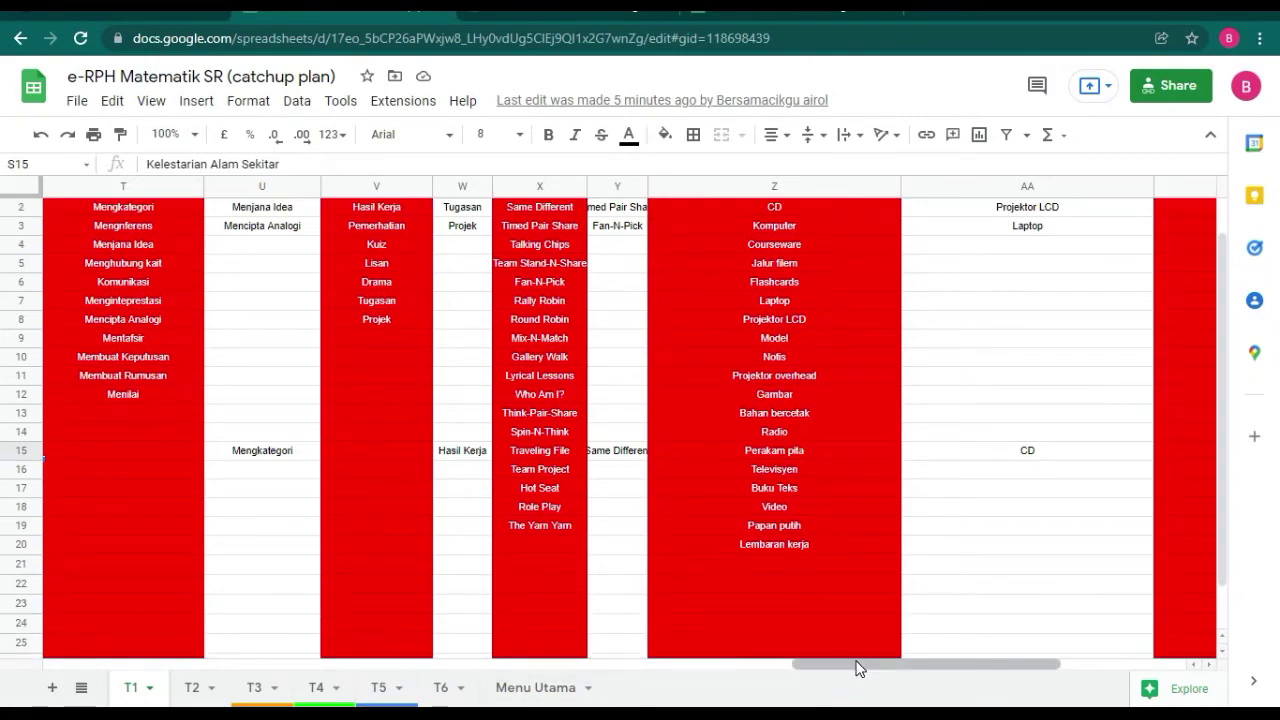
Check the RPH 14 record in row 15 of the T1 sheet, including its week, date and class.
left_click_drag(857, 668, 157, 645)
left_click(83, 452)
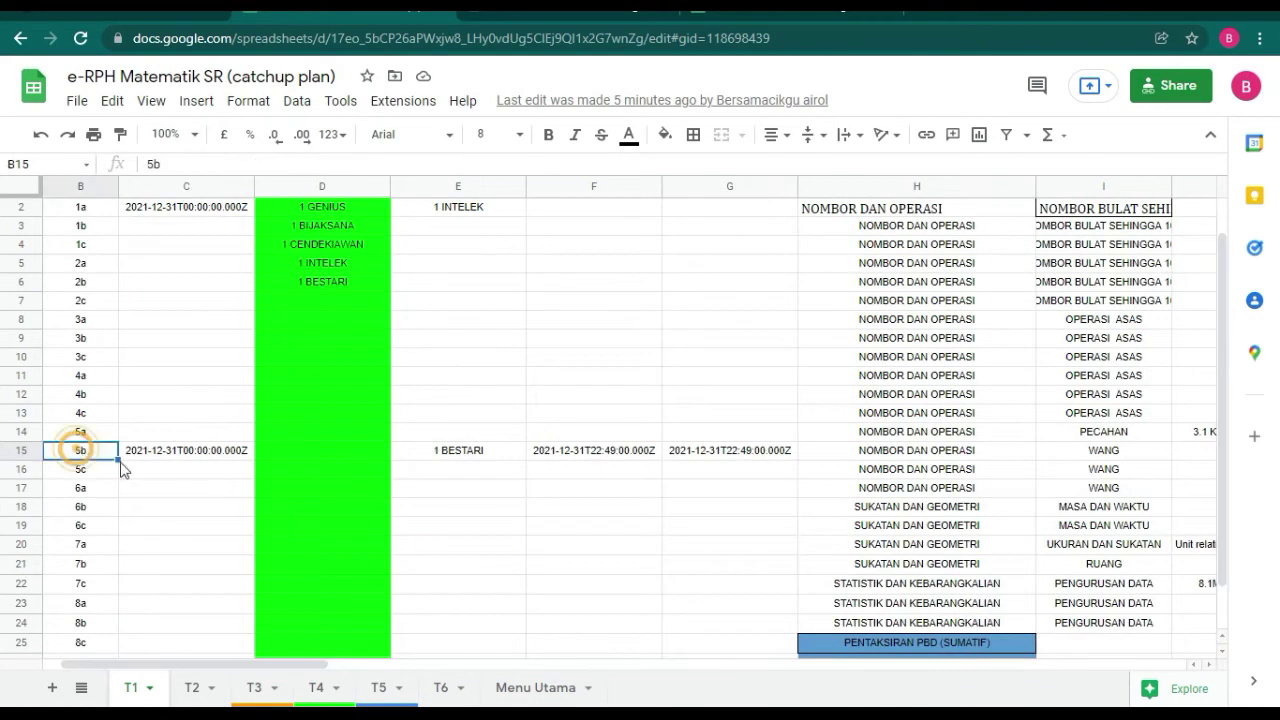
left_click(158, 455)
left_click(477, 451)
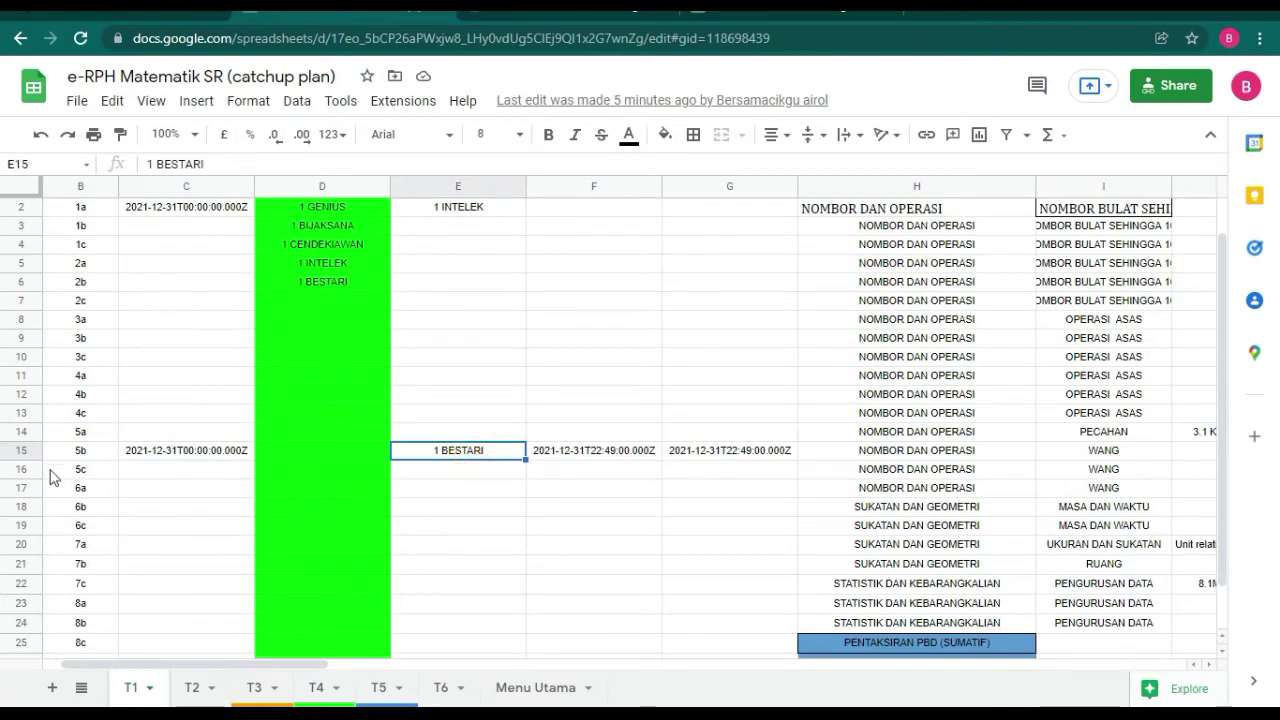
left_click_drag(268, 662, 253, 662)
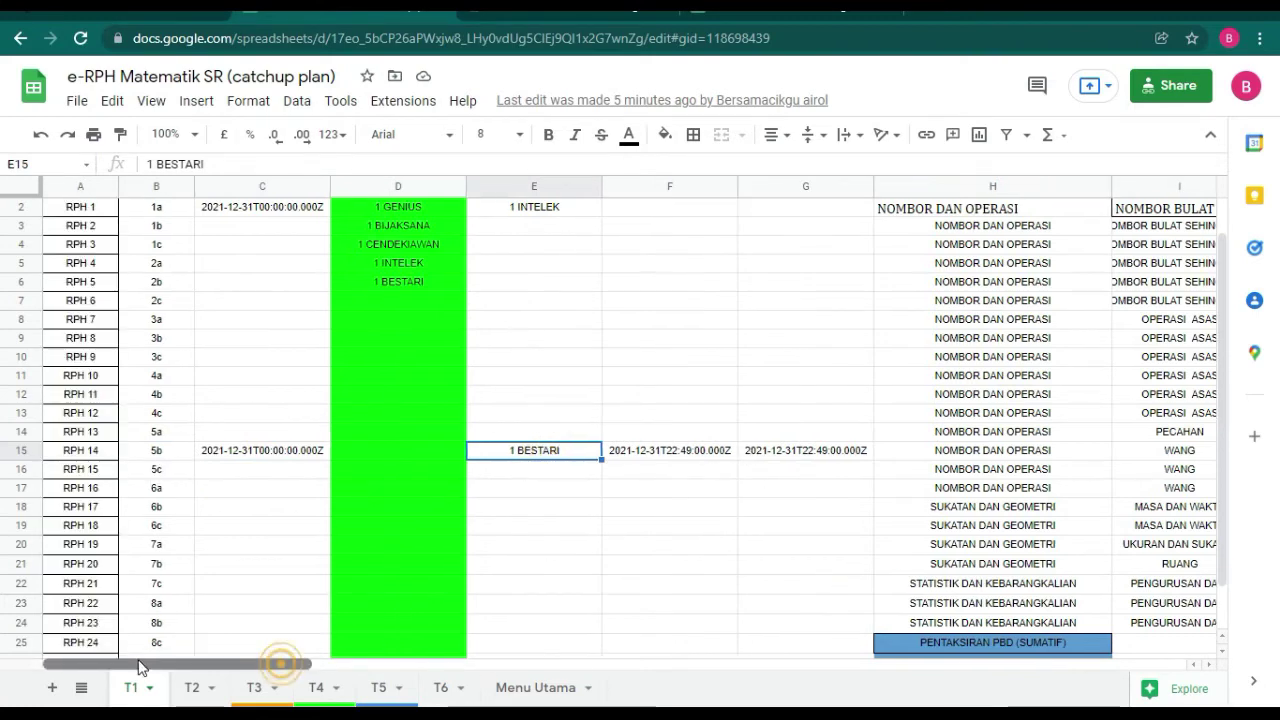
left_click(80, 451)
Switch to the CETAK ERPH THN 1 spreadsheet, set NO ERPH to RPH 14 and review the plan down to REFLEKSI.
key("ctrl+Tab")
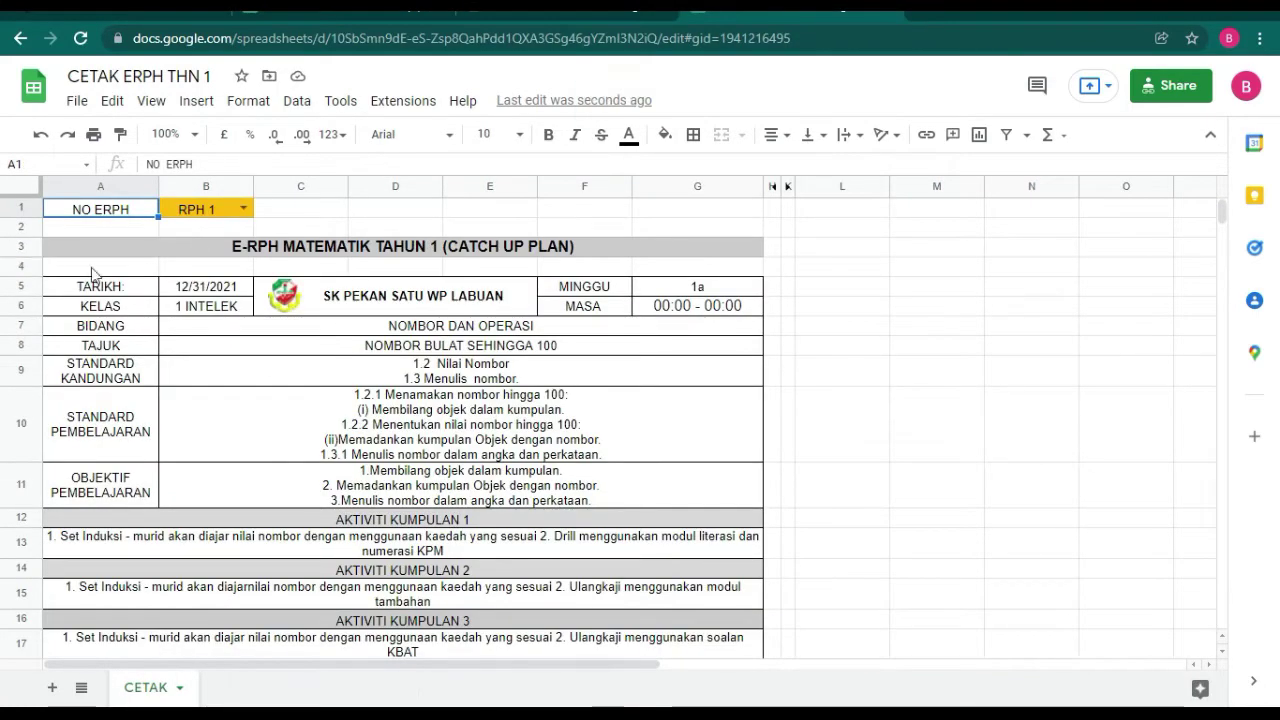
left_click(243, 208)
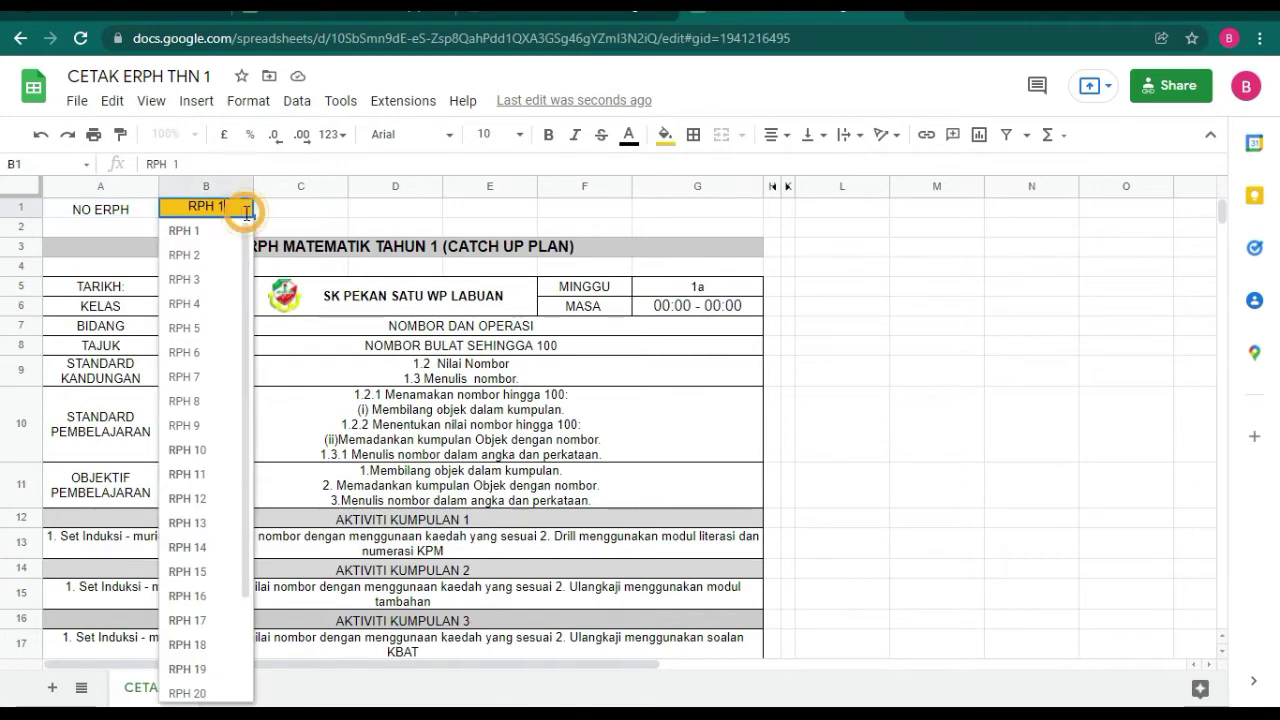
left_click(203, 549)
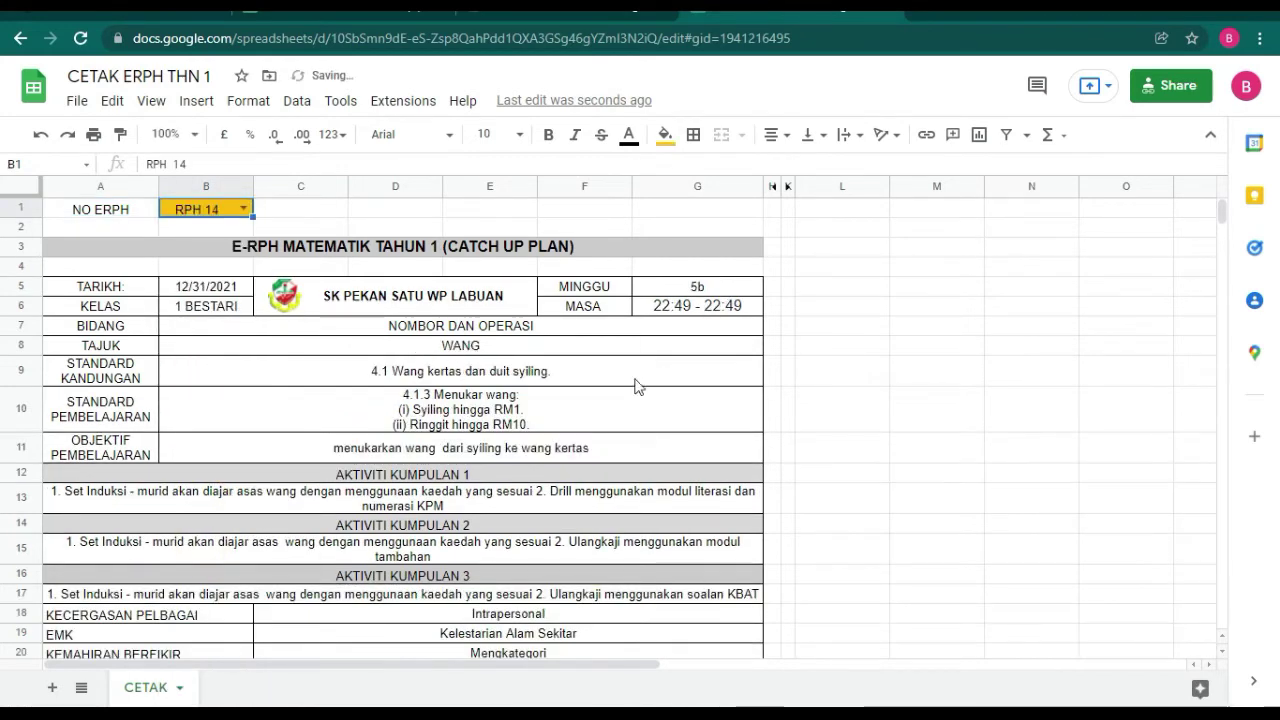
scroll(637, 386, "down", 4)
left_click(412, 525)
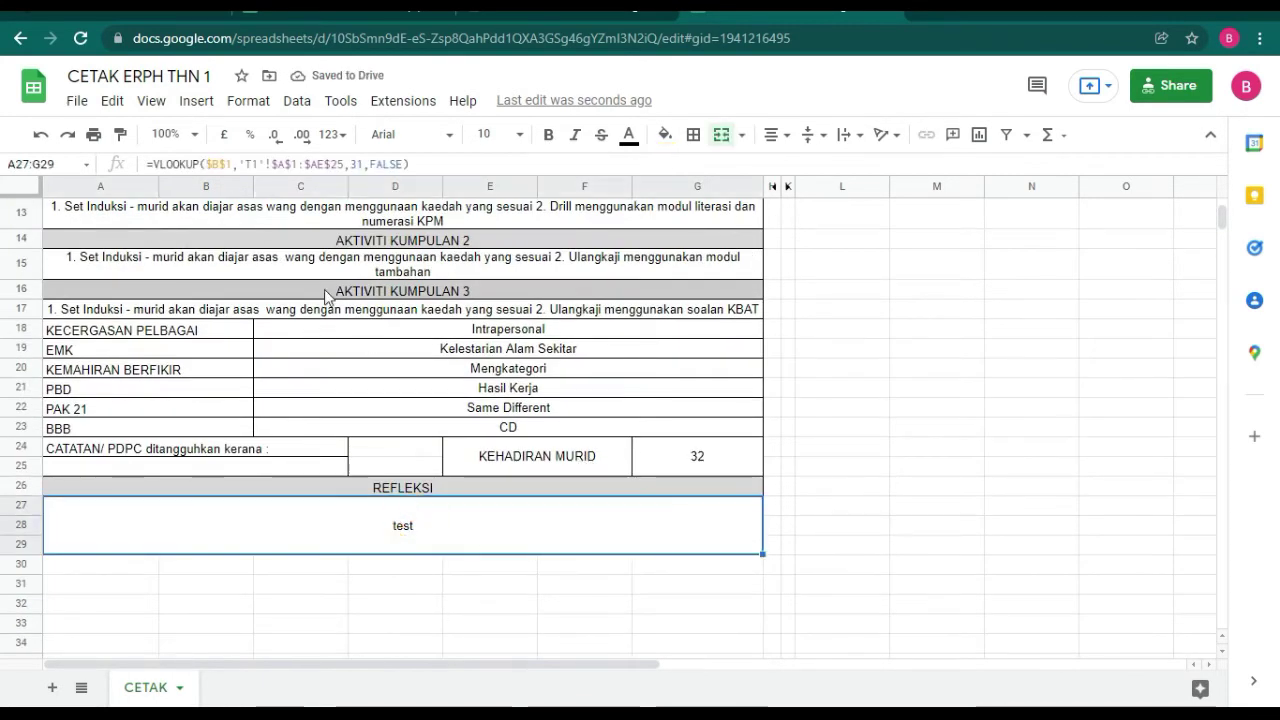
scroll(380, 349, "up", 4)
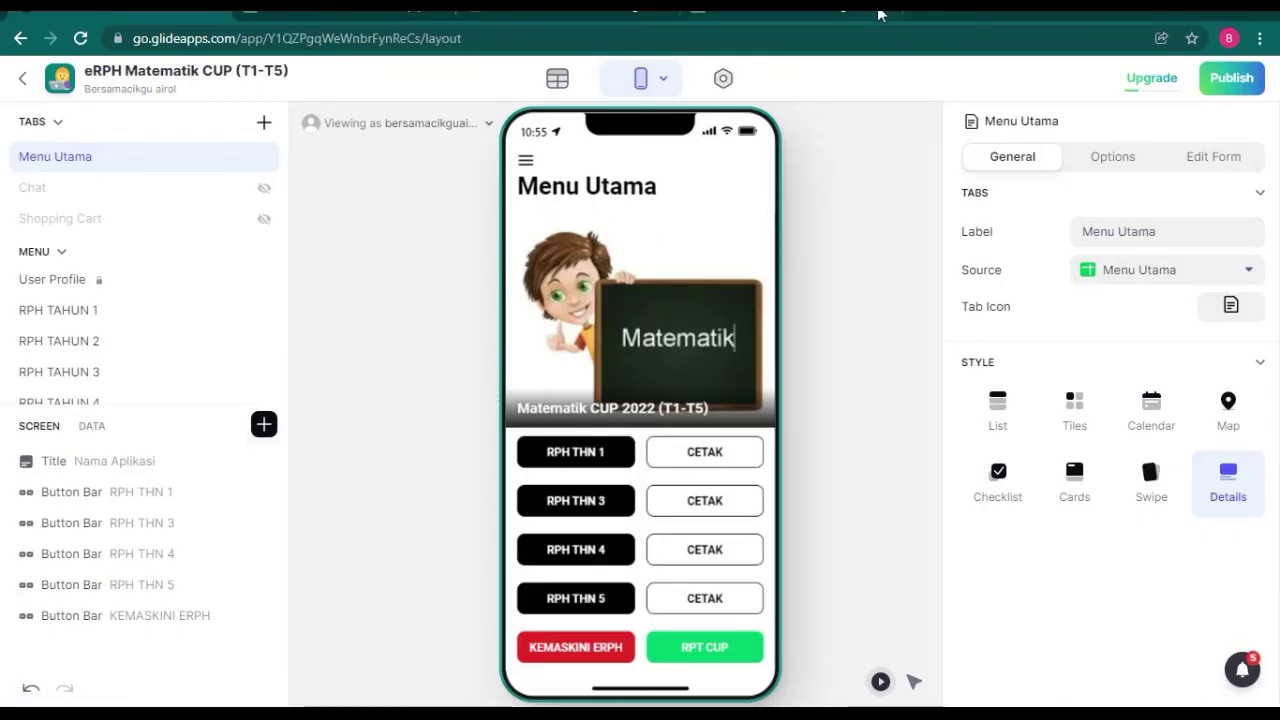
Test the CETAK link beside RPH THN 1 in the Glide app preview, review the opened plan and close it.
left_click(714, 462)
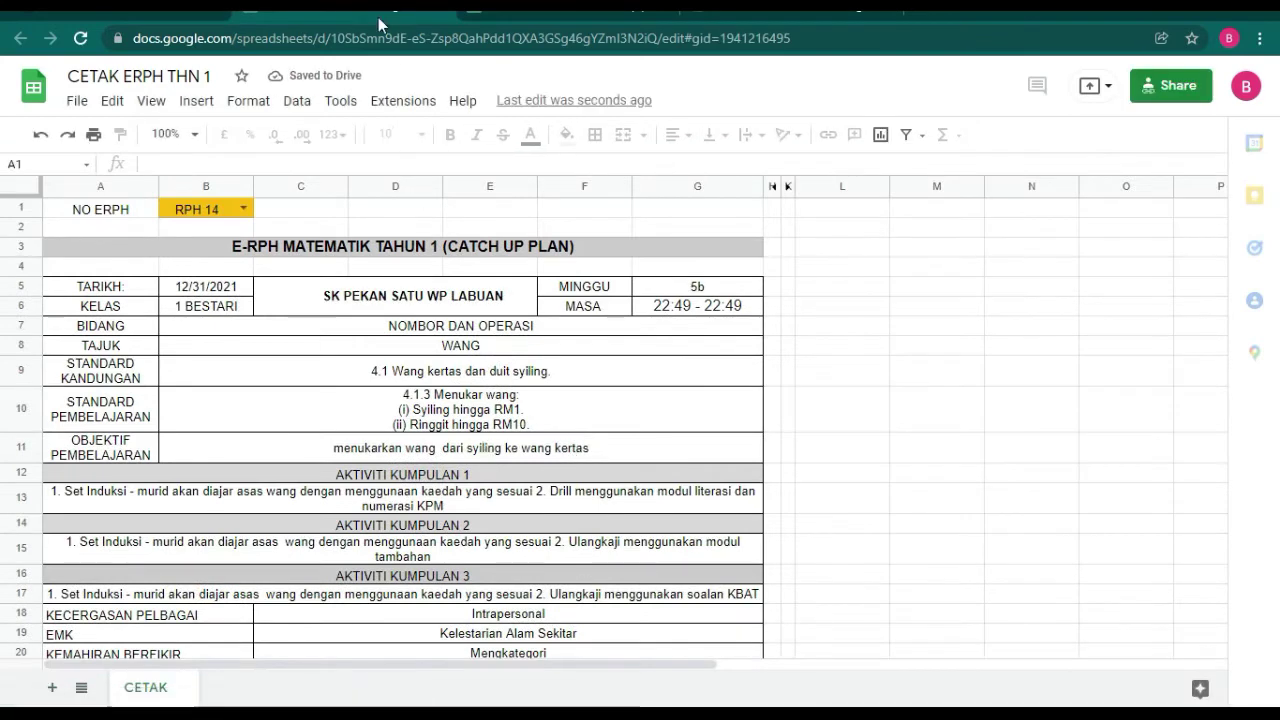
scroll(487, 459, "down", 5)
key("ctrl+w")
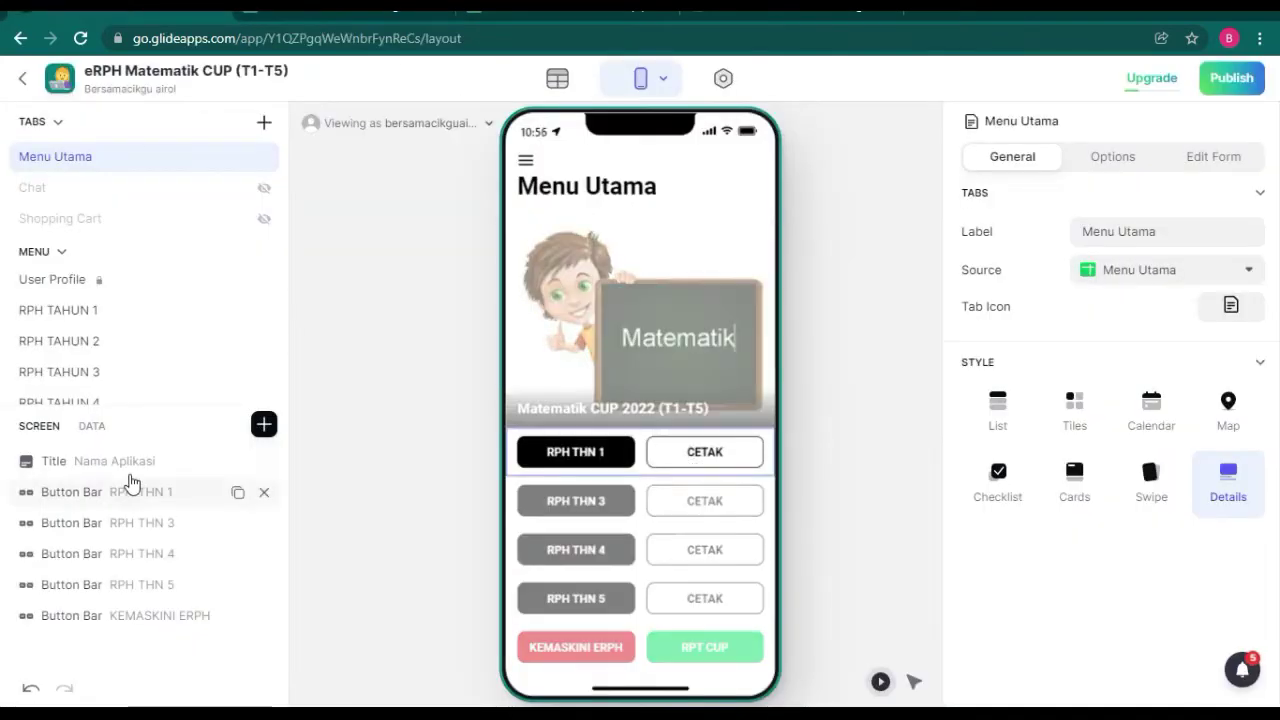
Open CETAK ERPH THN 2 from the ERPH MATH CUP 2022 Drive folder and unhide its T2 sheet.
left_click(762, 12)
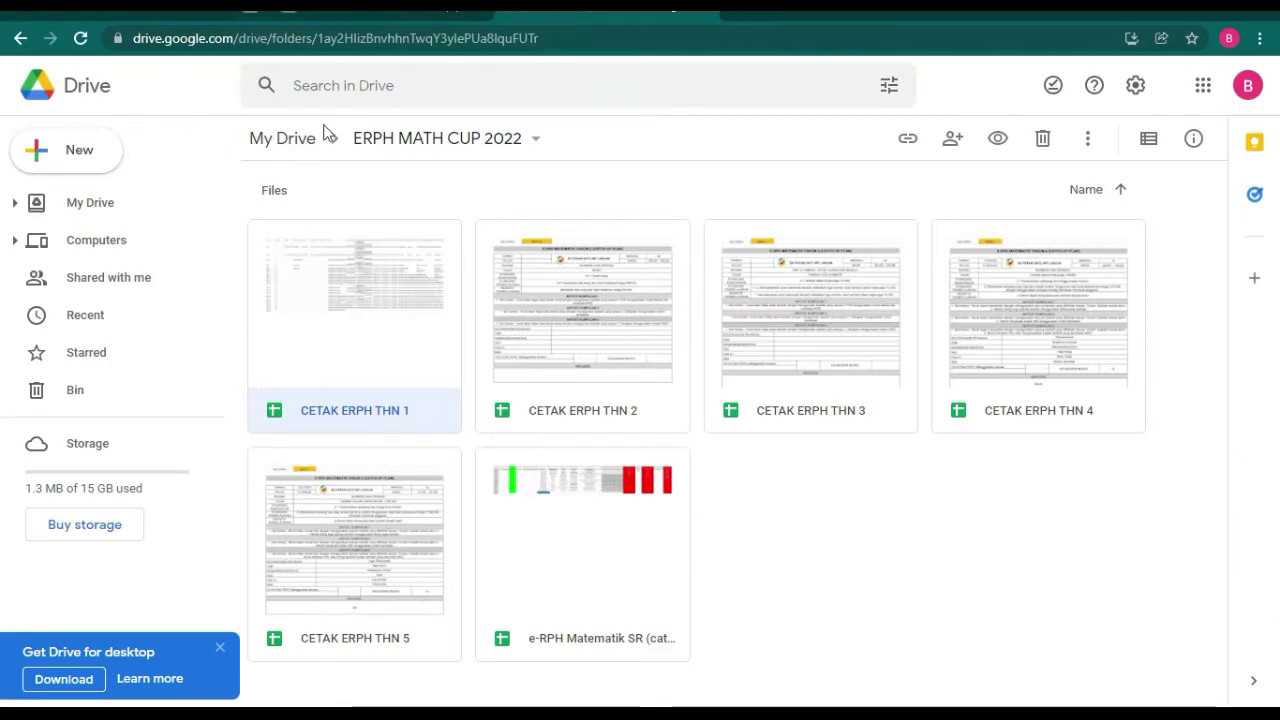
double_click(592, 390)
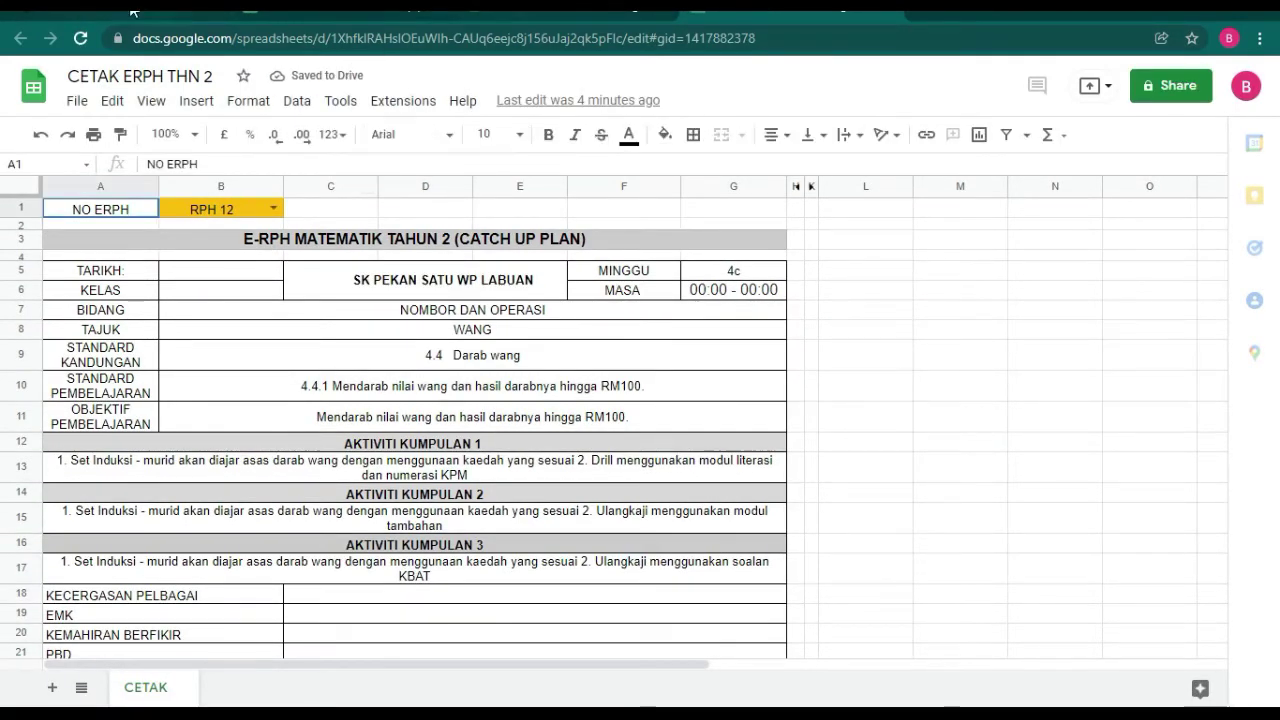
left_click(393, 12)
left_click(800, 12)
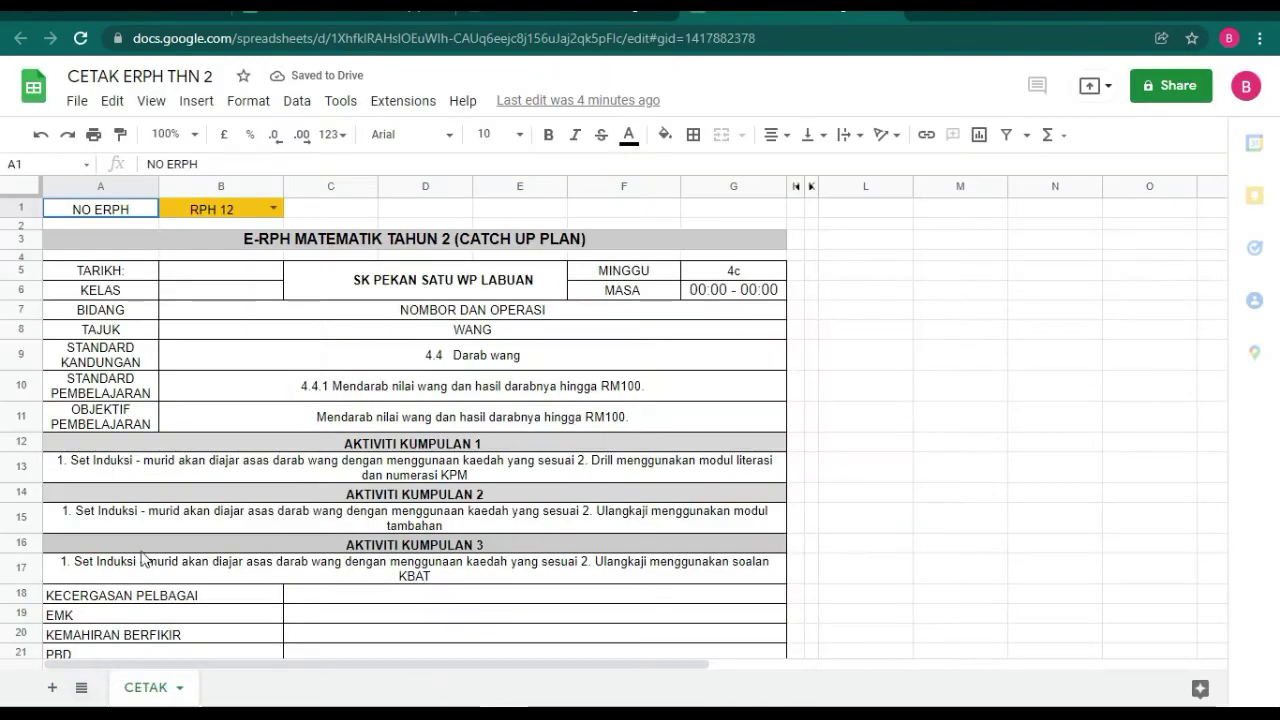
left_click(81, 692)
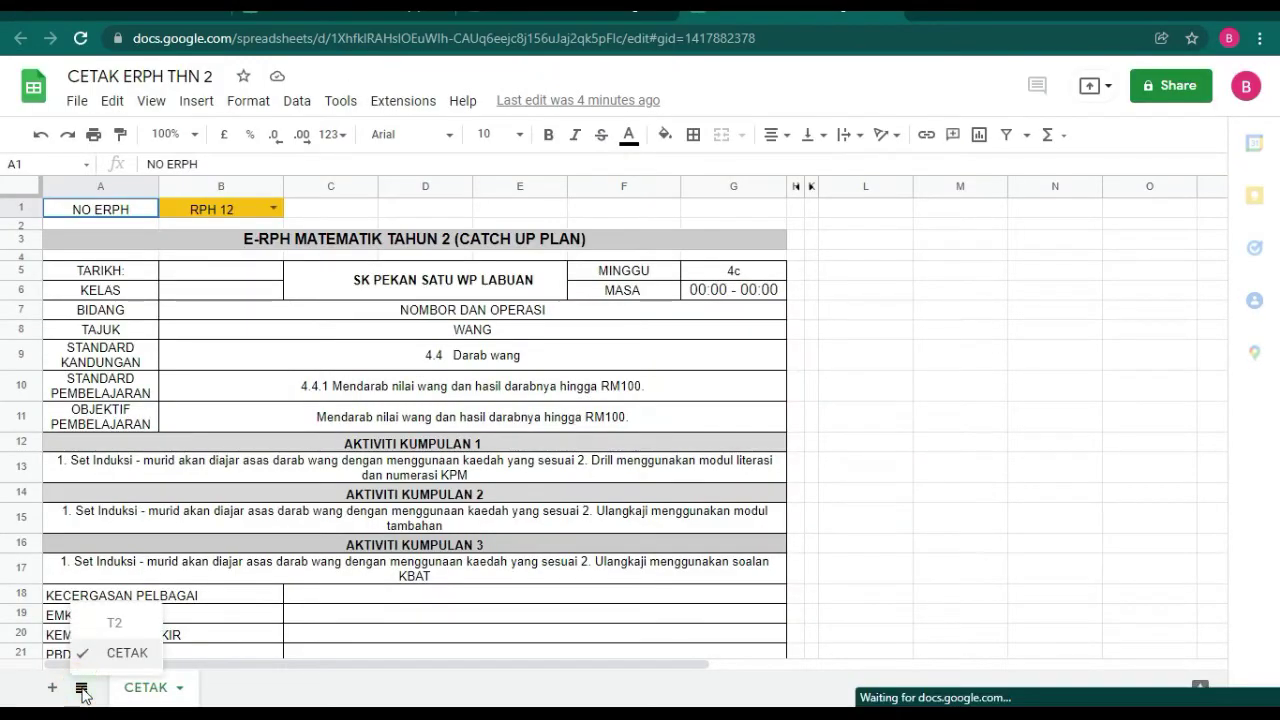
left_click(110, 622)
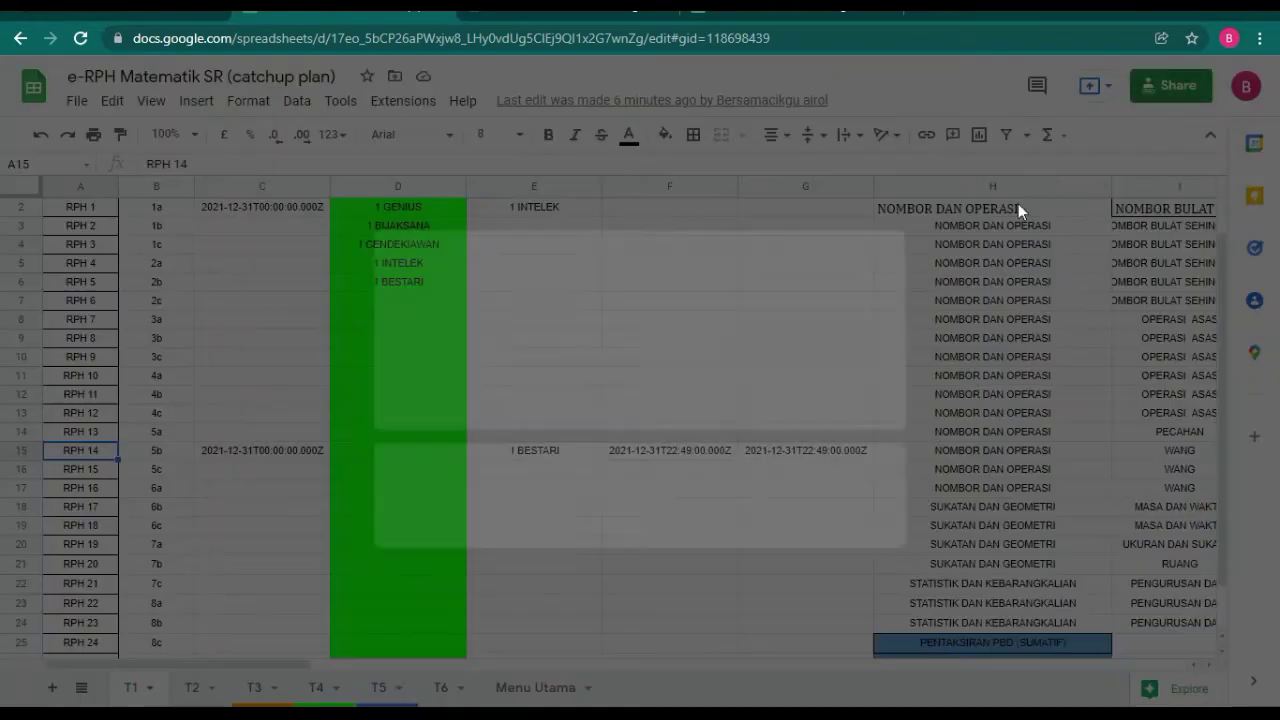
Copy the sharing link of e-RPH Matematik SR (catchup plan) and replace the IMPORTRANGE URL in cell A1 of T2 with it.
left_click(886, 523)
left_click(878, 400)
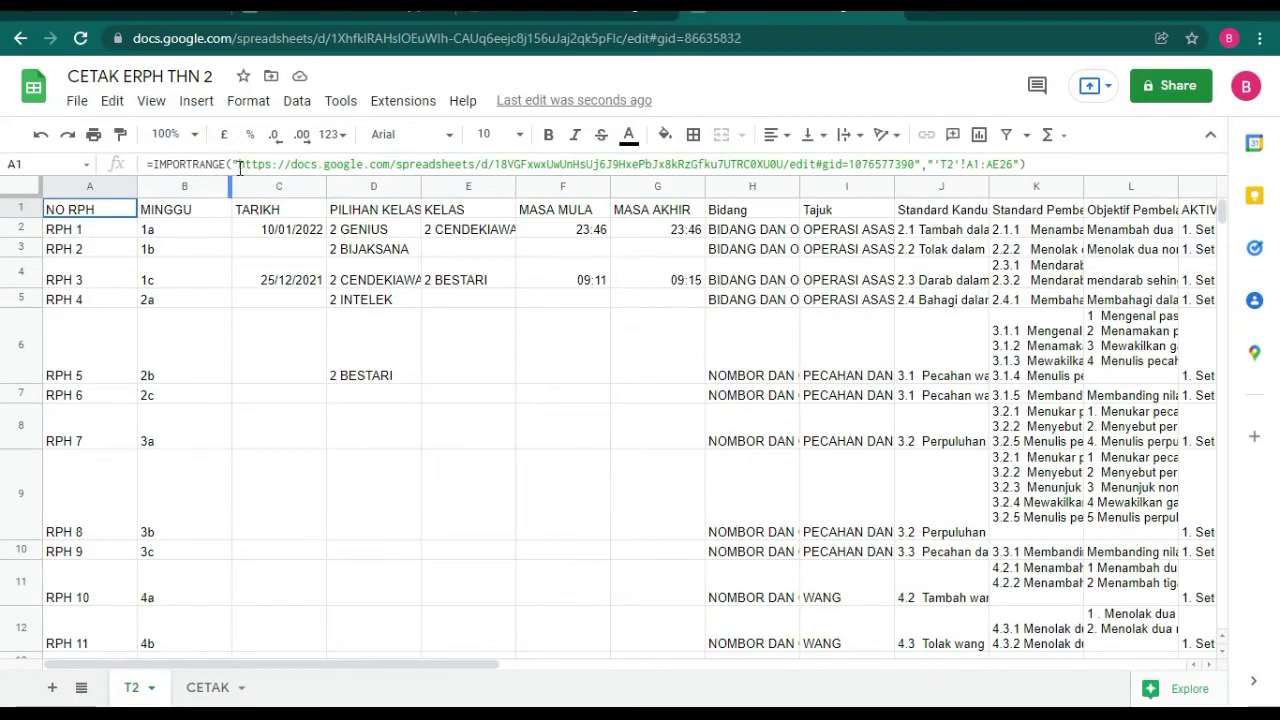
left_click_drag(239, 164, 912, 186)
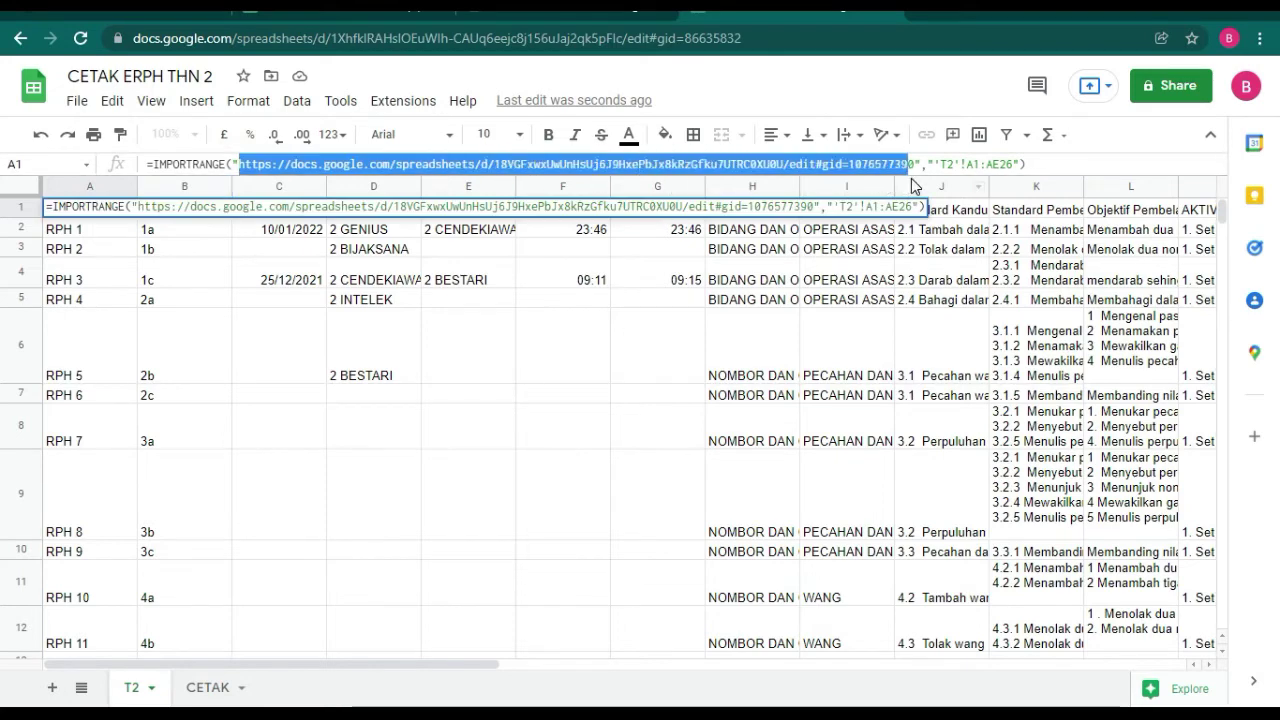
key("ctrl+v")
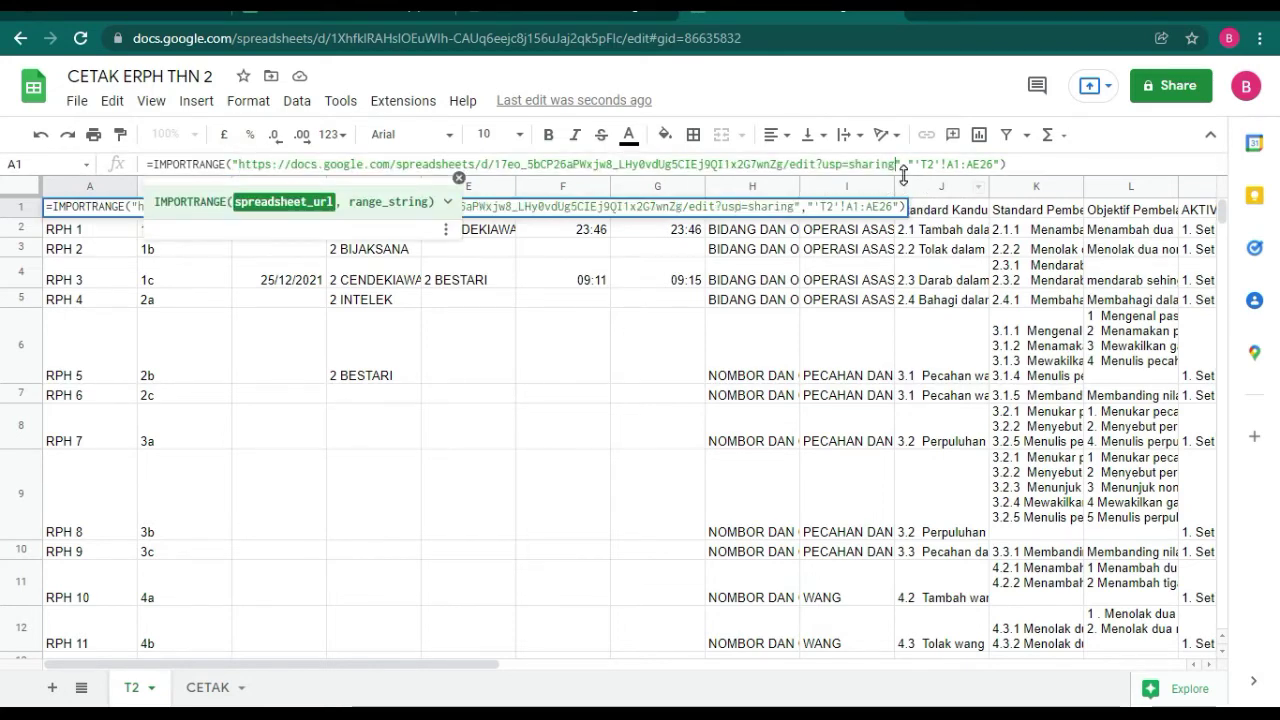
key("Return")
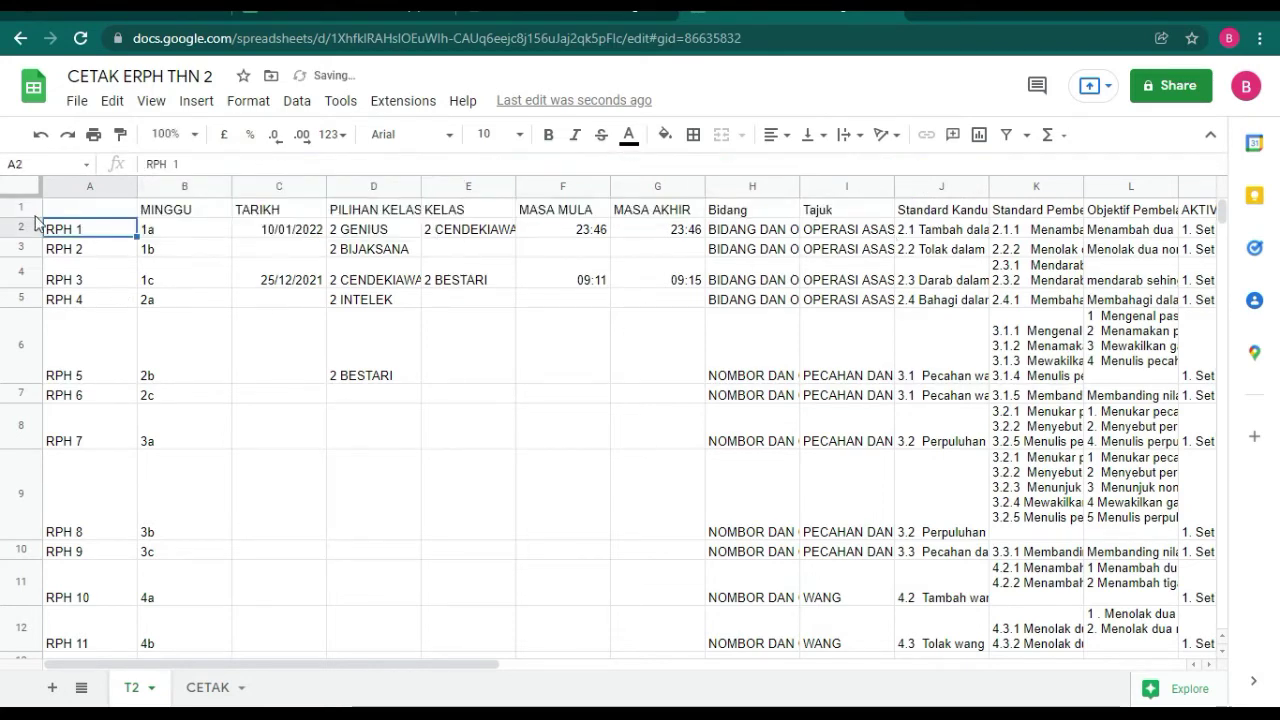
left_click(107, 215)
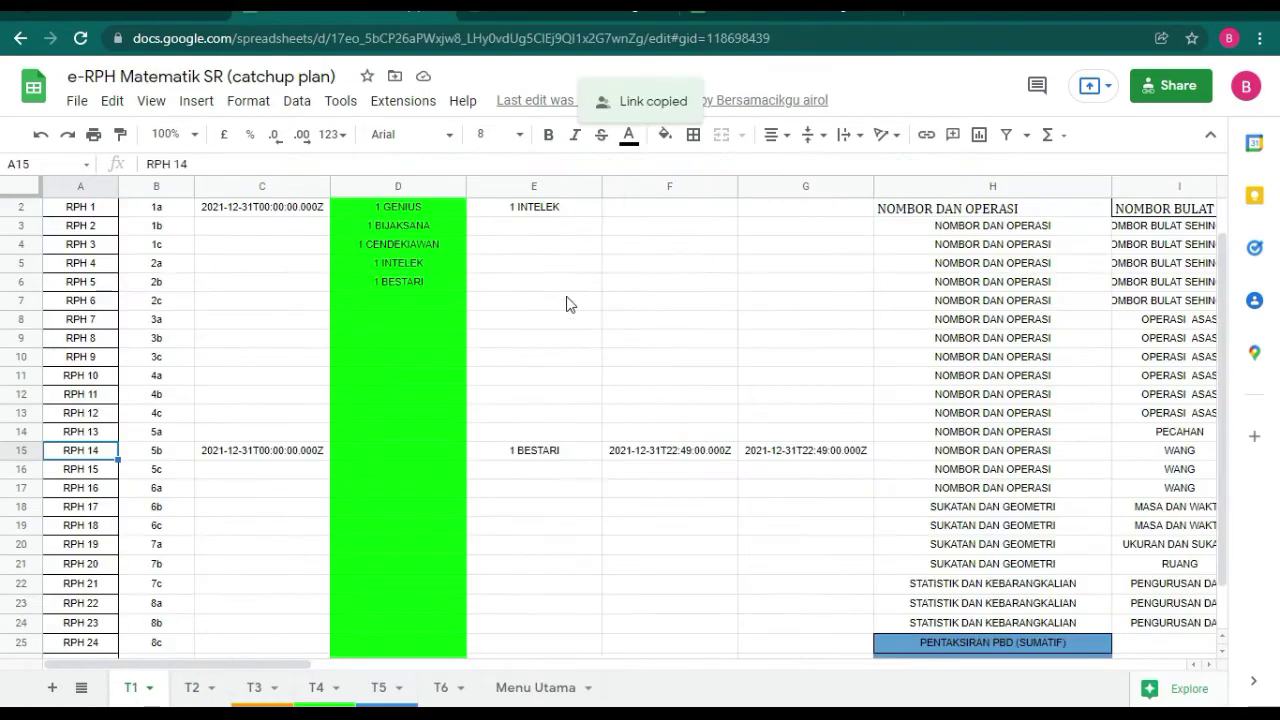
left_click(188, 687)
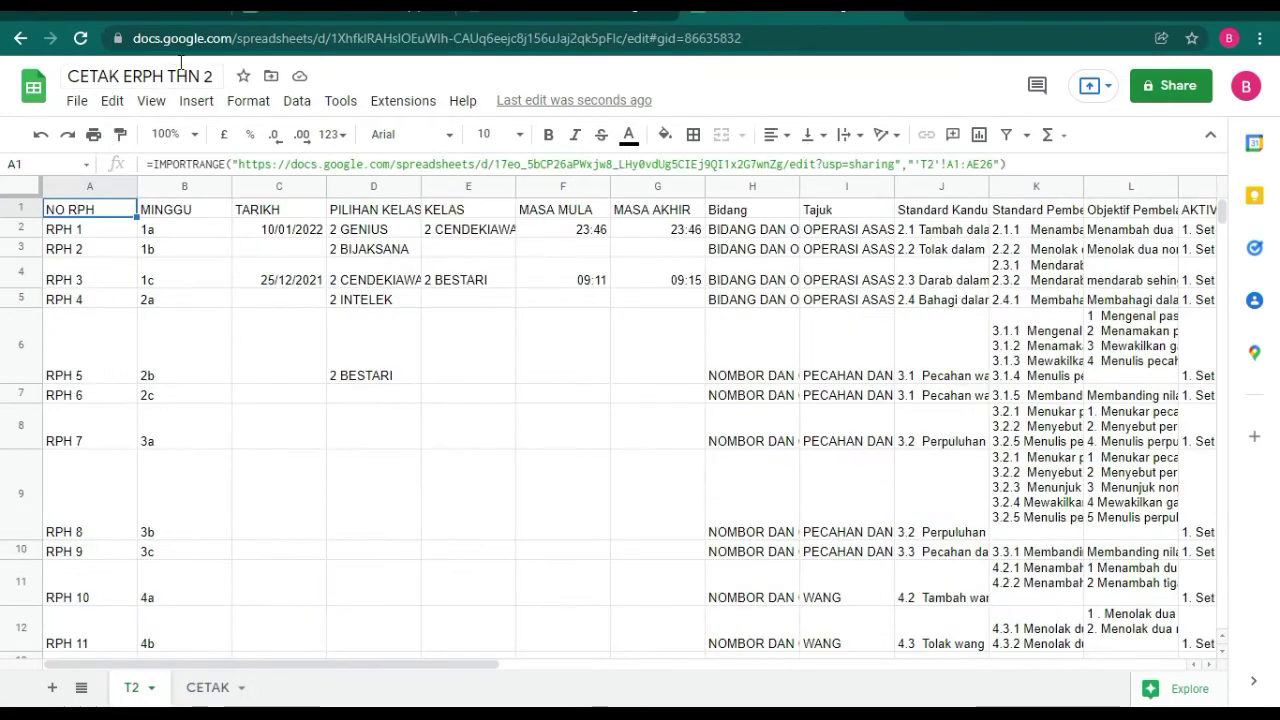
Hide the T2 sheet in CETAK ERPH THN 2.
left_click(152, 687)
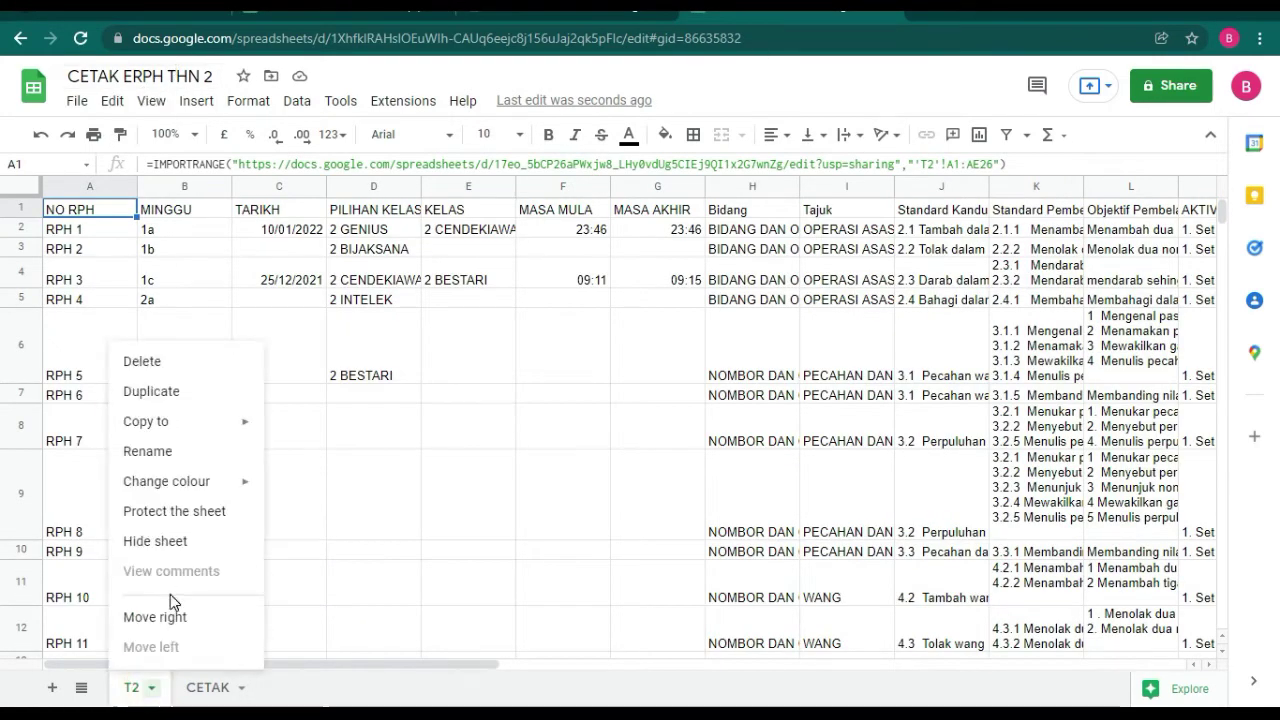
left_click(165, 540)
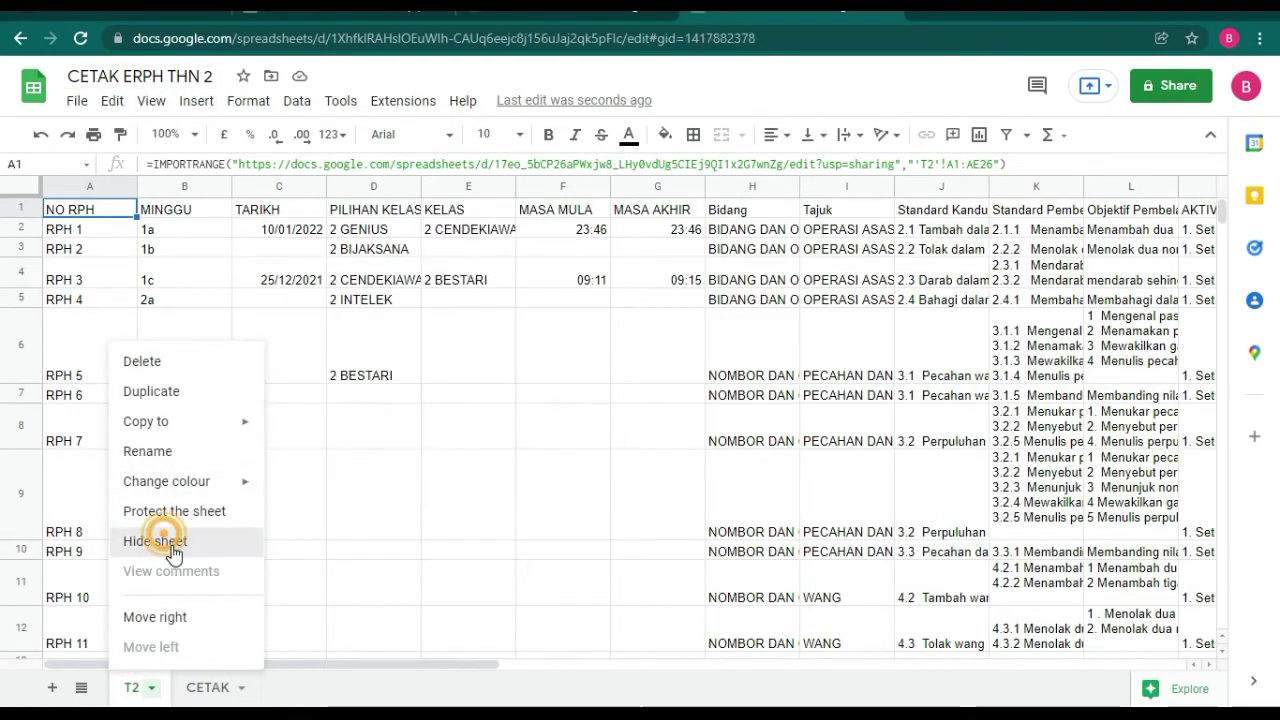
left_click(886, 362)
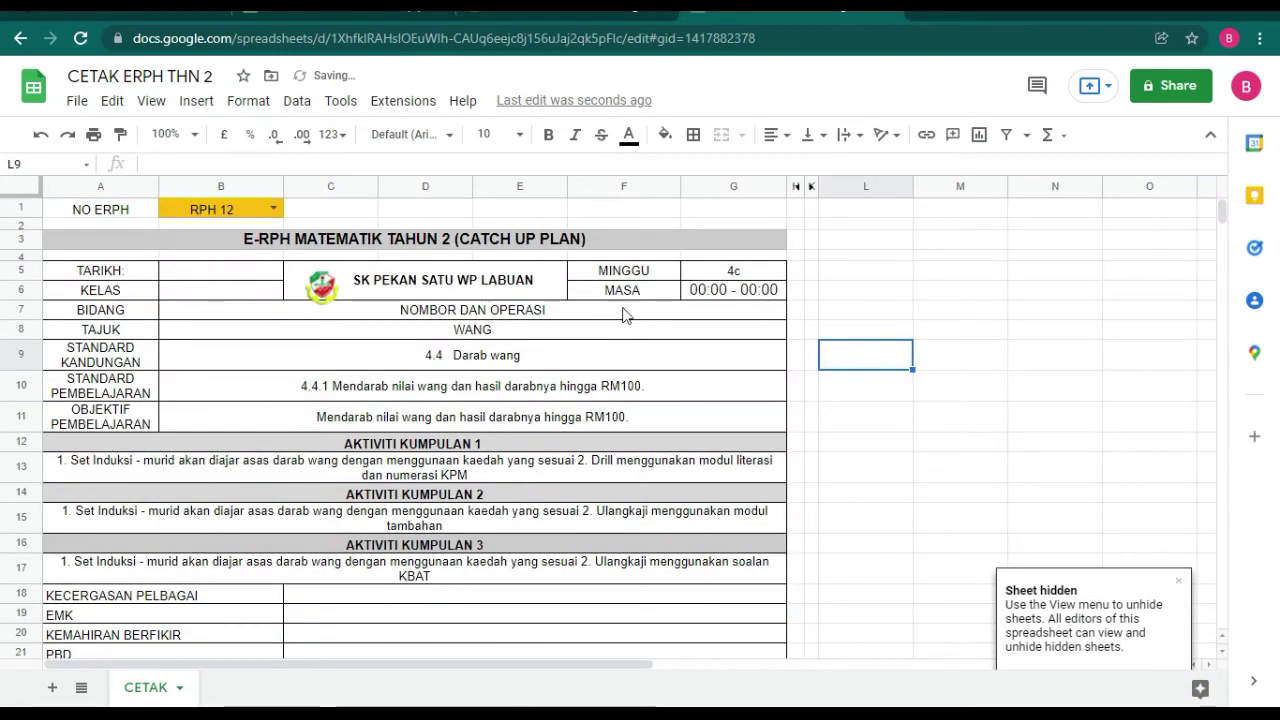
left_click_drag(1080, 331, 1075, 310)
Share CETAK ERPH THN 2 with anyone with the link as Editor and copy its link.
left_click(1170, 85)
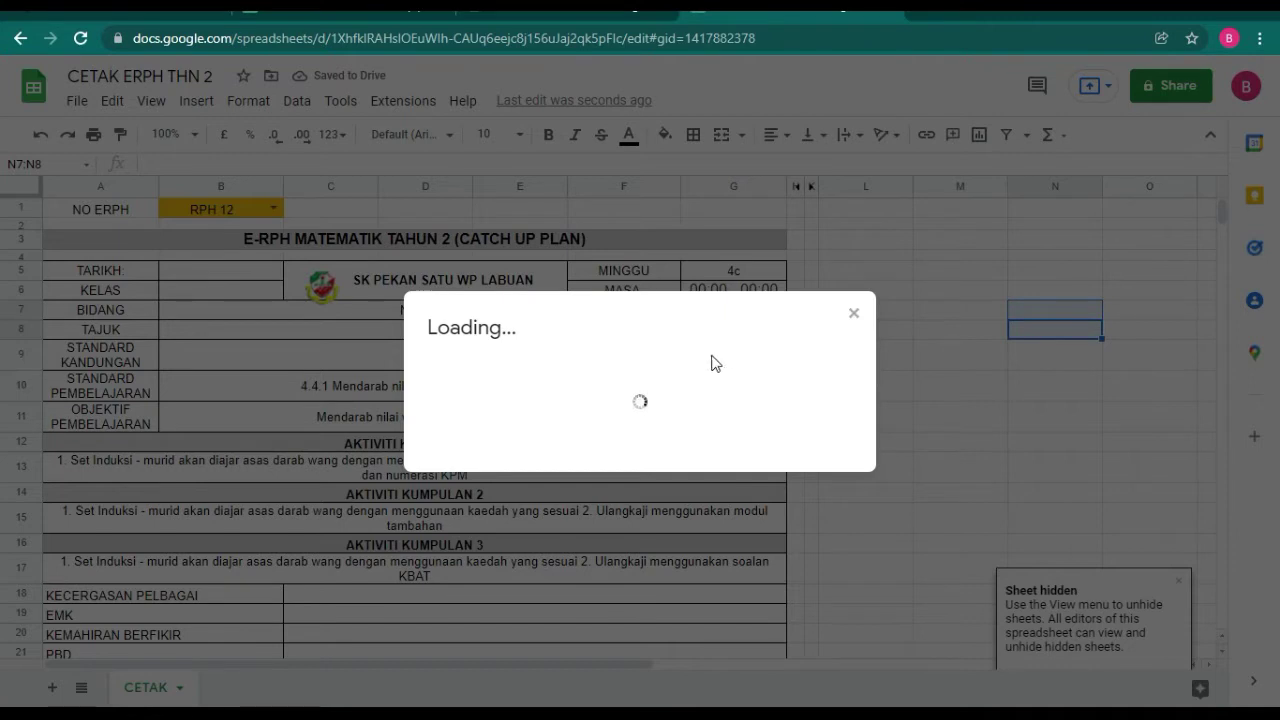
left_click(450, 538)
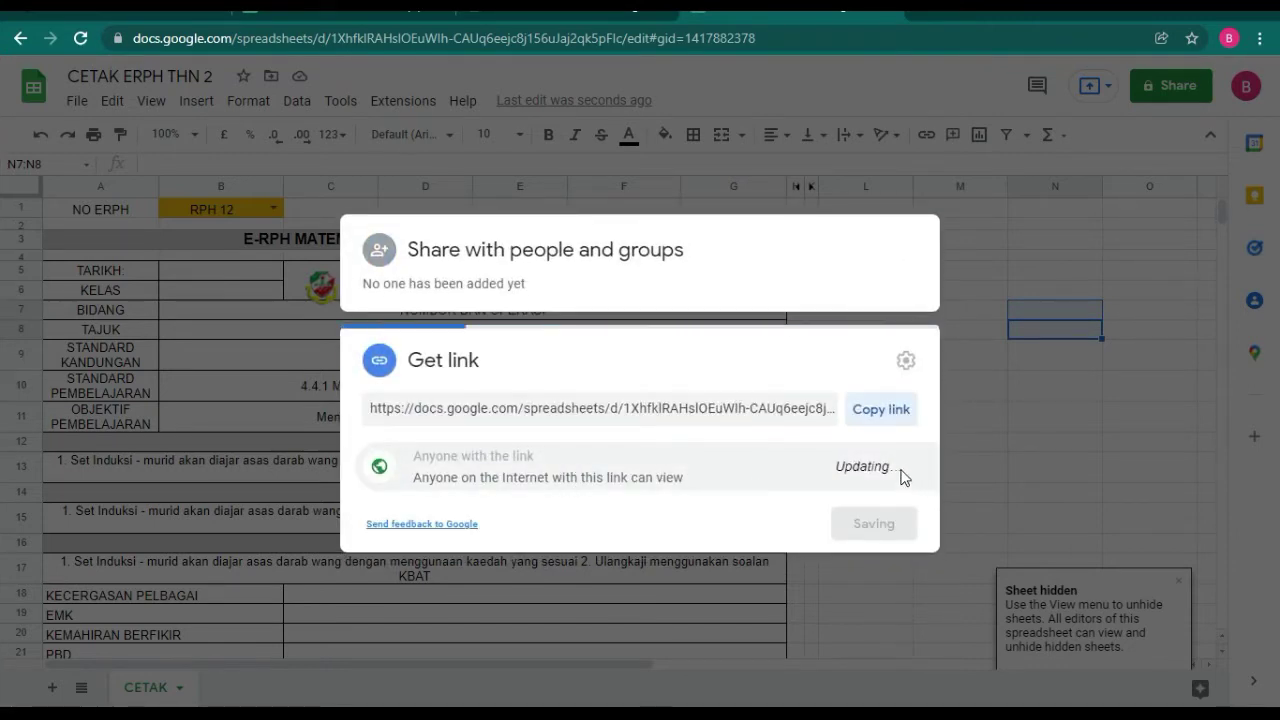
left_click(900, 470)
left_click(922, 611)
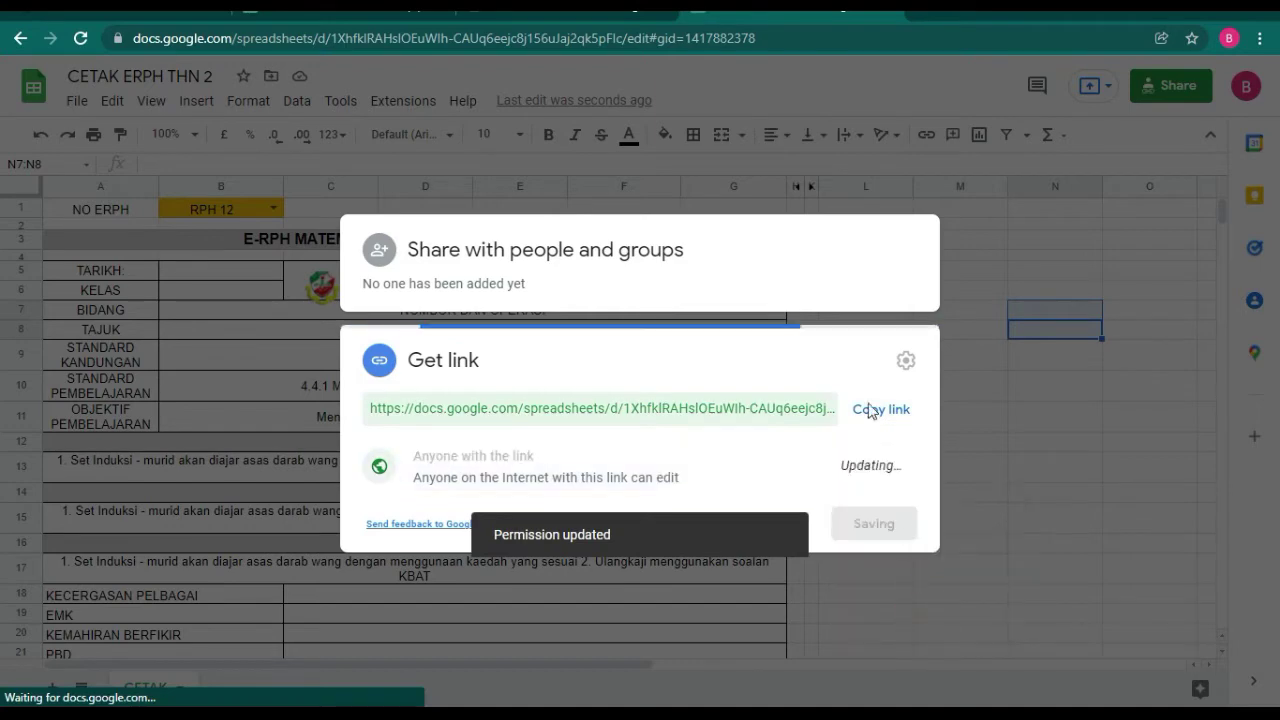
left_click(874, 412)
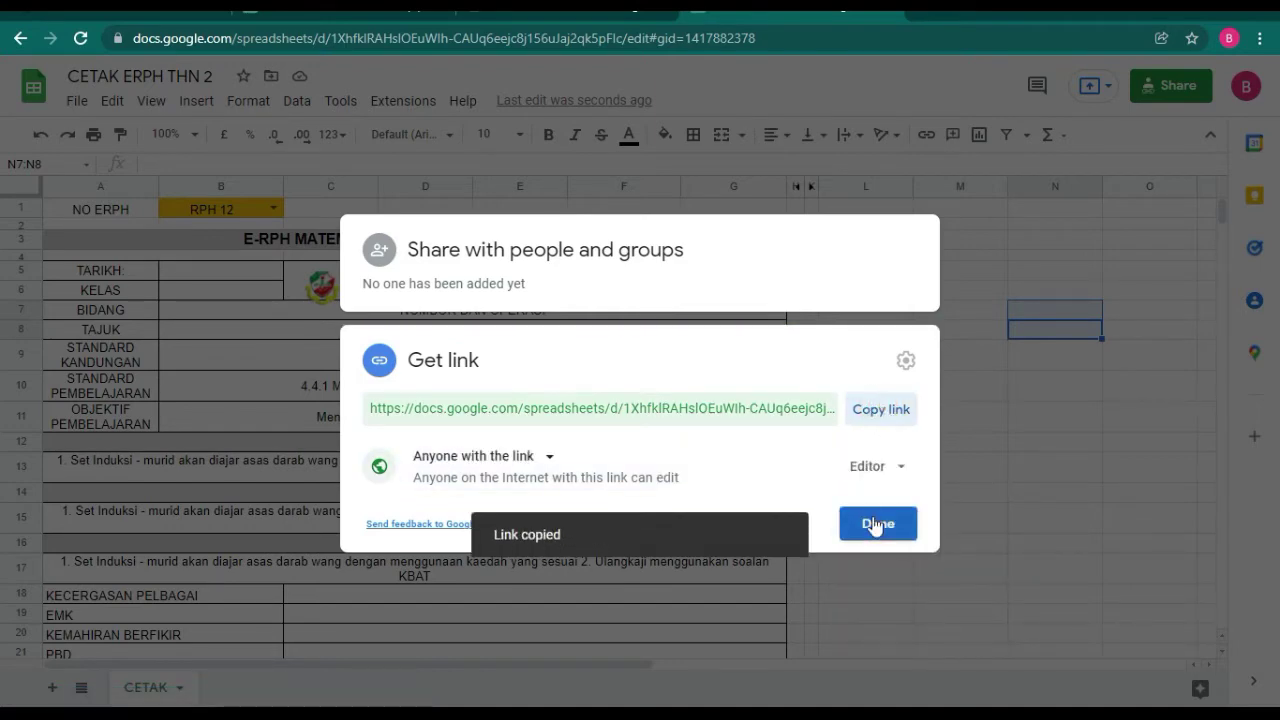
left_click(876, 524)
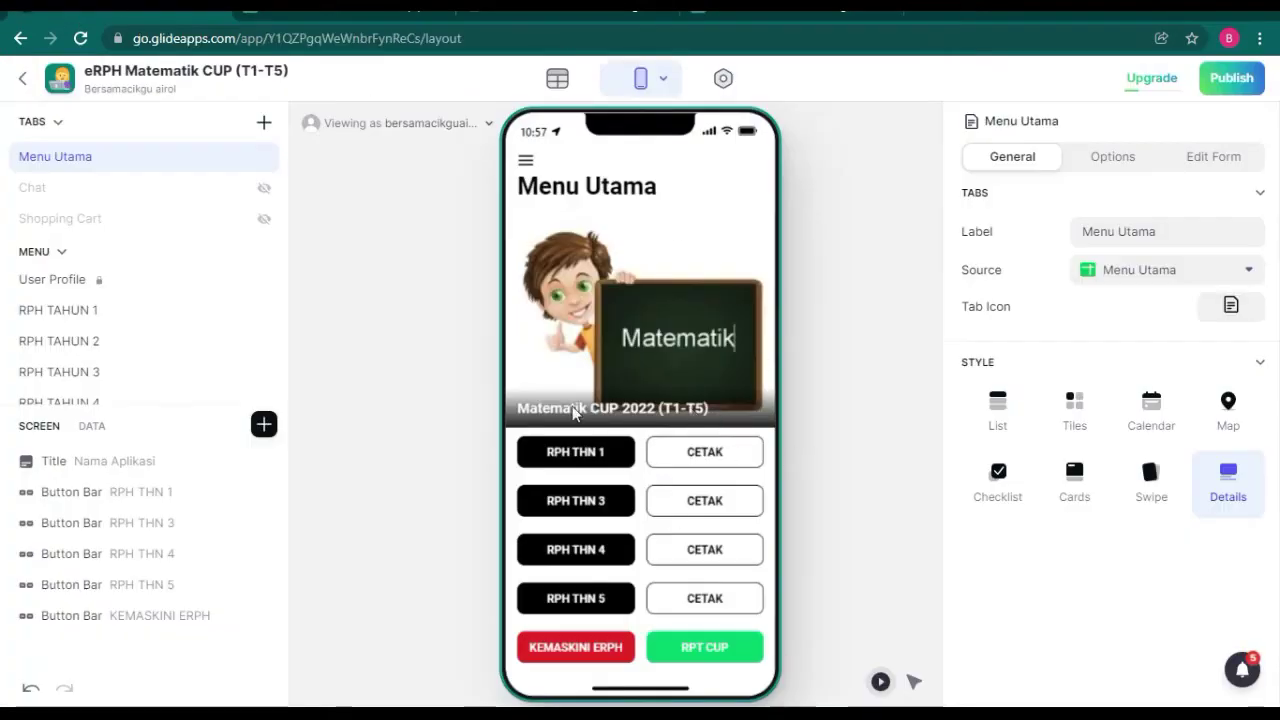
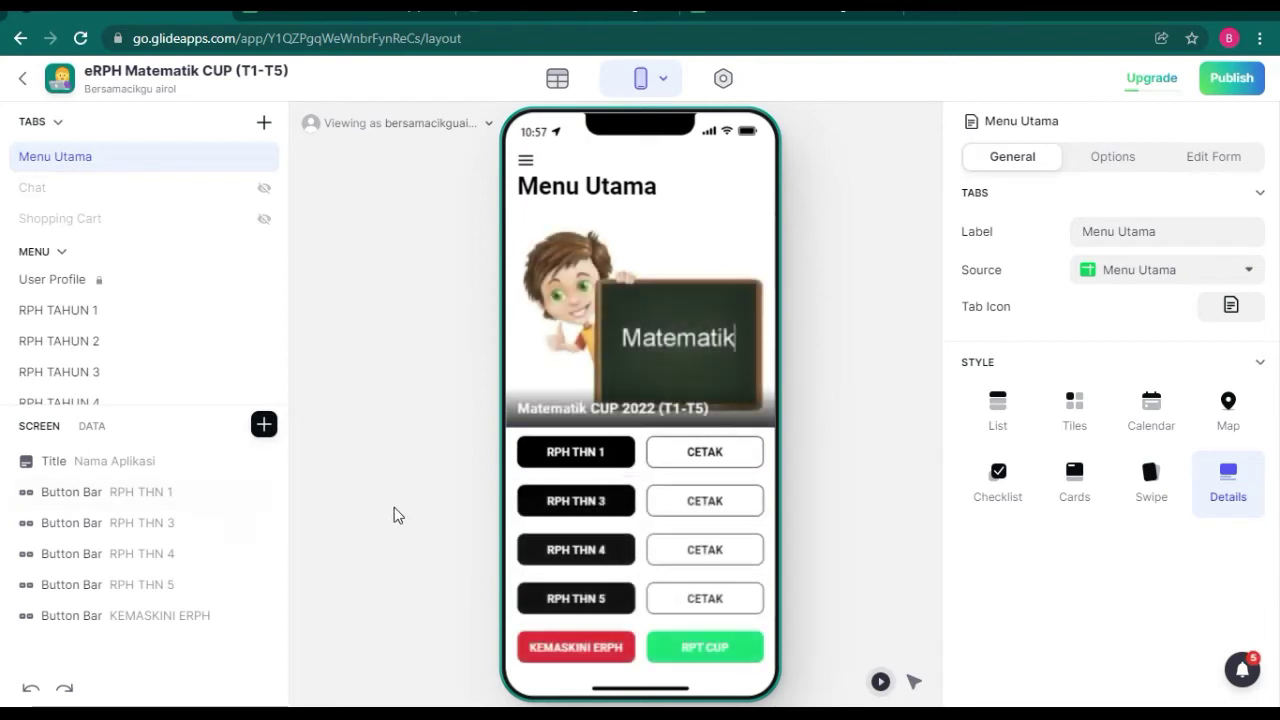
In the Glide app editor, undo the removal of the RPH THN 2 button bar and select that bar.
key("ctrl+z")
left_click(186, 492)
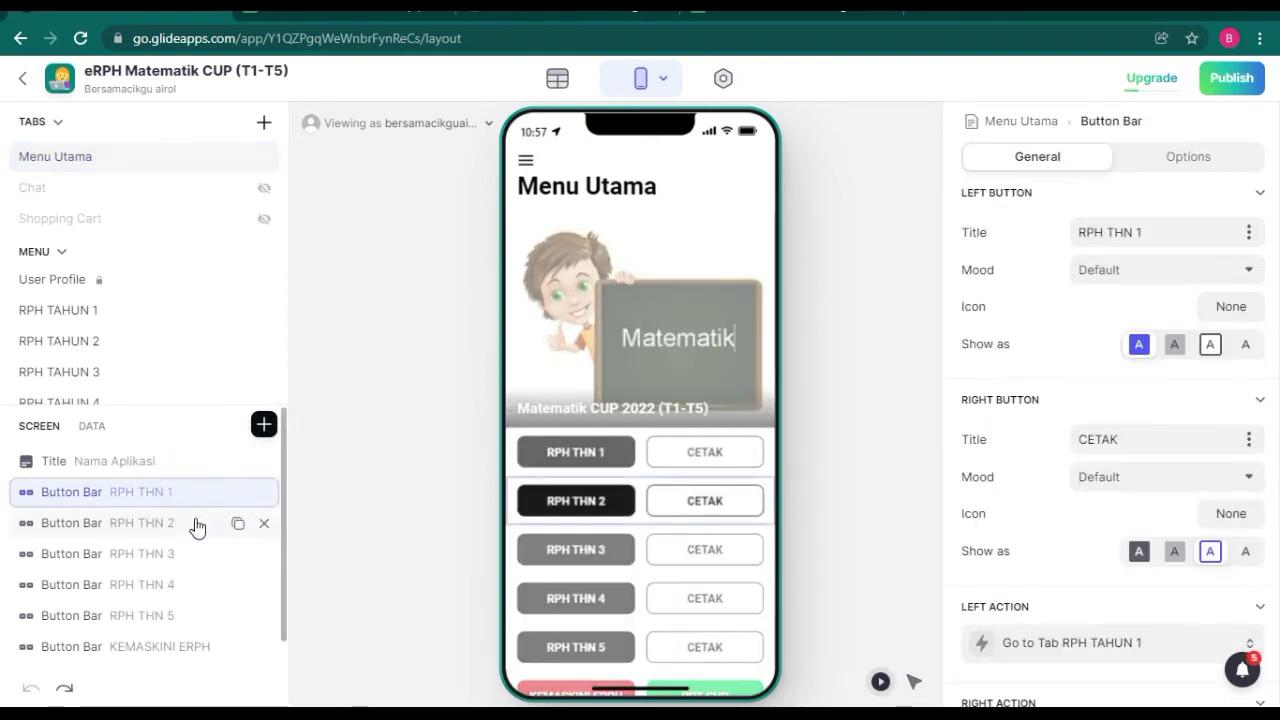
left_click(192, 522)
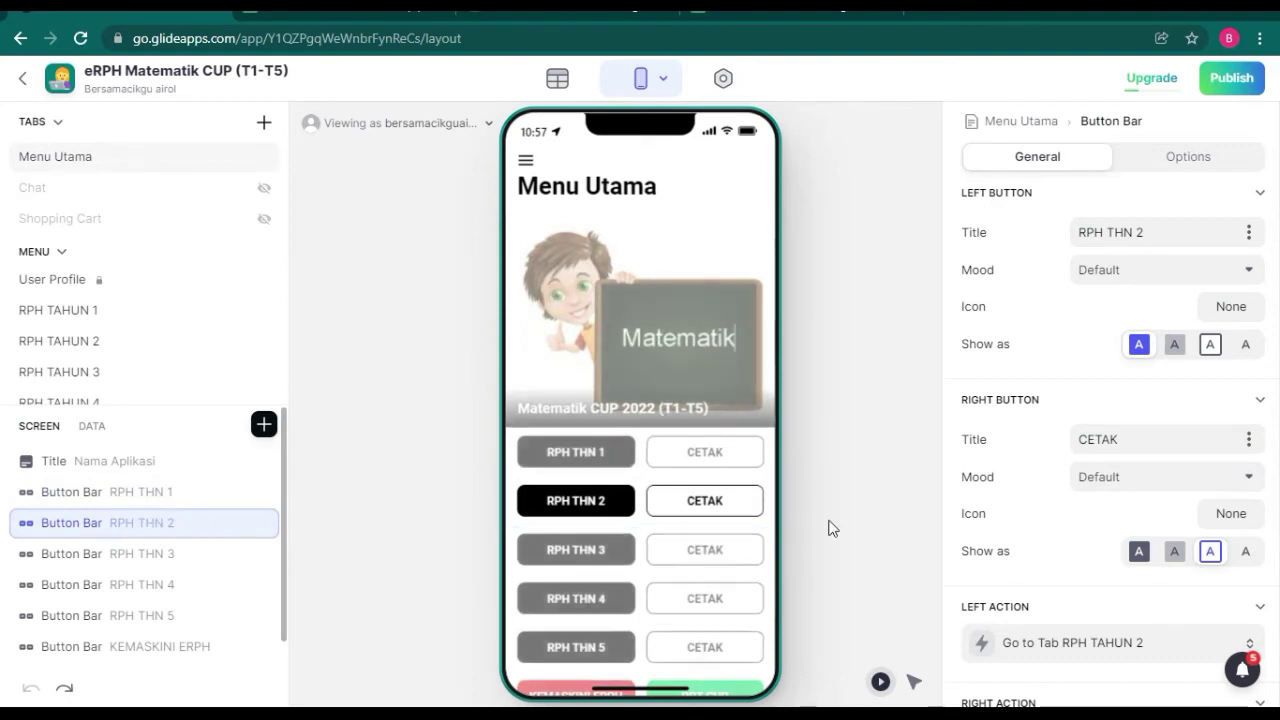
Replace the URL of the RPH THN 2 bar's right Open Link action with the copied CETAK ERPH THN 2 link.
scroll(1140, 566, "down", 3)
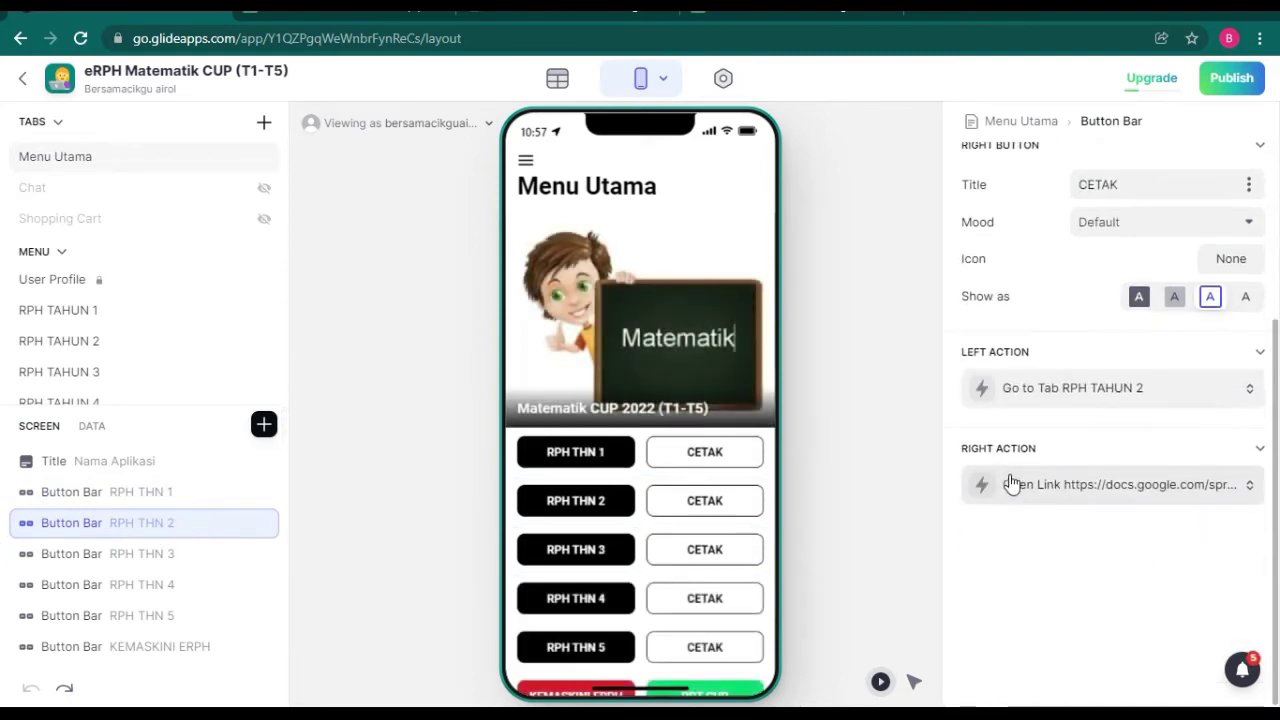
left_click(1078, 490)
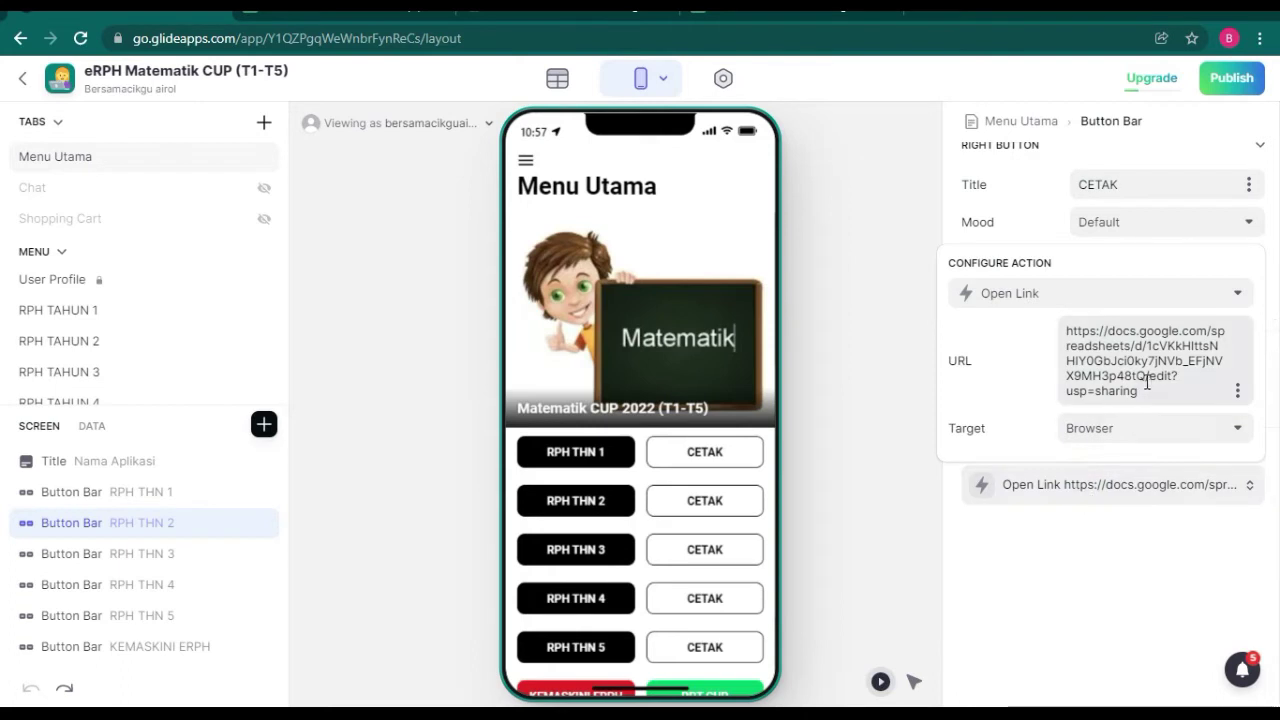
left_click_drag(1145, 392, 1044, 321)
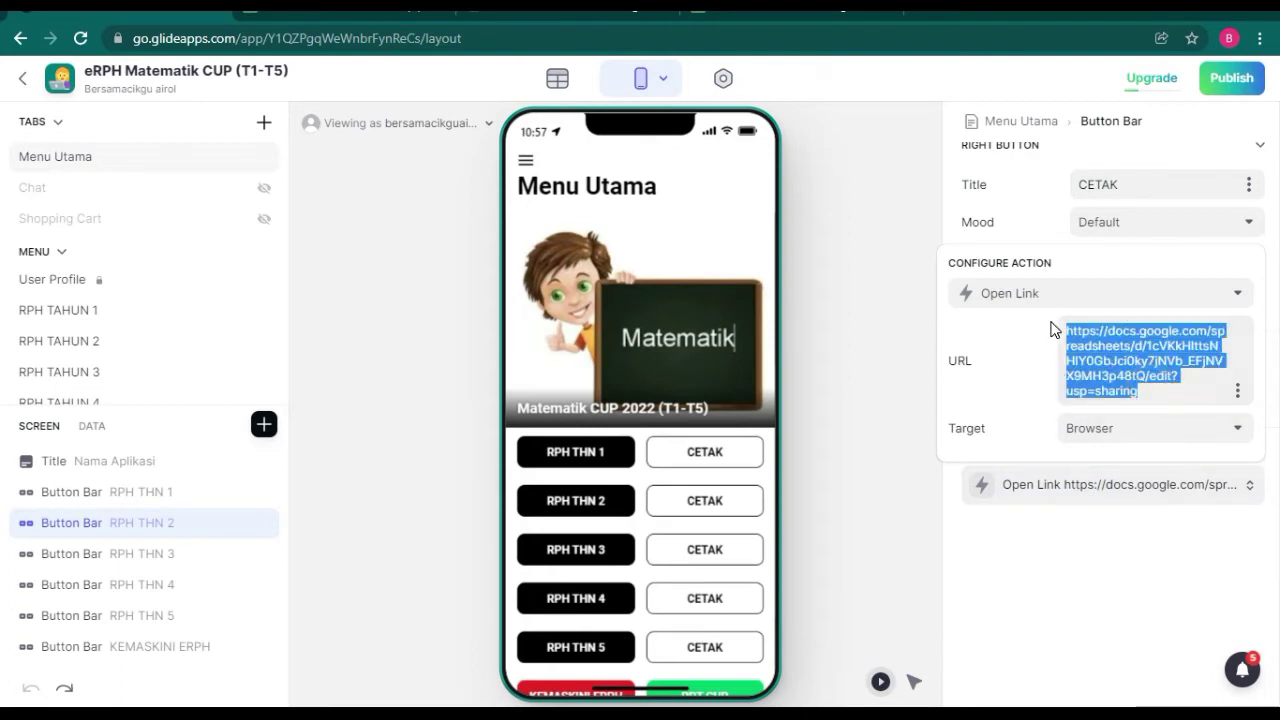
key("BackSpace")
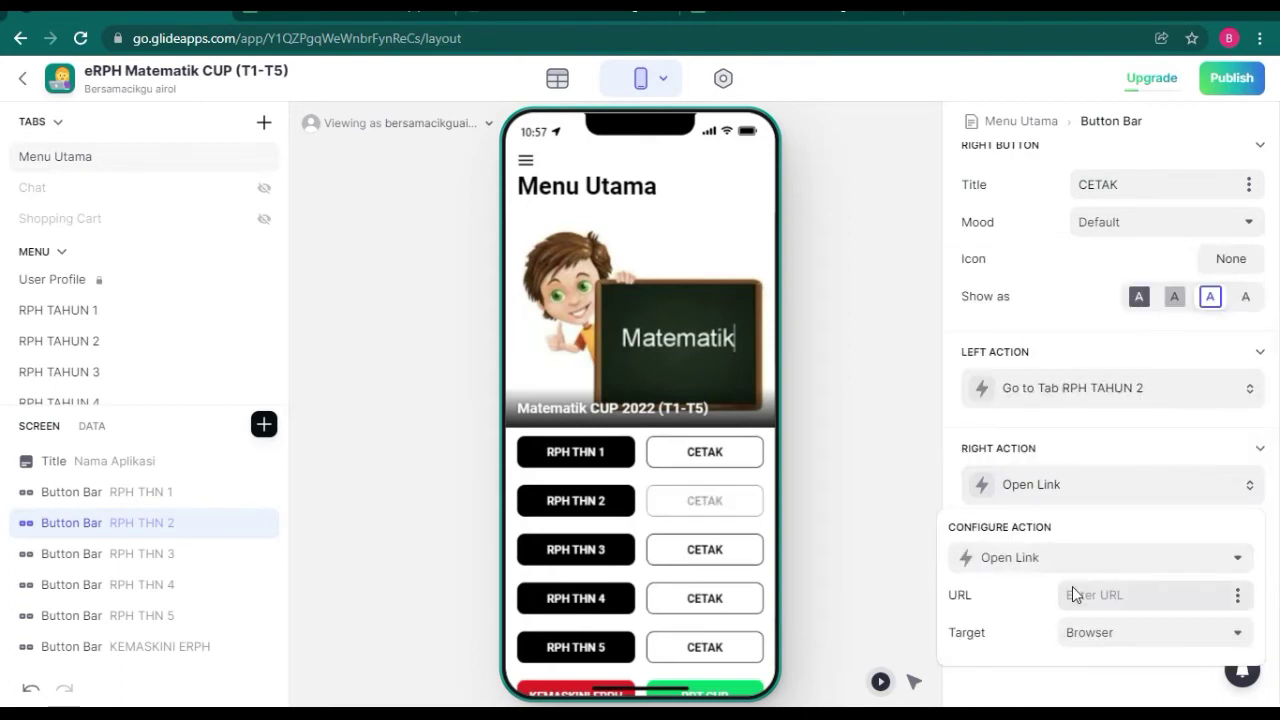
key("ctrl+v")
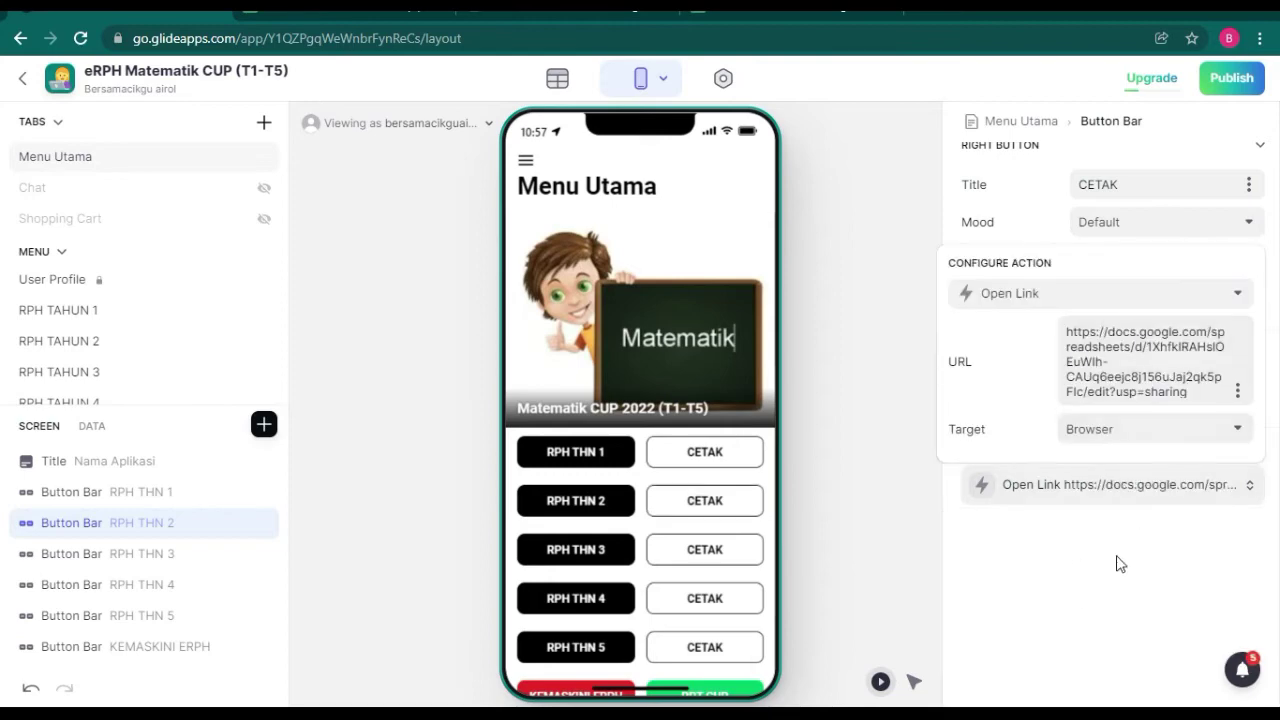
left_click(1108, 567)
Test the CETAK button beside RPH THN 2 in the app preview, then return to the Glide editor.
left_click(697, 502)
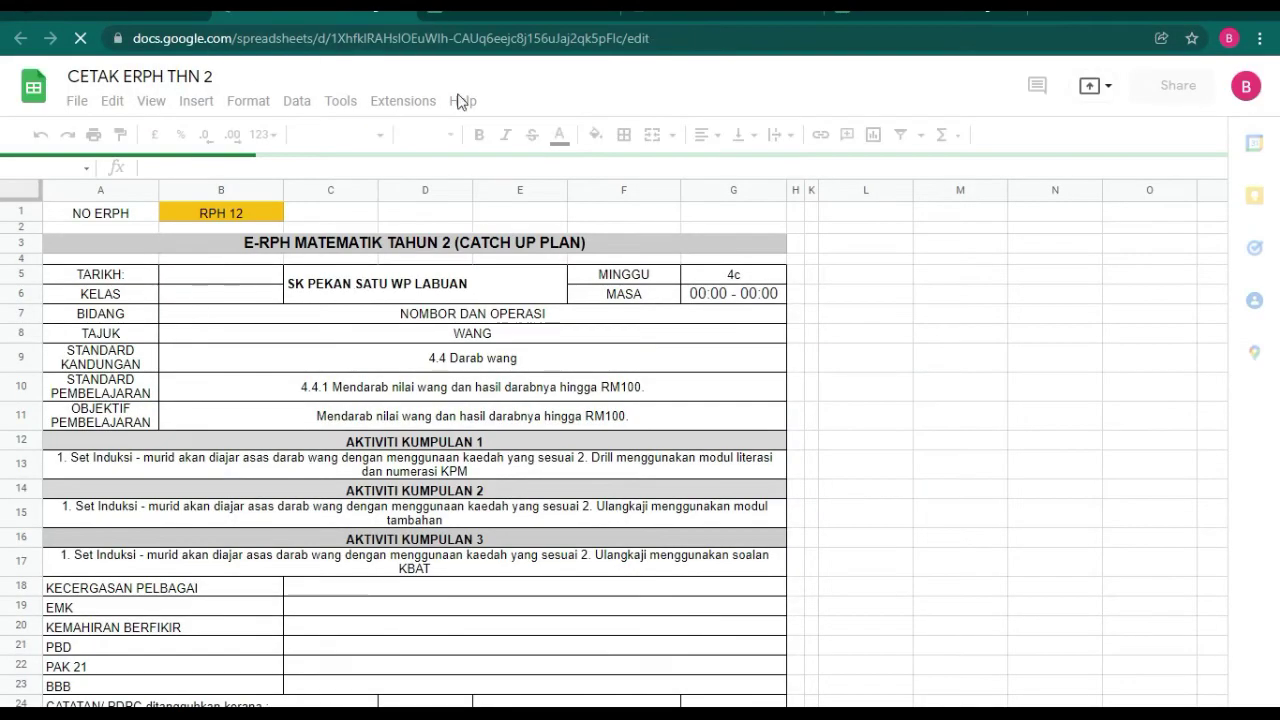
left_click(325, 20)
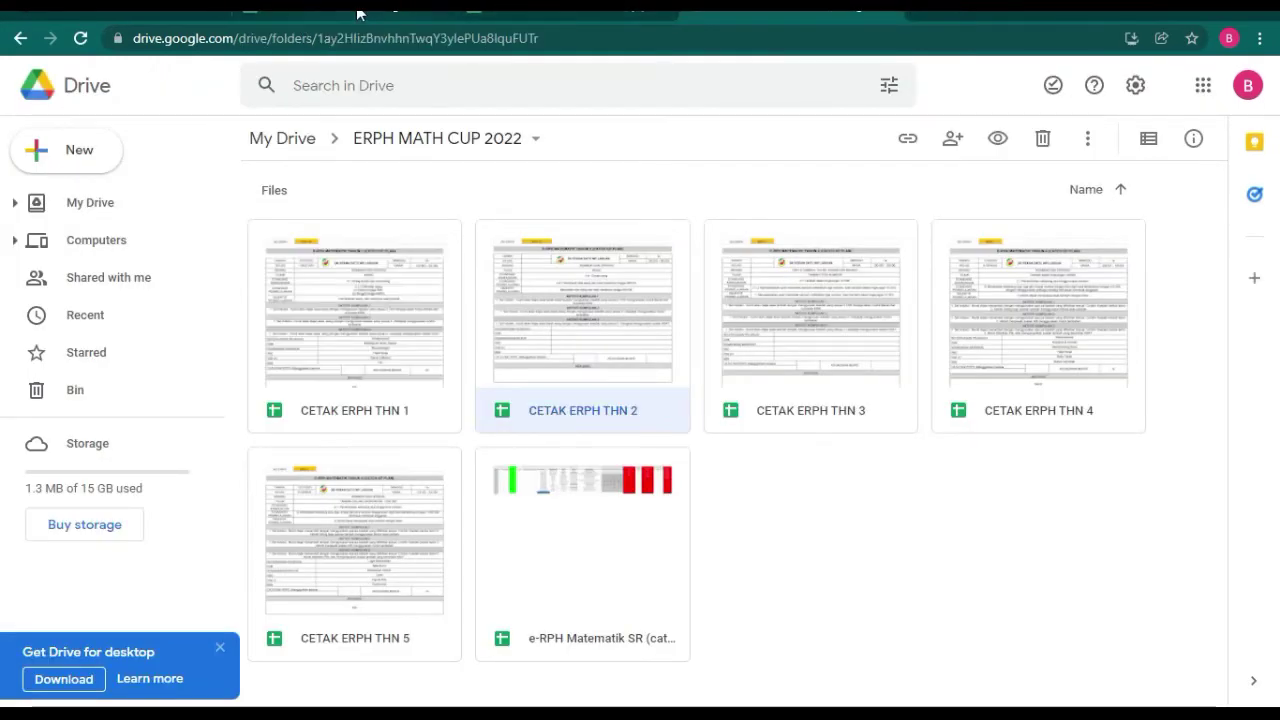
left_click(104, 14)
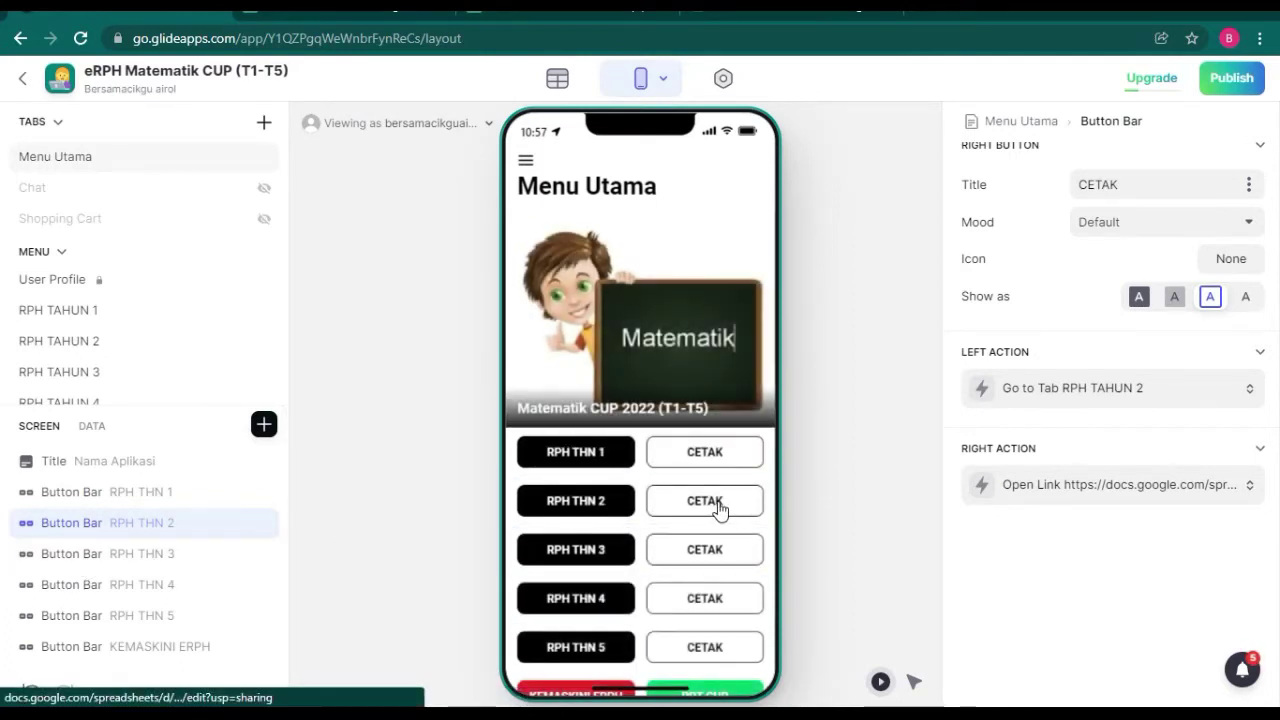
In the app preview, open RPH 23 under RPH THN 2 and set TARIKH to 12/31/2021 and KELAS to 2 BESTARI.
left_click(584, 510)
scroll(592, 592, "down", 6)
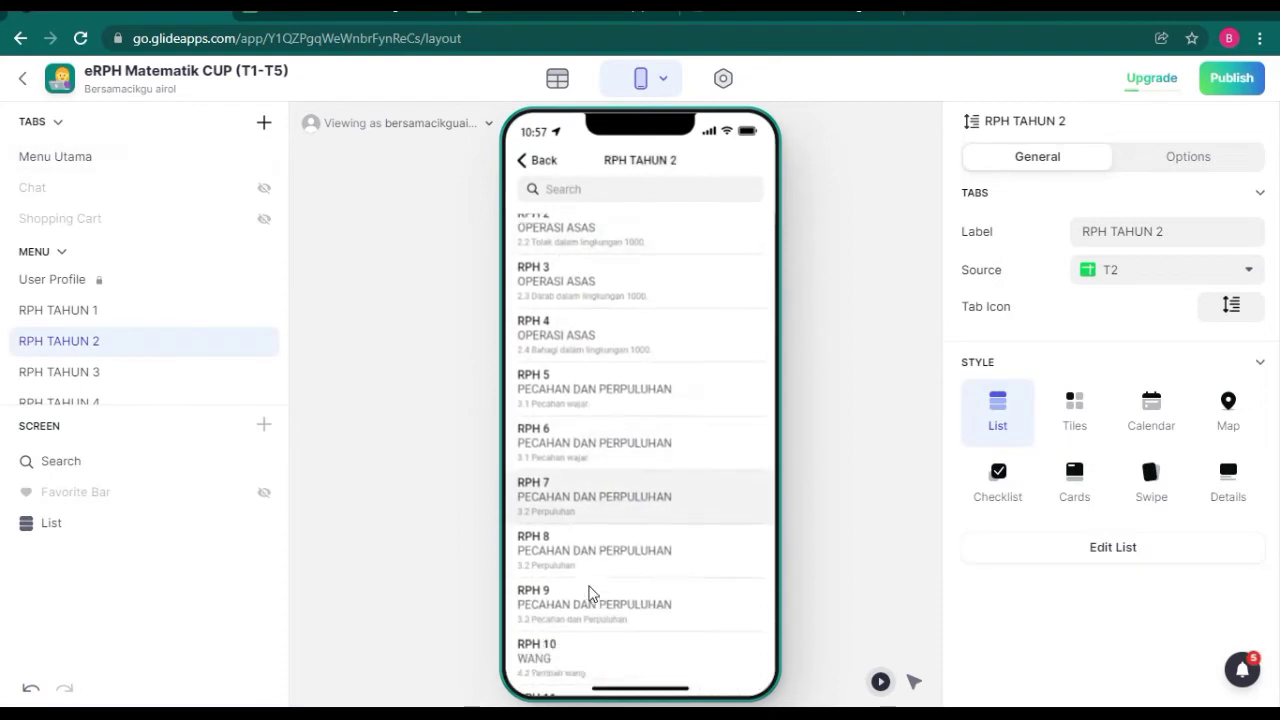
scroll(600, 600, "down", 4)
left_click(591, 531)
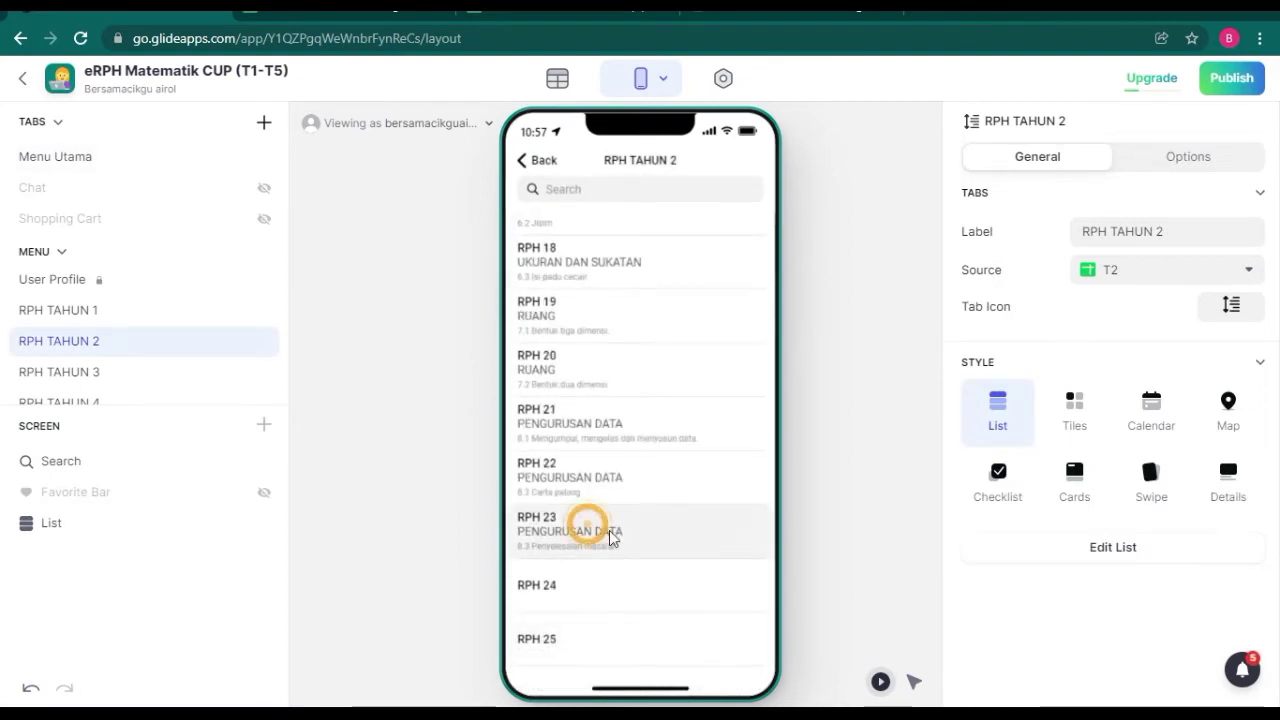
left_click(611, 297)
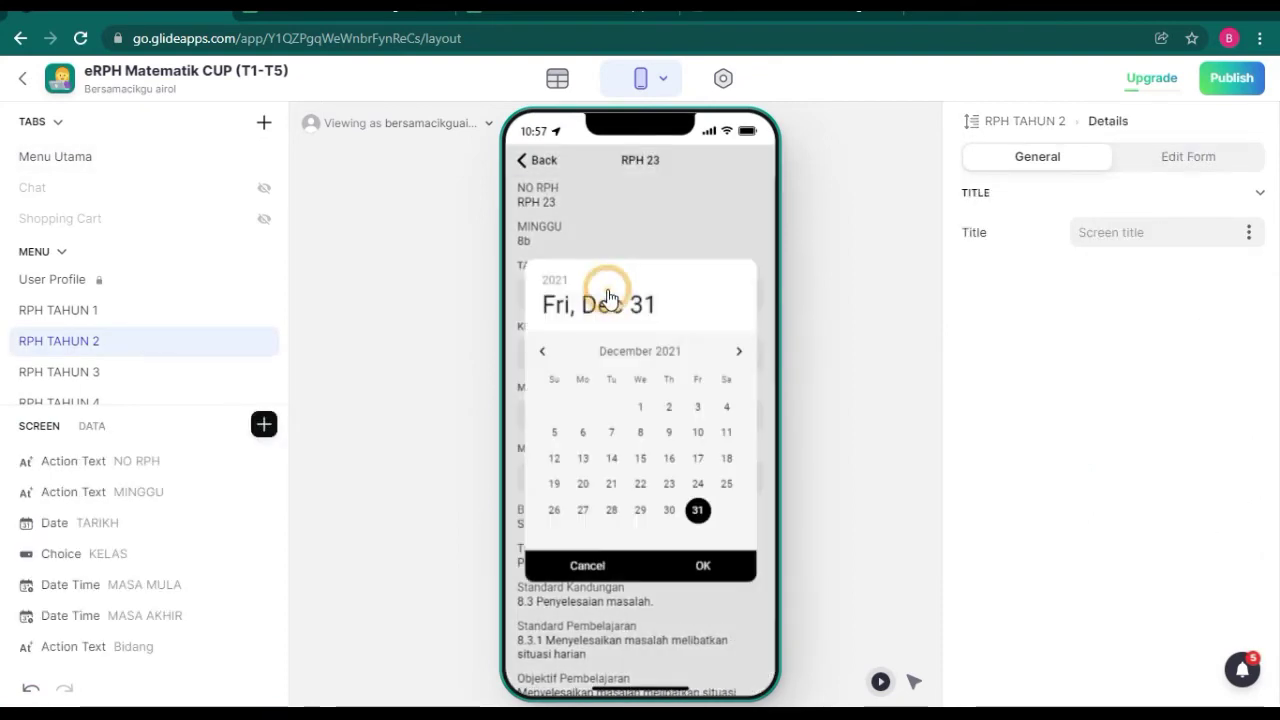
left_click(703, 566)
left_click(590, 362)
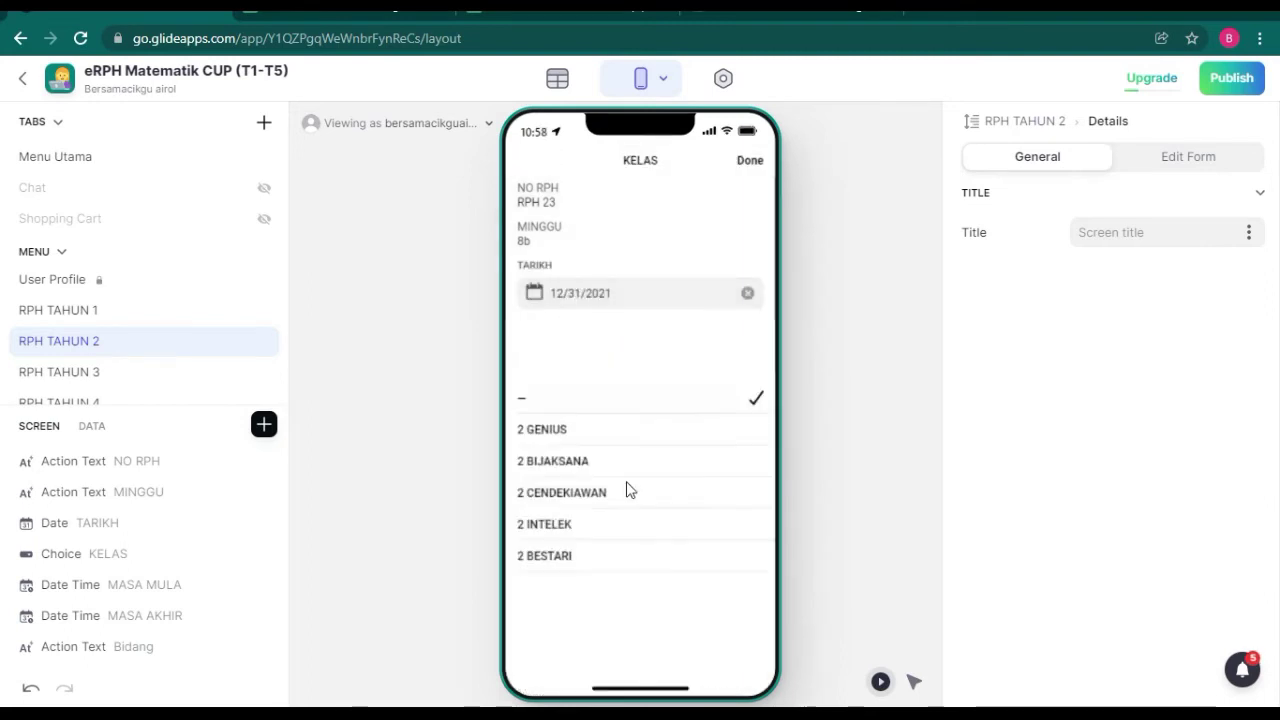
left_click(580, 347)
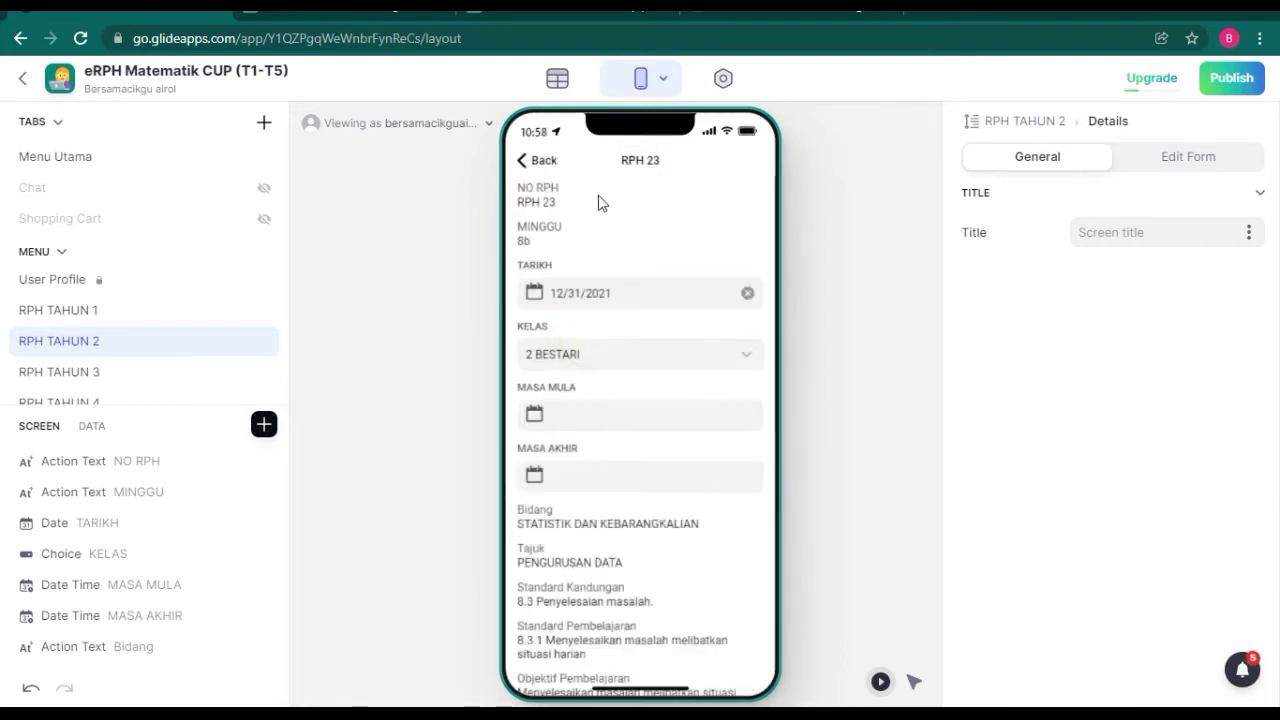
left_click(522, 160)
In CETAK ERPH THN 2, choose RPH 23 as the NO ERPH in B1 and check the KELAS cell.
key("ctrl+Tab")
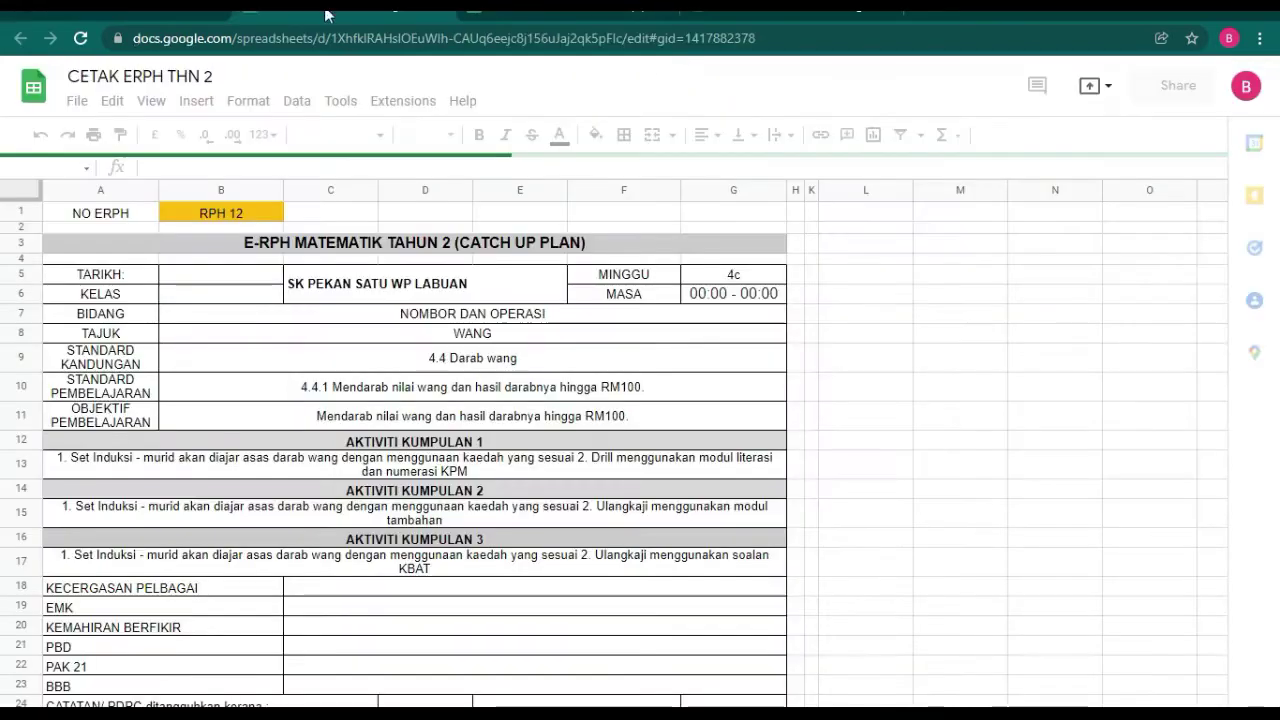
left_click(272, 209)
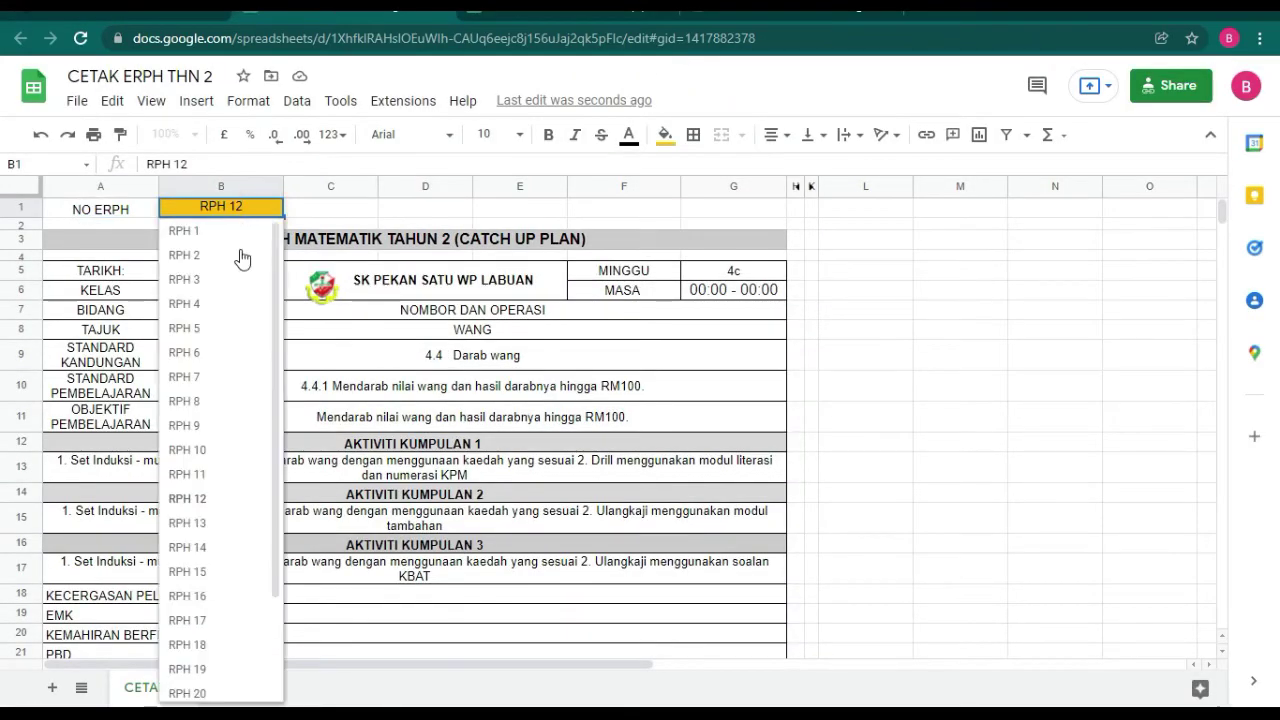
scroll(210, 580, "down", 2)
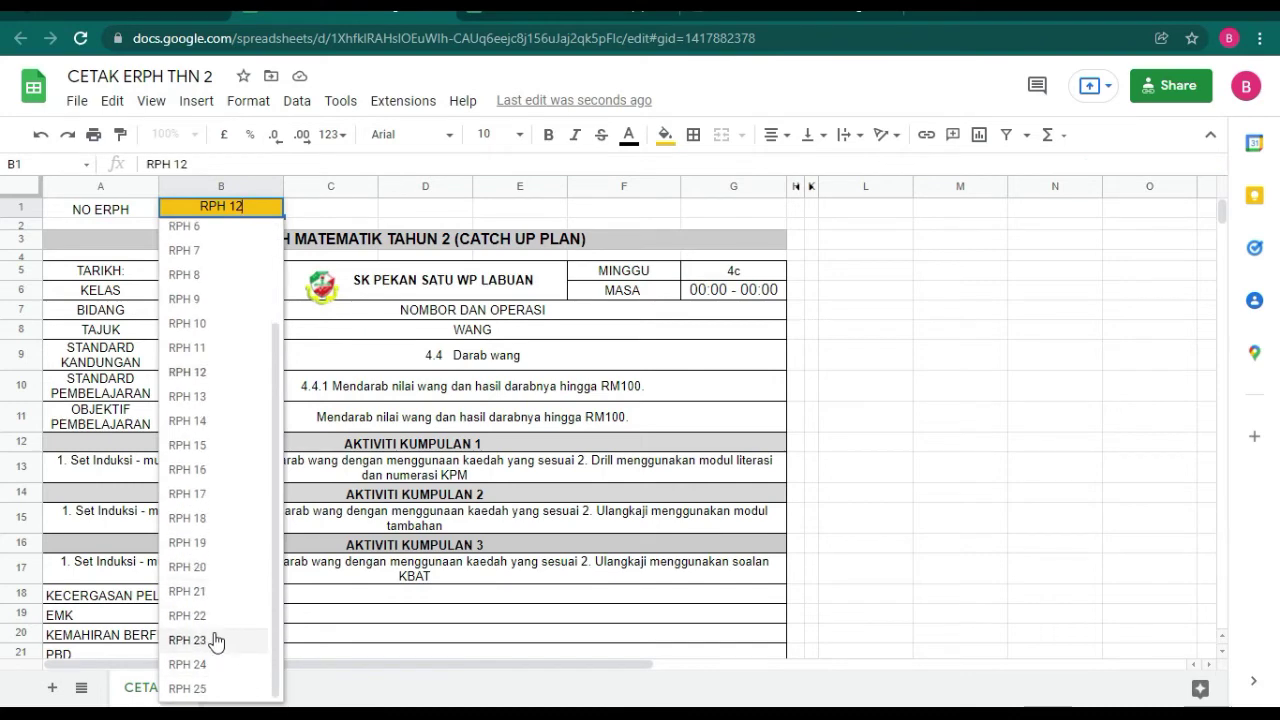
left_click(214, 640)
left_click(236, 291)
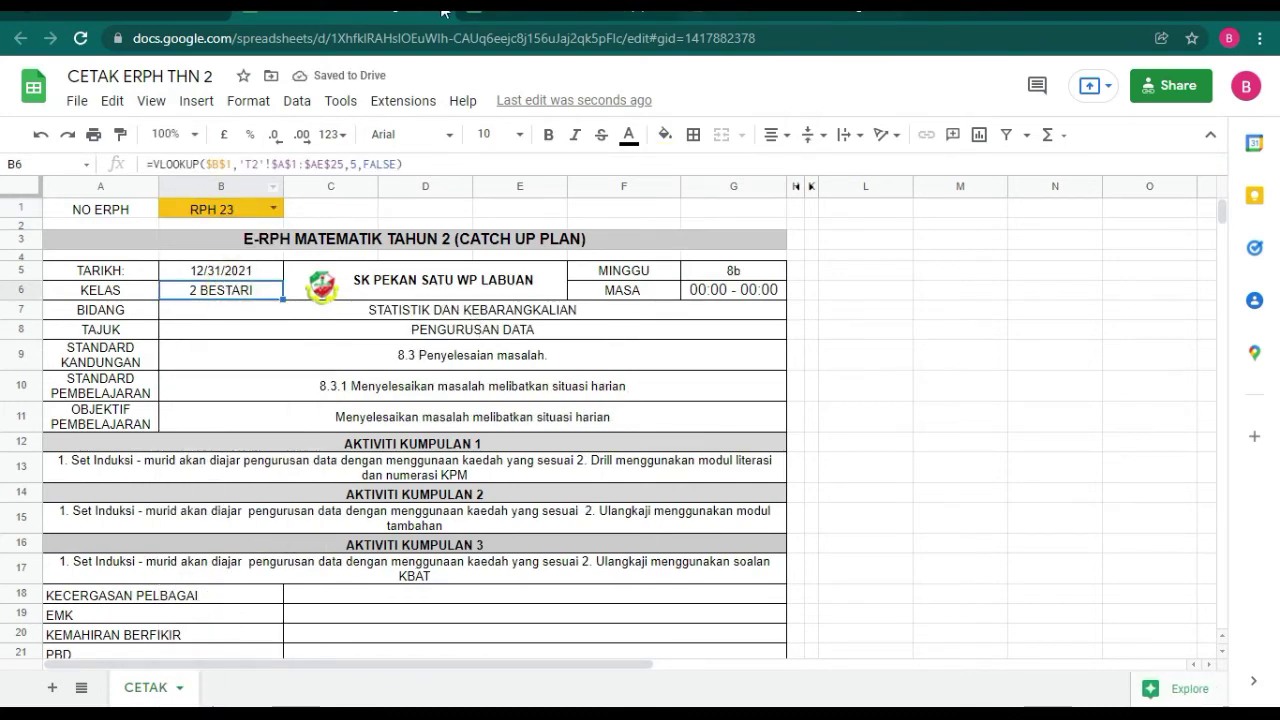
Compare RPH 23's date and class in the Glide preview with its row in the T2 sheet of e-RPH Matematik SR (catchup plan).
left_click(122, 10)
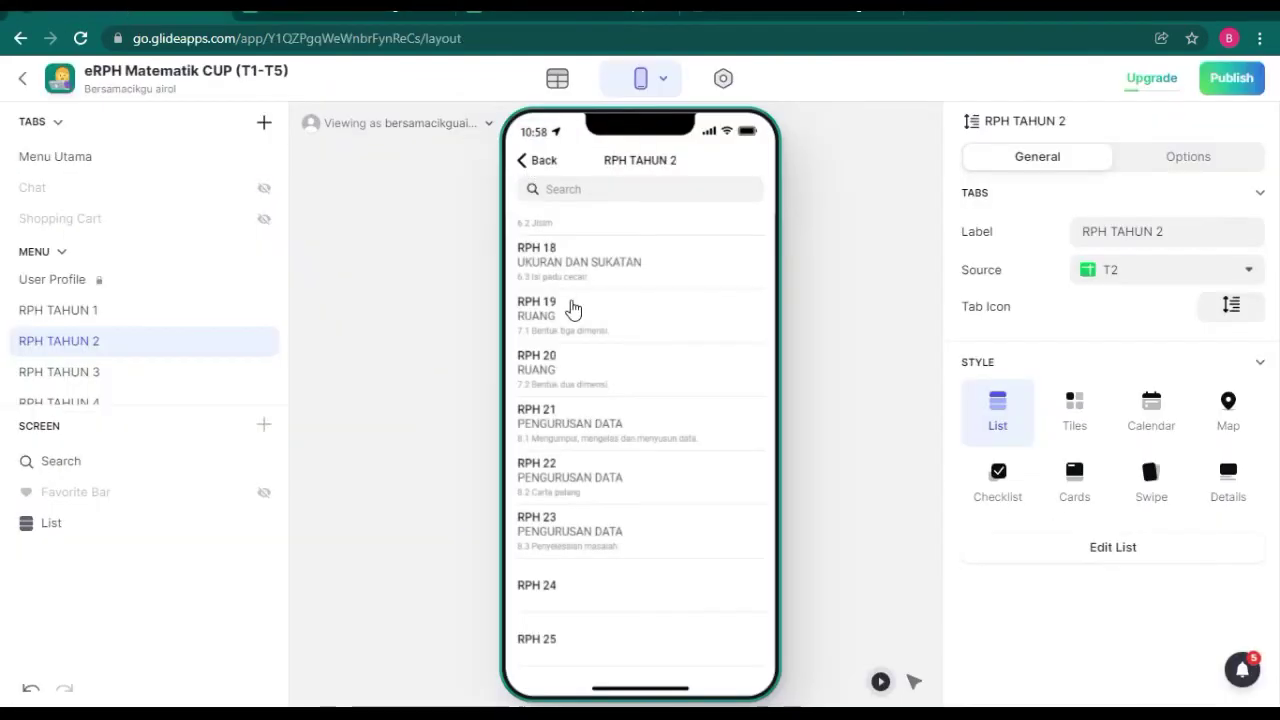
left_click(585, 515)
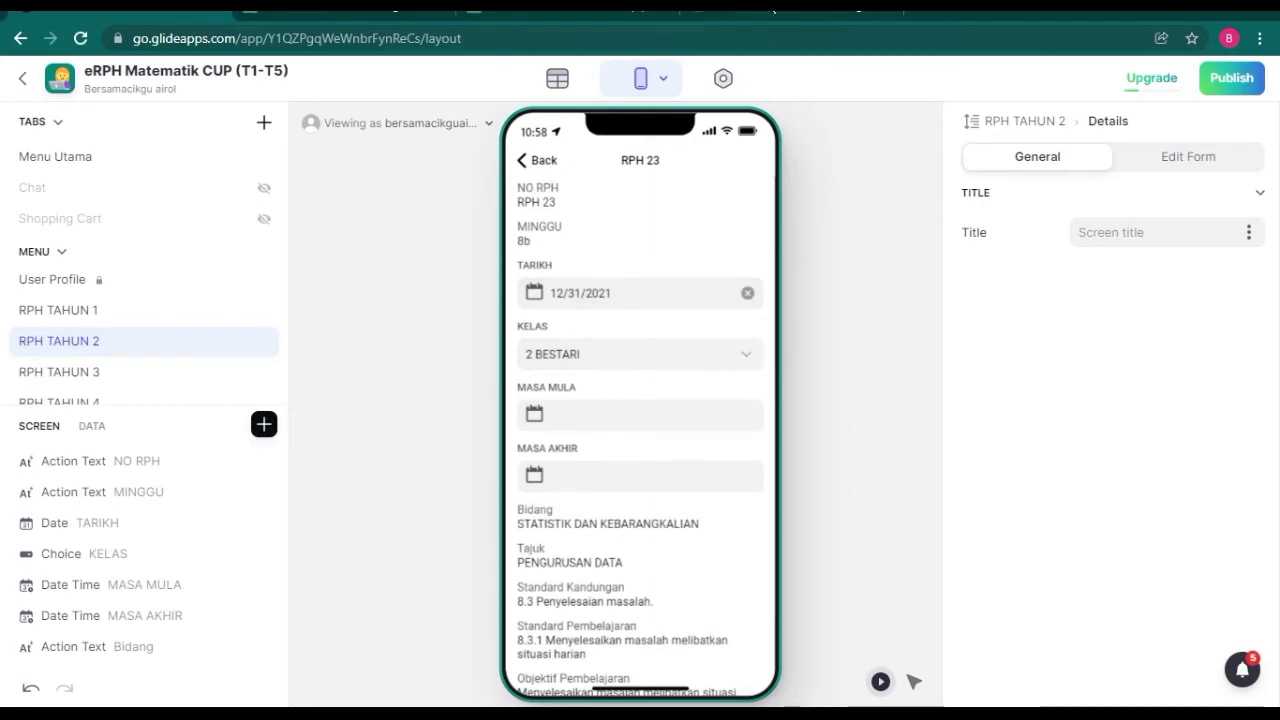
left_click(565, 10)
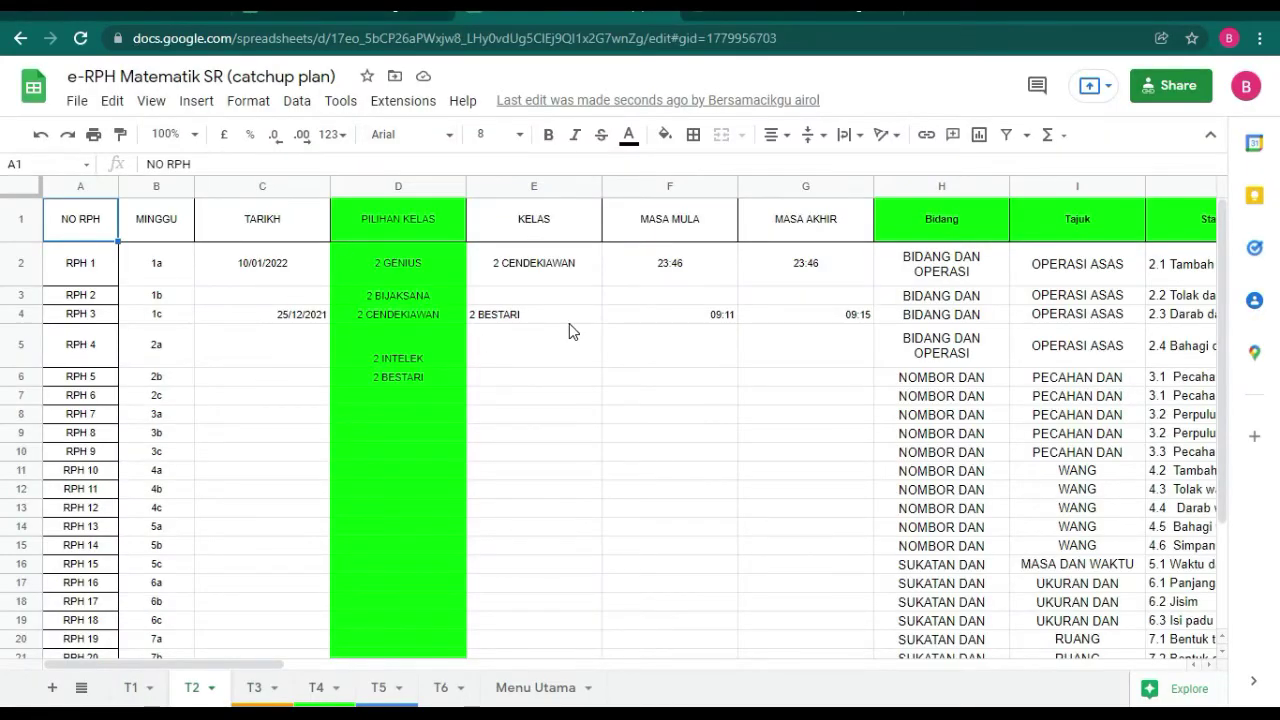
left_click(541, 314)
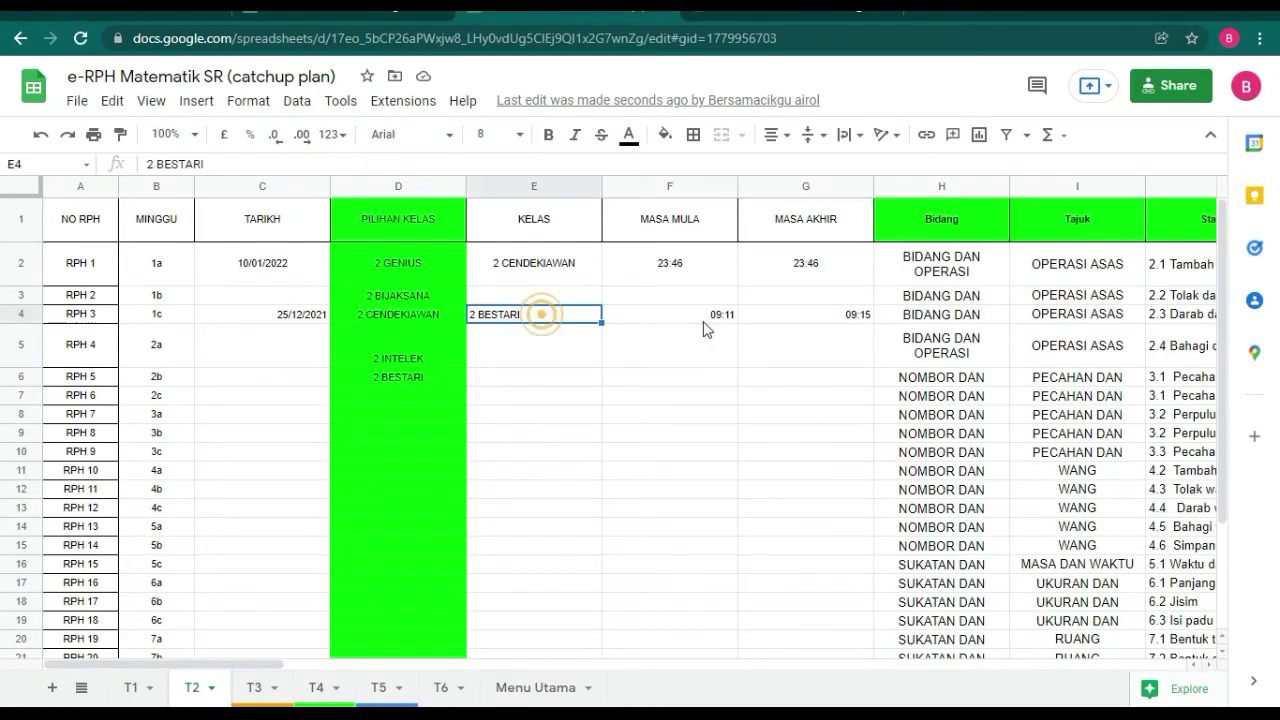
scroll(152, 371, "down", 3)
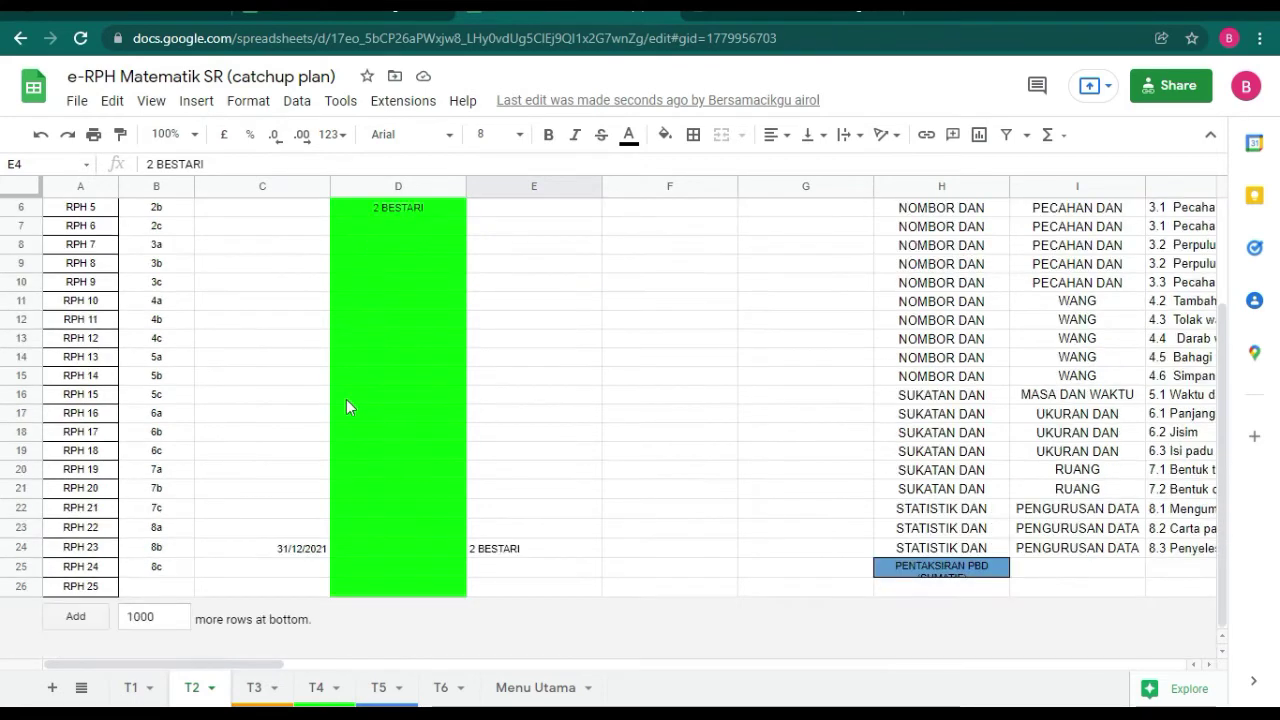
left_click(266, 548)
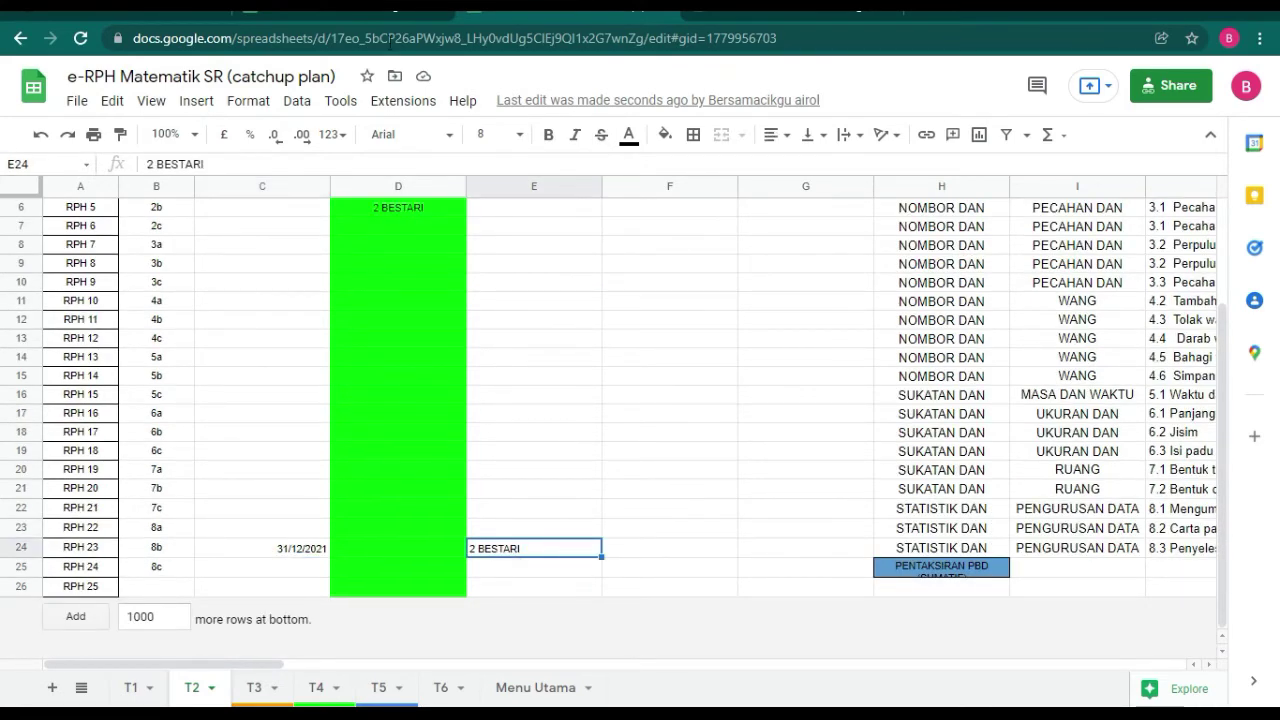
left_click(337, 11)
key("ctrl+shift+Tab")
left_click(120, 11)
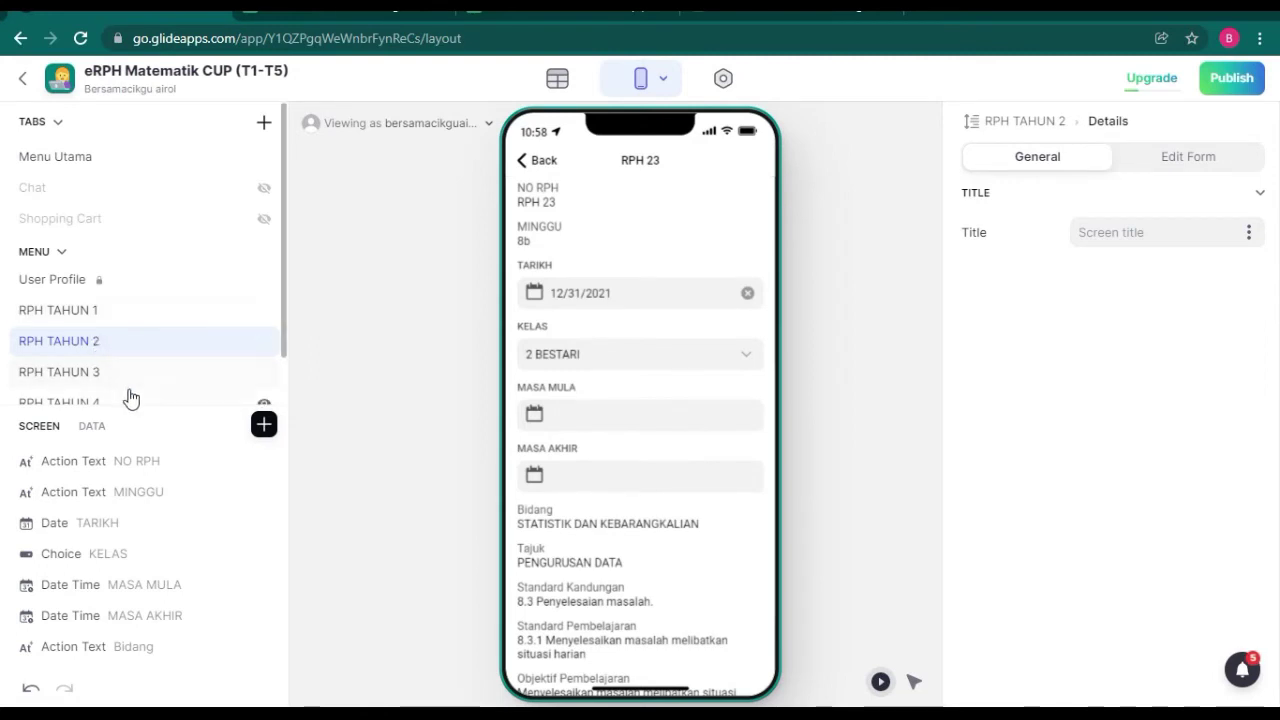
Open CETAK ERPH THN 3 from the ERPH MATH CUP 2022 Drive folder and unhide its T3 sheet.
left_click(773, 14)
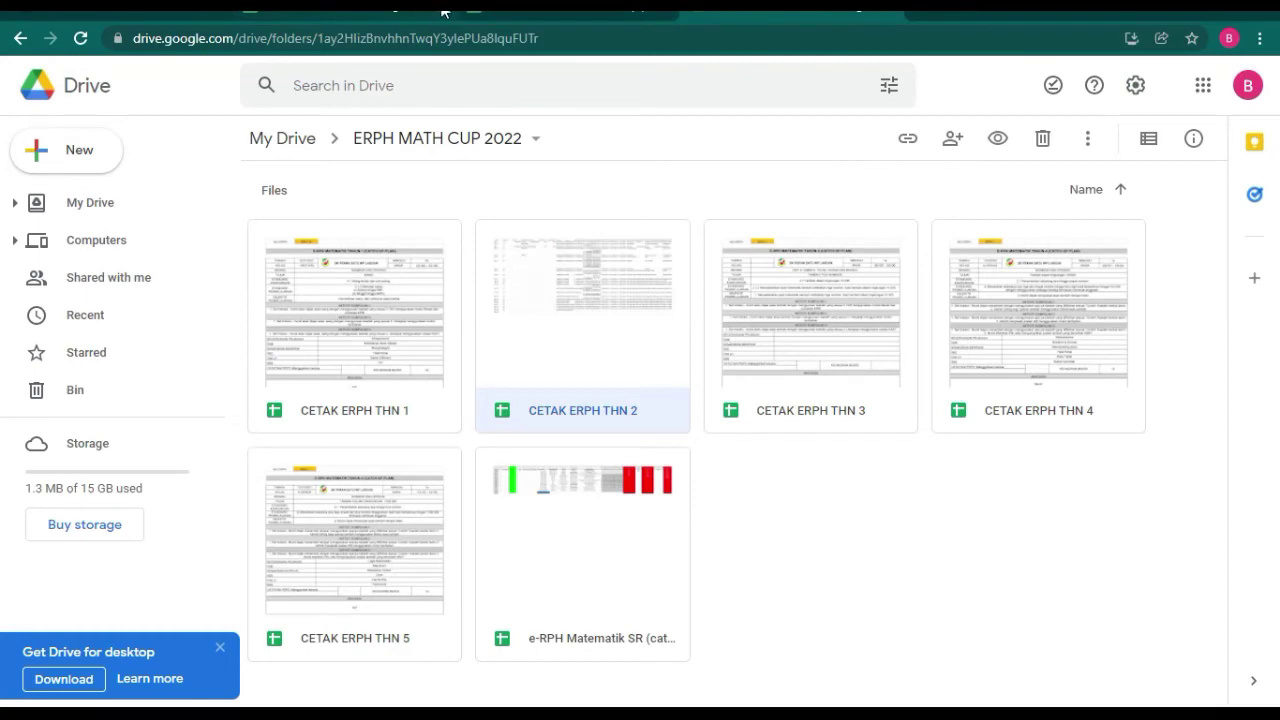
left_click(785, 390)
double_click(785, 390)
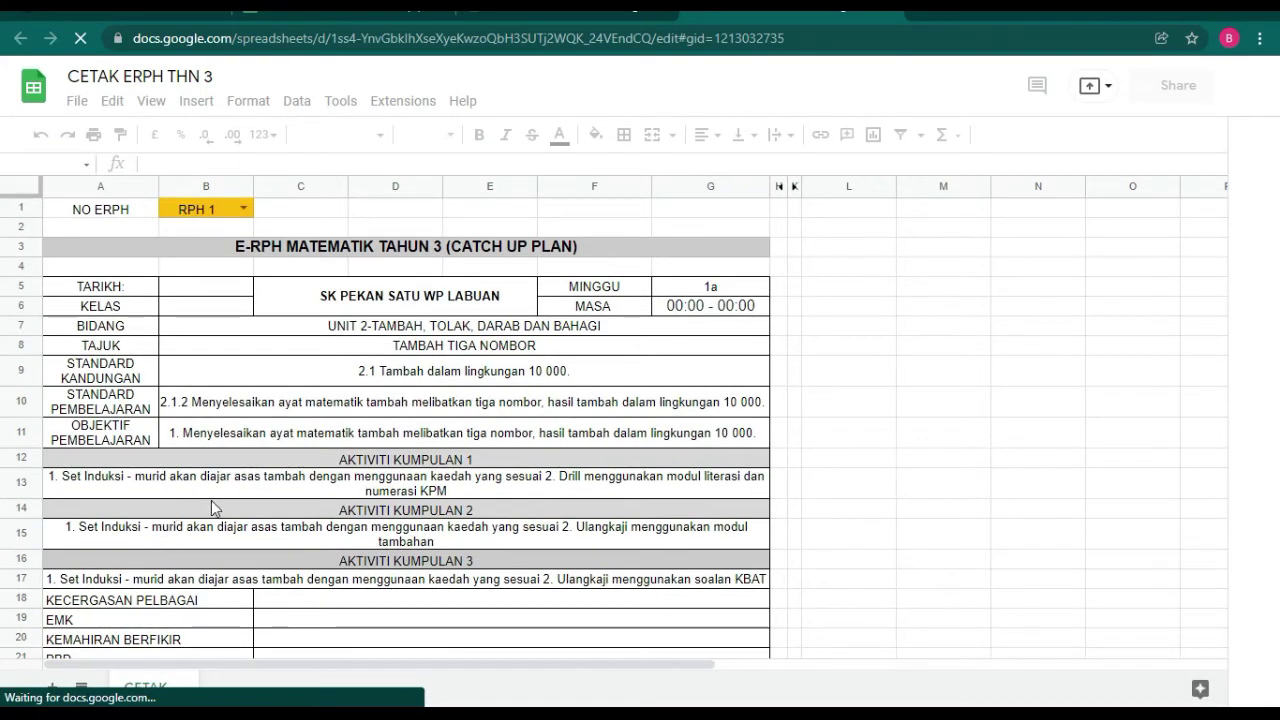
left_click(81, 689)
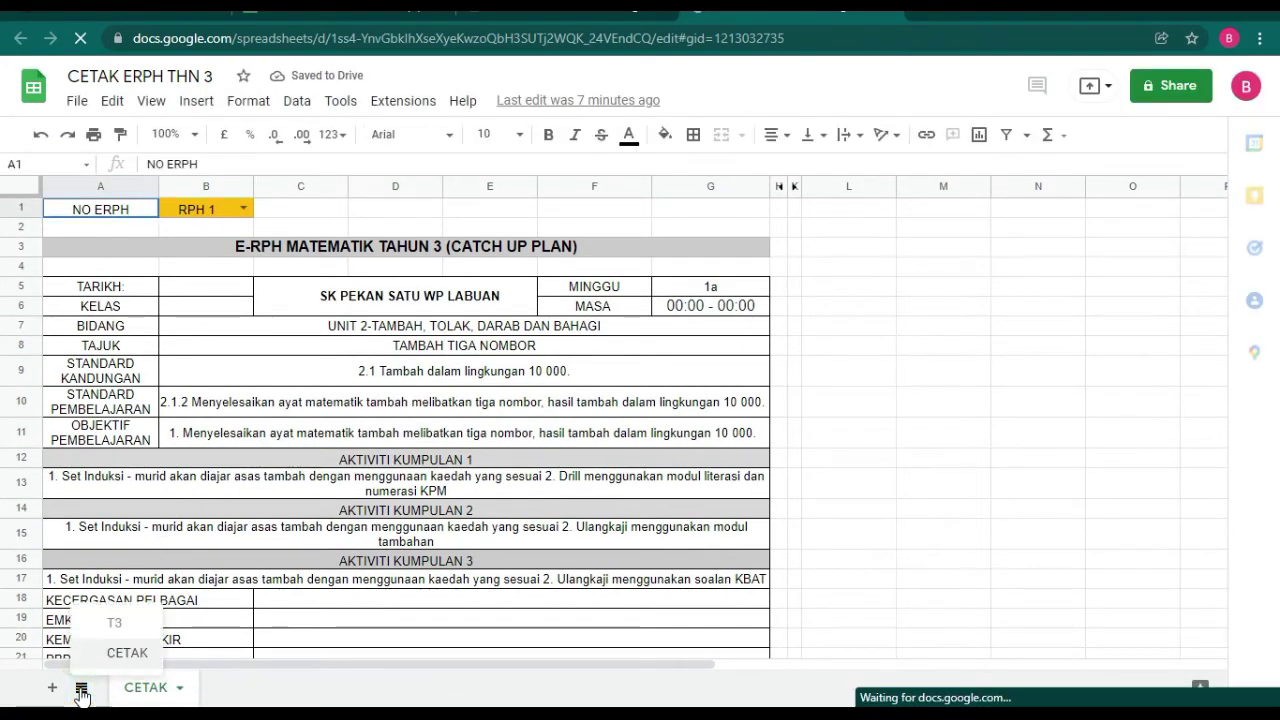
left_click(114, 622)
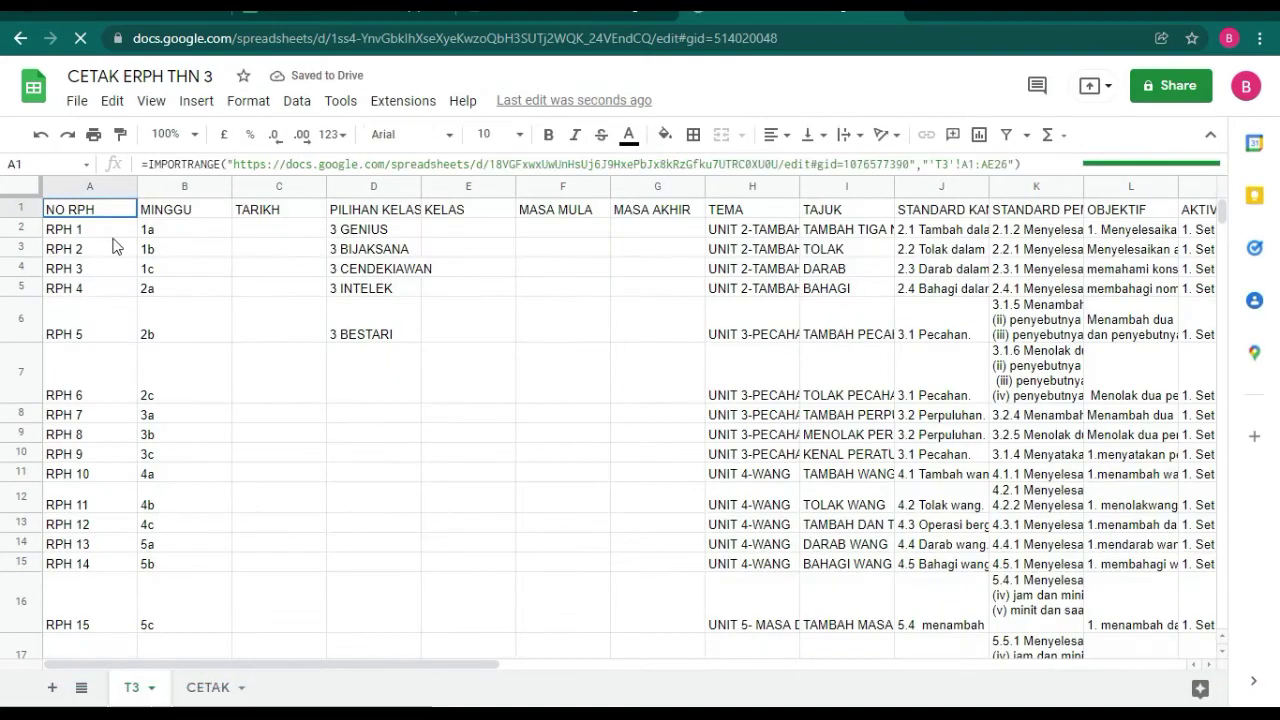
Copy the sharing link of the e-RPH Matematik SR (catchup plan) spreadsheet.
left_click(342, 14)
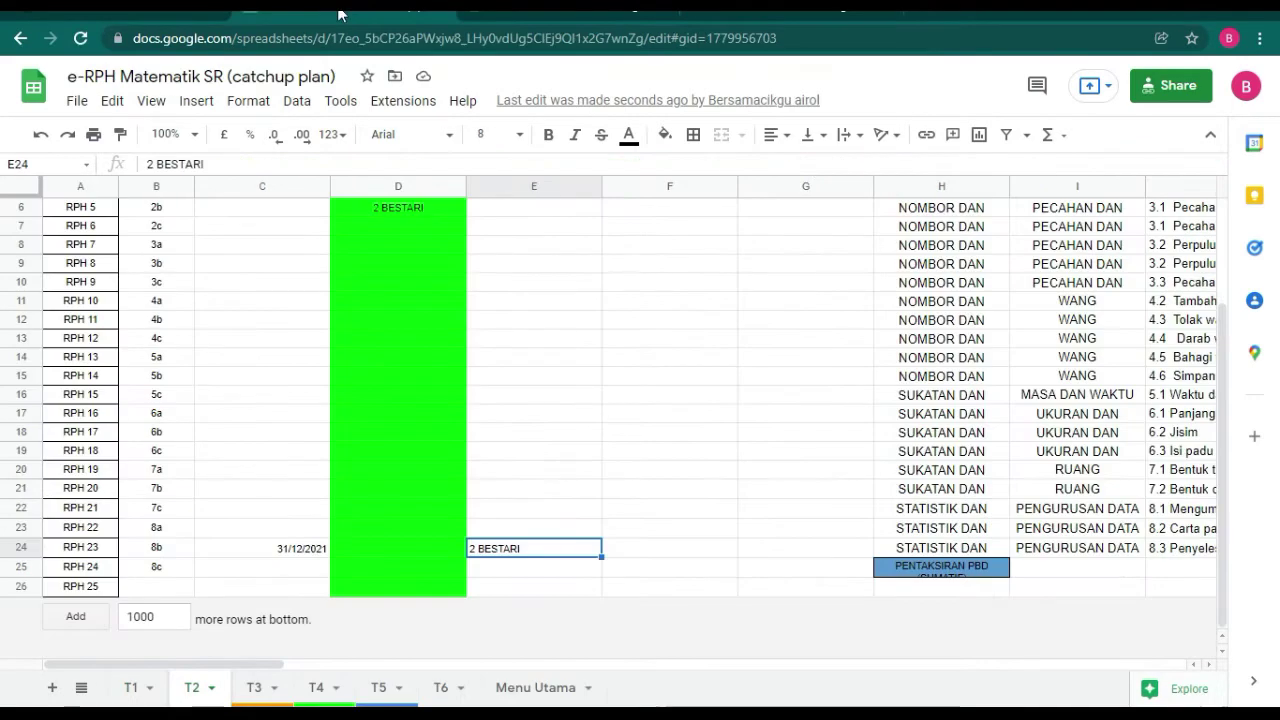
left_click(1172, 88)
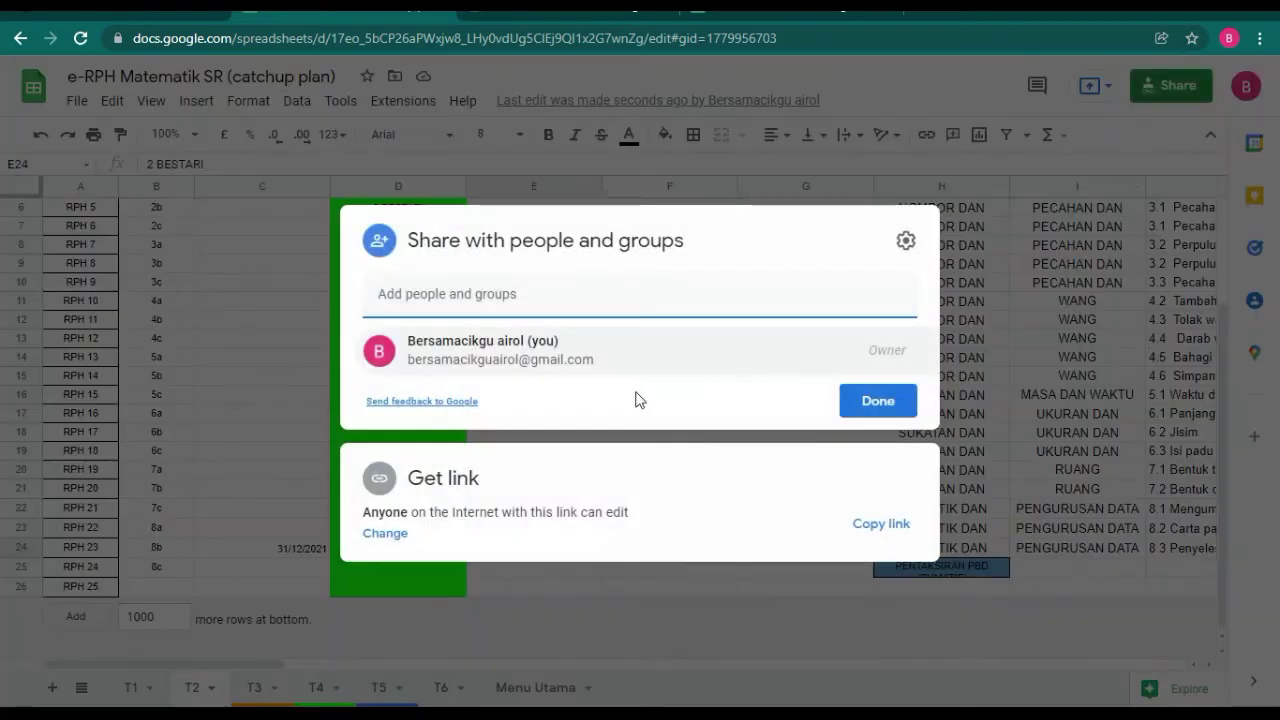
left_click(882, 528)
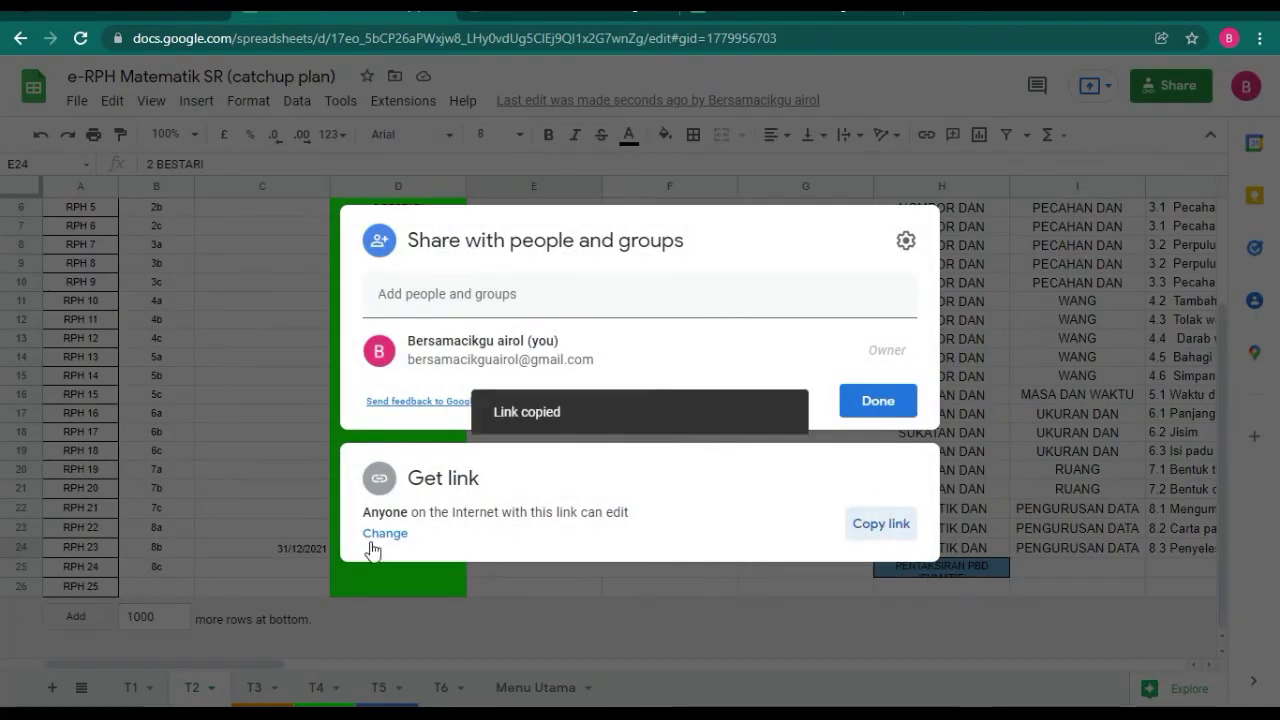
left_click(878, 400)
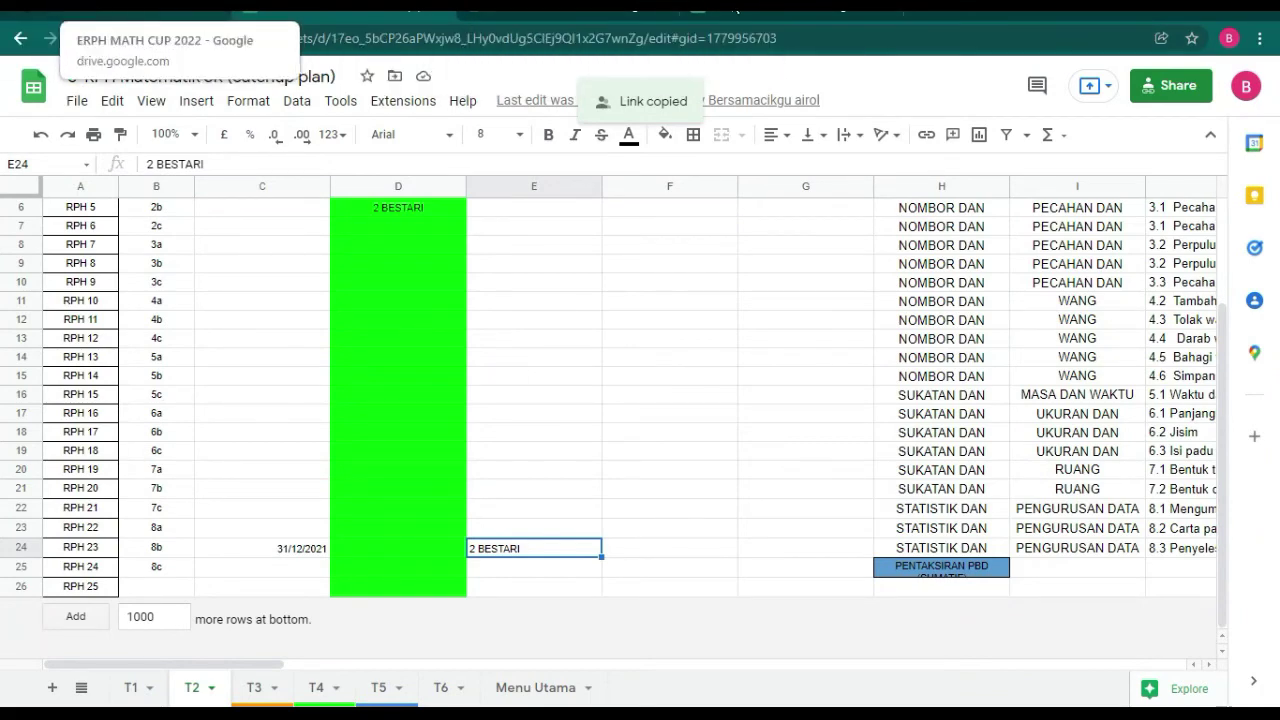
In CETAK ERPH THN 3, replace the spreadsheet URL in the T3 sheet's A1 IMPORTRANGE formula with the copied e-RPH Matematik link.
left_click(790, 12)
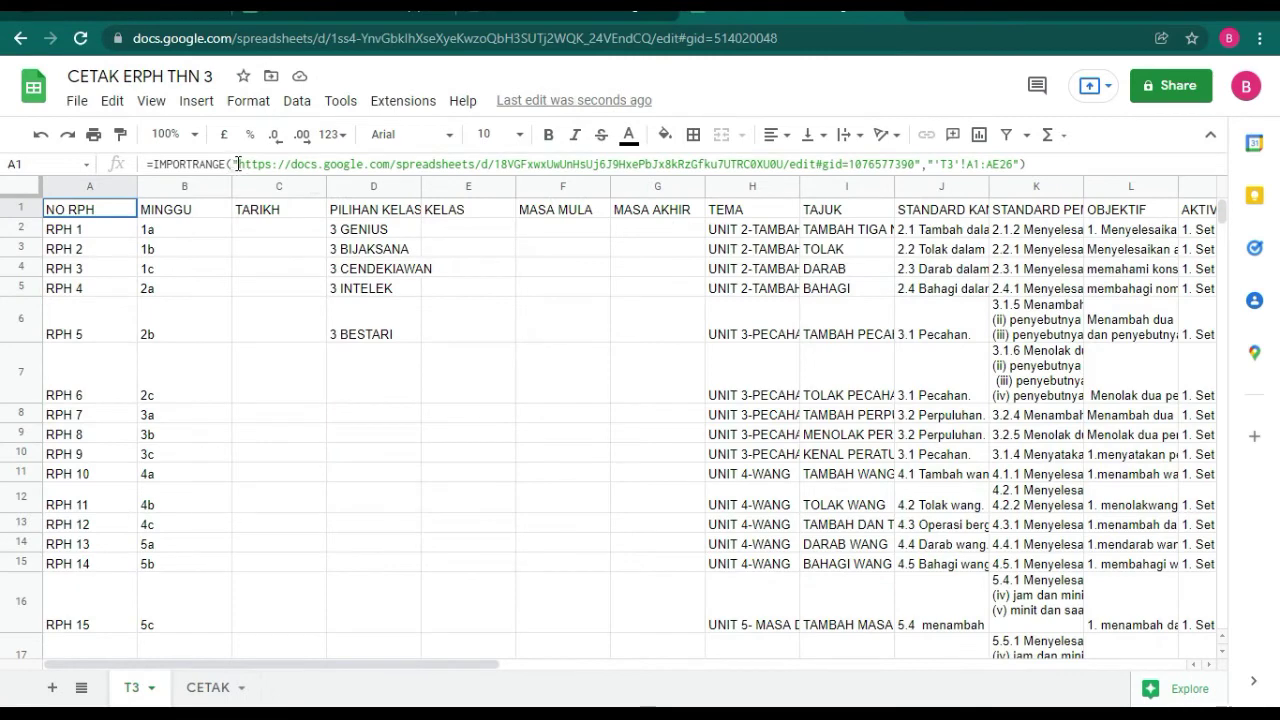
left_click_drag(237, 163, 918, 168)
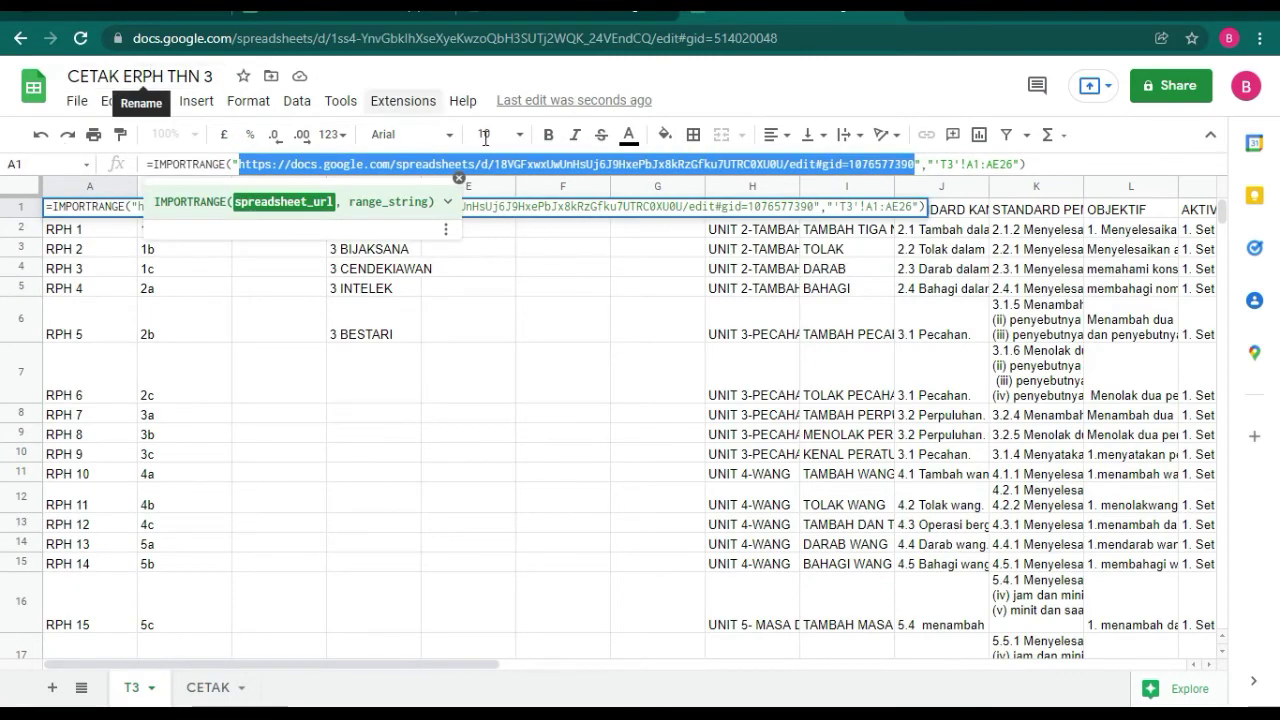
key("BackSpace")
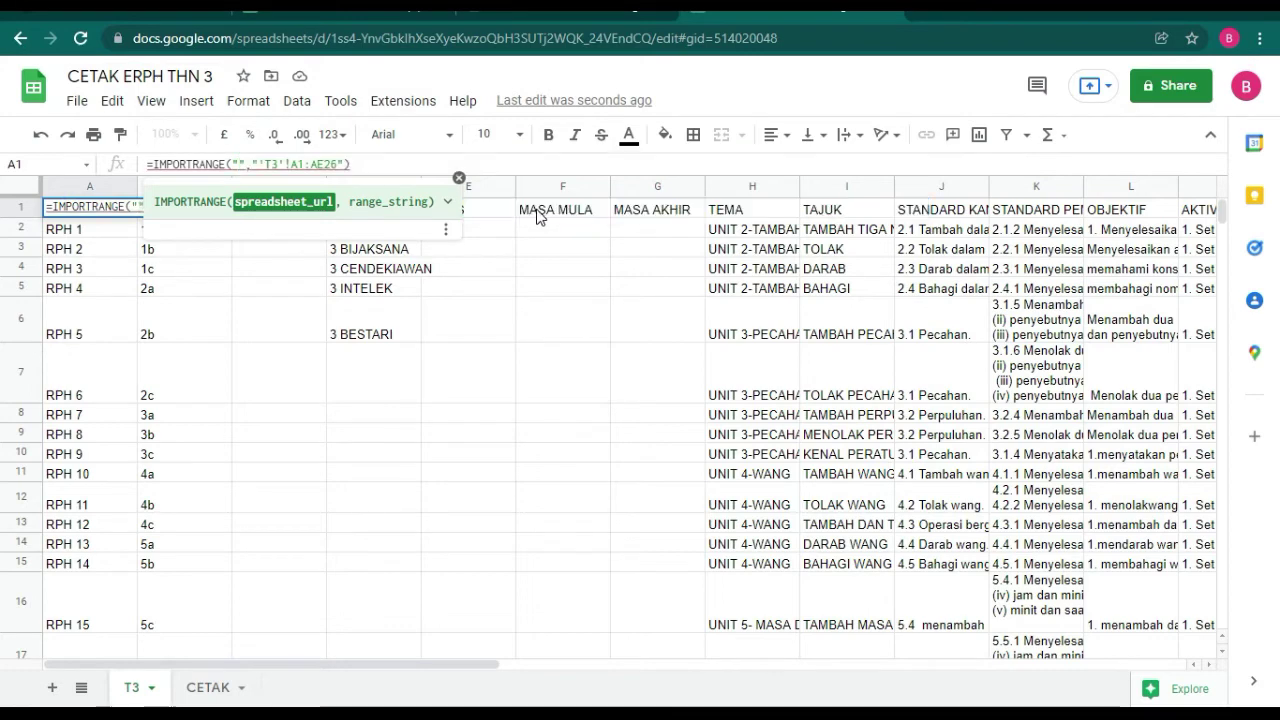
right_click(240, 163)
left_click(302, 306)
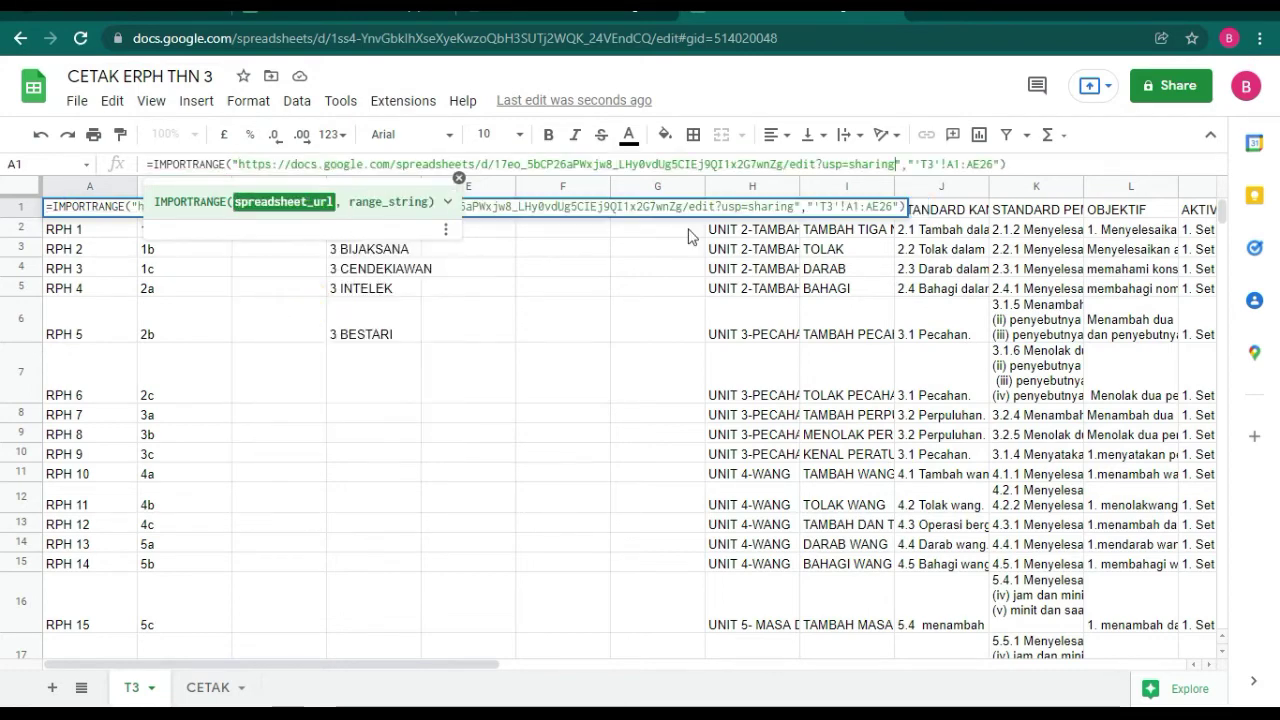
left_click(614, 388)
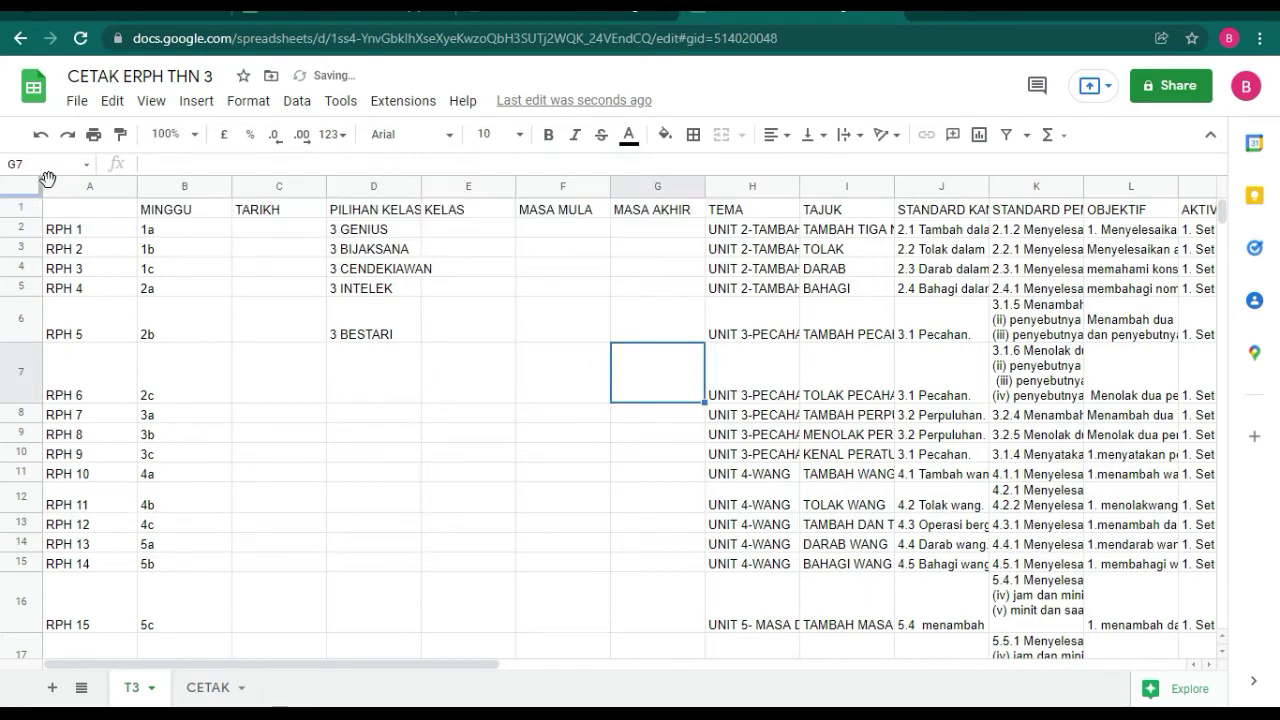
Check the IMPORTRANGE formula in A1 and hide the T3 sheet.
left_click(90, 213)
right_click(131, 687)
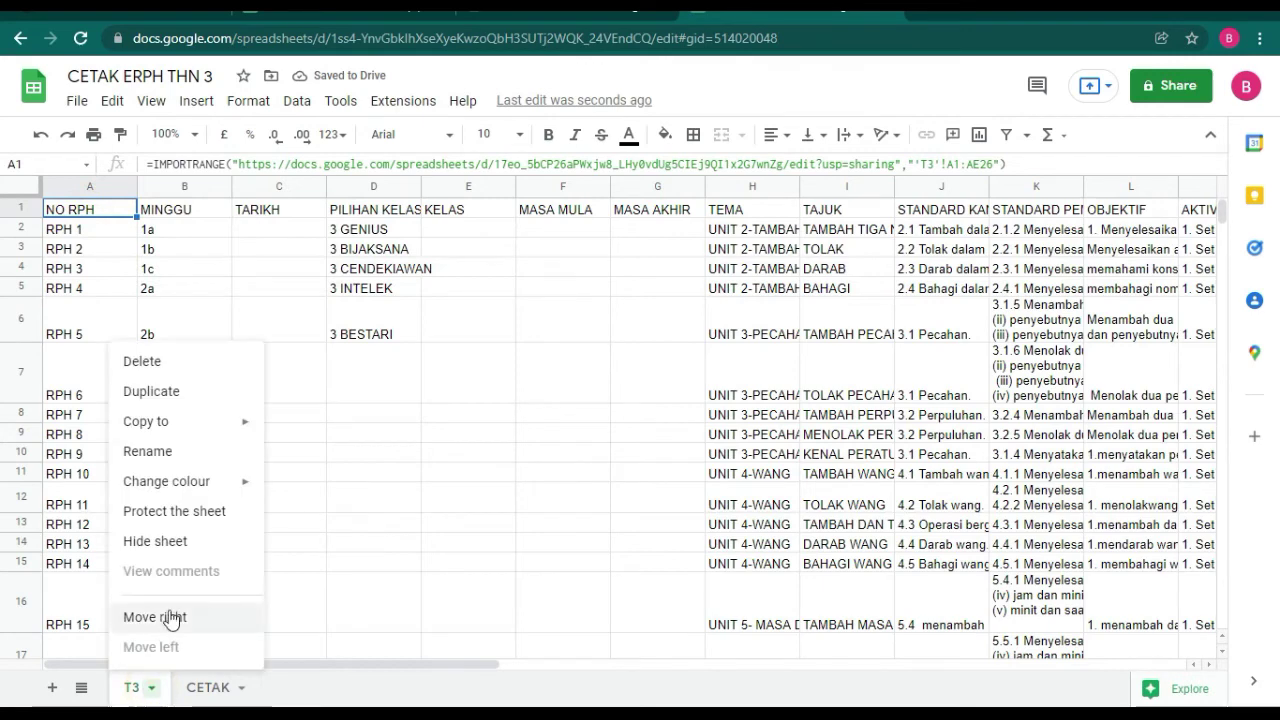
left_click(176, 540)
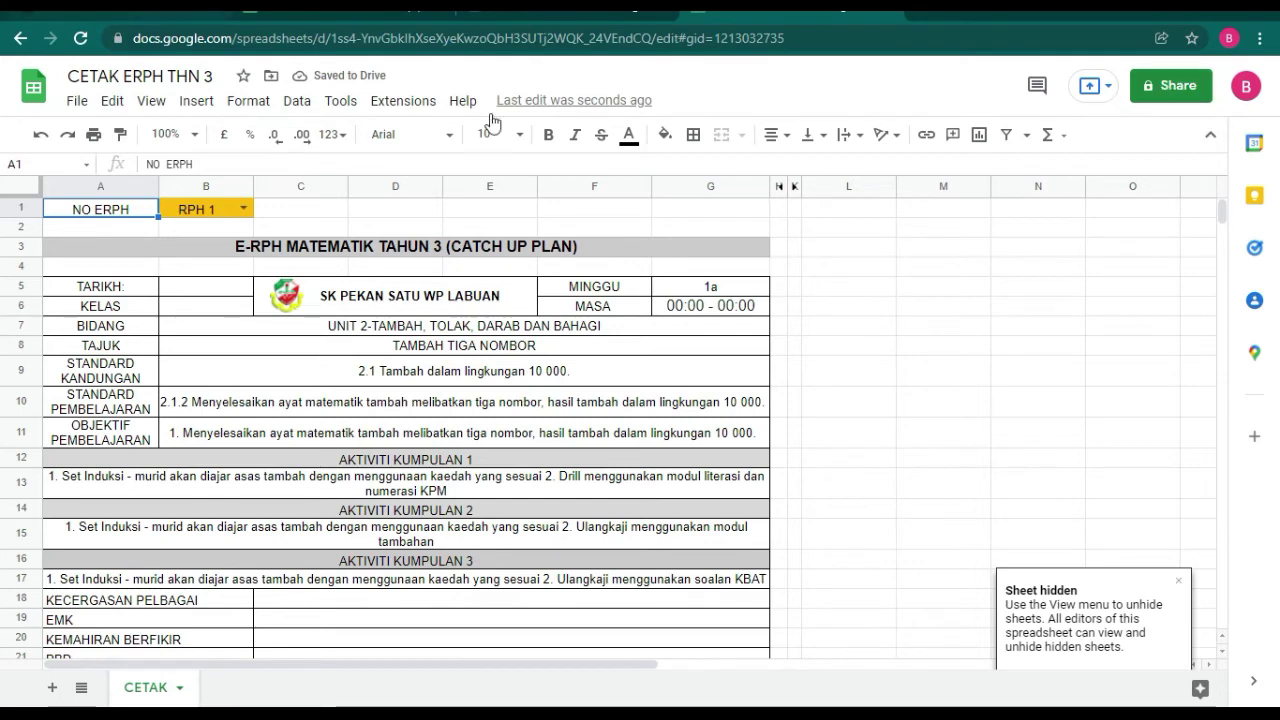
Share CETAK ERPH THN 3 with anyone with the link as Editor and copy its sharing link.
left_click(1148, 92)
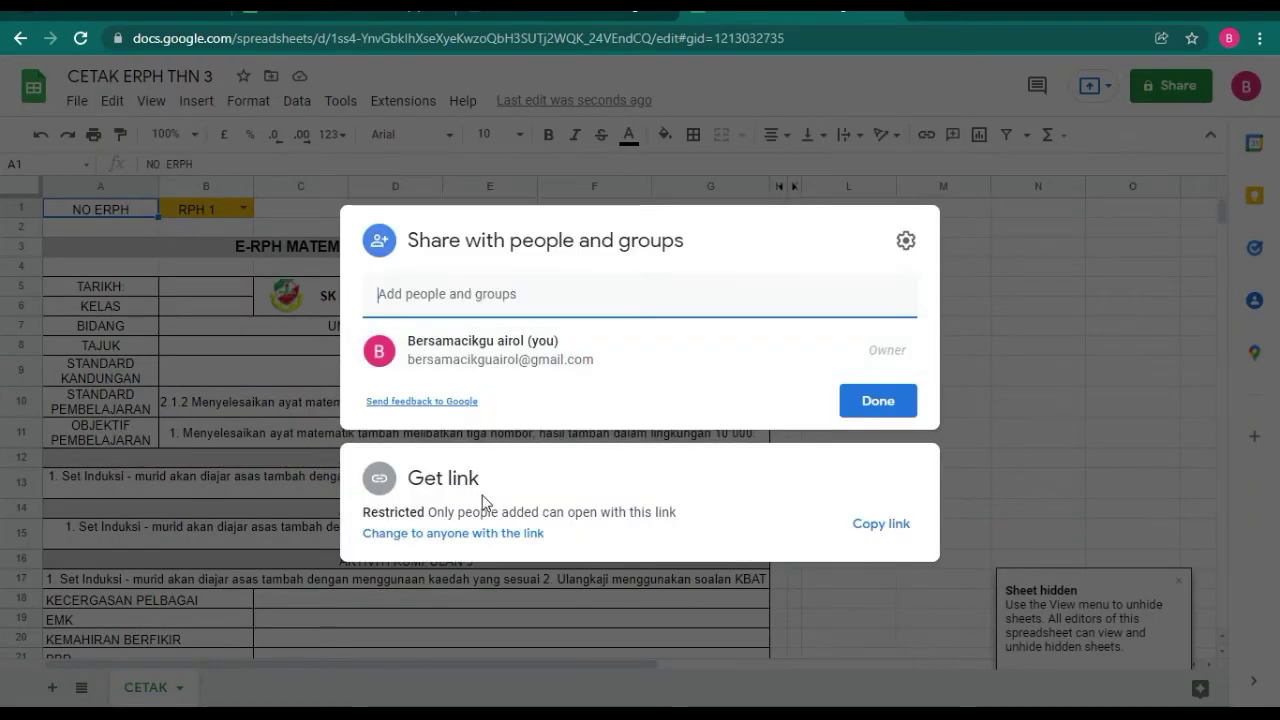
left_click(451, 532)
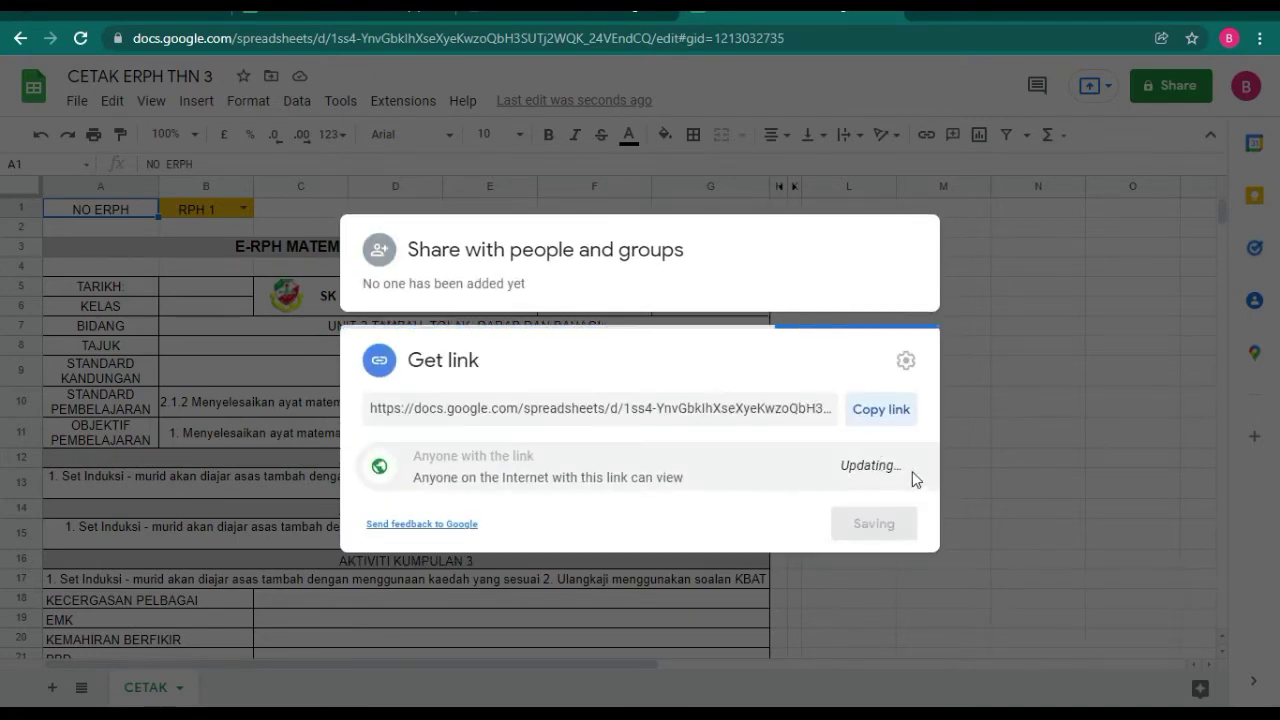
left_click(893, 470)
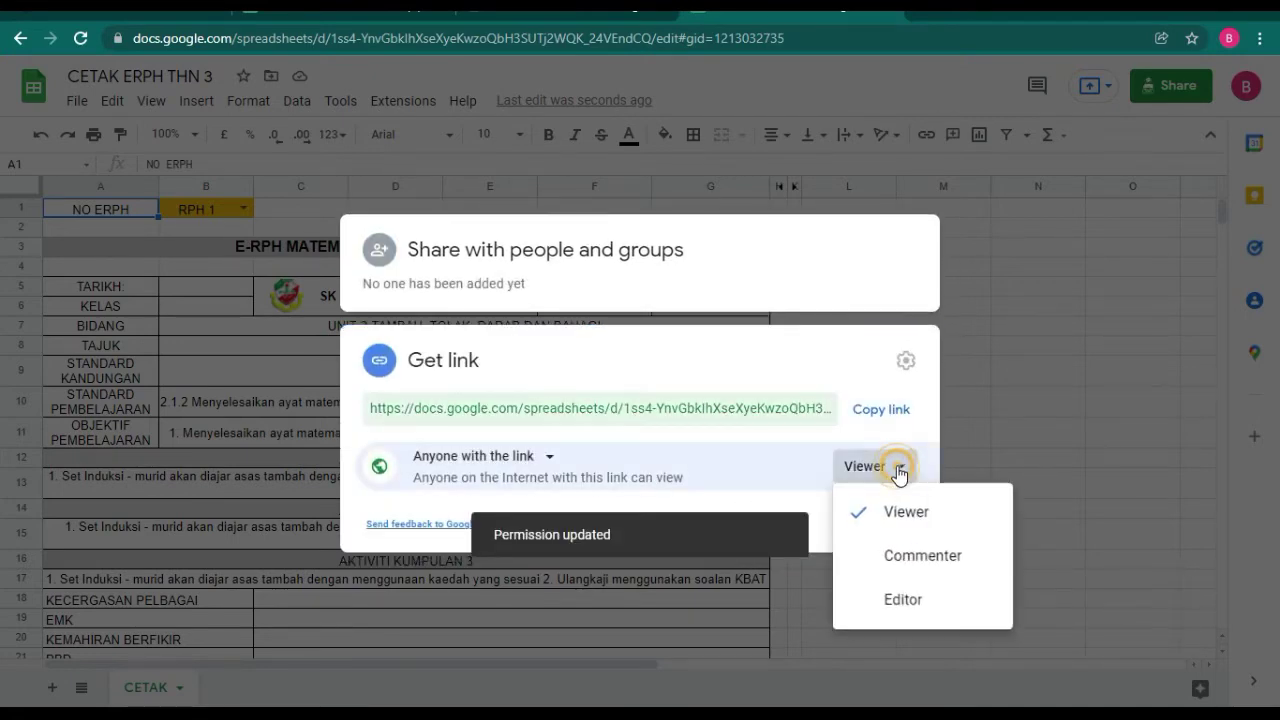
left_click(902, 612)
left_click(879, 420)
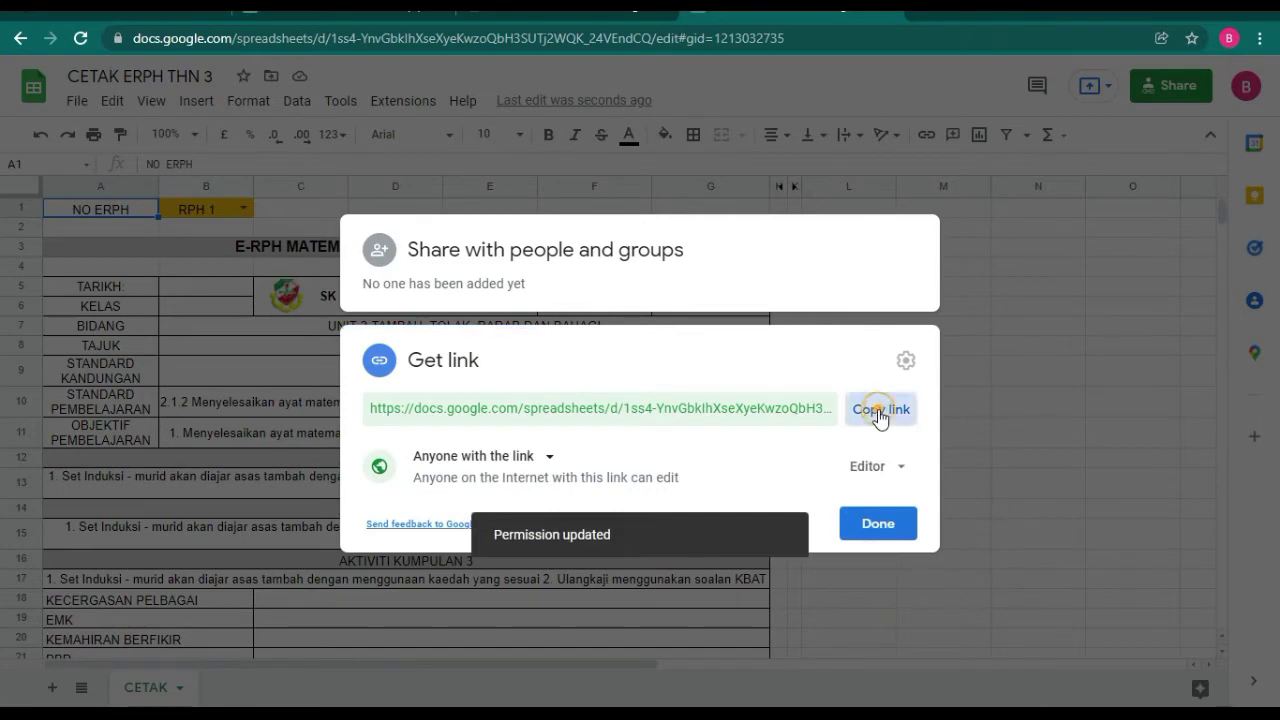
left_click(876, 526)
In the Glide app, set the Open Link URL of the RPH THN 3 button bar's CETAK button to the copied link.
key("ctrl+Tab")
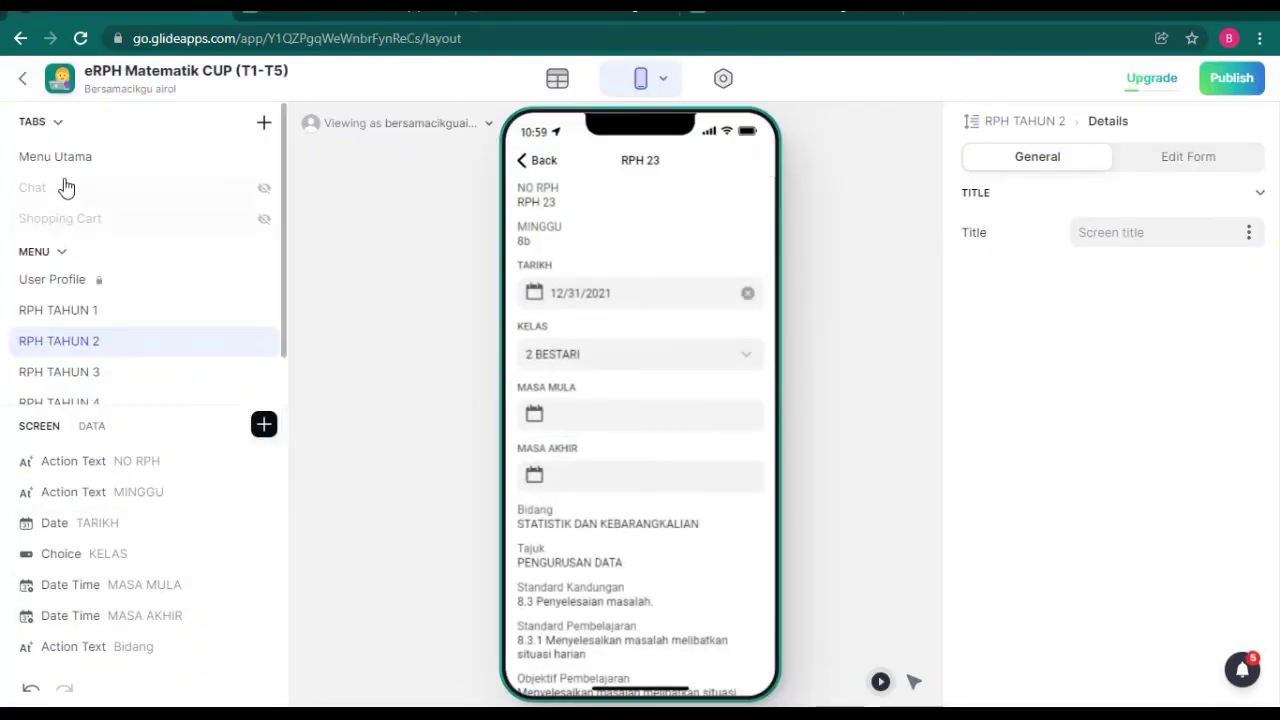
left_click(522, 162)
left_click(522, 160)
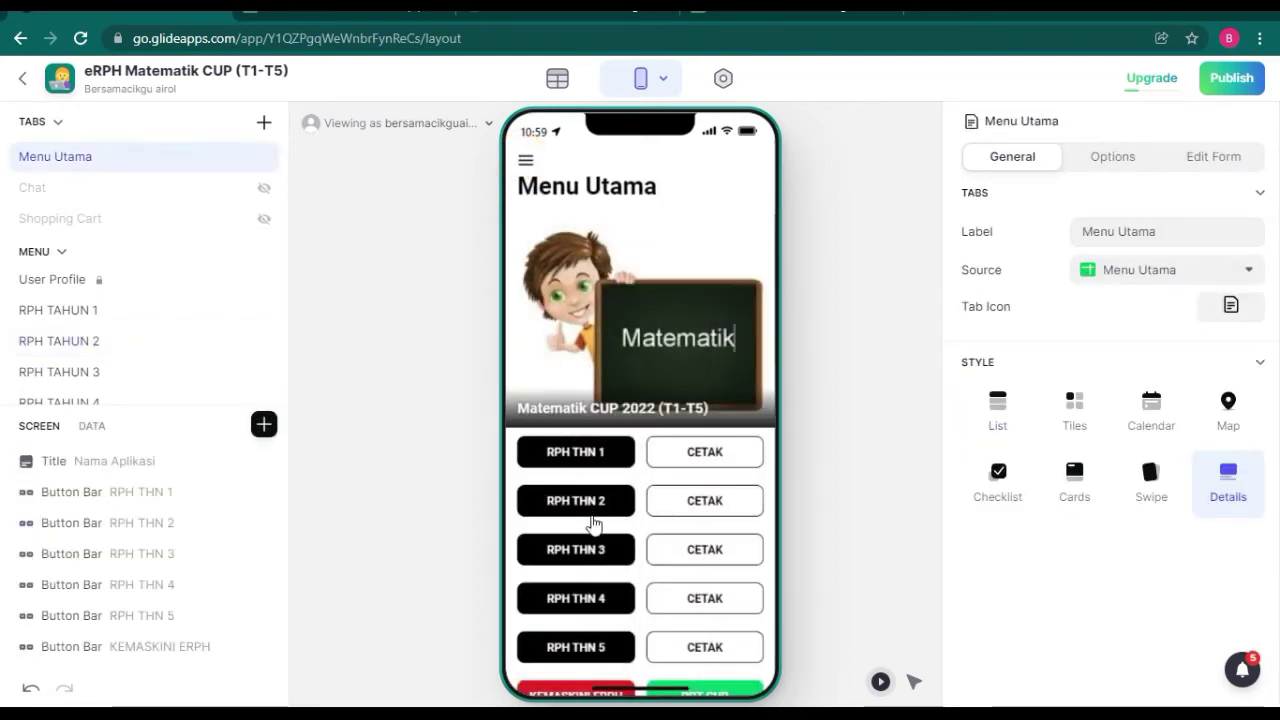
left_click(163, 565)
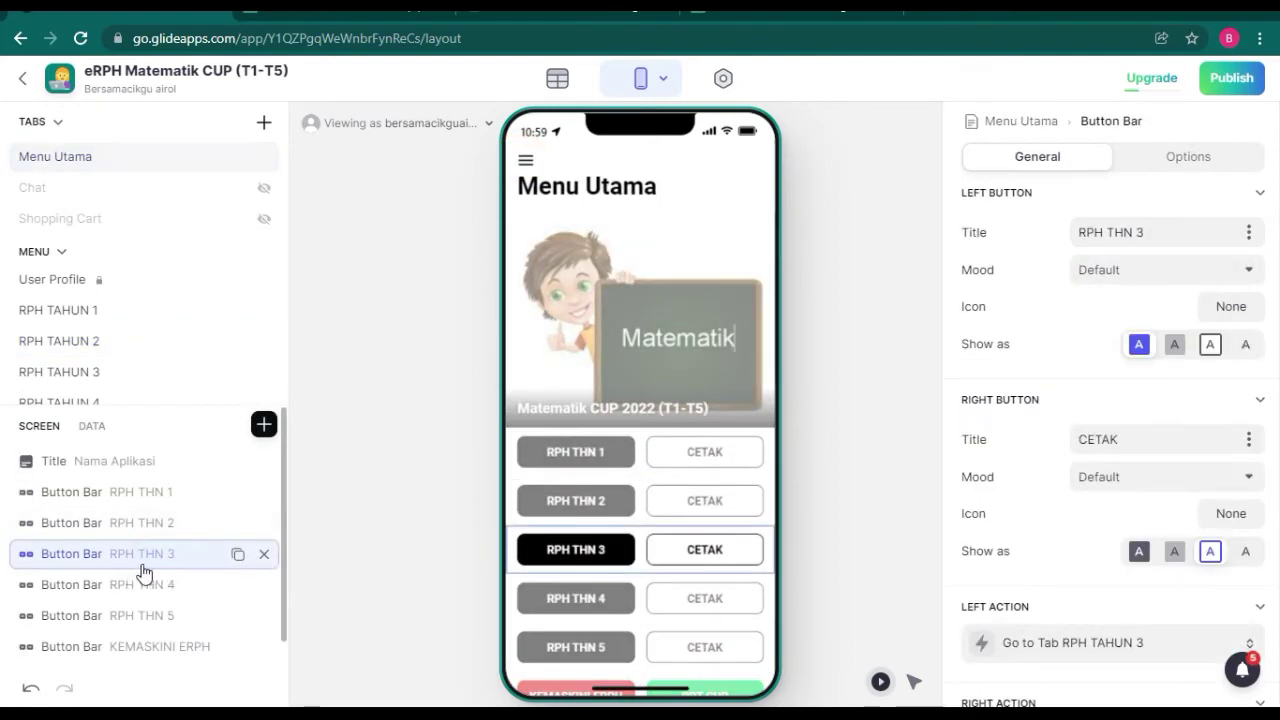
scroll(1114, 606, "down", 3)
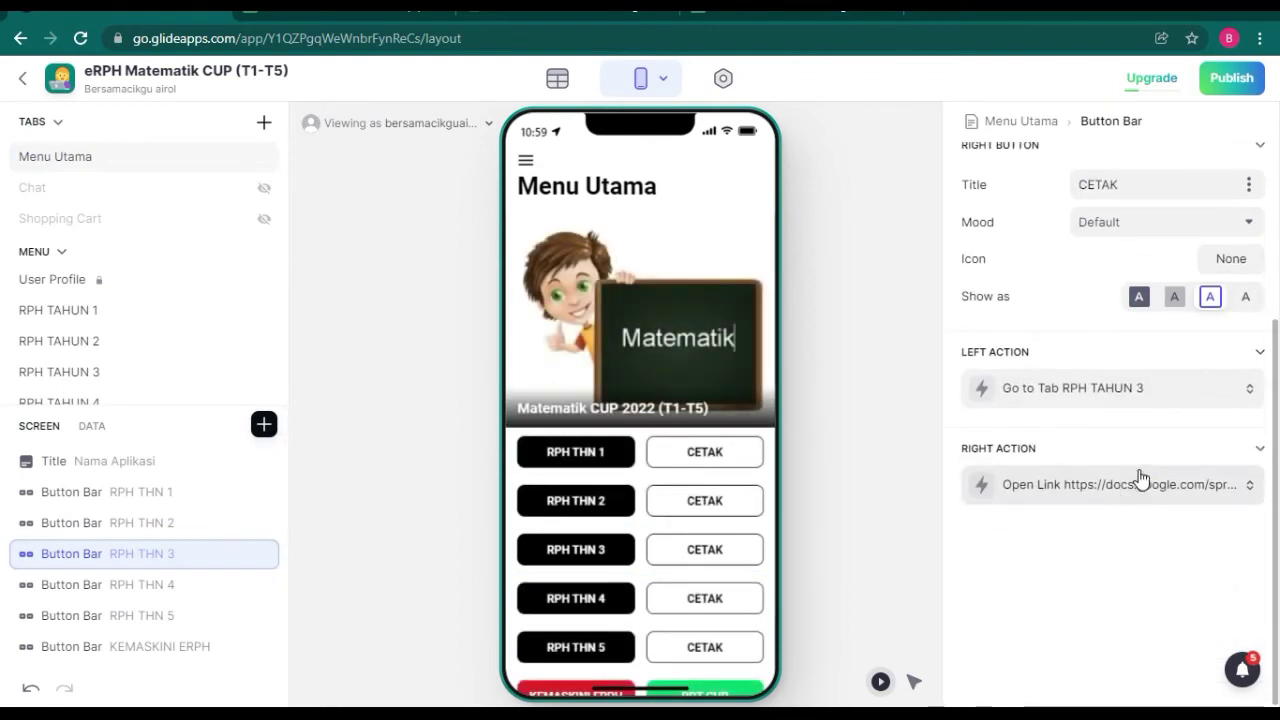
left_click(1141, 482)
left_click_drag(1209, 390, 1059, 330)
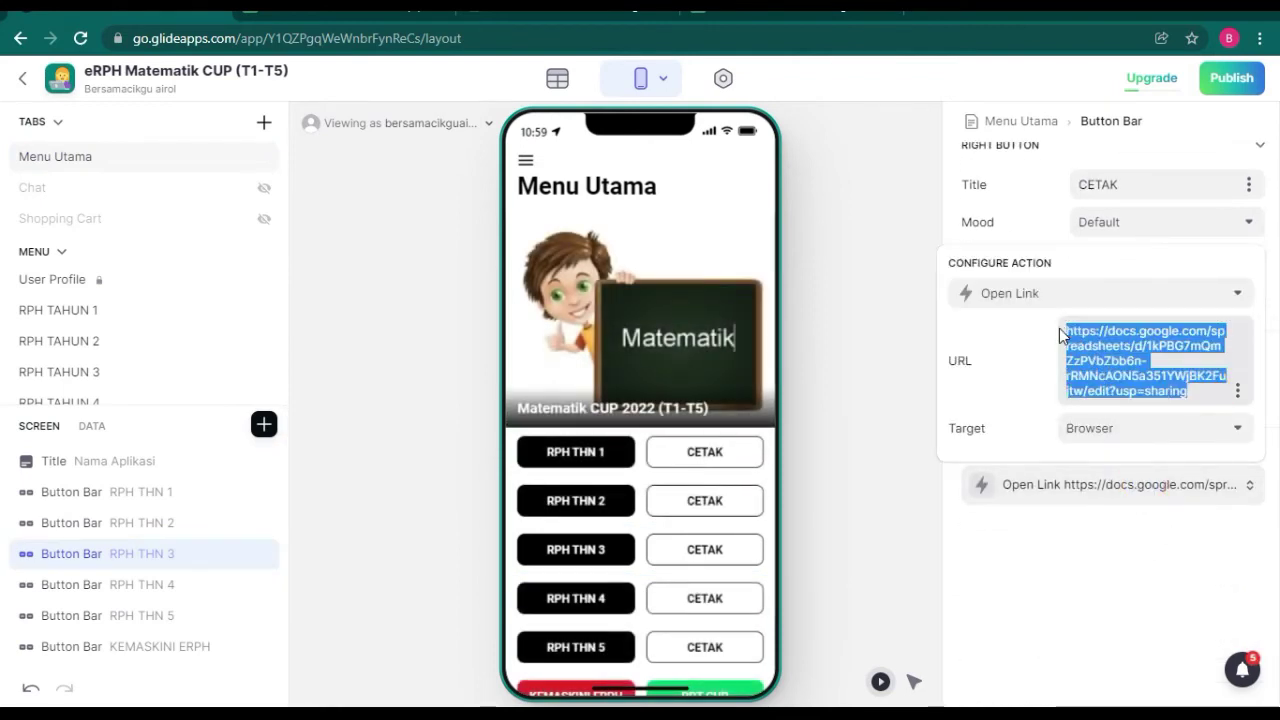
key("BackSpace")
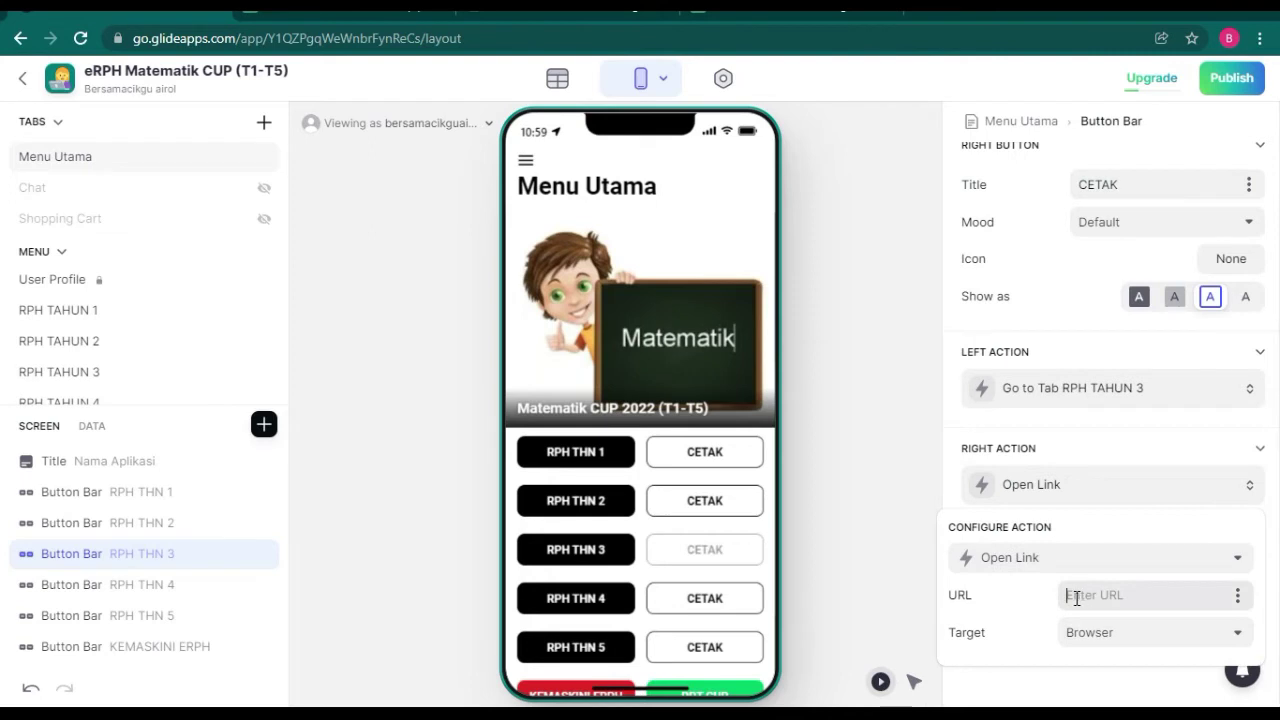
right_click(1076, 596)
left_click(1145, 452)
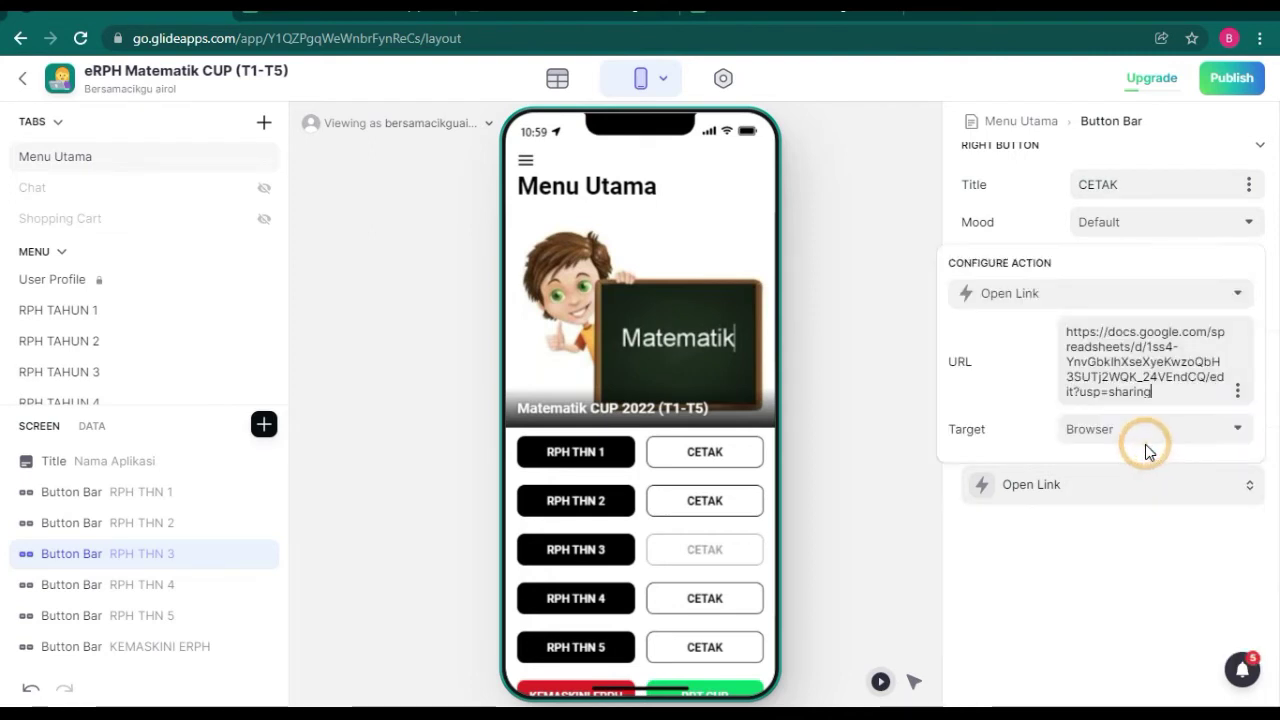
left_click(1090, 634)
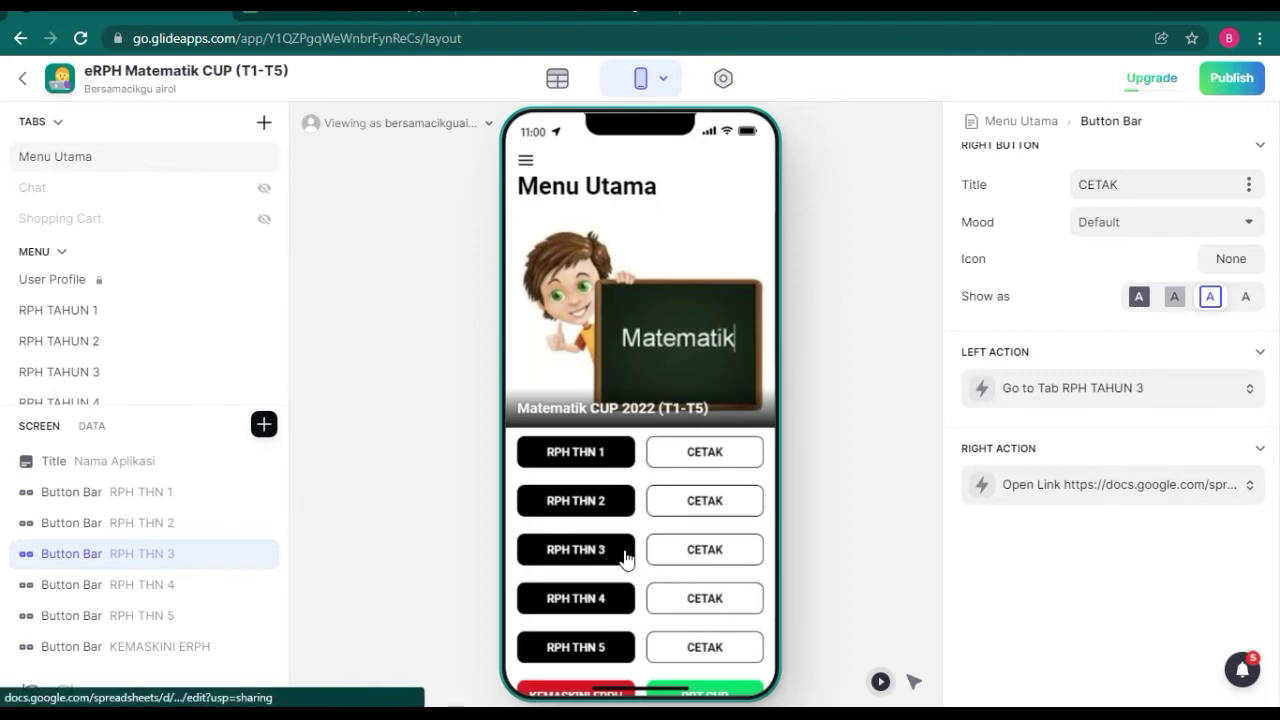
Test the CETAK button beside RPH THN 3 and check the TARIKH cell in the print sheet.
left_click(697, 557)
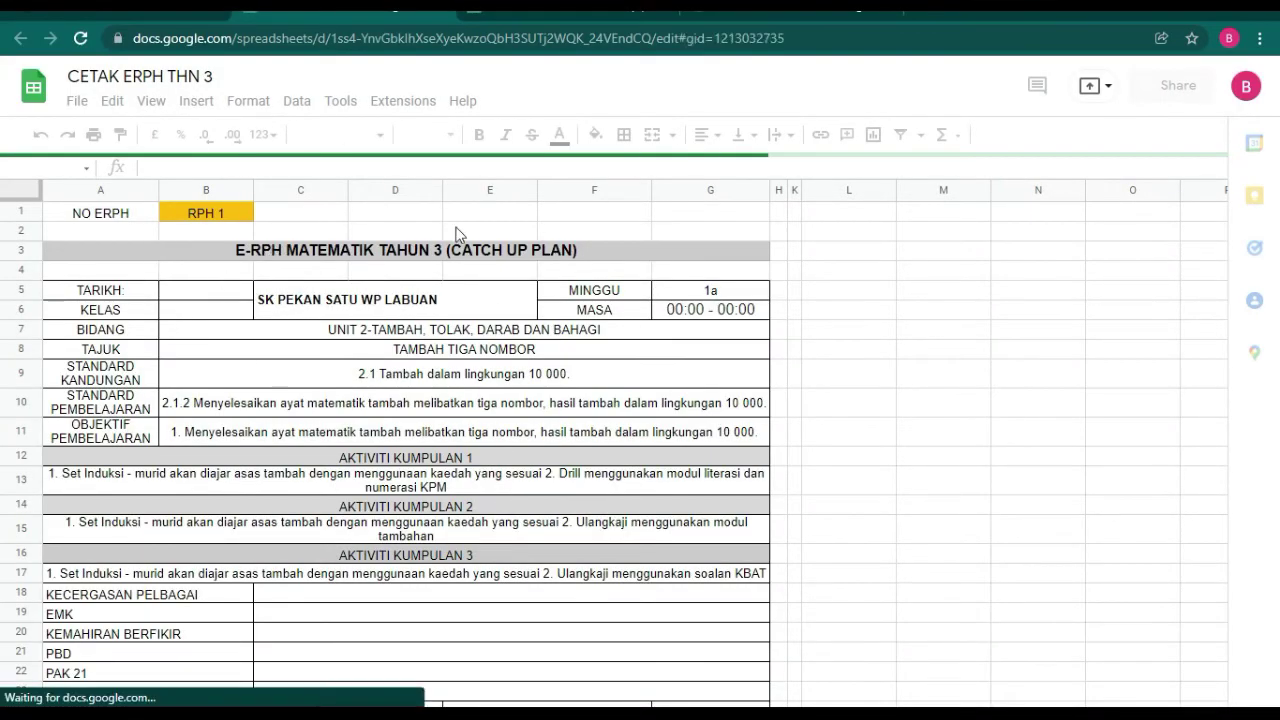
left_click(180, 290)
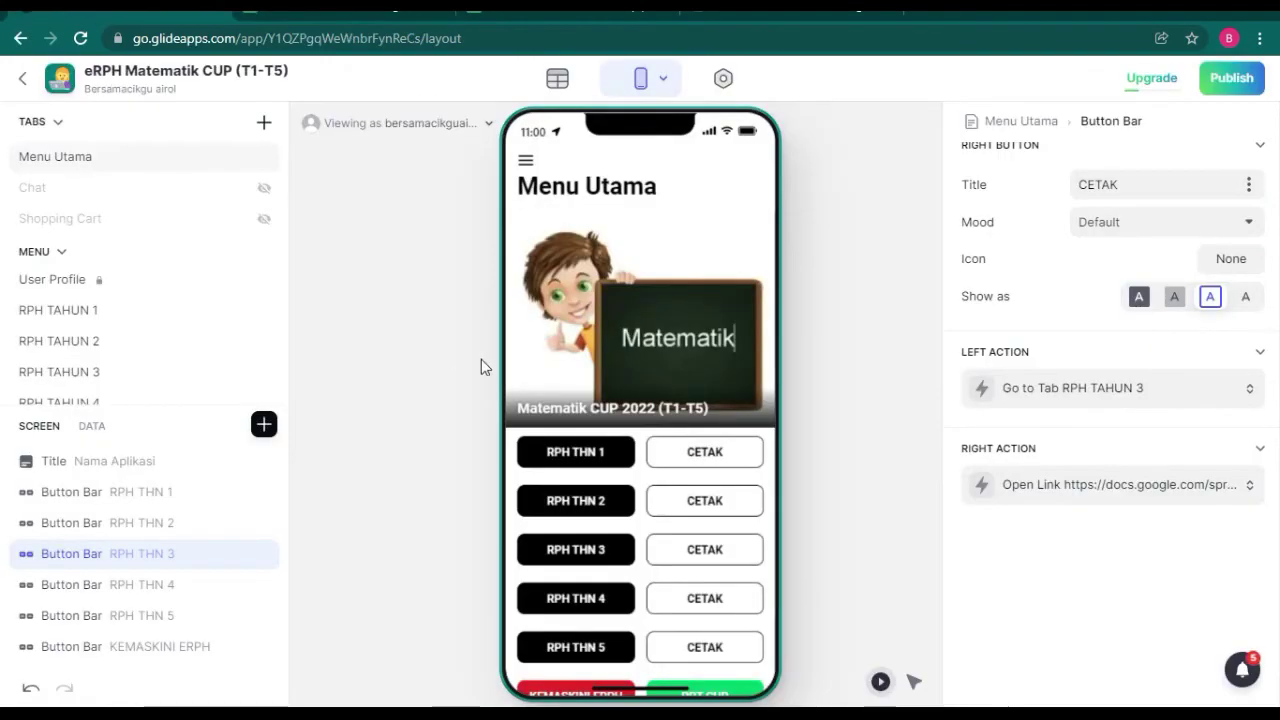
In the Glide preview, open RPH 1 of RPH TAHUN 3 and set TARIKH to 12/31/2021 and KELAS to 3 CENDEKIAWAN.
left_click(582, 557)
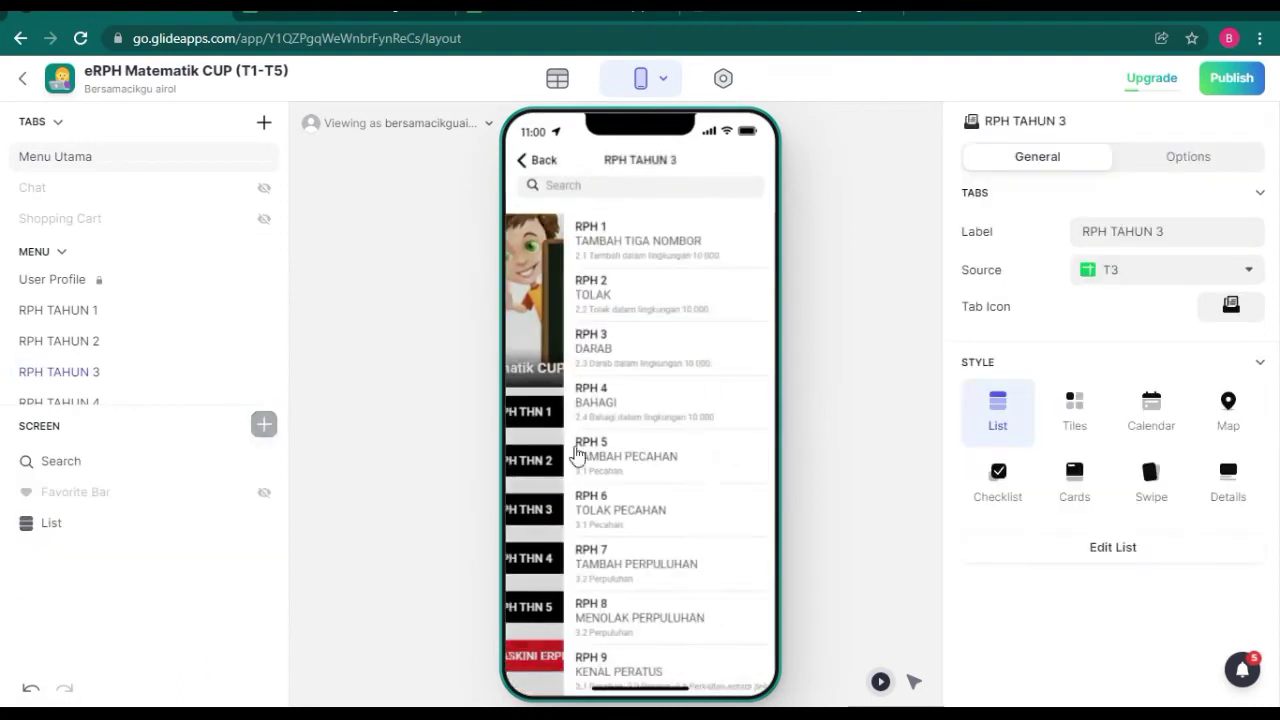
left_click(609, 239)
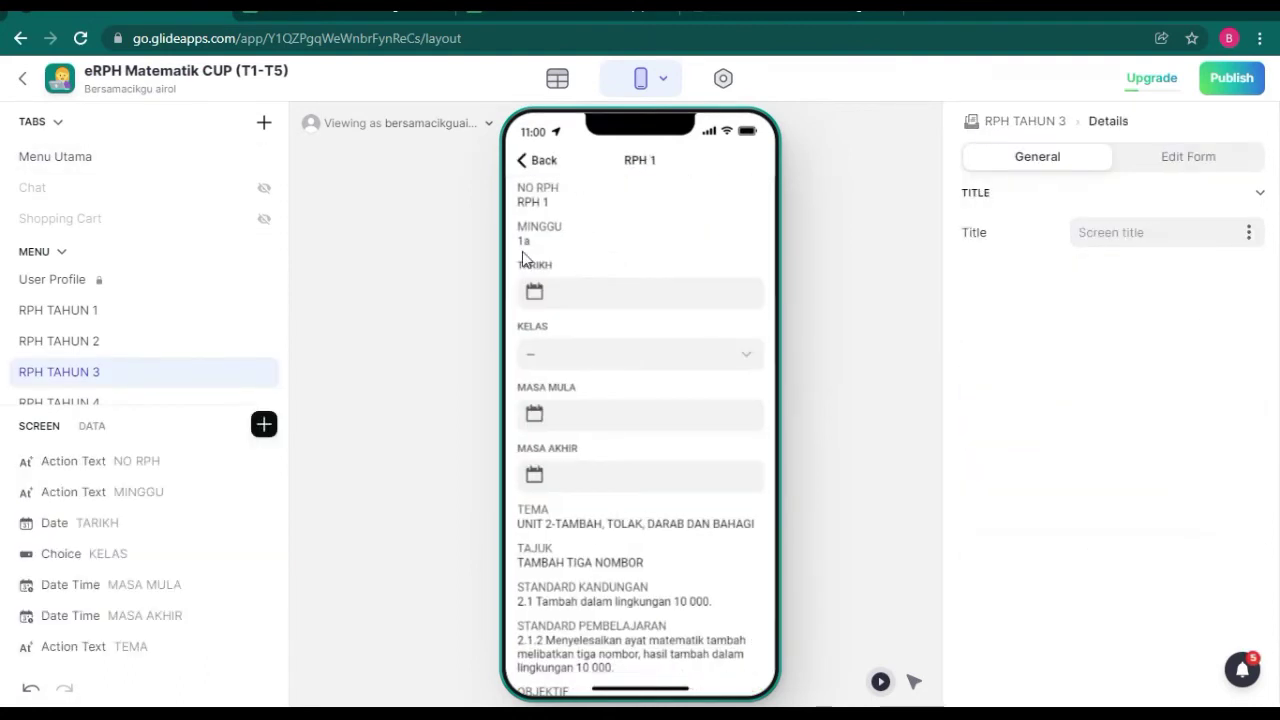
left_click(565, 300)
left_click(701, 564)
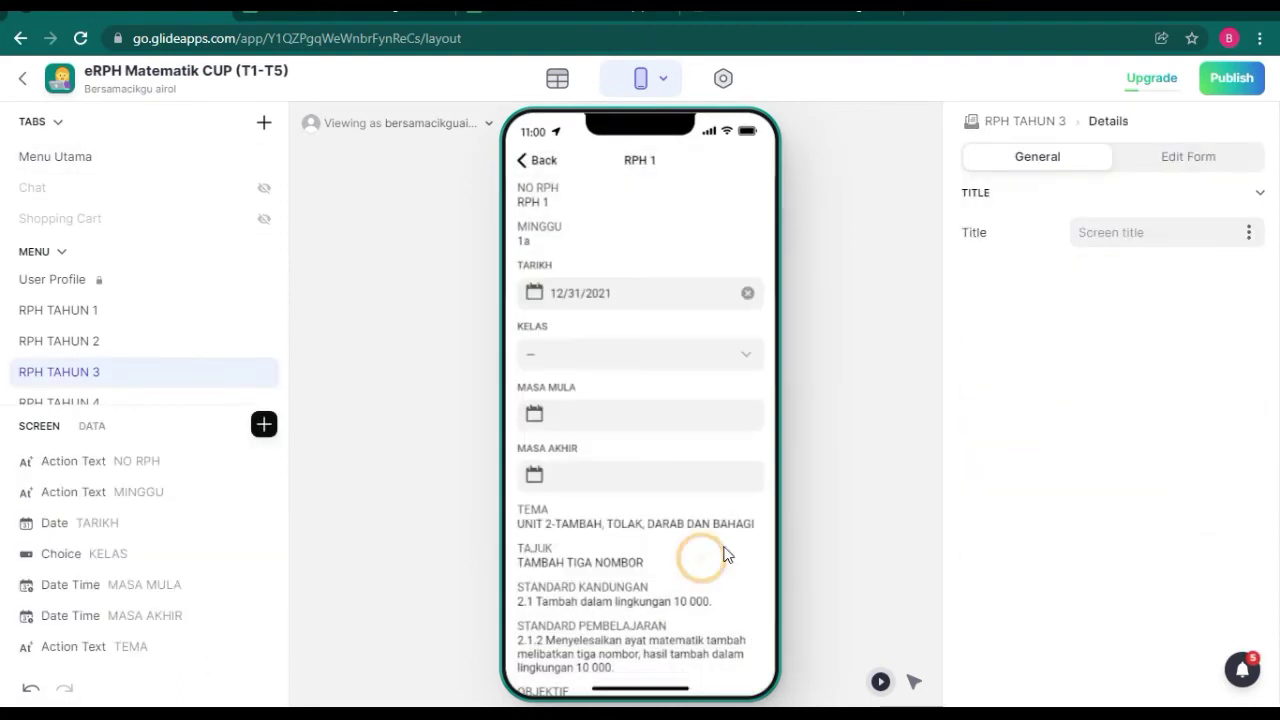
left_click(563, 350)
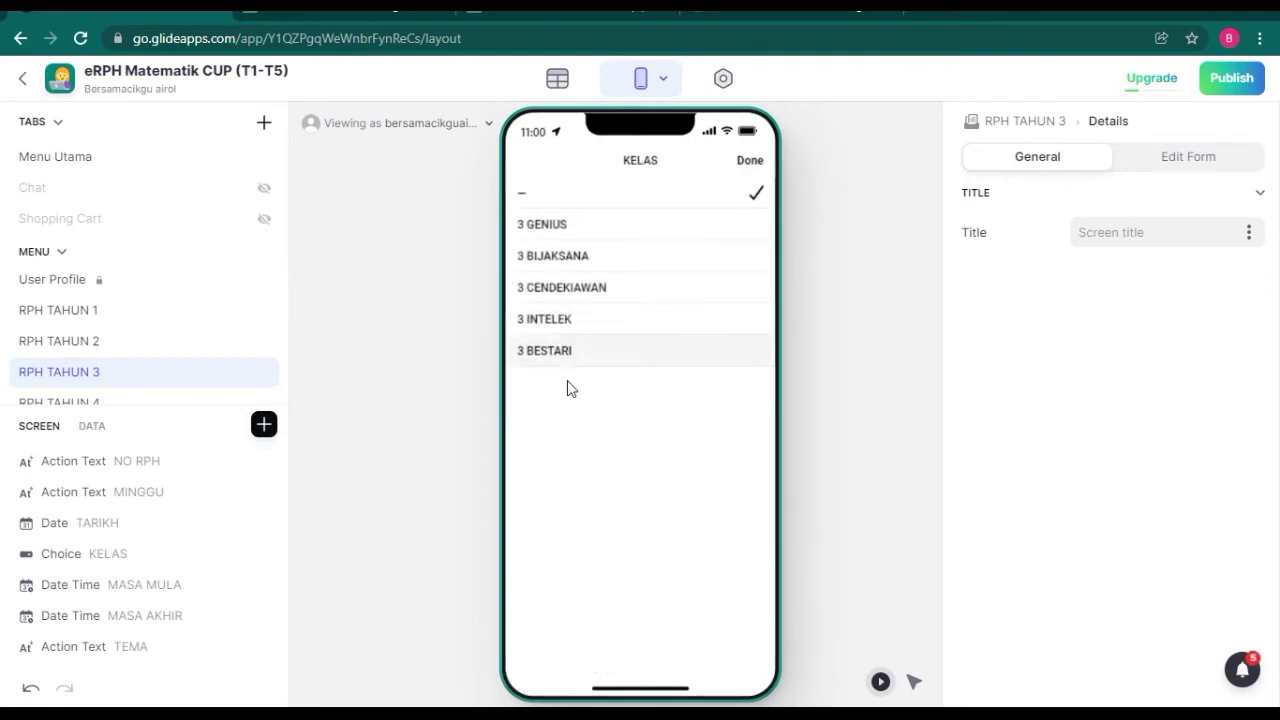
left_click(561, 286)
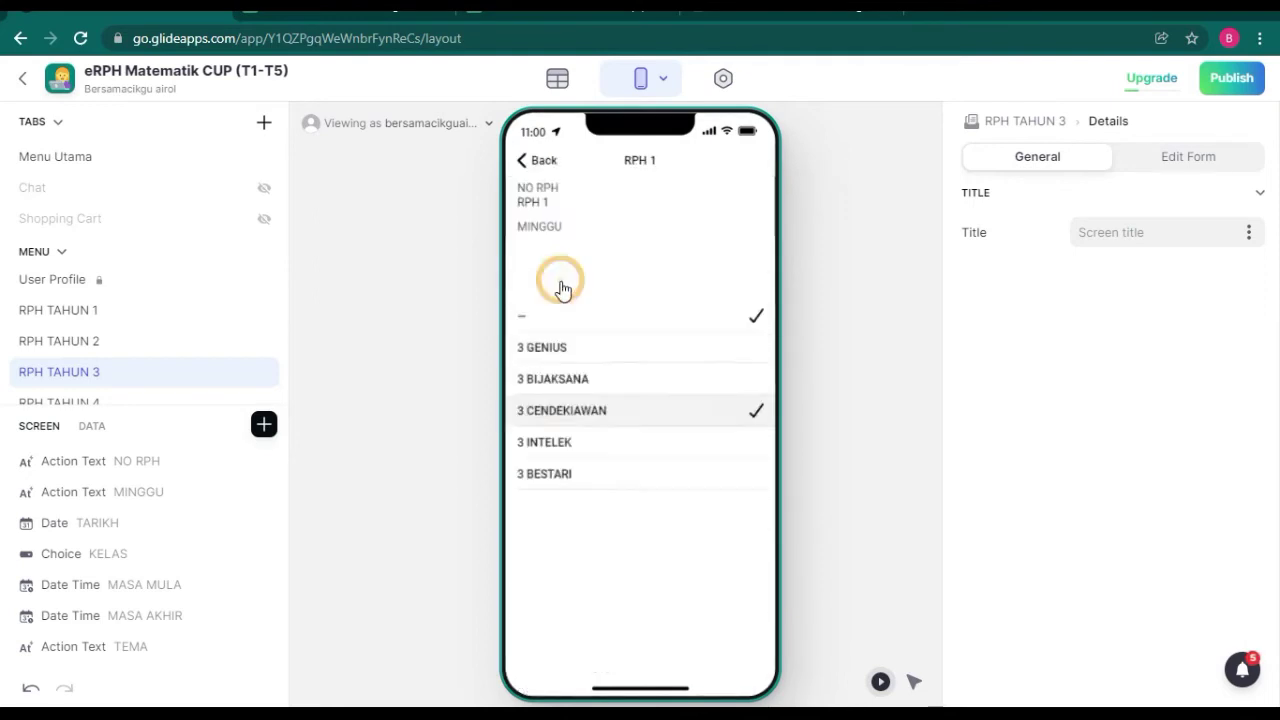
Return to Menu Utama and reopen the Year 3 print sheet to check RPH 1's date and class.
left_click(537, 162)
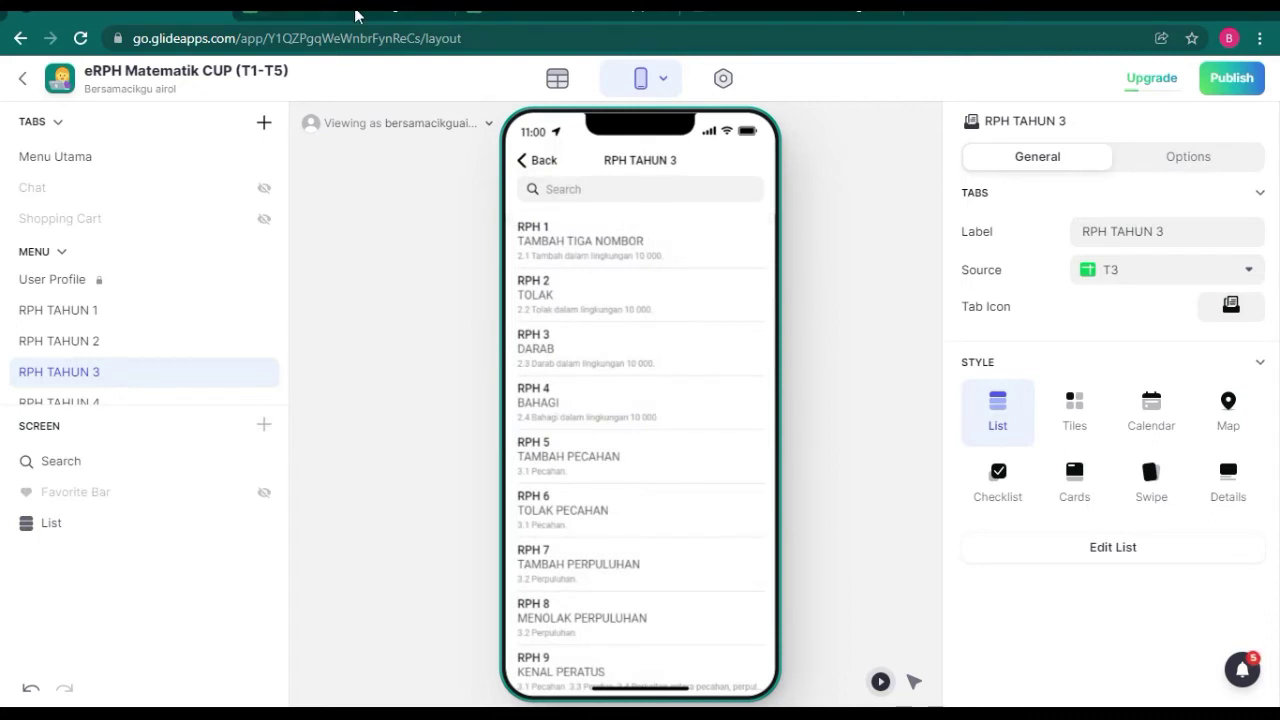
left_click(546, 162)
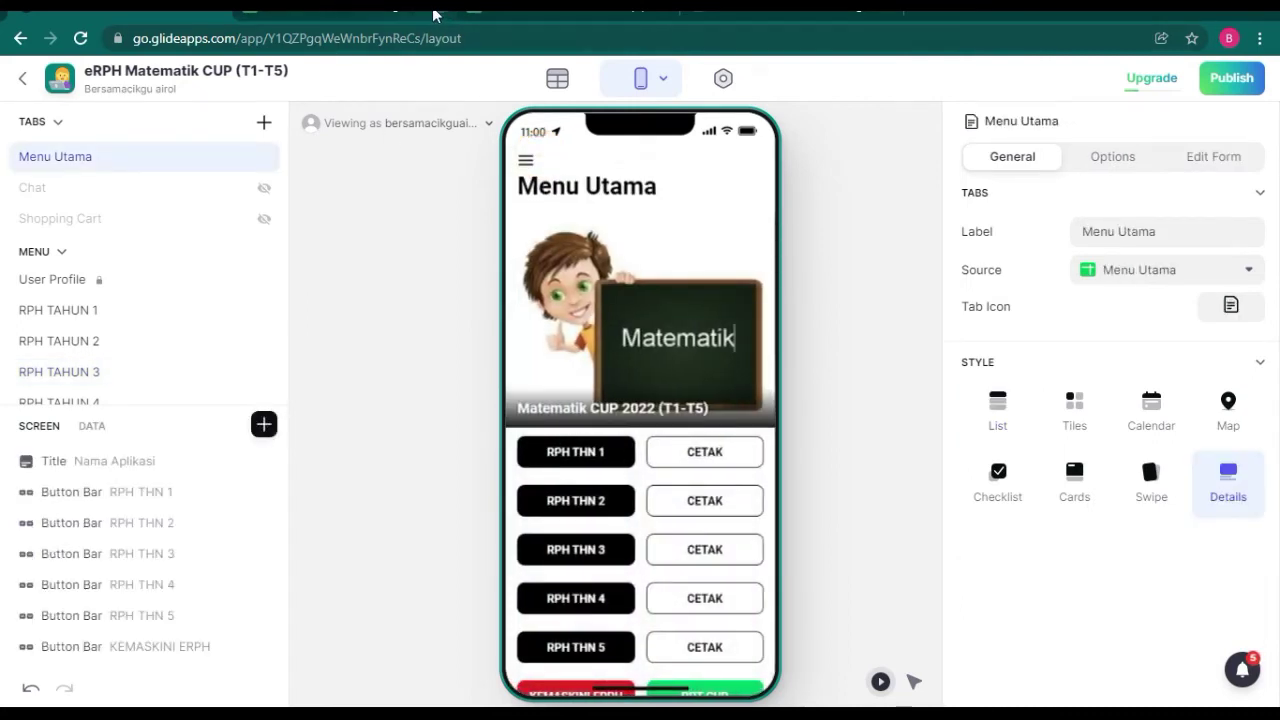
left_click(712, 551)
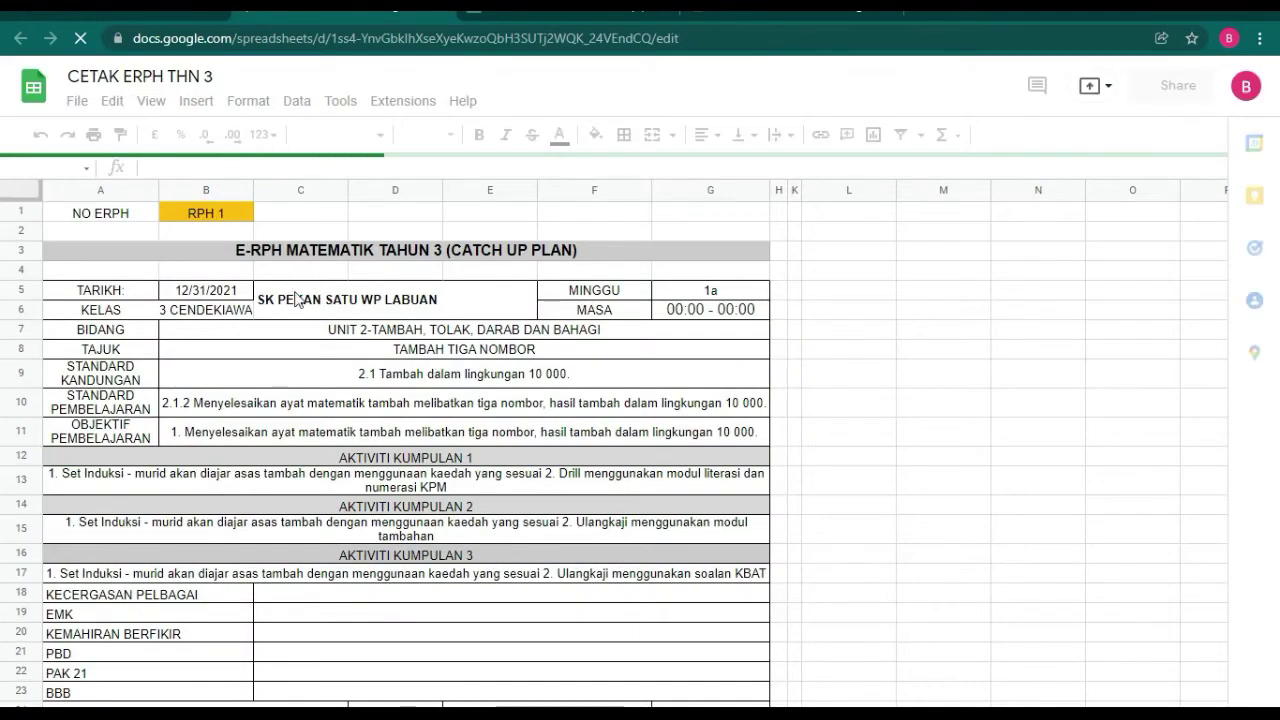
Wrap the text in KELAS cell B6, widen column B to fit the class name, and review the sheet layout.
left_click(212, 310)
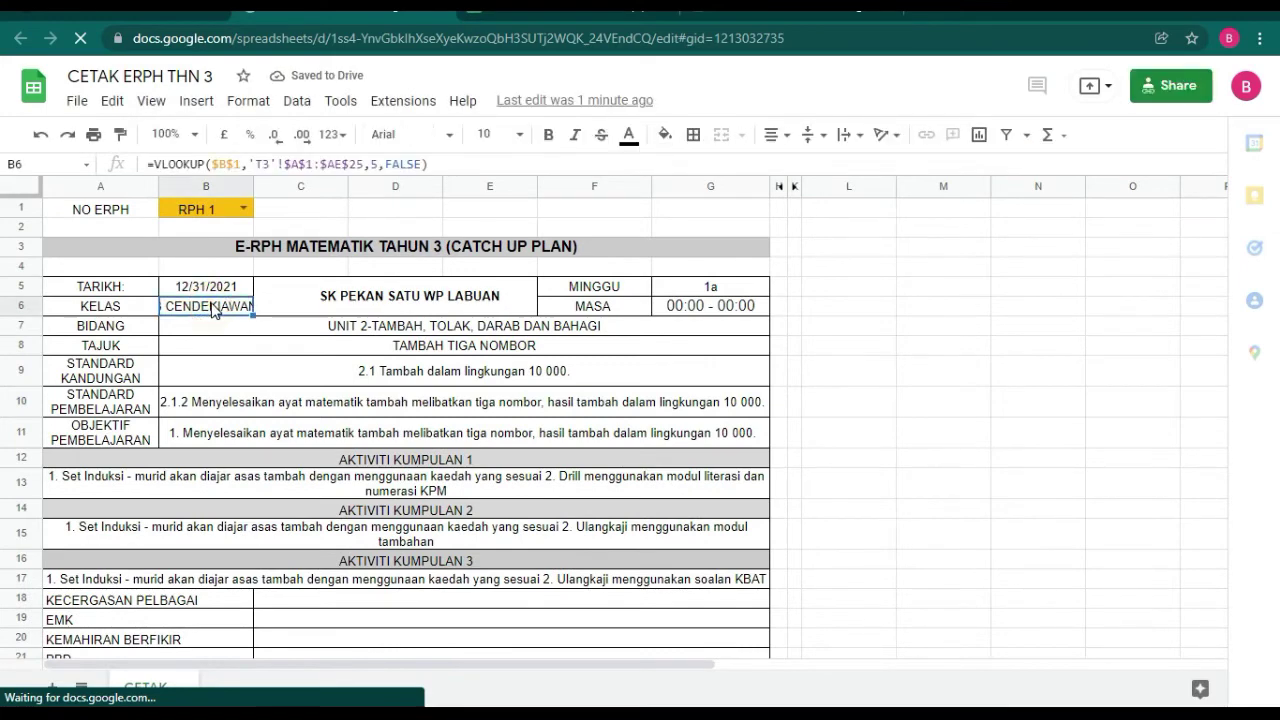
left_click(863, 141)
left_click(863, 166)
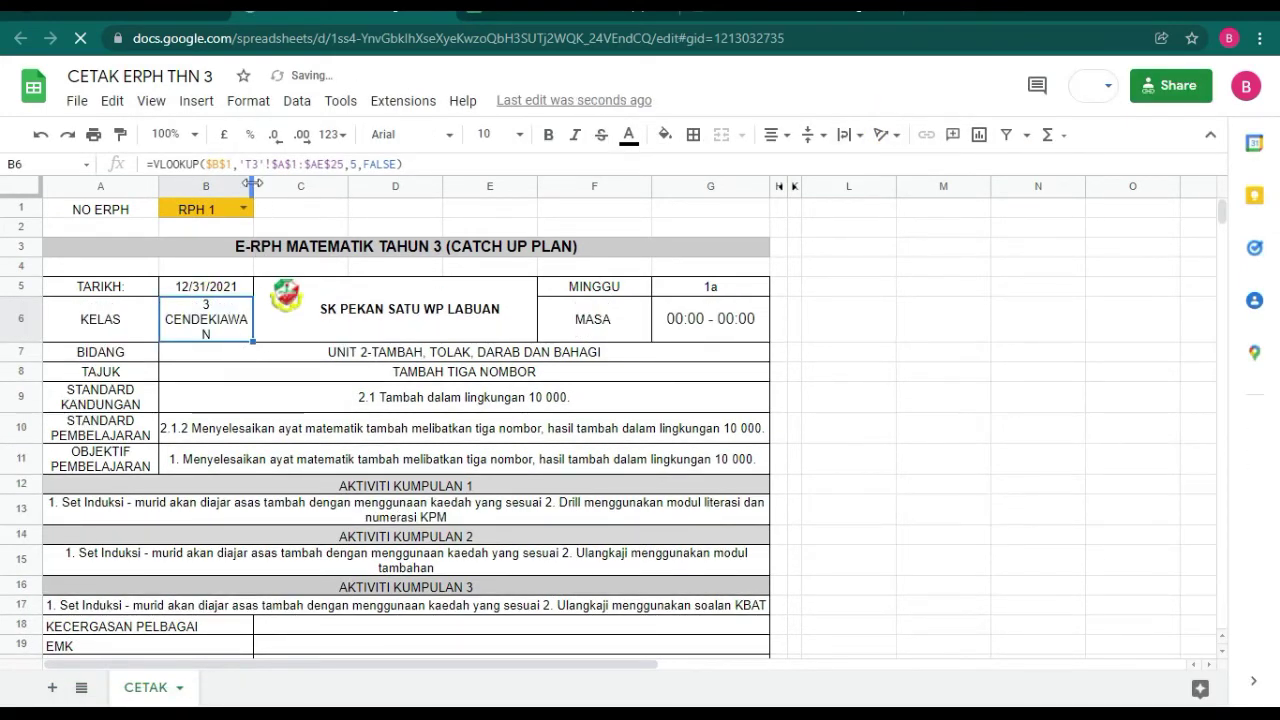
left_click_drag(256, 190, 278, 190)
left_click(347, 371)
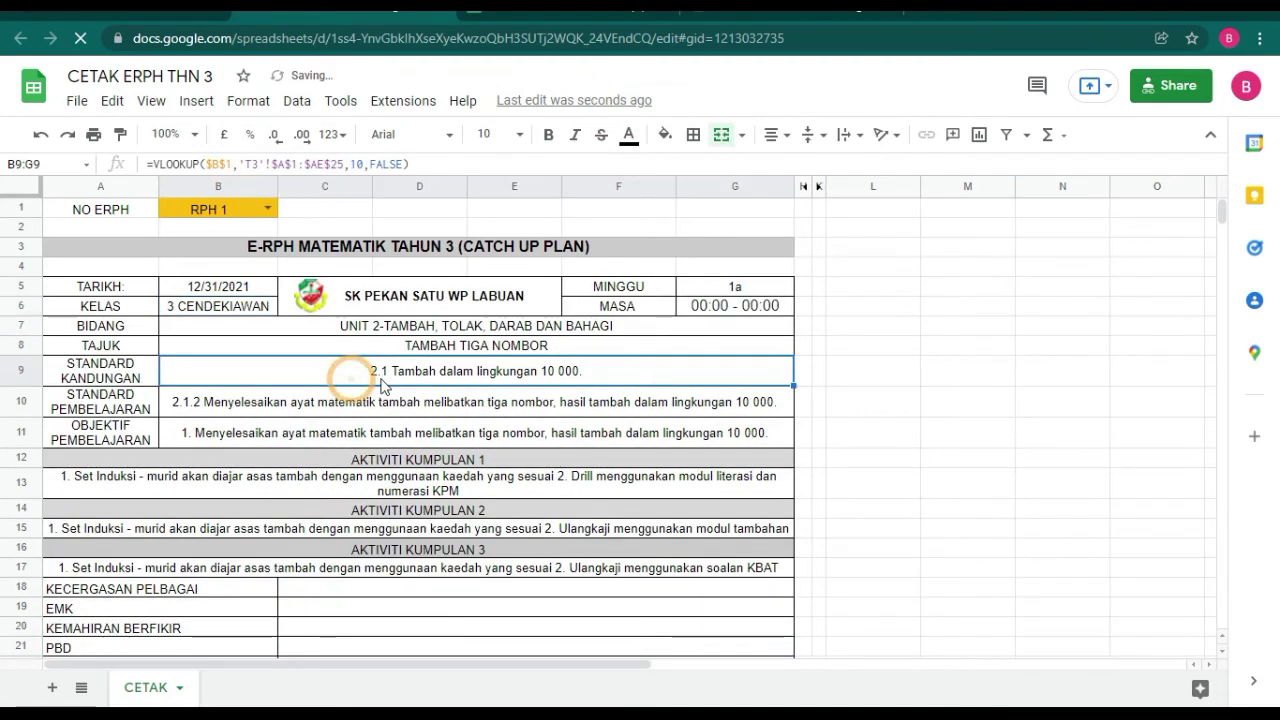
scroll(528, 431, "down", 5)
scroll(530, 440, "up", 2)
scroll(528, 436, "up", 4)
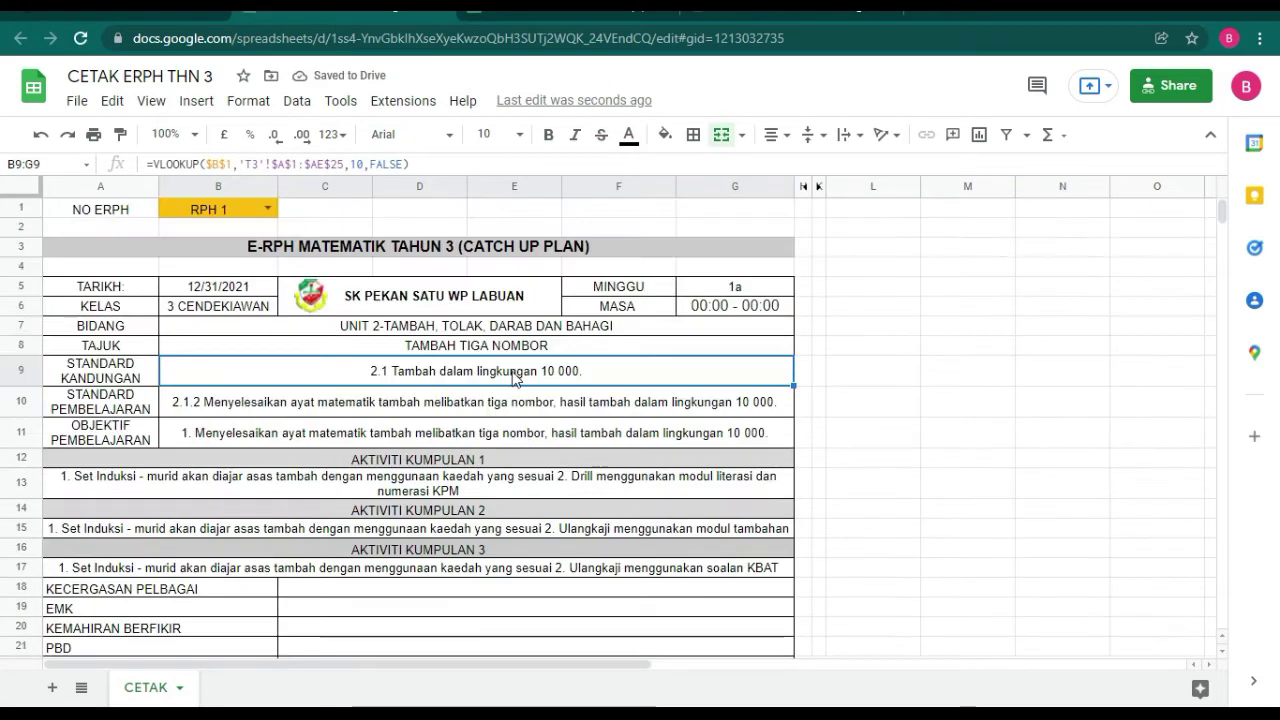
Switch back to the Glide app and look over the remaining Menu Utama buttons.
key("ctrl+Tab")
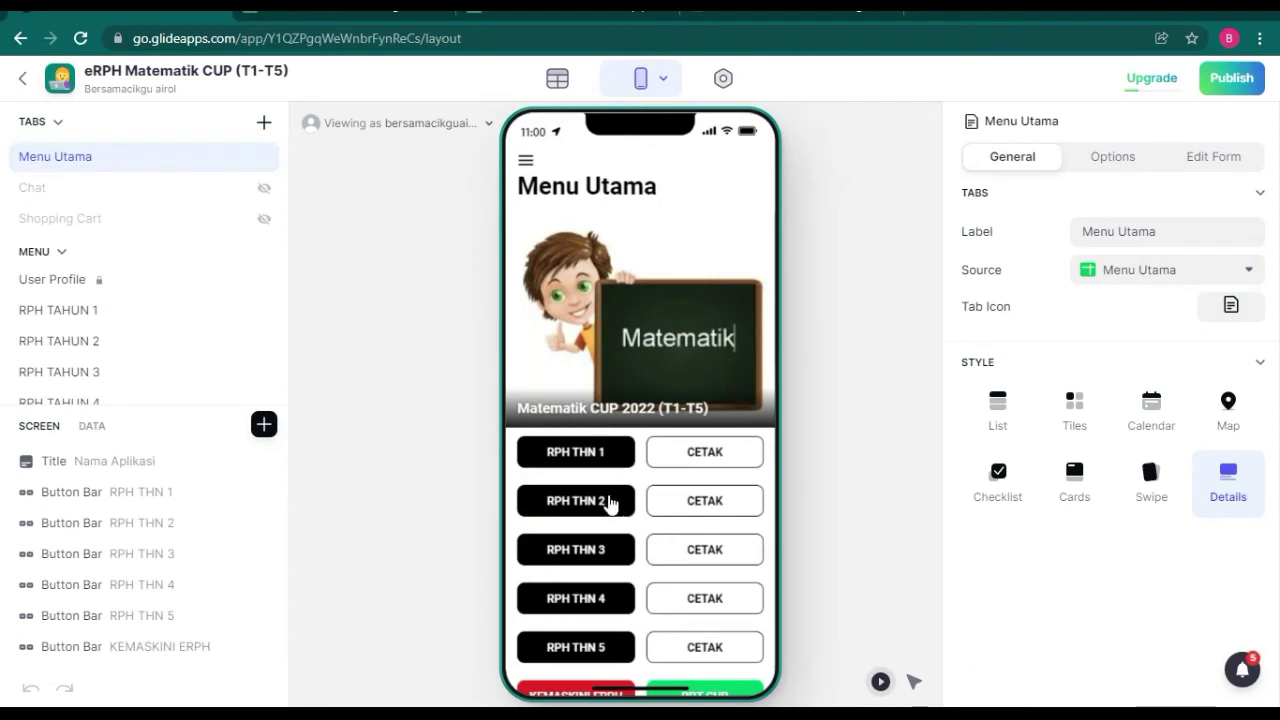
scroll(558, 576, "down", 1)
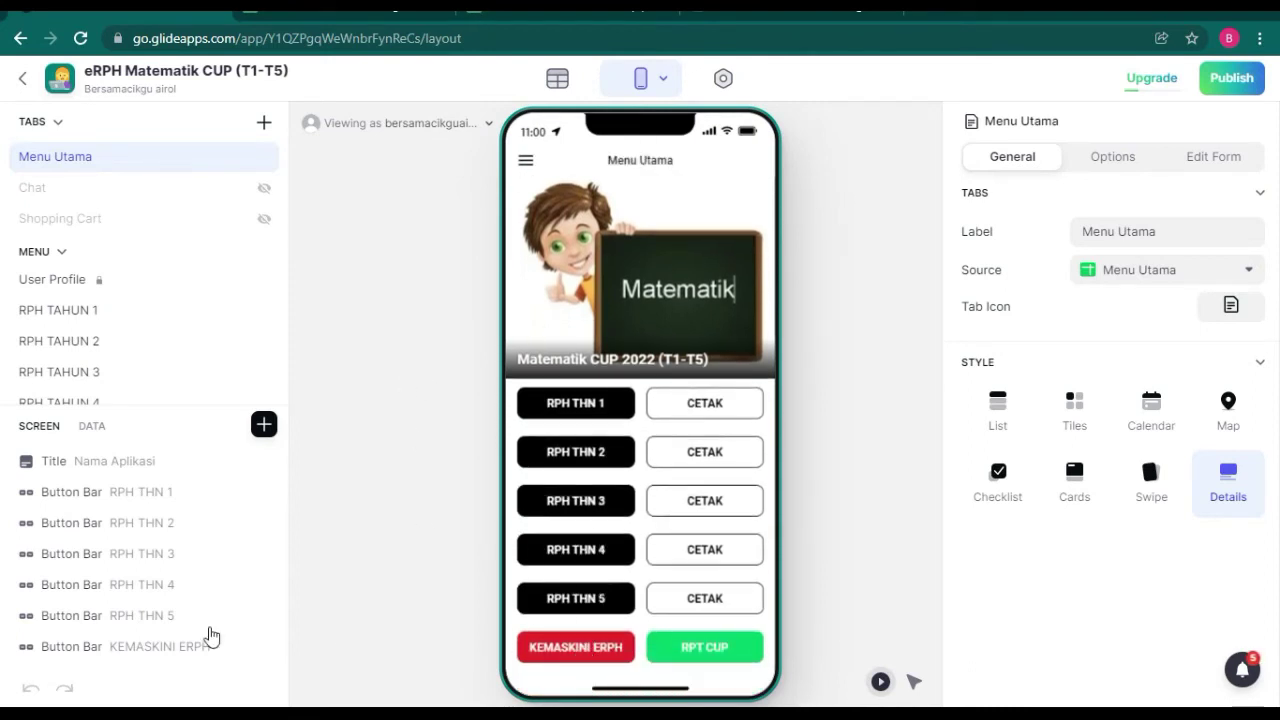
Open the settings of the KEMASKINI ERPH button bar and clear the Open Link URL of its left action.
left_click(164, 648)
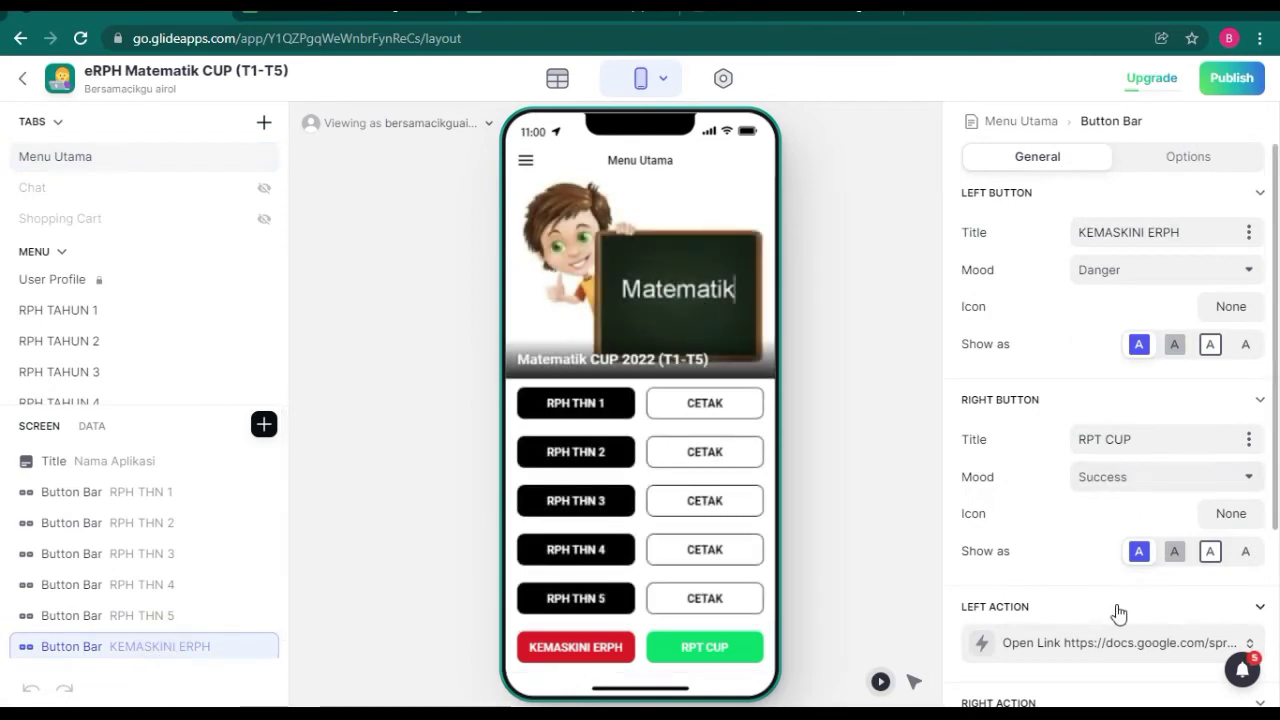
scroll(1118, 612, "down", 3)
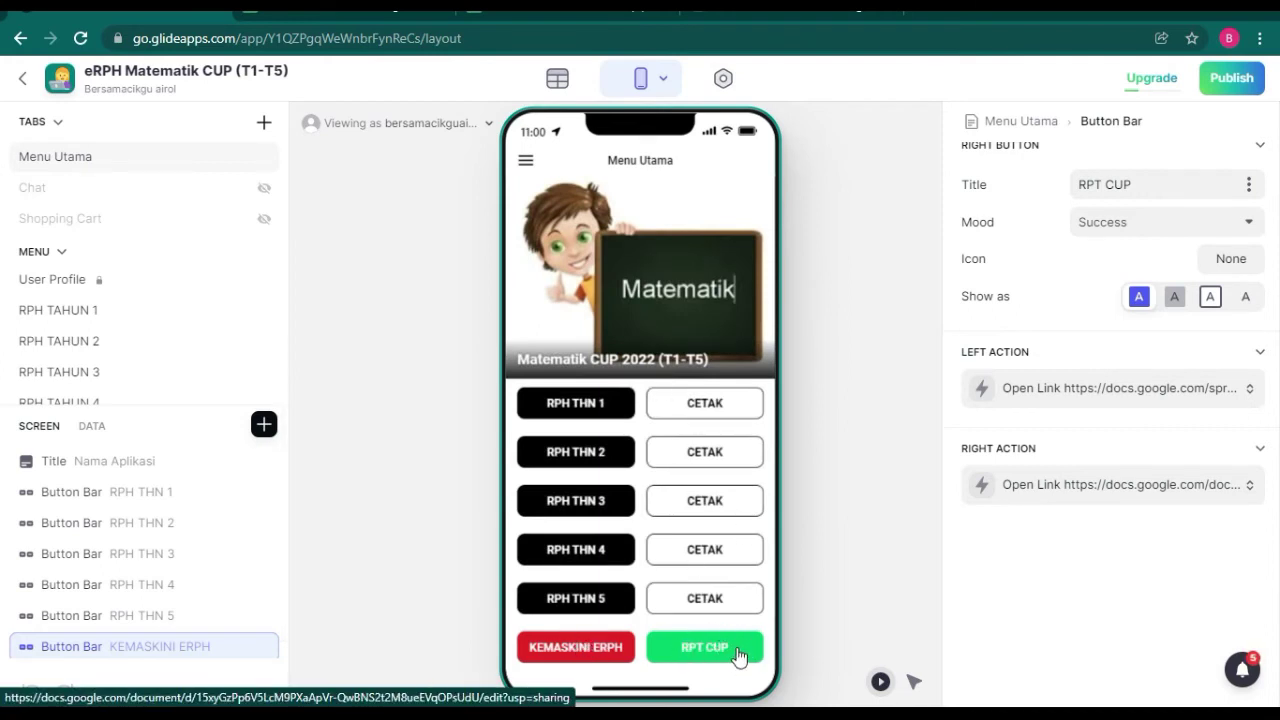
left_click(1066, 399)
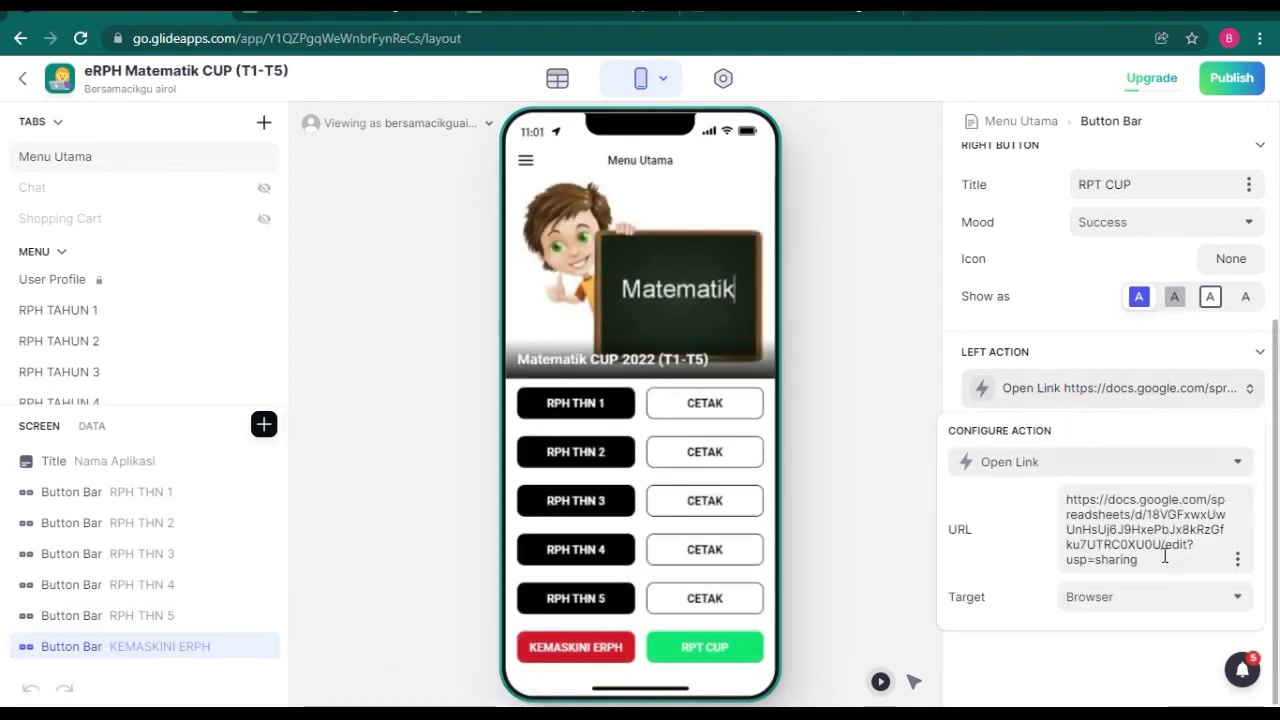
left_click_drag(1150, 558, 1050, 500)
key("BackSpace")
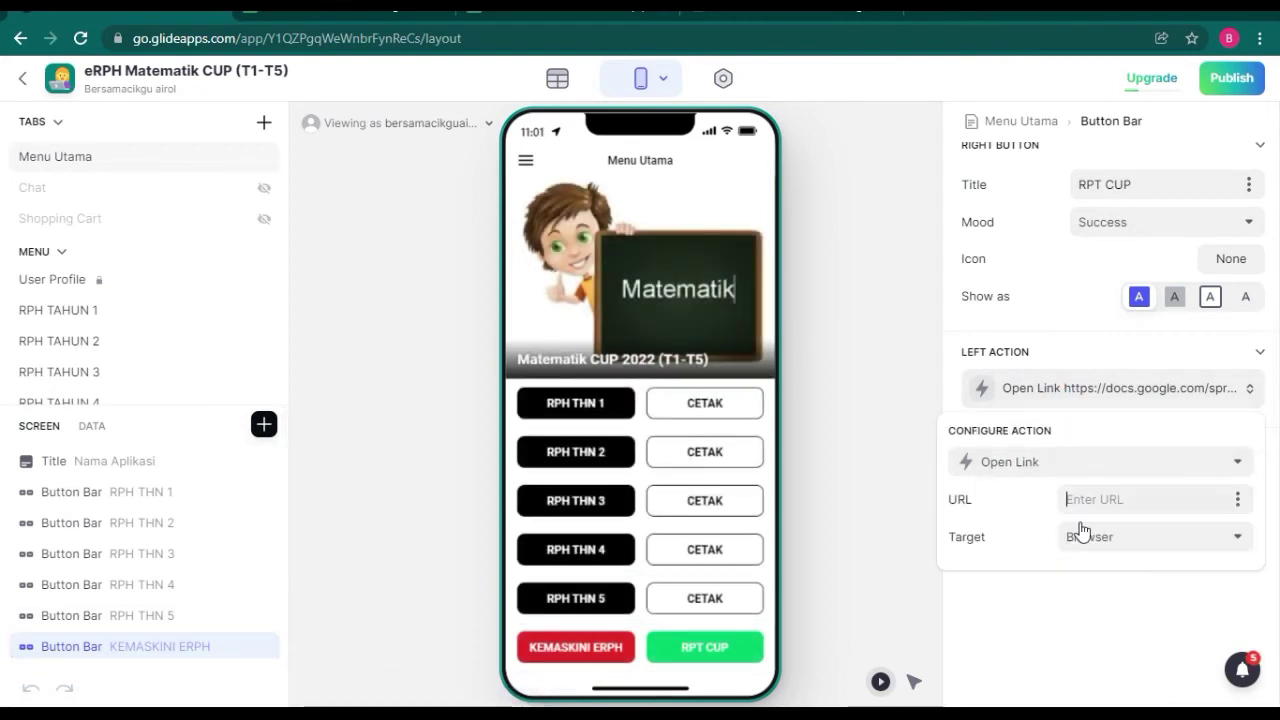
Switch to the e-RPH Matematik SR (catchup plan) spreadsheet and copy its sharing link.
left_click(540, 12)
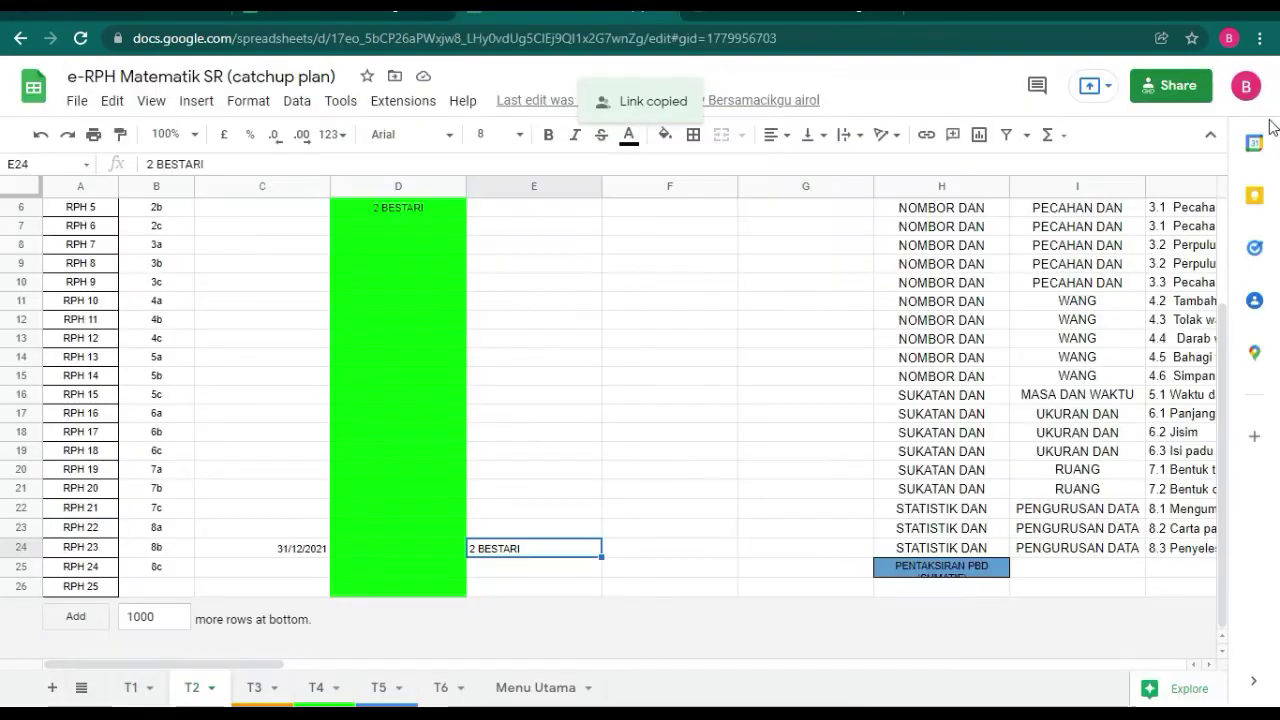
left_click(1172, 86)
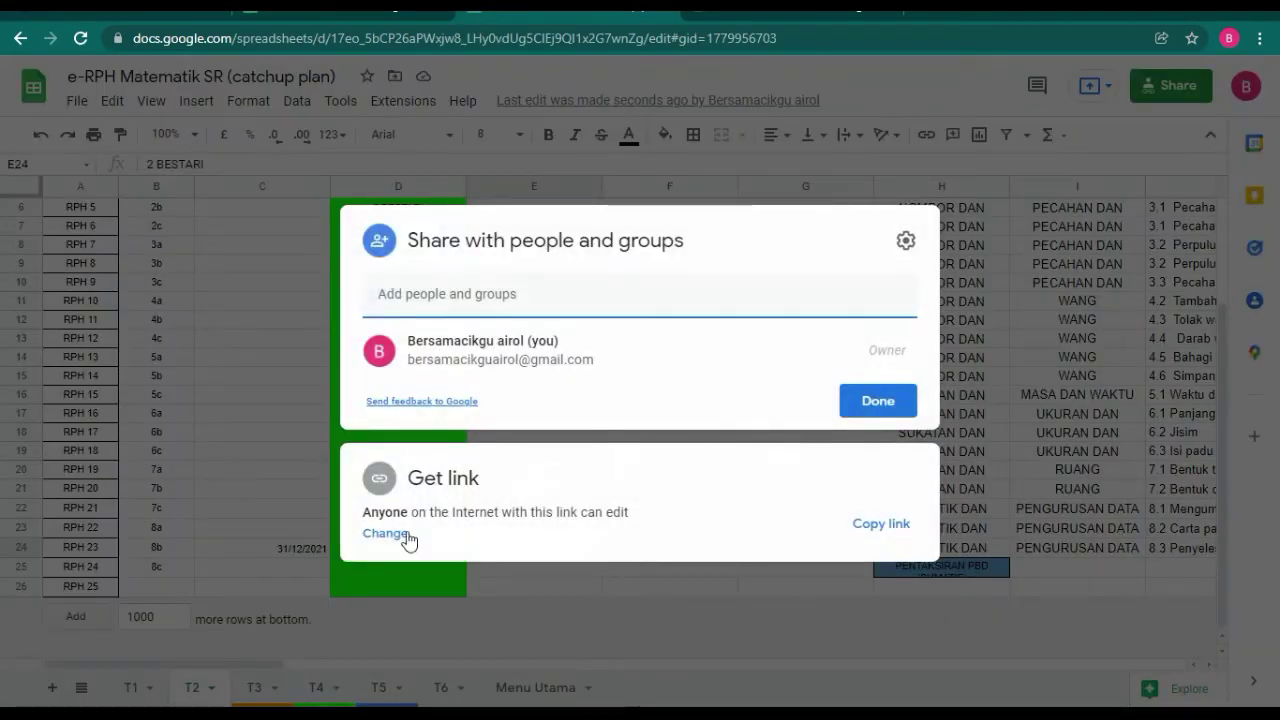
left_click(882, 526)
left_click(880, 402)
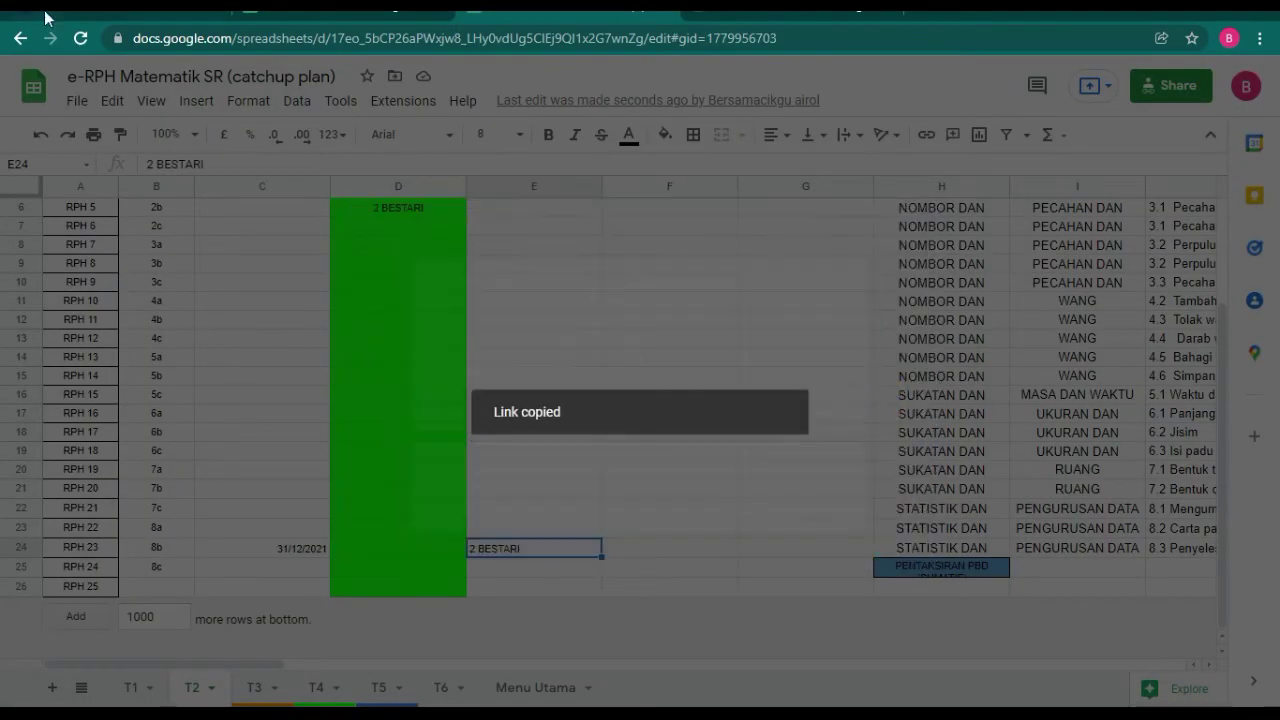
Back in Glide, paste the copied spreadsheet link as the URL of the KEMASKINI ERPH button's action.
left_click(60, 12)
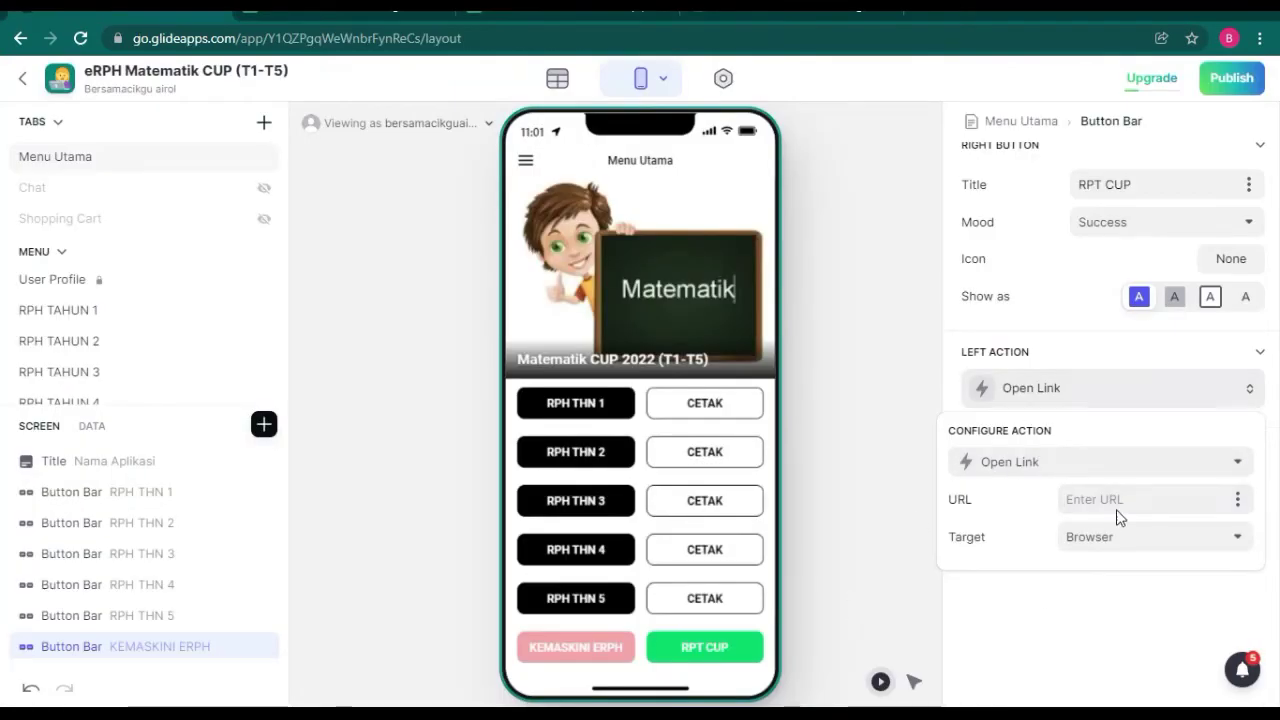
right_click(1085, 499)
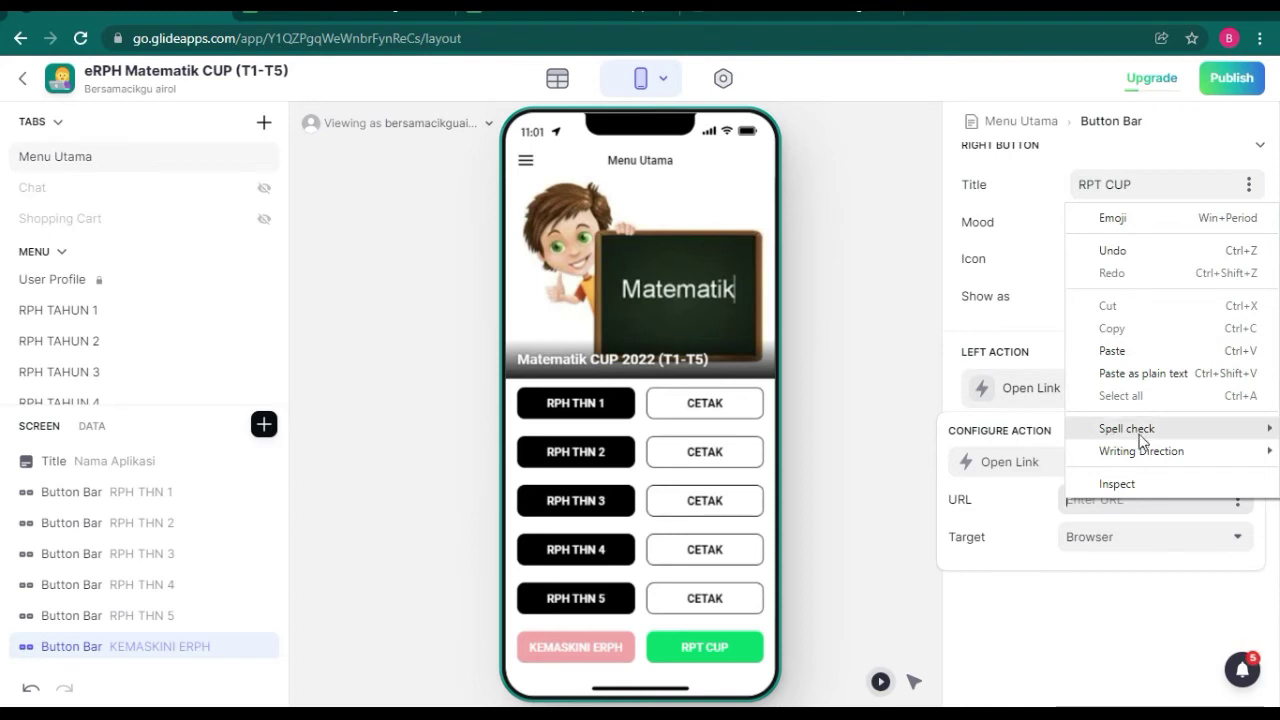
left_click(1120, 350)
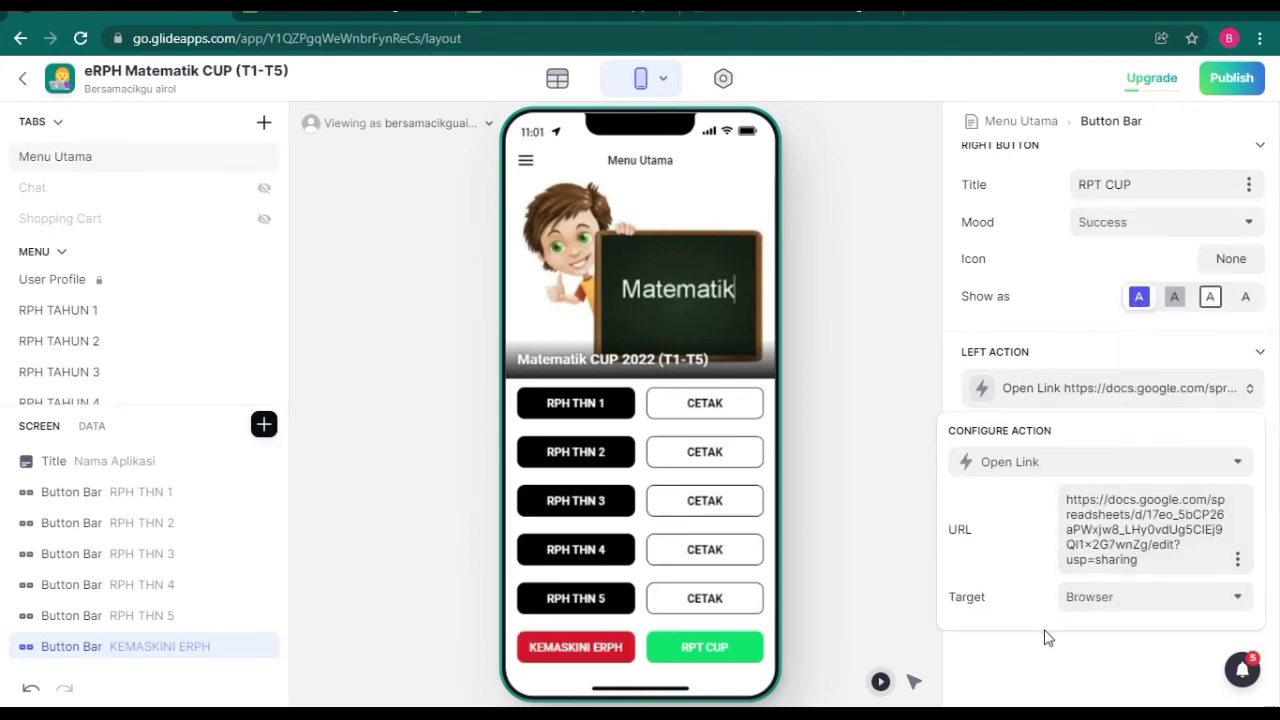
left_click(900, 506)
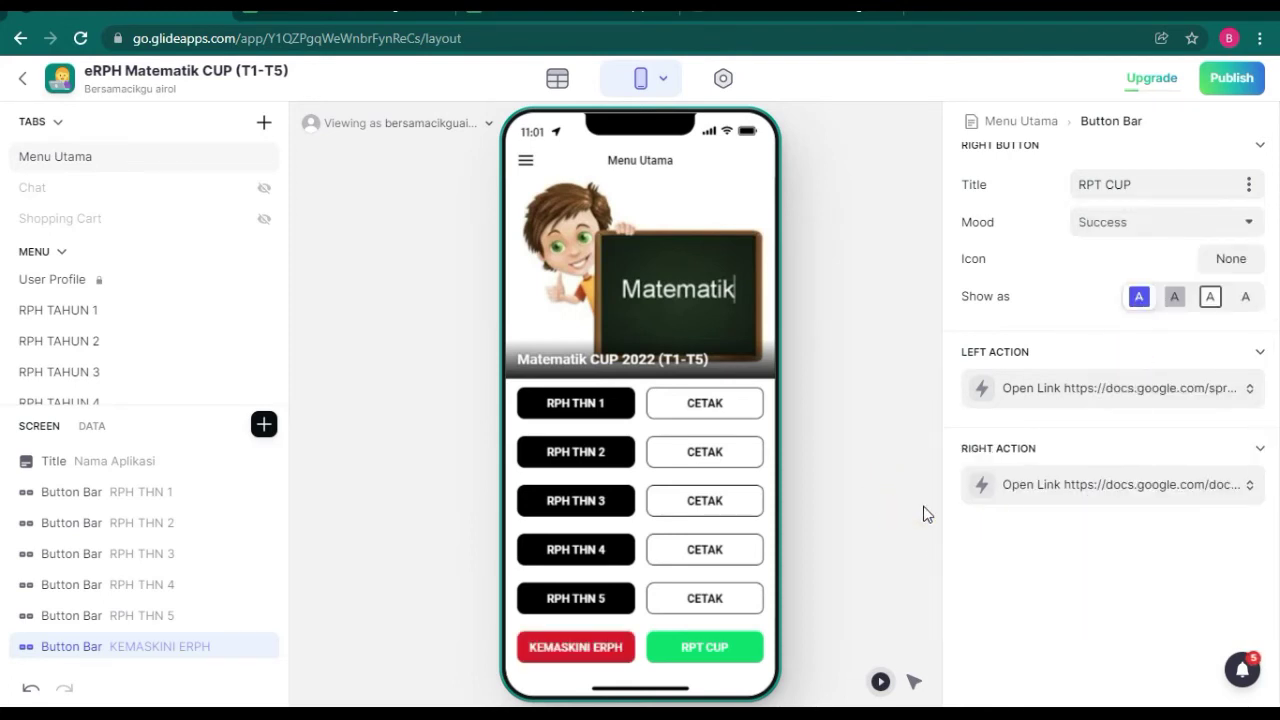
Clear the Open Link URL of the RPT CUP button's action.
left_click(1068, 485)
left_click_drag(1200, 393, 1013, 338)
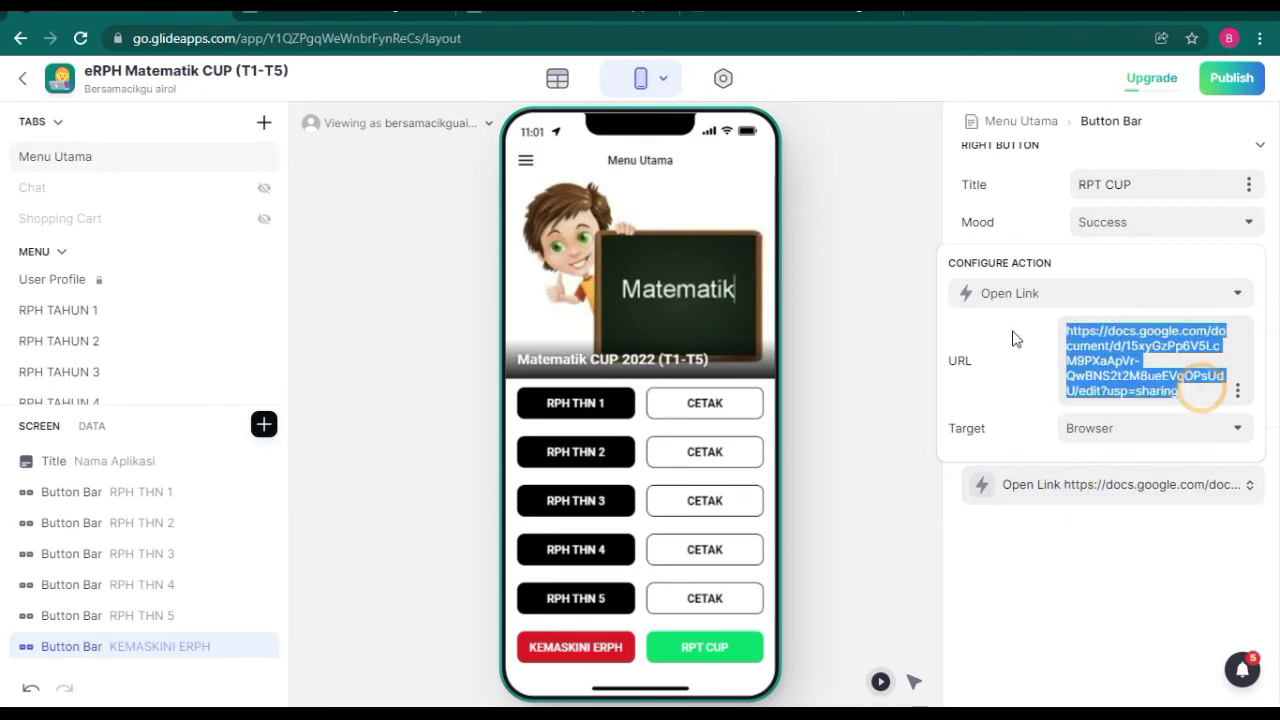
key("BackSpace")
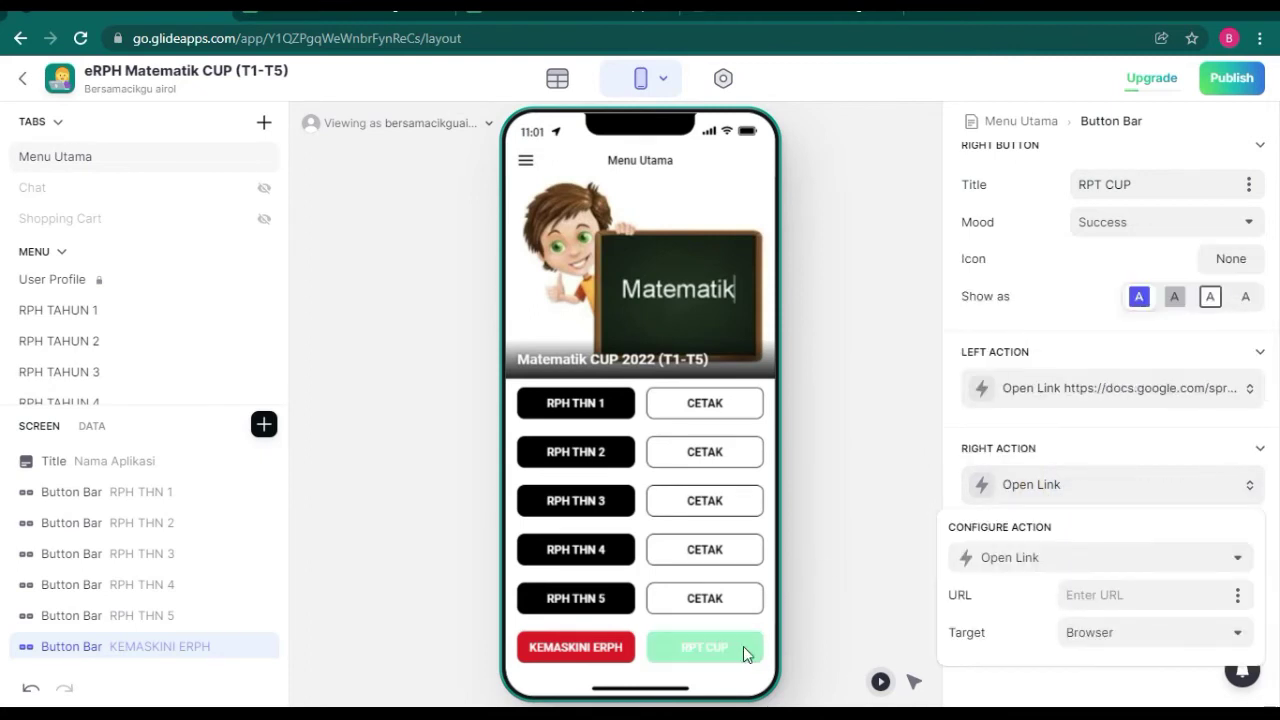
Switch to Google Drive and upload CATCH UP PLAN Skp1 matematik.doc from the desktop into the ERPH MATH CUP 2022 folder.
left_click(697, 14)
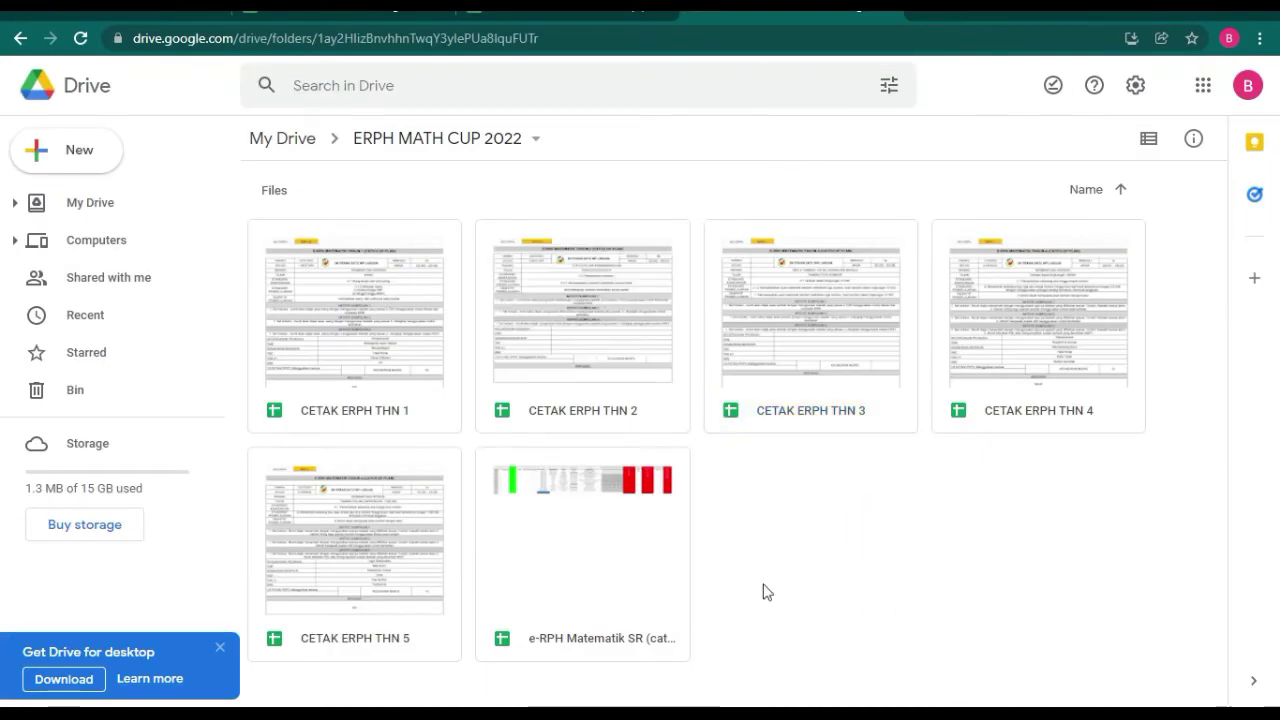
left_click(1214, 10)
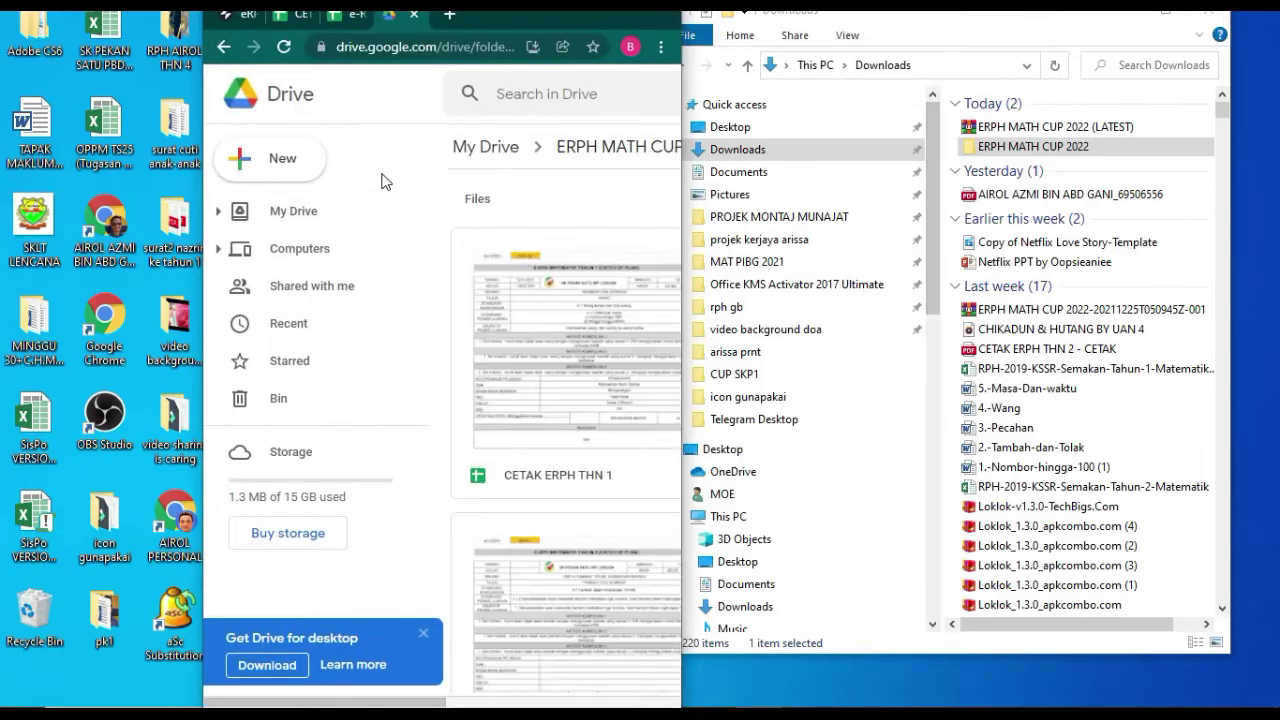
left_click_drag(484, 12, 1041, 29)
left_click(1132, 13)
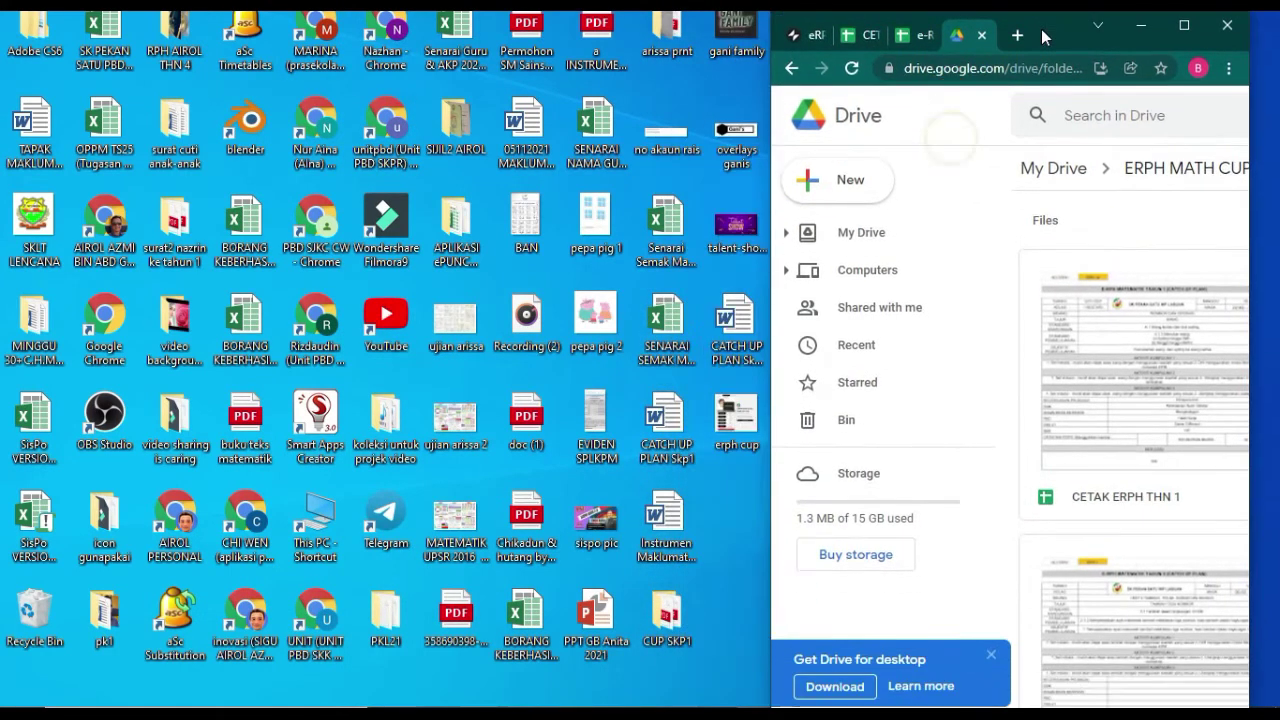
left_click_drag(724, 345, 1150, 440)
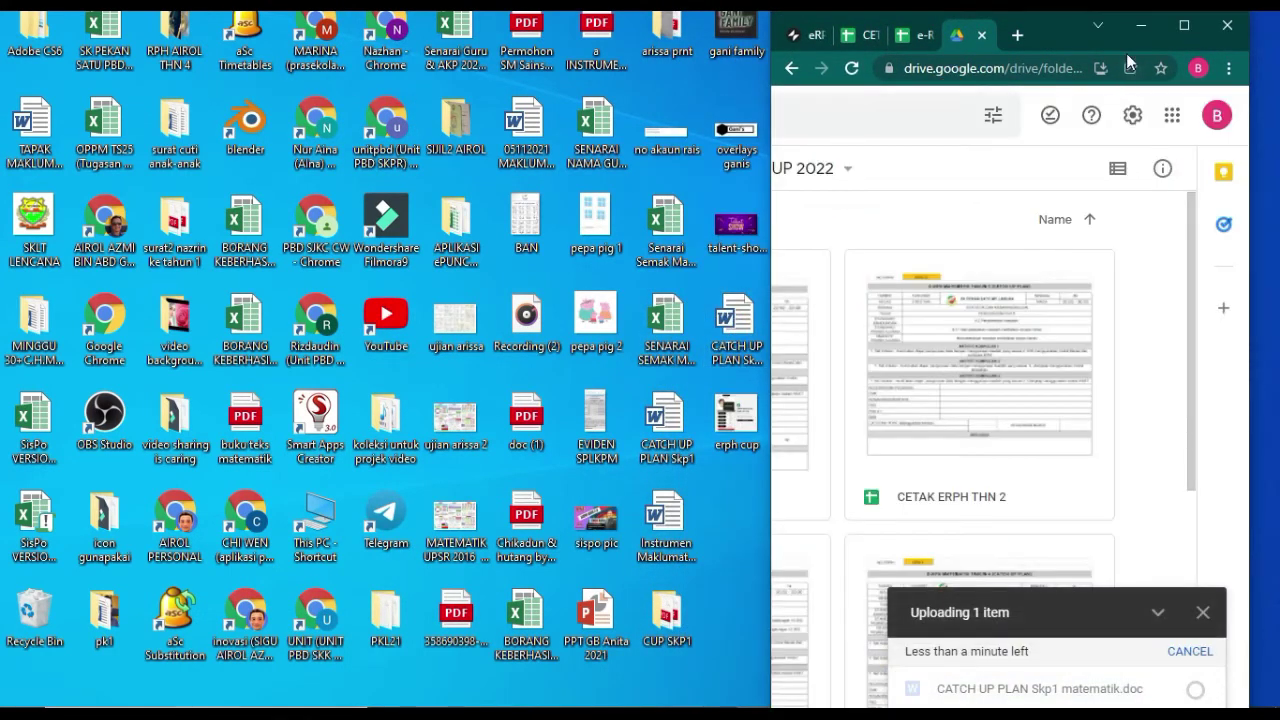
left_click(1183, 25)
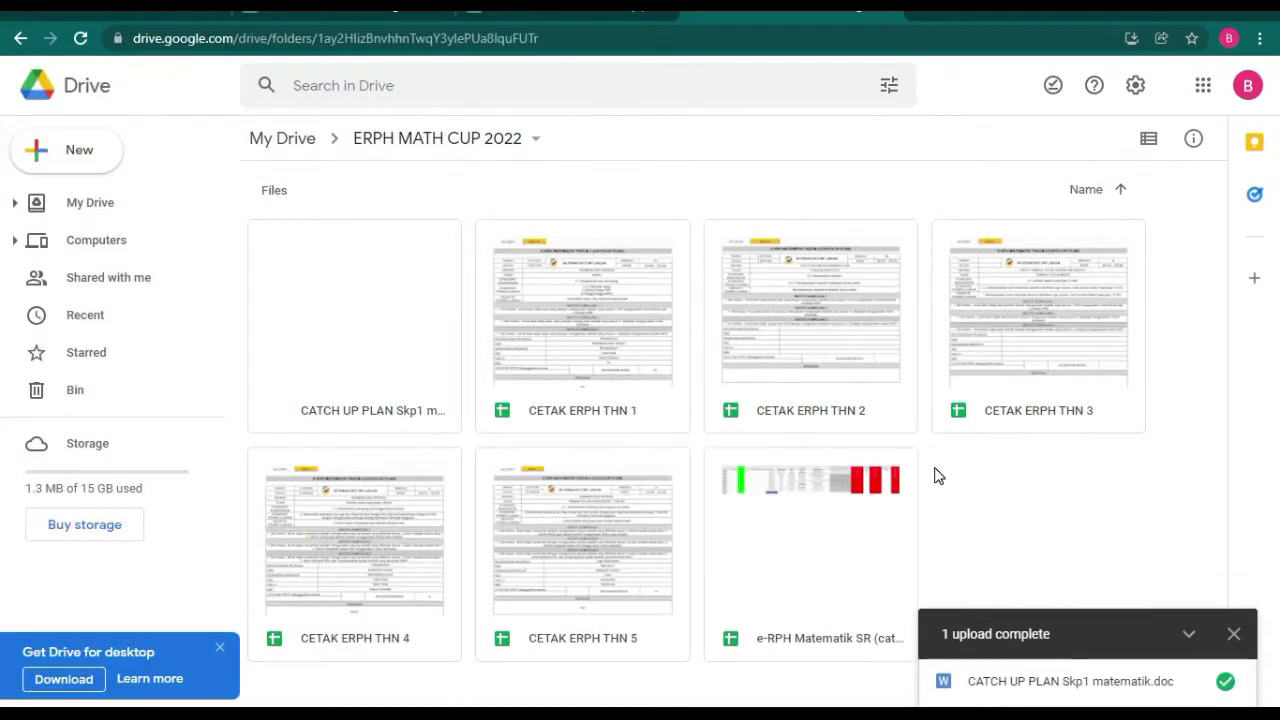
Open the uploaded catch-up plan, accept saving as .DOCX, and change its title to CATCH- UP PLAN MATEMATIK TAHUN 1-TAHUN 5.
double_click(380, 390)
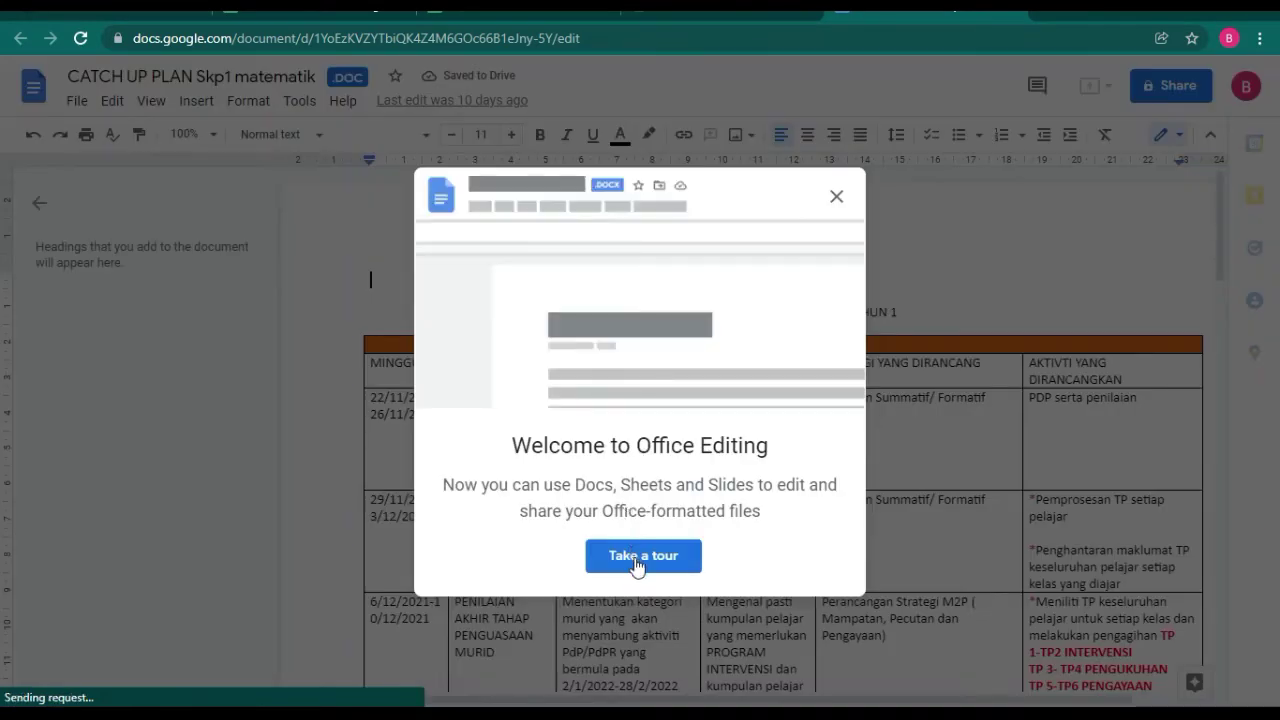
left_click(837, 196)
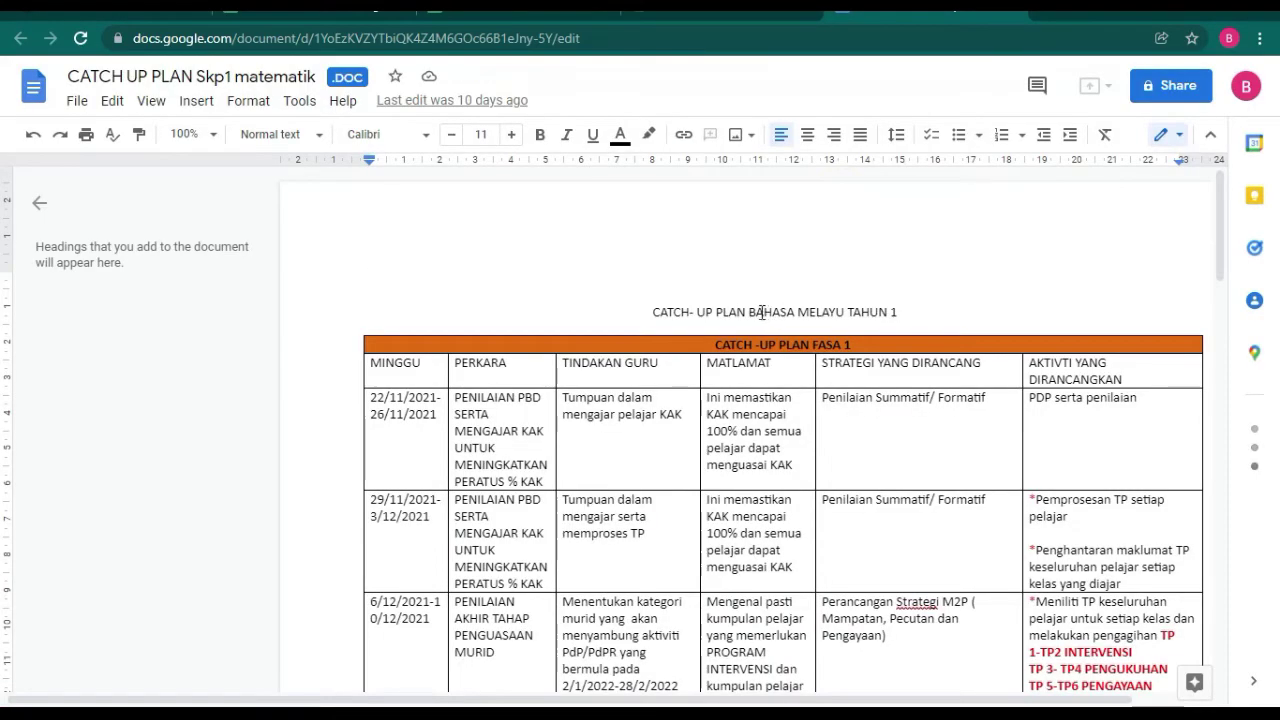
left_click_drag(752, 312, 931, 316)
key("ctrl+e")
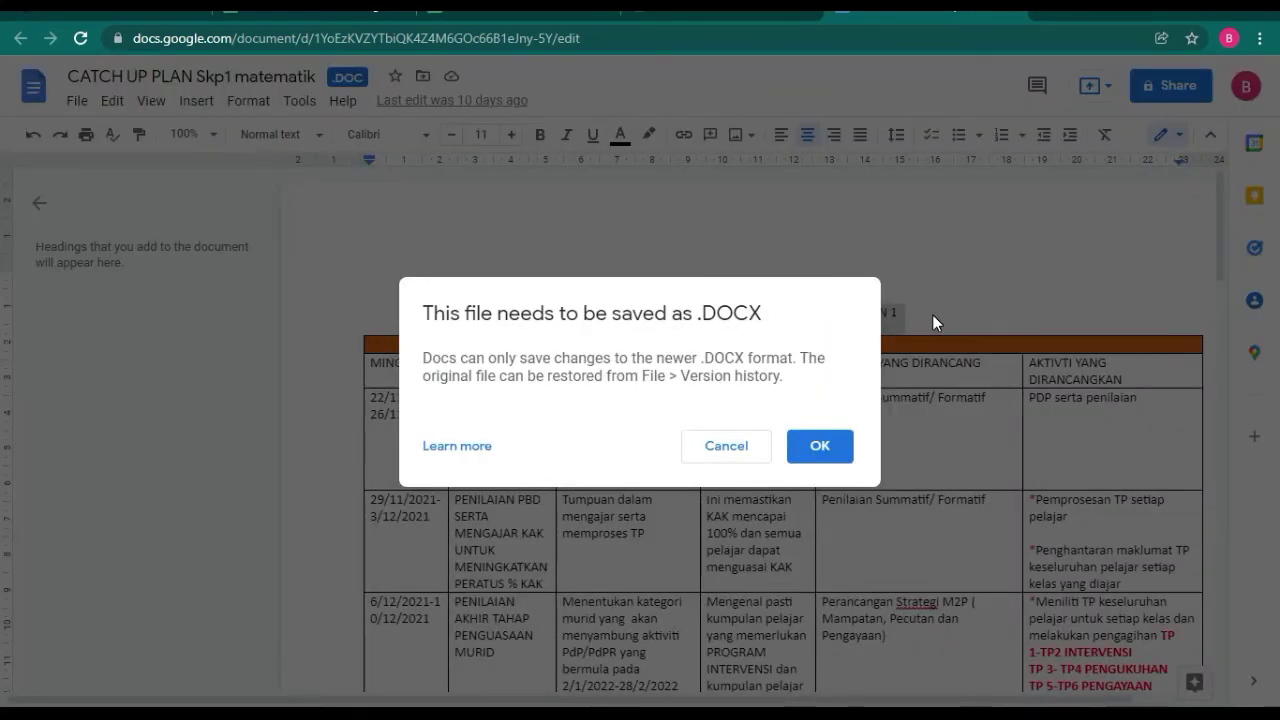
left_click(822, 446)
type("CATCH- UP PLAN m")
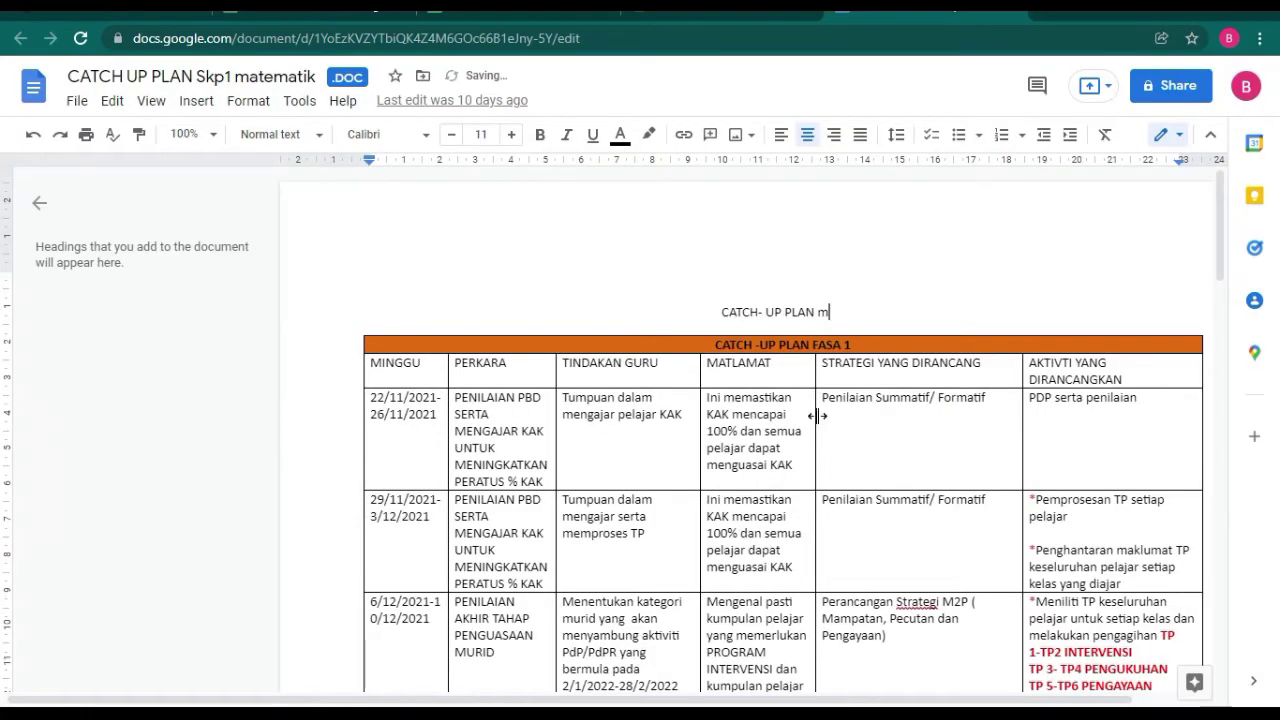
key("BackSpace")
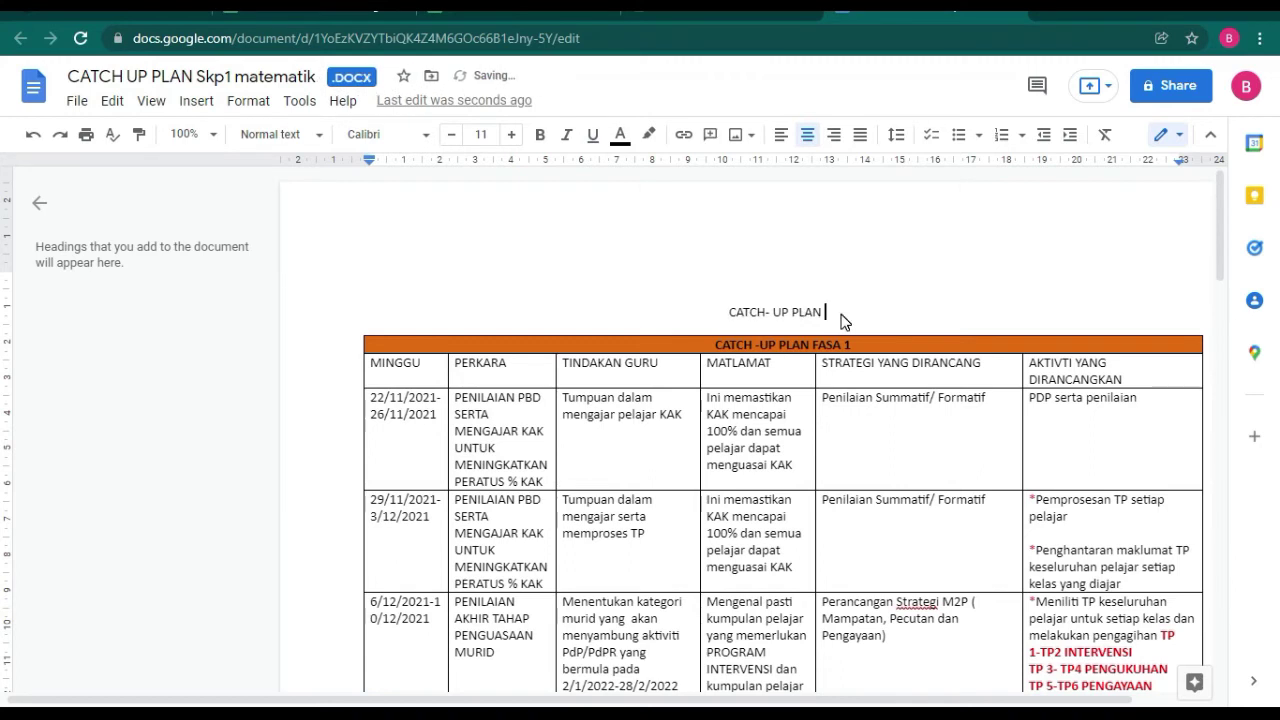
type("MATEMATIK ")
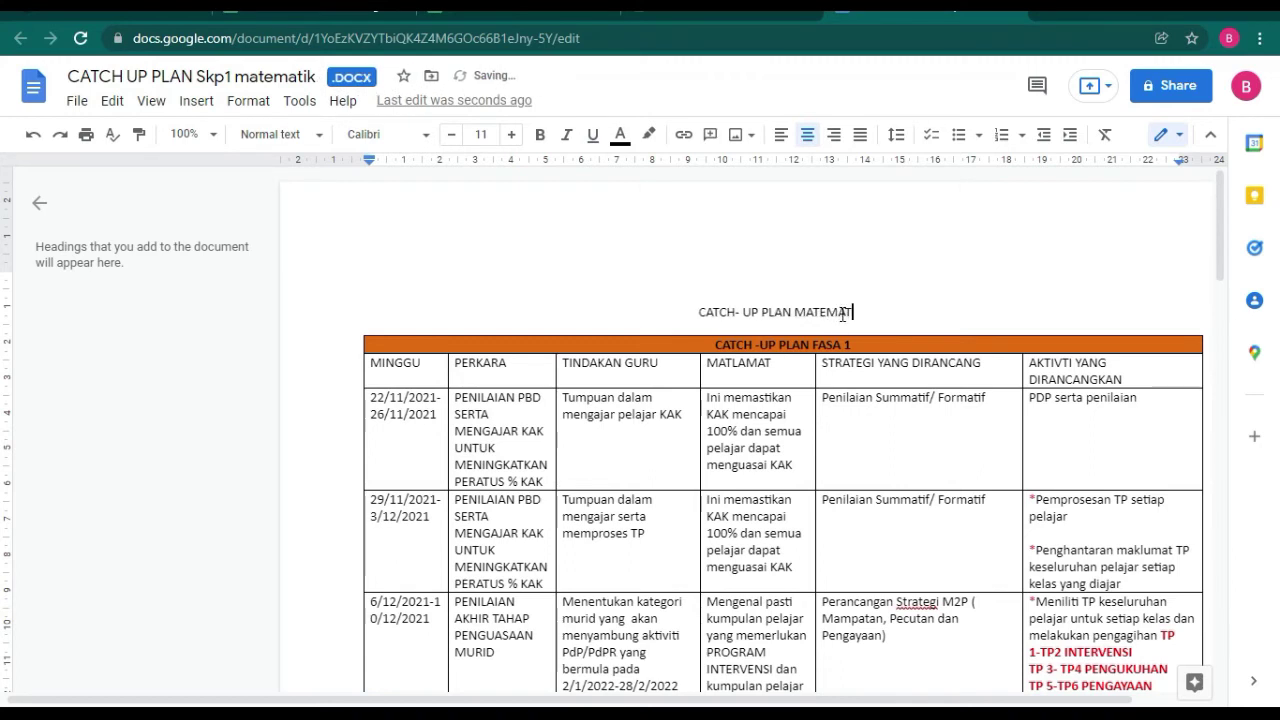
type("TAHUN ")
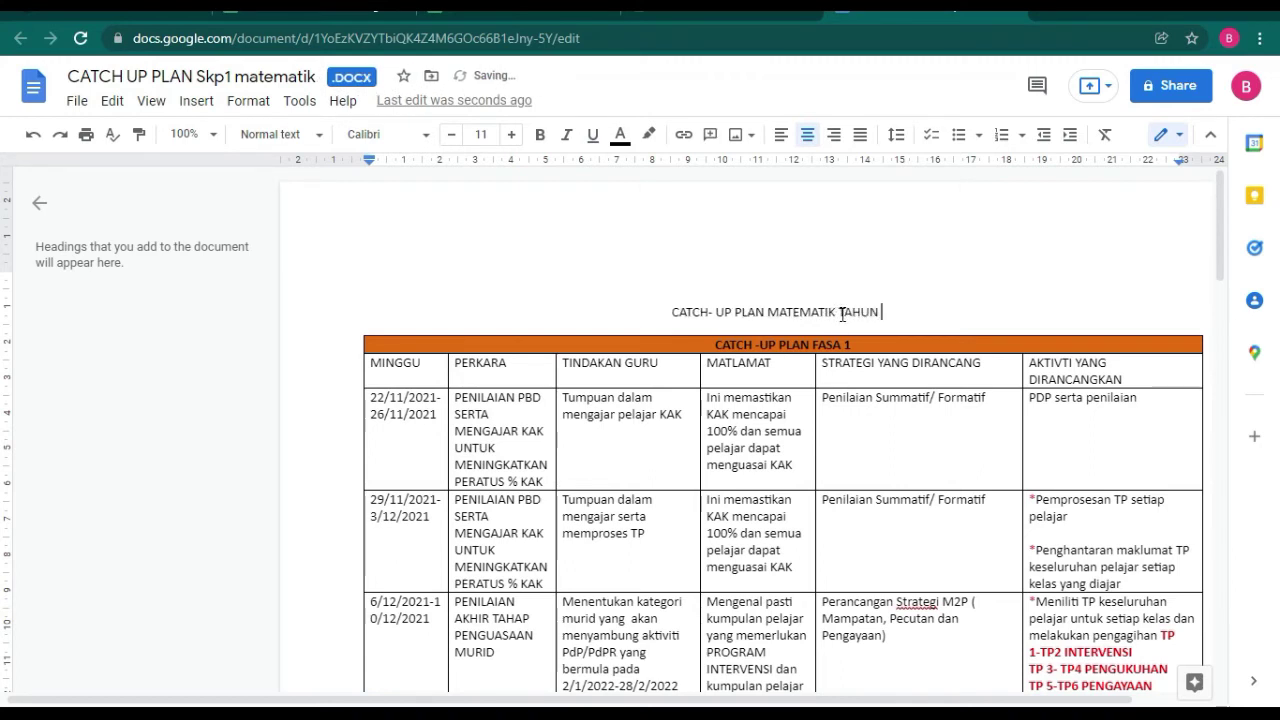
type("1-T")
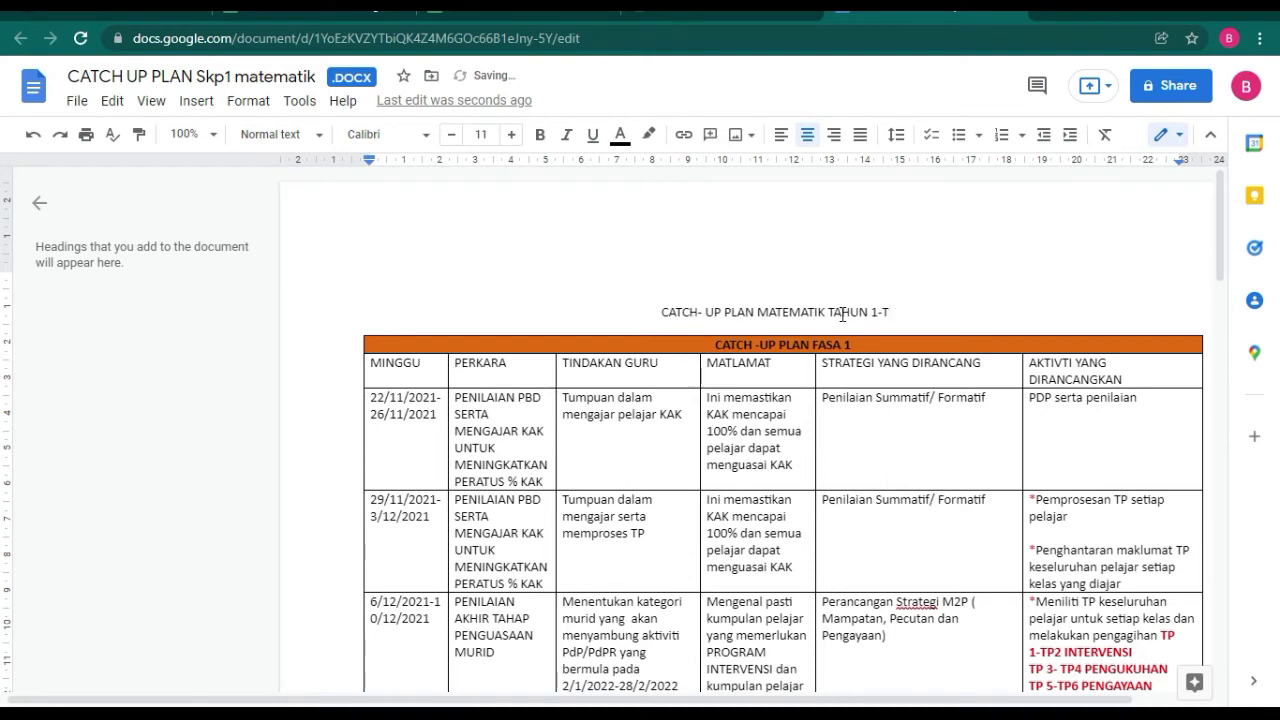
type("AHUN 5")
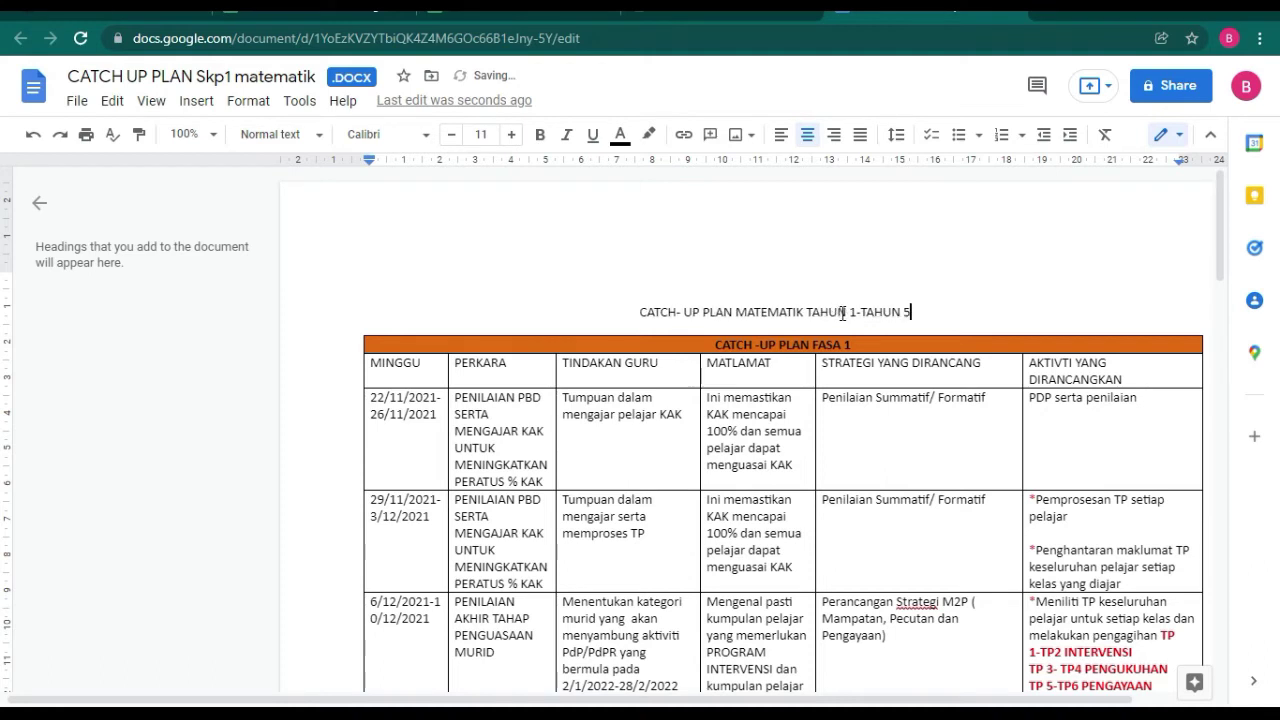
left_click(634, 247)
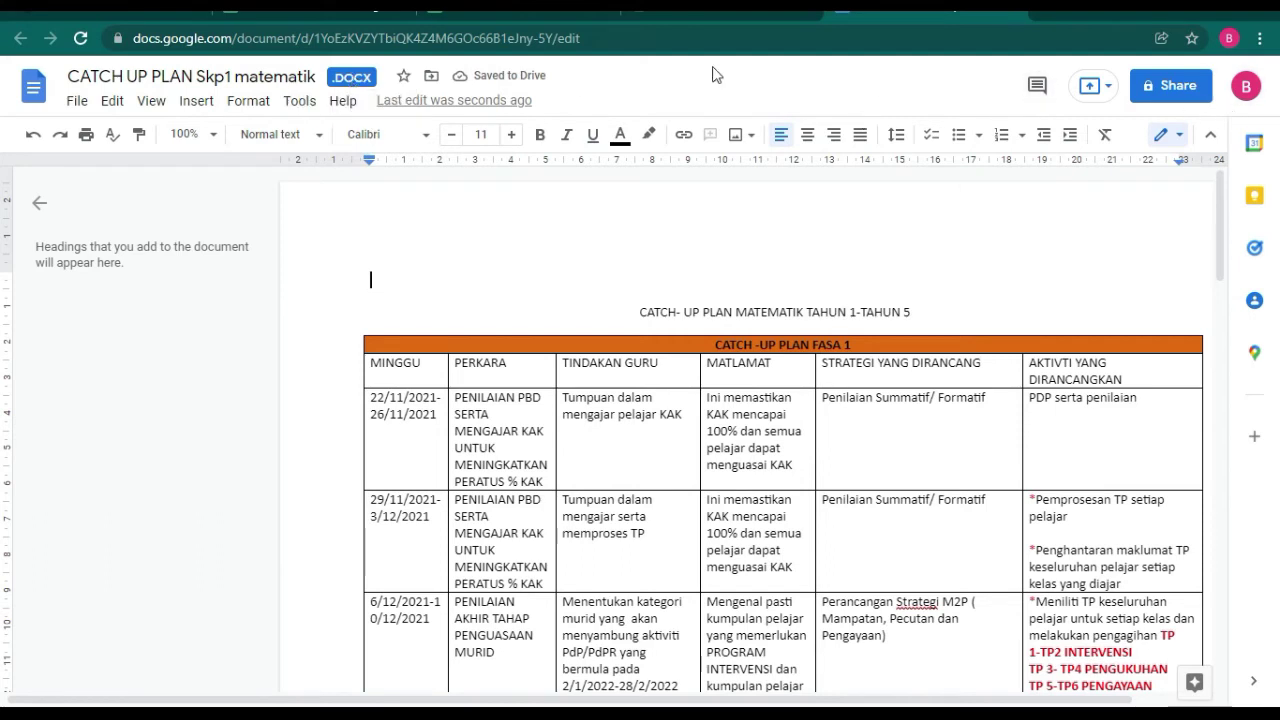
Dismiss the upload notice in Drive, then save the catch-up plan document in Google Docs format.
key("ctrl+shift+Tab")
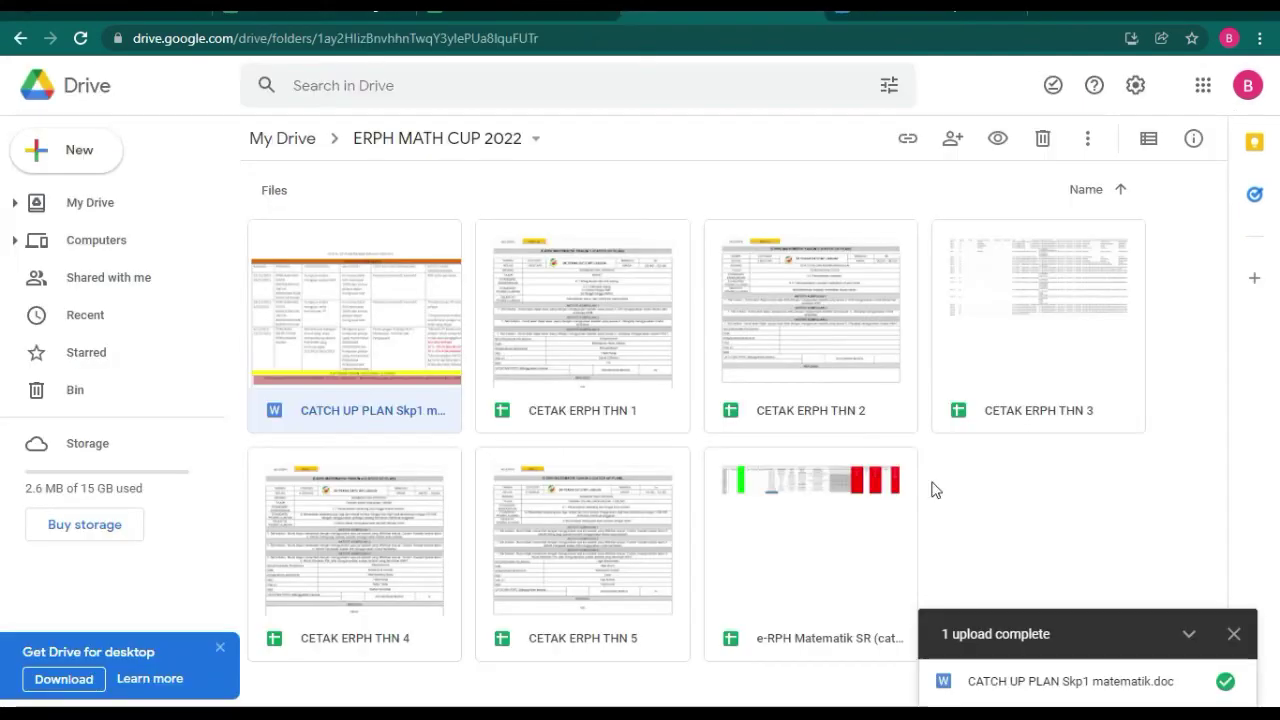
left_click(1233, 636)
left_click(831, 20)
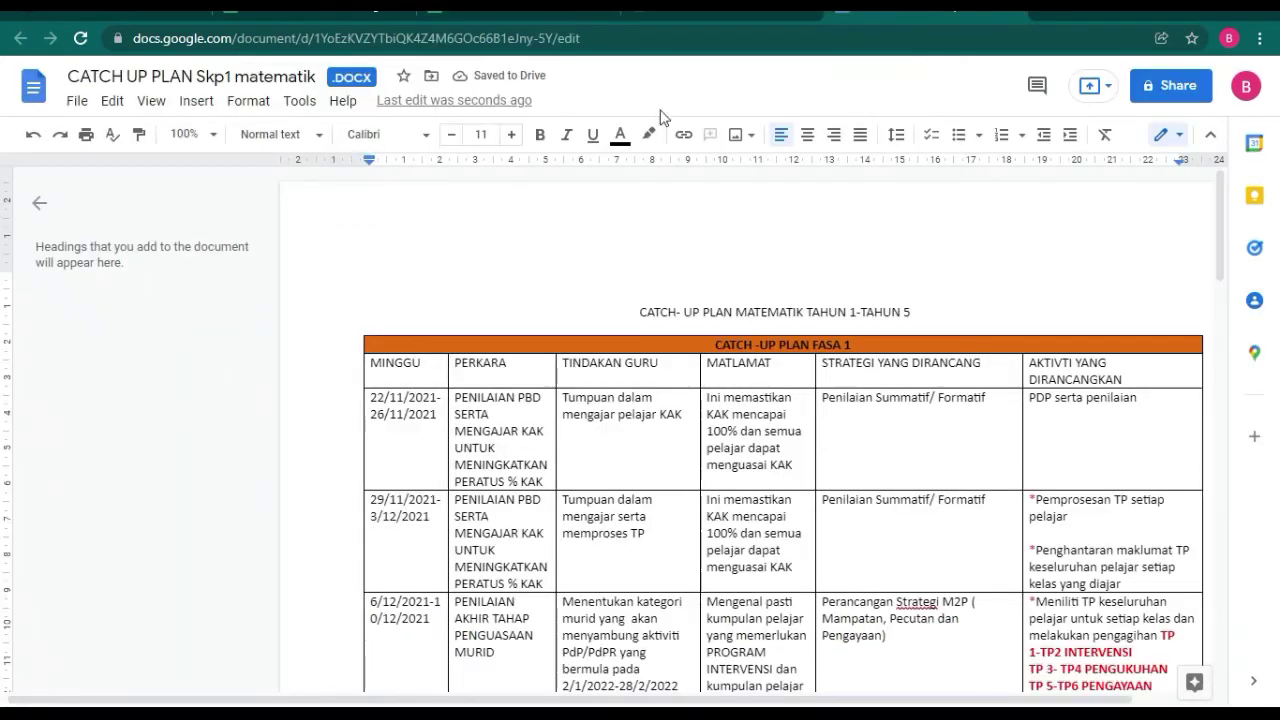
left_click(77, 101)
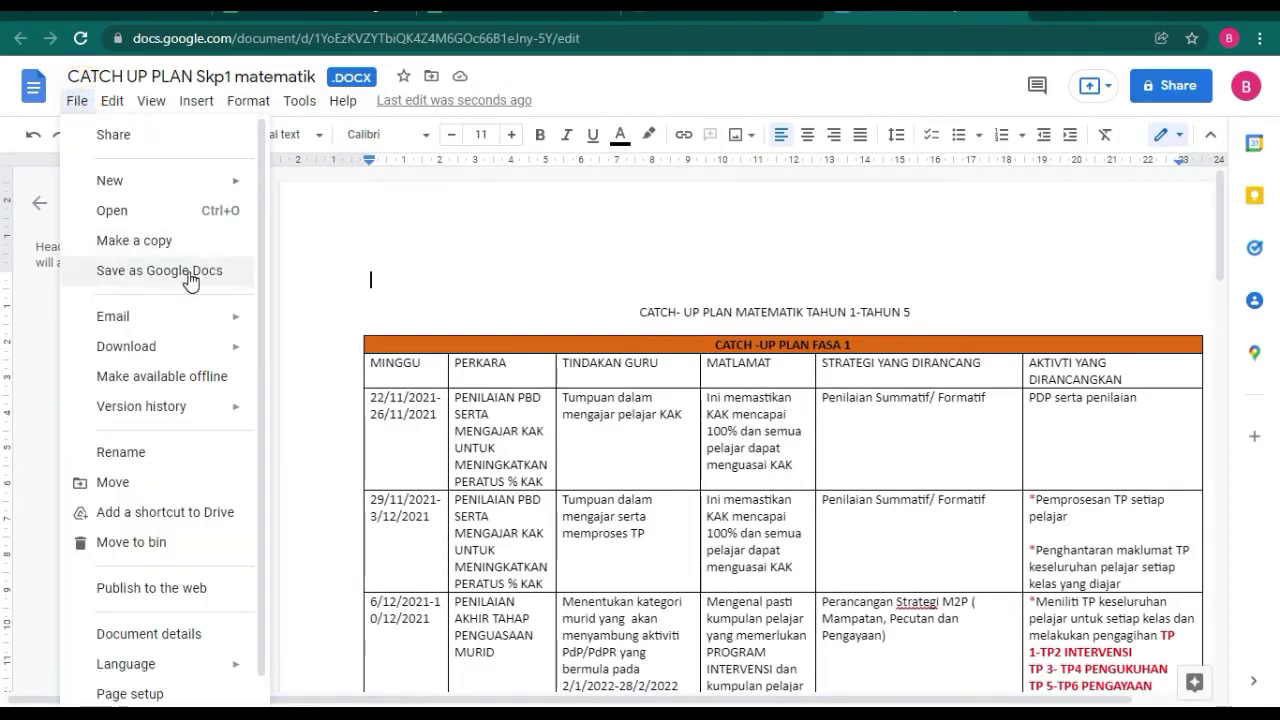
left_click(190, 272)
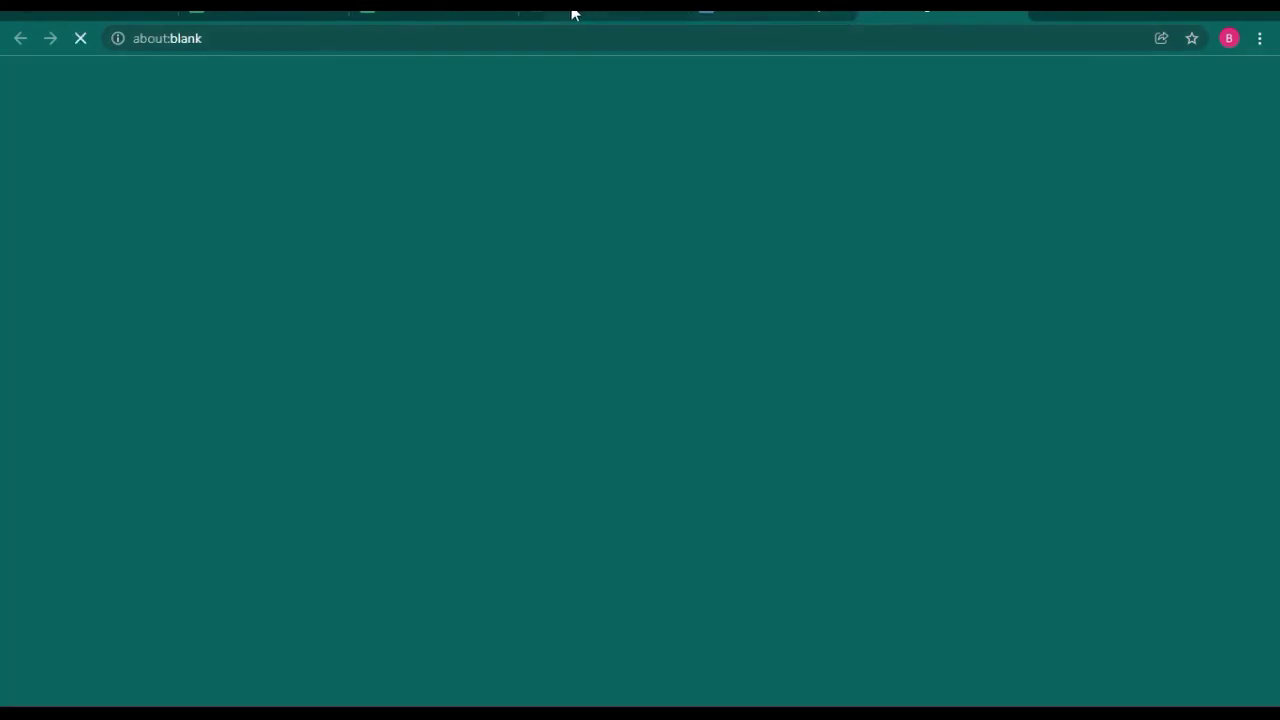
Switch to the ERPH MATH CUP 2022 folder in Google Drive and delete the Word version of the catch-up plan.
left_click(582, 10)
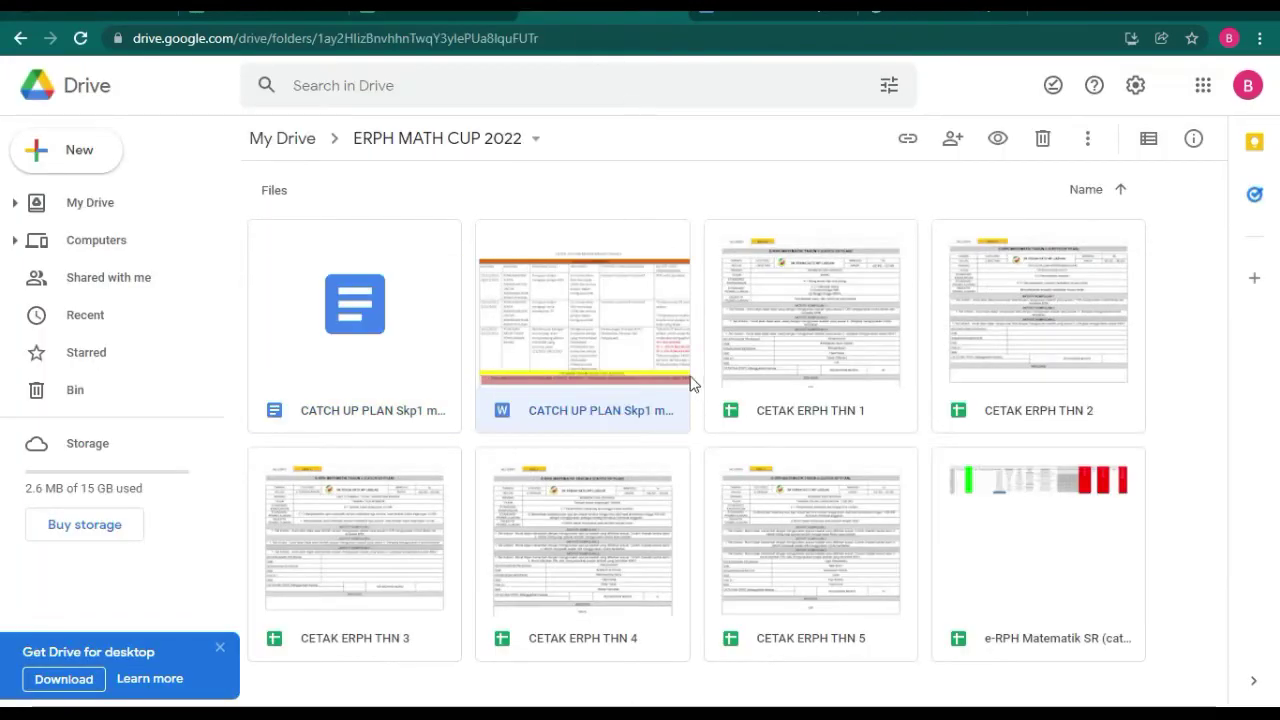
left_click(393, 407)
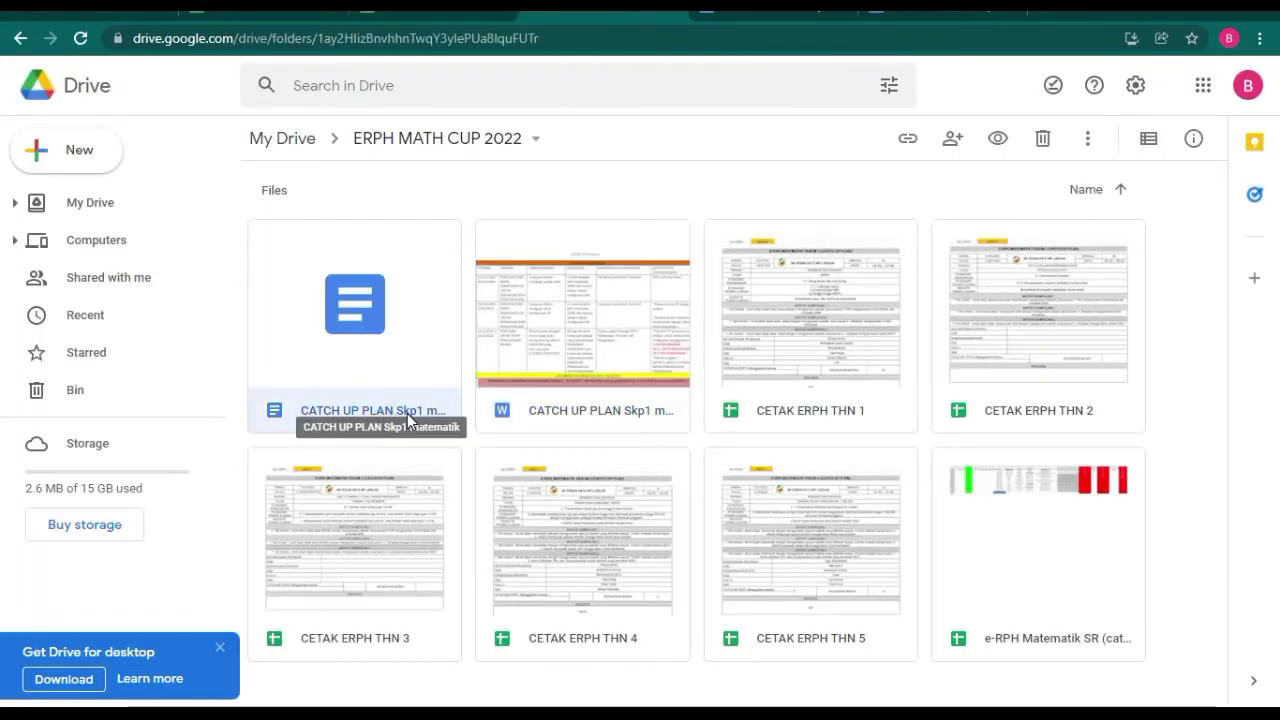
left_click(593, 413)
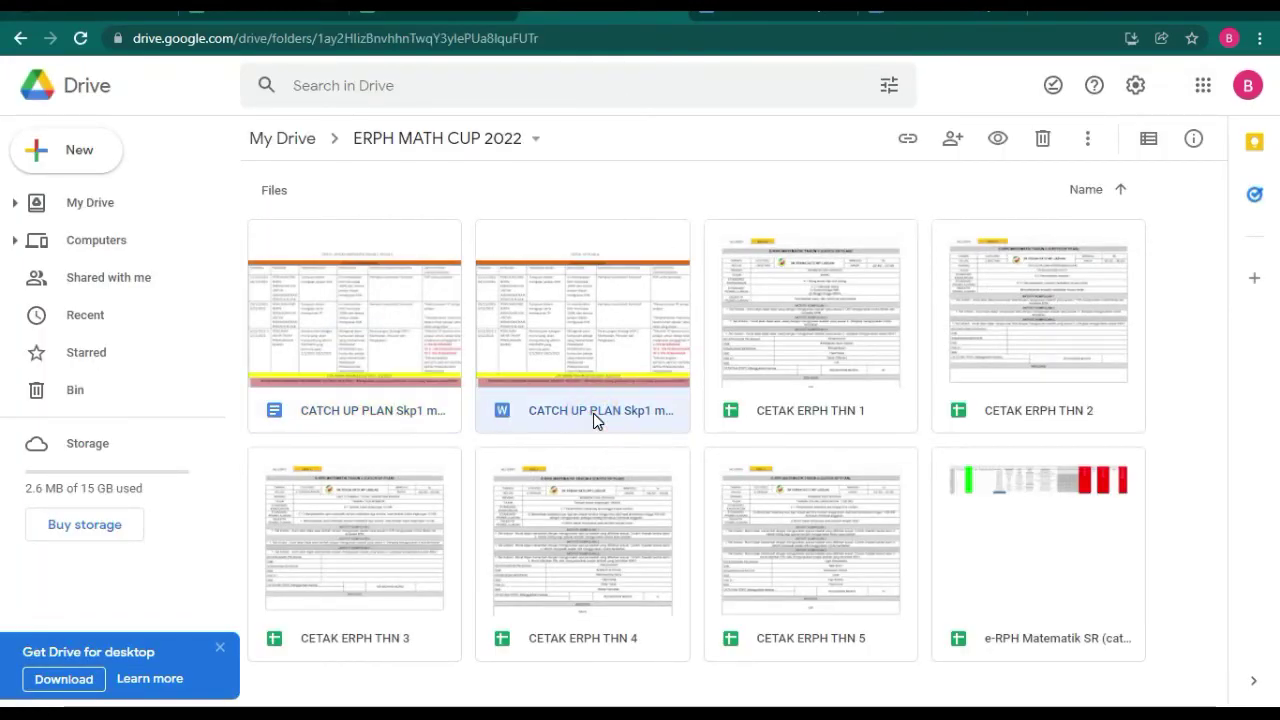
key("Delete")
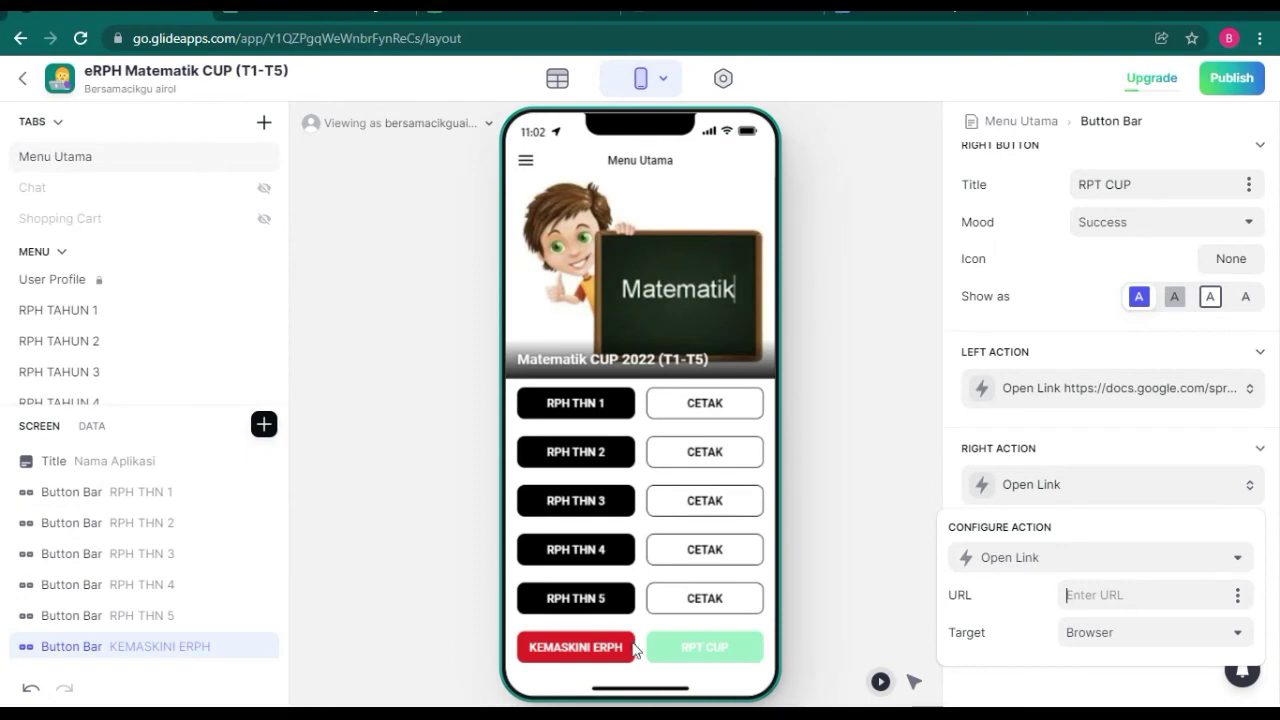
Share the Google Docs catch-up plan with anyone who has the link as Viewer and copy its link.
left_click(1078, 596)
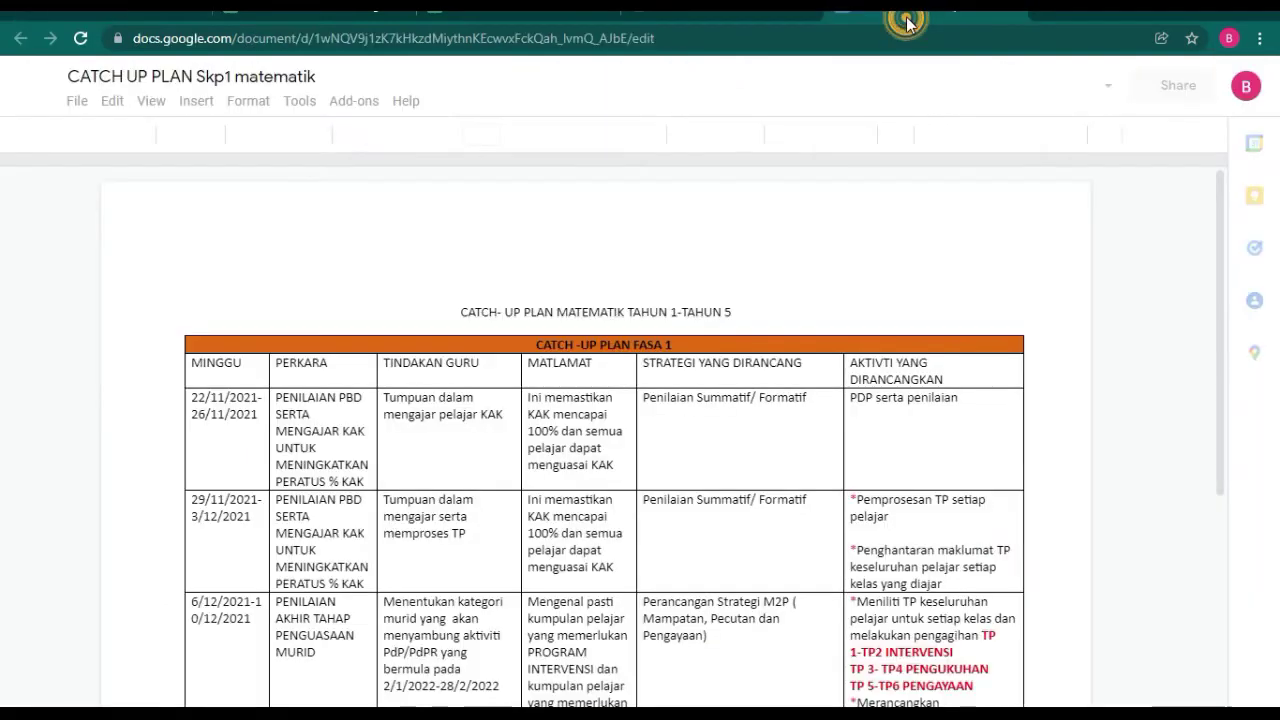
left_click(1168, 86)
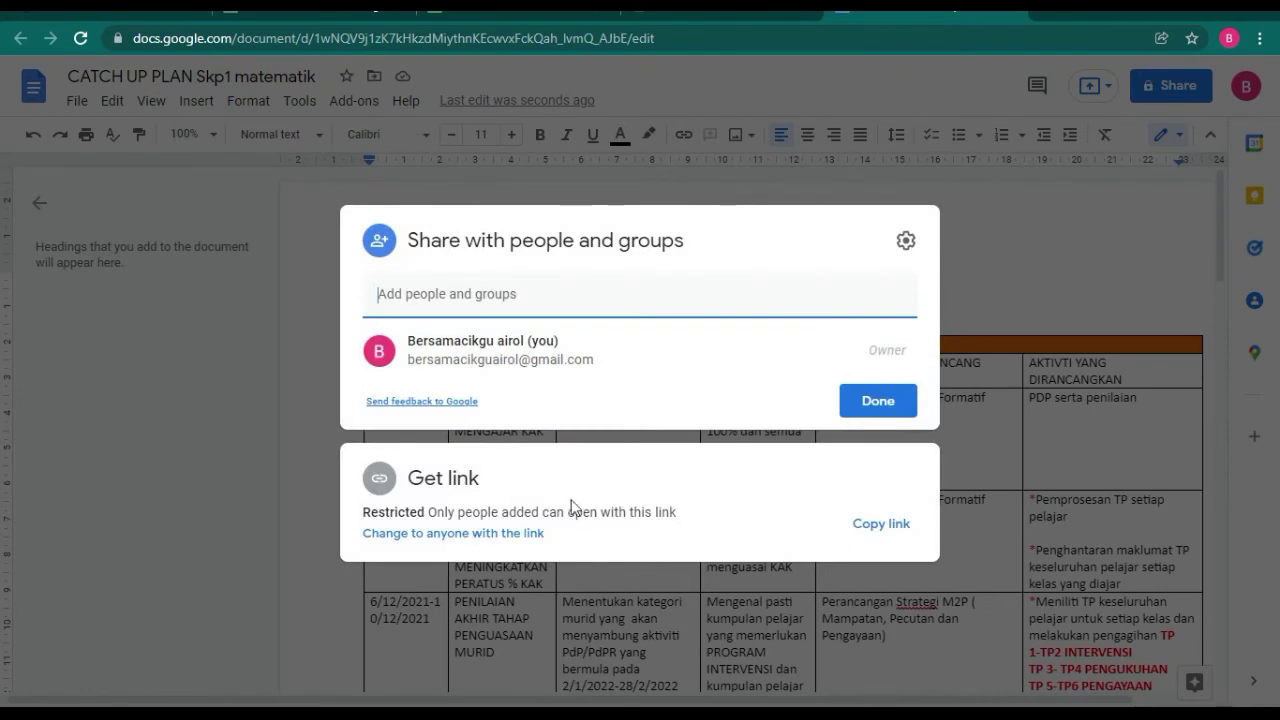
left_click(509, 533)
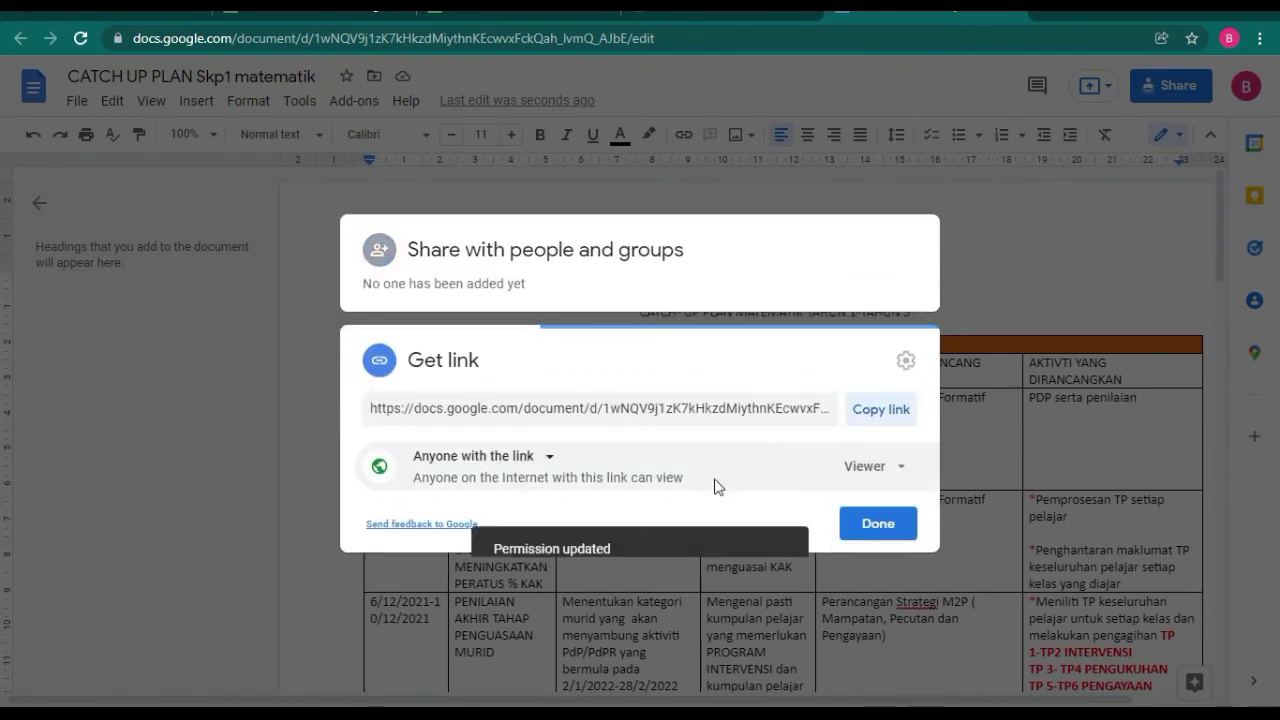
left_click(898, 409)
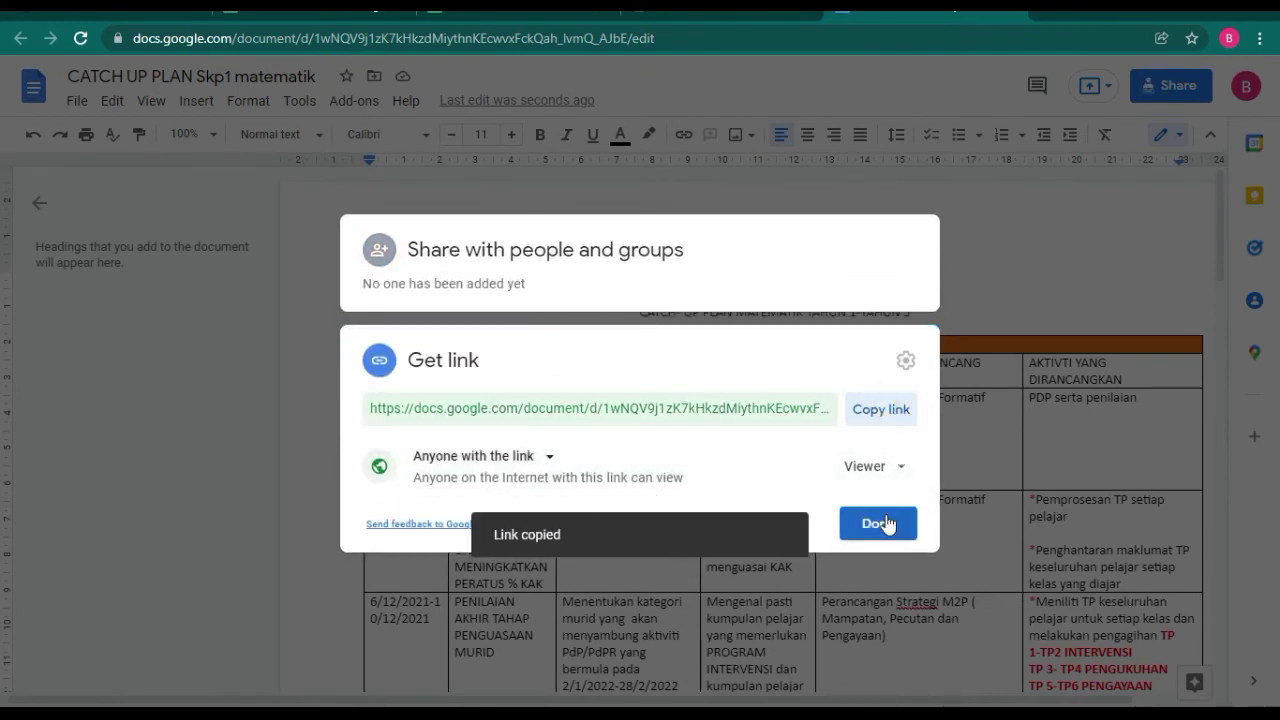
left_click(885, 521)
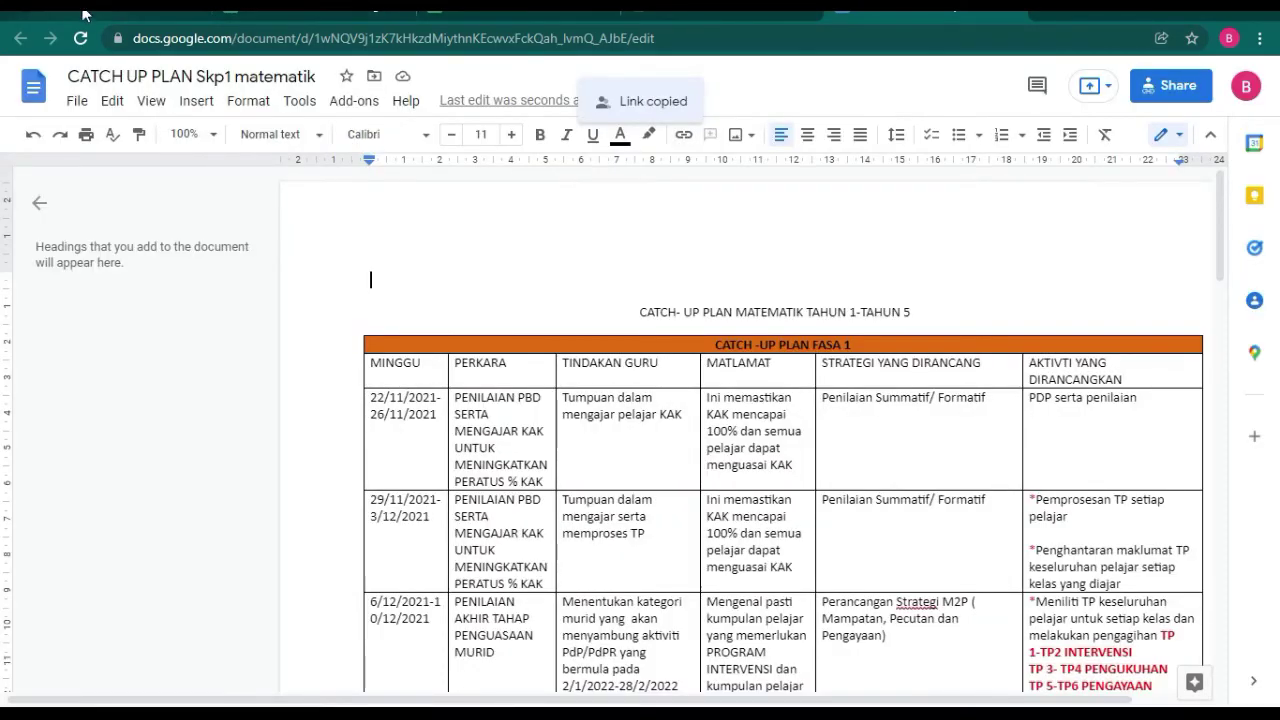
Switch back to the Glide app and paste the copied document link as the Open Link URL of the RPT CUP button.
left_click(85, 14)
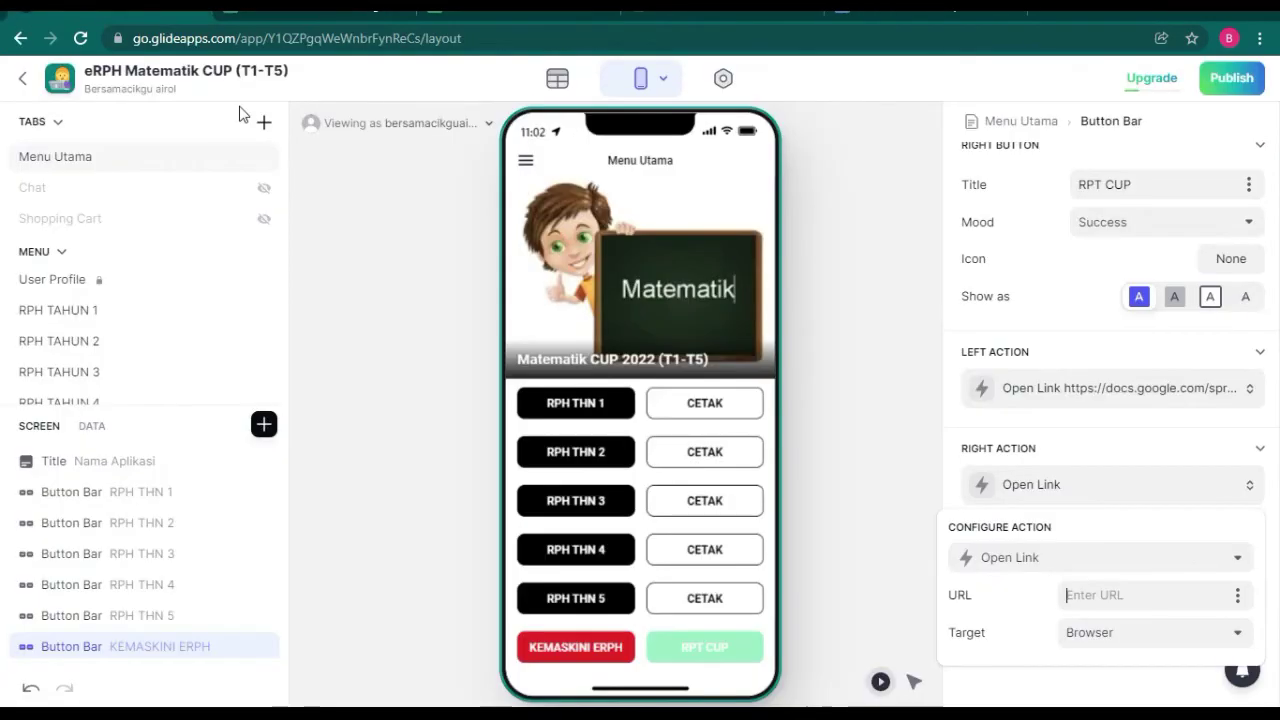
right_click(1074, 596)
left_click(1145, 446)
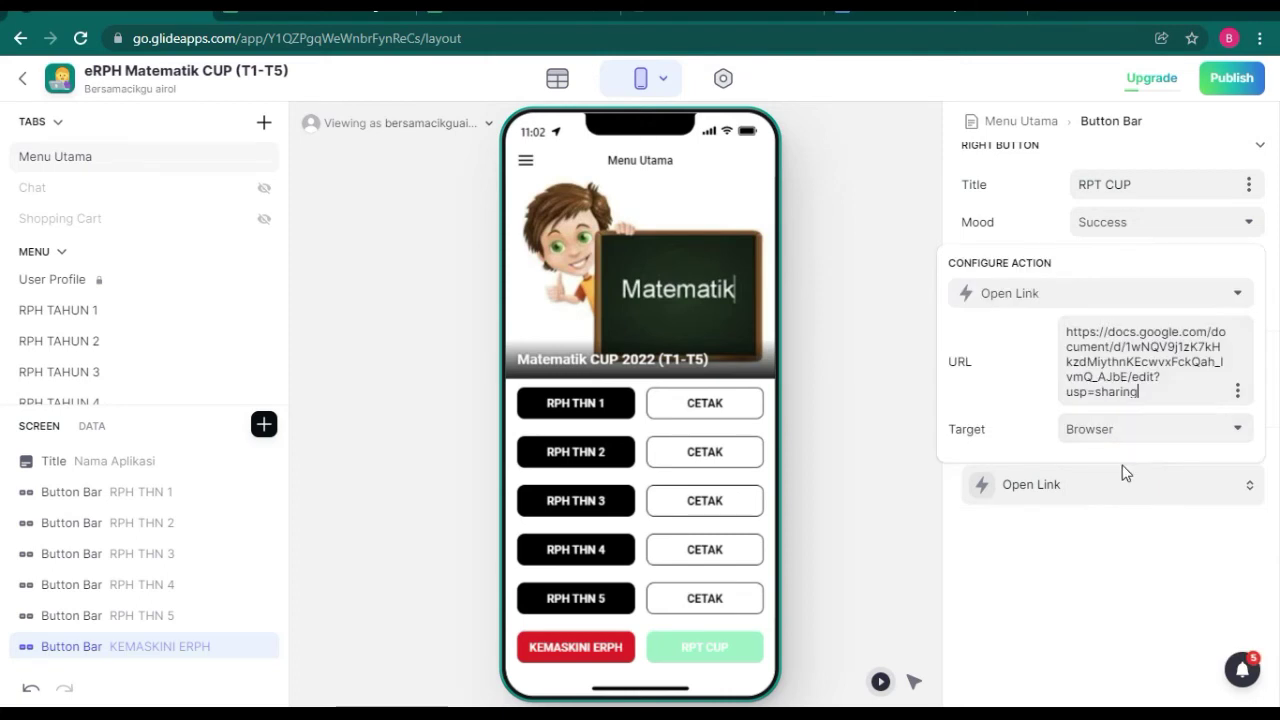
left_click(868, 392)
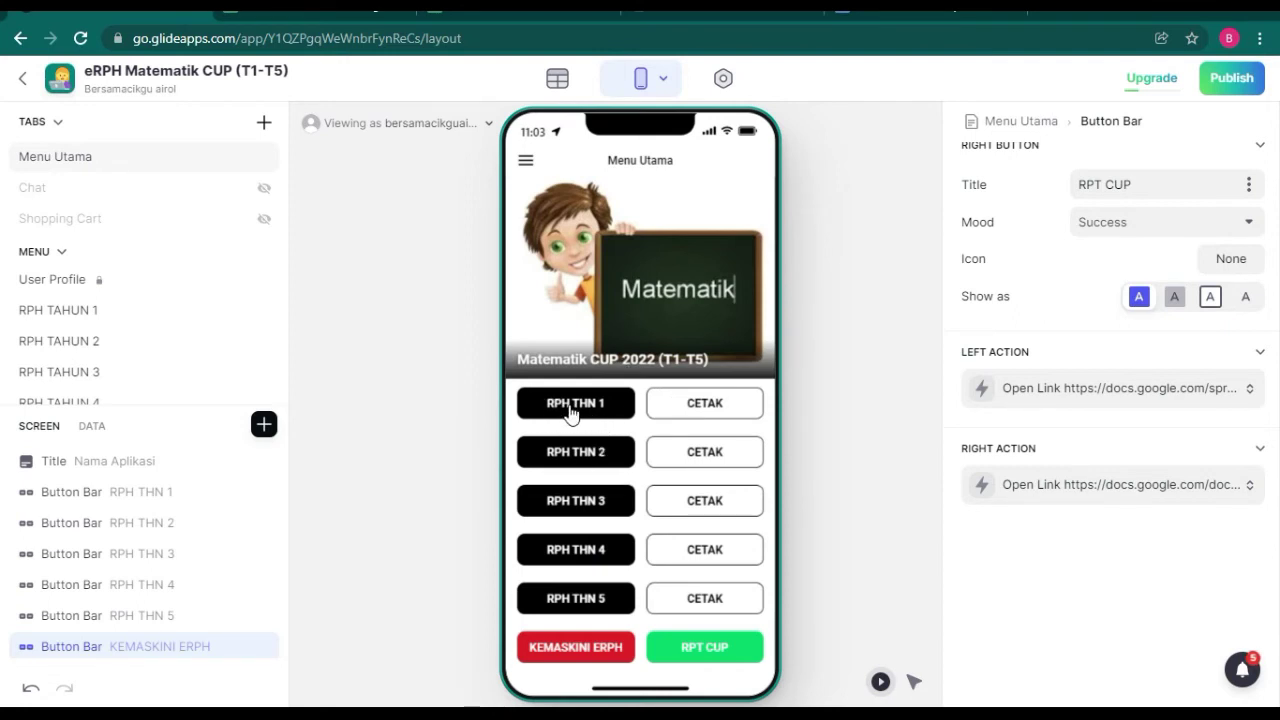
left_click(392, 402)
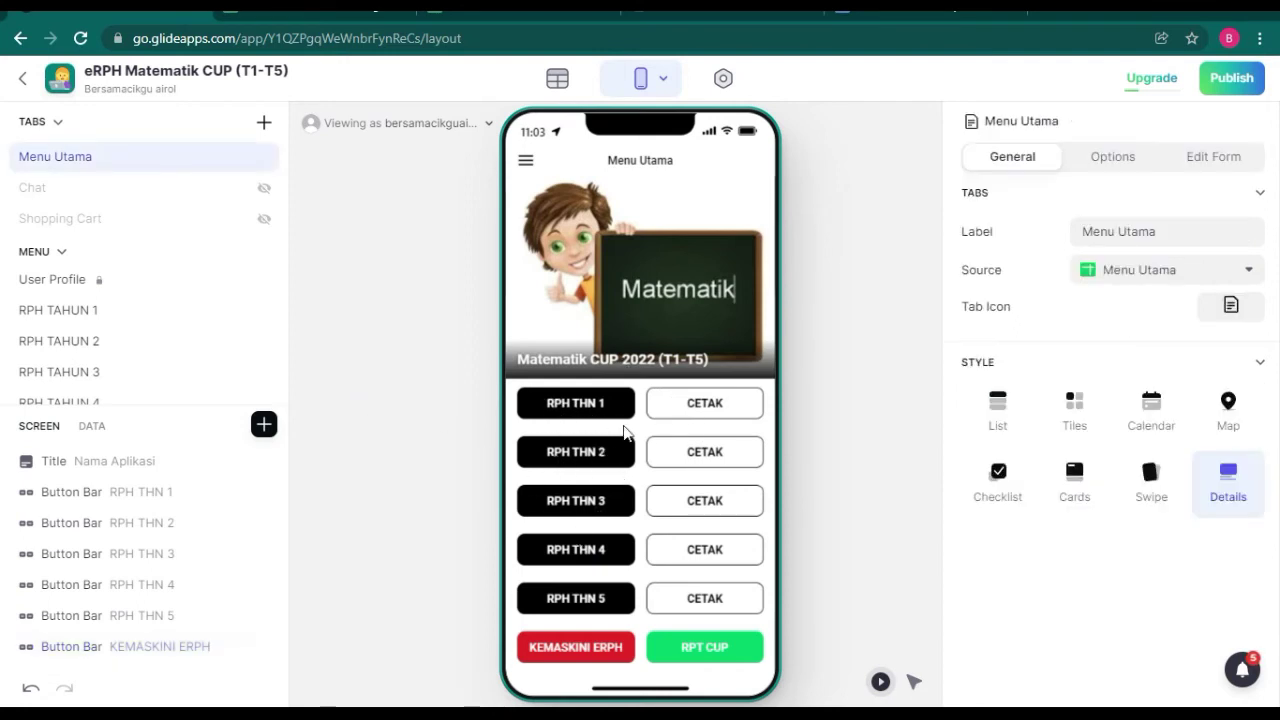
Open the app settings on Appearance and publish the eRPH Matematik CUP (T1-T5) app.
left_click(722, 80)
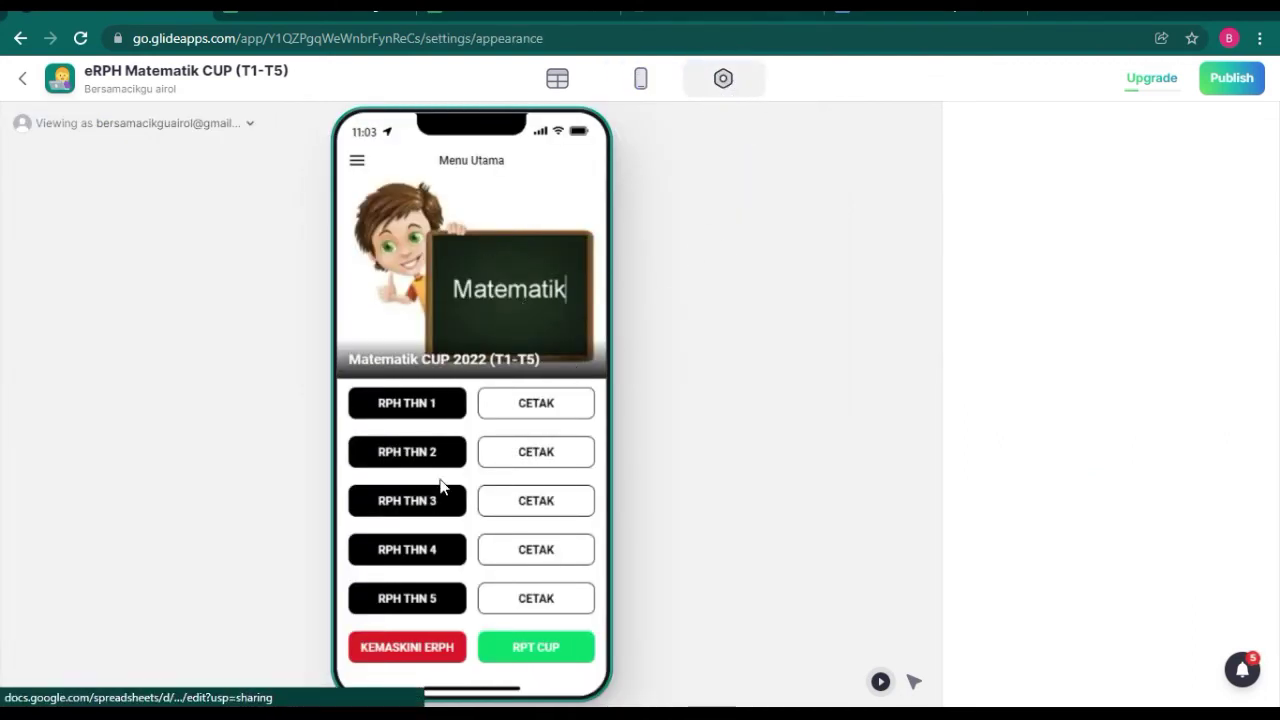
left_click(720, 82)
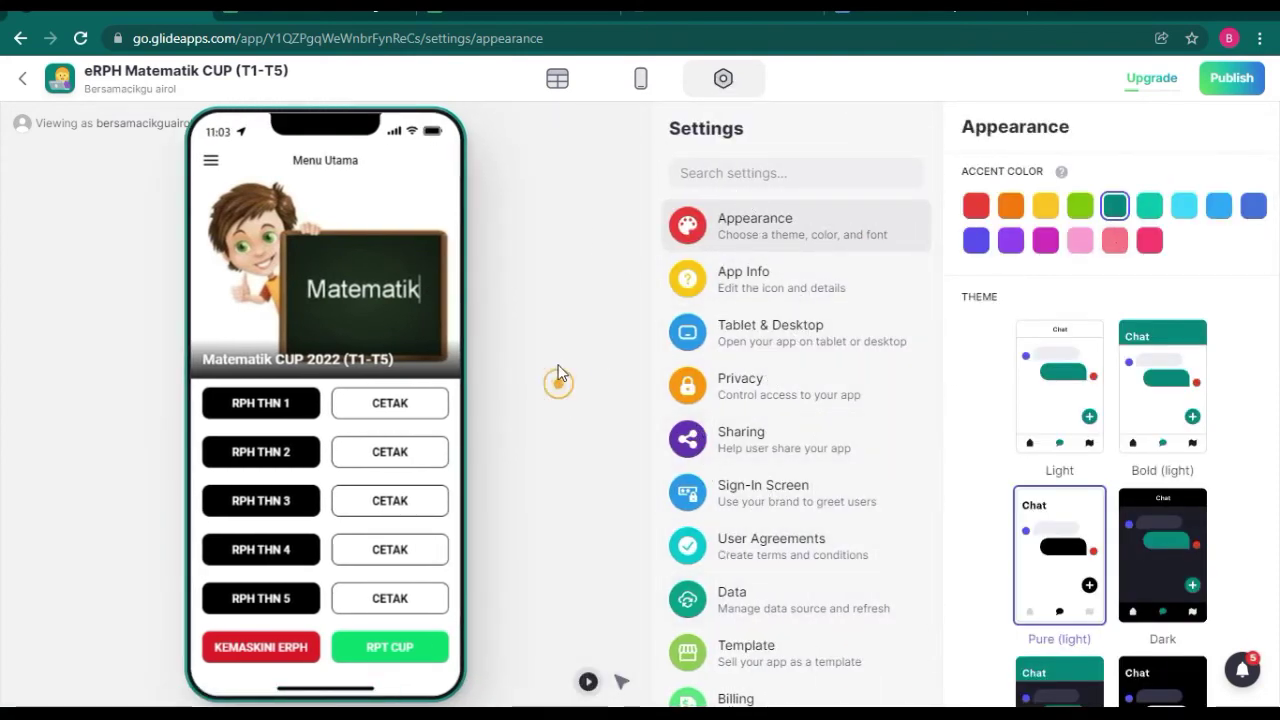
left_click(1233, 82)
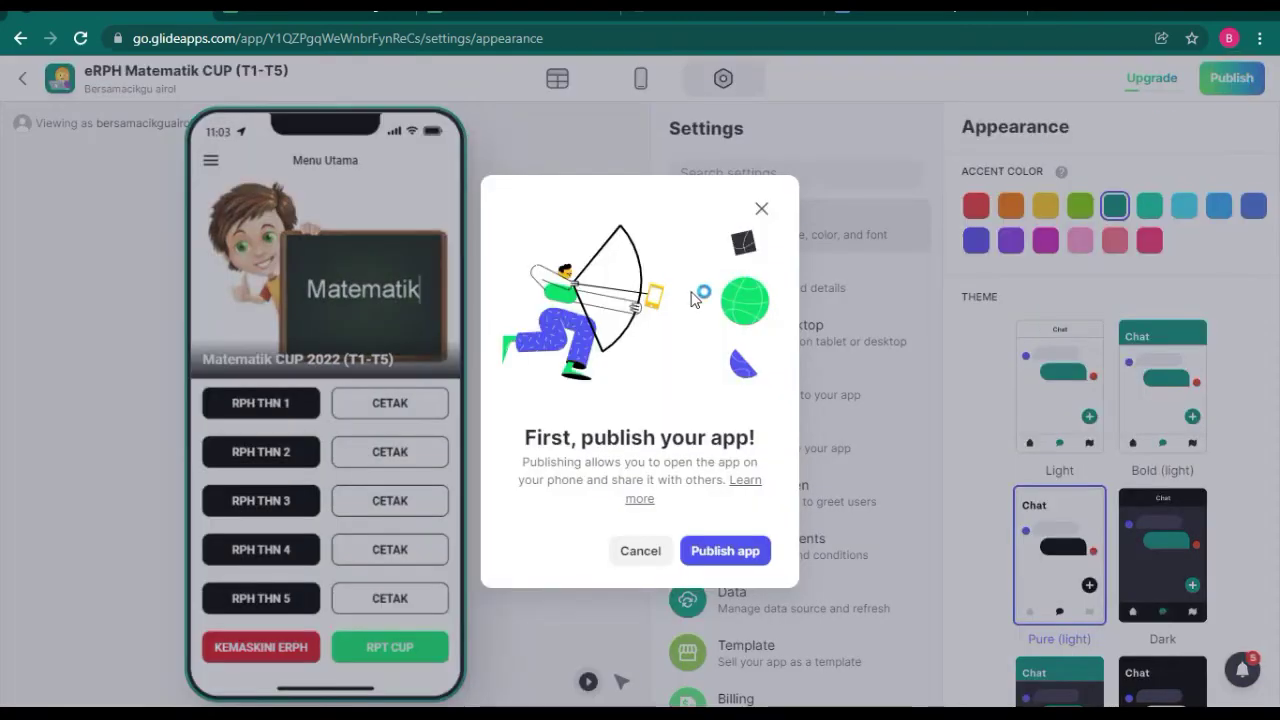
left_click(730, 553)
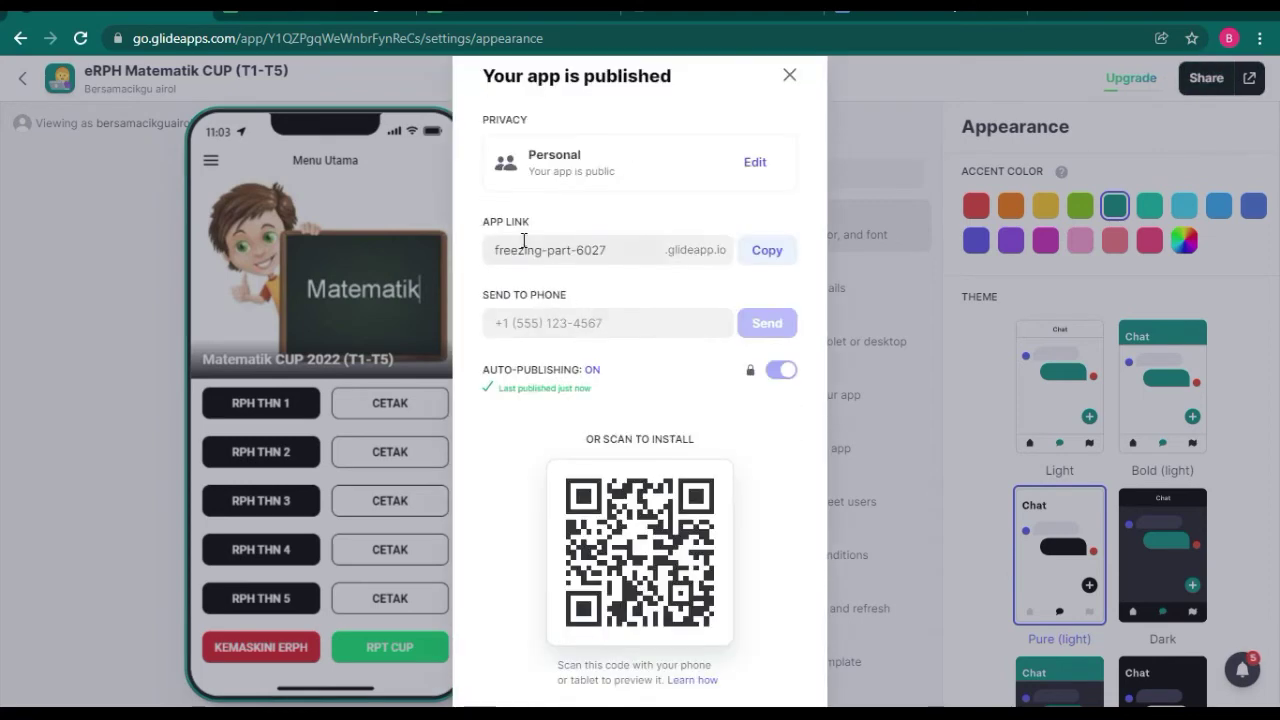
Highlight the published app's link name, then switch to the other Chrome window and open that Glide project's published app to view its address.
left_click(610, 250)
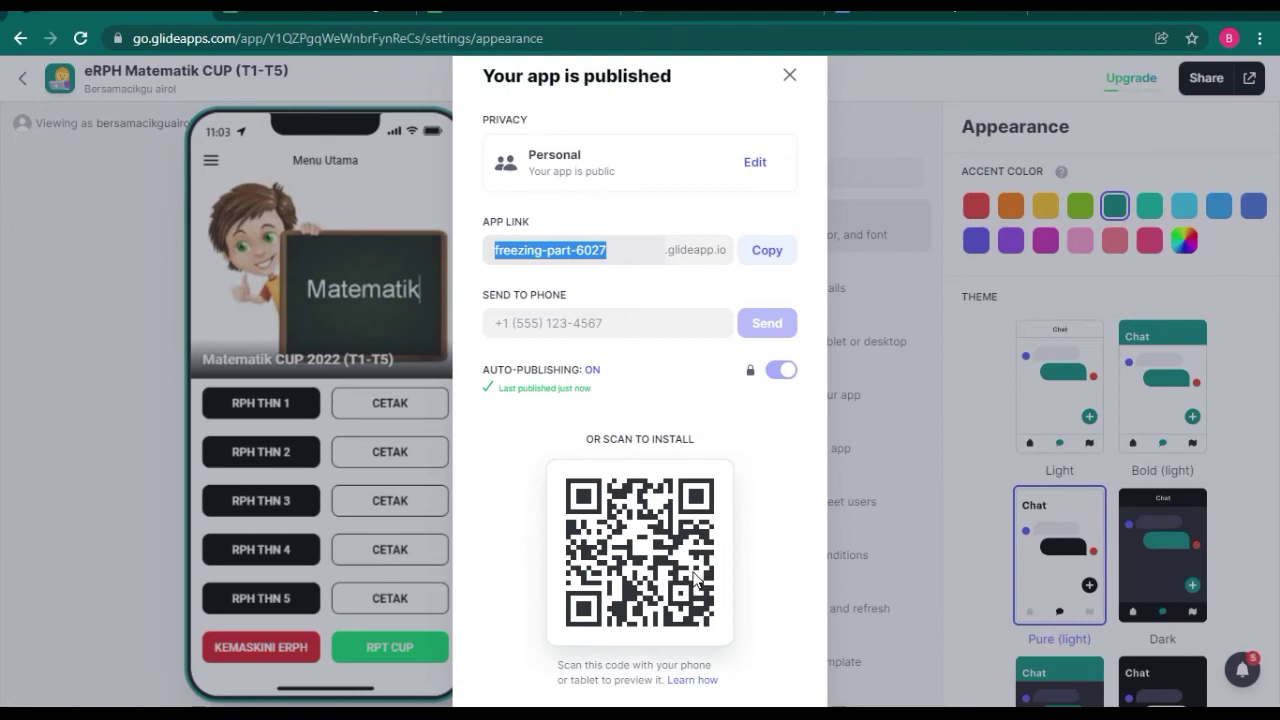
key("alt+Tab")
key("alt+Tab")
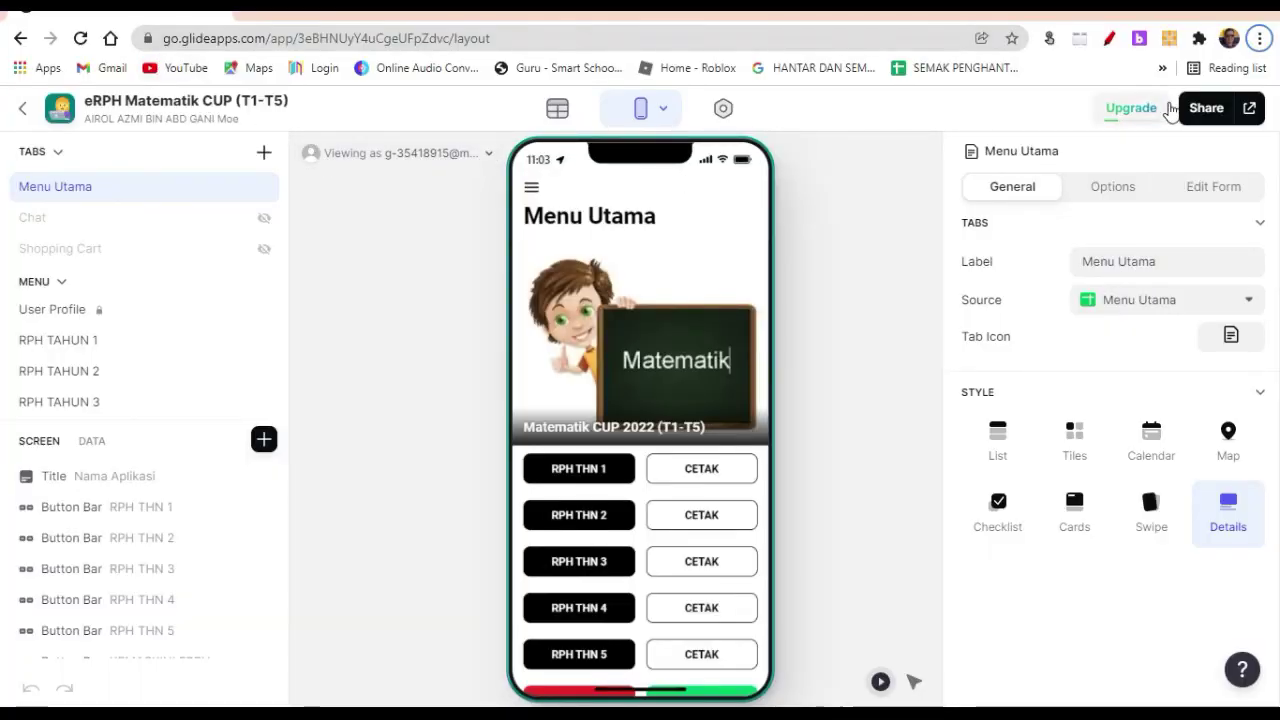
left_click(1249, 108)
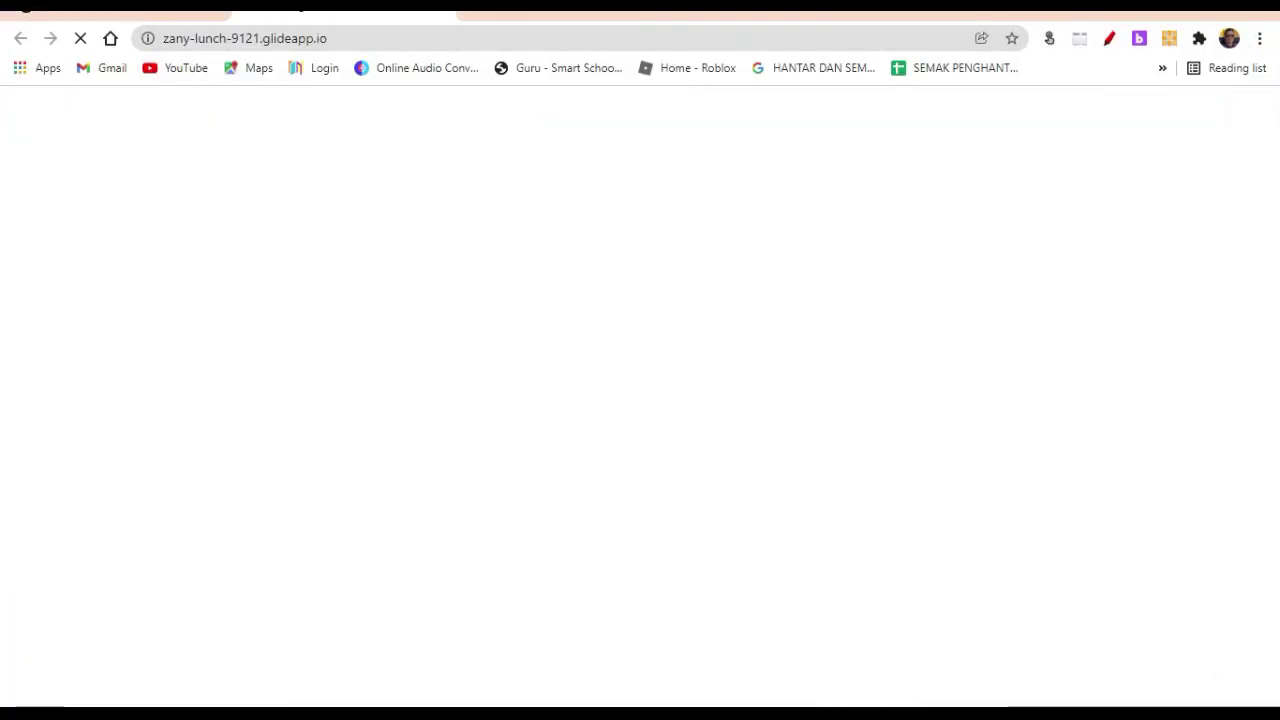
left_click(328, 36)
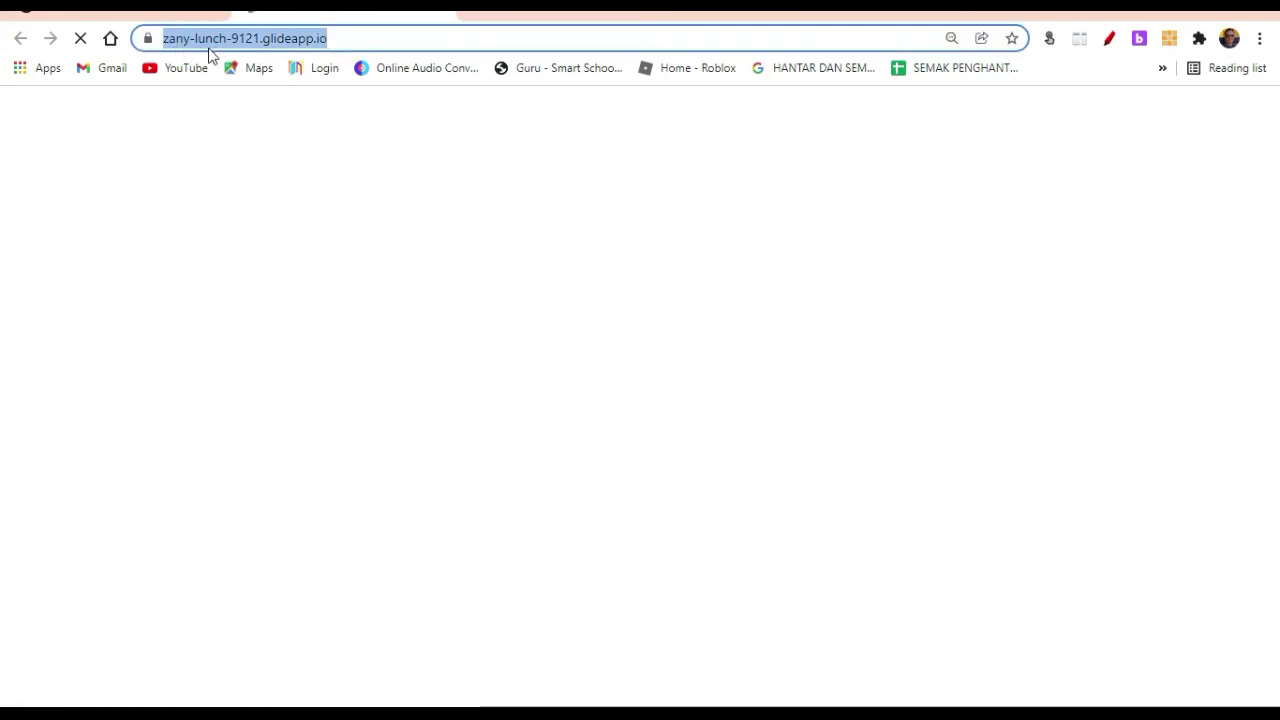
Return to the Chrome window with the newly published Glide app and close the publishing dialog.
key("alt+Tab")
key("alt+Tab")
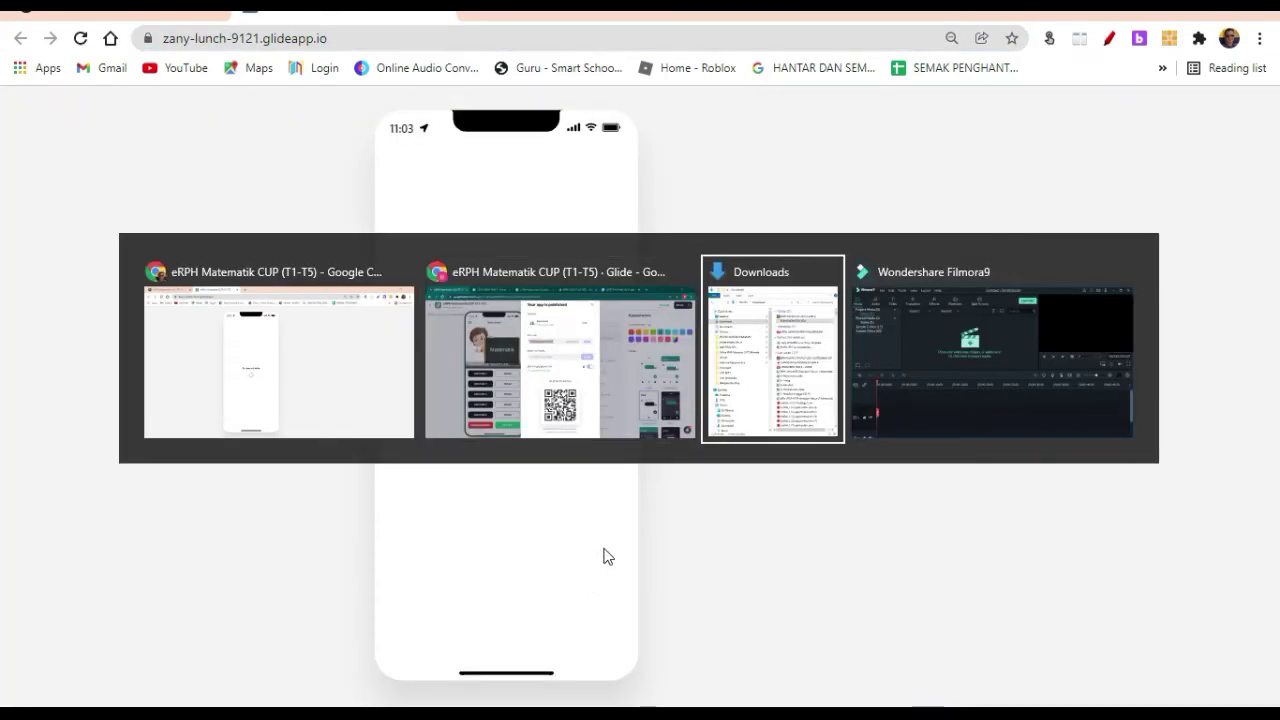
key("alt+Tab")
key("alt+Tab")
key("alt+Tab")
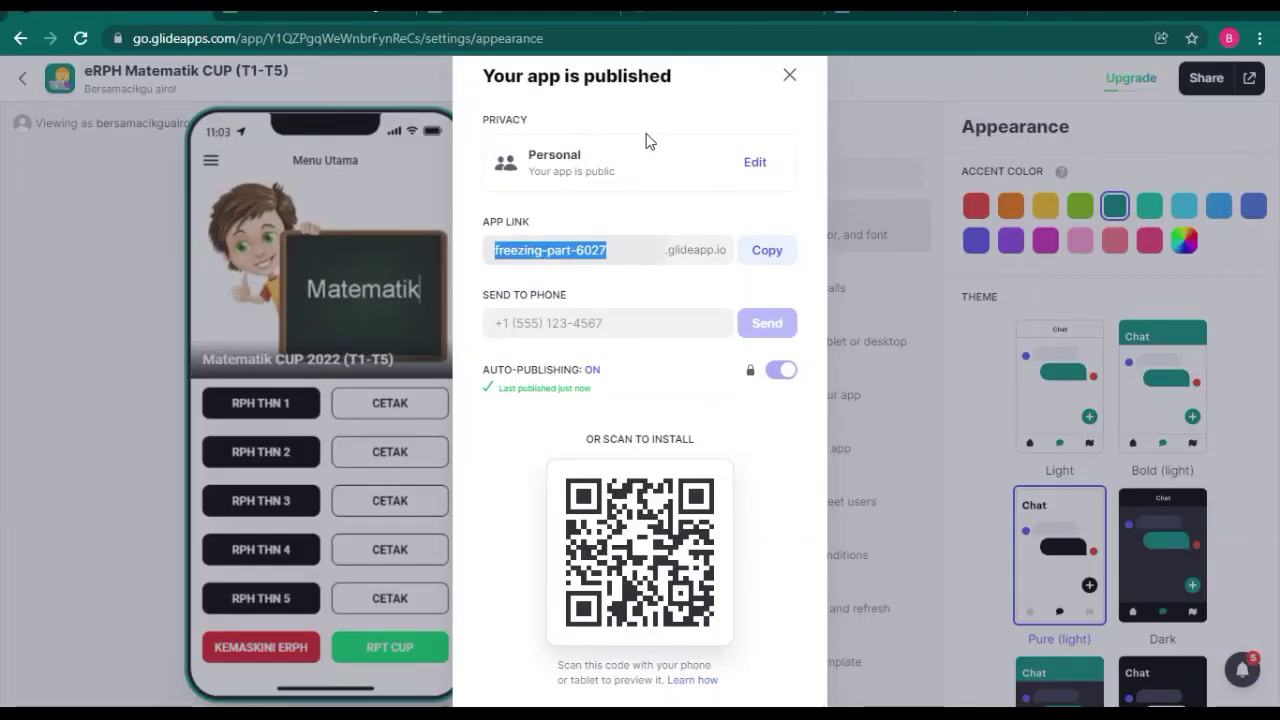
left_click(789, 78)
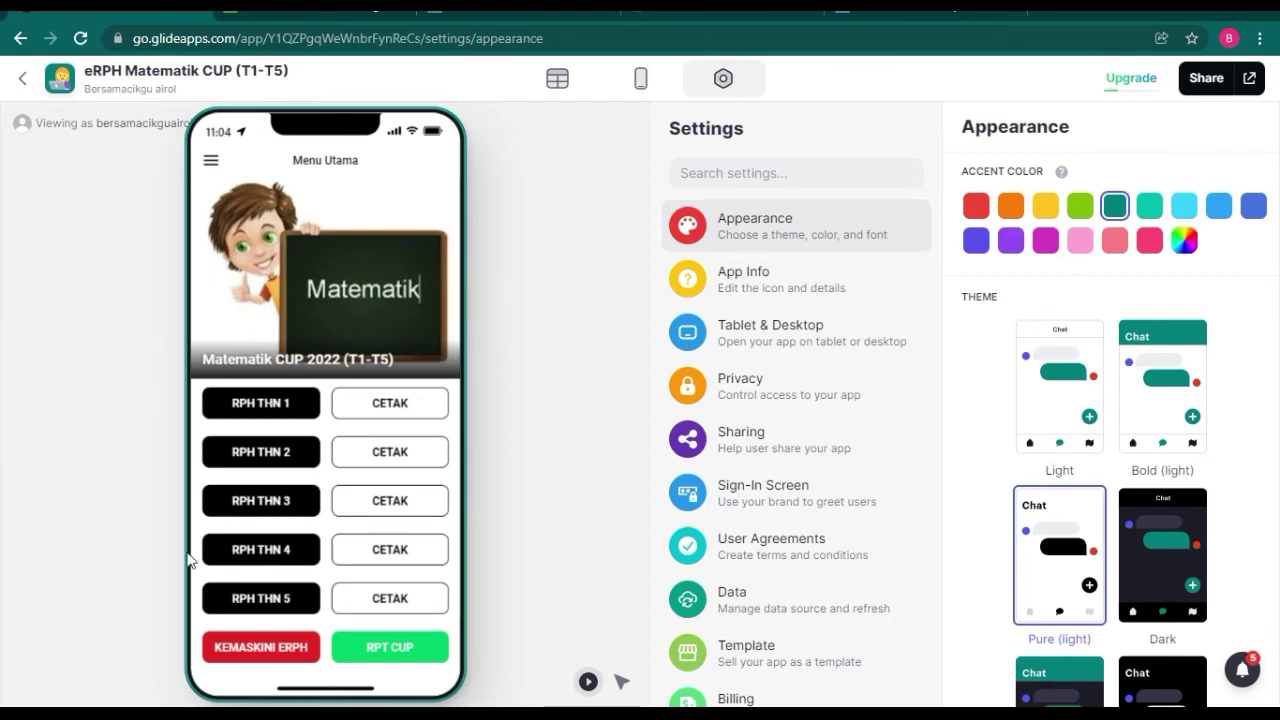
Switch to the ERPH MATH CUP 2022 folder in Google Drive and open the e-RPH Matematik SR (catchup plan) spreadsheet.
left_click(559, 276)
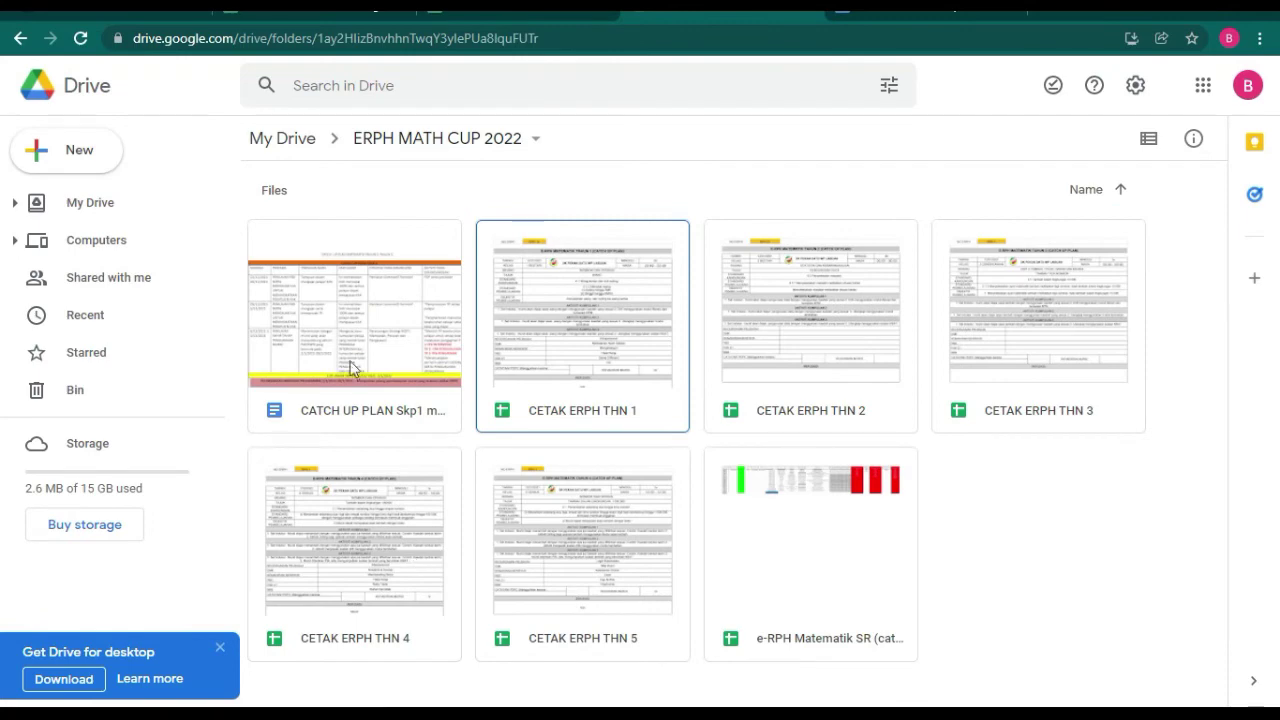
left_click(814, 608)
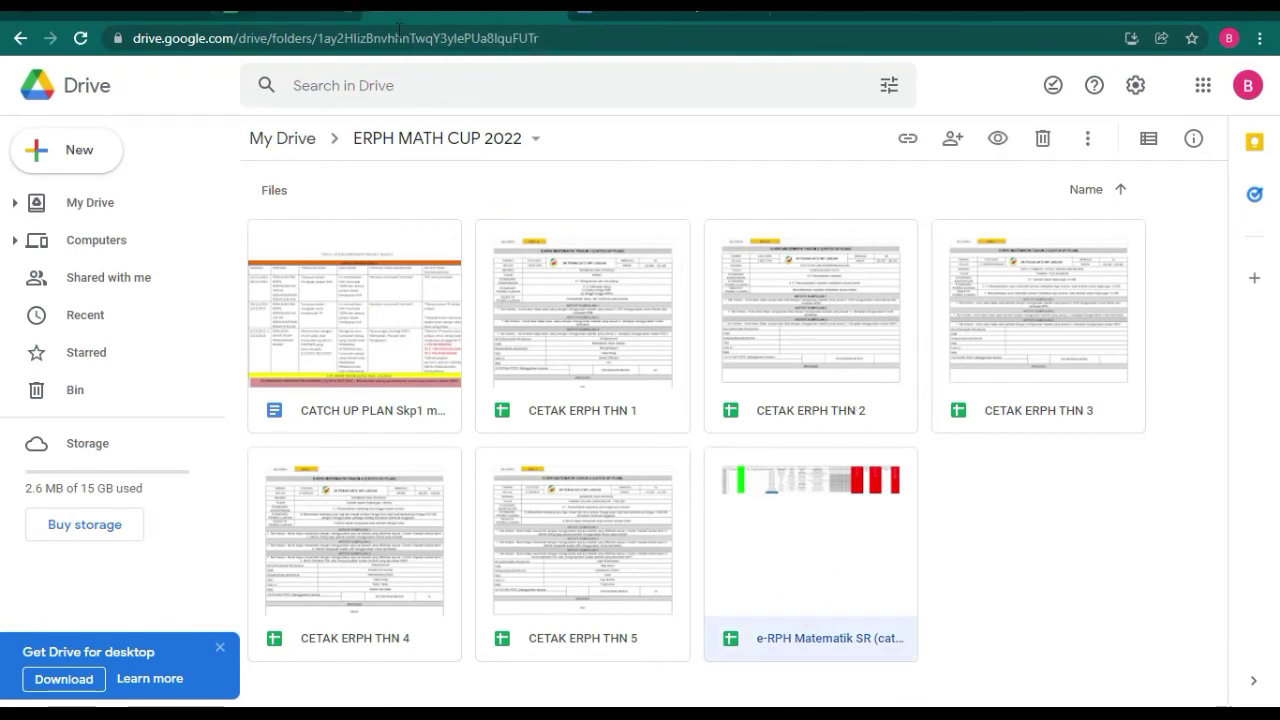
double_click(768, 561)
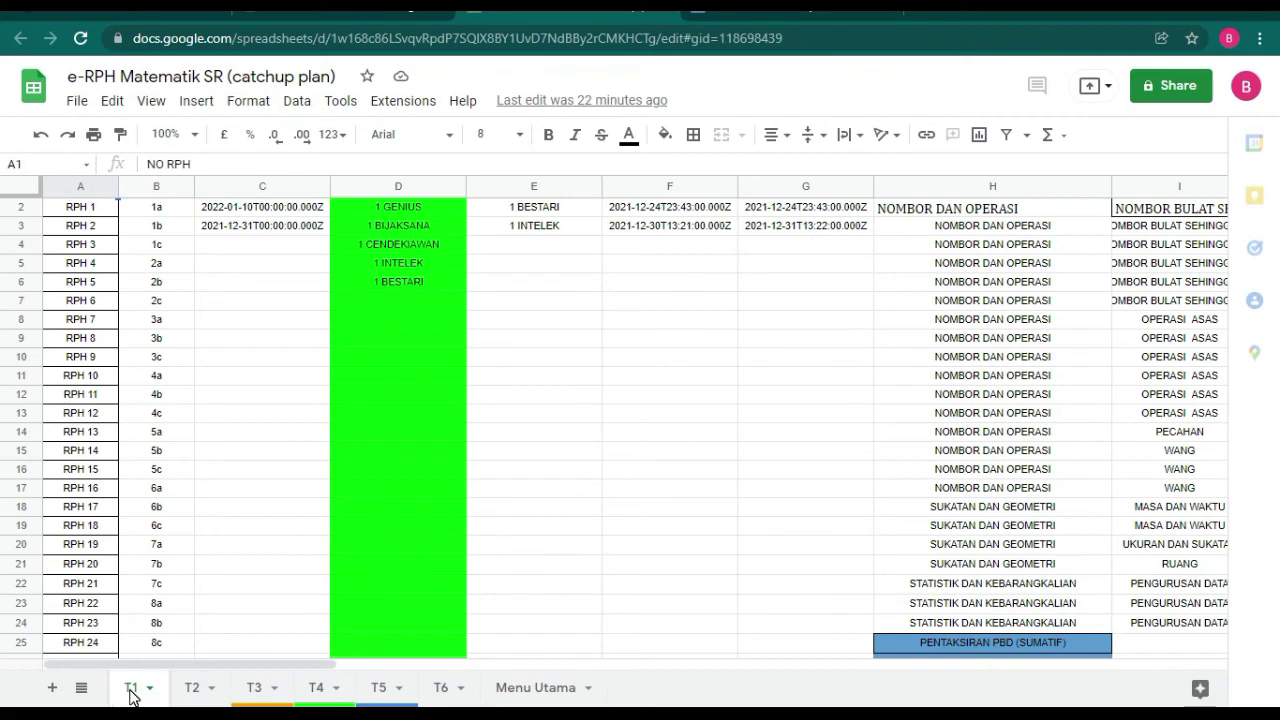
Delete the T6 sheet from the e-RPH Matematik SR (catchup plan) spreadsheet.
left_click(383, 690)
left_click(450, 690)
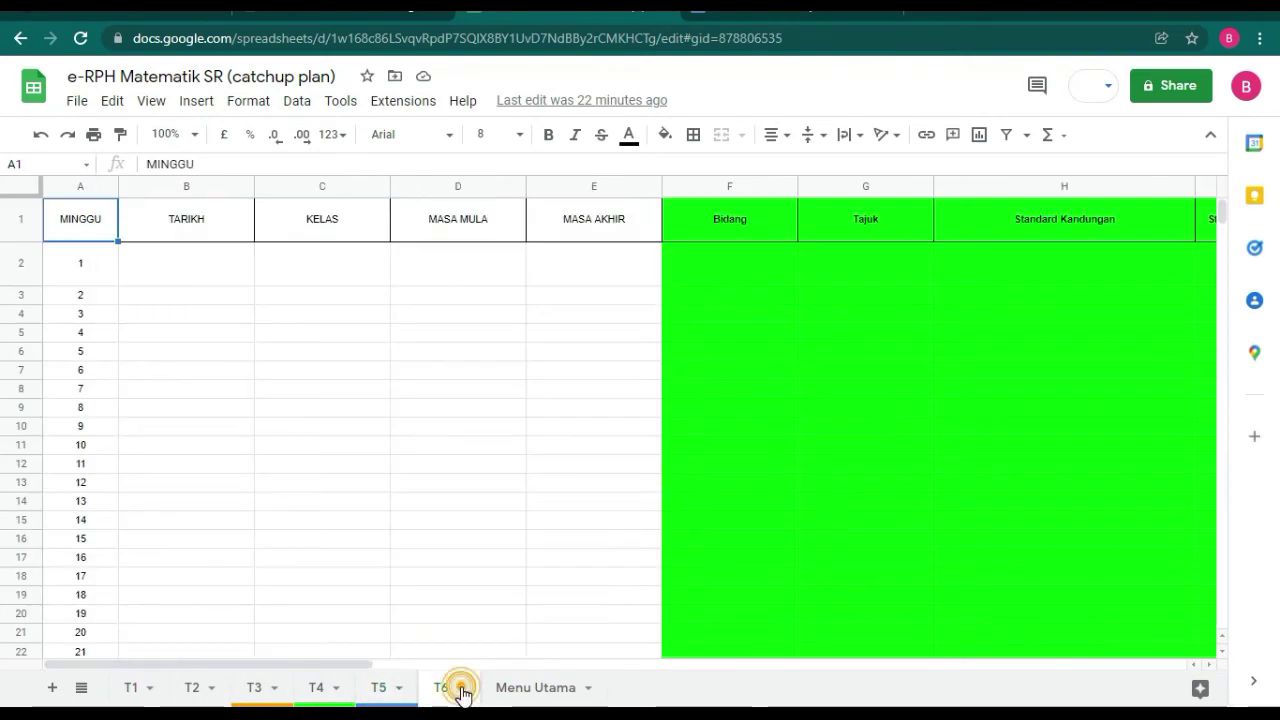
left_click(460, 689)
left_click(460, 363)
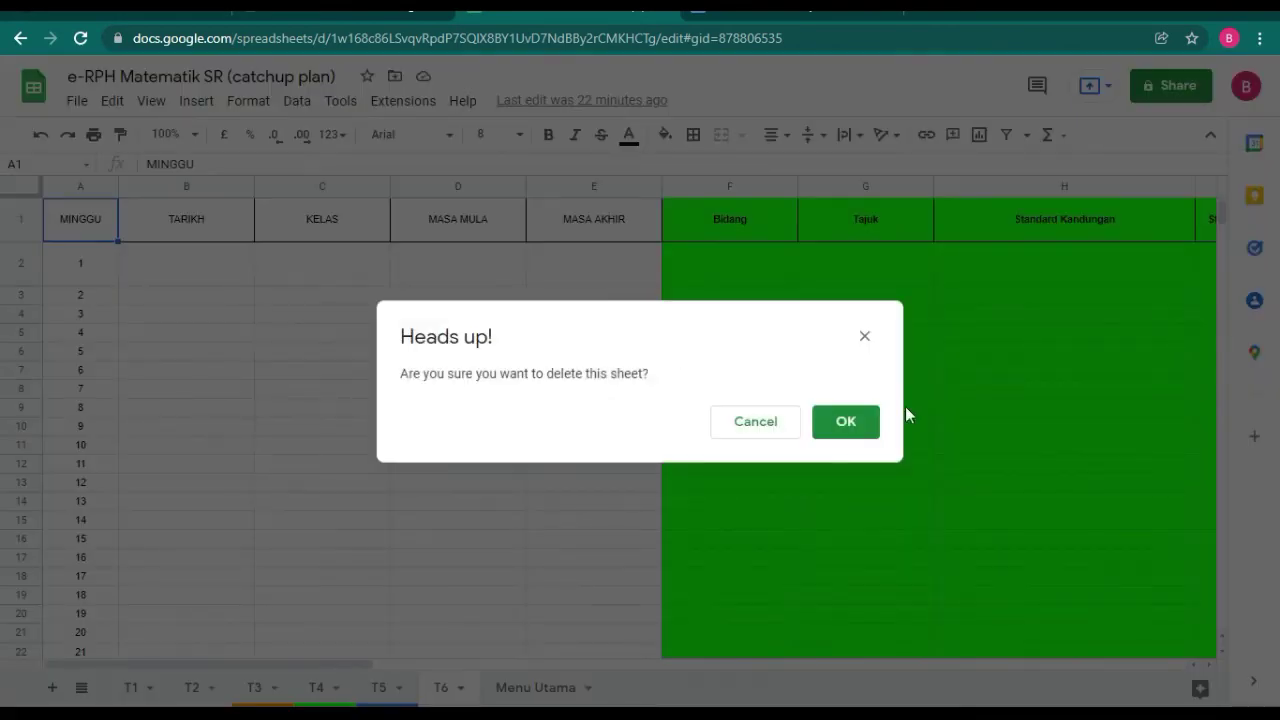
left_click(846, 422)
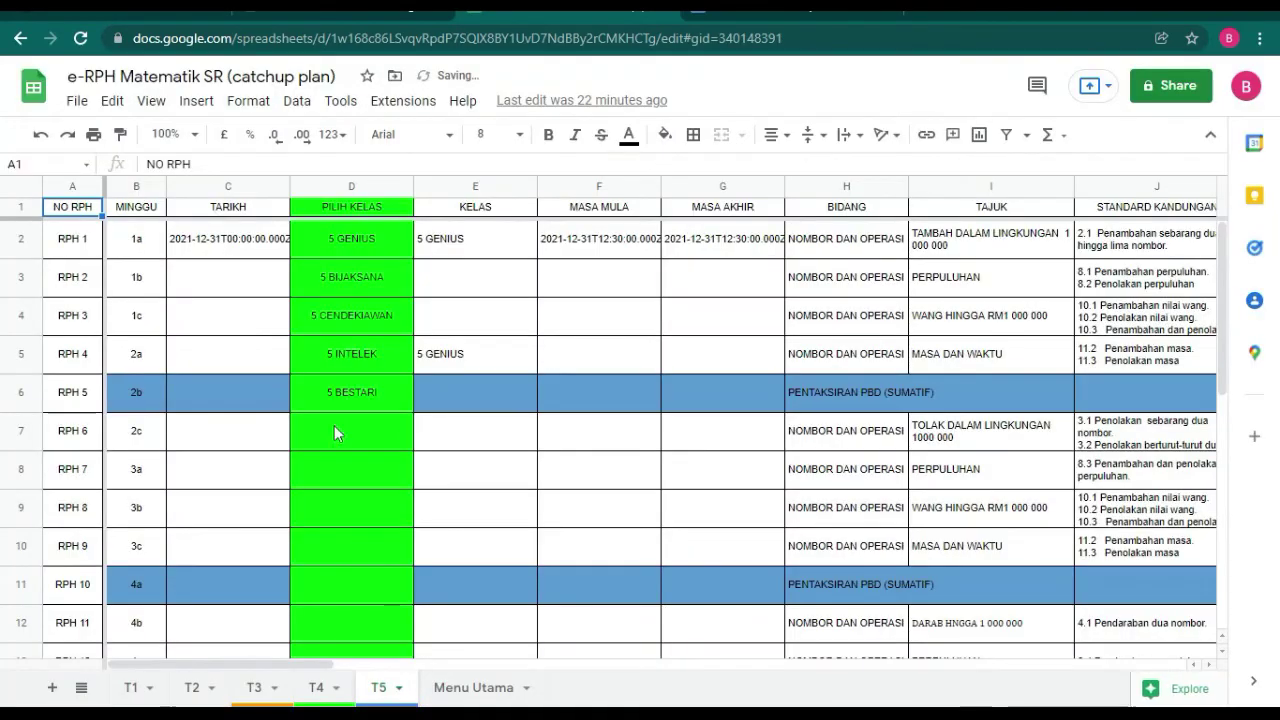
Examine the TARIKH, KELAS, MASA MULA and MASA AKHIR cells for RPH 2 to RPH 4 on the T5 sheet.
left_click(223, 271)
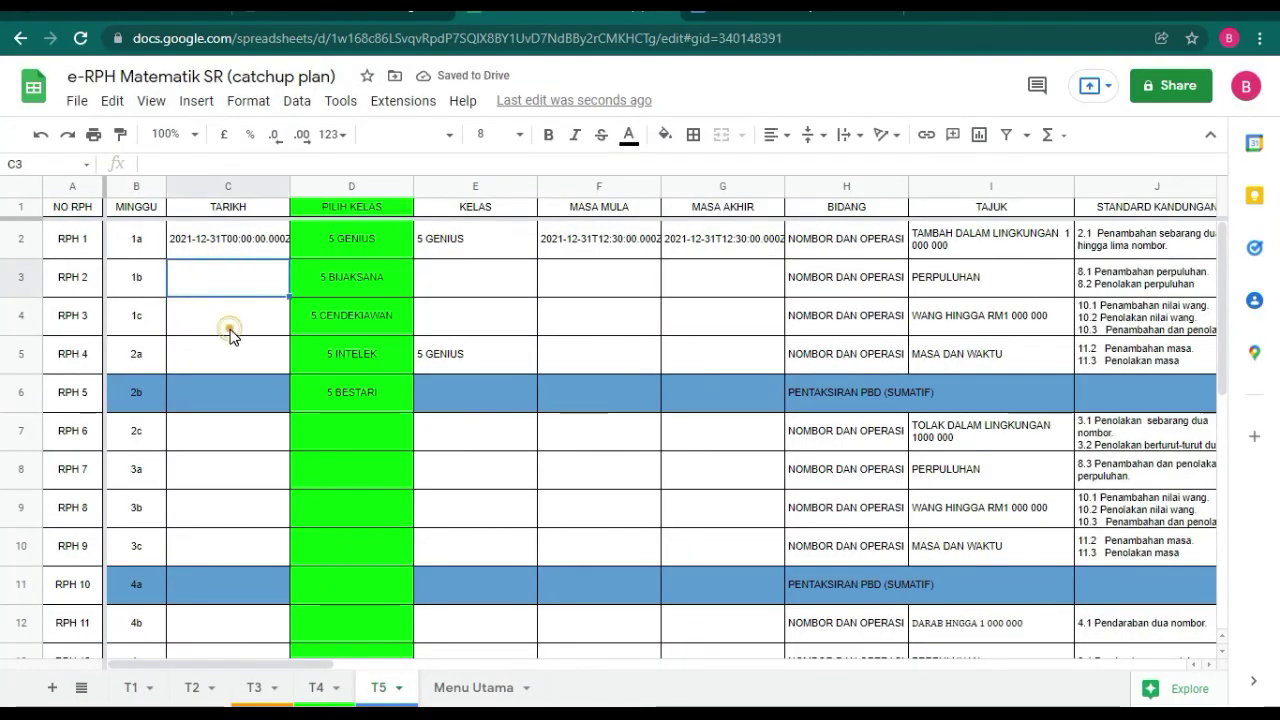
left_click(229, 325)
left_click(230, 356)
left_click(464, 360)
left_click(457, 268)
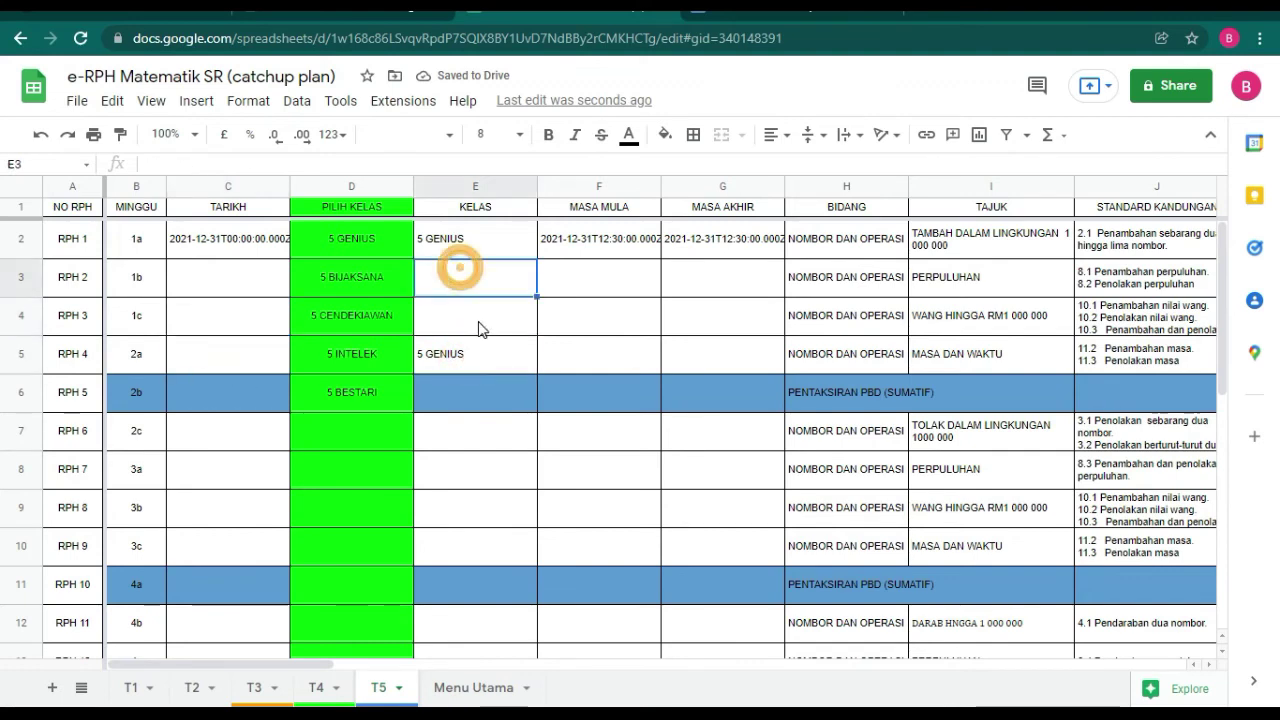
left_click(466, 312)
left_click(595, 318)
left_click(590, 264)
left_click(709, 320)
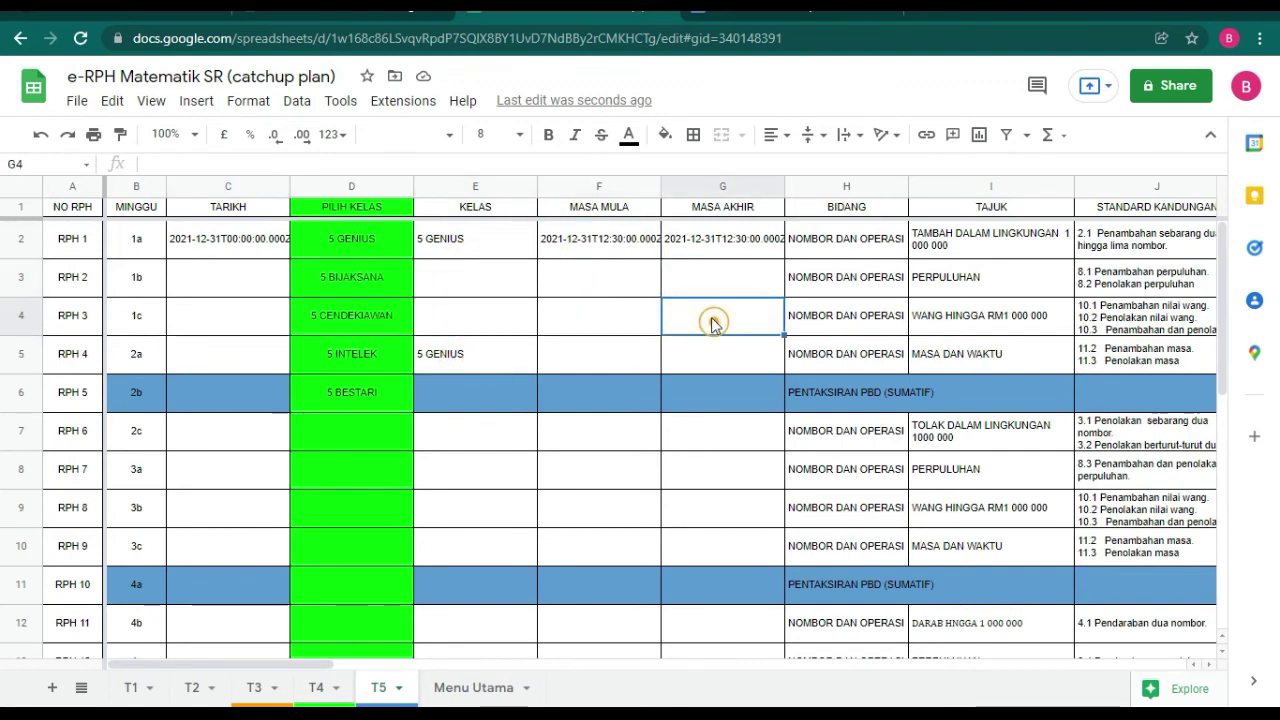
left_click(602, 327)
left_click(605, 285)
left_click(697, 292)
left_click(605, 278)
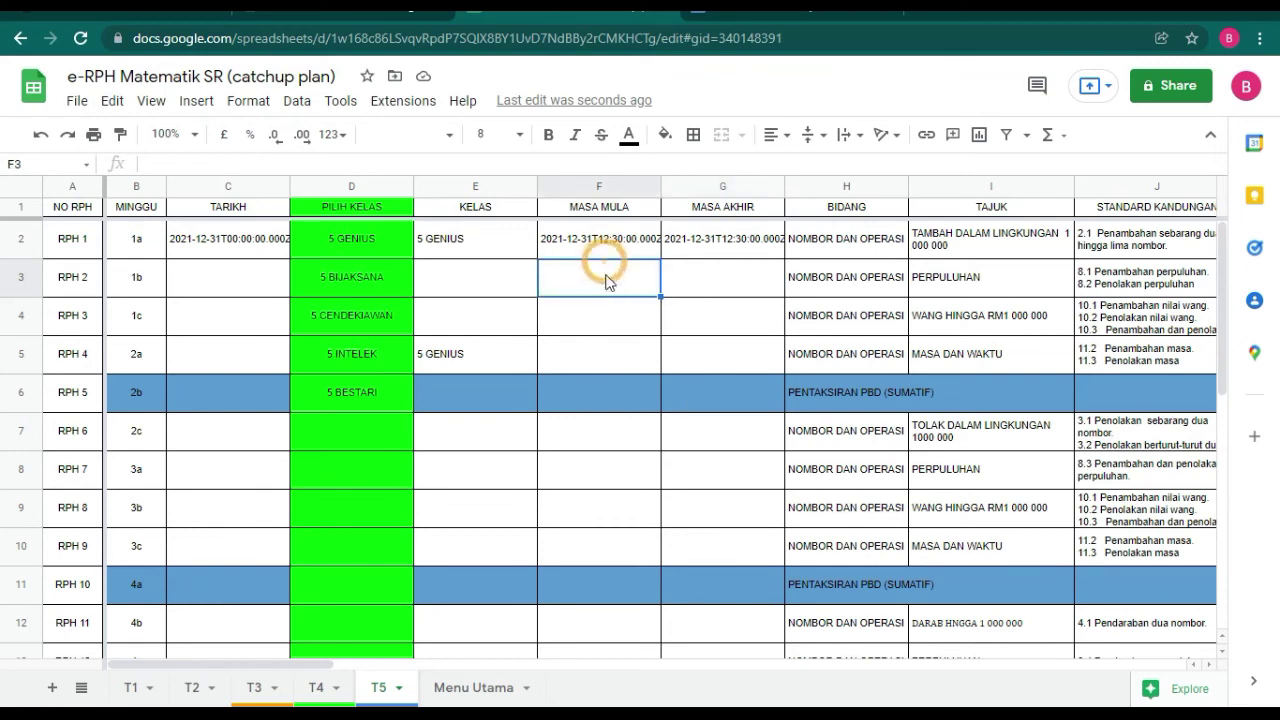
left_click(712, 285)
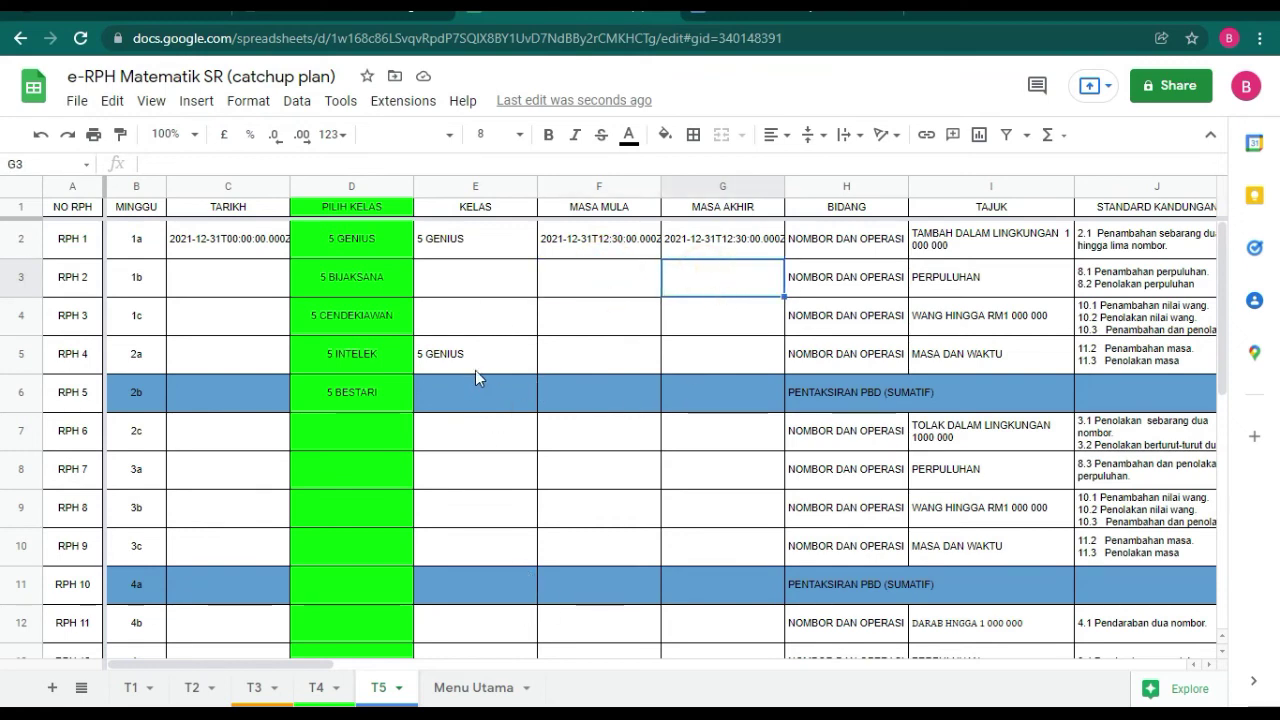
Copy the date 31/12/2021 from RPH 1's TARIKH cell into RPH 2's TARIKH cell on the T5 sheet.
left_click(224, 279)
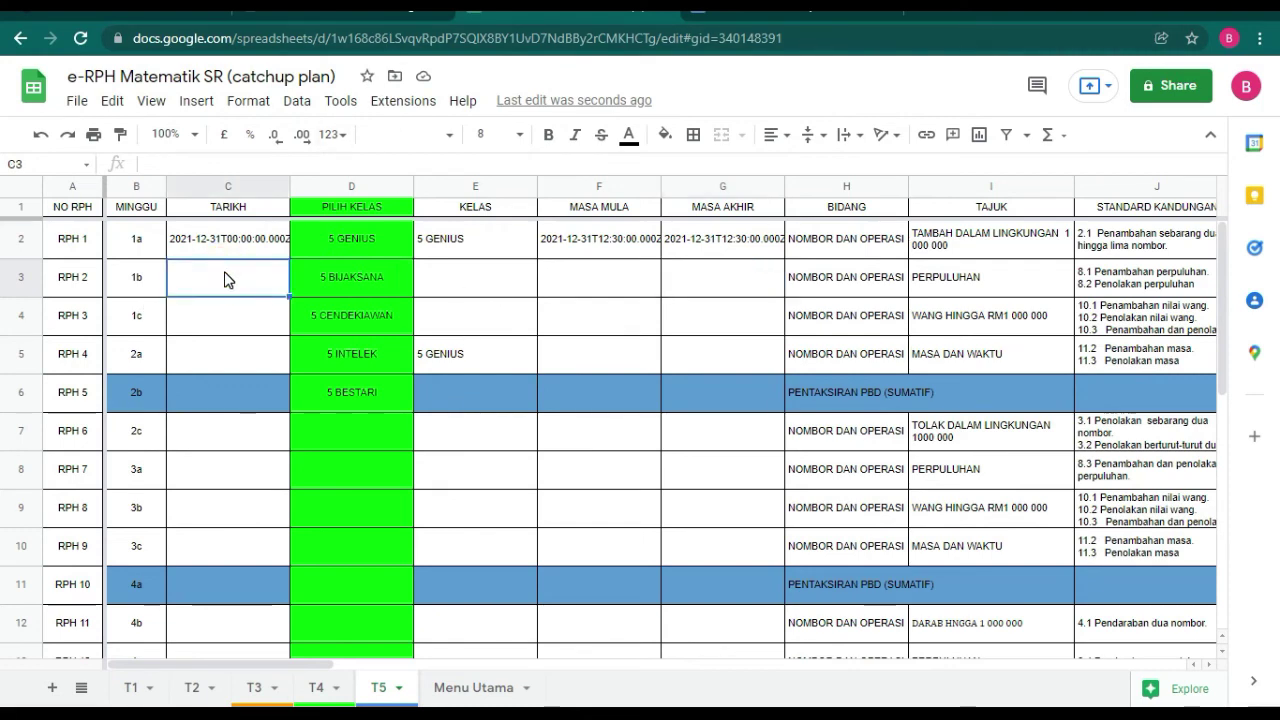
double_click(230, 280)
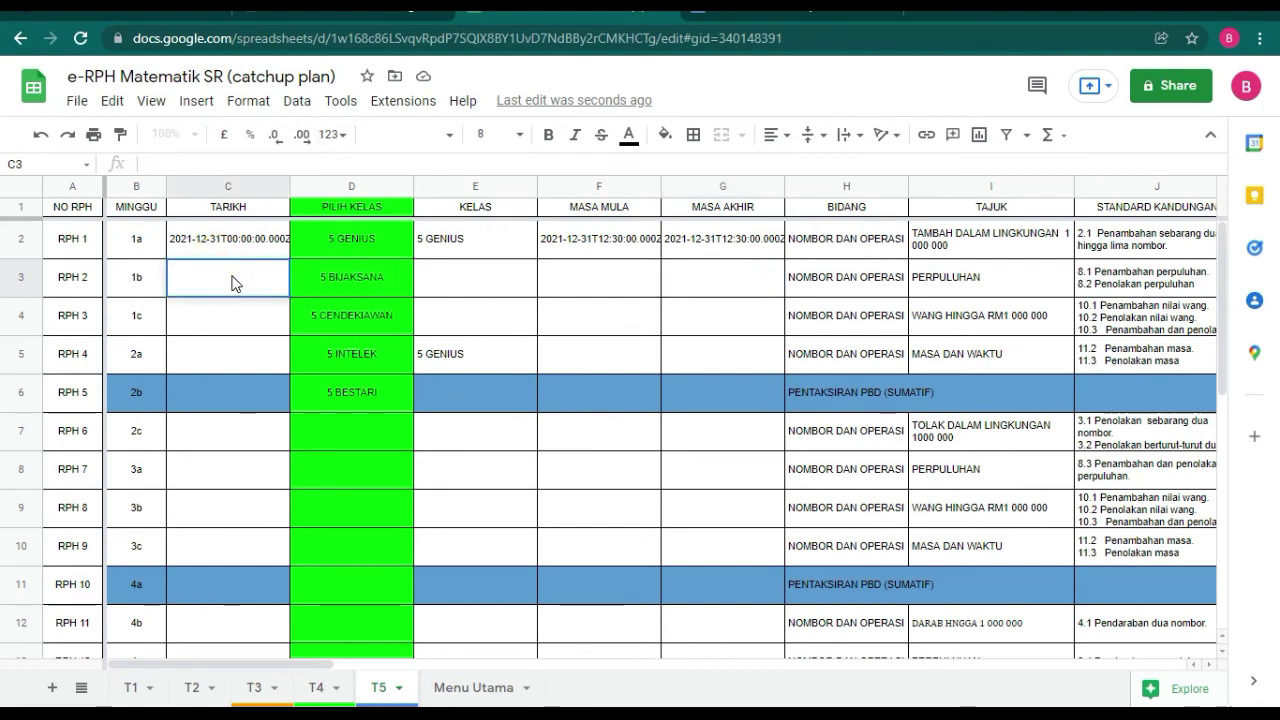
left_click(247, 236)
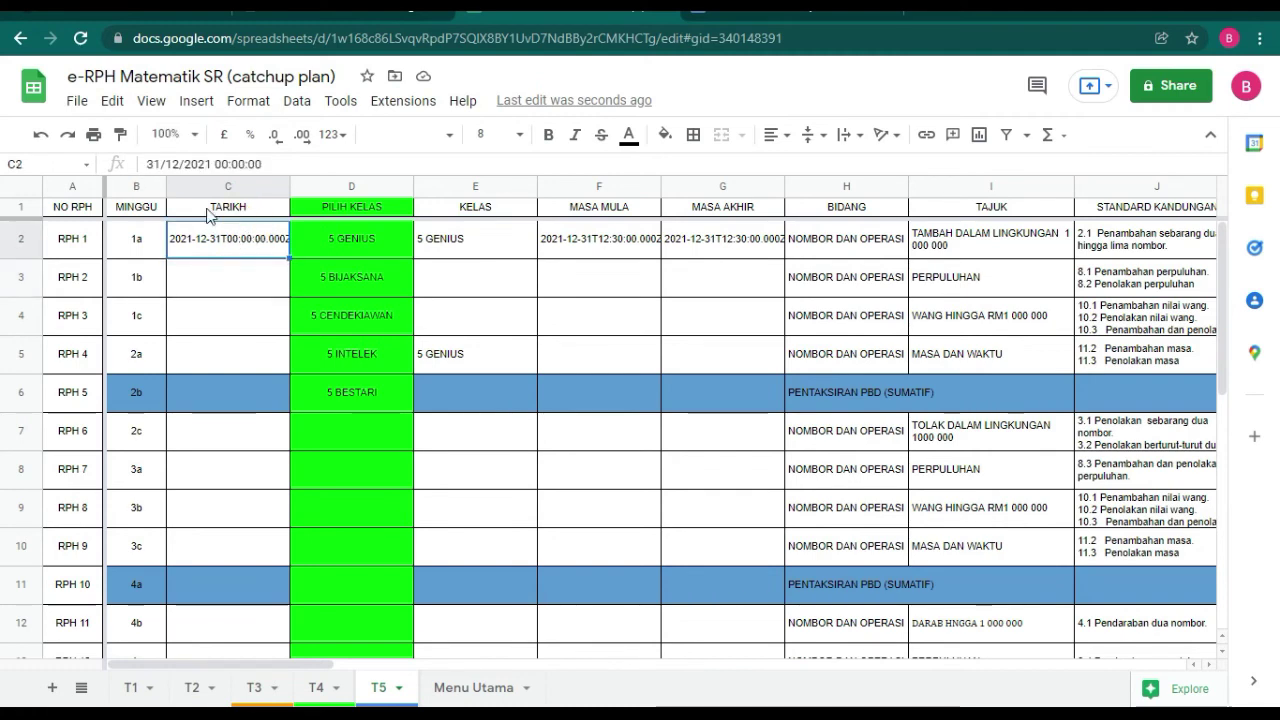
left_click_drag(212, 164, 127, 168)
key("ctrl+c")
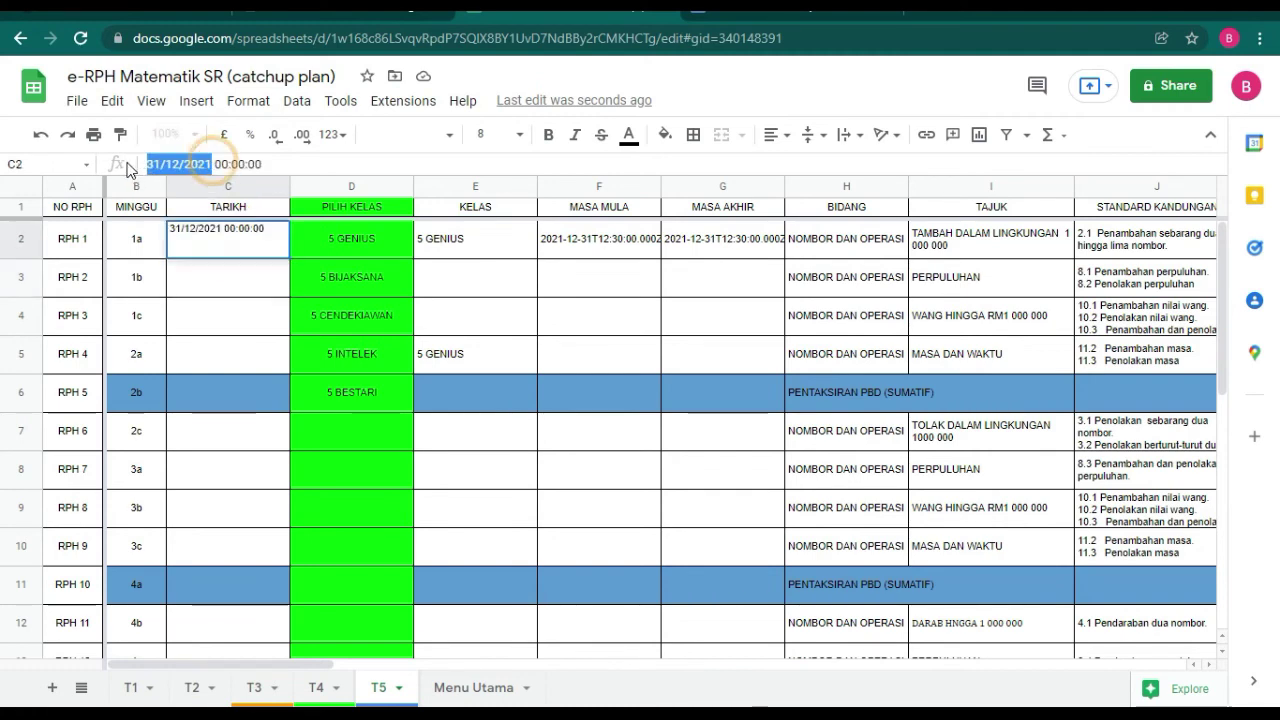
left_click(203, 270)
key("ctrl+v")
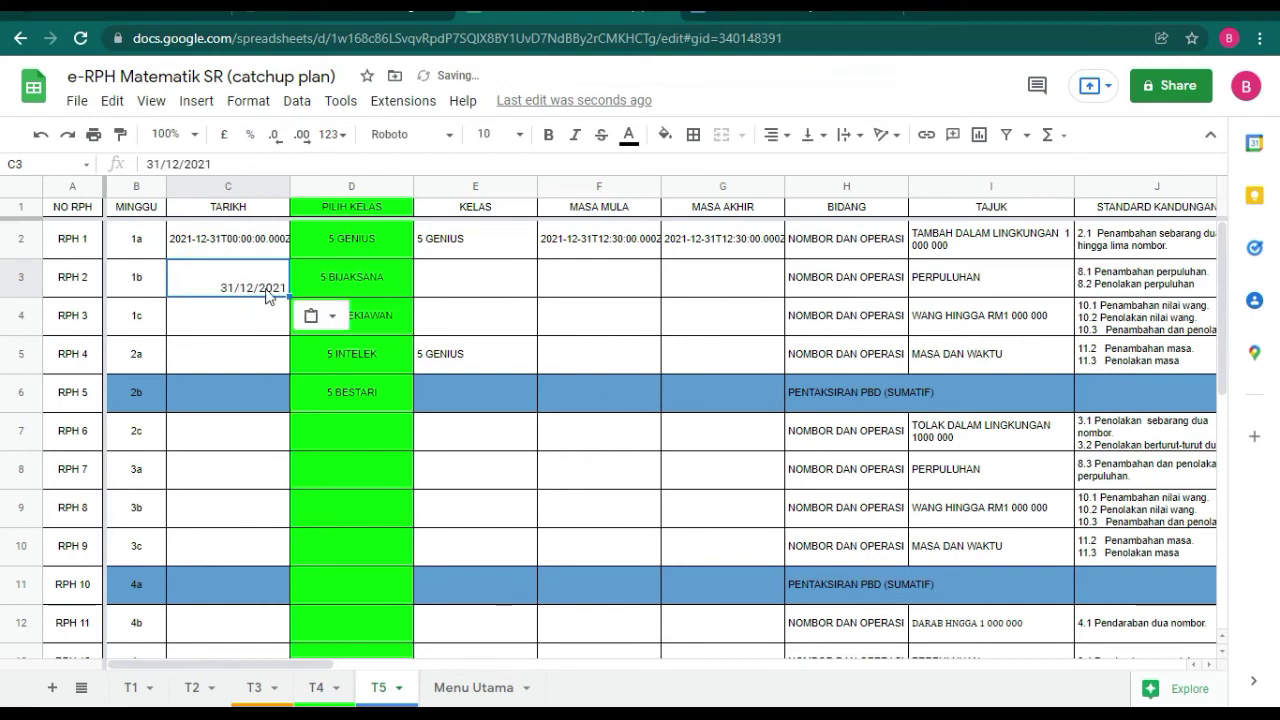
left_click(456, 285)
left_click(232, 287)
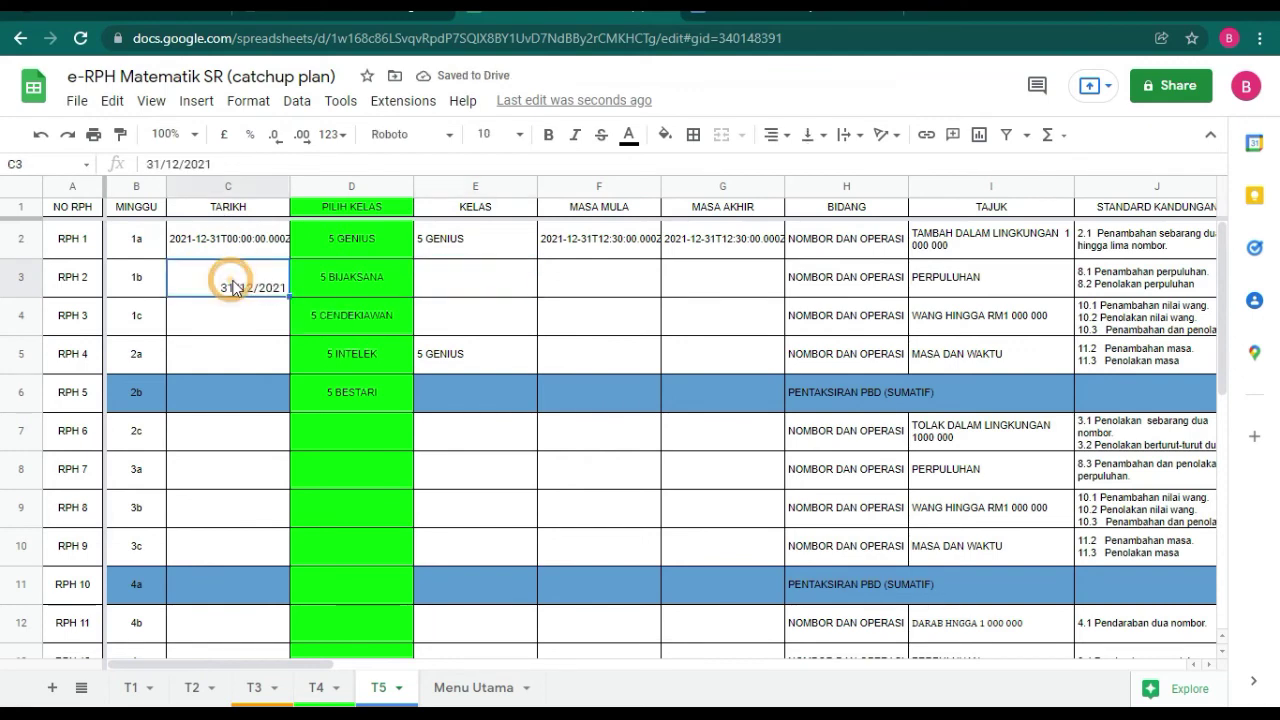
Copy the class 5 BIJAKSANA from RPH 2's PILIH KELAS cell into its KELAS cell without the green formatting.
left_click(500, 287)
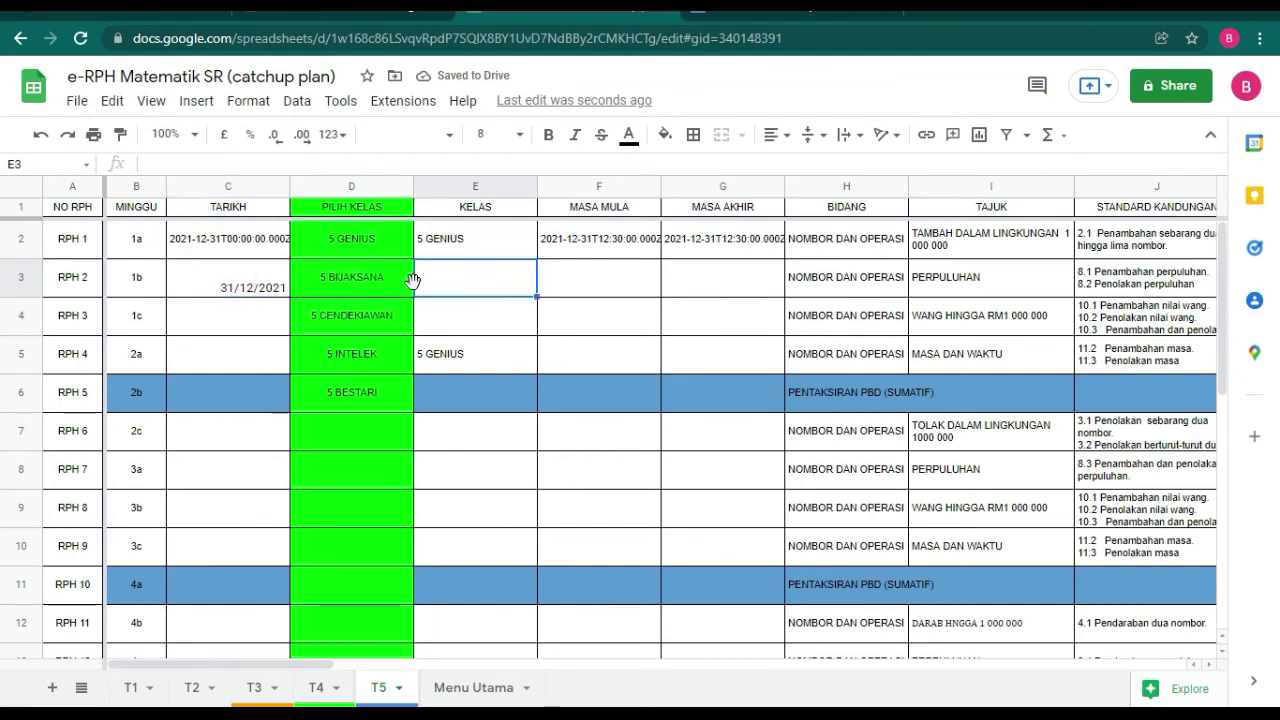
left_click(354, 285)
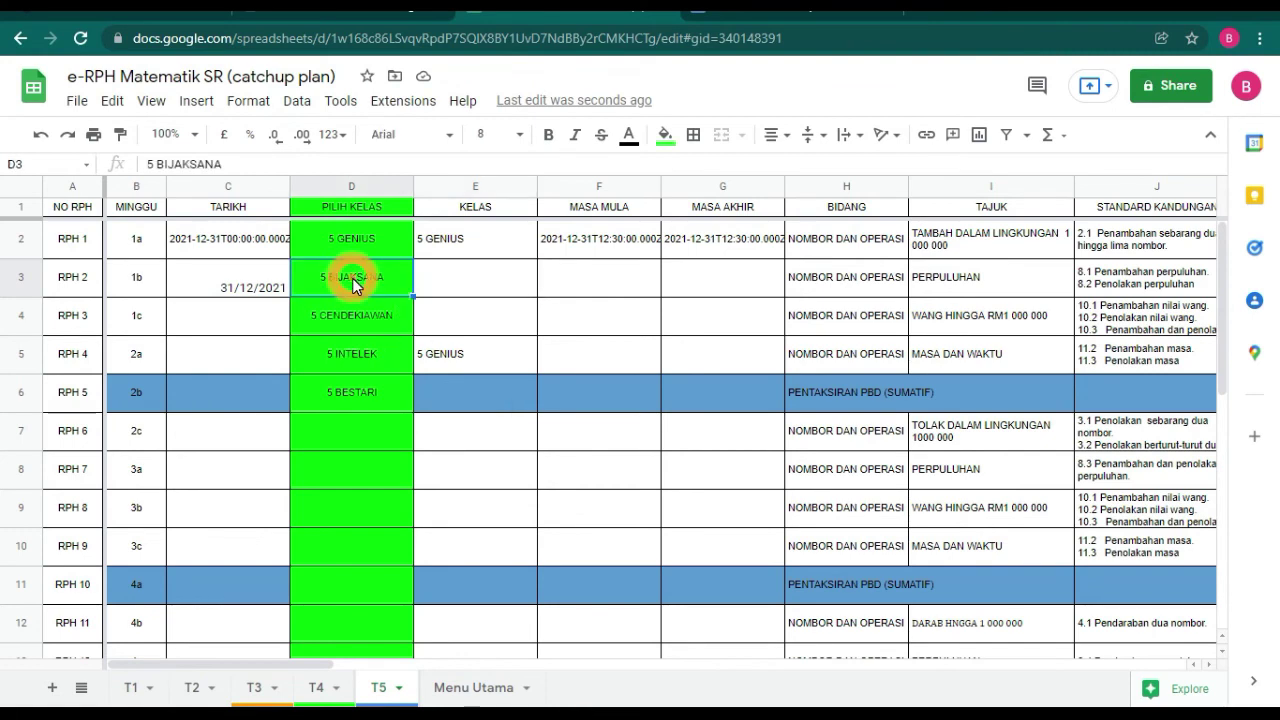
key("ctrl+c")
right_click(448, 283)
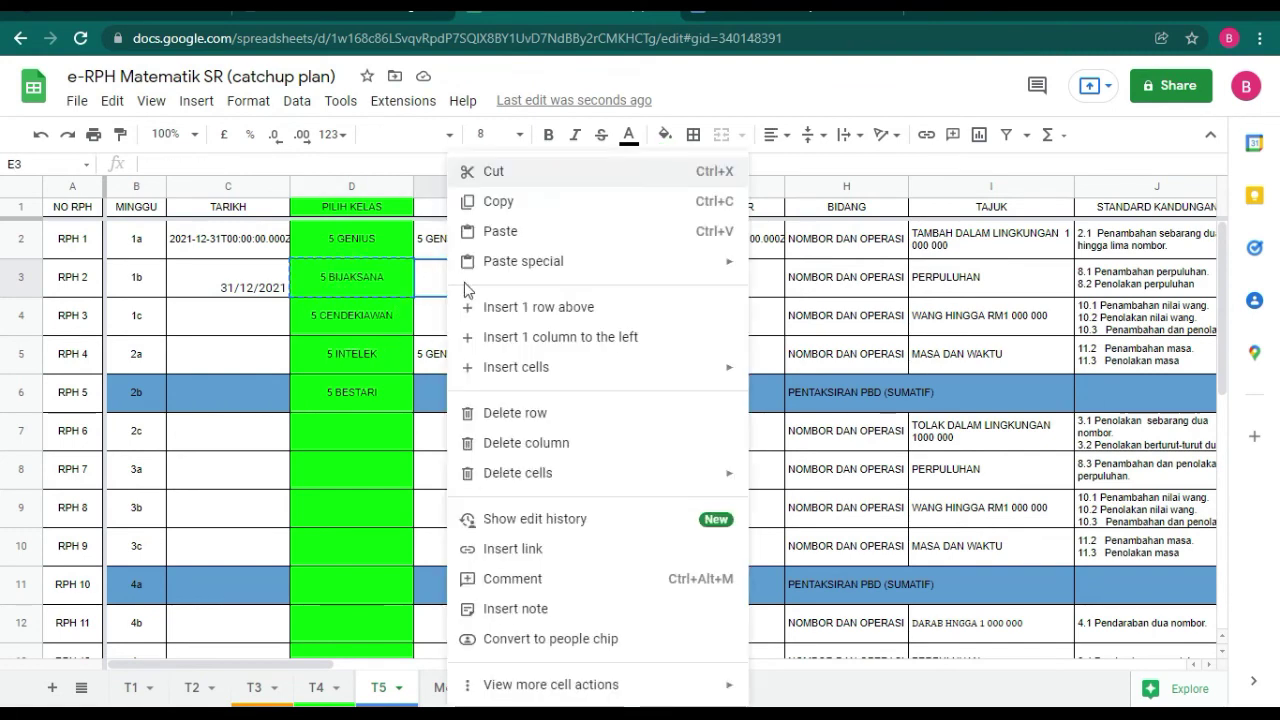
mouse_move(640, 262)
left_click(787, 270)
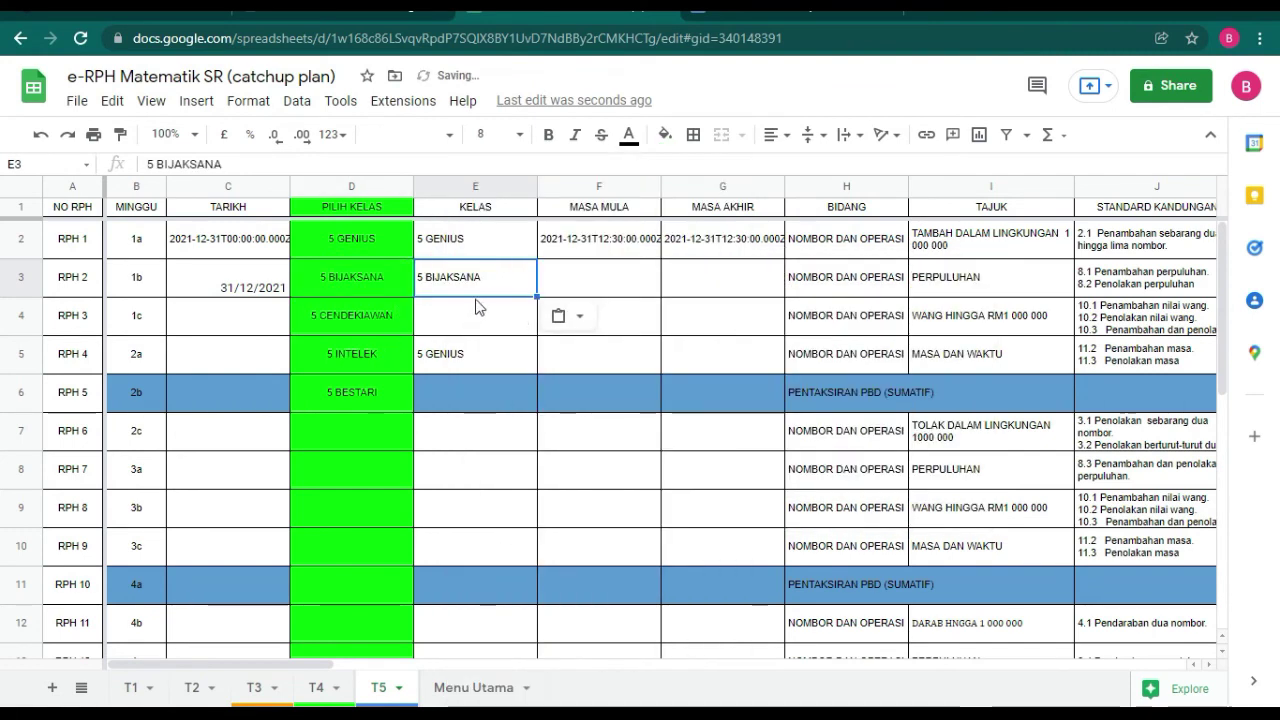
Fill RPH 1's MASA MULA and MASA AKHIR cells down into the RPH 2 row.
left_click(620, 266)
left_click_drag(612, 245, 705, 248)
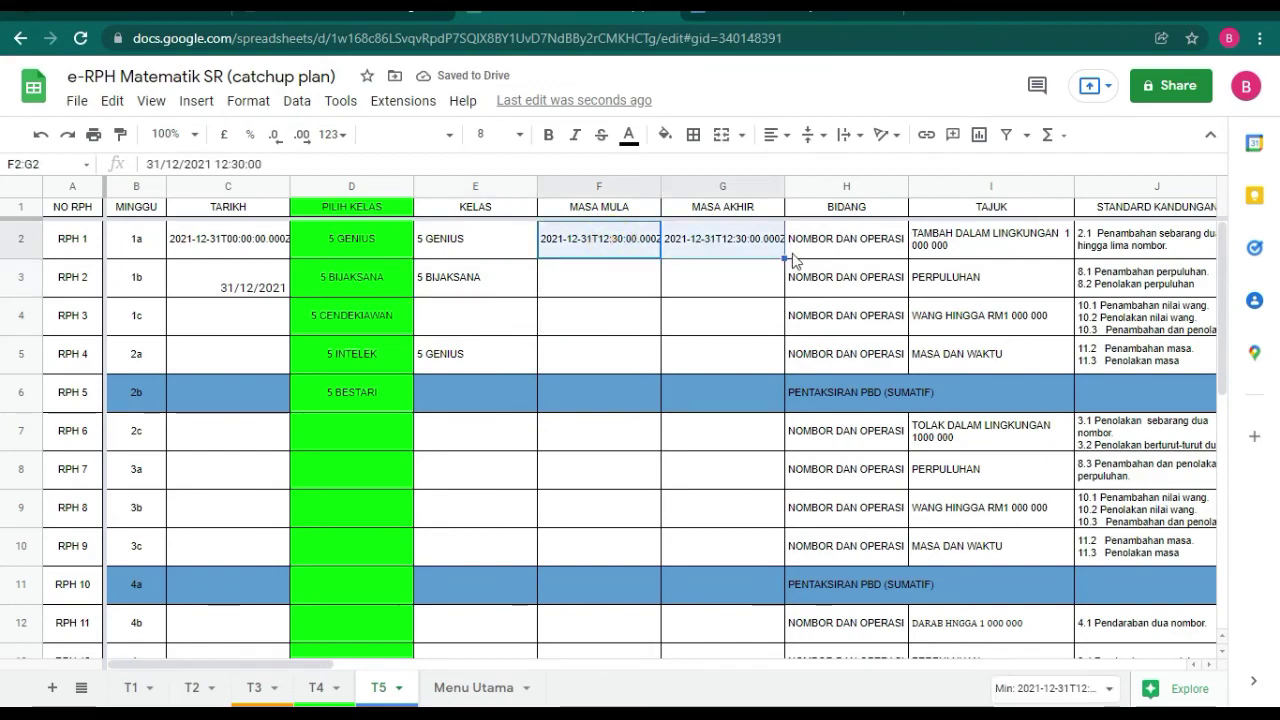
left_click_drag(785, 258, 783, 296)
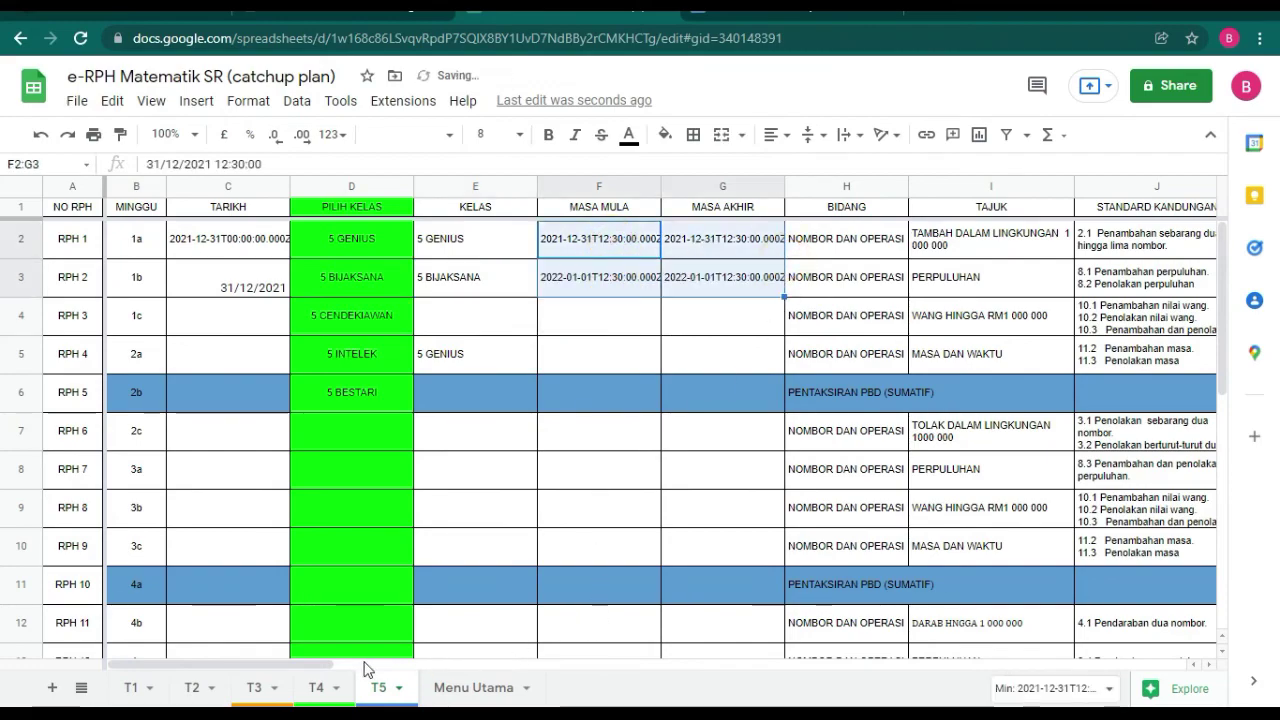
left_click_drag(330, 664, 6, 651)
left_click(207, 291)
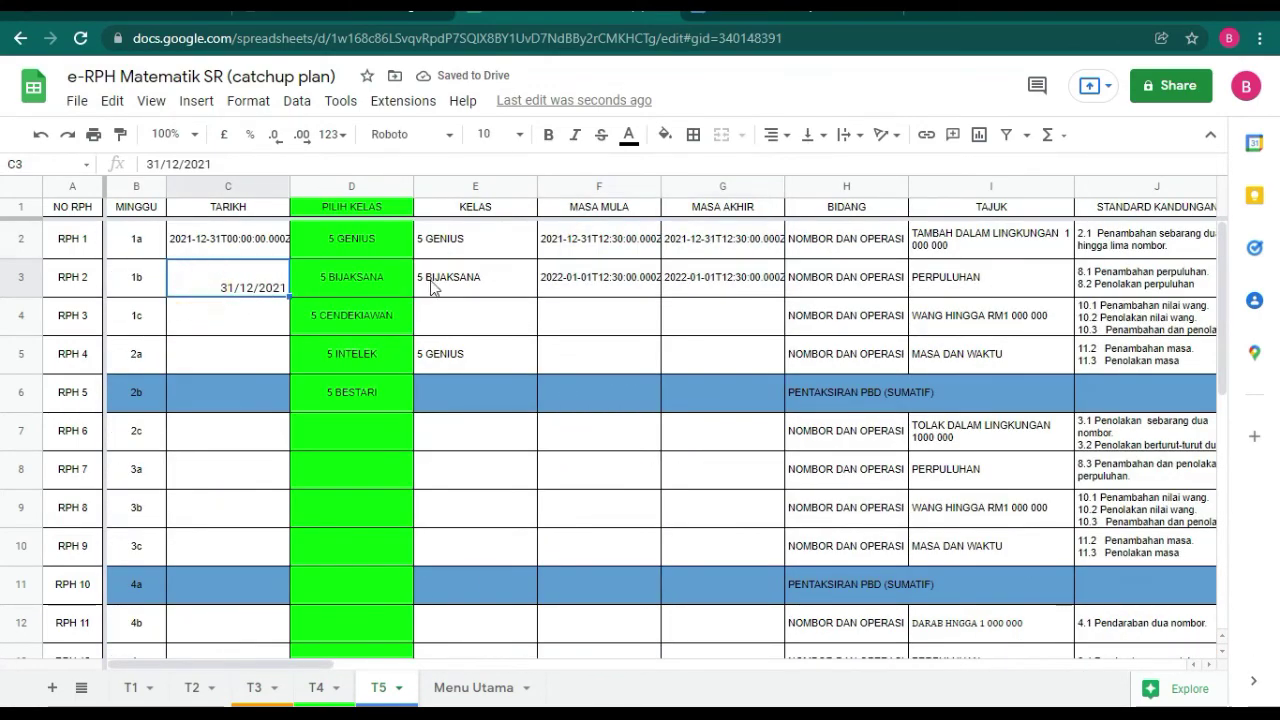
left_click(76, 282)
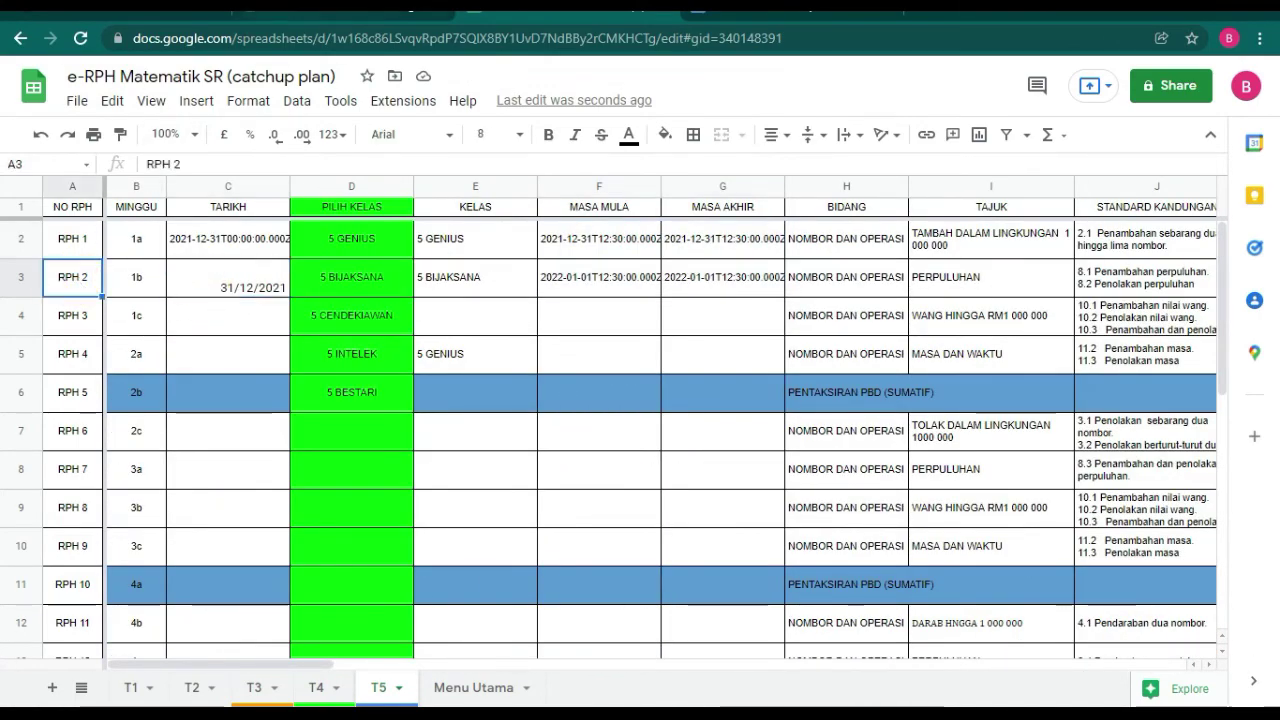
Open the CETAK ERPH THN 2 spreadsheet from Google Drive and set NO ERPH to RPH 2.
left_click(261, 15)
double_click(866, 395)
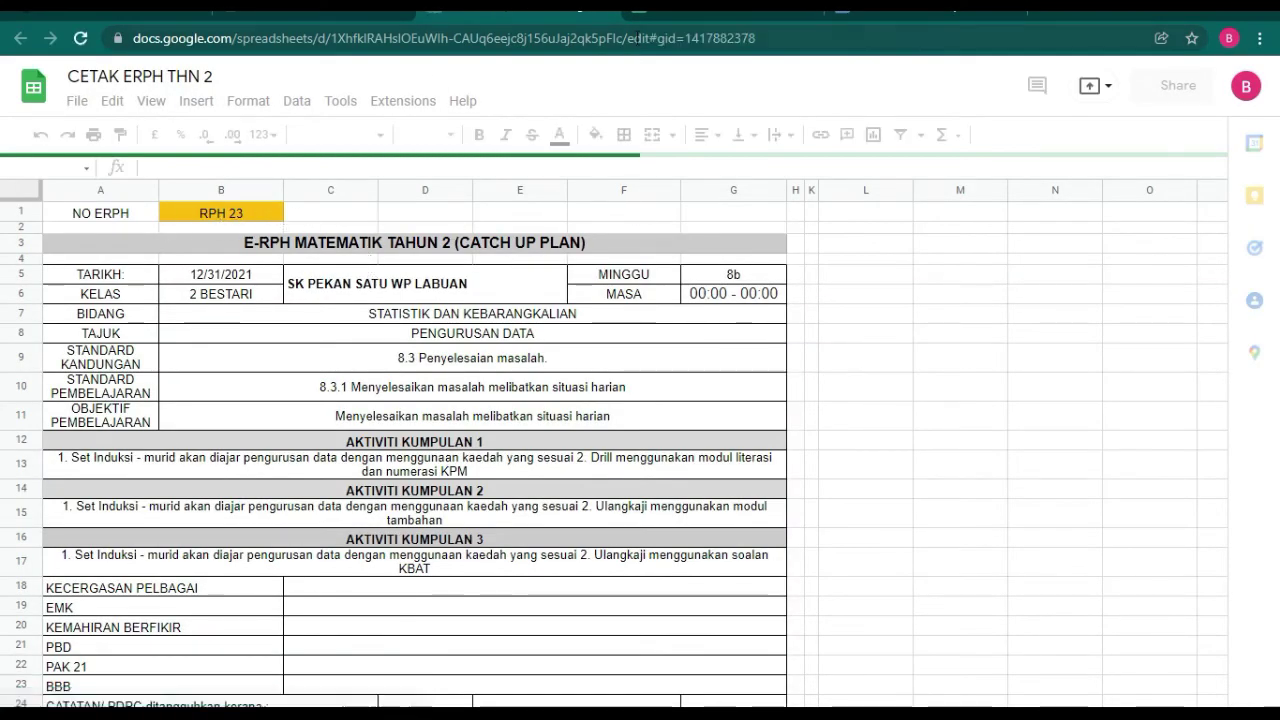
double_click(273, 207)
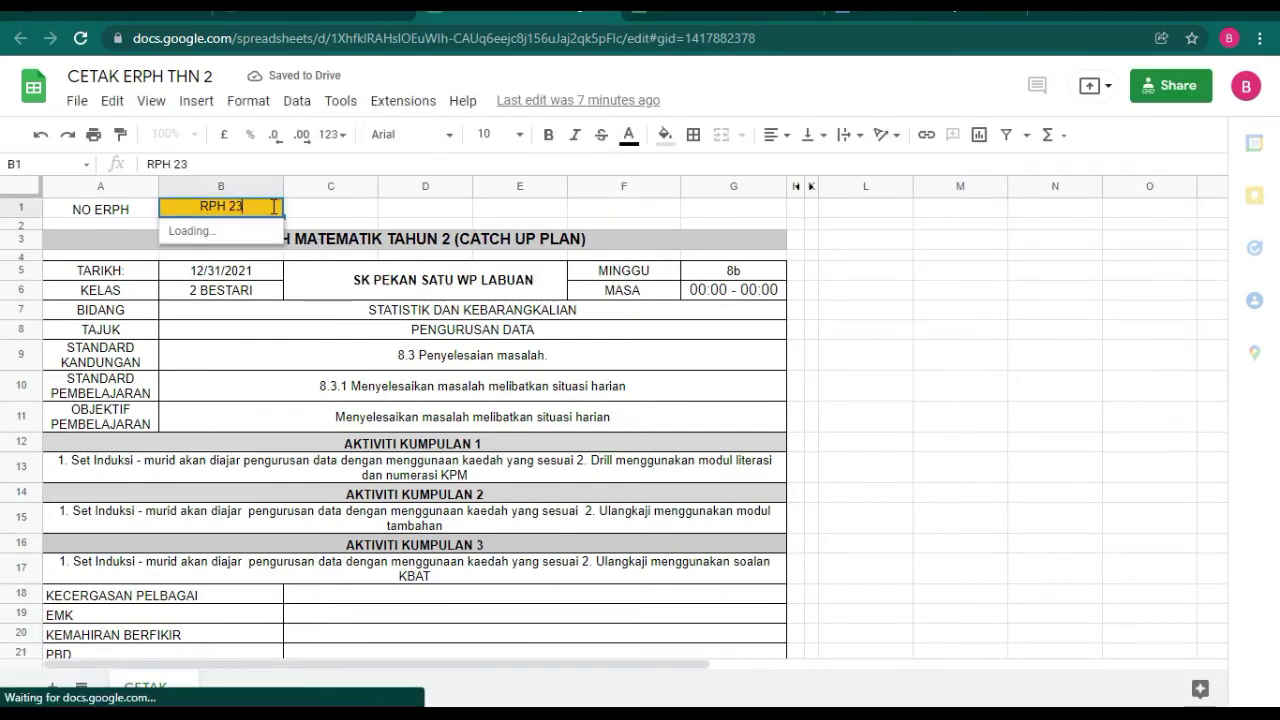
left_click(219, 257)
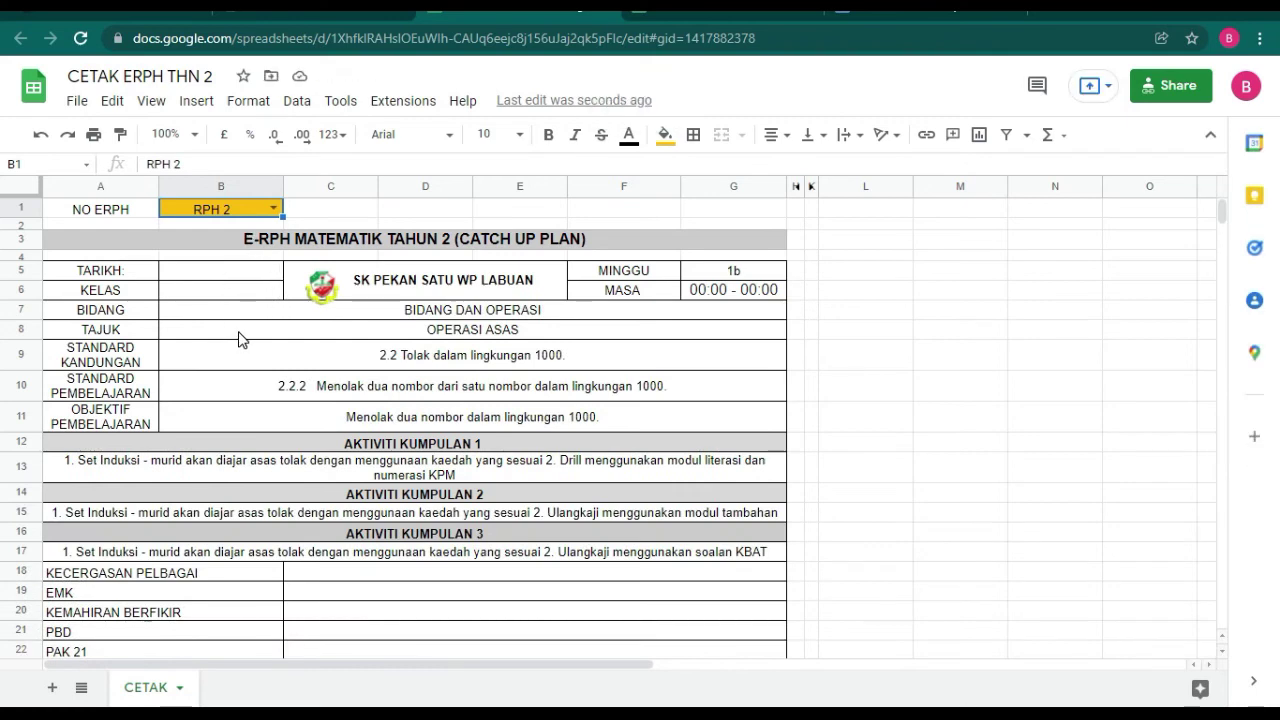
left_click(240, 330)
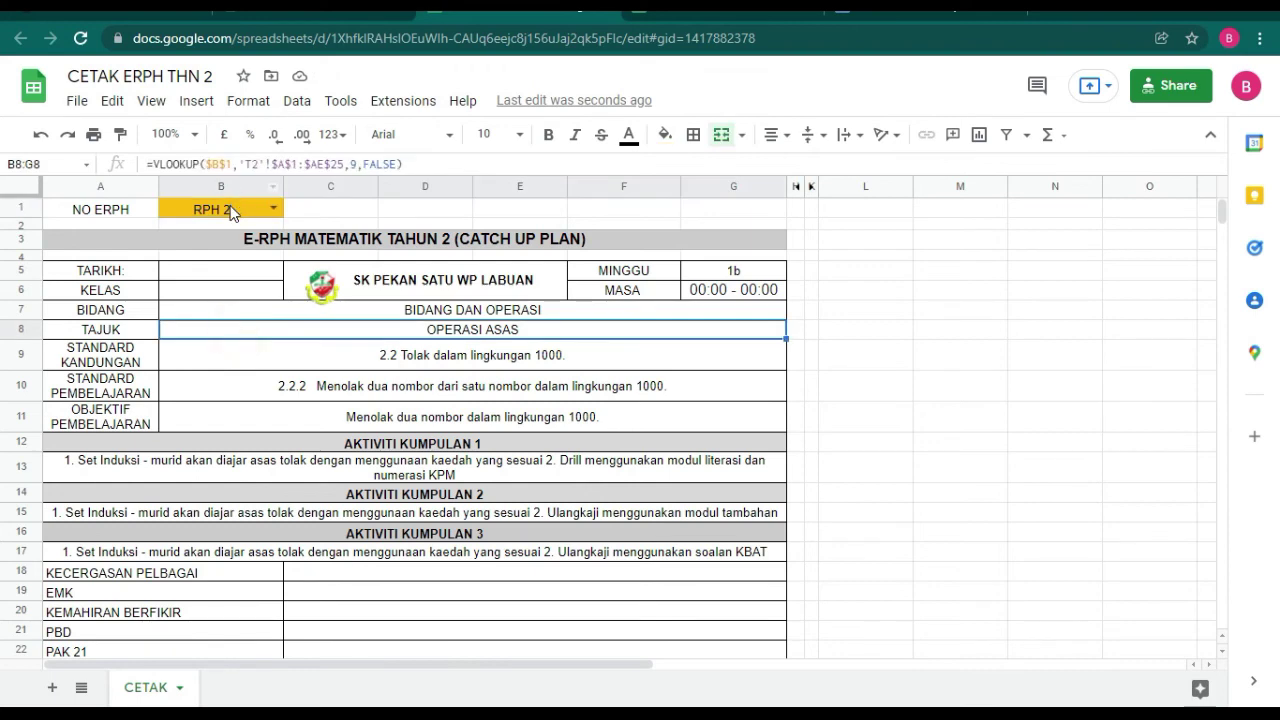
left_click(231, 208)
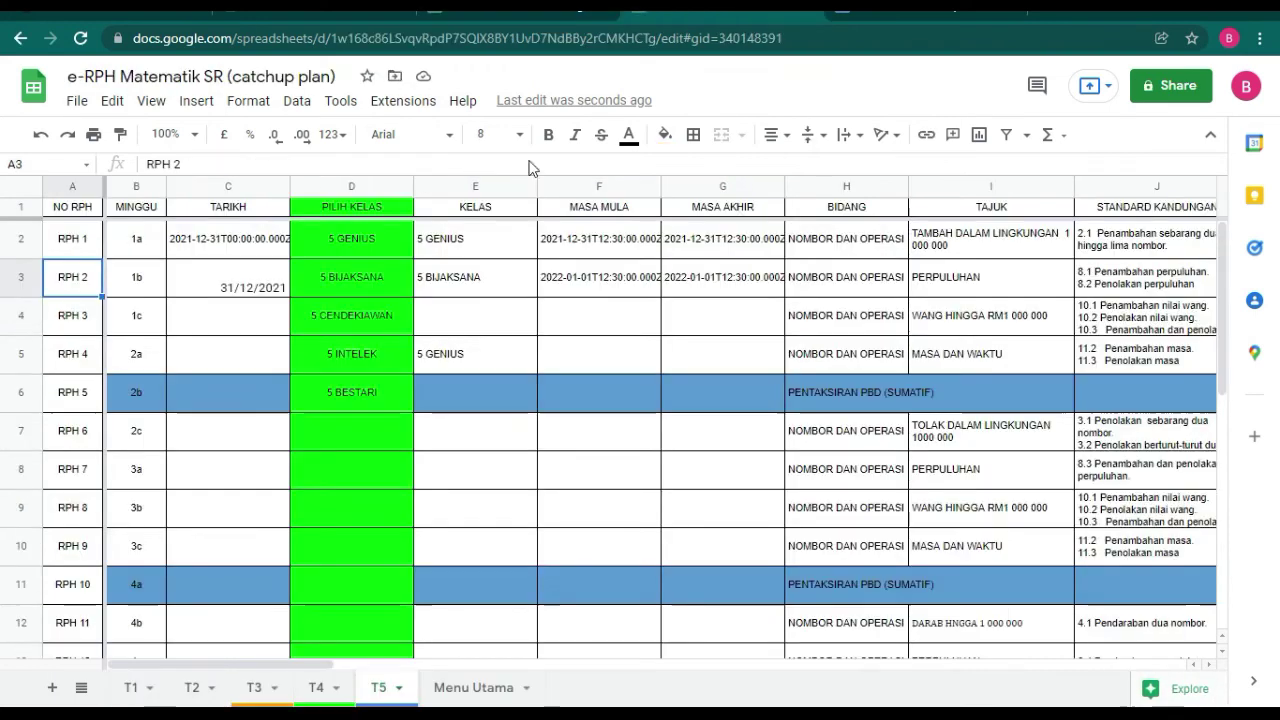
Return to the e-RPH Matematik SR (catchup plan) spreadsheet and compare the TARIKH cells of RPH 1 and RPH 2.
left_click(690, 14)
left_click(218, 286)
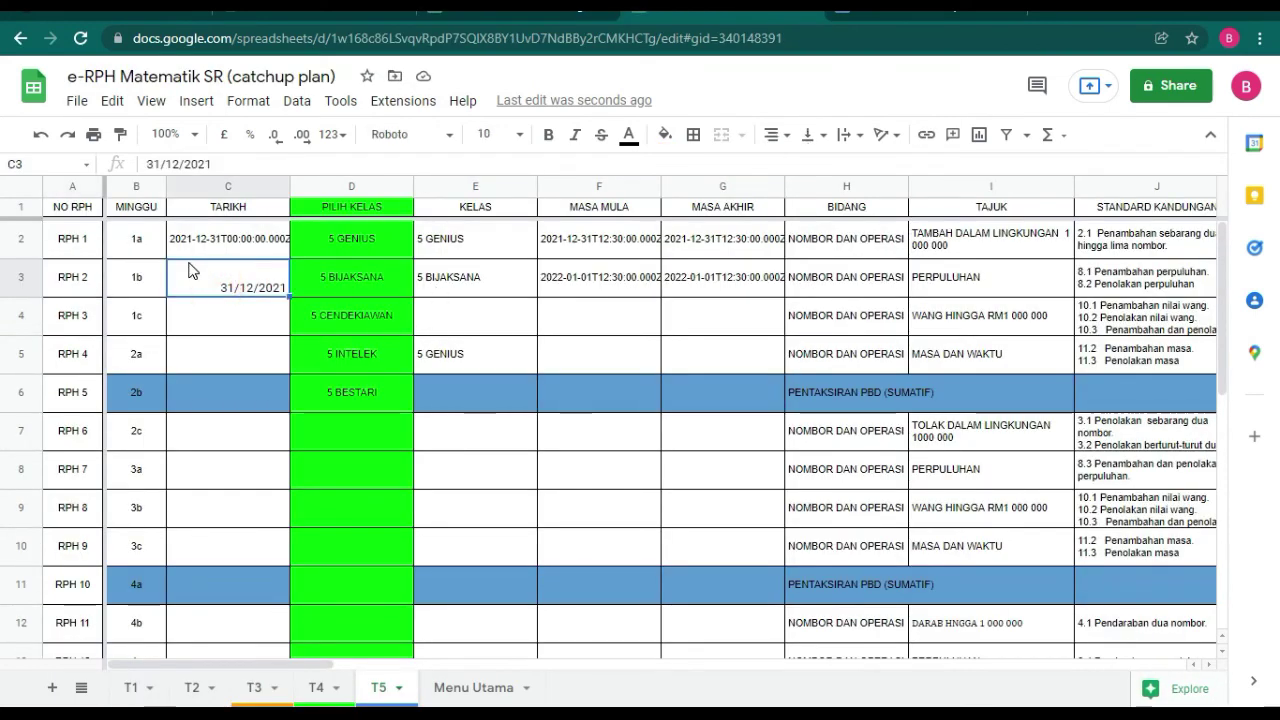
left_click(232, 240)
left_click(224, 286)
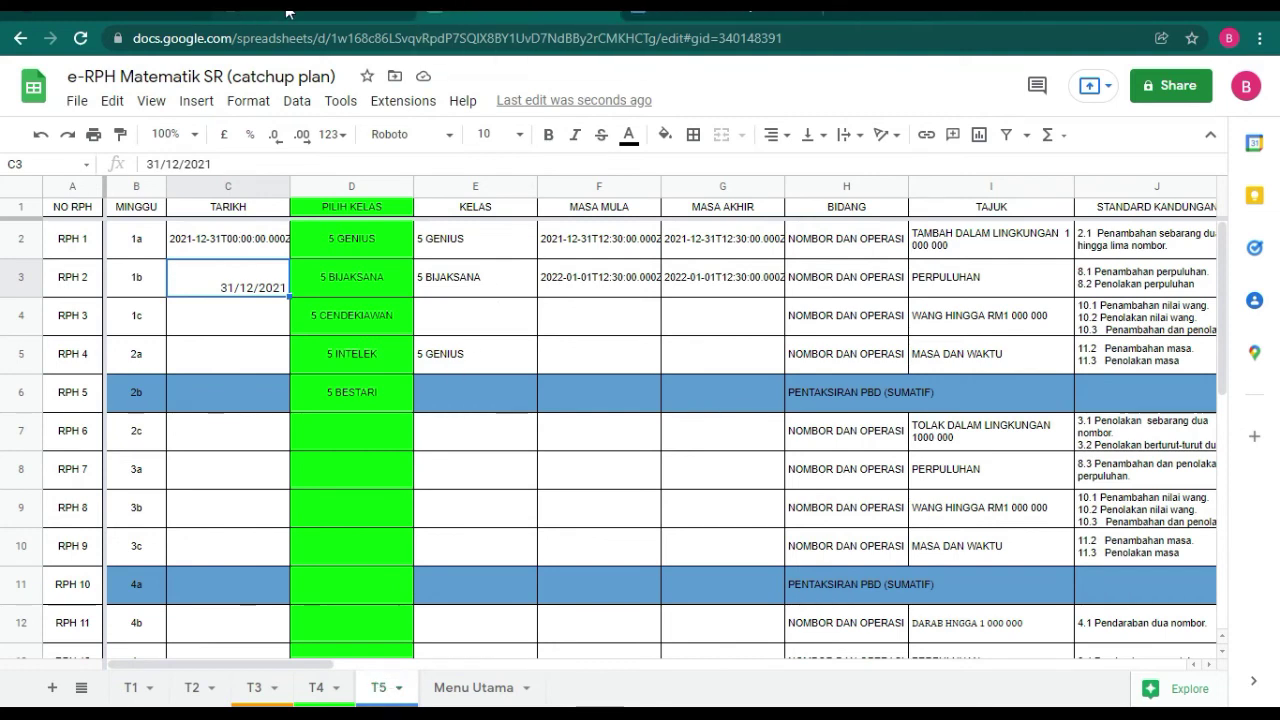
Open the CETAK ERPH THN 5 spreadsheet from Google Drive and set NO ERPH to RPH 2.
left_click(455, 14)
double_click(606, 626)
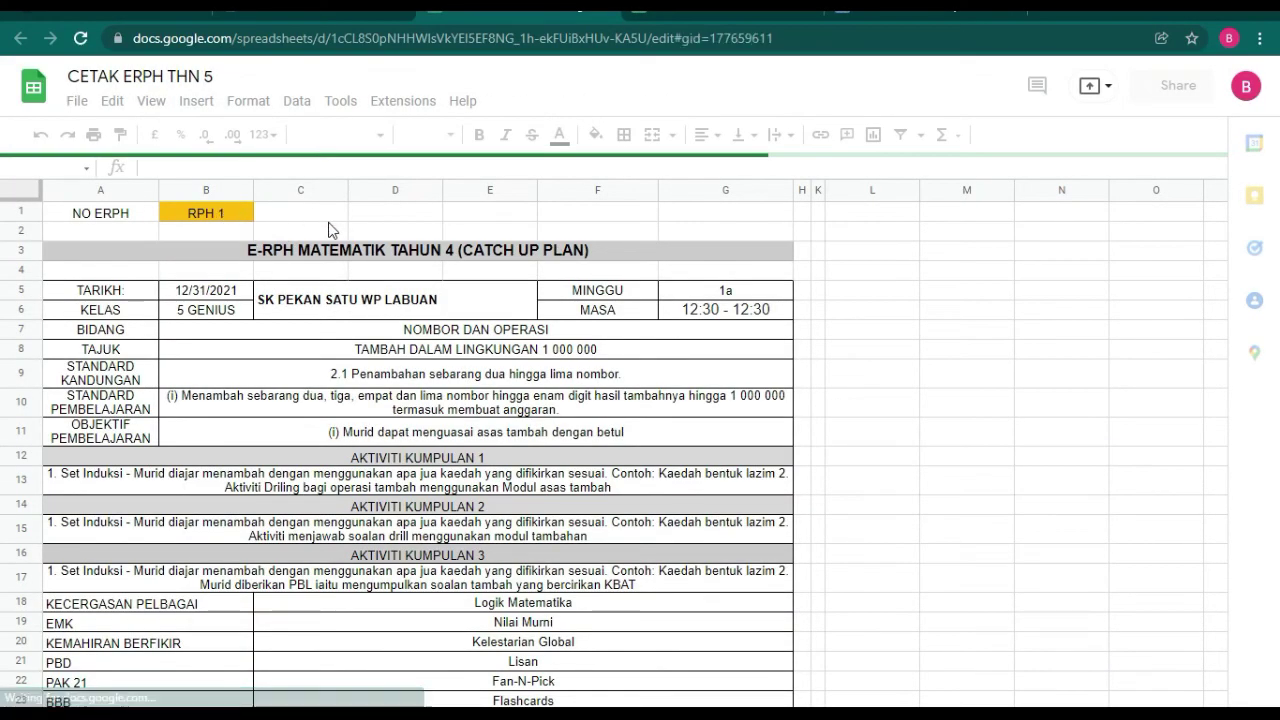
left_click(322, 220)
left_click(243, 212)
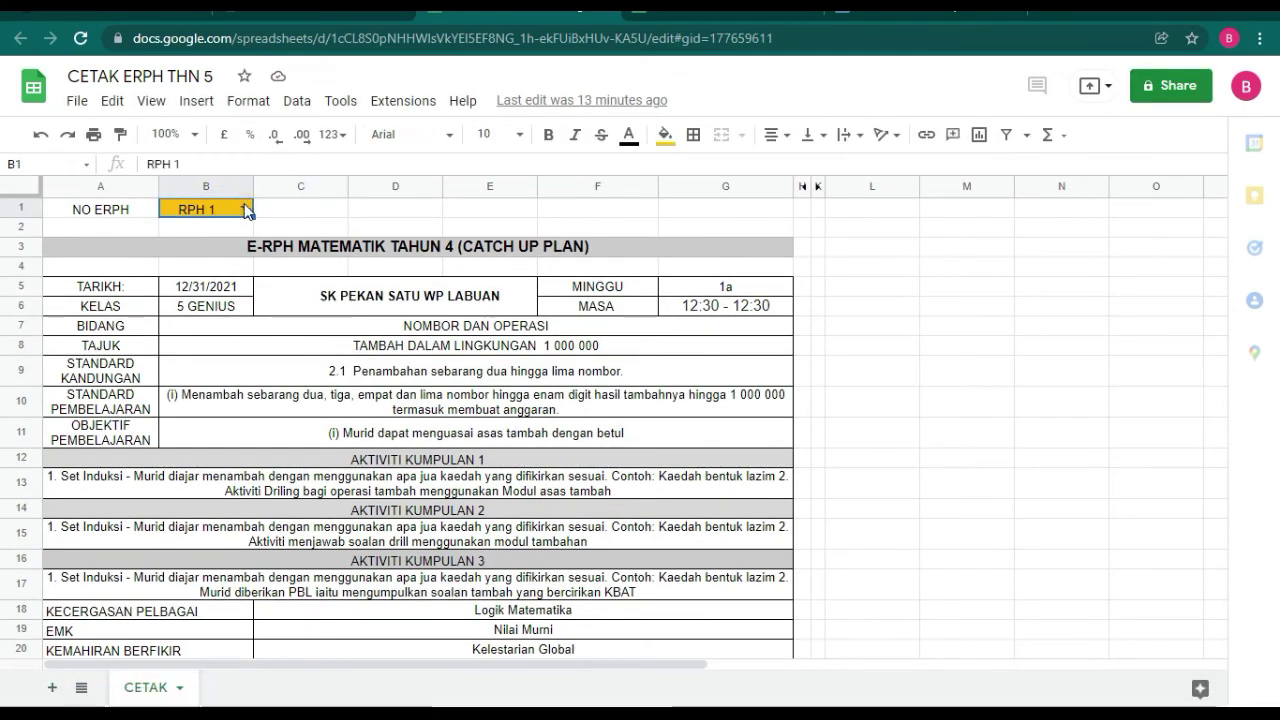
left_click(244, 209)
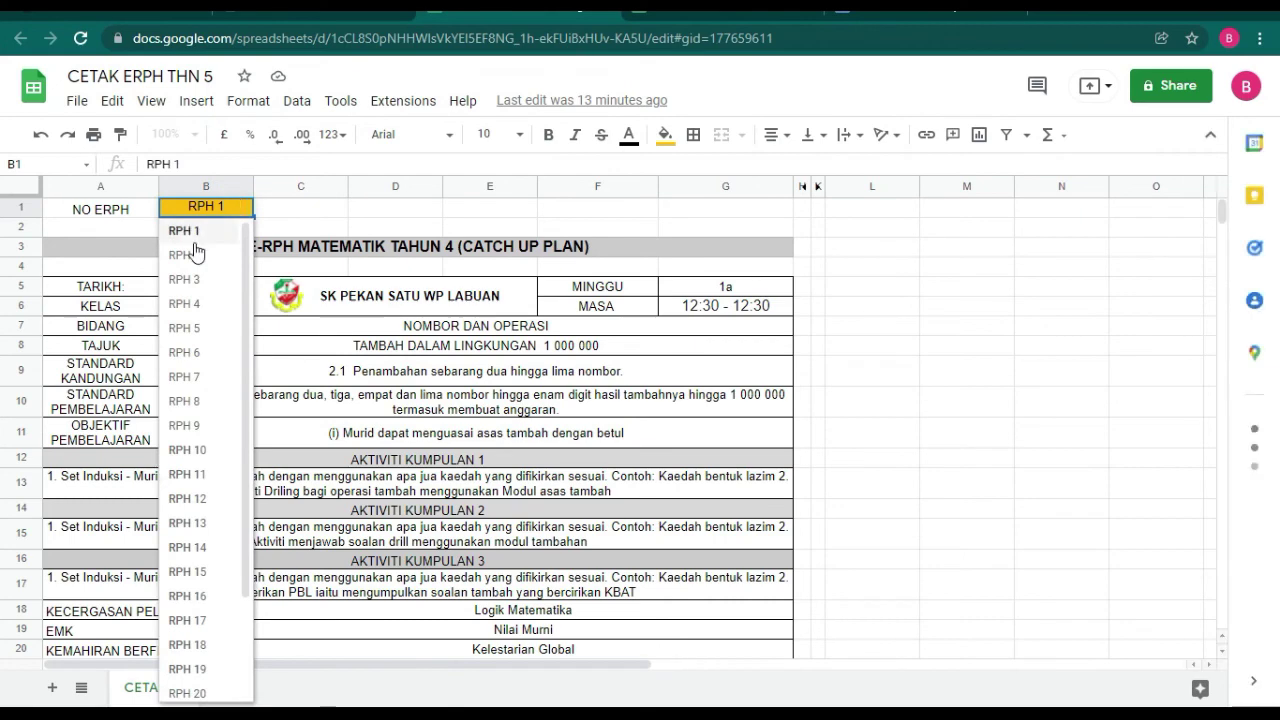
left_click(200, 255)
left_click(284, 322)
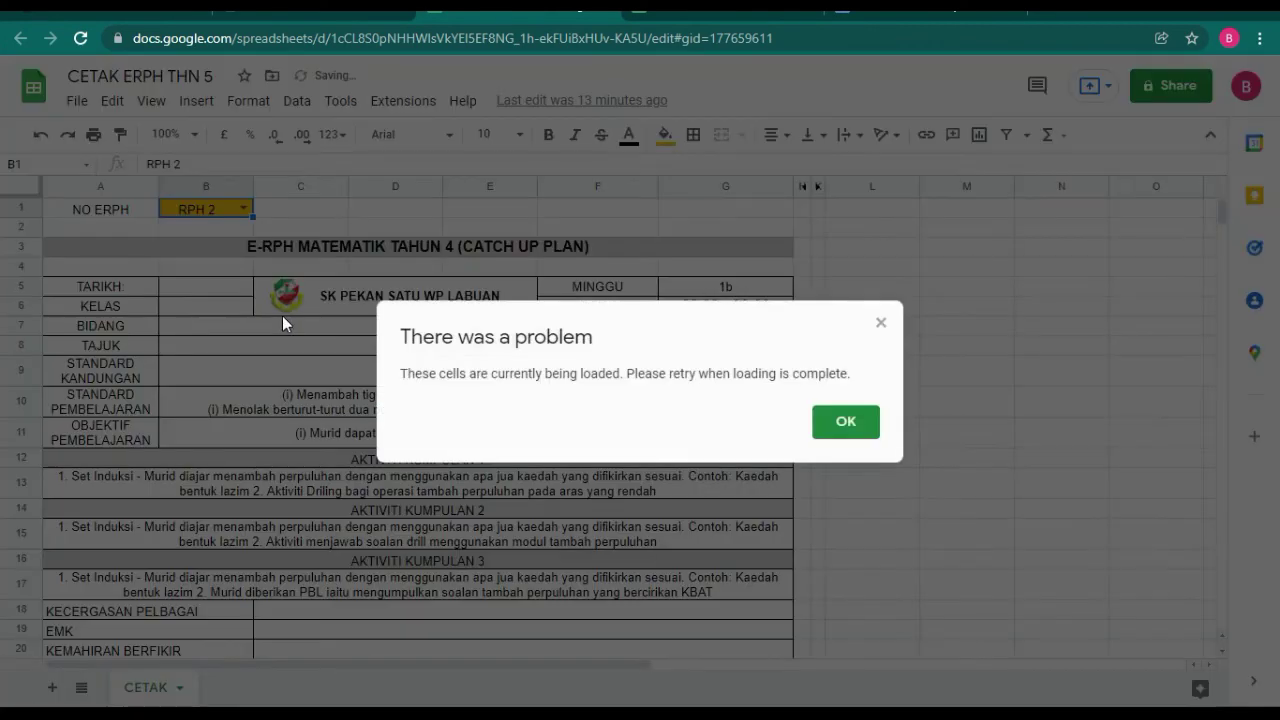
left_click(843, 421)
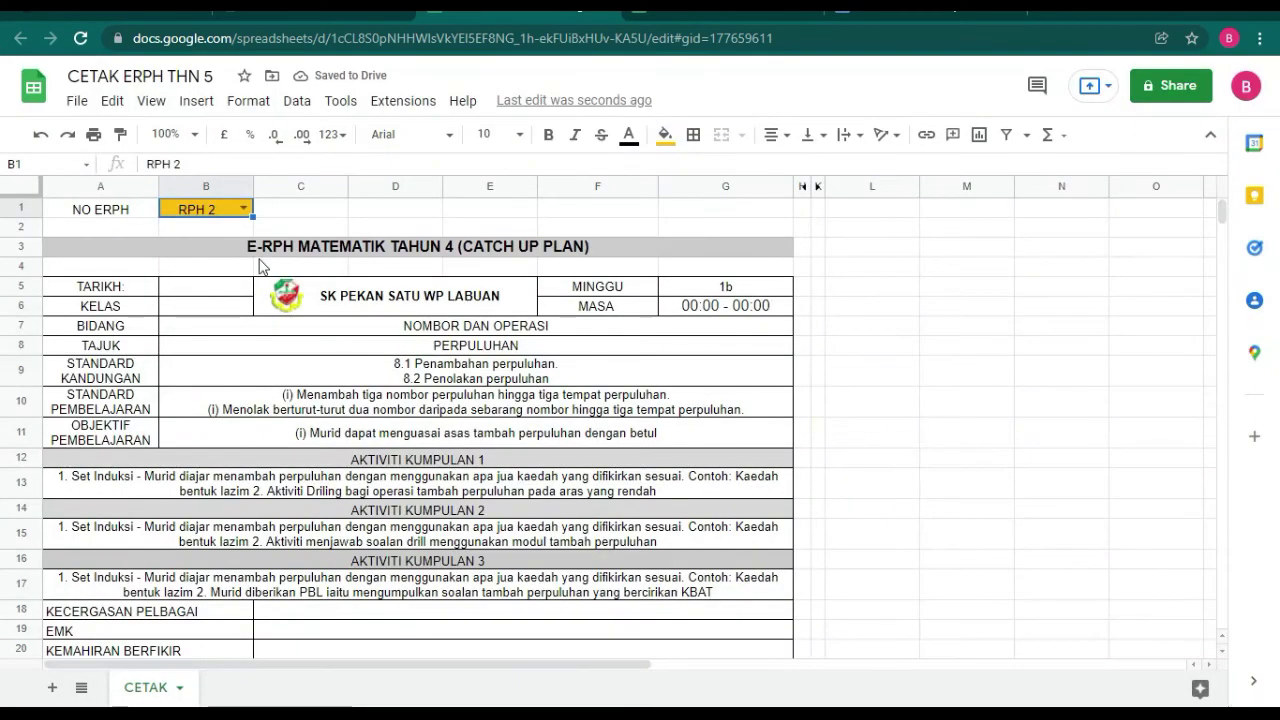
Reselect RPH 2 as the NO ERPH and check the formula in the TAJUK cell.
left_click(243, 208)
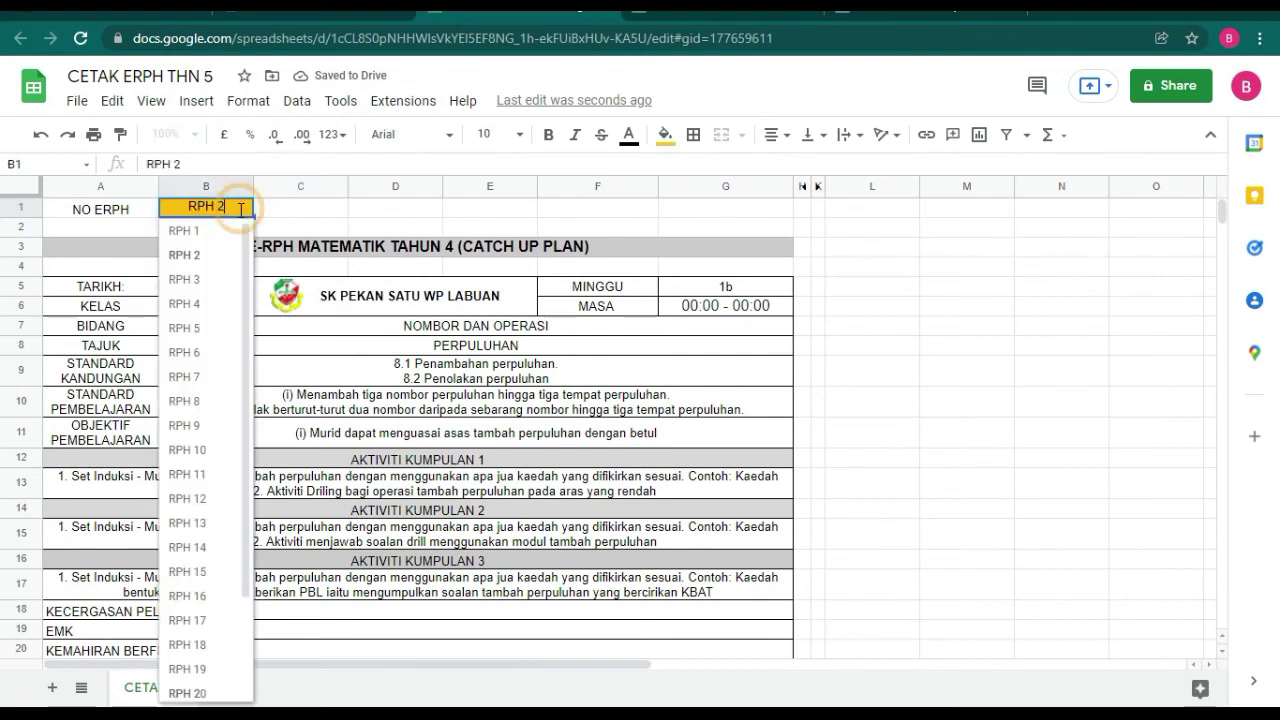
left_click(206, 258)
left_click(282, 347)
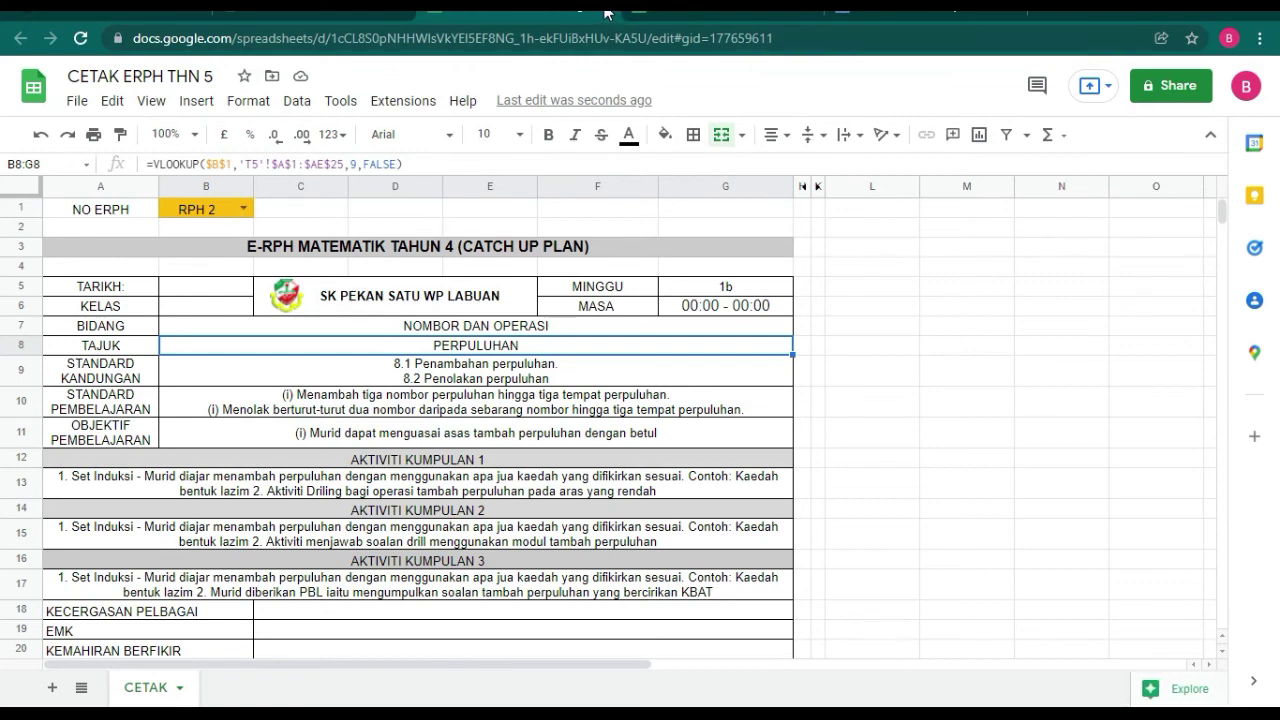
Unhide the T5 sheet in CETAK ERPH THN 5 and inspect the IMPORTRANGE formula in cell A1.
left_click(82, 690)
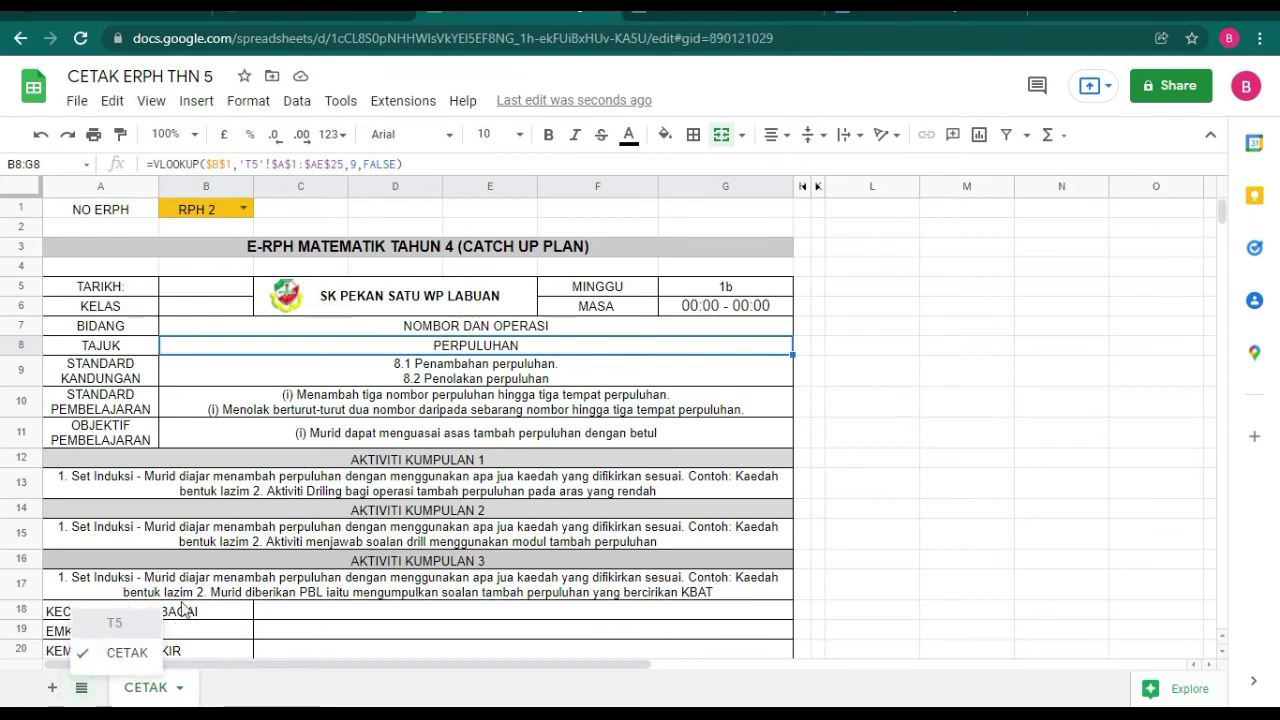
left_click(115, 623)
left_click(251, 261)
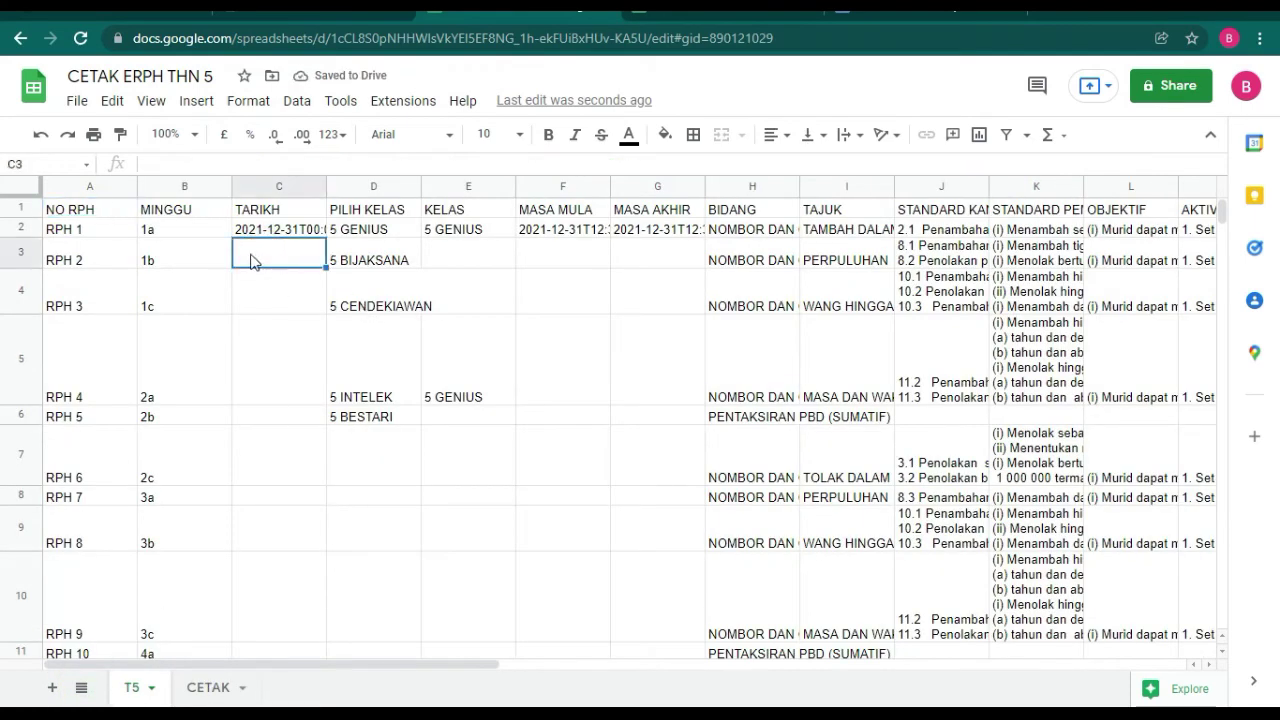
left_click(72, 213)
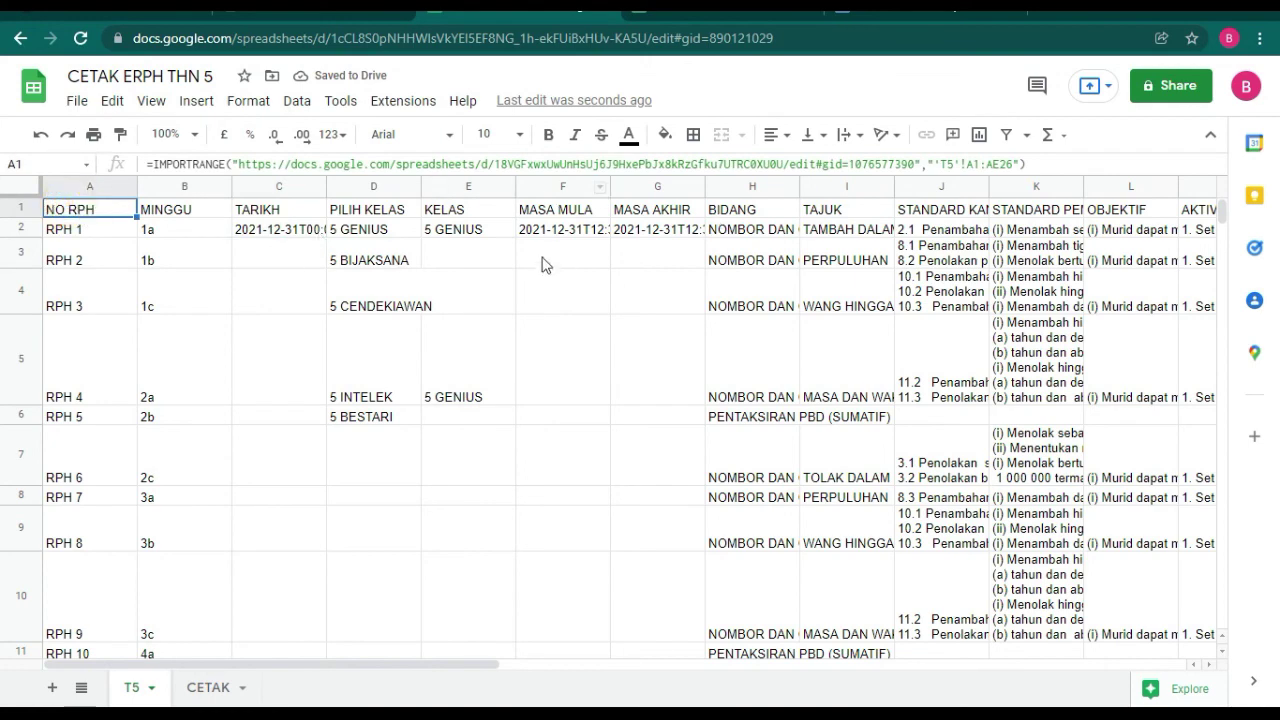
Share the e-RPH Matematik SR (catchup plan) spreadsheet with anyone with the link as Editor.
left_click(697, 12)
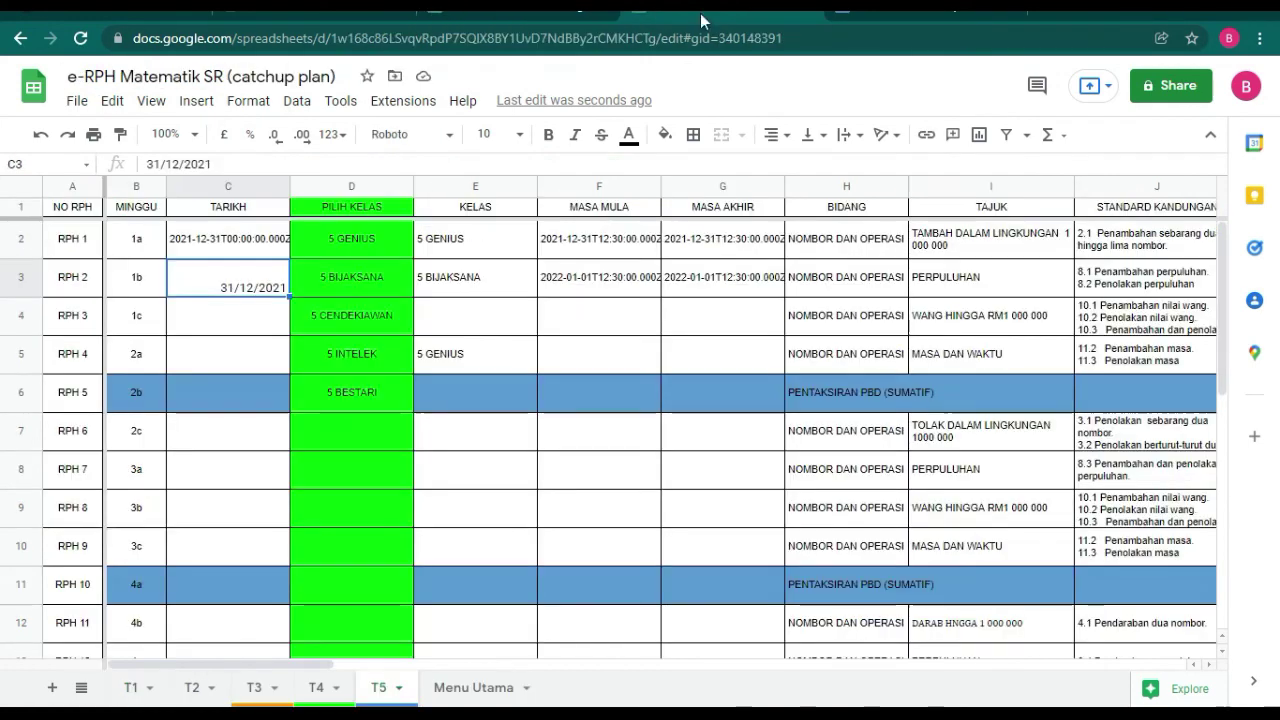
left_click(1160, 86)
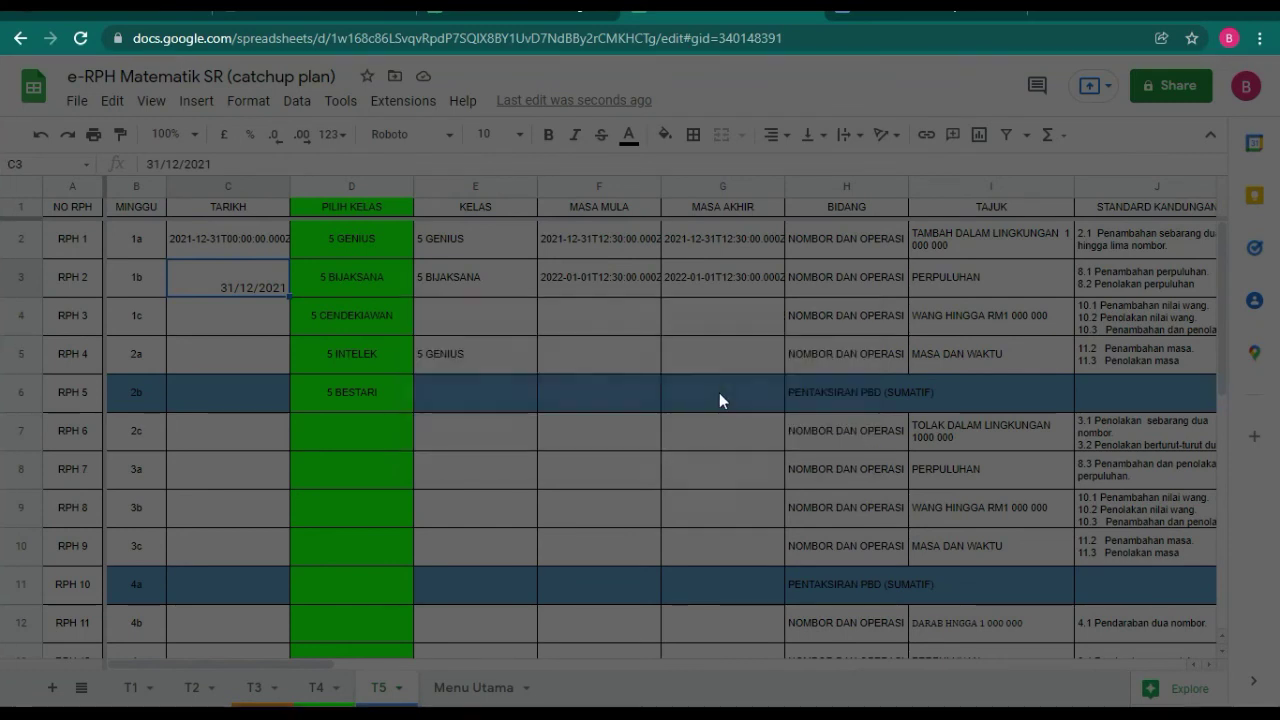
left_click(457, 531)
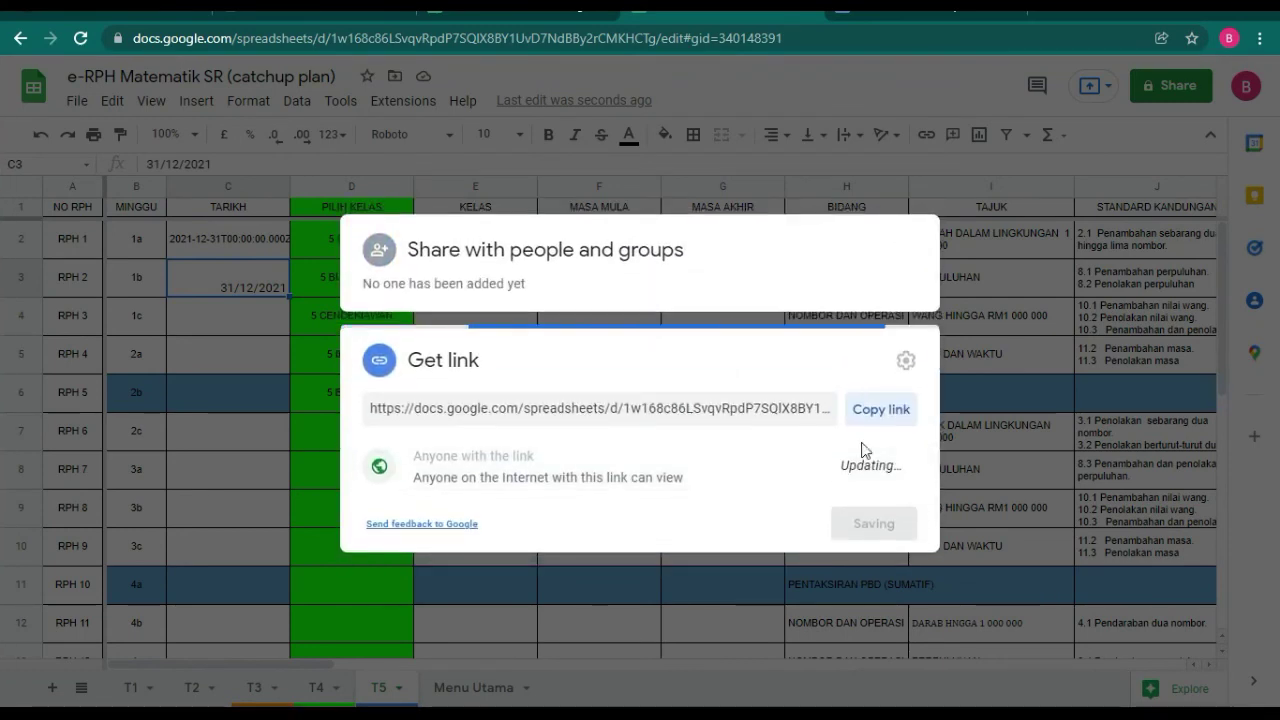
left_click(893, 469)
left_click(903, 604)
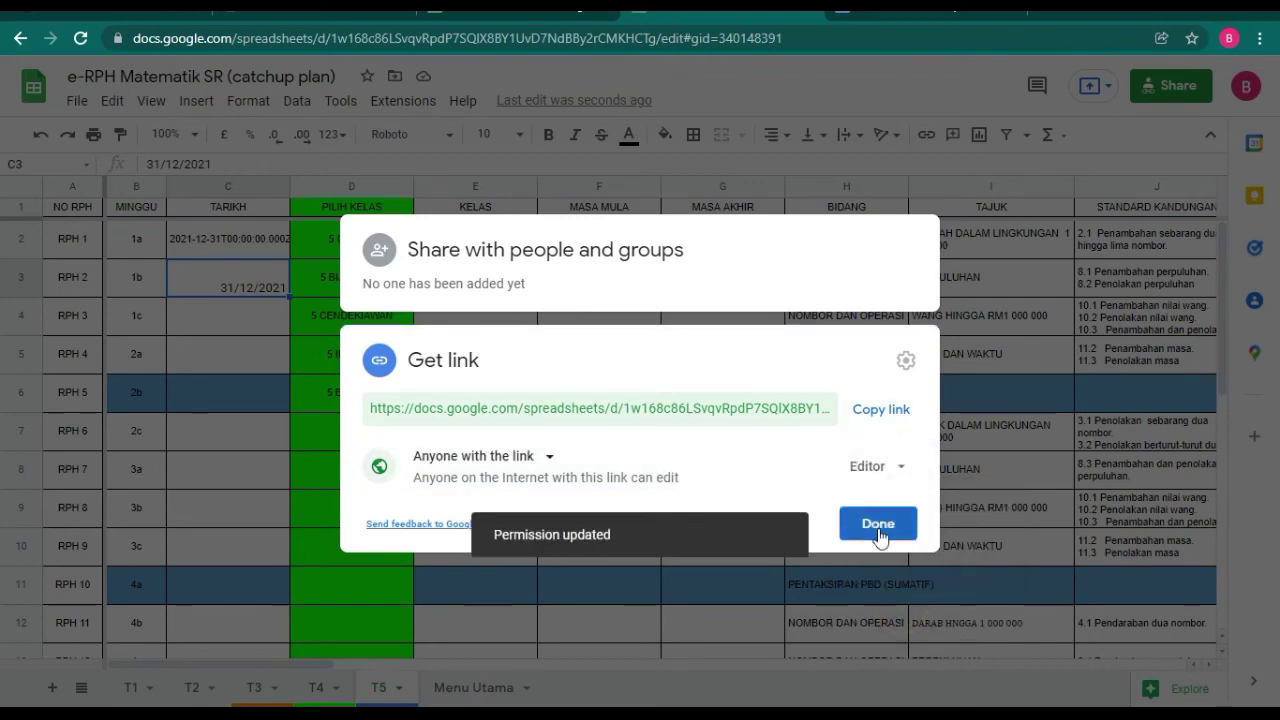
Copy the catch-up plan's sharing link and replace the spreadsheet URL in CETAK ERPH THN 5's T5 cell A1 IMPORTRANGE formula with it.
left_click(883, 410)
left_click(880, 522)
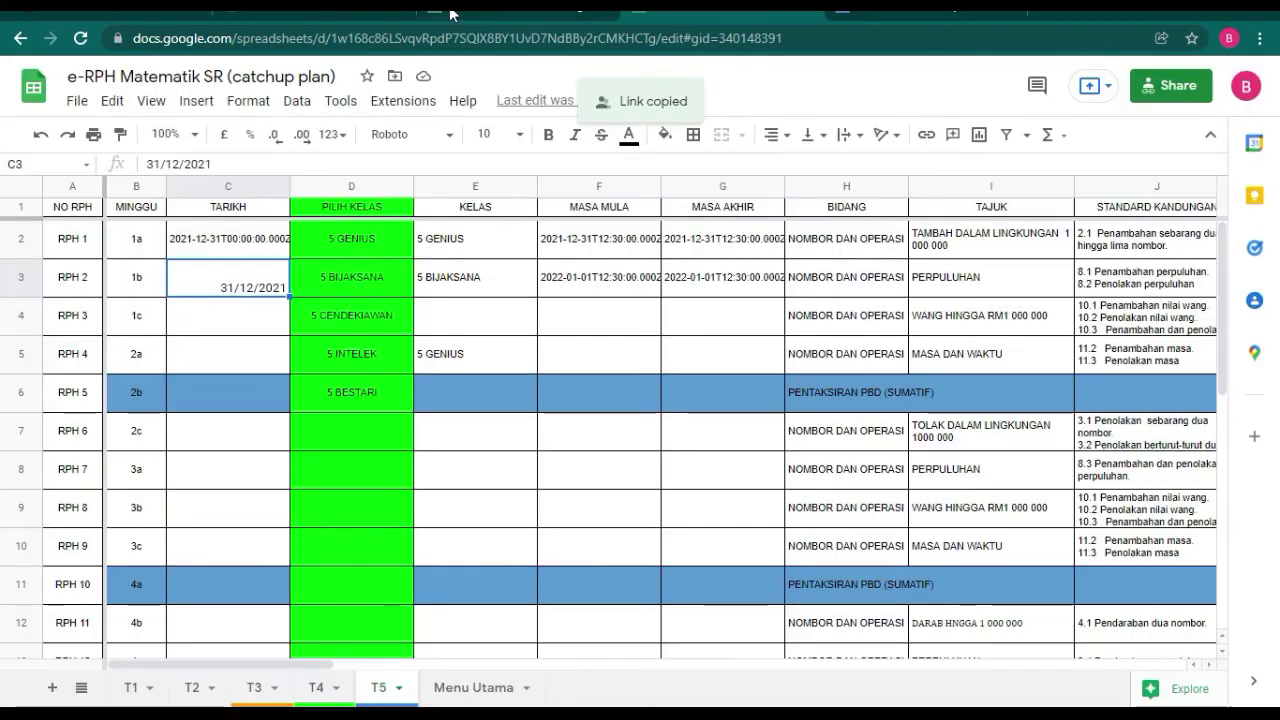
left_click(490, 12)
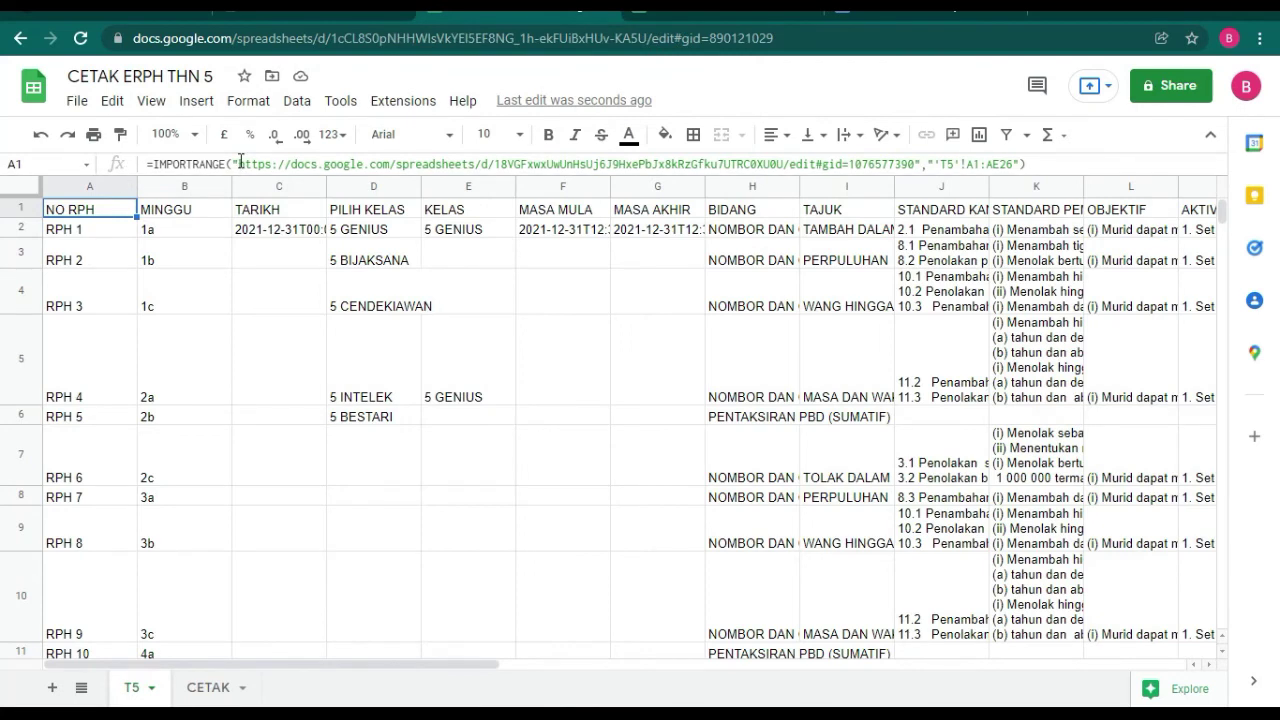
left_click_drag(240, 163, 915, 167)
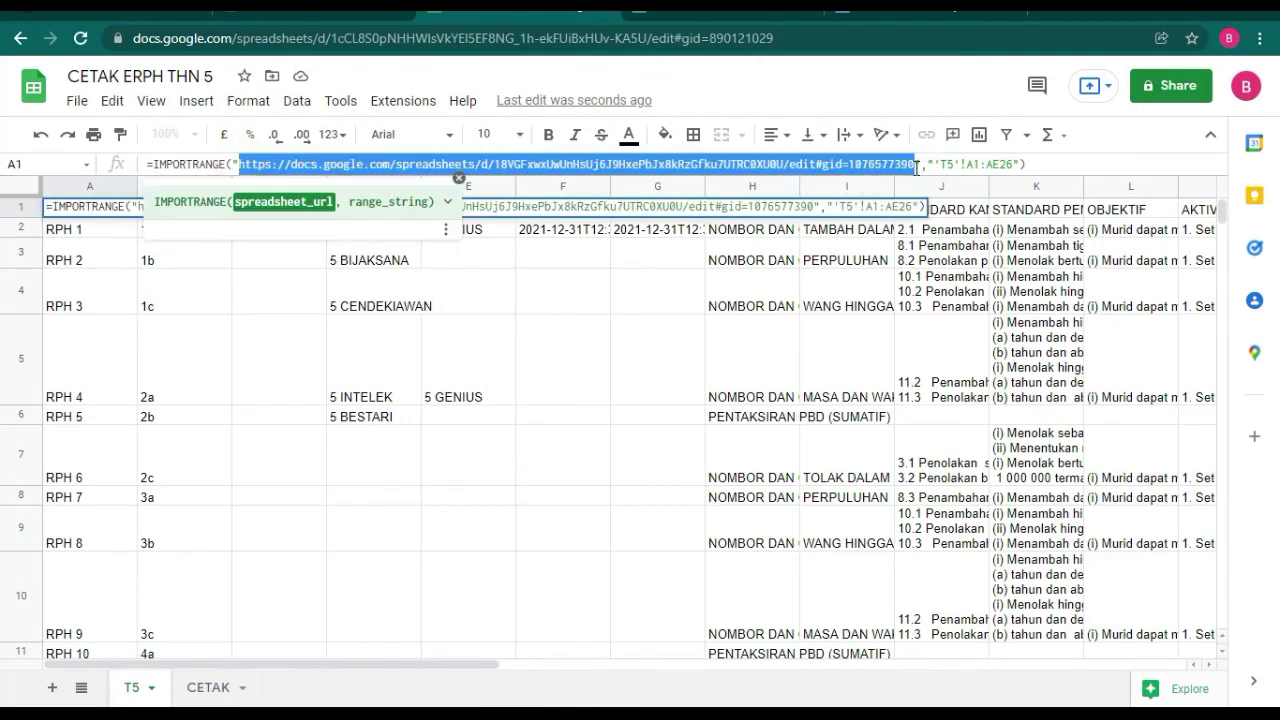
key("BackSpace")
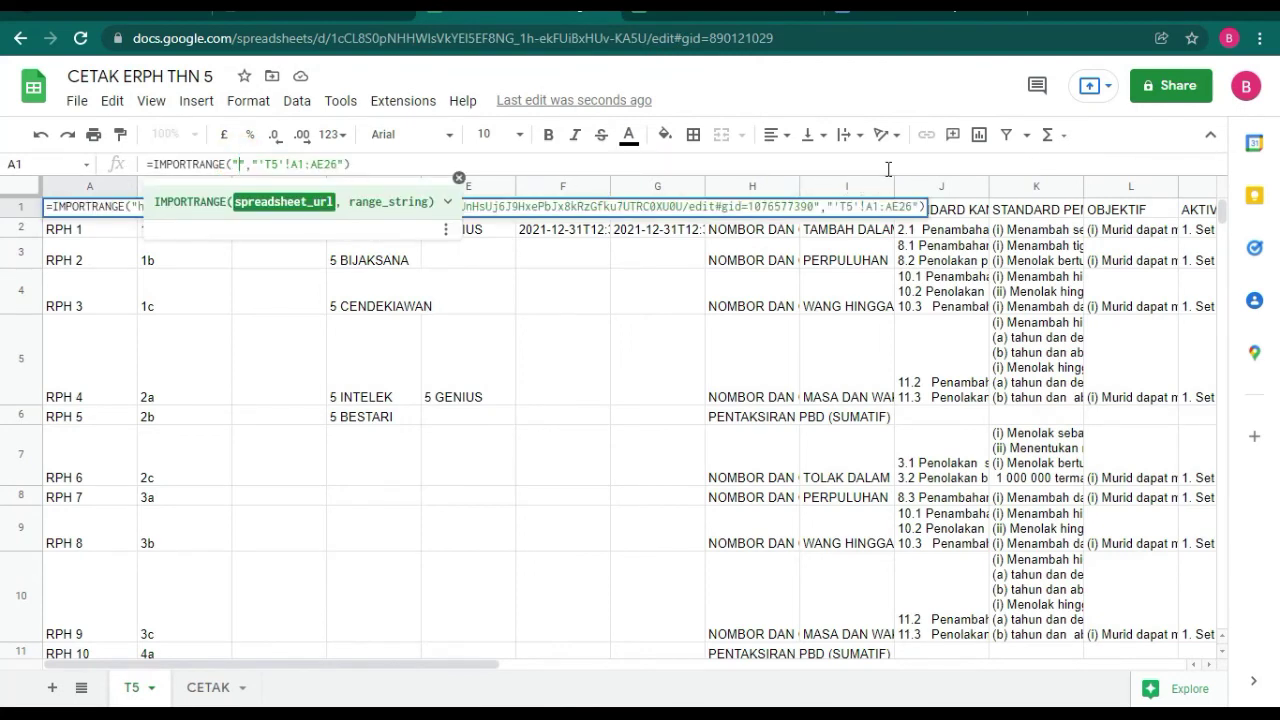
key("ctrl+v")
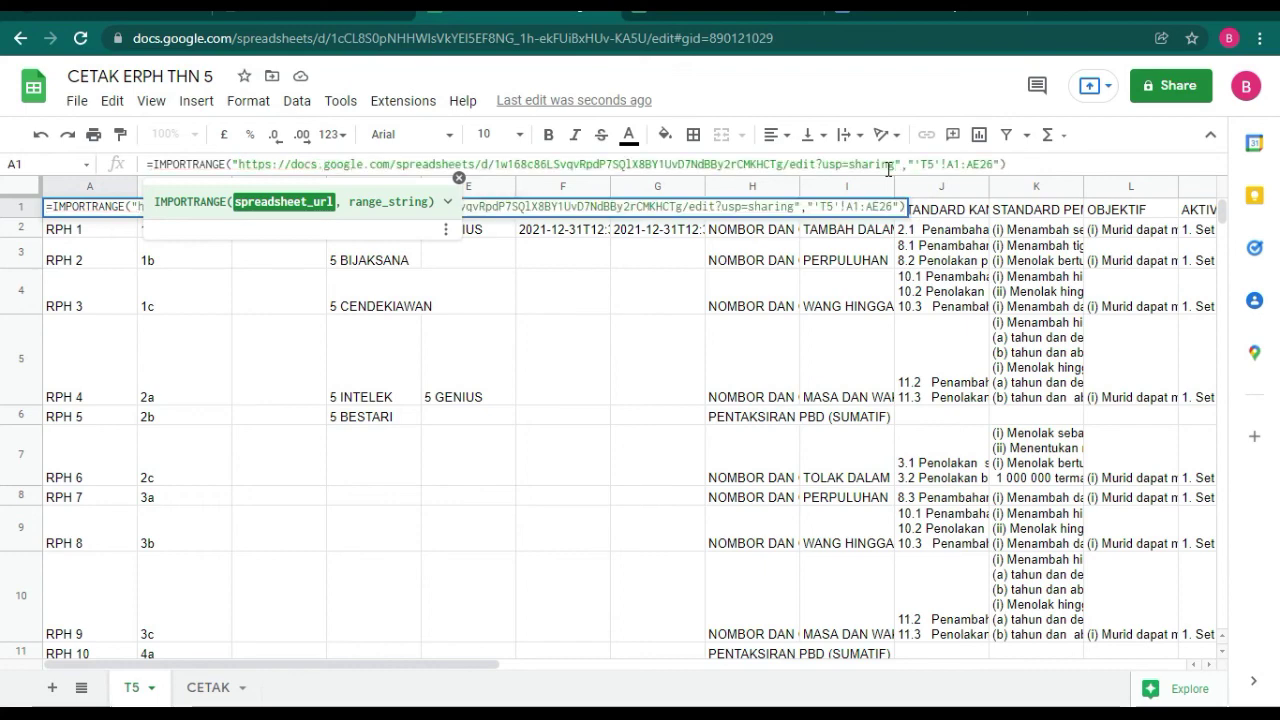
key("Return")
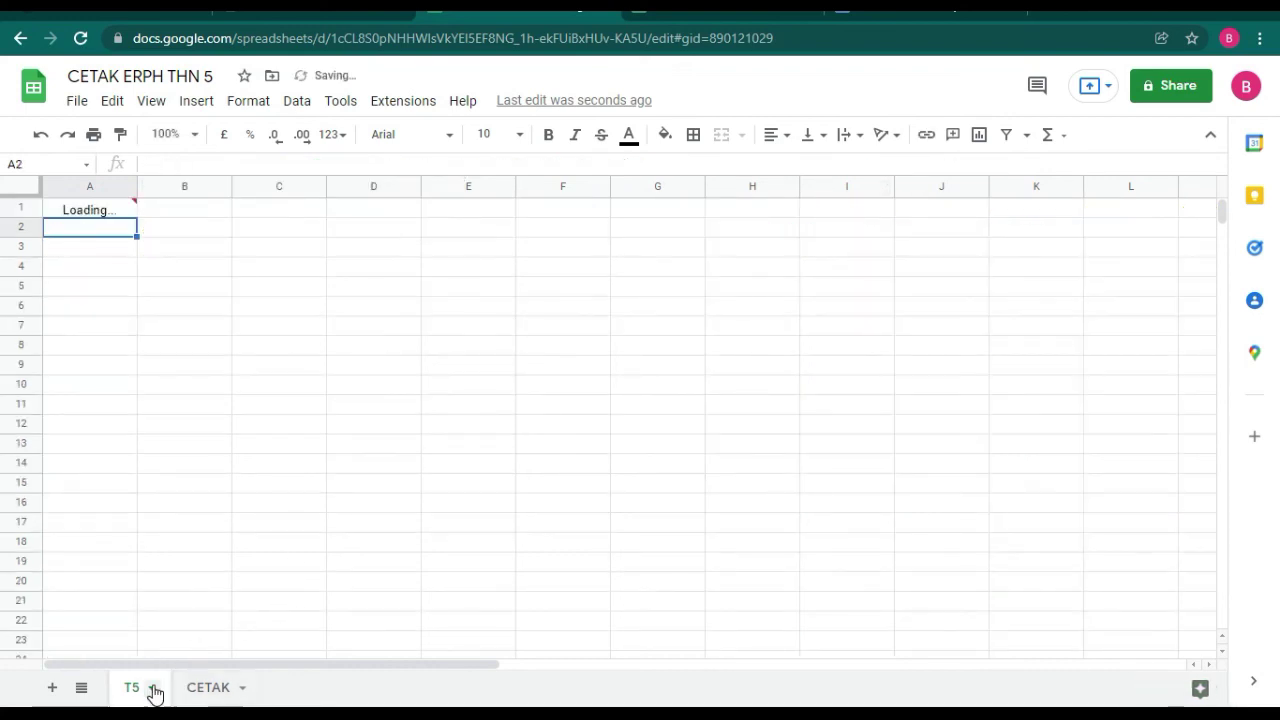
Hide the T5 sheet in CETAK ERPH THN 5.
right_click(150, 687)
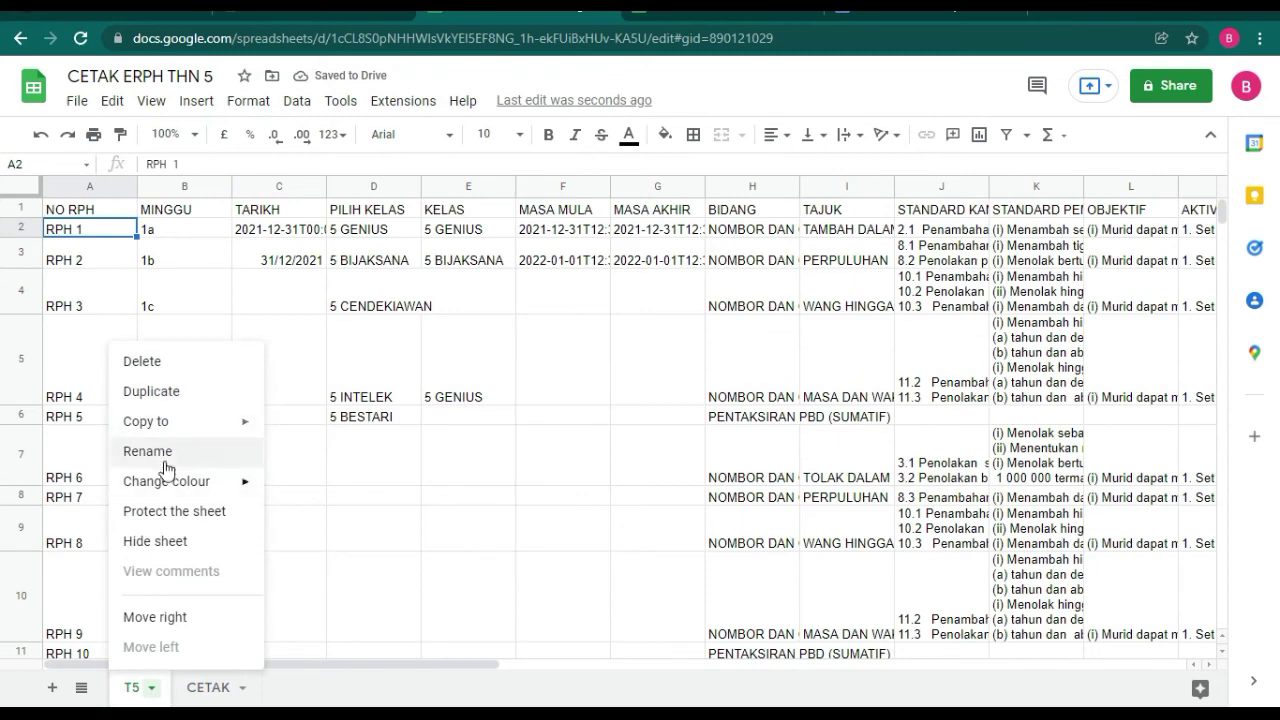
left_click(200, 543)
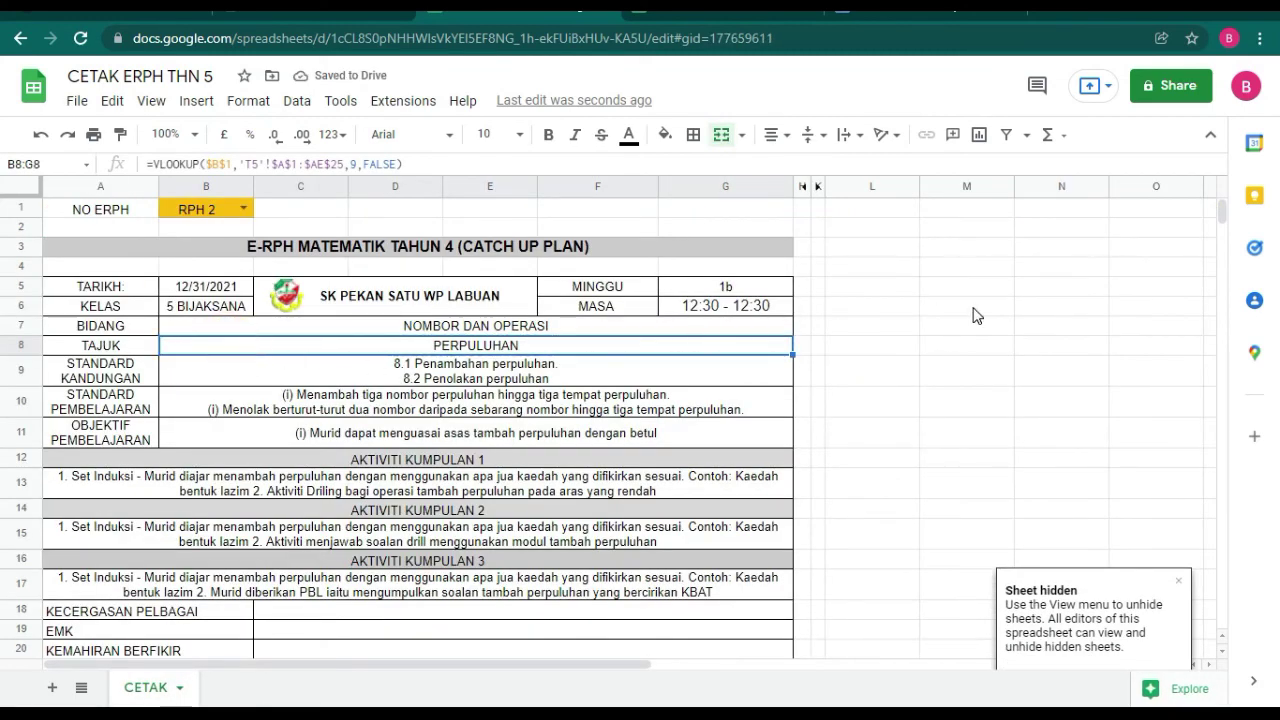
left_click(970, 308)
Switch NO ERPH to RPH 1 and back to RPH 2, and check the TARIKH, KELAS and MASA cells.
left_click(245, 215)
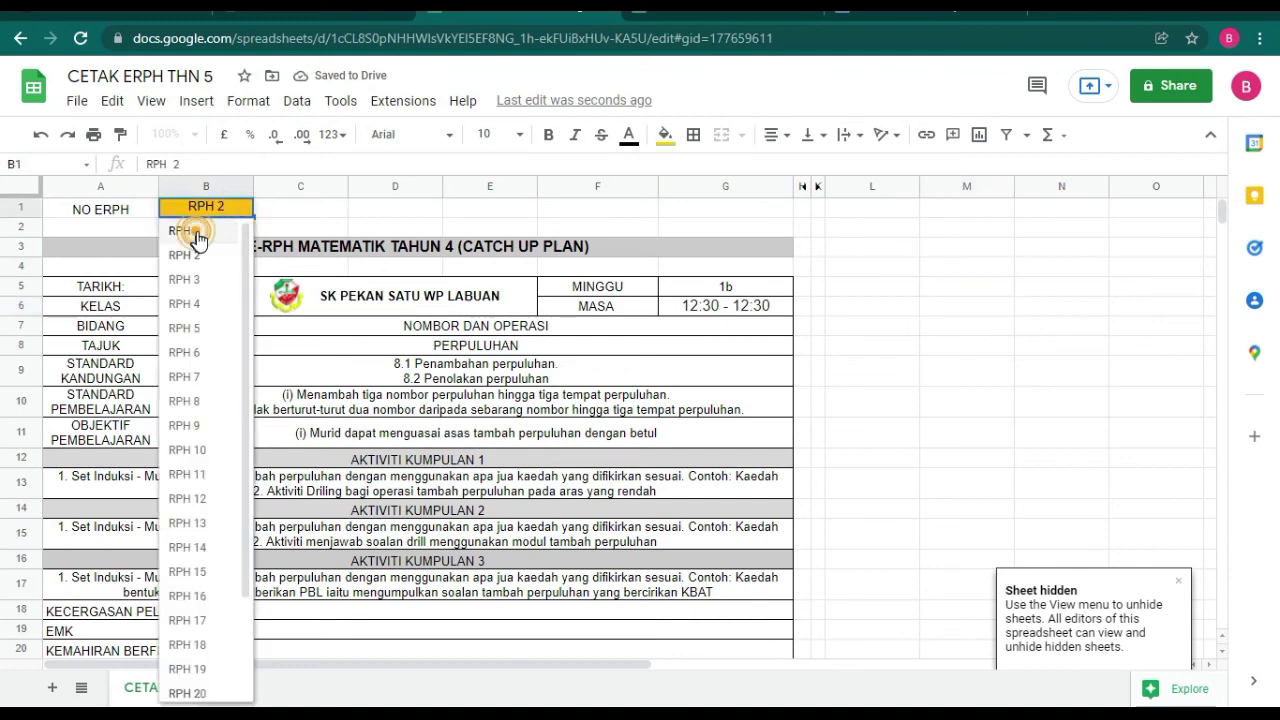
left_click(198, 234)
left_click(243, 208)
left_click(204, 255)
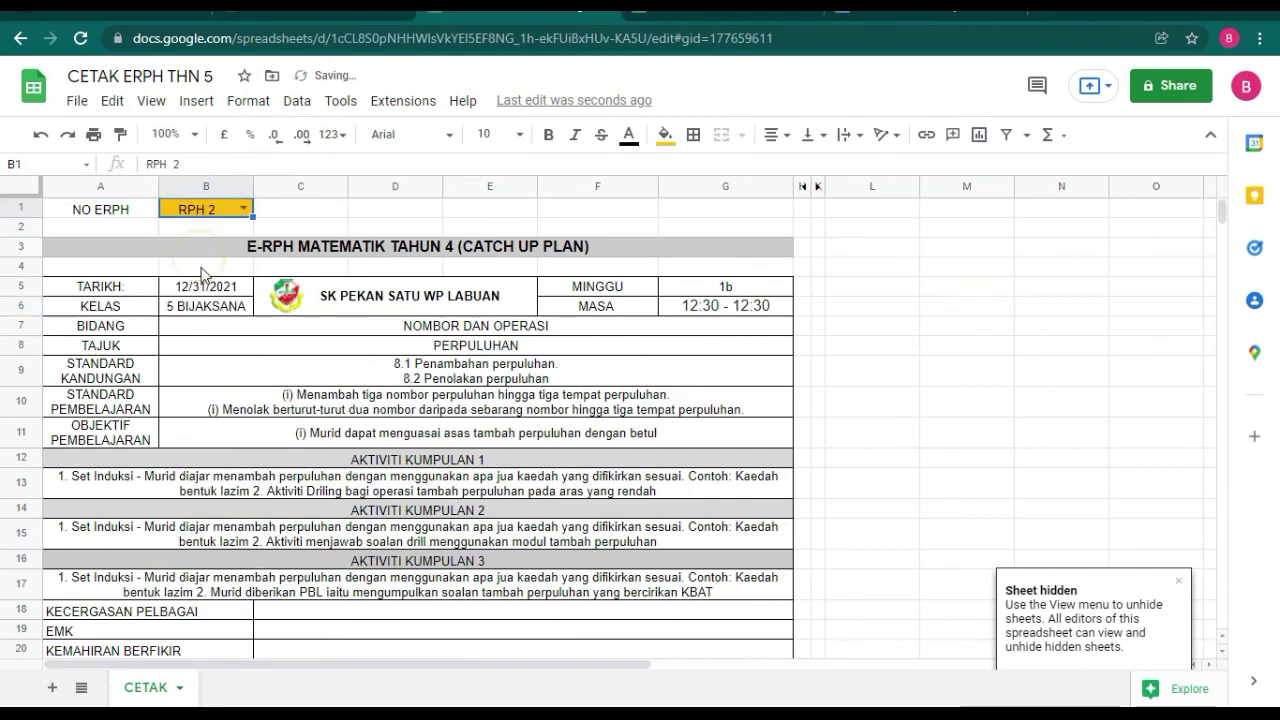
left_click(200, 290)
left_click(206, 306)
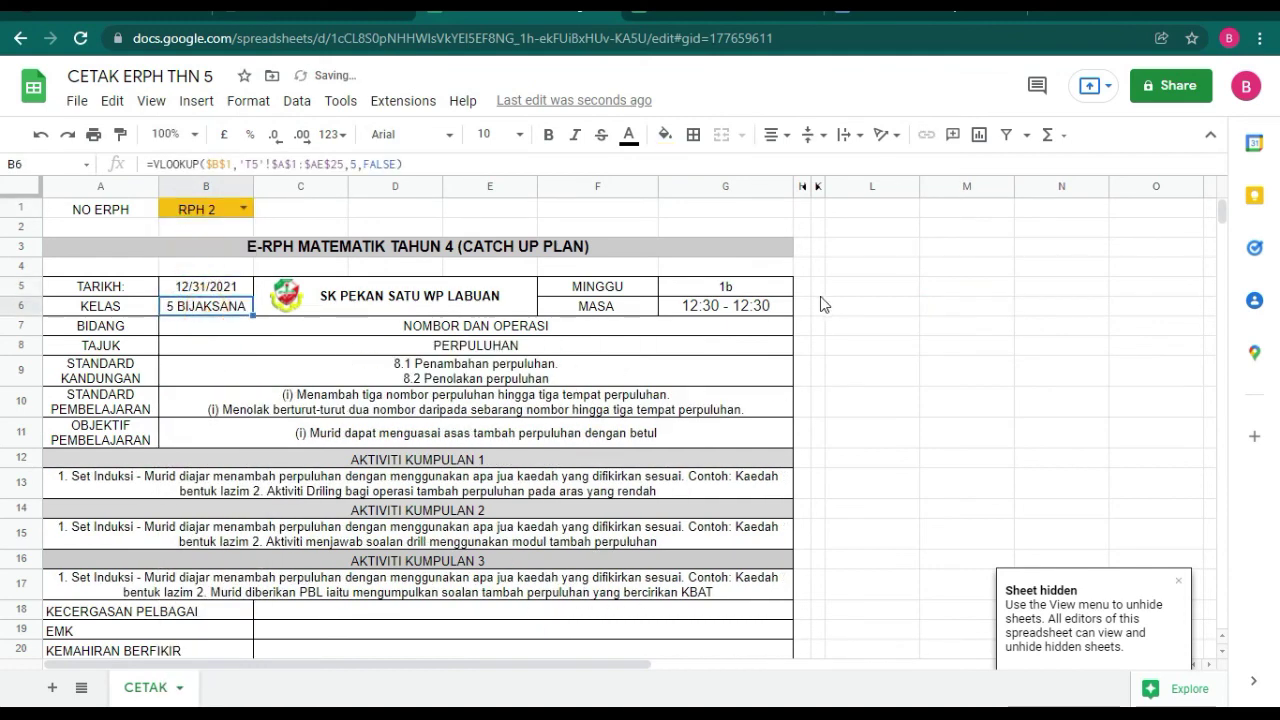
left_click(733, 306)
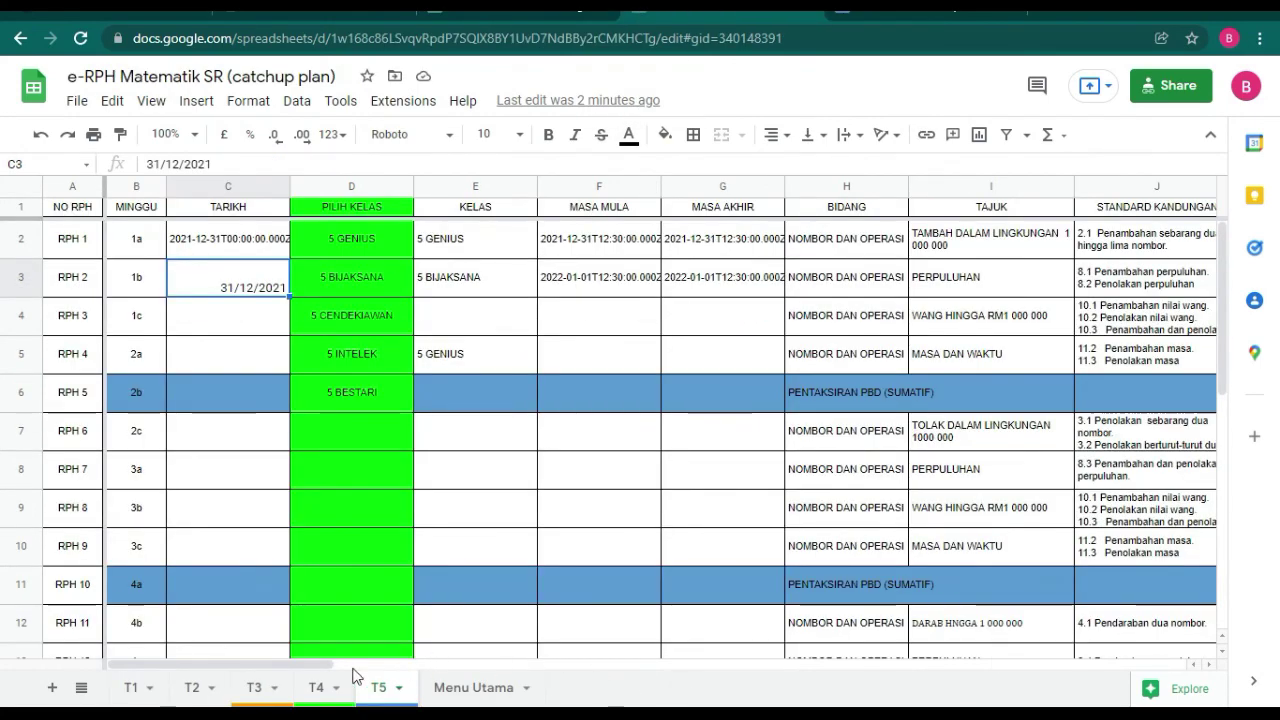
Enter "TEST 2" as the REFLEKSI for RPH 2 on the catch-up plan's T5 sheet.
left_click_drag(297, 662, 1147, 662)
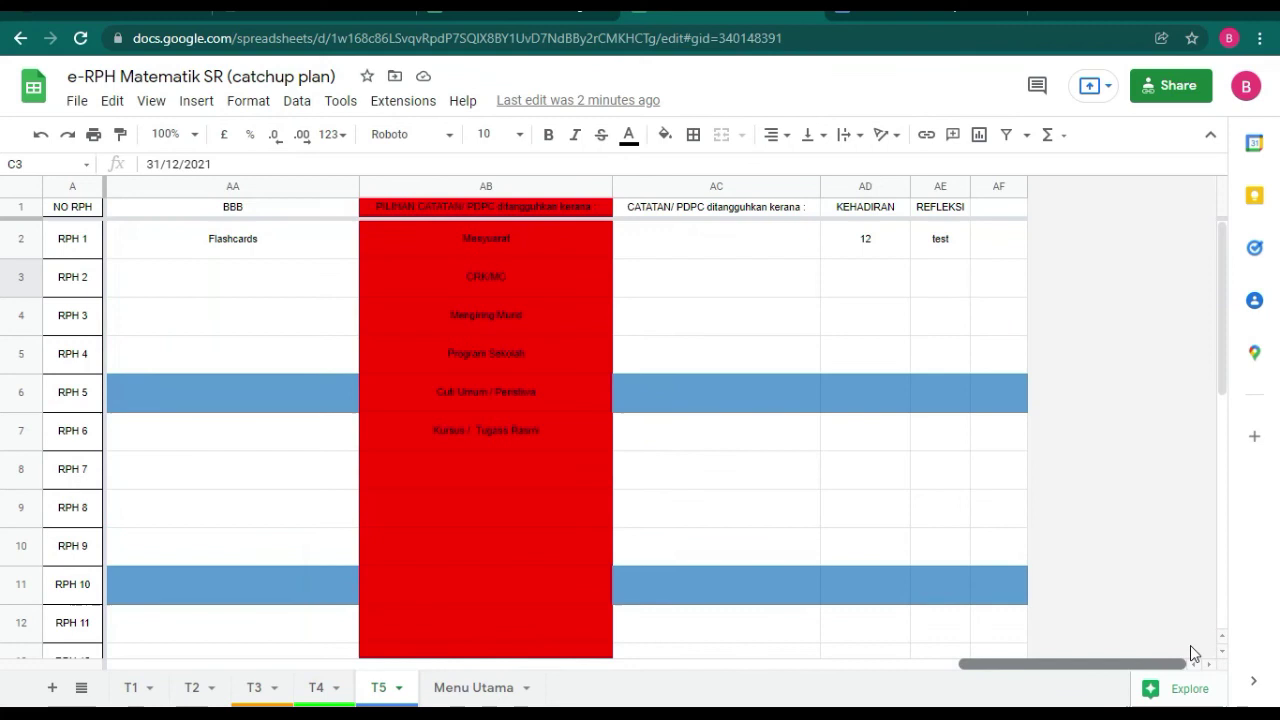
left_click(943, 284)
type("TEST 2")
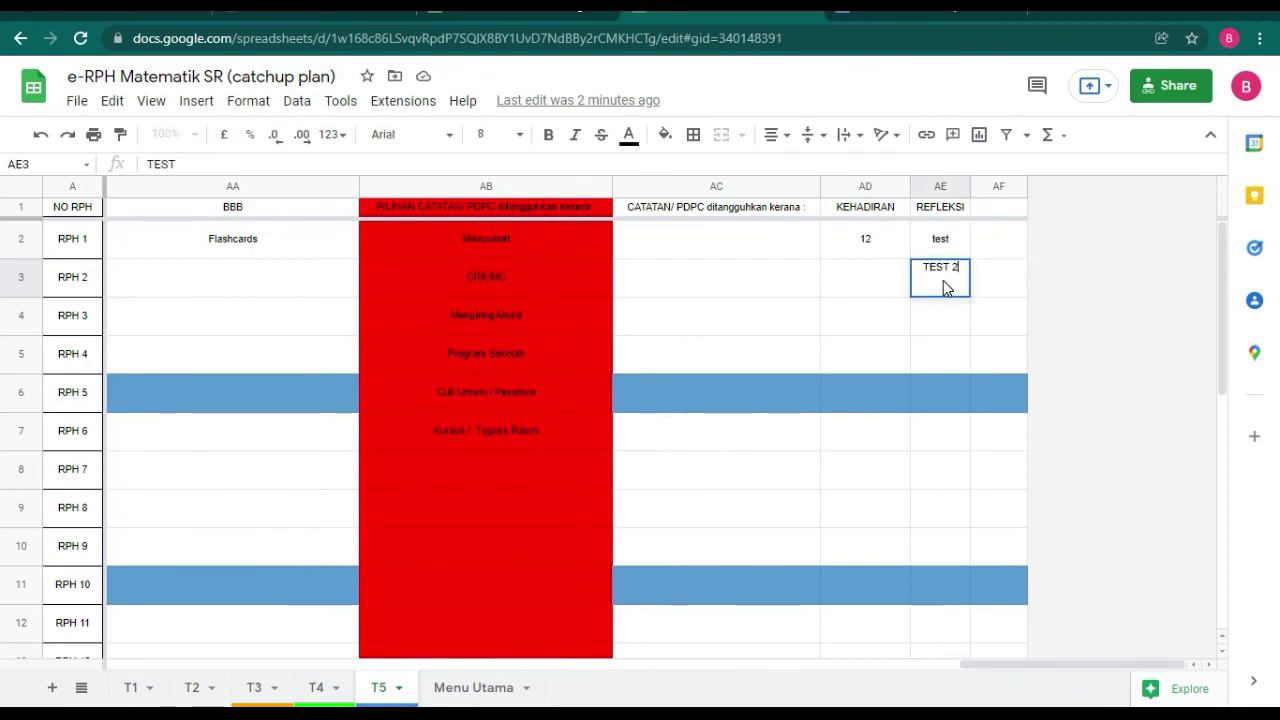
left_click(835, 322)
left_click(936, 298)
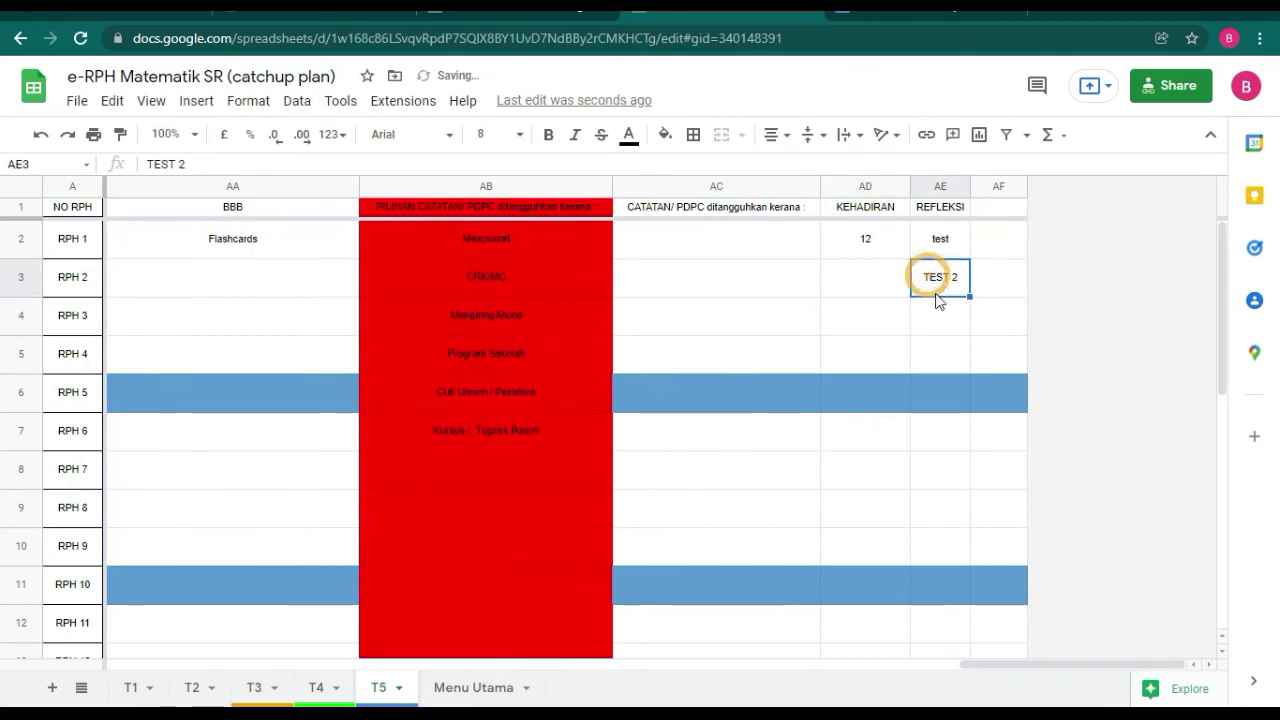
Check the REFLEKSI section of the CETAK sheet in CETAK ERPH THN 5.
left_click(488, 14)
scroll(482, 468, "down", 4)
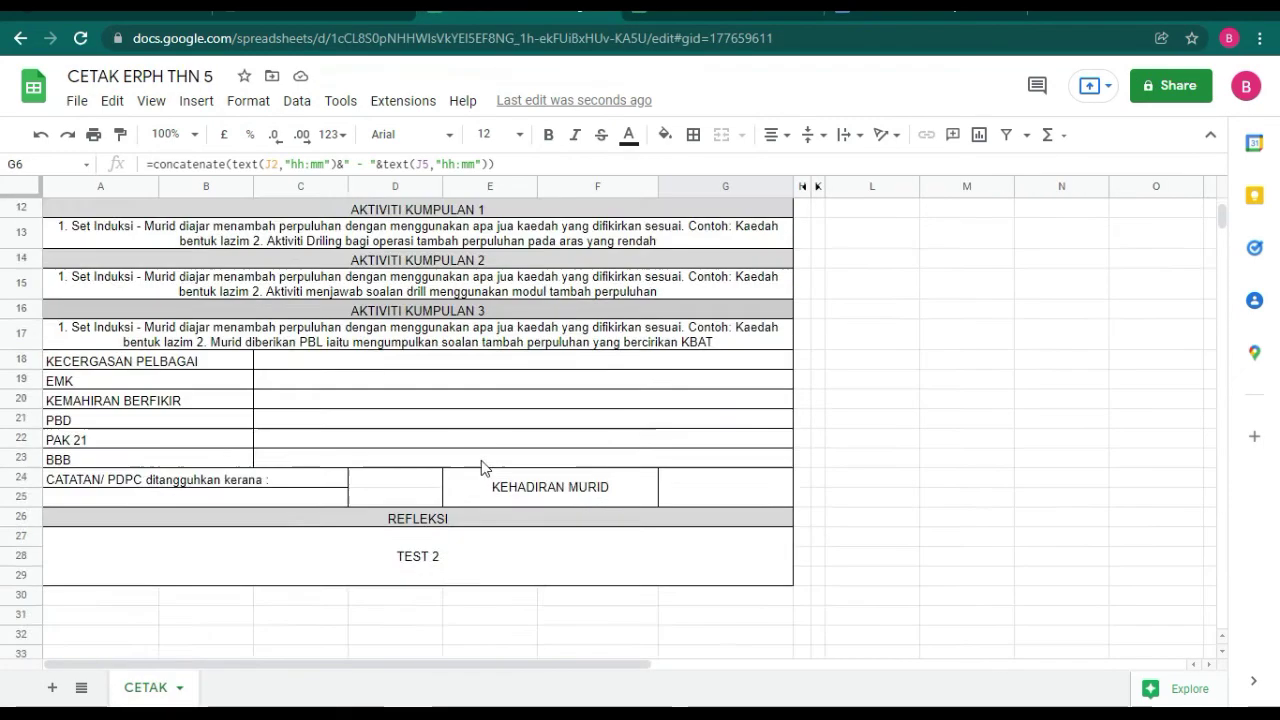
scroll(482, 468, "down", 3)
left_click(437, 326)
left_click(551, 526)
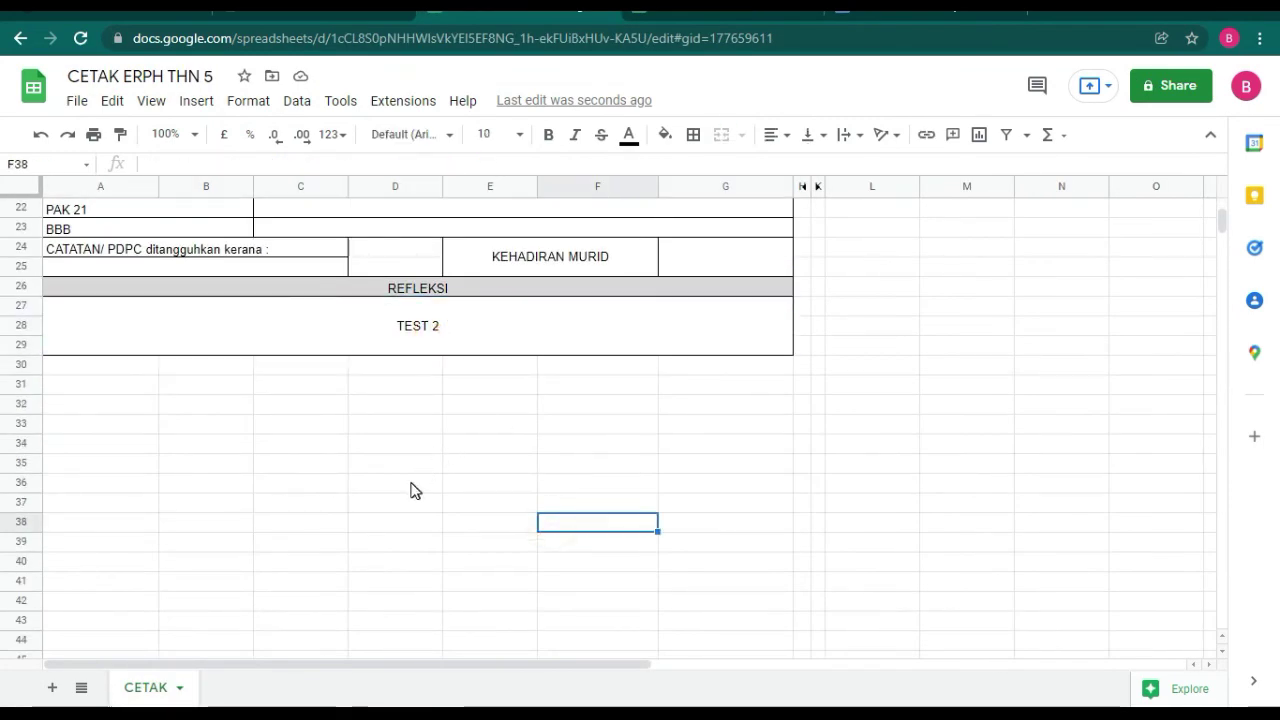
scroll(415, 490, "up", 6)
View the Glide app's Menu Utama and examine the PILIH KELAS list on the catch-up plan's T5 sheet.
left_click(90, 14)
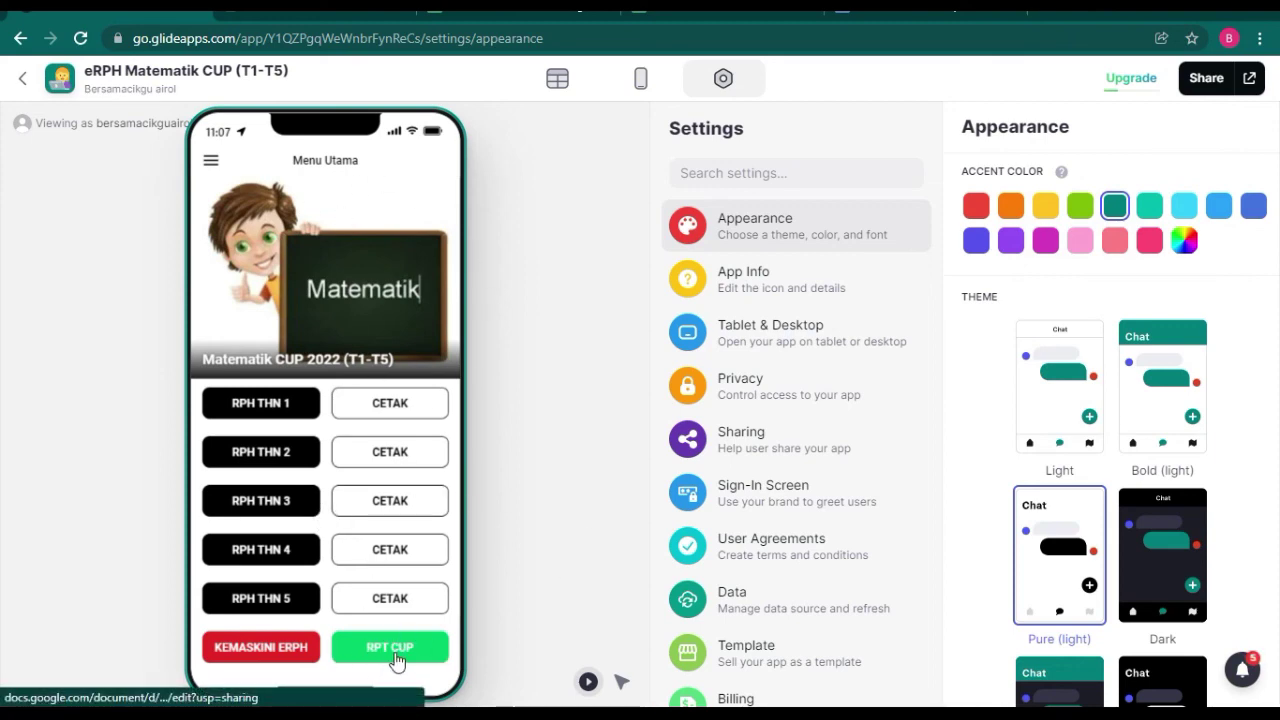
left_click(560, 300)
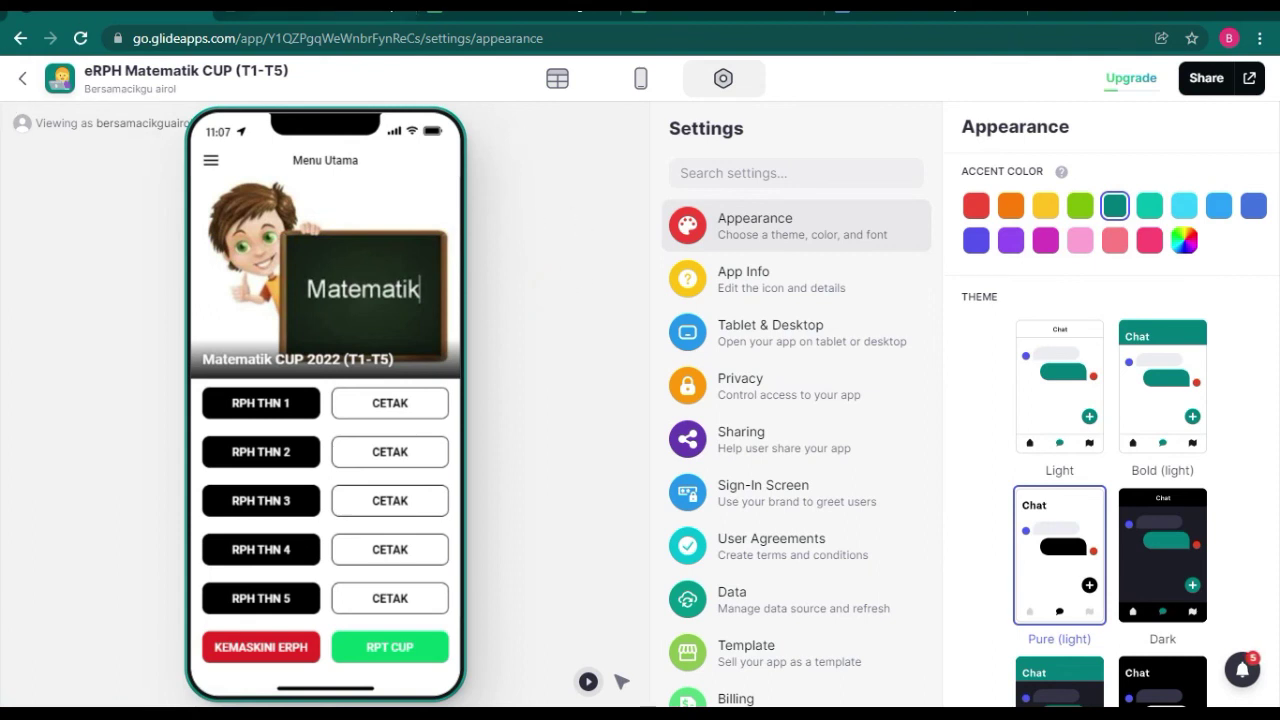
key("ctrl+Tab")
key("ctrl+Tab")
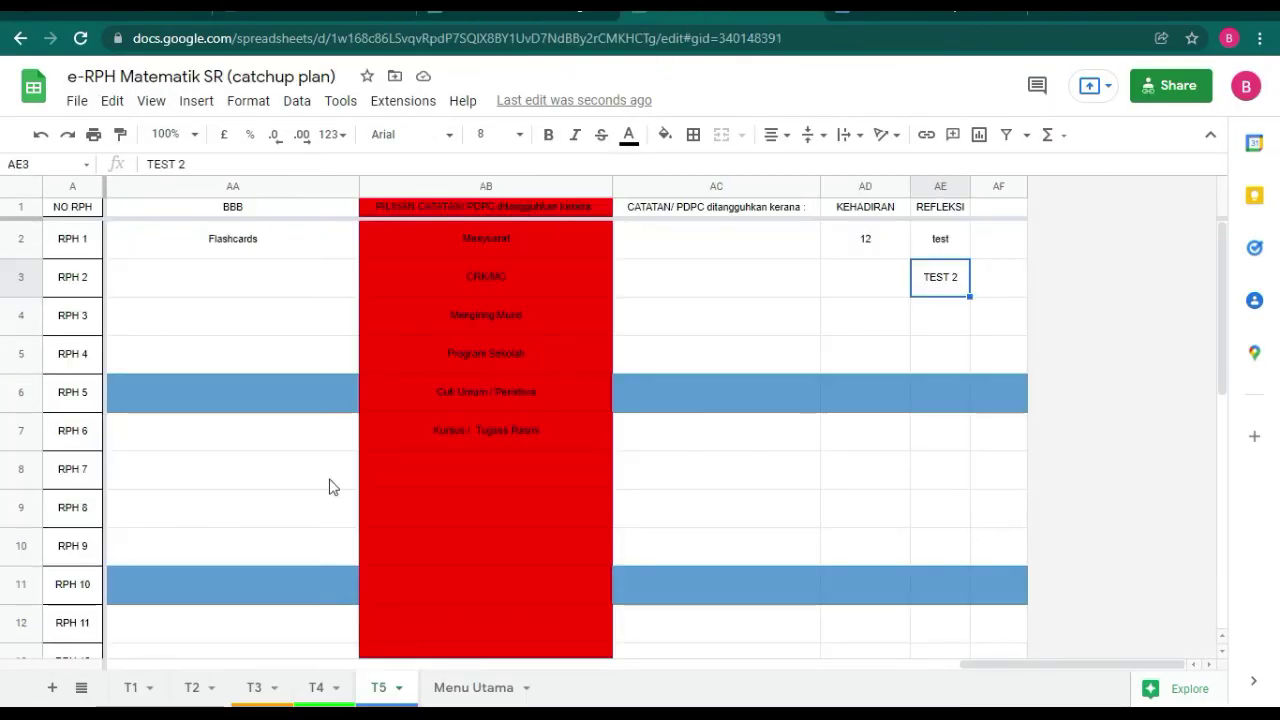
left_click_drag(1057, 664, 265, 663)
left_click_drag(333, 241, 337, 433)
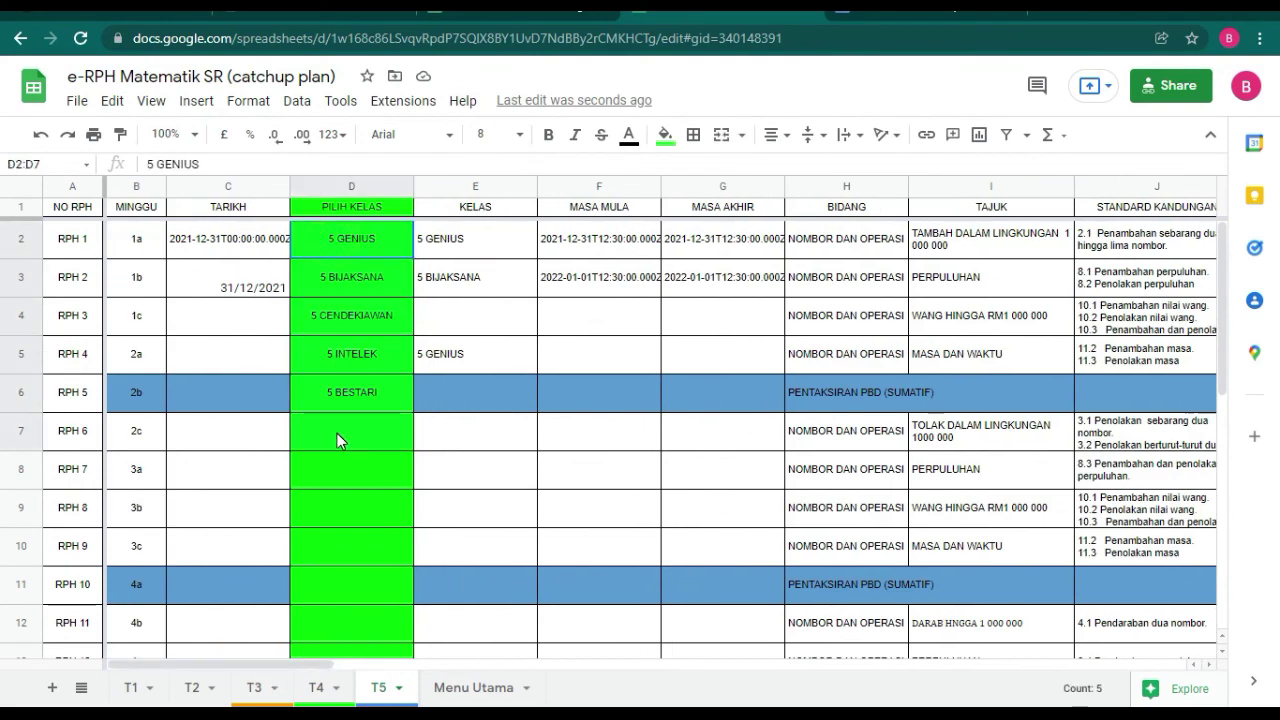
left_click(347, 249)
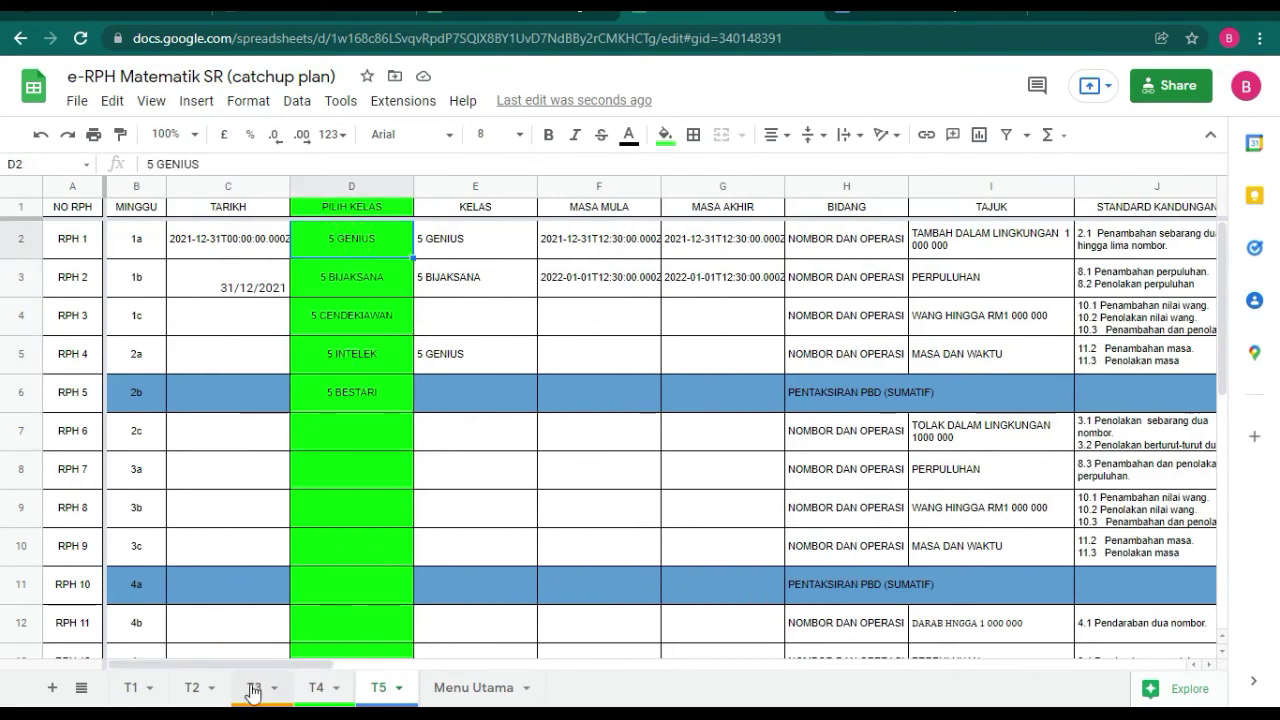
Examine the T5 columns for lesson topics, content standards, group activities and the red option lists up to BBB.
left_click_drag(262, 663, 340, 656)
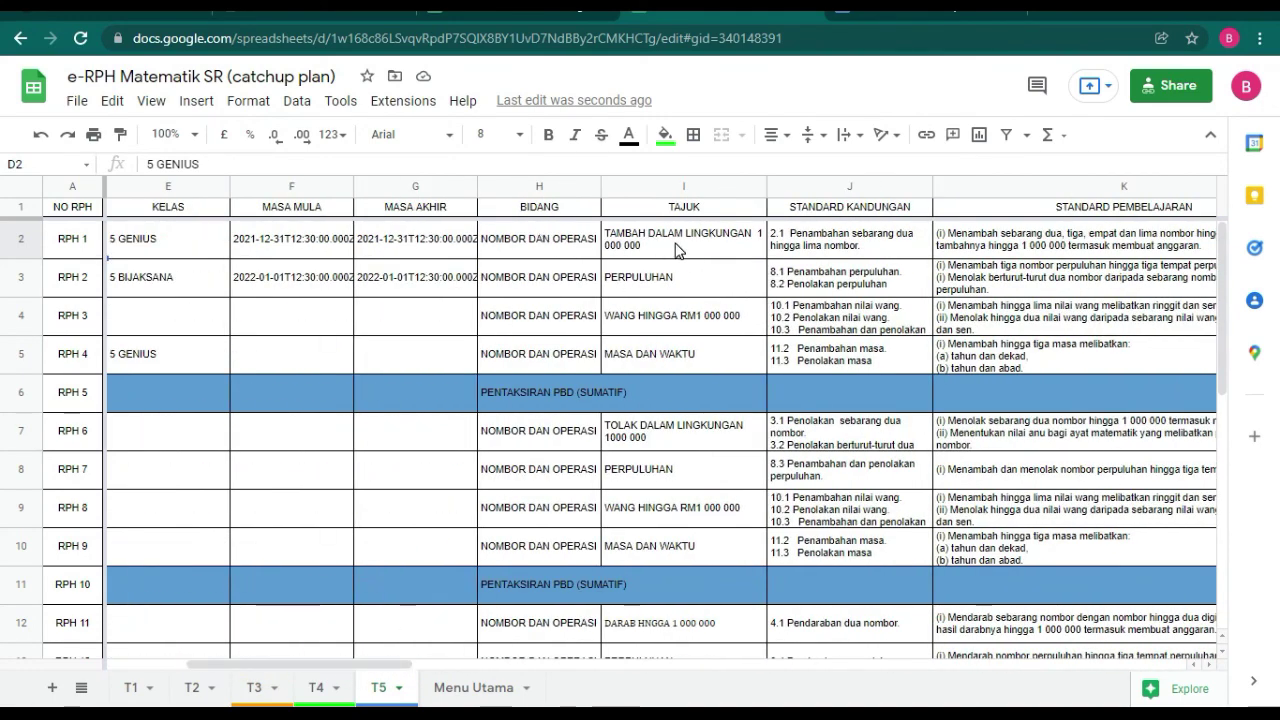
left_click_drag(391, 672, 445, 672)
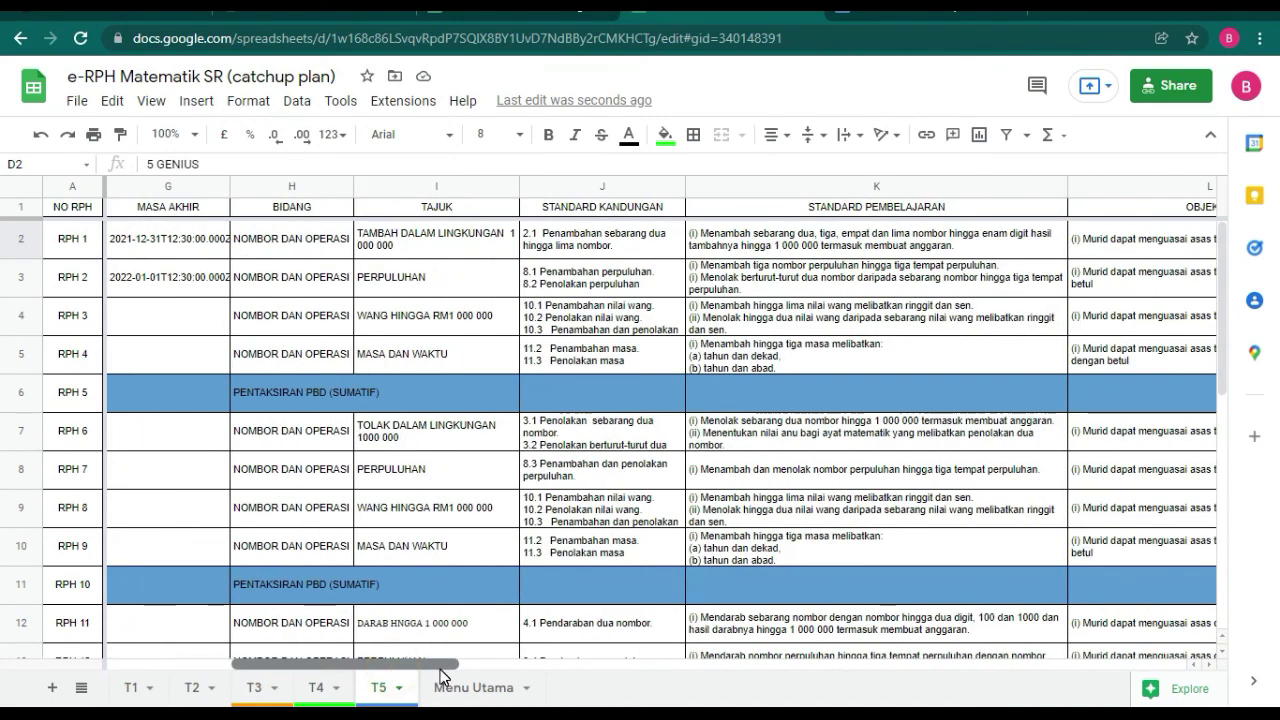
left_click(285, 232)
left_click_drag(327, 256, 470, 470)
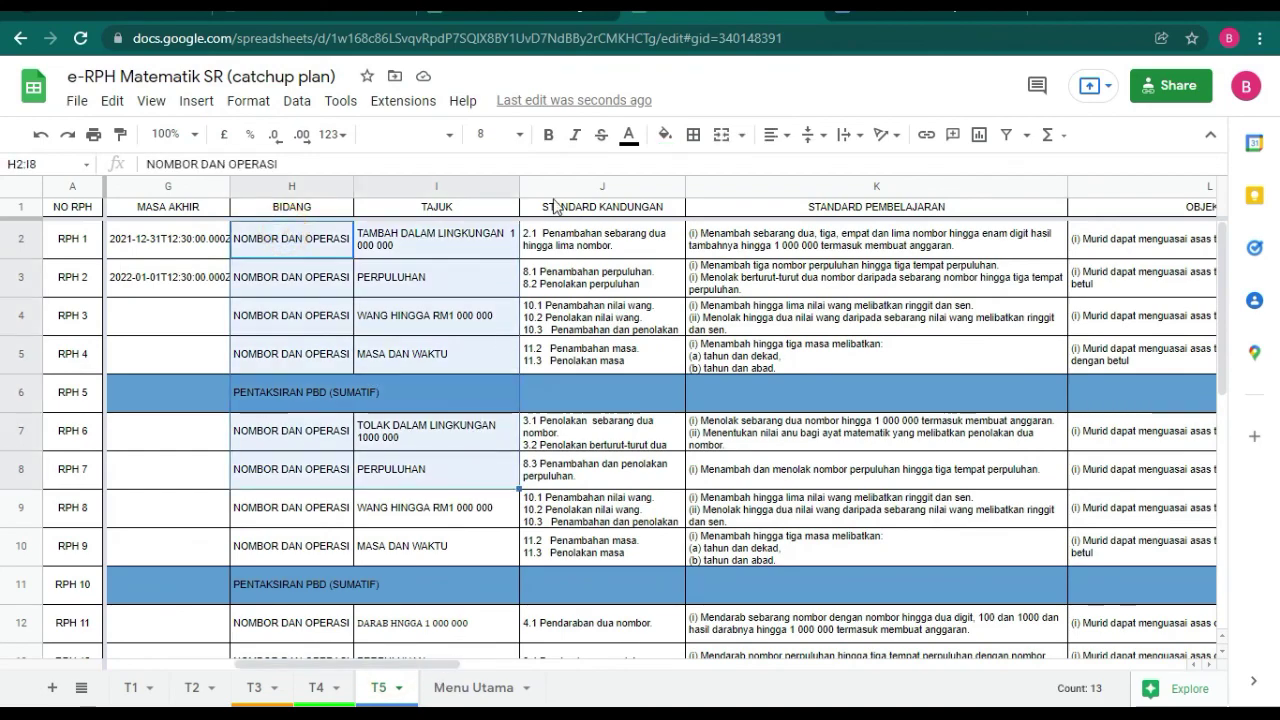
left_click_drag(583, 246, 585, 360)
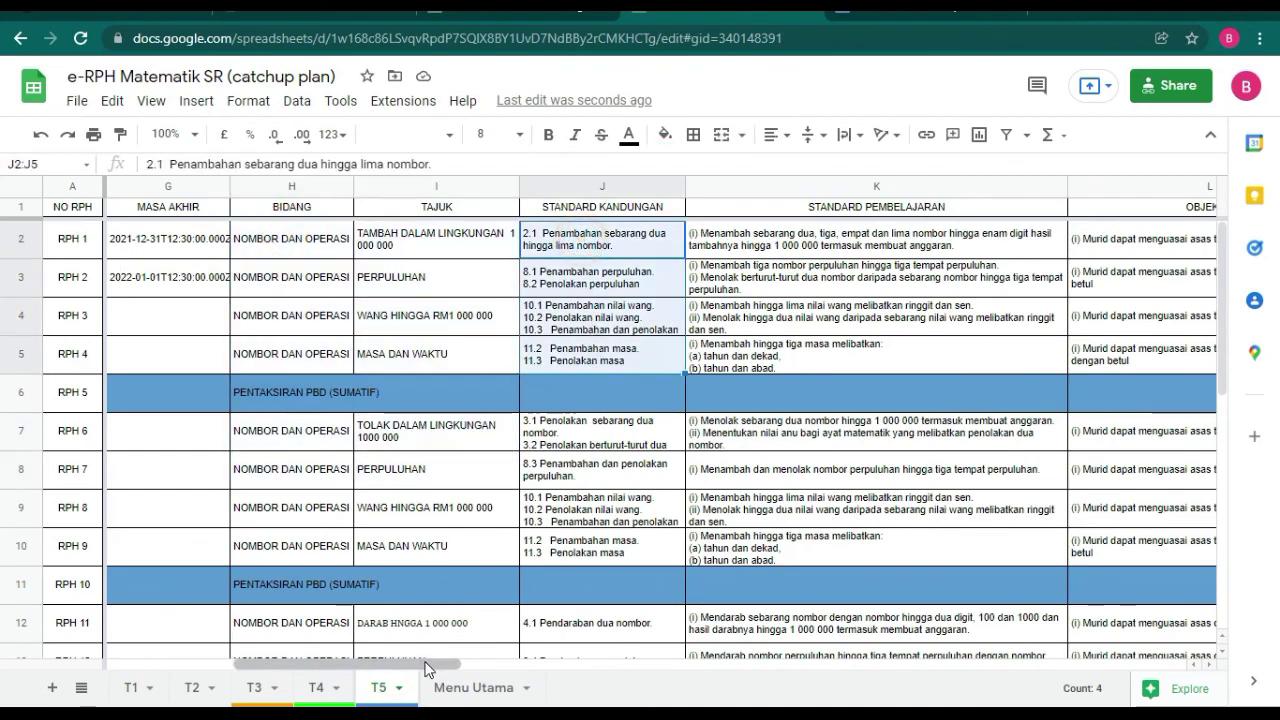
left_click_drag(425, 663, 722, 677)
left_click_drag(312, 247, 875, 242)
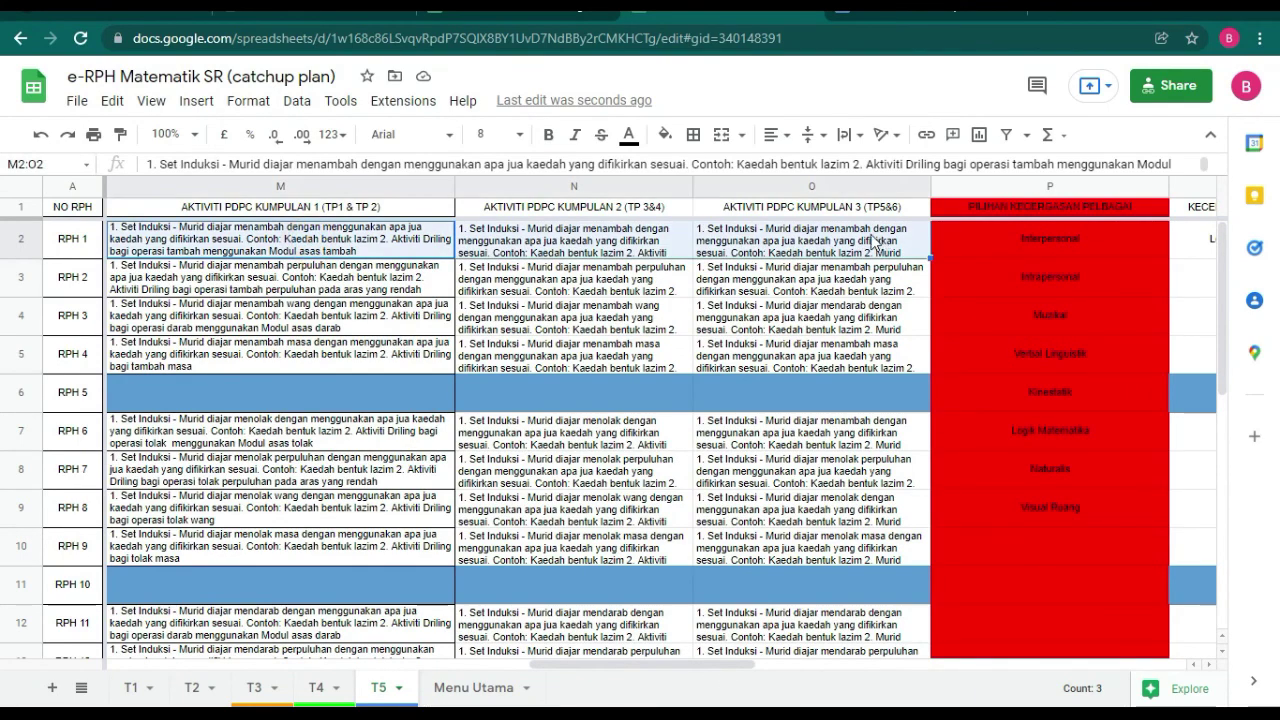
left_click_drag(658, 661, 803, 667)
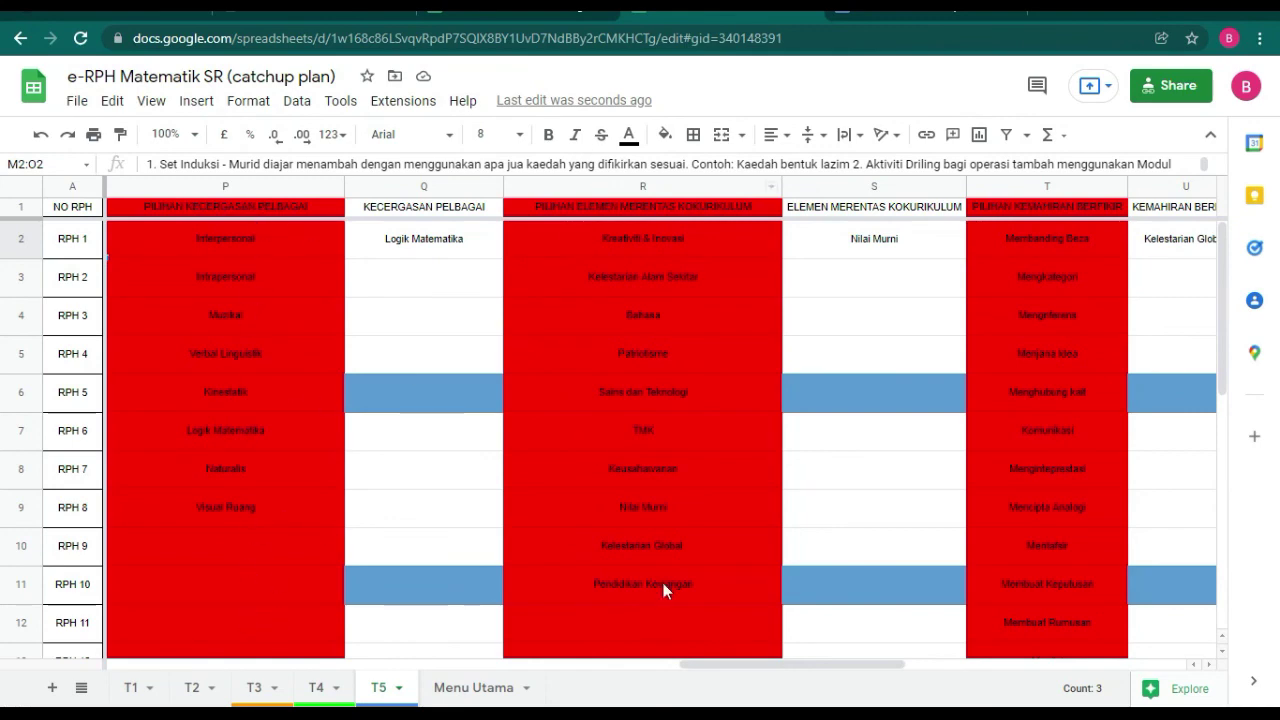
left_click_drag(709, 665, 800, 667)
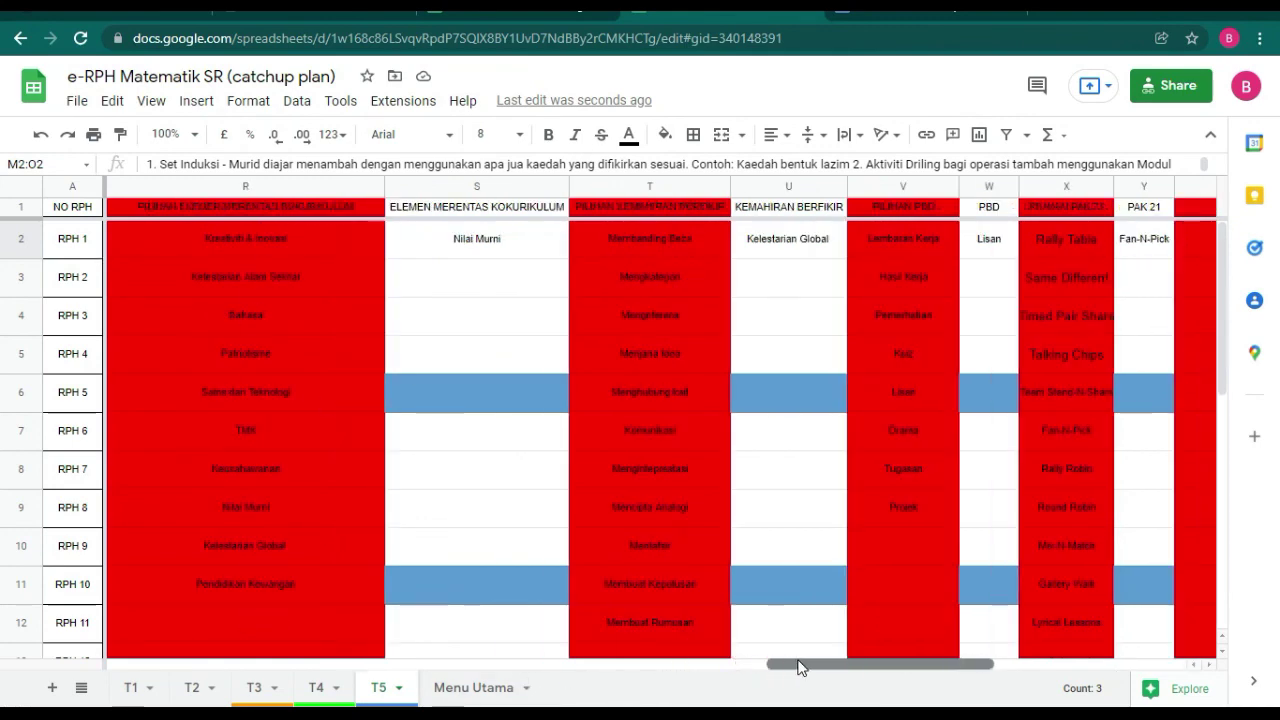
left_click_drag(910, 661, 1037, 668)
Extend the CD entry in the PILIHAN BBB column to "CD, LCD" and restore it to CD.
left_click(594, 255)
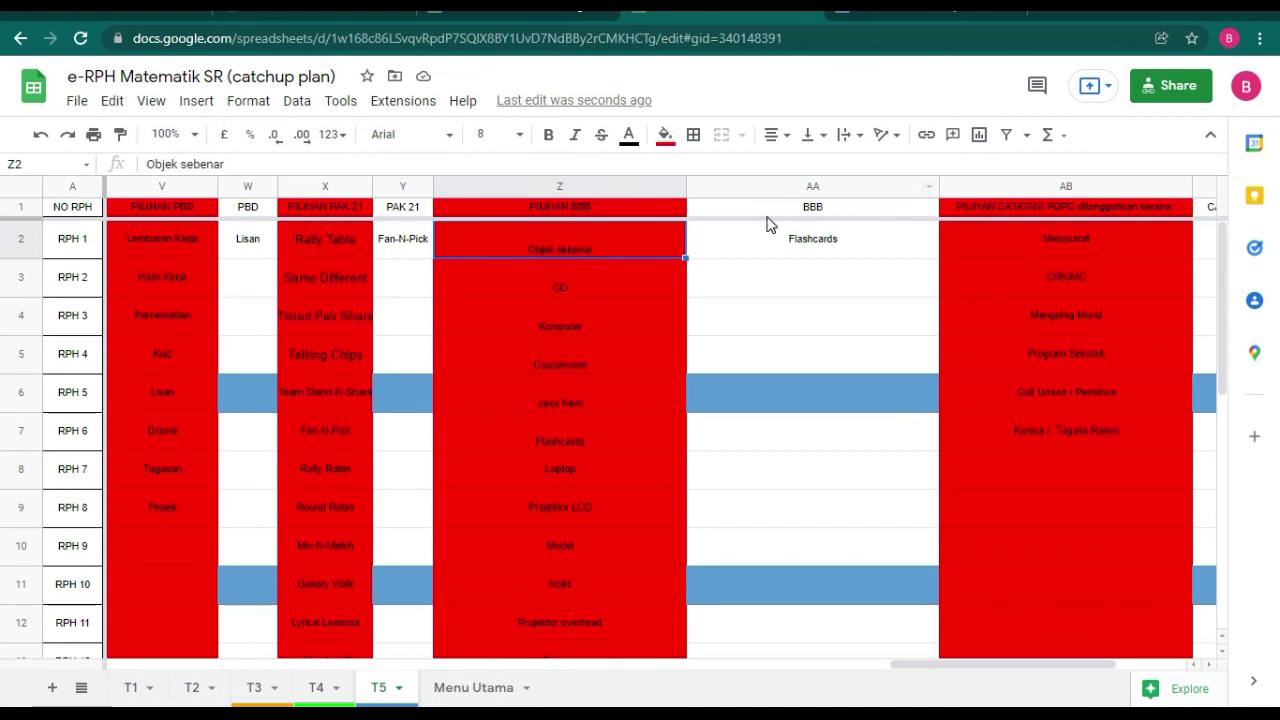
left_click(583, 284)
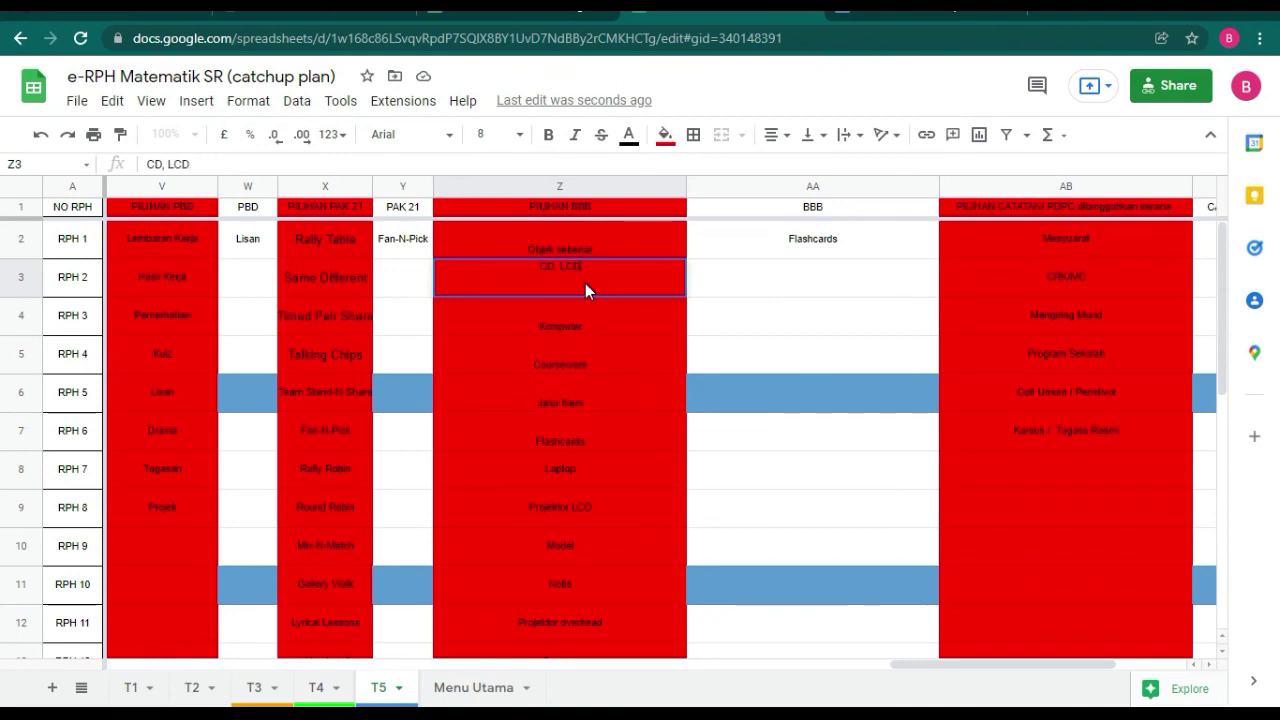
key("BackSpace")
key("BackSpace")
key("BackSpace")
key("BackSpace")
key("BackSpace")
left_click(810, 290)
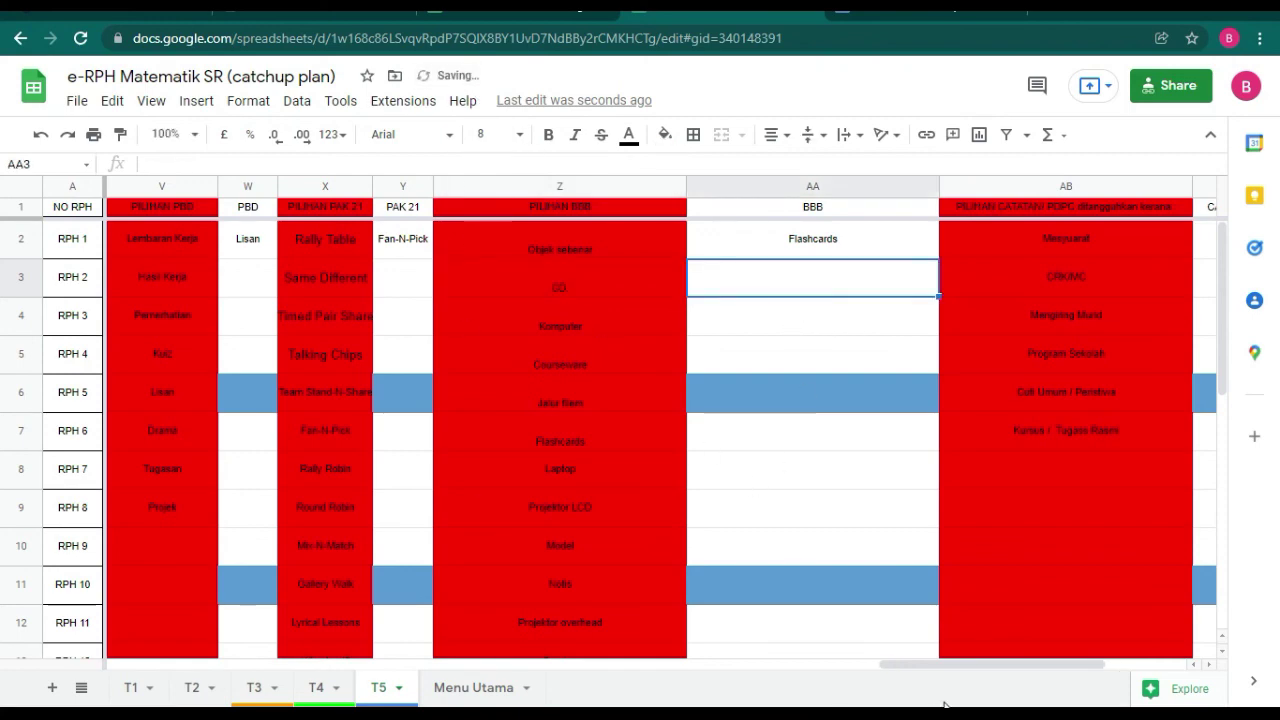
left_click_drag(980, 666, 1157, 672)
left_click_drag(1041, 664, 162, 664)
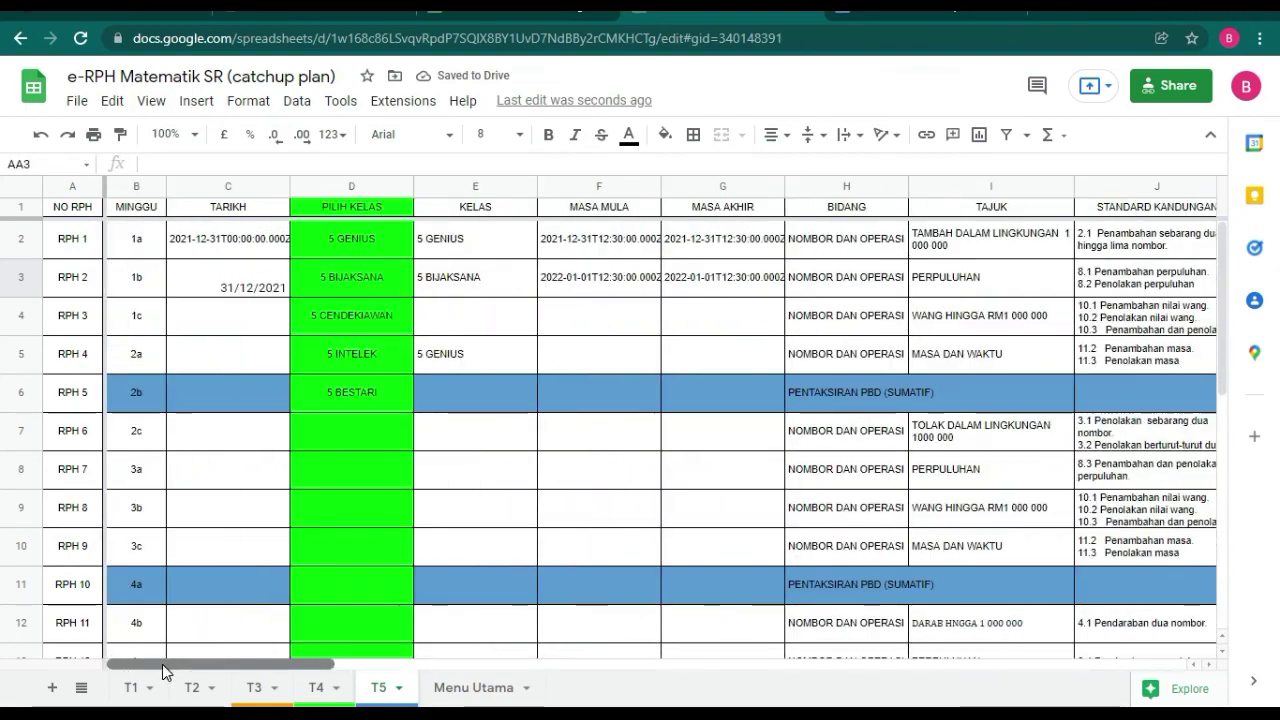
left_click(506, 398)
left_click(492, 495)
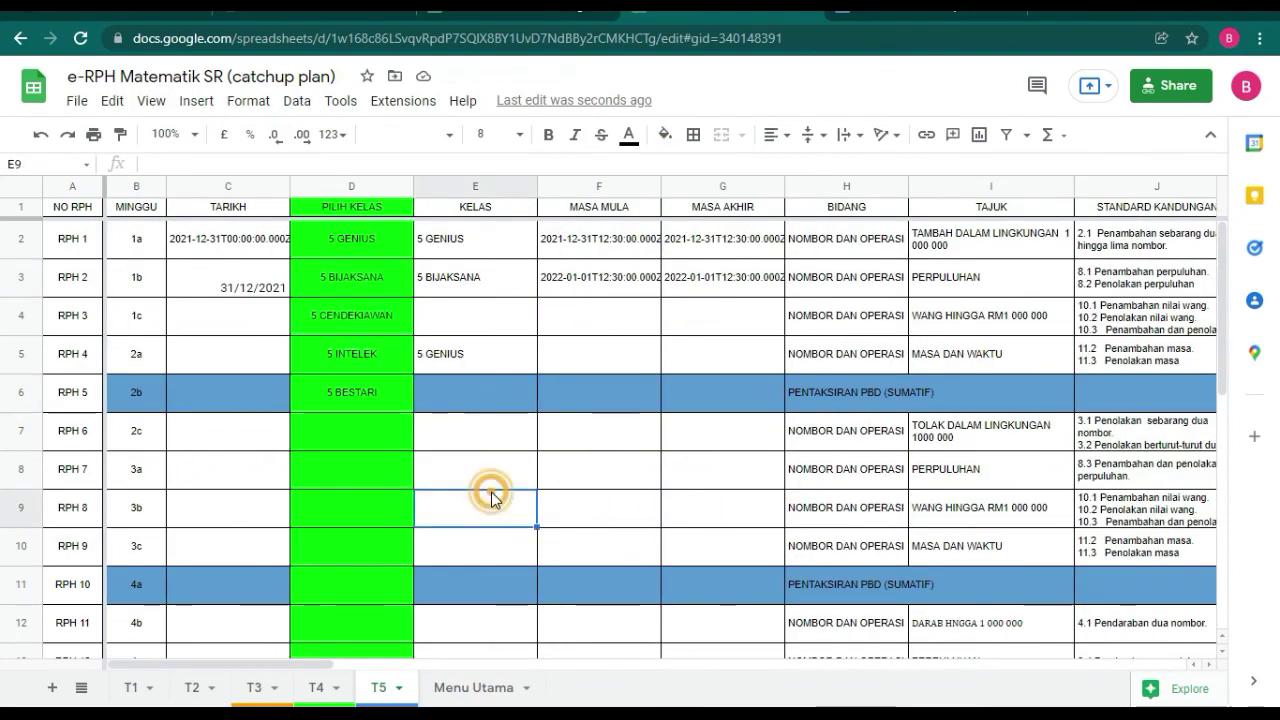
Open the RPH 8 record under RPH THN 1 in the Glide app preview, review its fields and return to the list.
left_click(118, 12)
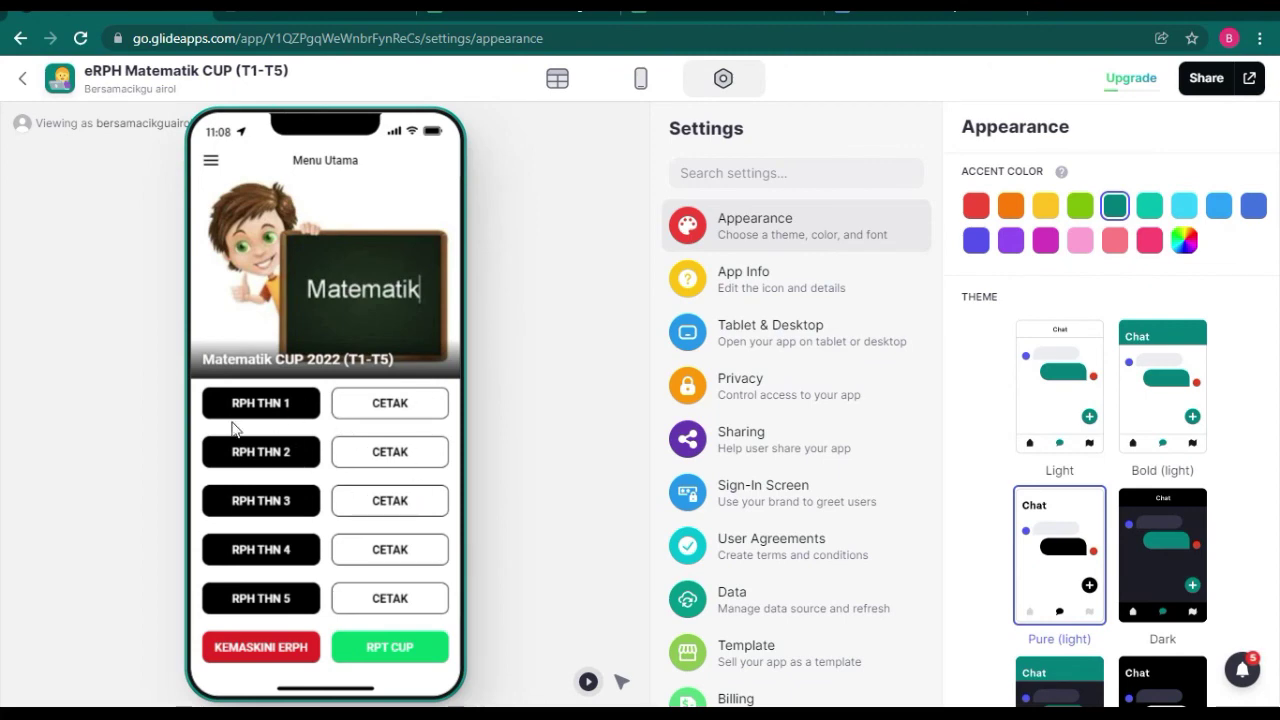
left_click(308, 402)
left_click(341, 282)
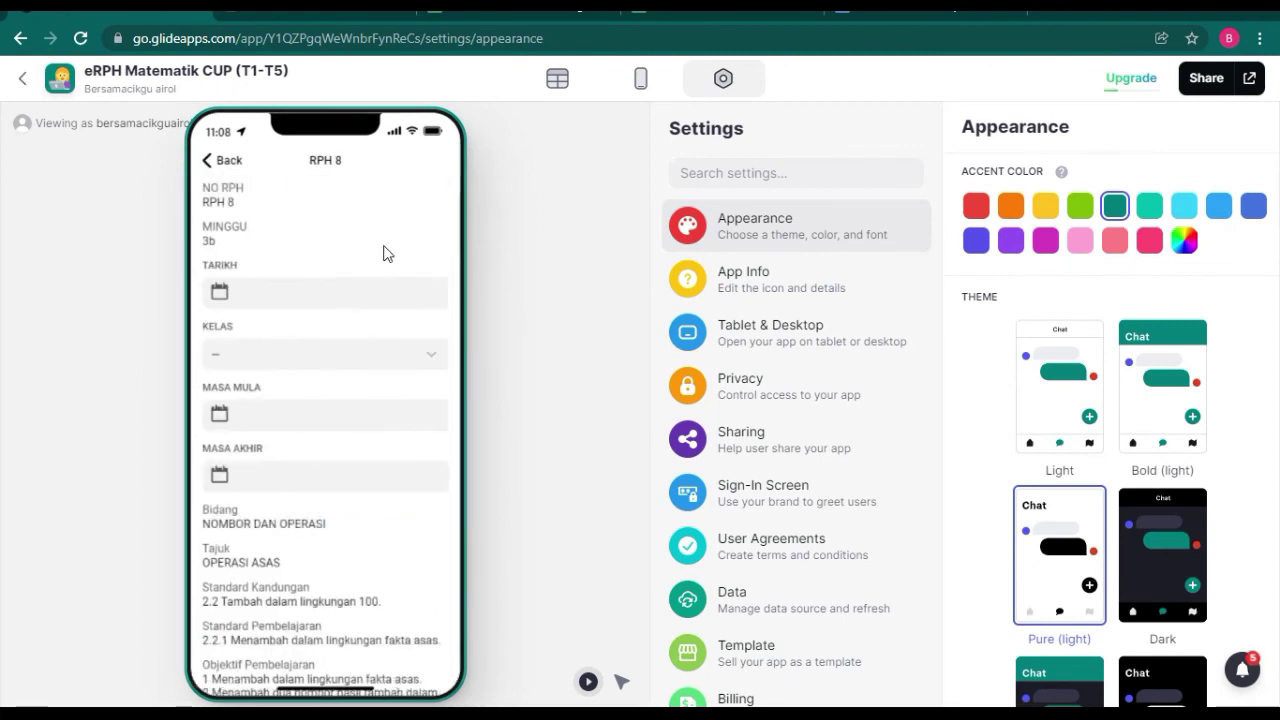
scroll(362, 617, "down", 3)
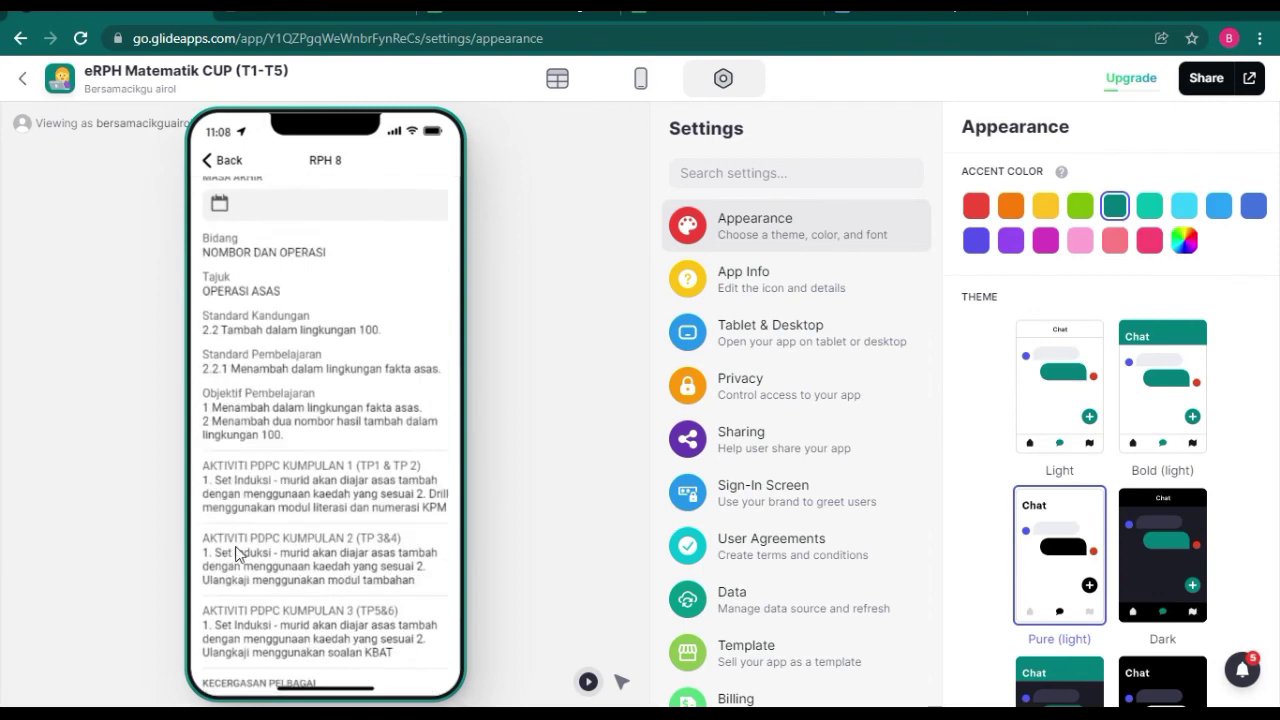
scroll(316, 592, "down", 3)
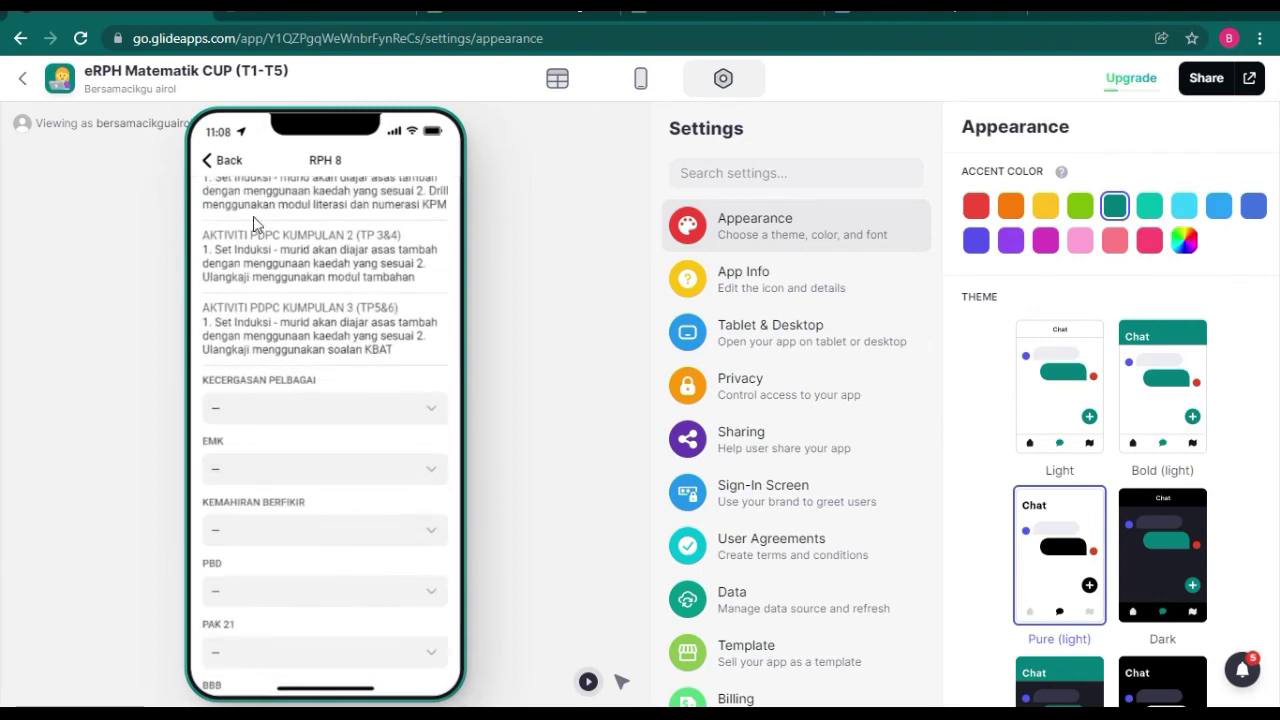
left_click(220, 160)
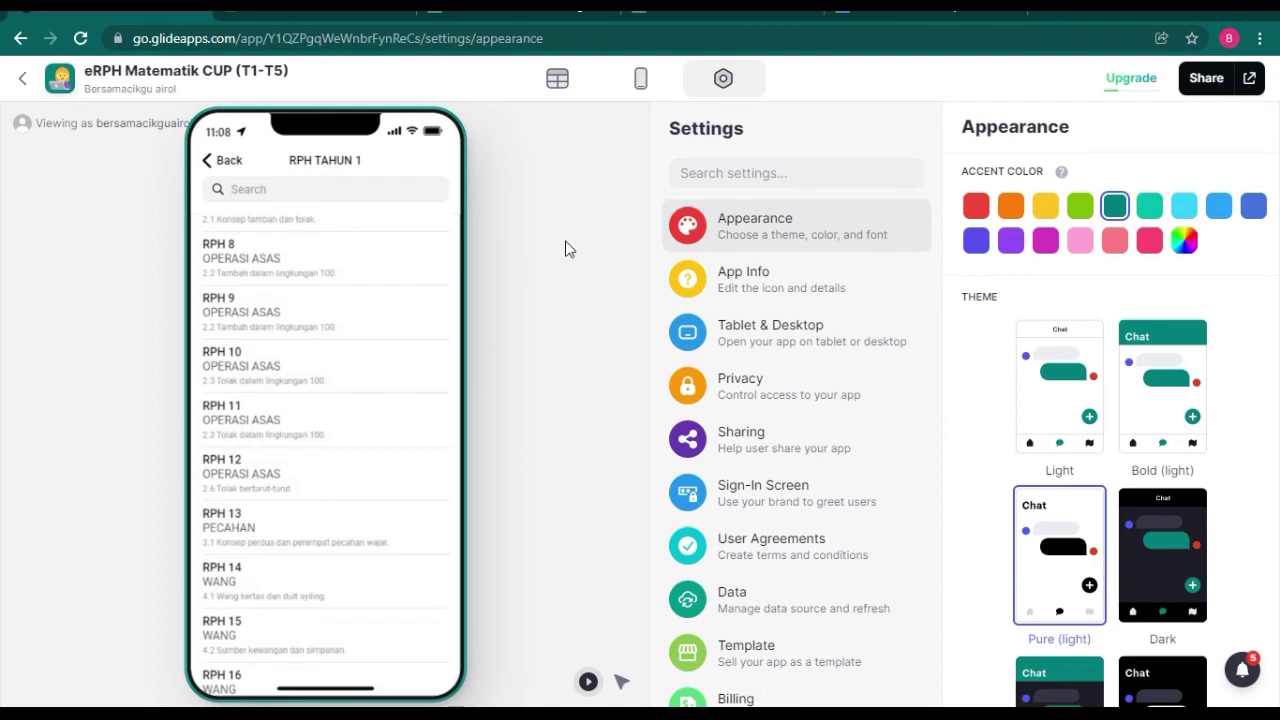